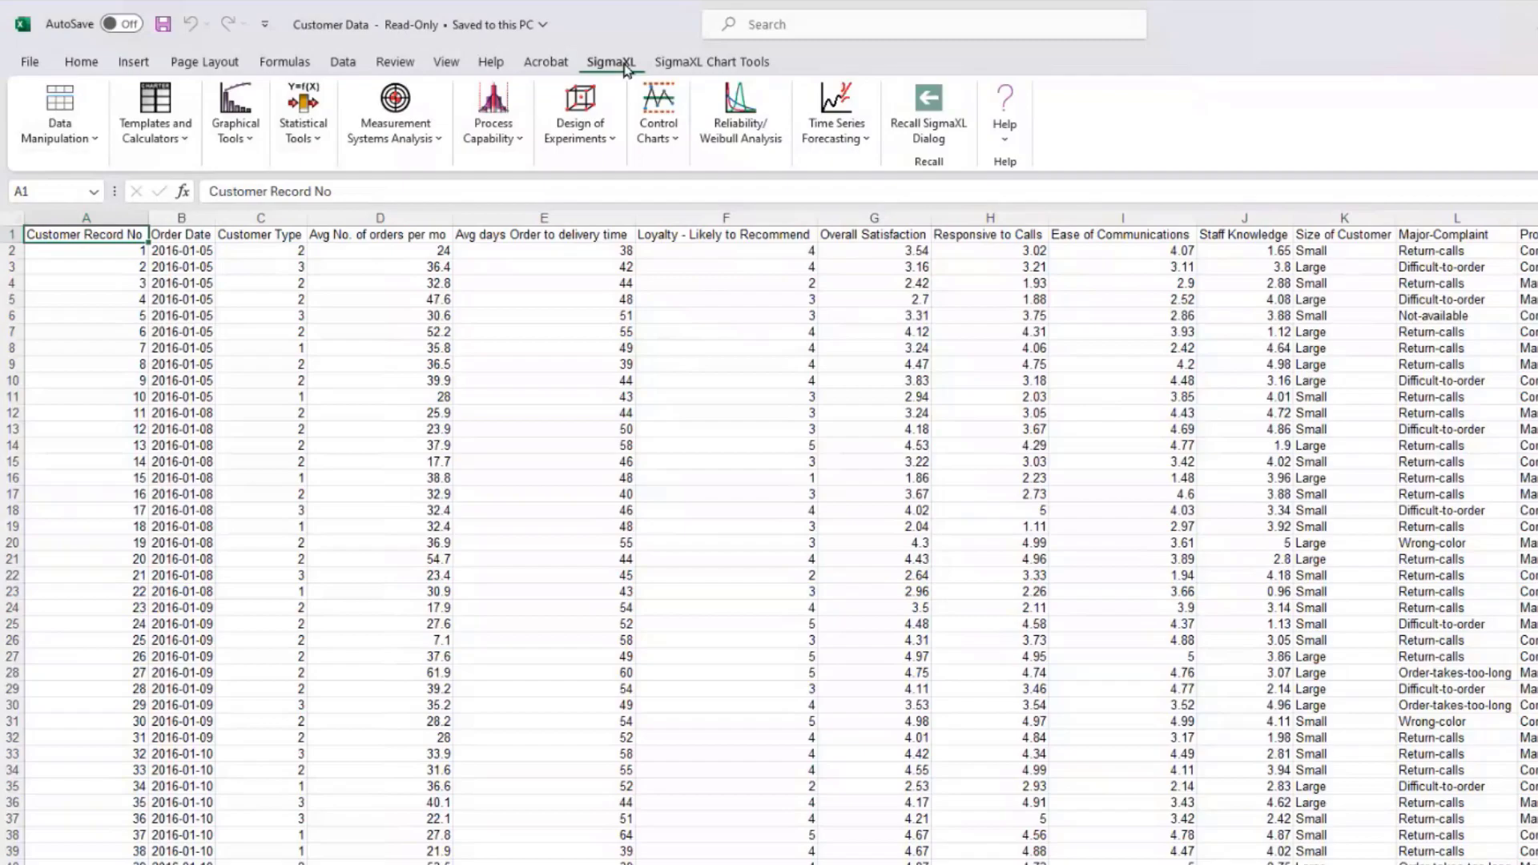
# Step: Browse the Data Manipulation menu, then each Templates and Calculators group from DMAIC & DFSS to Control Chart Templates
pyautogui.click(57, 141)
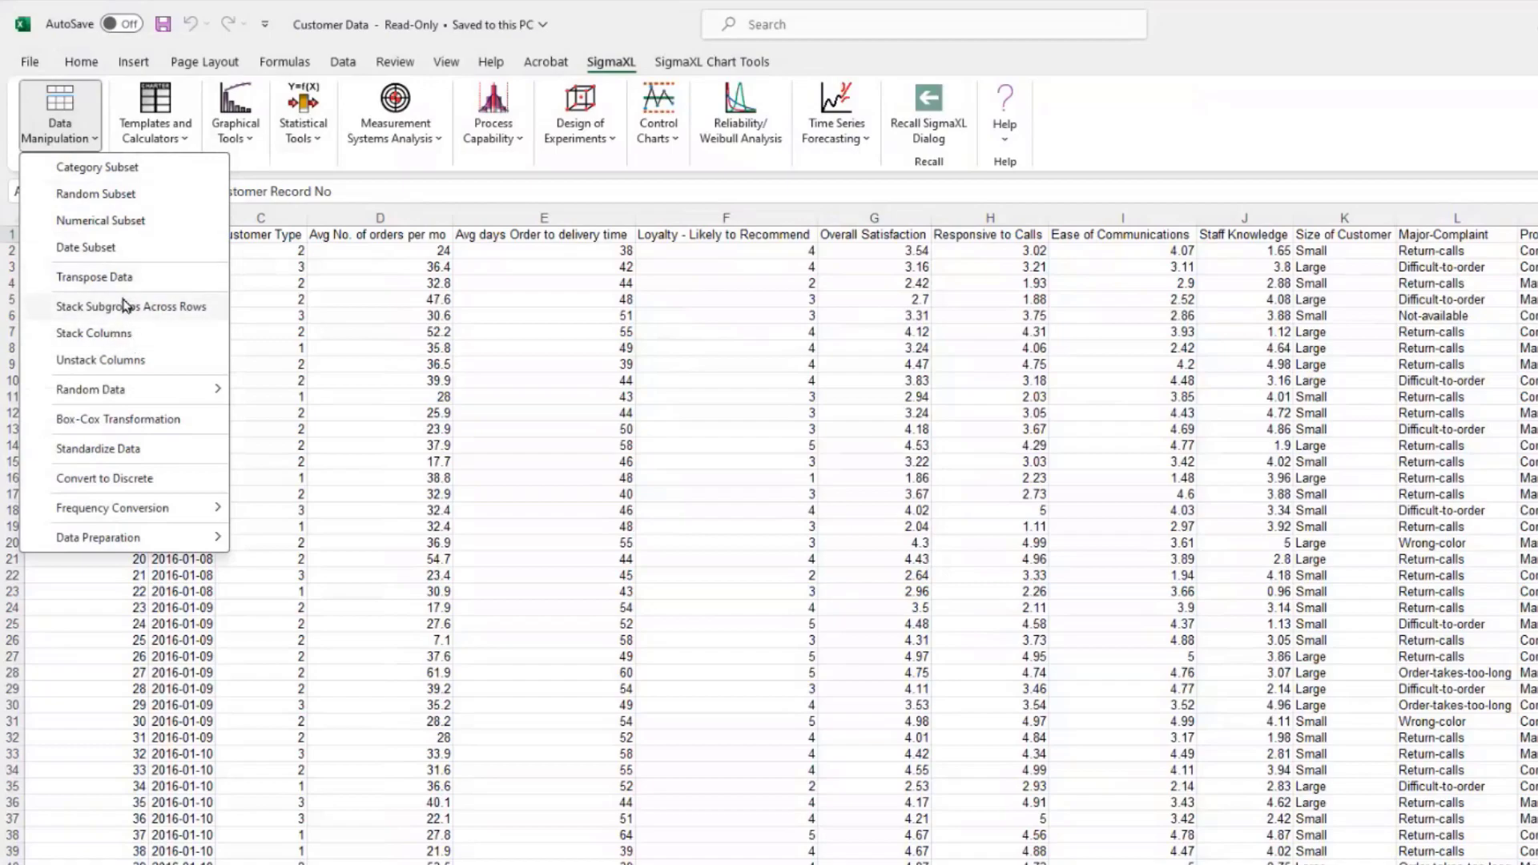
pyautogui.moveTo(143, 390)
pyautogui.click(143, 115)
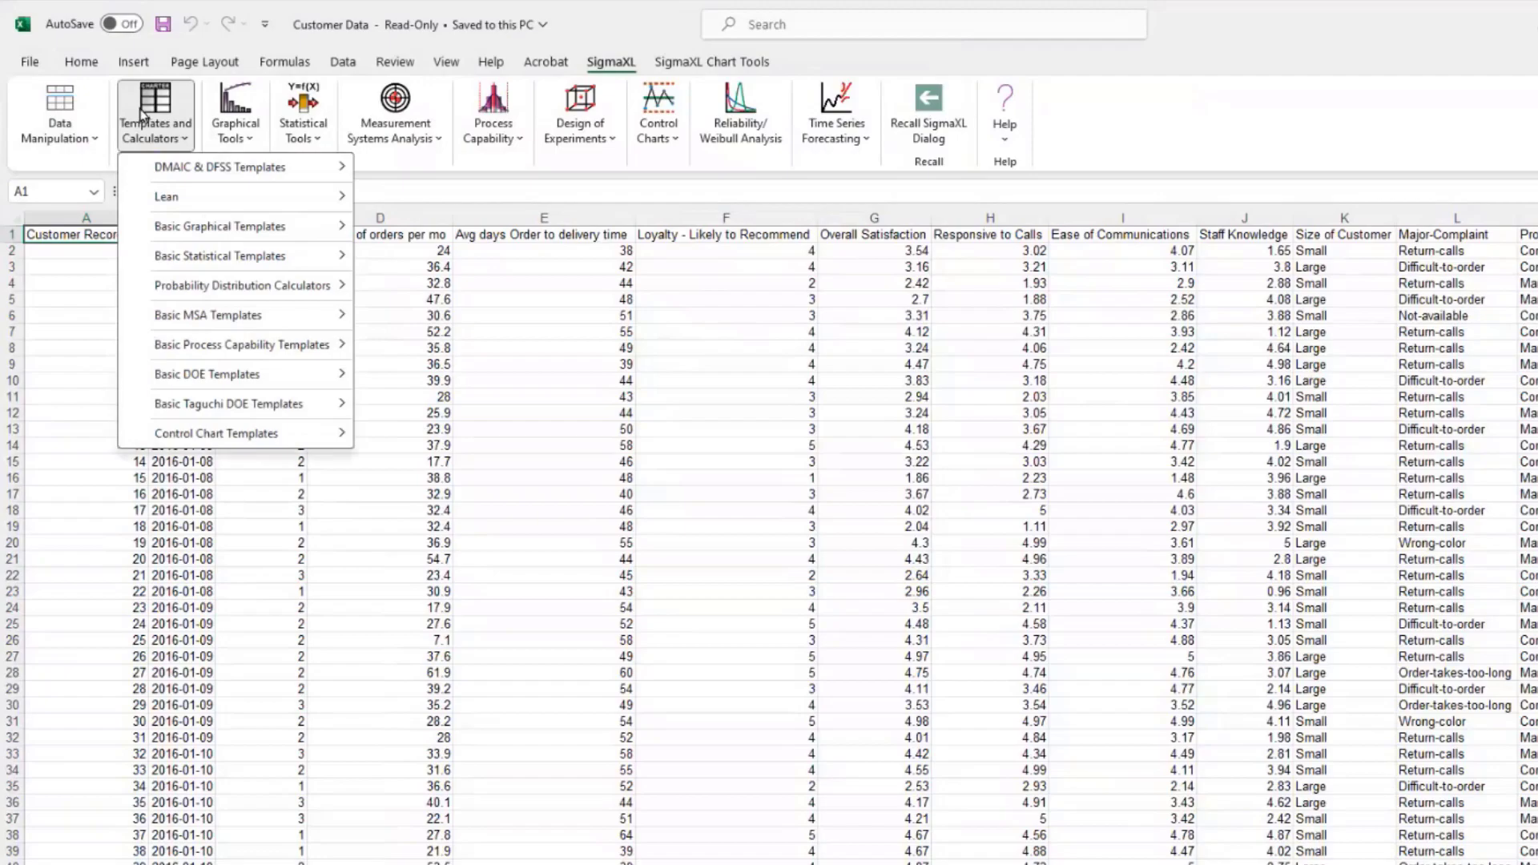
pyautogui.moveTo(156, 171)
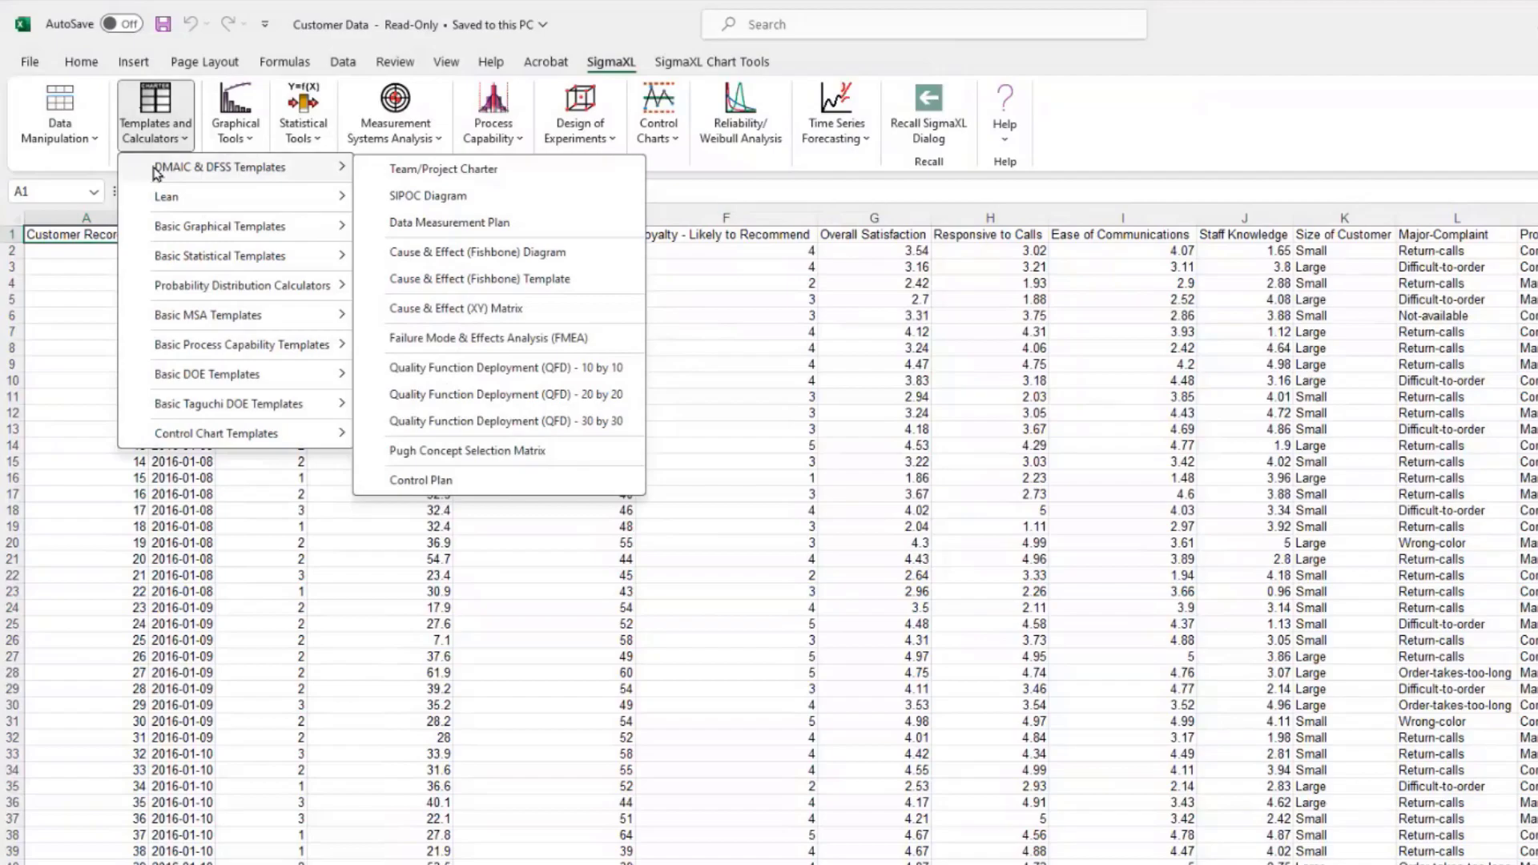
pyautogui.moveTo(188, 205)
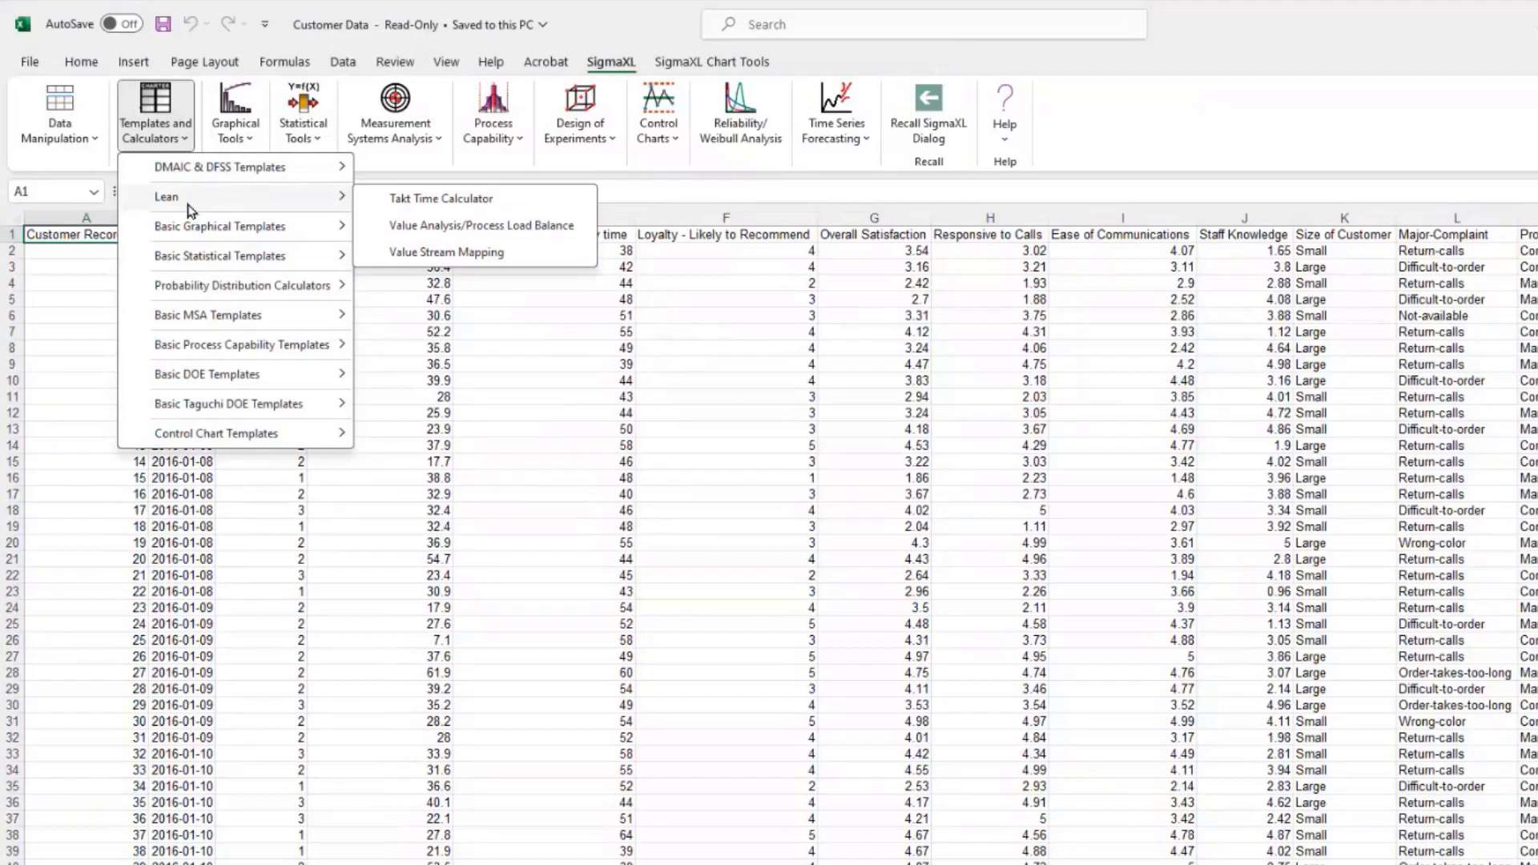
pyautogui.moveTo(204, 234)
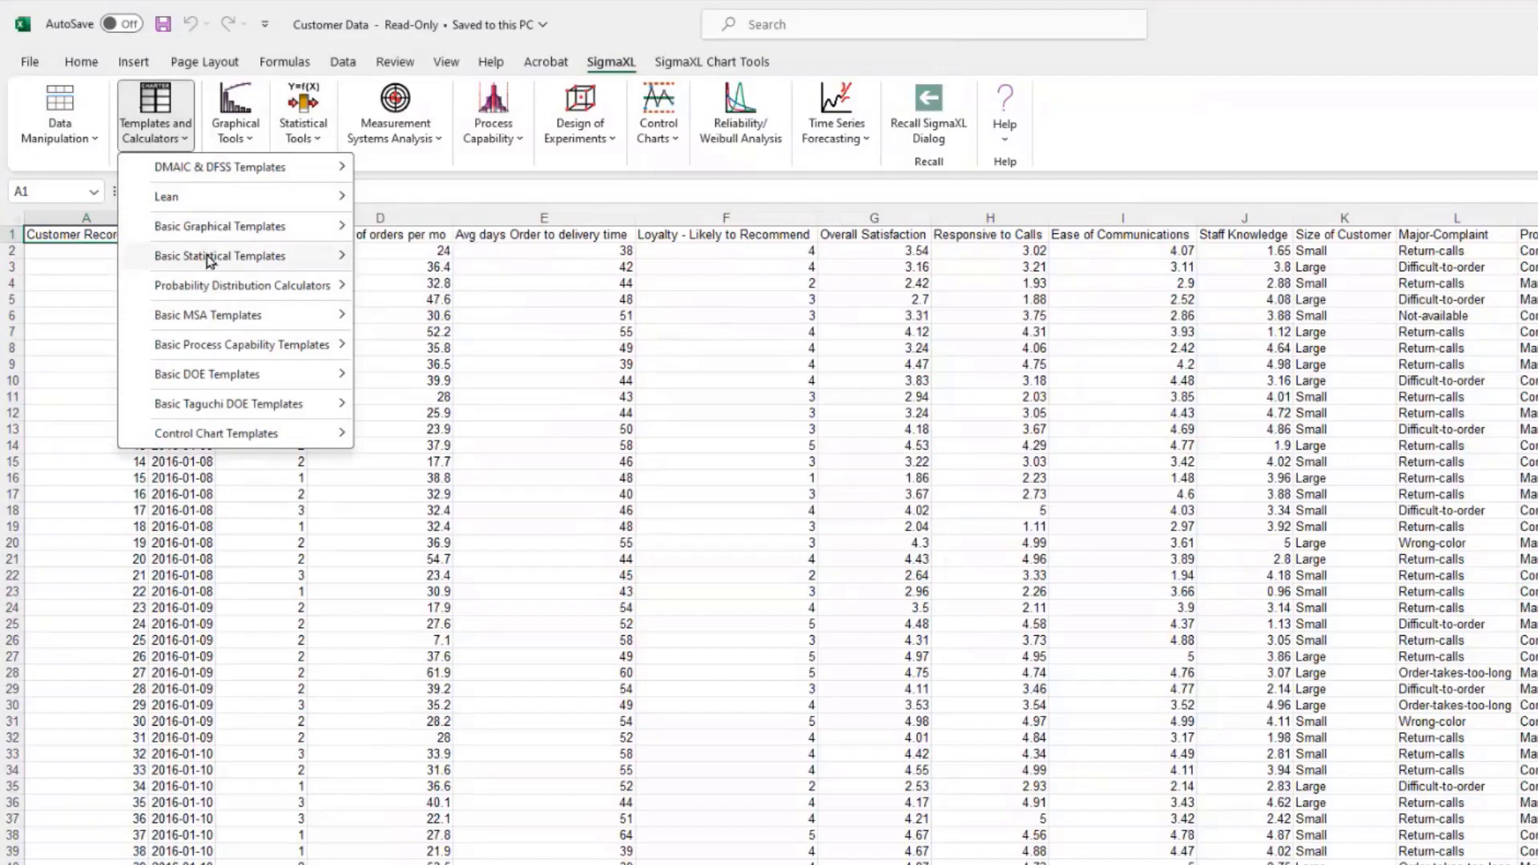
pyautogui.moveTo(210, 261)
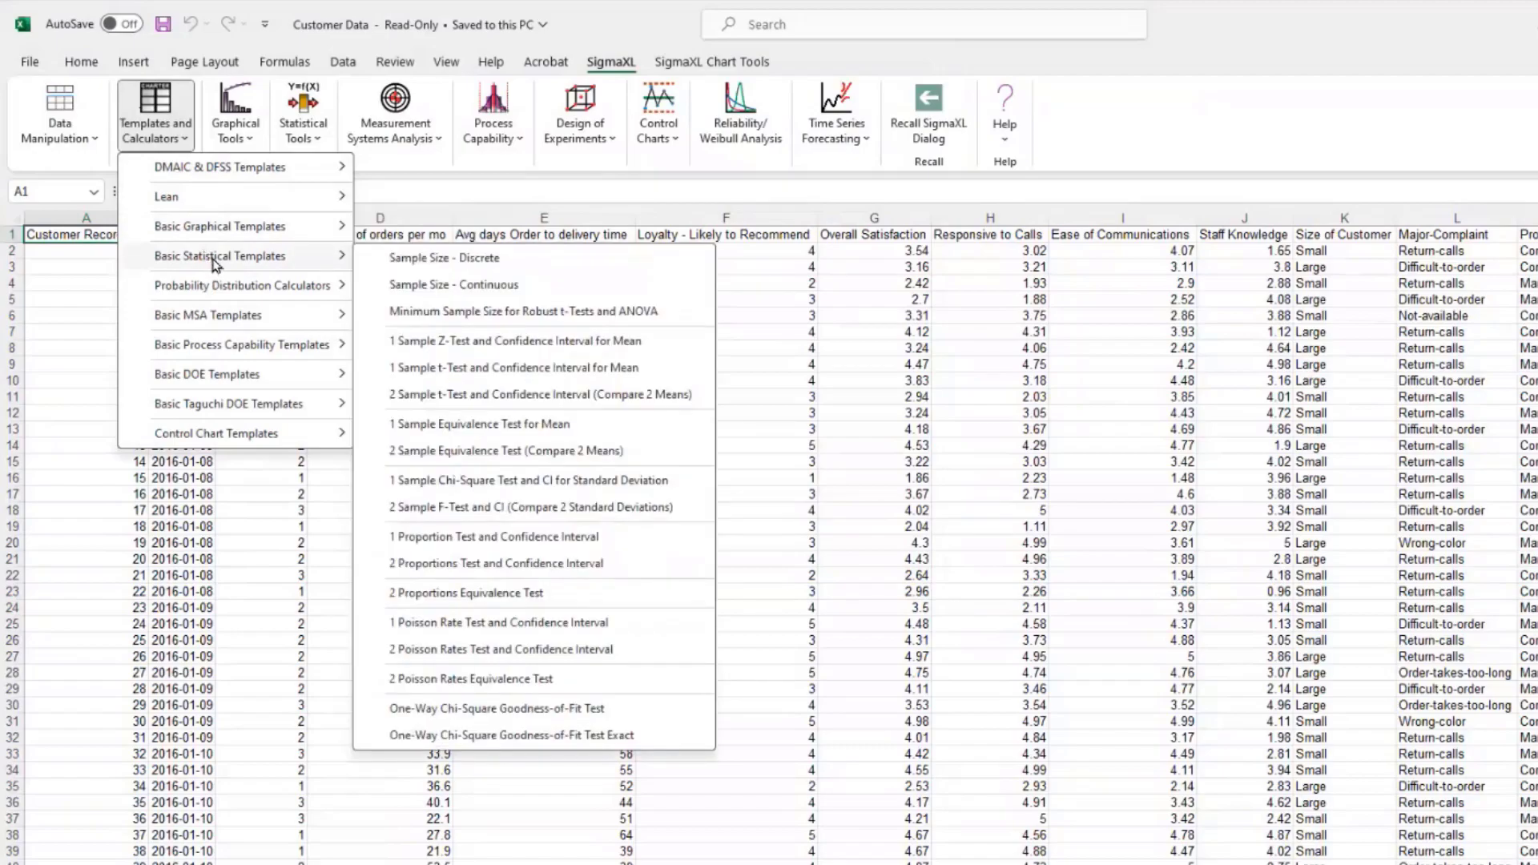
pyautogui.moveTo(229, 287)
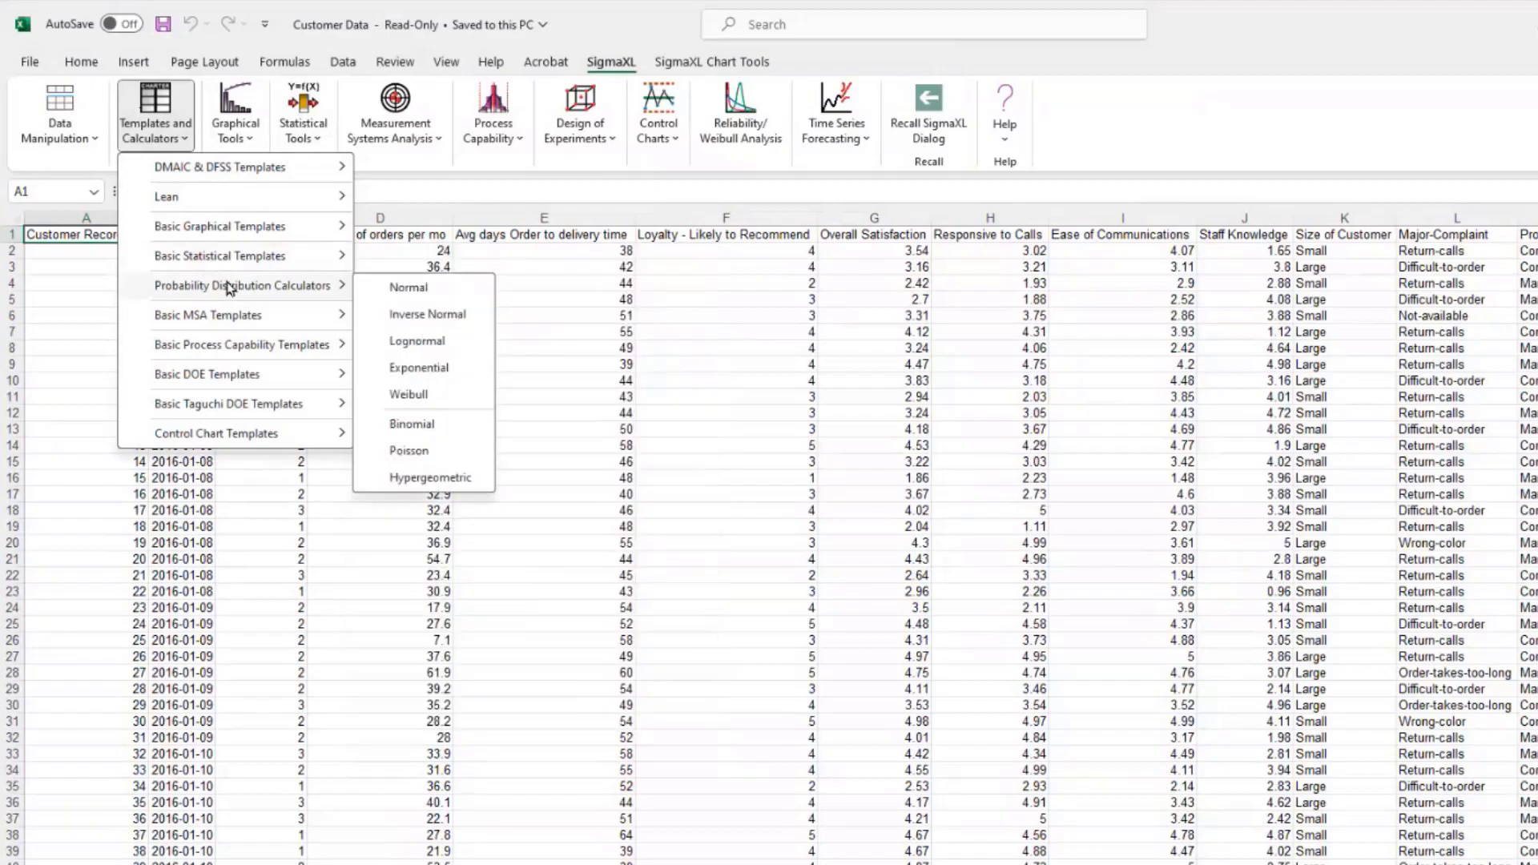
pyautogui.moveTo(244, 320)
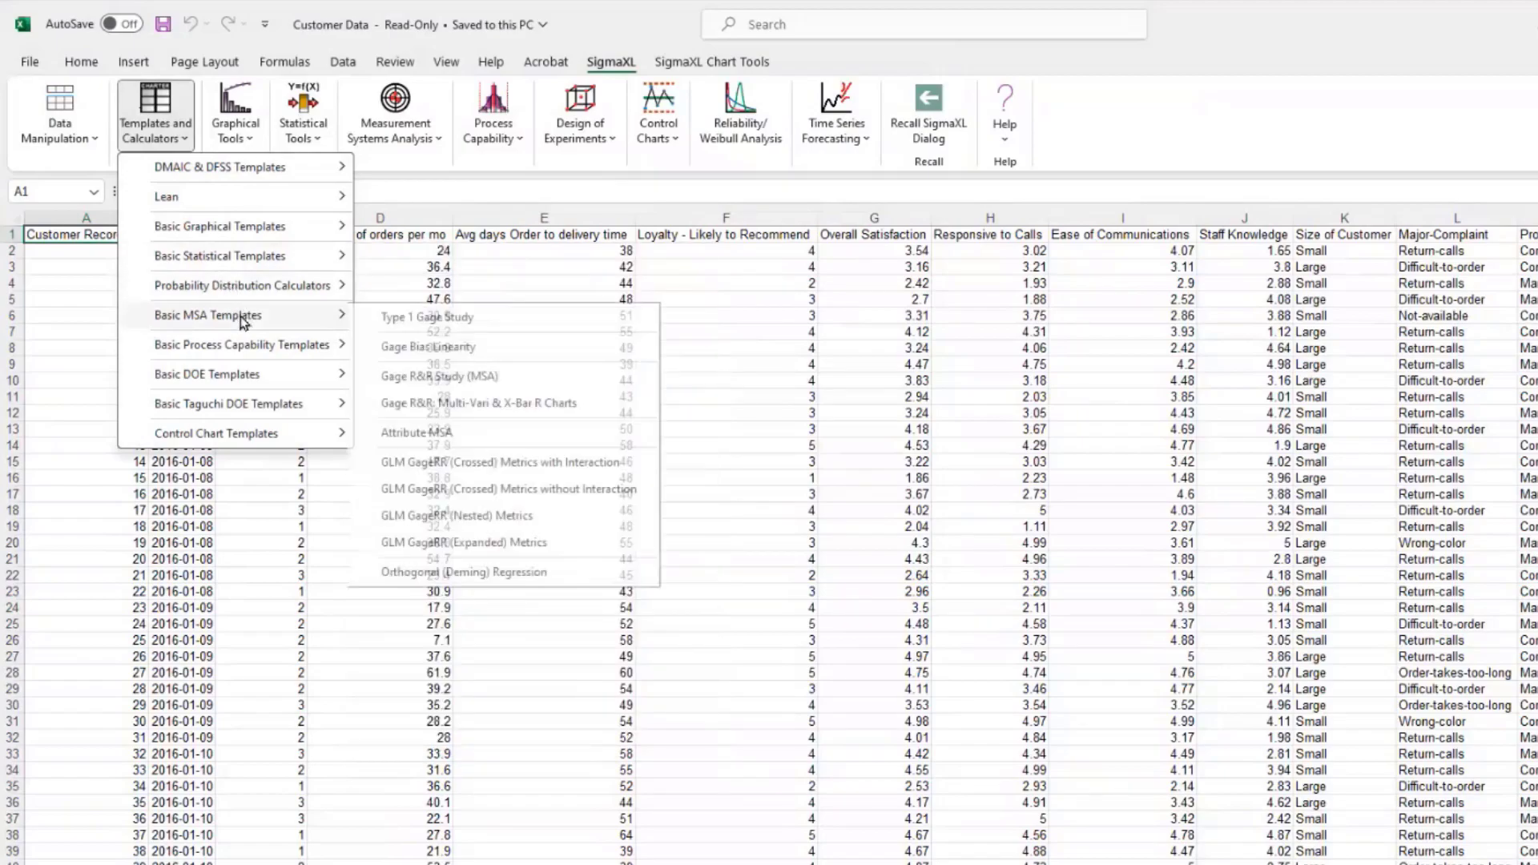
pyautogui.moveTo(253, 348)
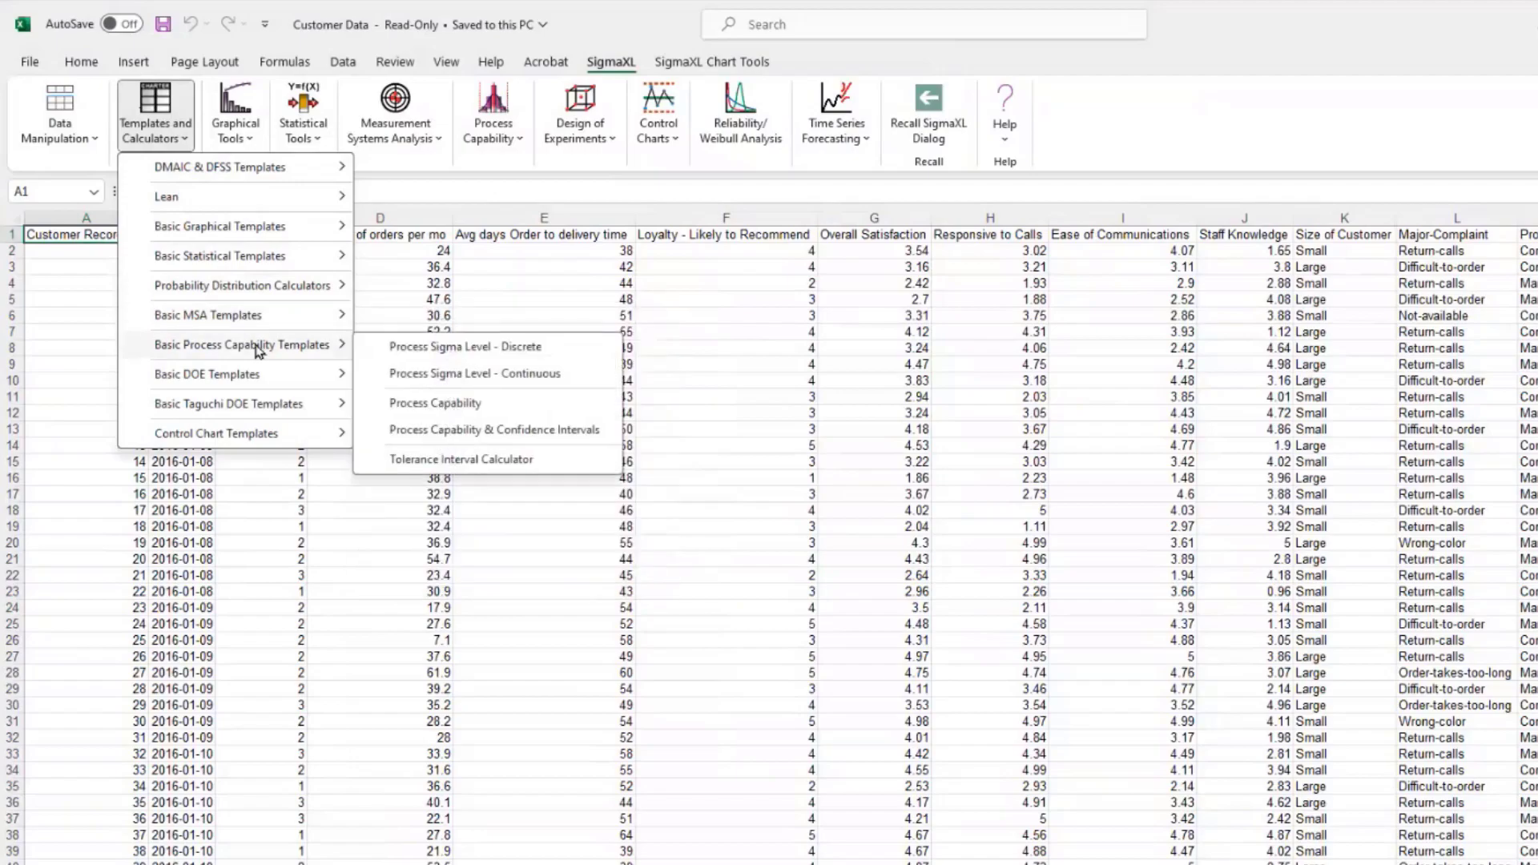
pyautogui.moveTo(254, 375)
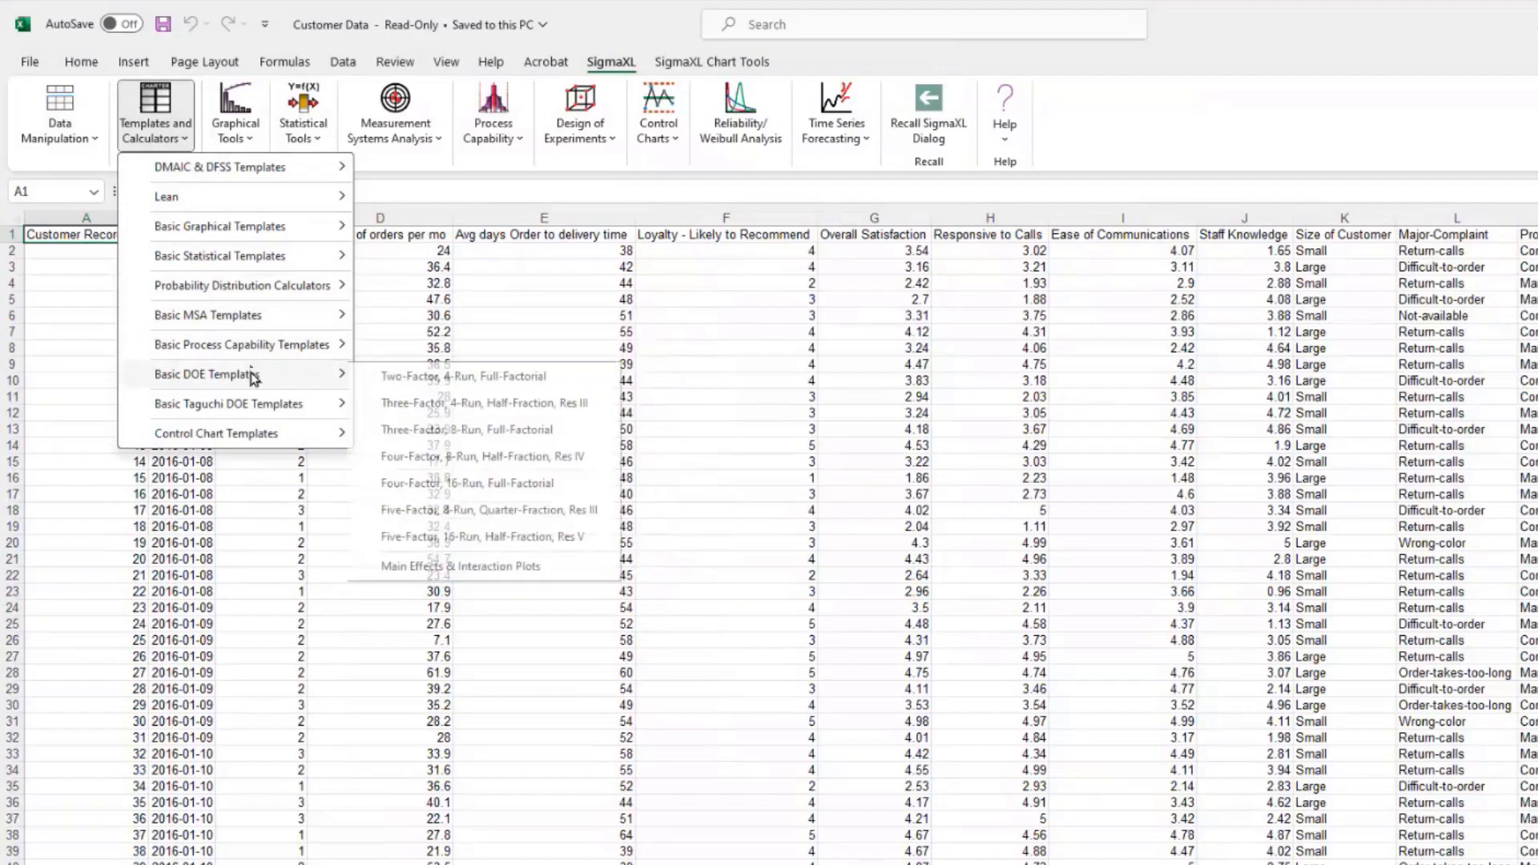
pyautogui.moveTo(262, 404)
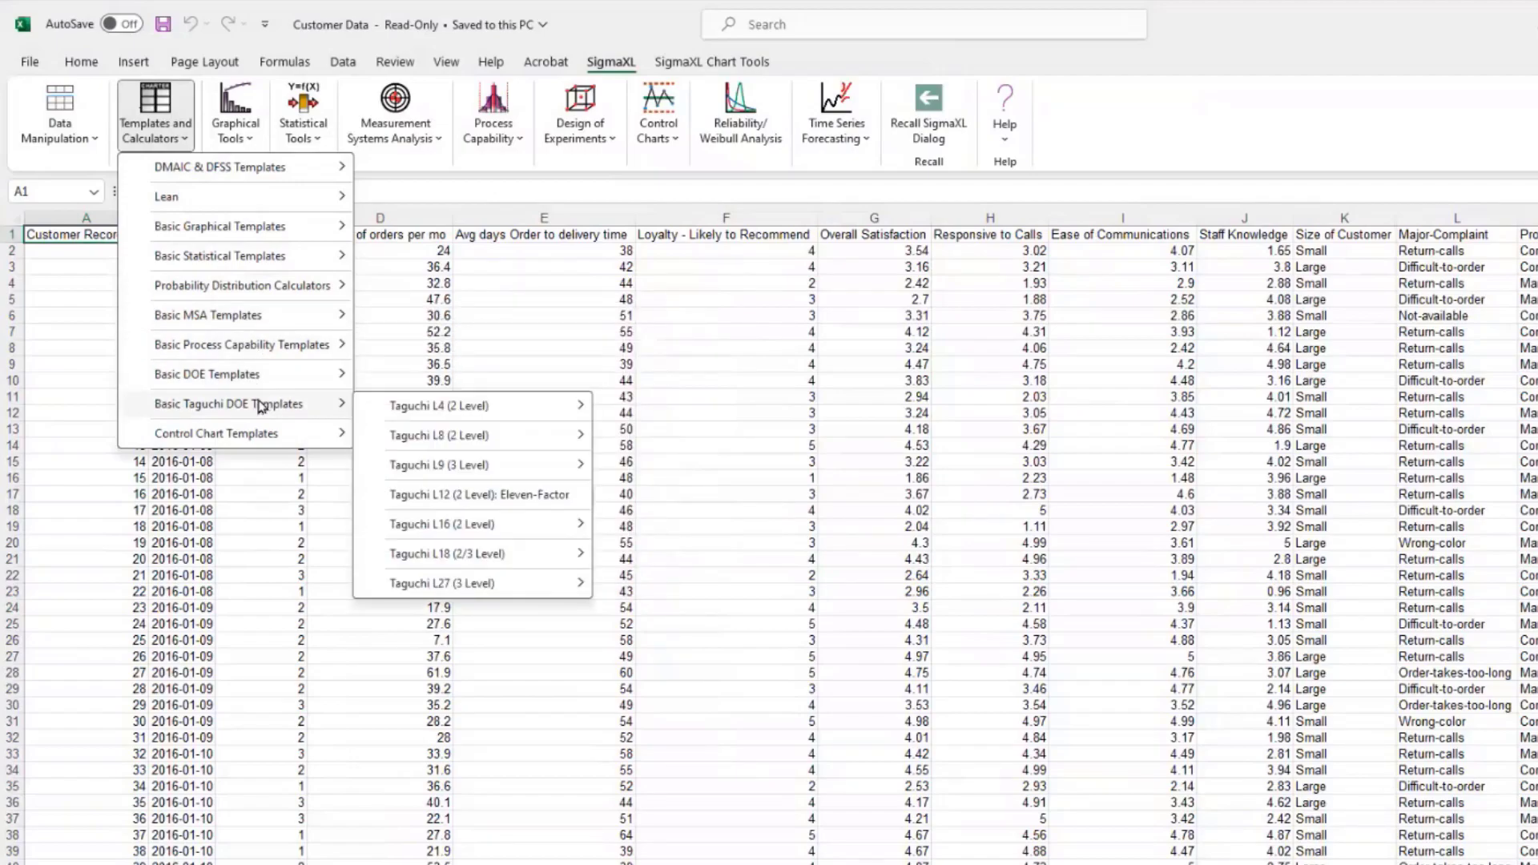
pyautogui.moveTo(273, 437)
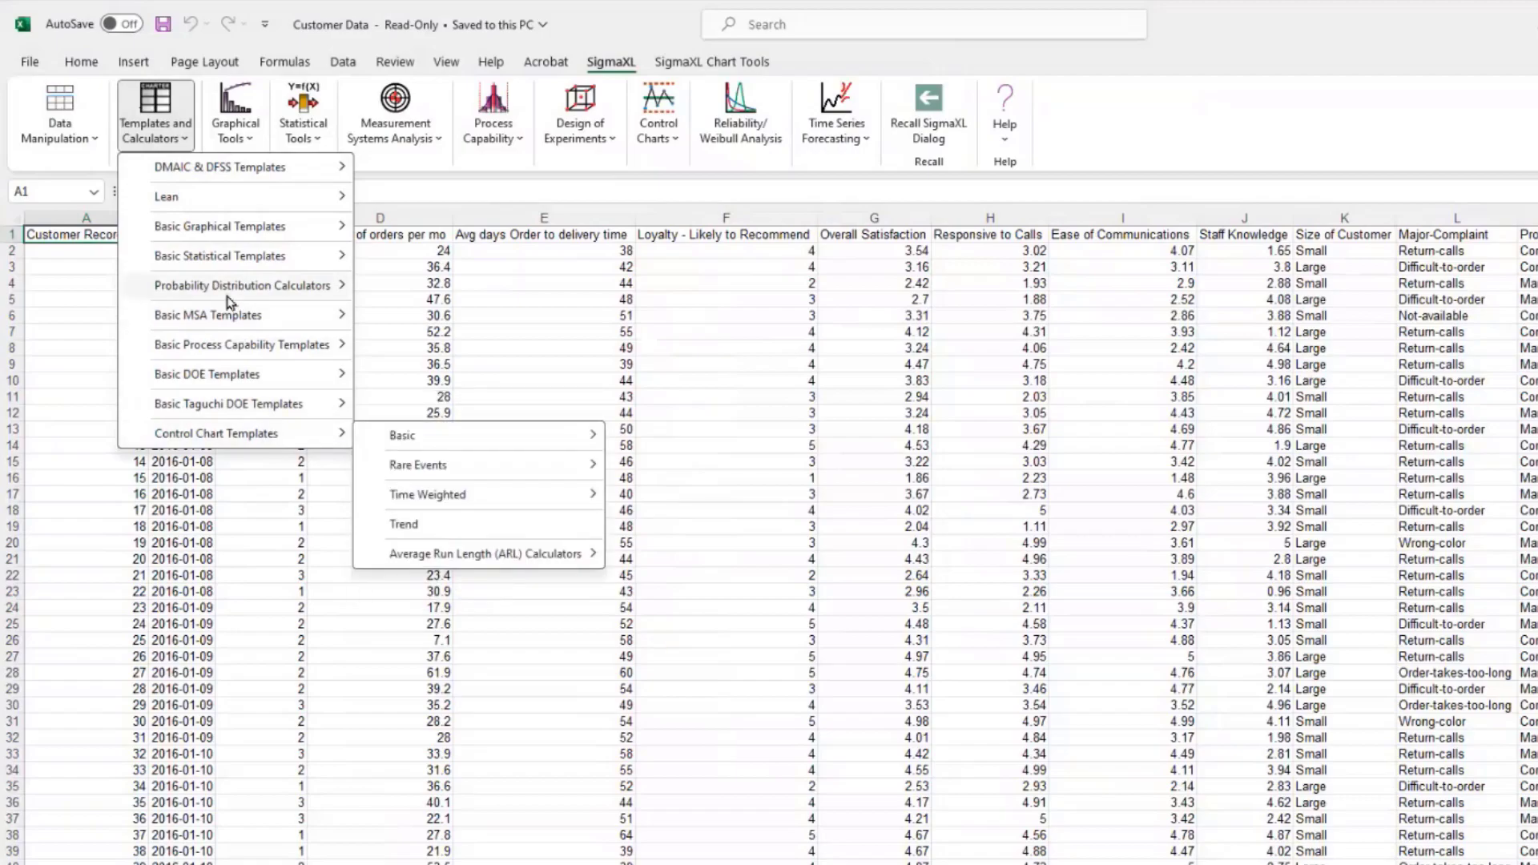
# Step: View the Graphical Tools, Statistical Tools, MSA, Process Capability, DOE, Control Charts and Time Series Forecasting menus in turn
pyautogui.click(237, 139)
pyautogui.click(237, 139)
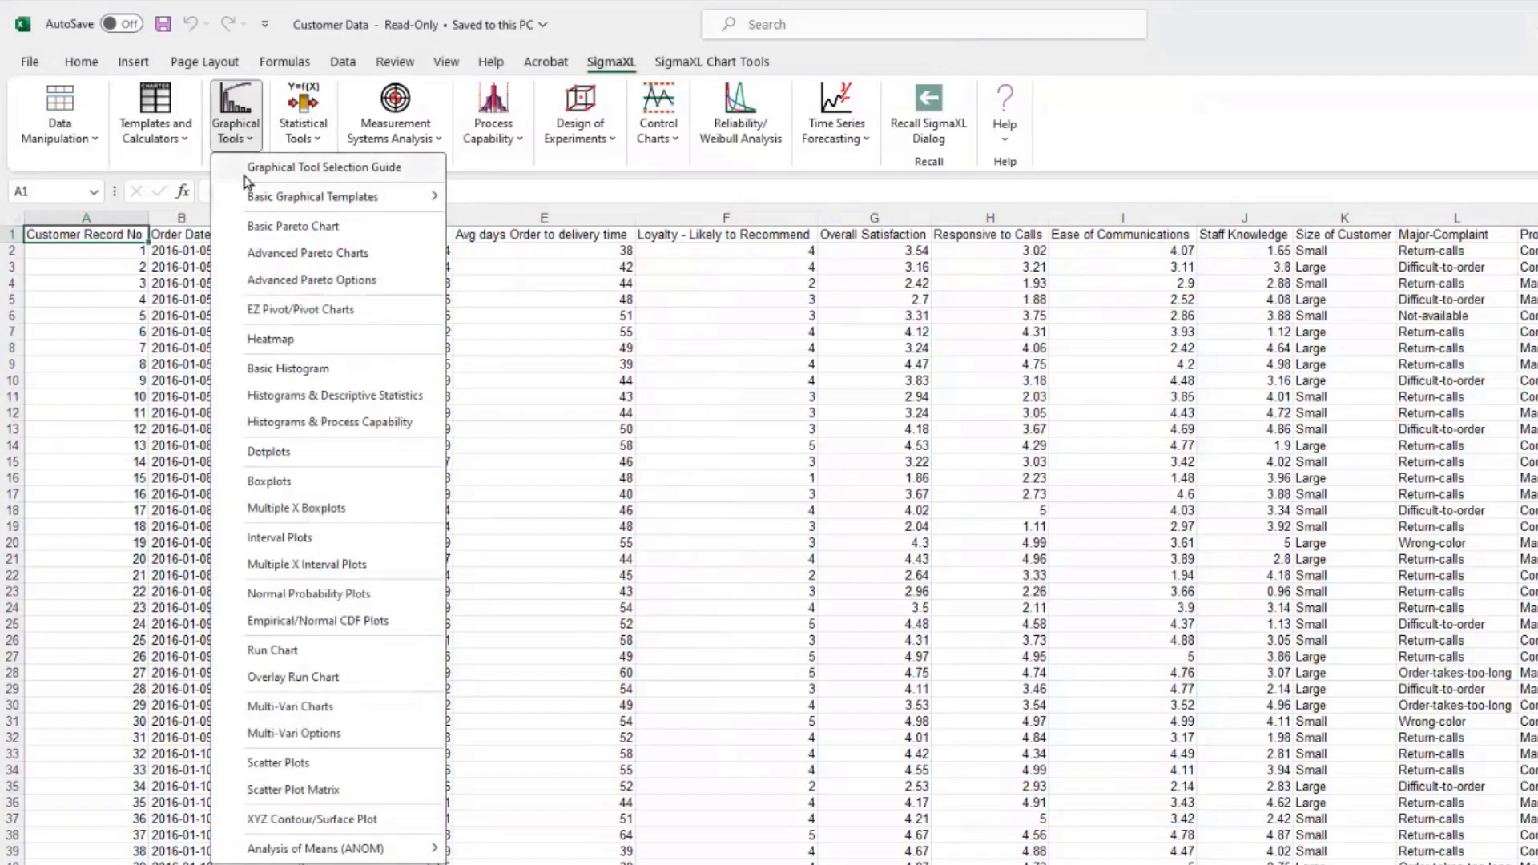
pyautogui.click(303, 128)
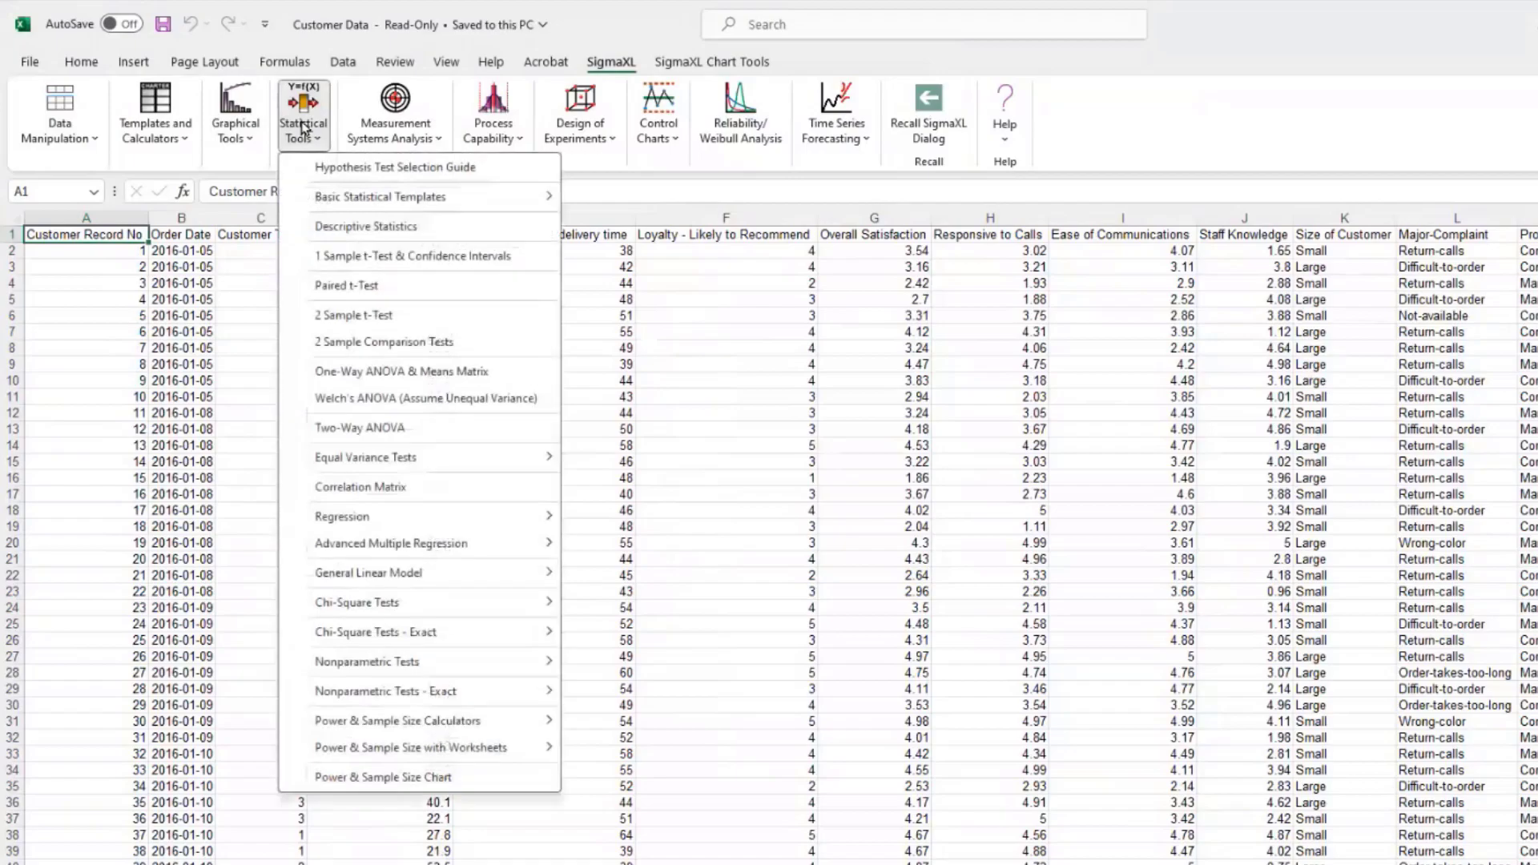
pyautogui.click(405, 127)
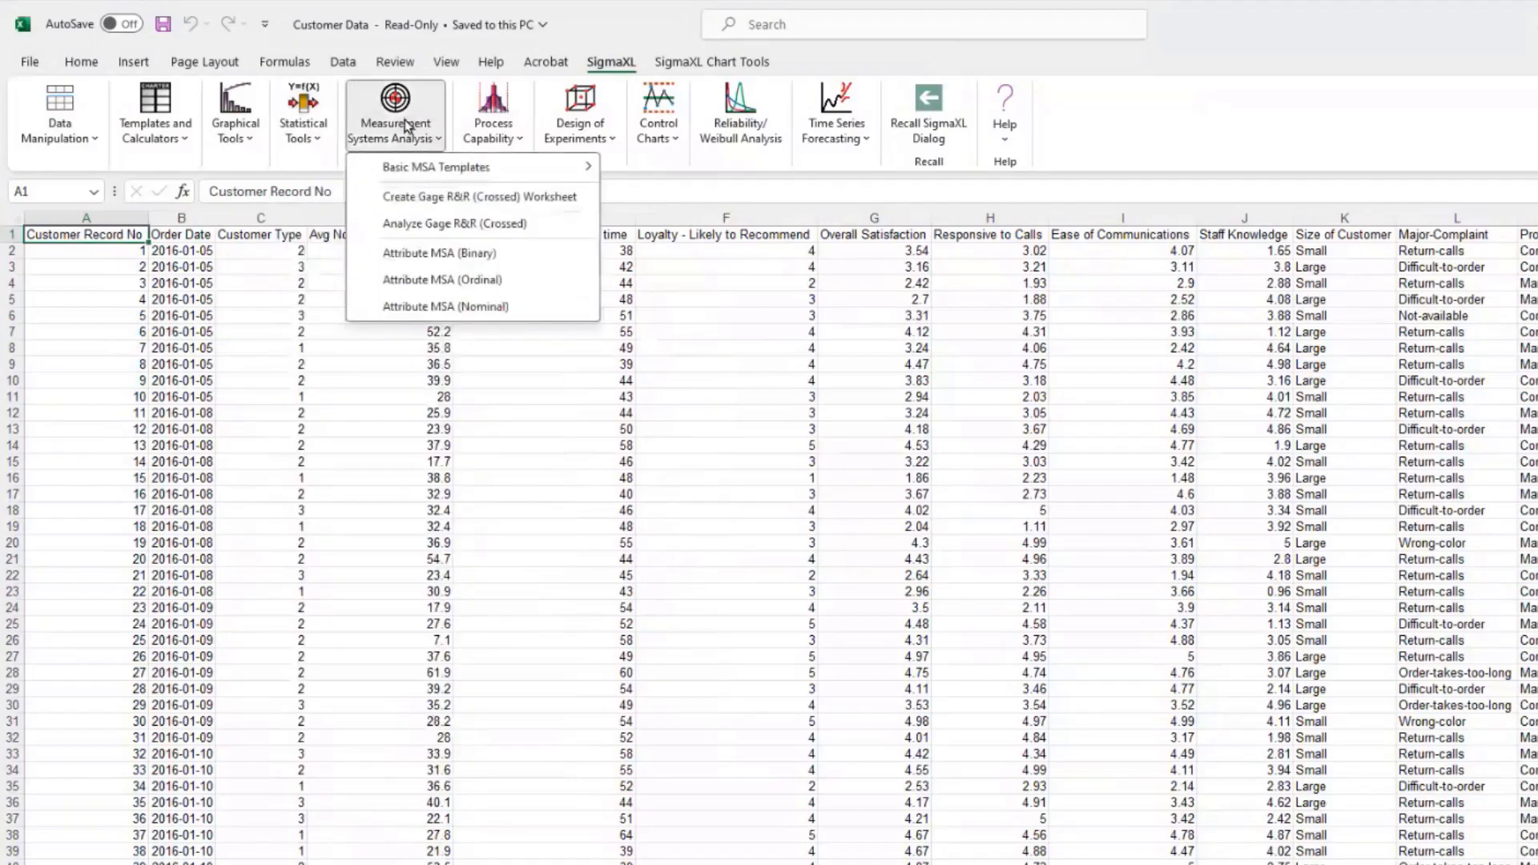
pyautogui.click(493, 124)
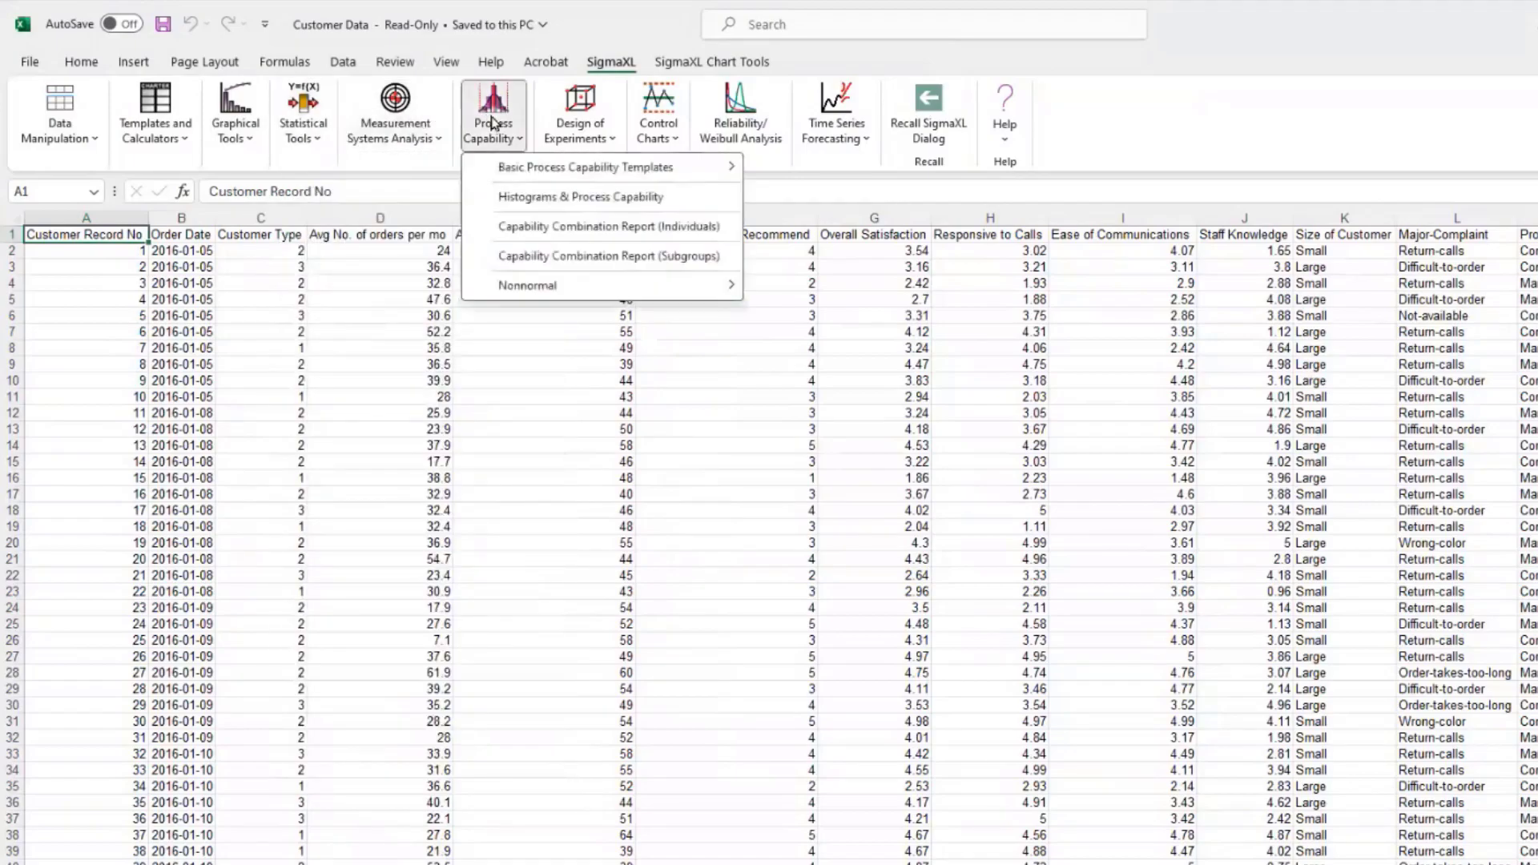
pyautogui.click(597, 130)
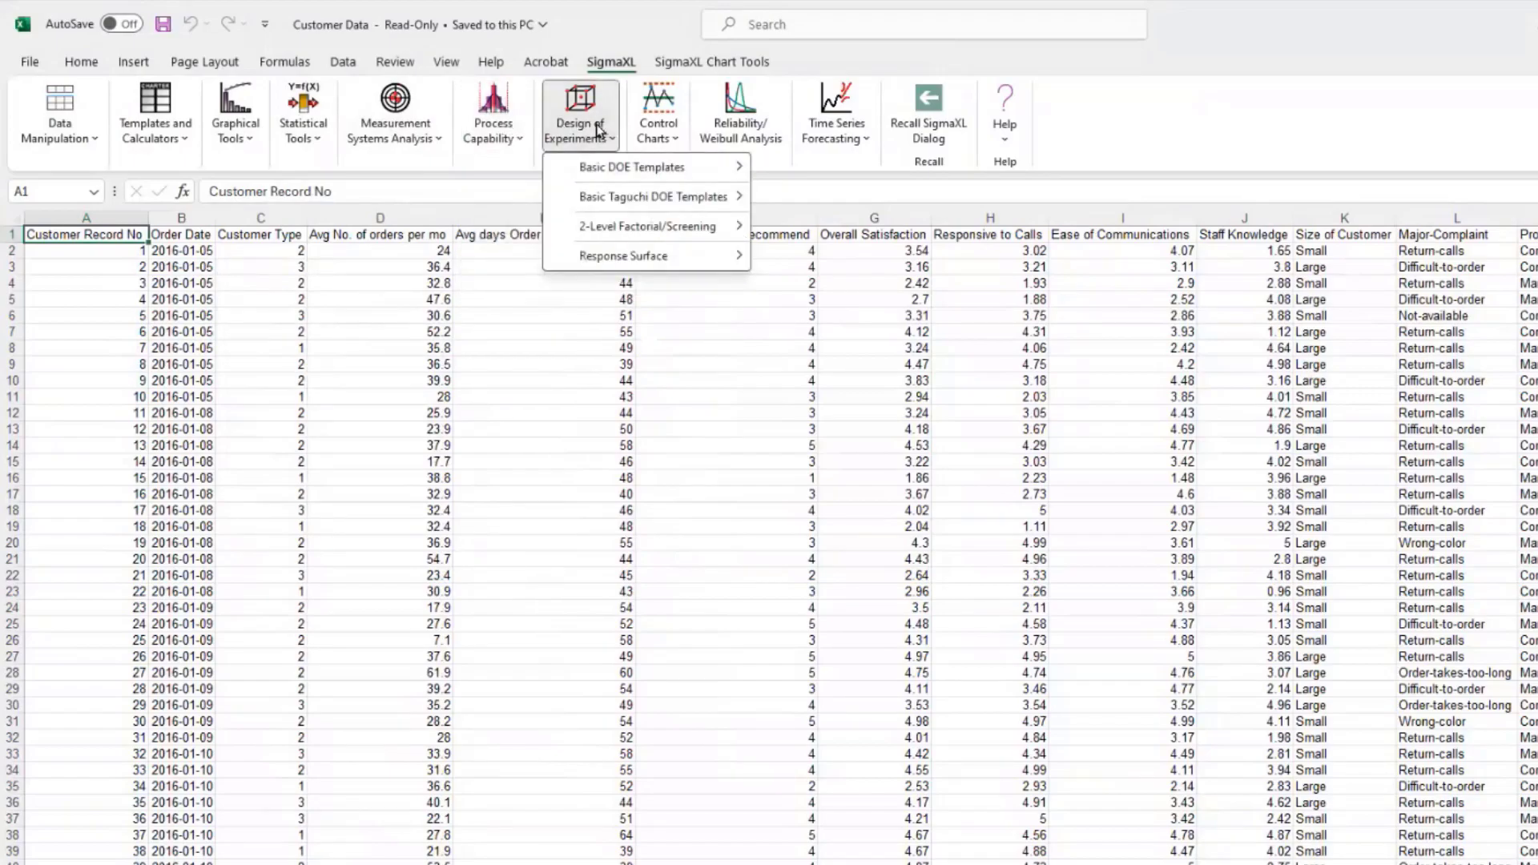
pyautogui.click(660, 128)
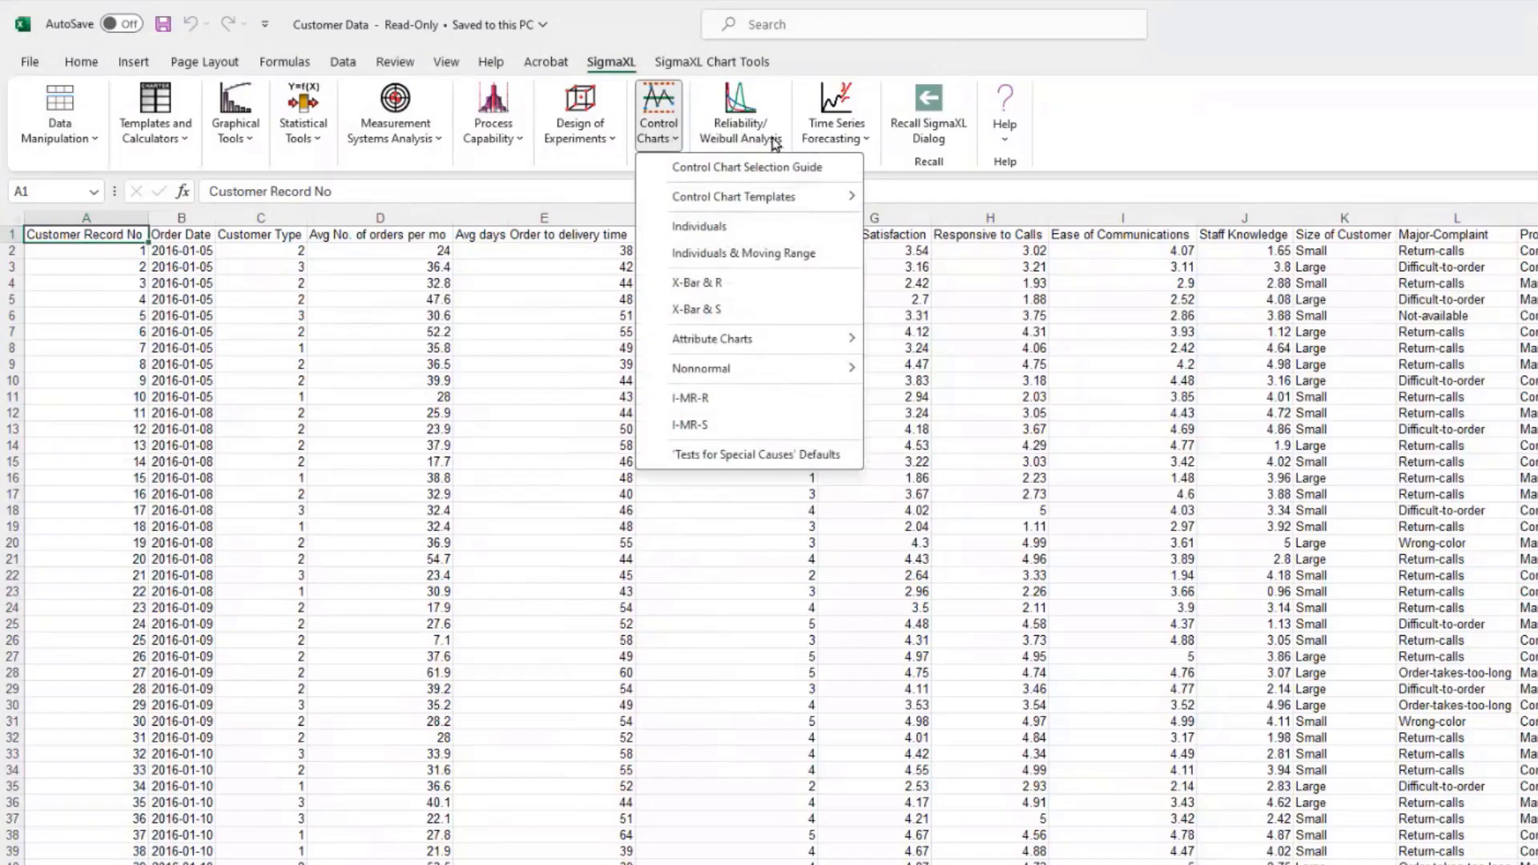
pyautogui.click(845, 139)
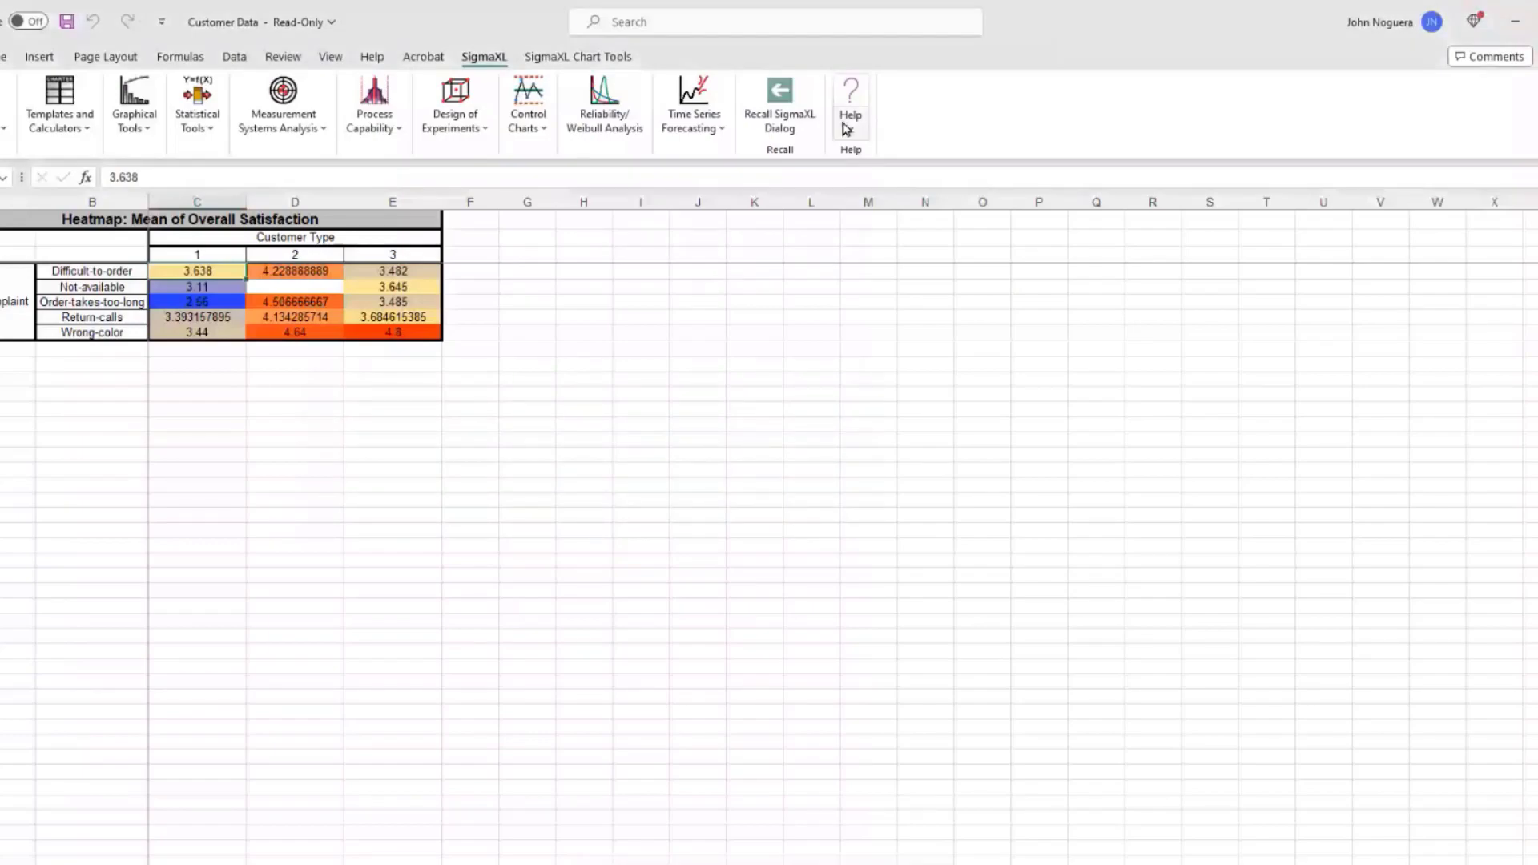
# Step: Open the SigmaXL Guide workbook PDF from Help and page to its Table of Contents
pyautogui.click(847, 130)
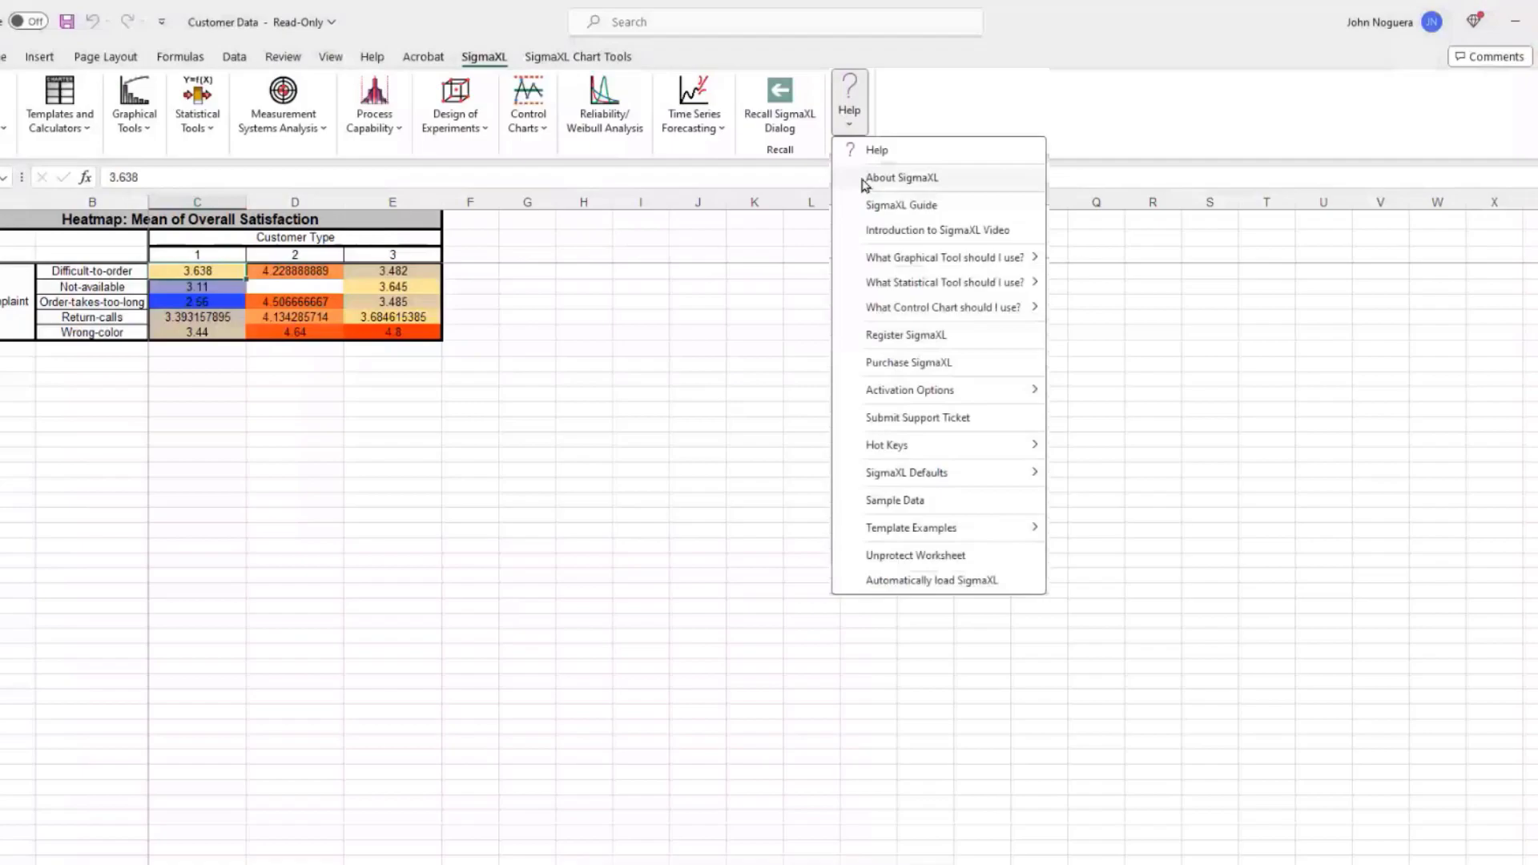
pyautogui.click(881, 205)
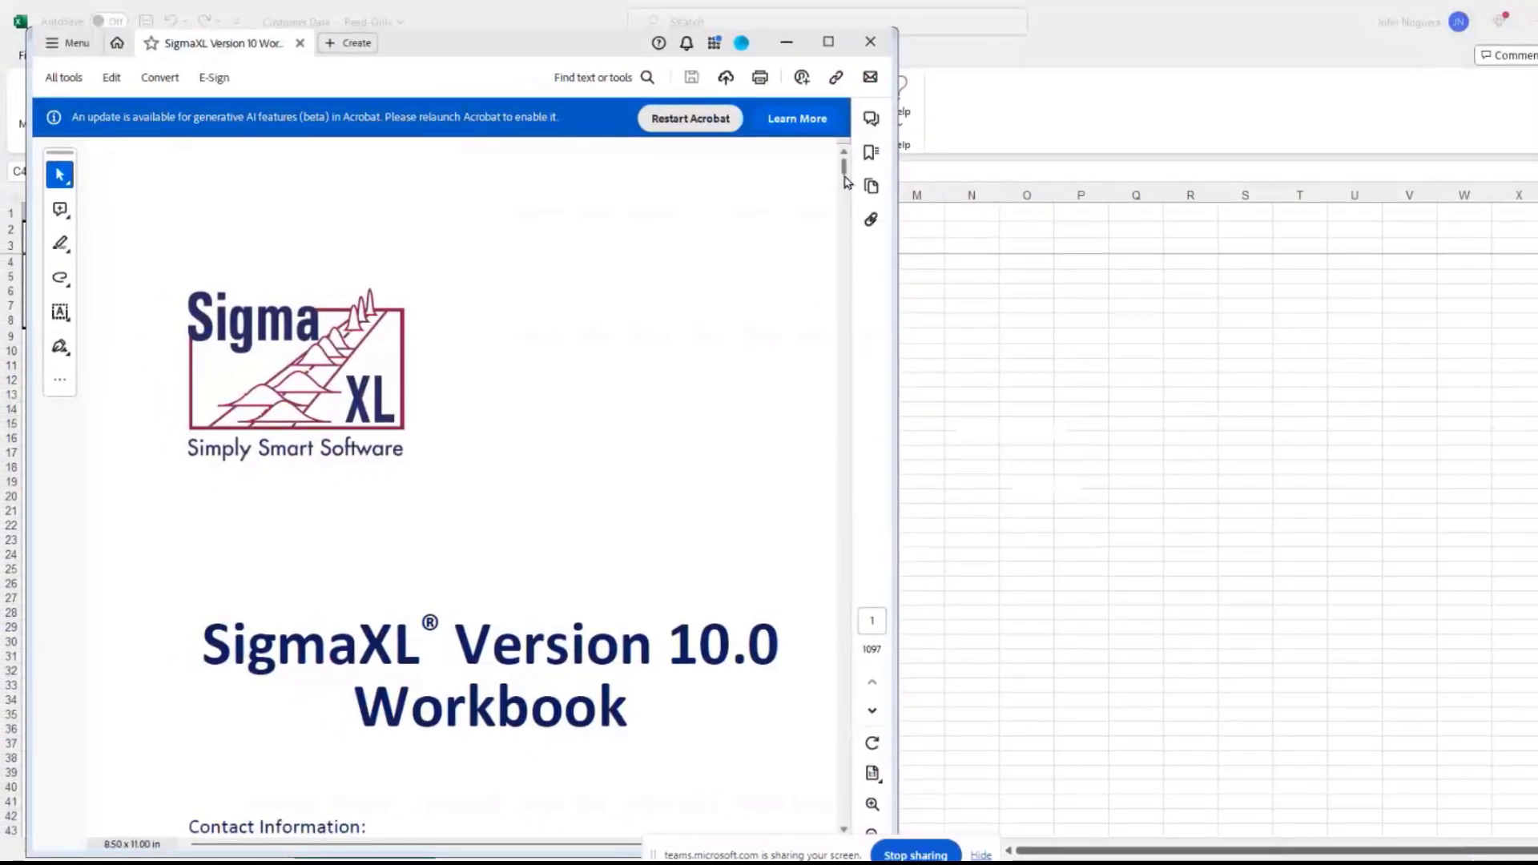
pyautogui.click(844, 726)
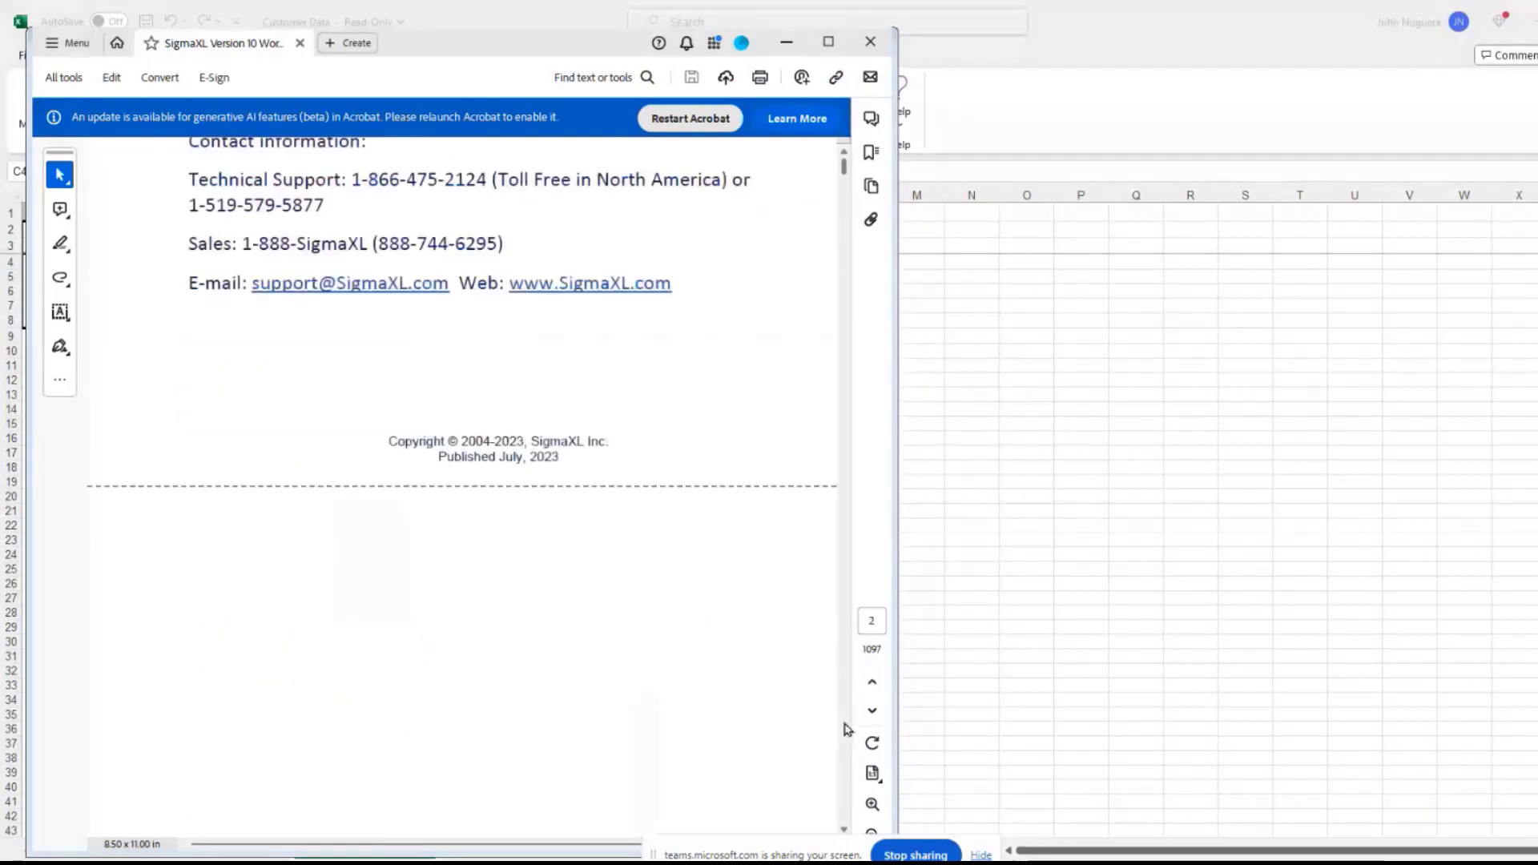
pyautogui.click(843, 727)
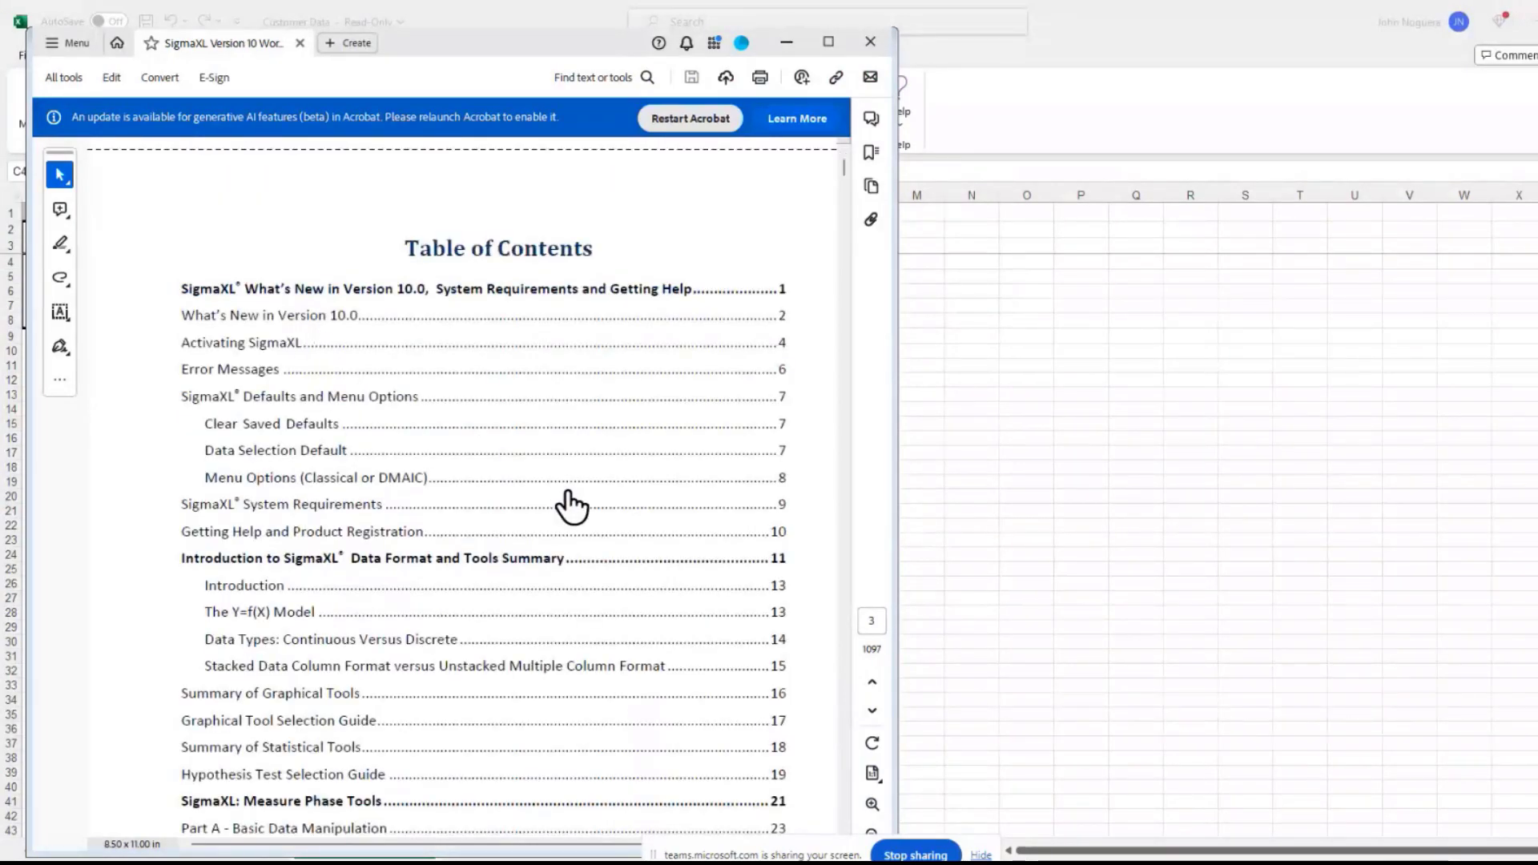
pyautogui.scroll(-8, 571, 504)
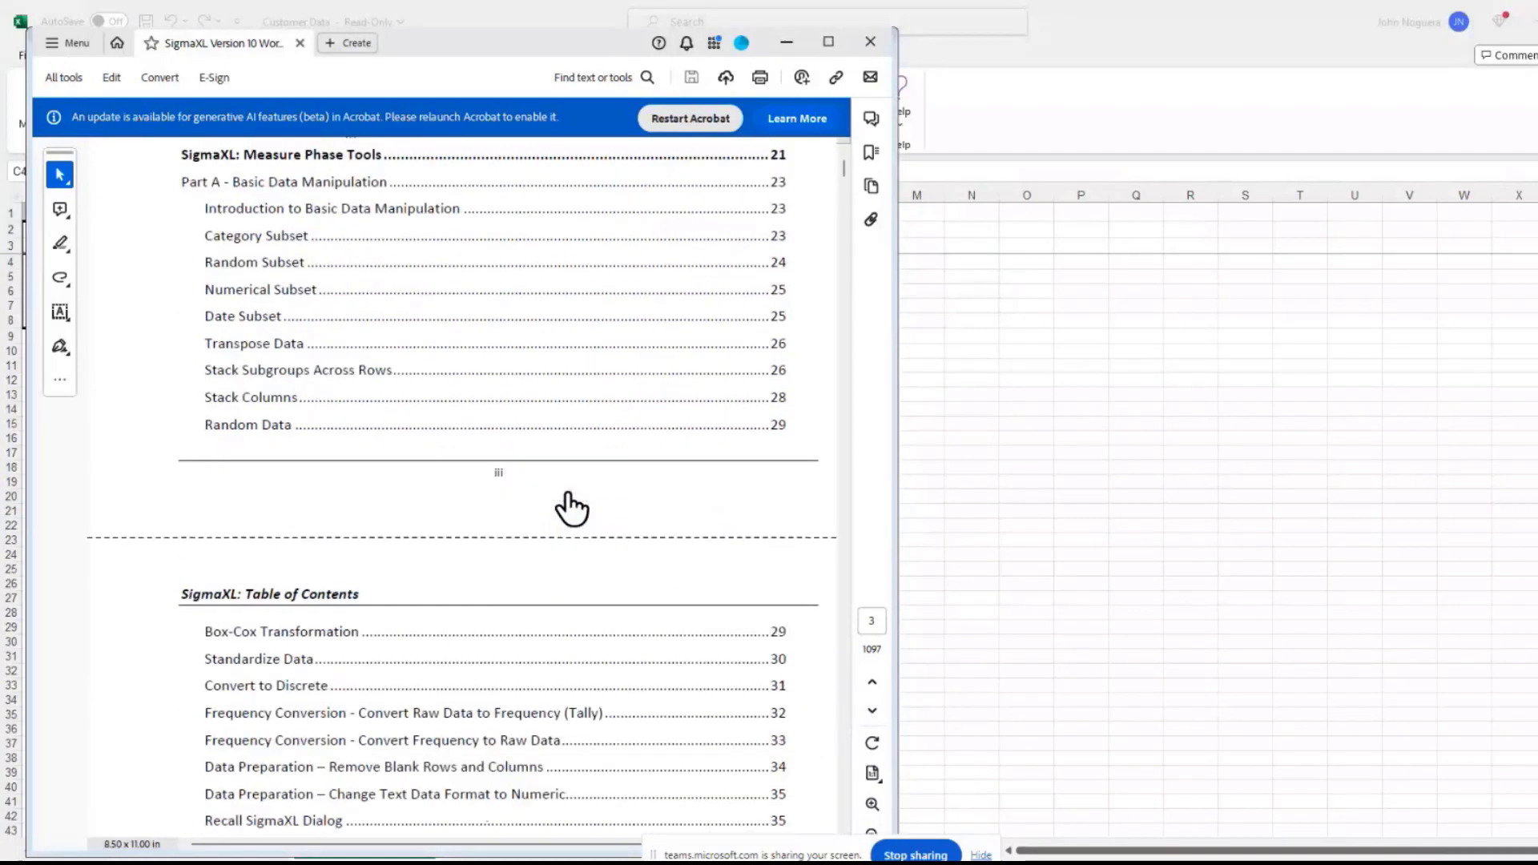
pyautogui.scroll(-3, 571, 505)
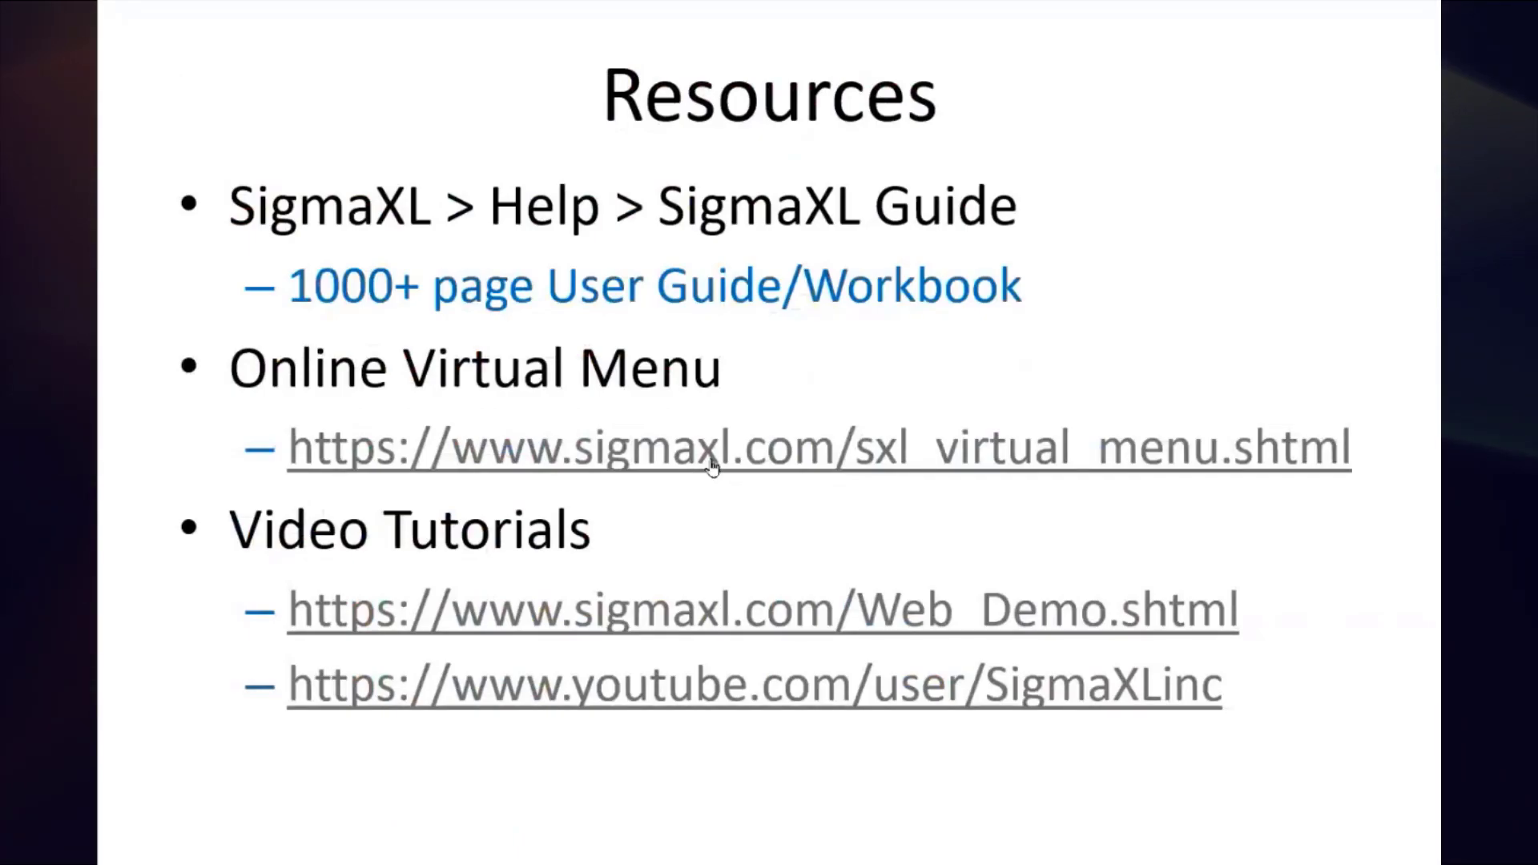
# Step: Open the online Virtual Menu web page from the Resources slide
pyautogui.click(713, 467)
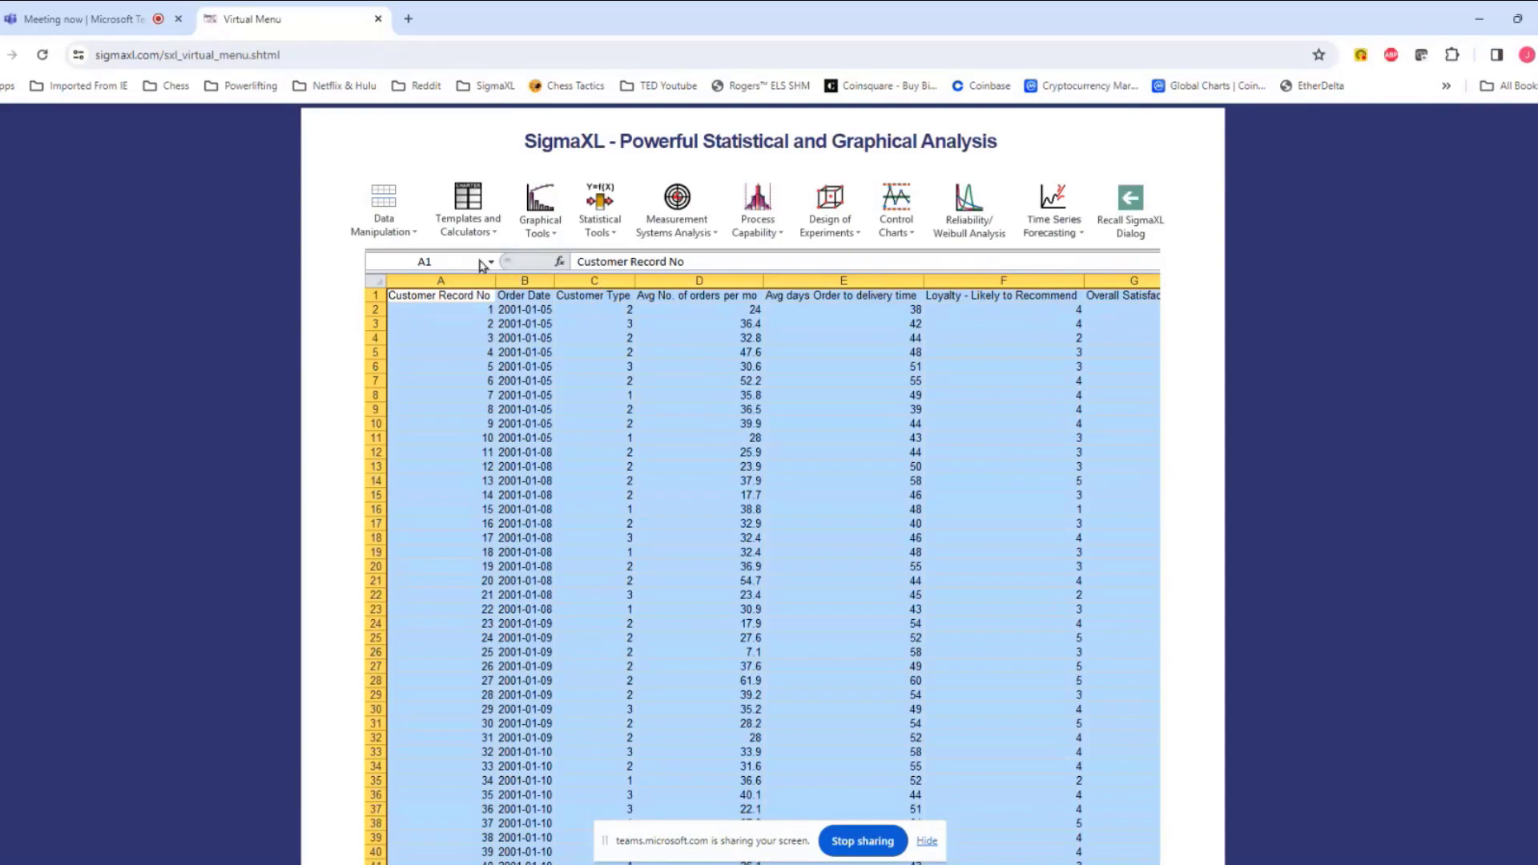
pyautogui.moveTo(470, 233)
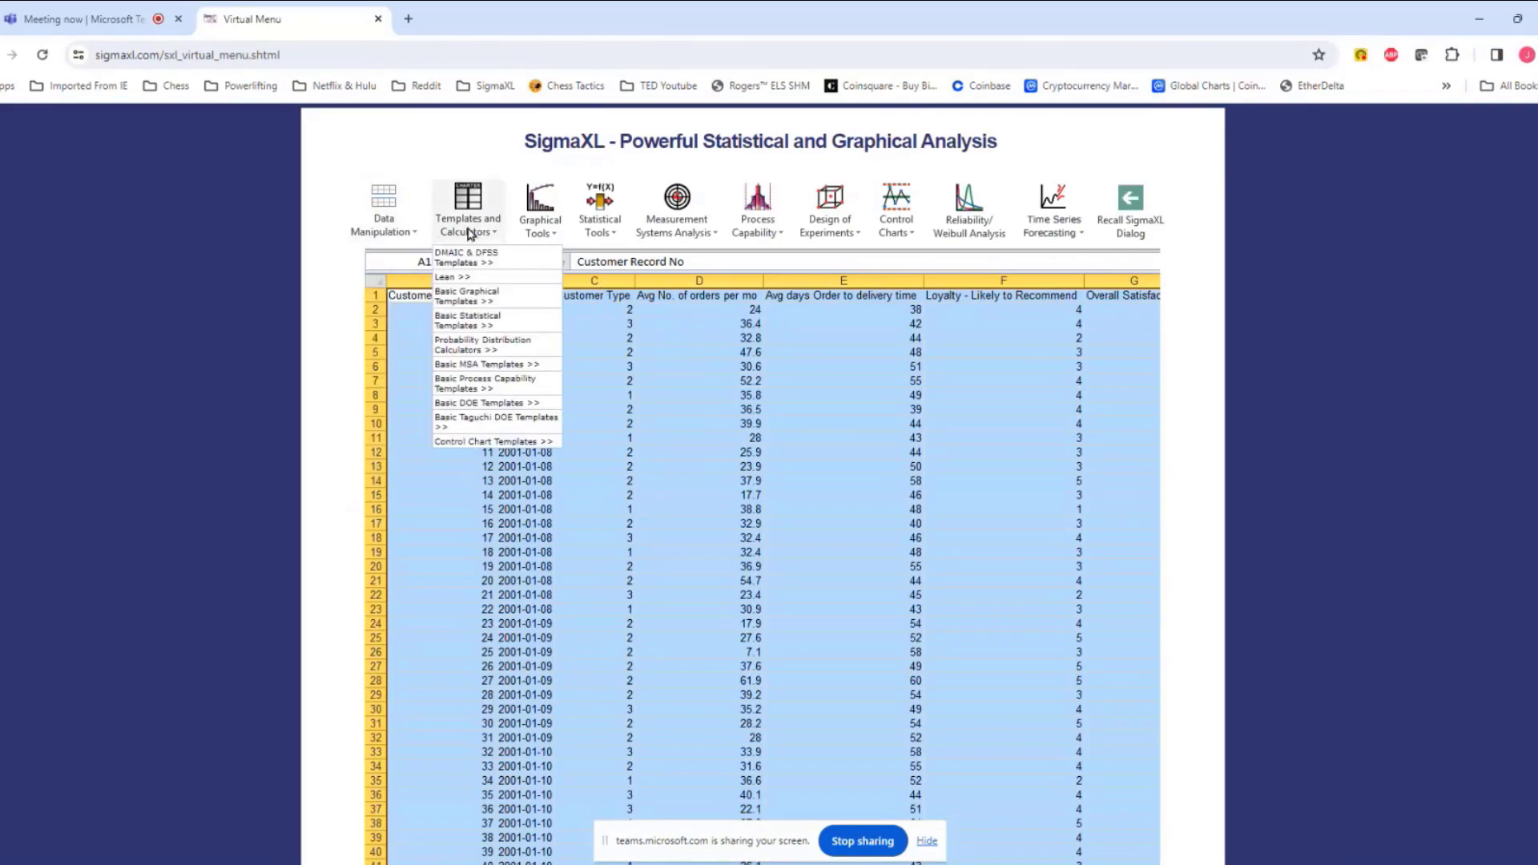
pyautogui.moveTo(542, 232)
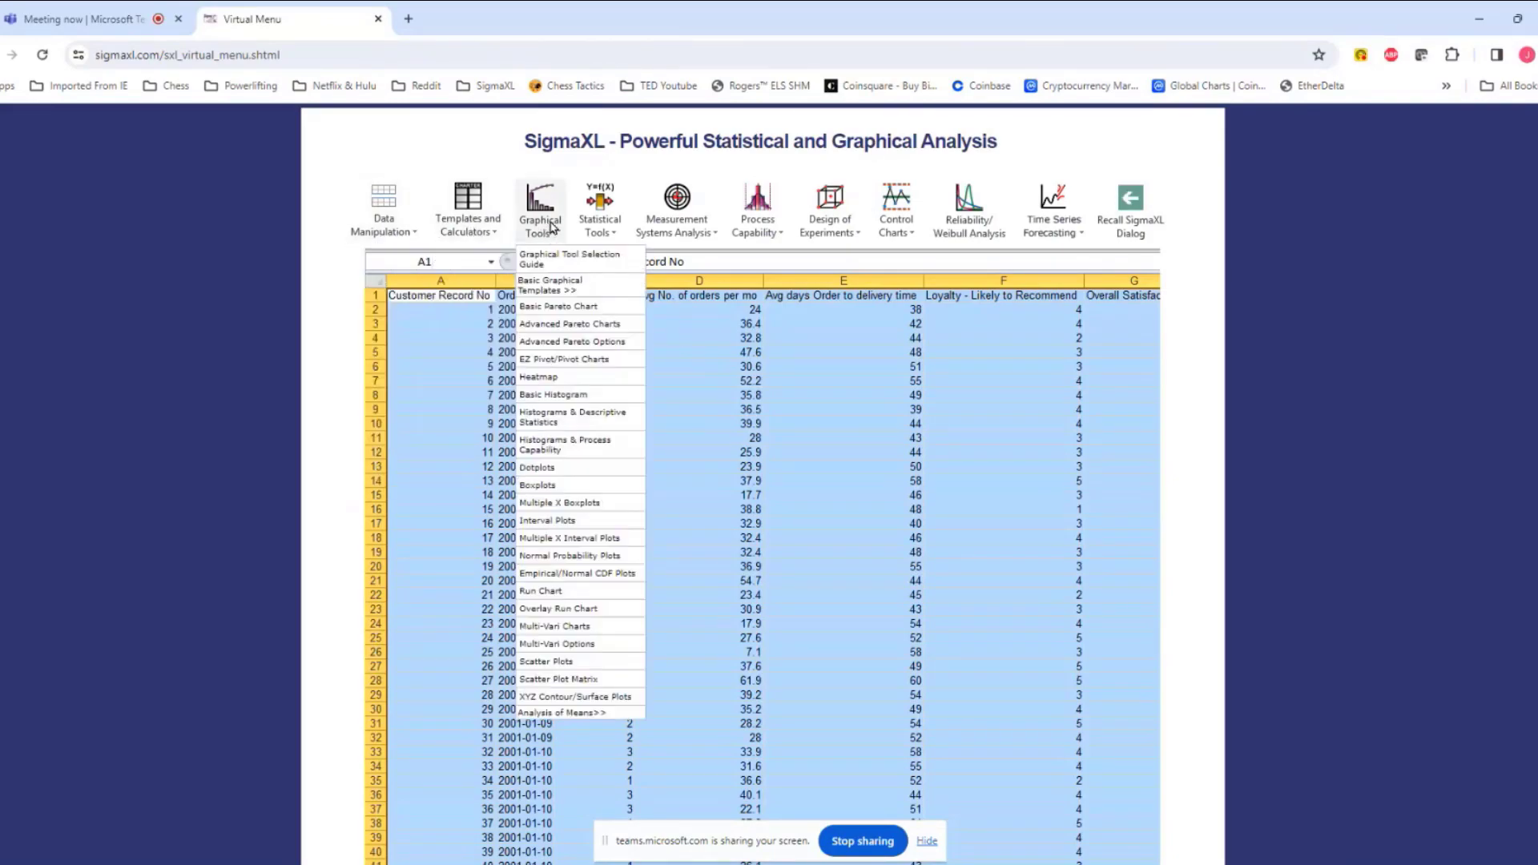
# Step: Open the Heatmap help page and scroll through its content
pyautogui.click(559, 379)
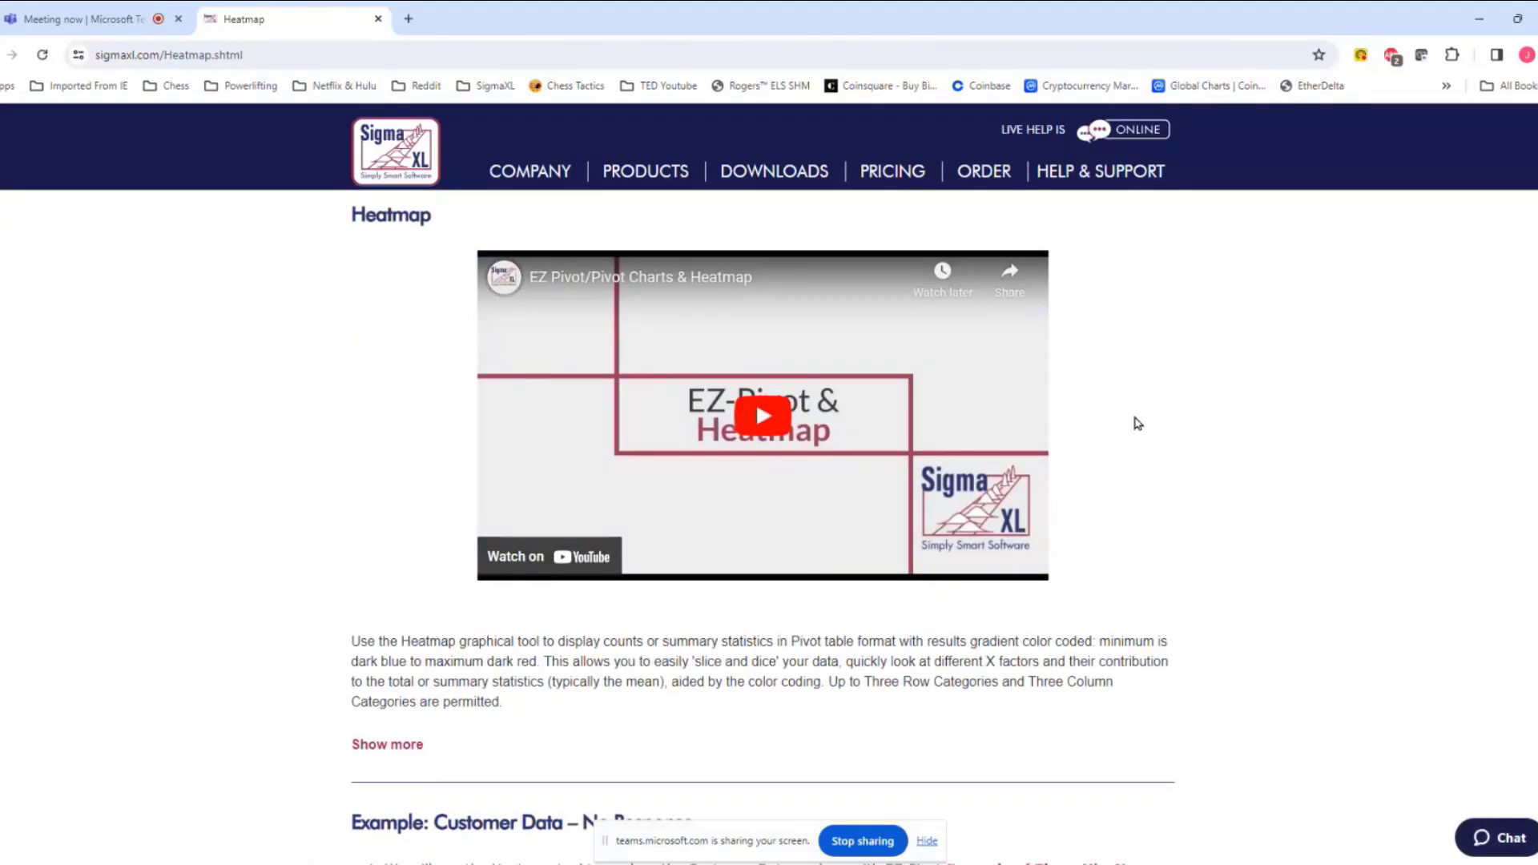
pyautogui.scroll(-2, 1138, 423)
pyautogui.scroll(-4, 1137, 420)
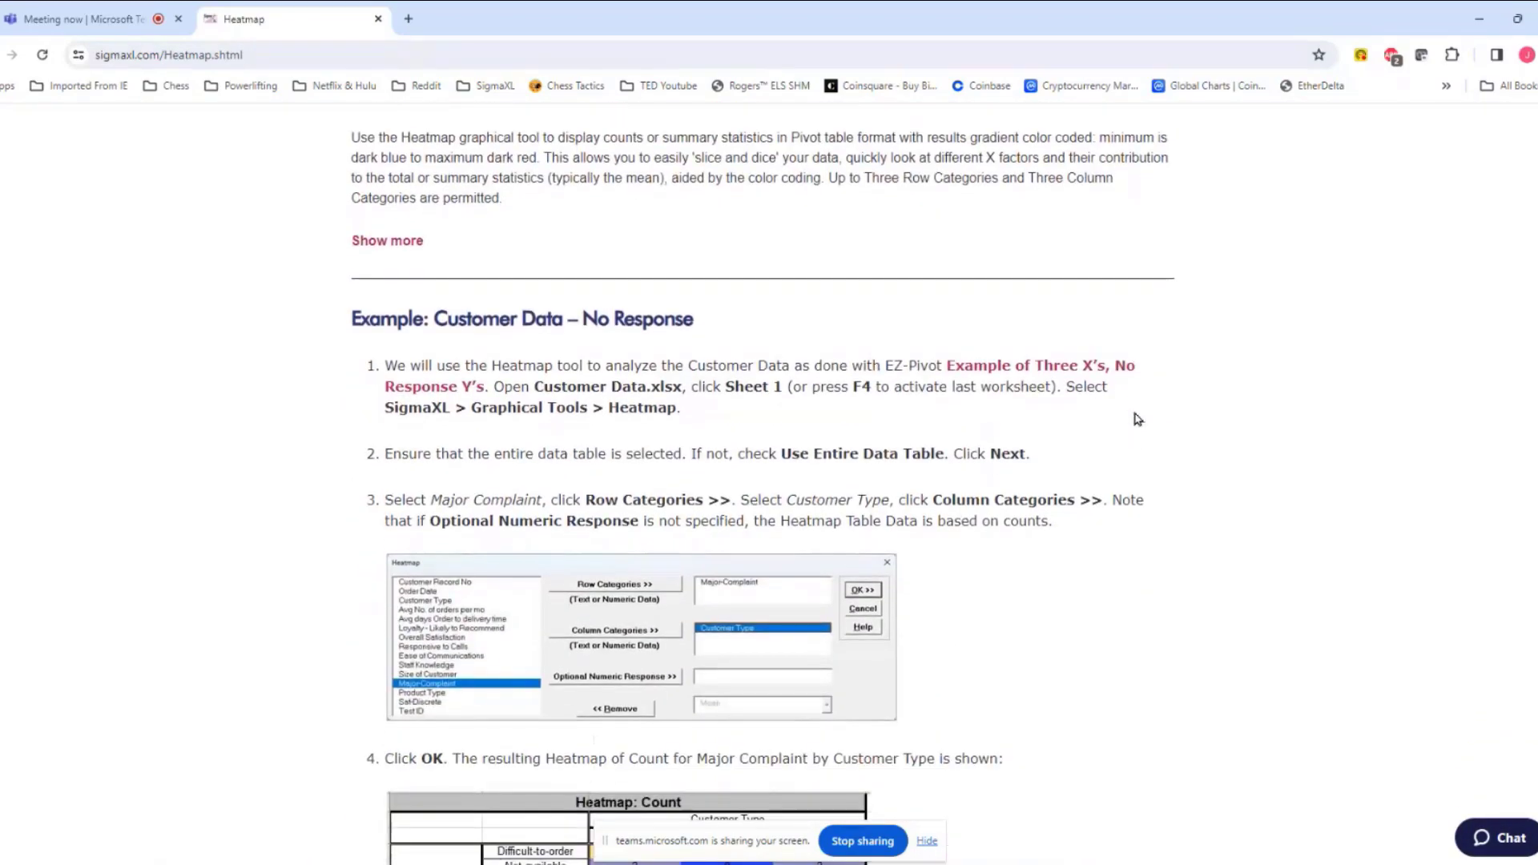
pyautogui.scroll(-2, 1138, 419)
pyautogui.scroll(-2, 1138, 419)
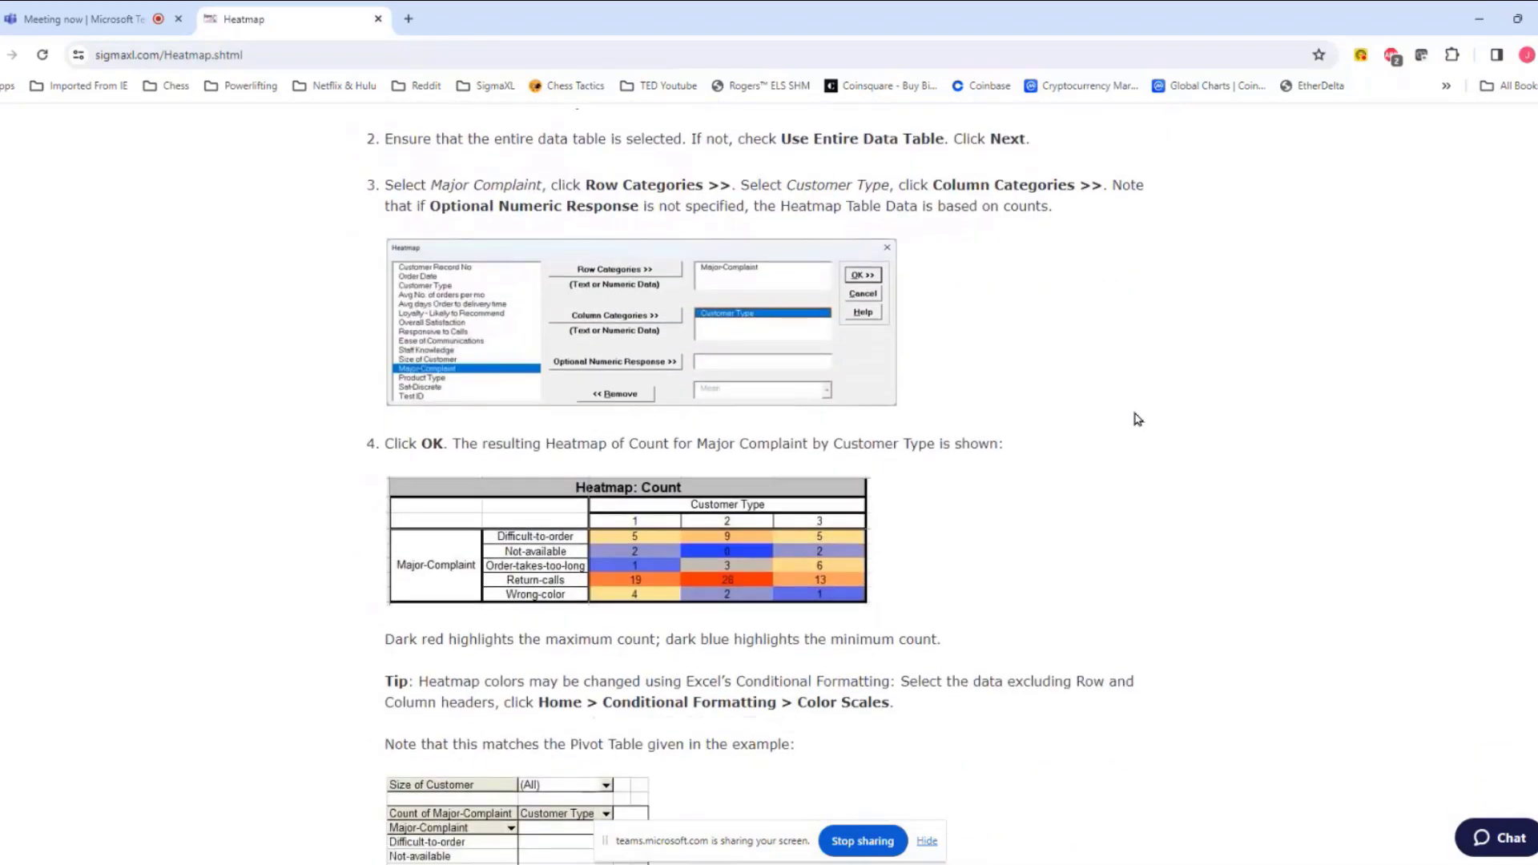
pyautogui.scroll(-8, 1138, 419)
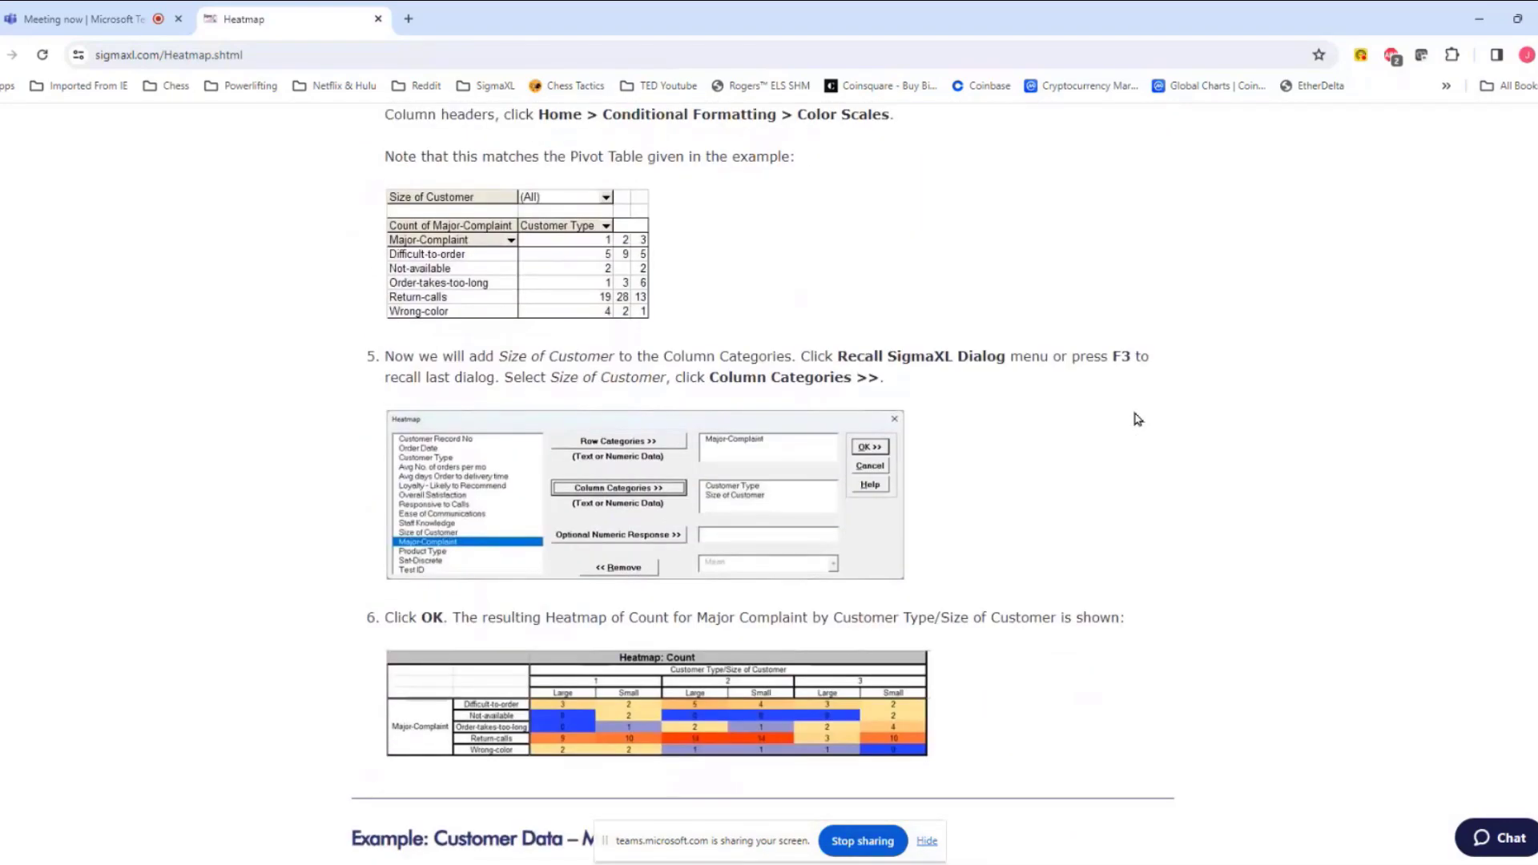
pyautogui.scroll(-2, 1138, 419)
pyautogui.scroll(8, 1139, 415)
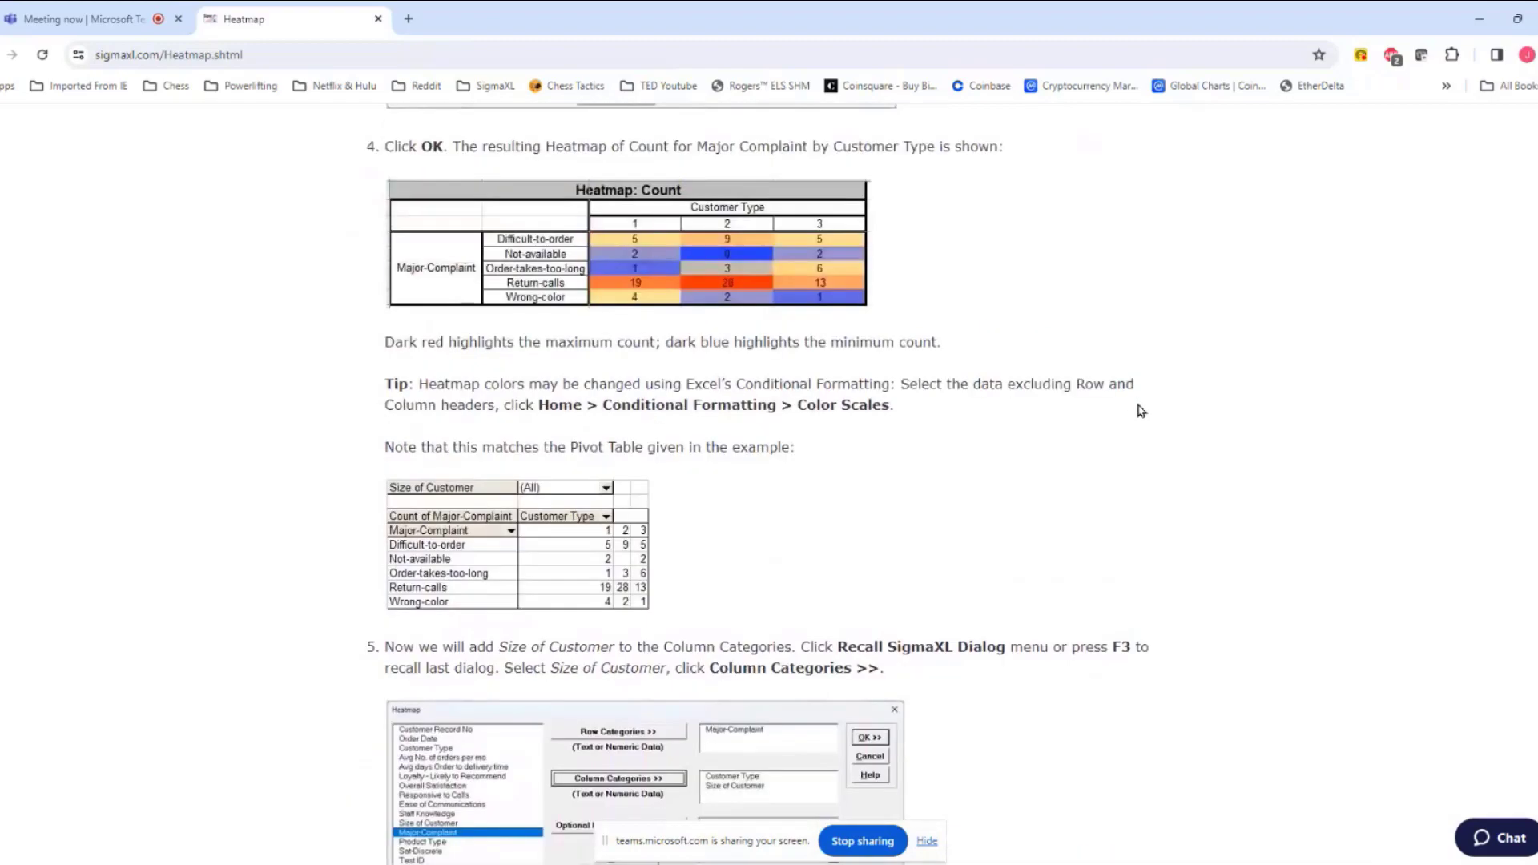
pyautogui.scroll(12, 1141, 411)
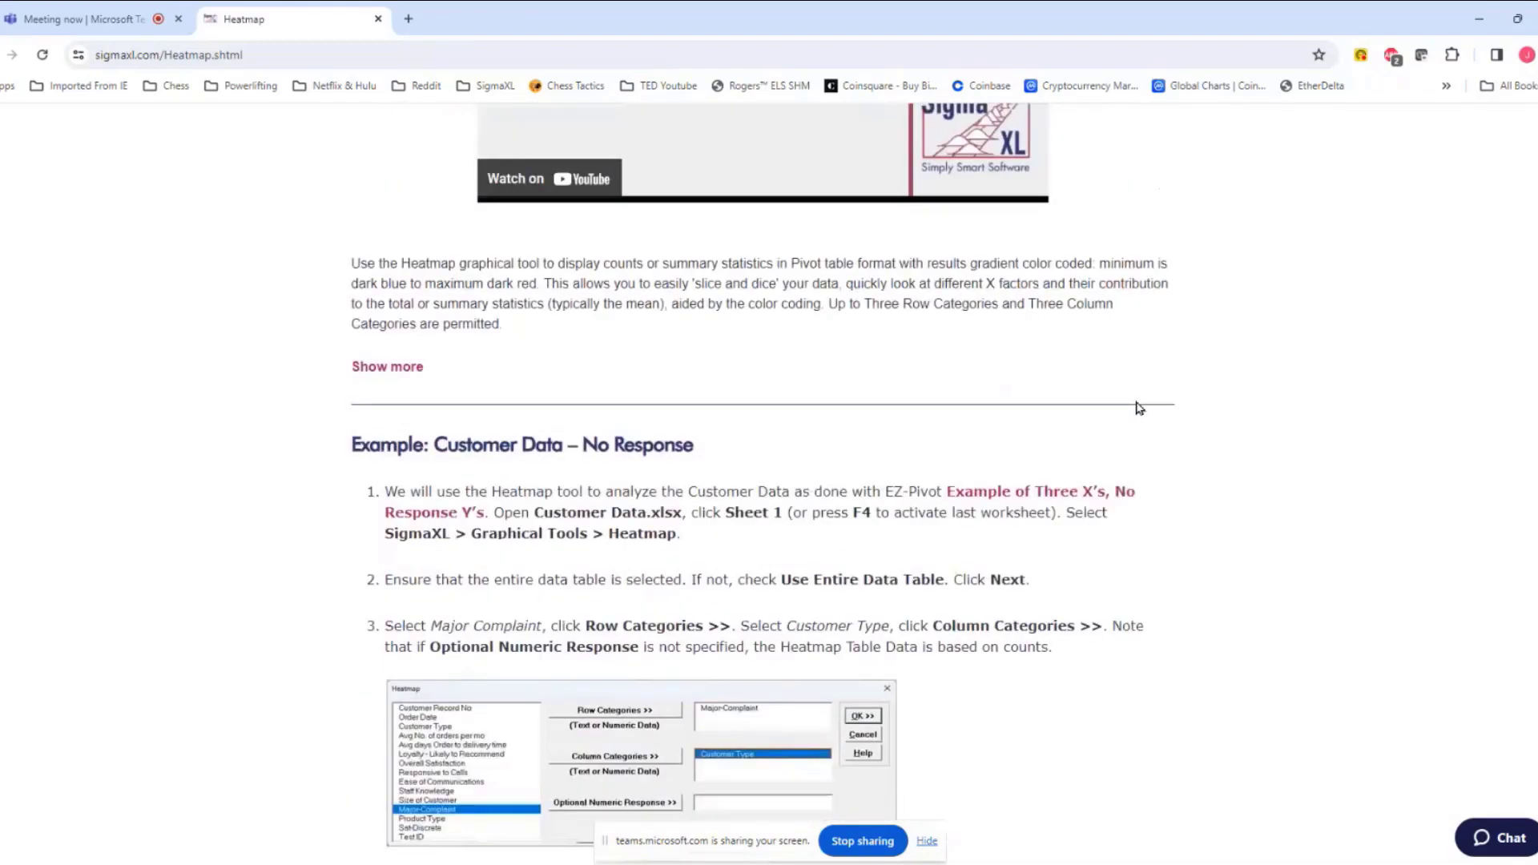
# Step: Go forward to the Virtual Menu page, then return to the Resources slide
pyautogui.click(11, 54)
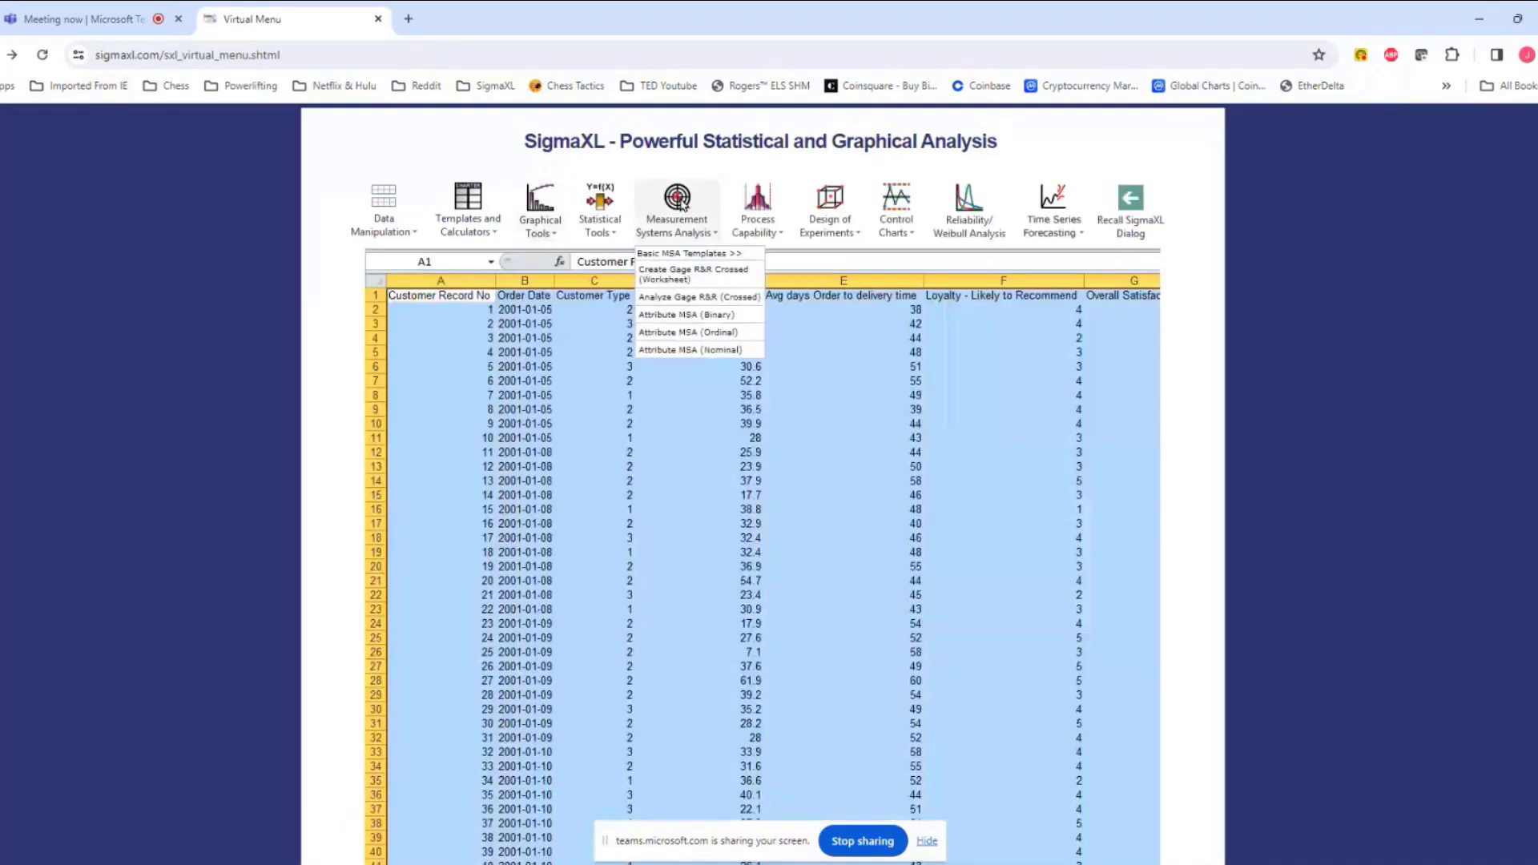
pyautogui.moveTo(760, 212)
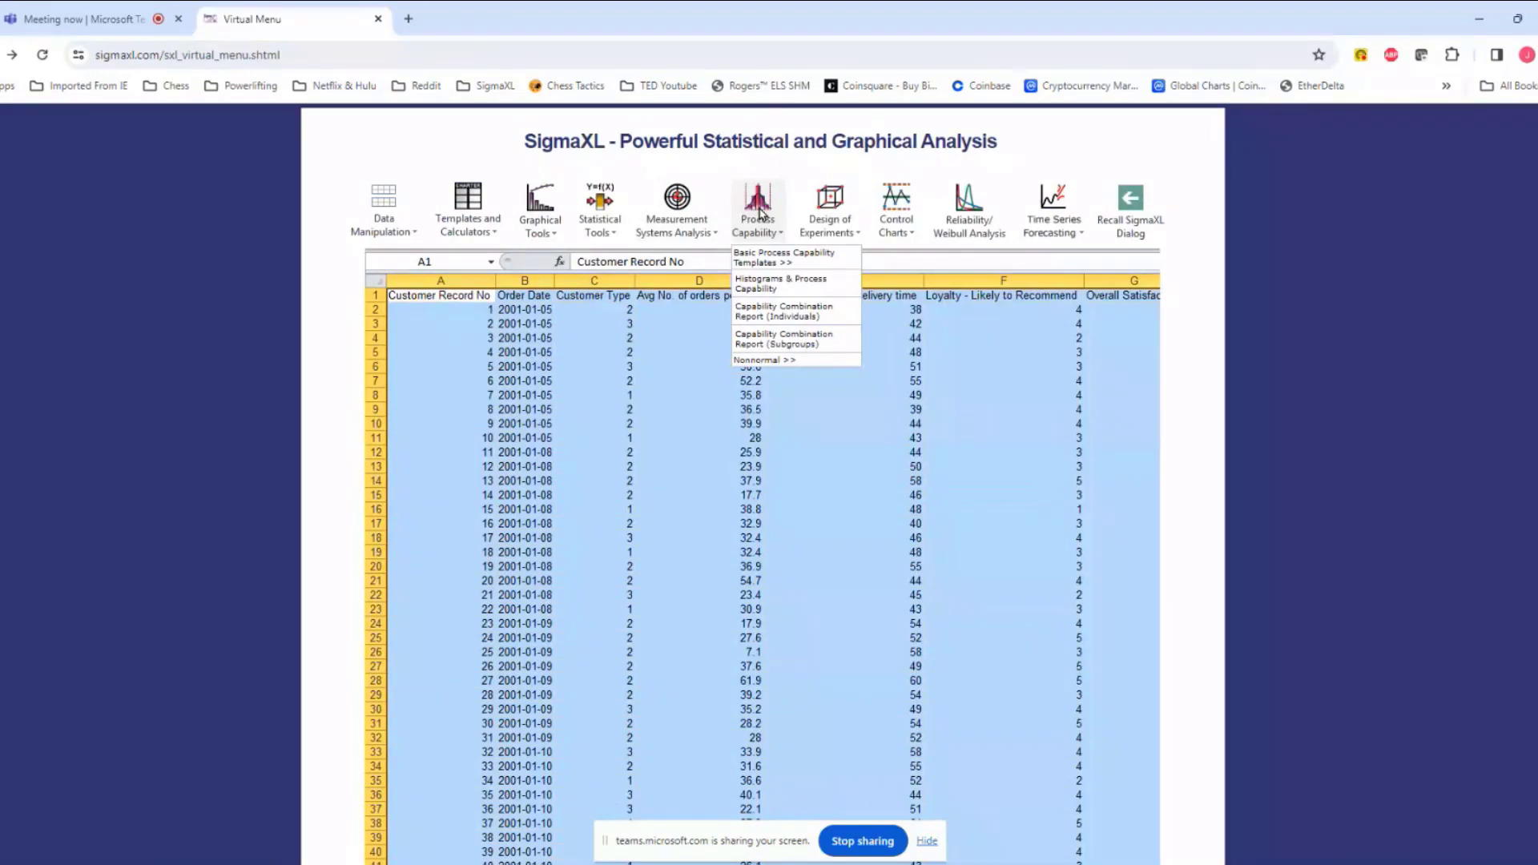
pyautogui.hotkey('alt', 'Tab')
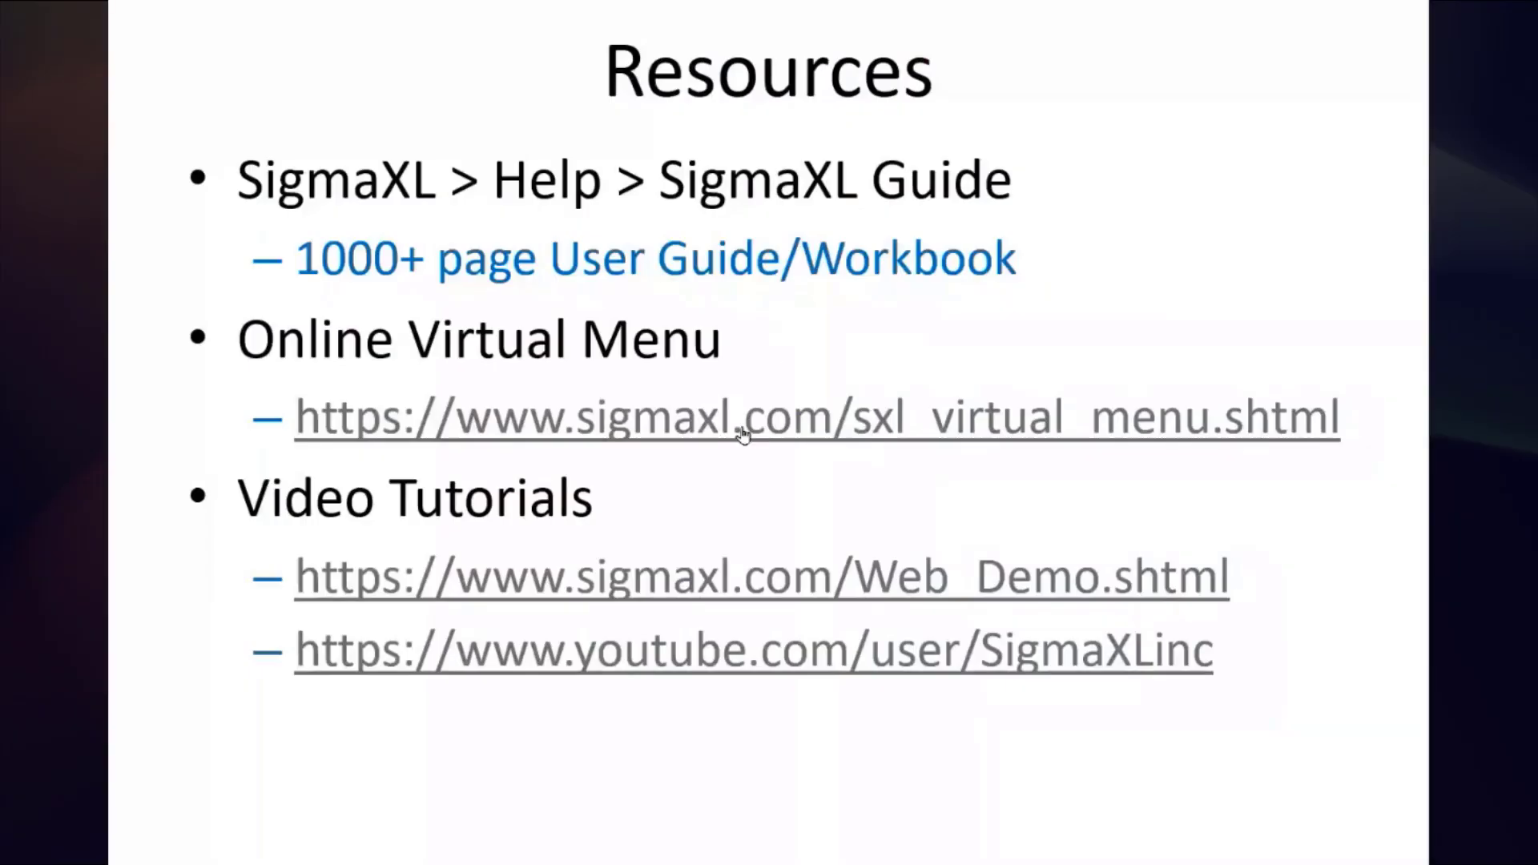
# Step: Launch the Web_Demo video-tutorial link on the Resources slide
pyautogui.click(601, 578)
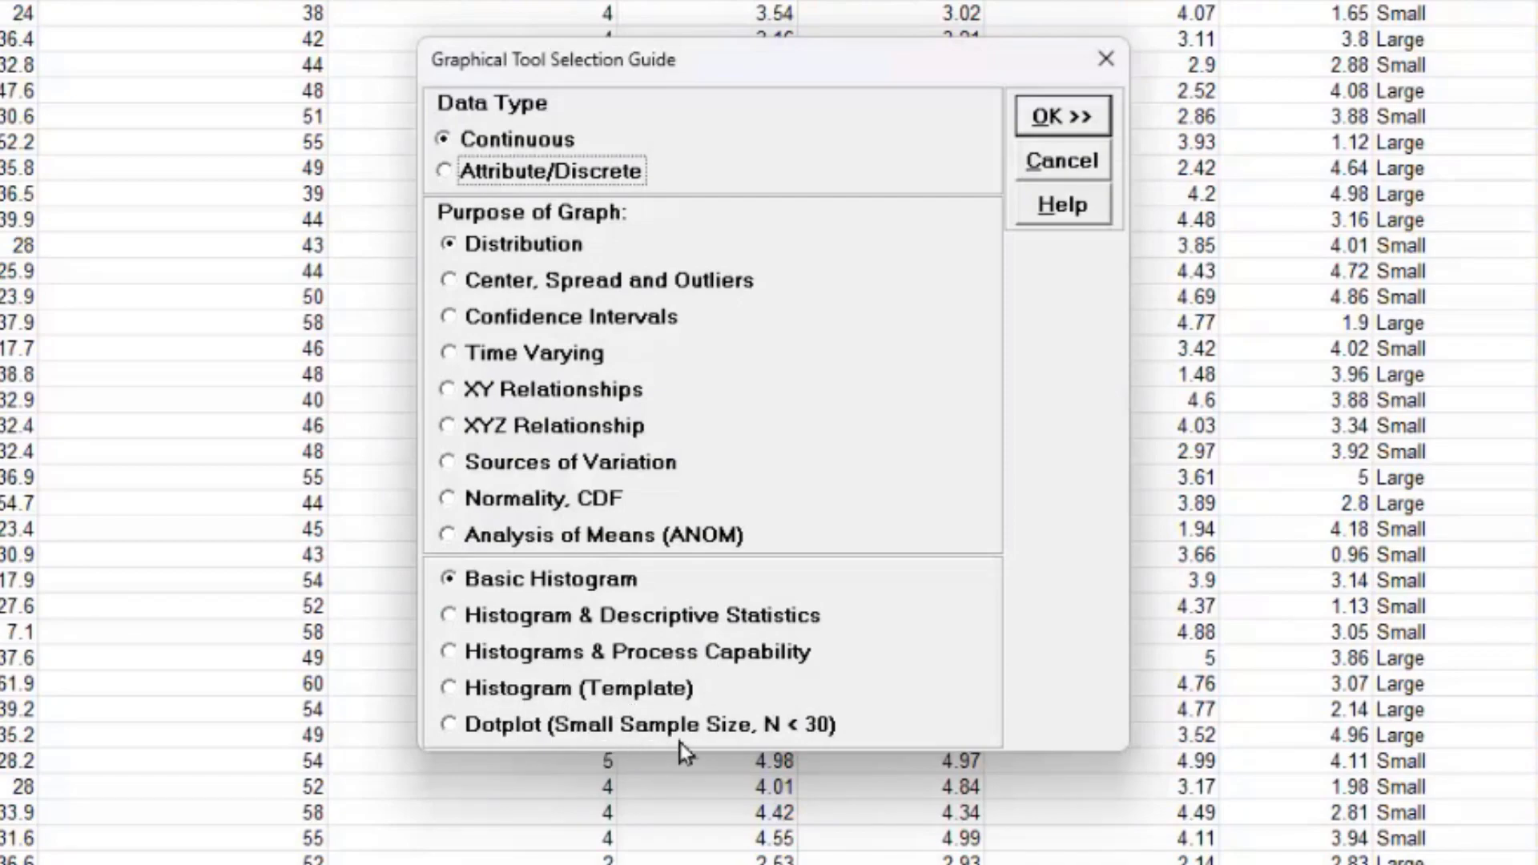
# Step: Review continuous-data graph suggestions for center/spread, confidence intervals, time-varying data and normality/CDF
pyautogui.click(528, 287)
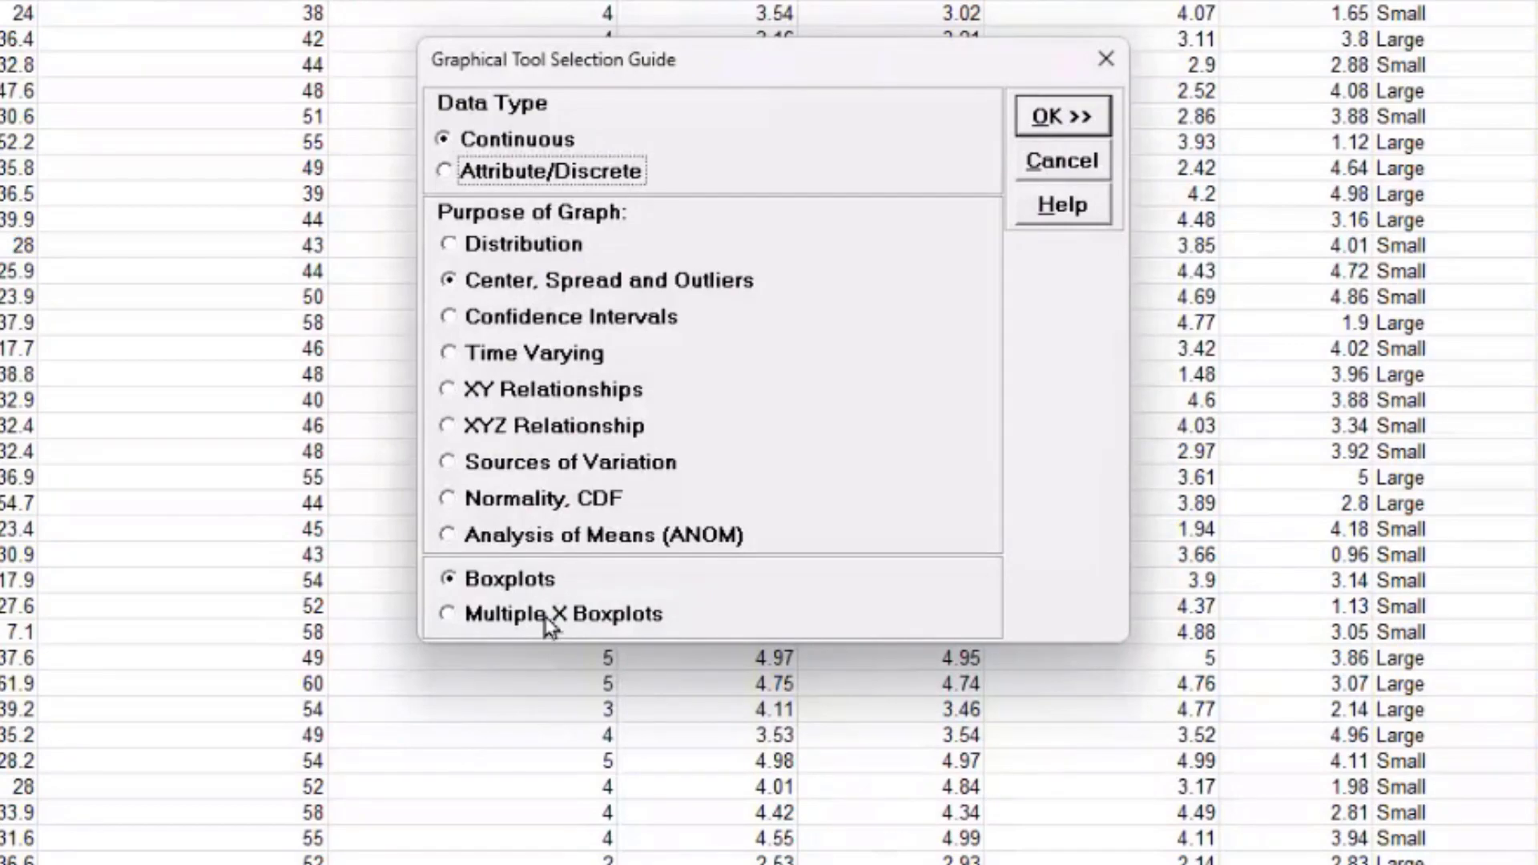
pyautogui.click(498, 325)
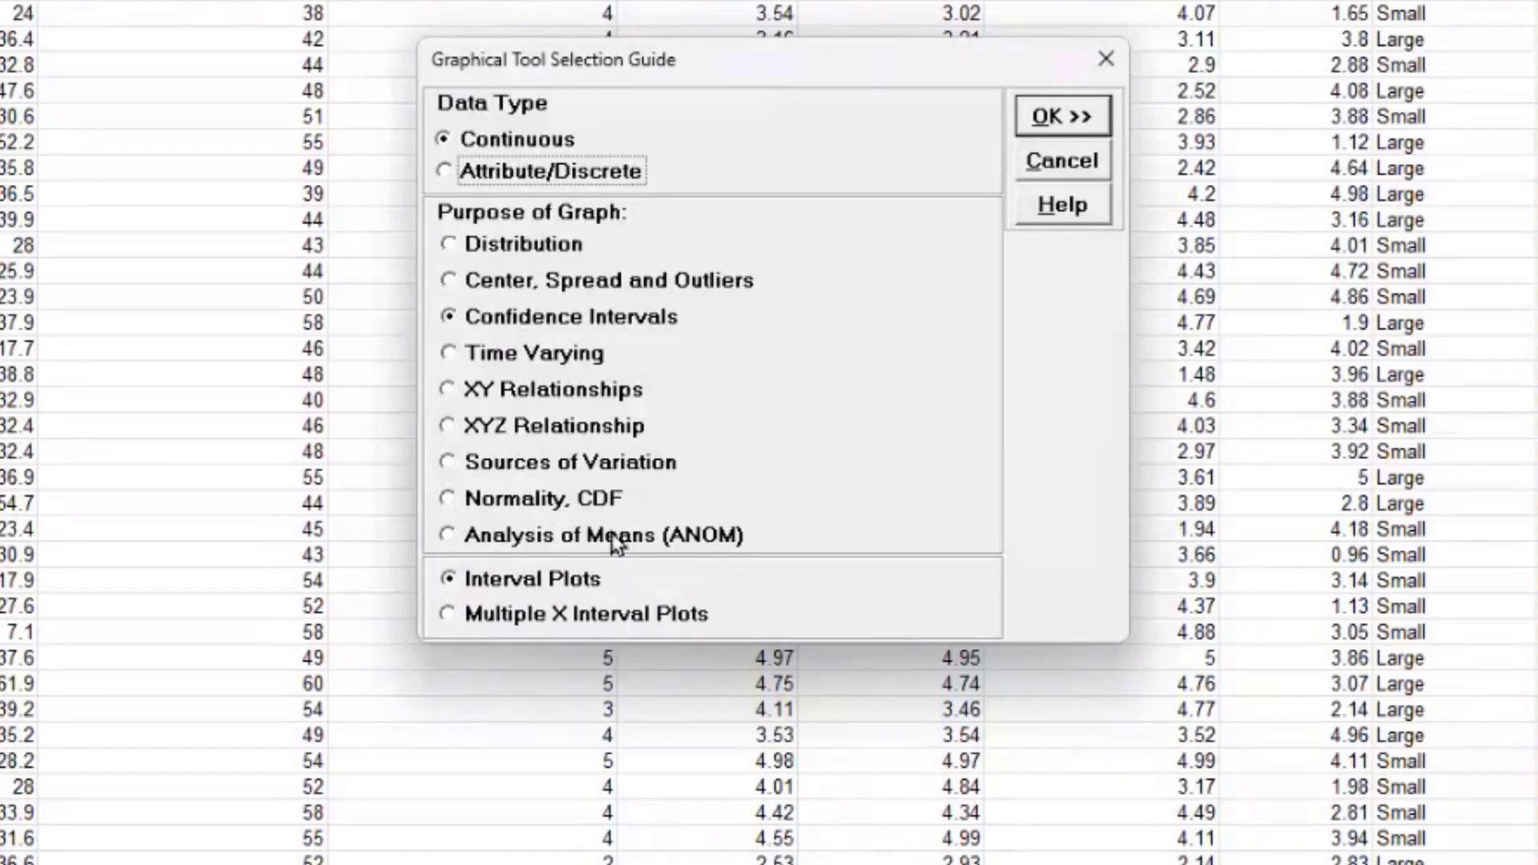
pyautogui.click(527, 359)
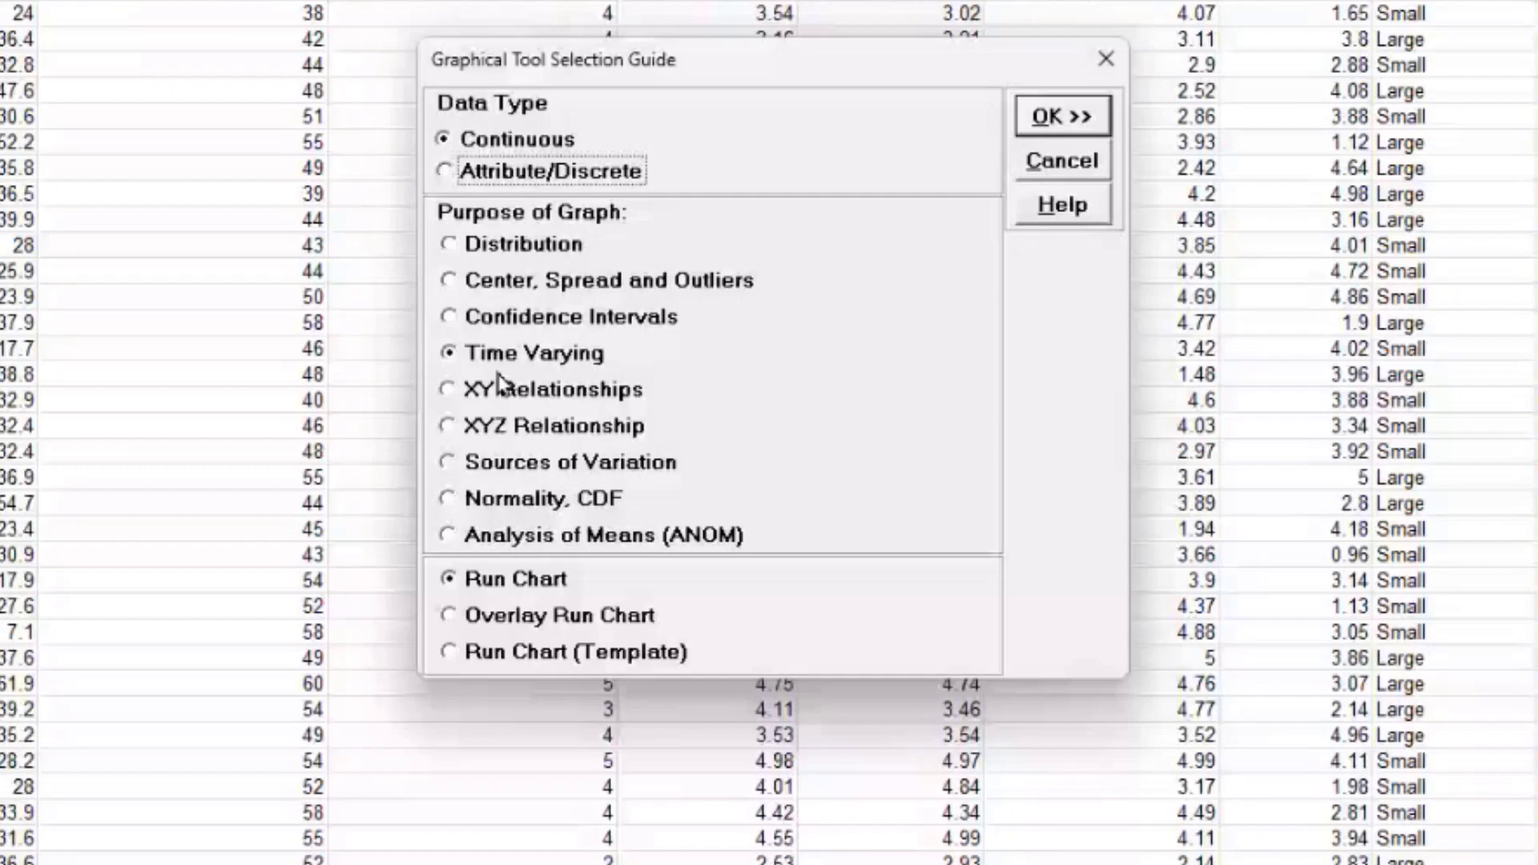
pyautogui.click(553, 498)
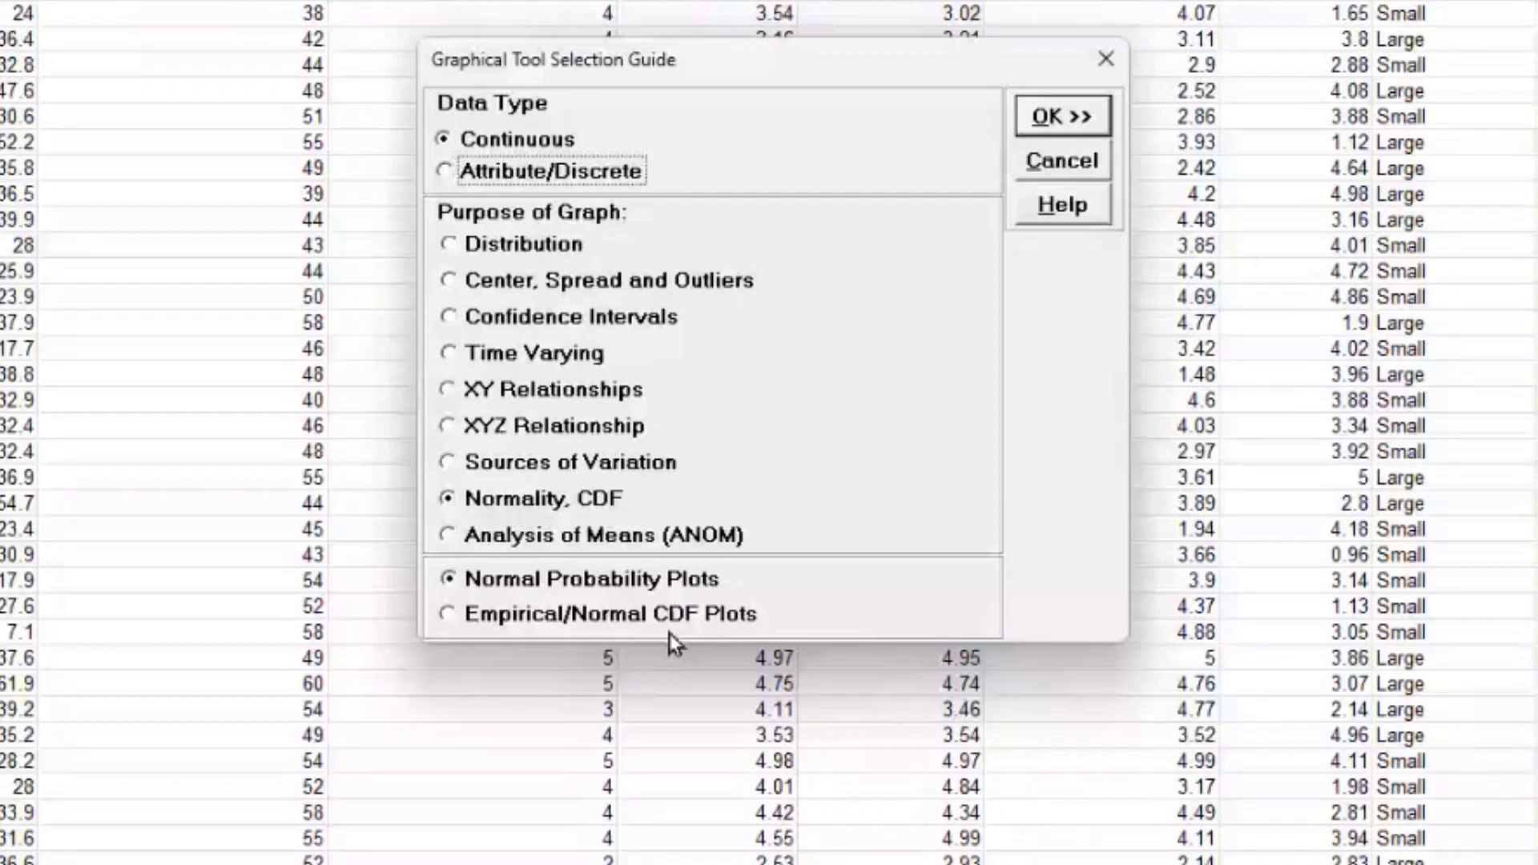
# Step: Review attribute/discrete graph options for Compare, time-varying and ANOM, then return to continuous data
pyautogui.click(552, 172)
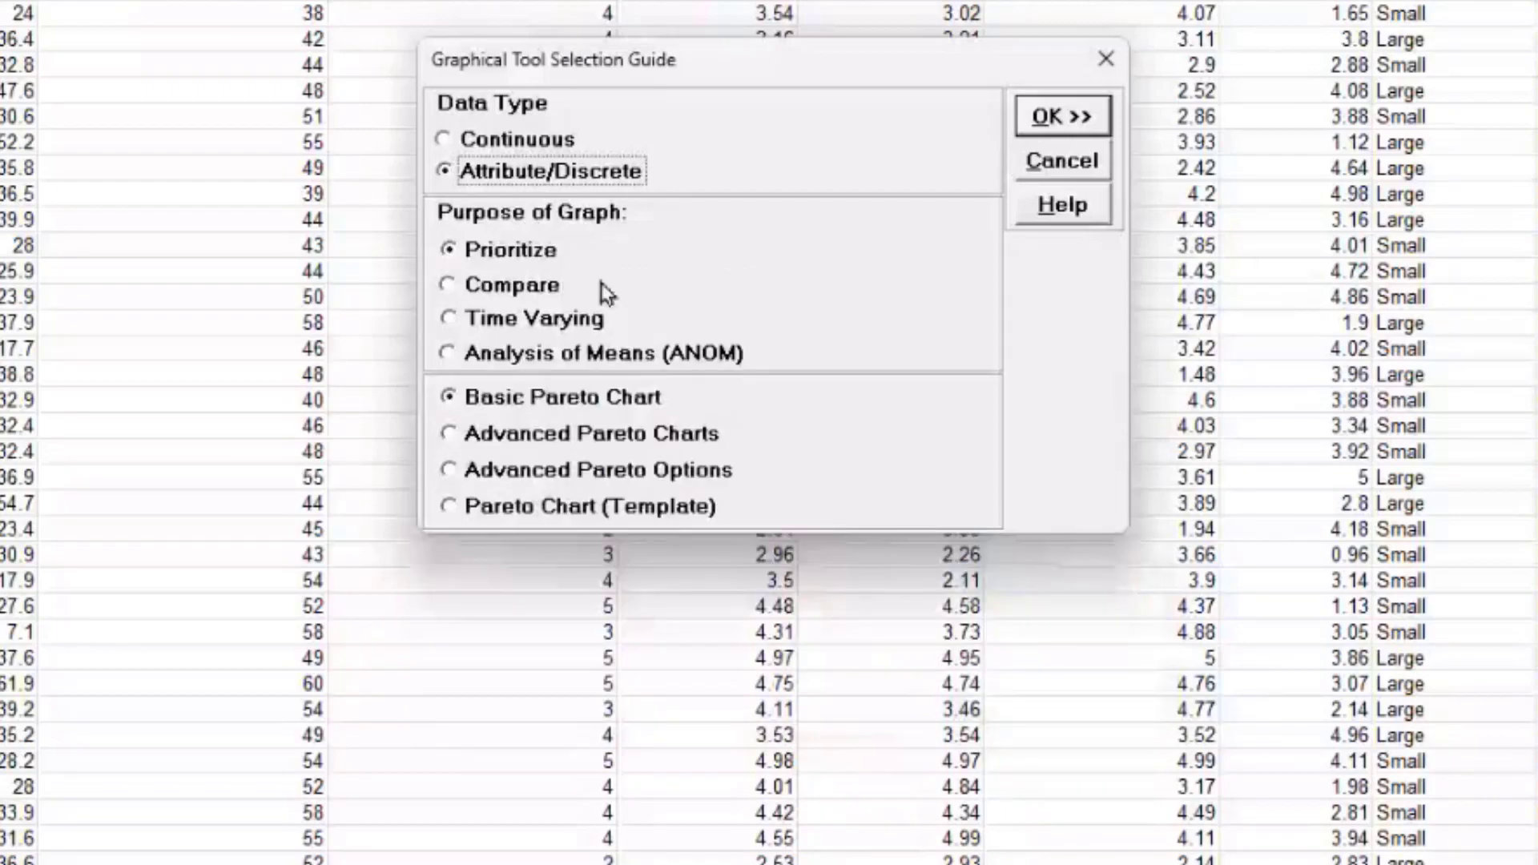
pyautogui.click(551, 284)
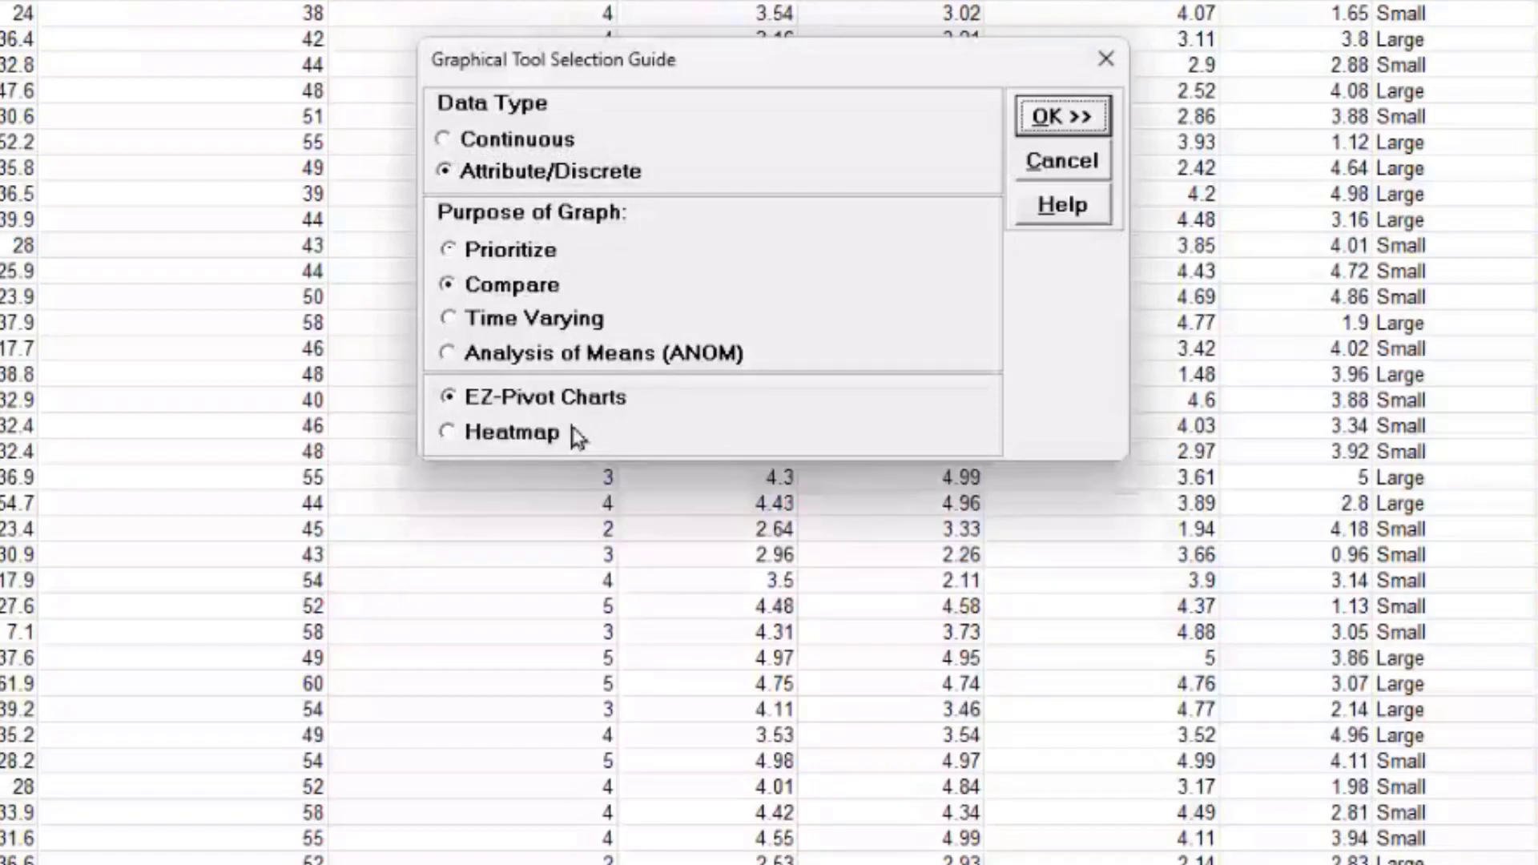
pyautogui.click(537, 323)
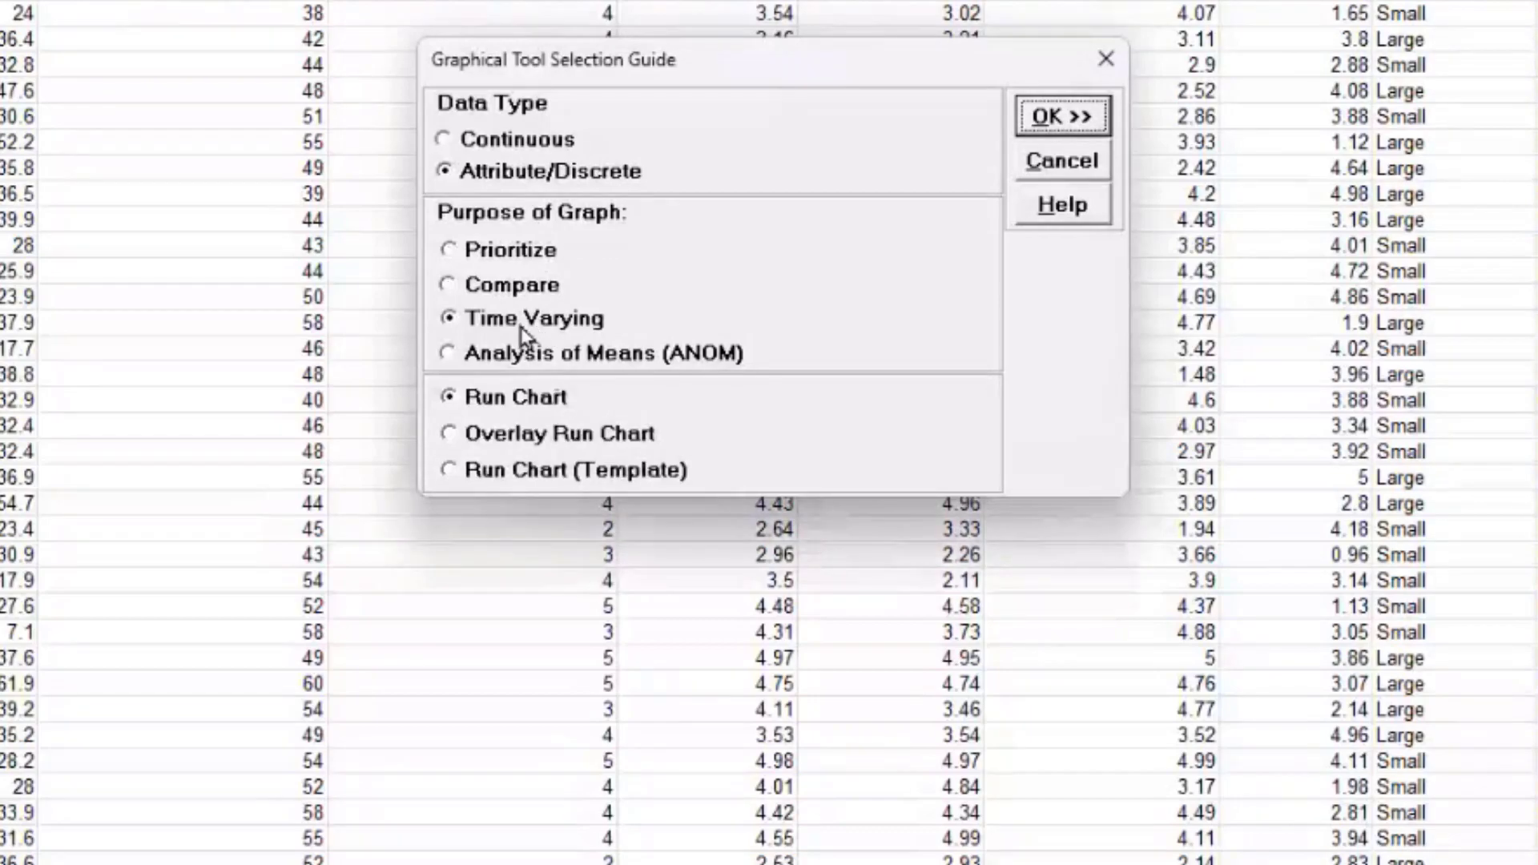
pyautogui.click(539, 356)
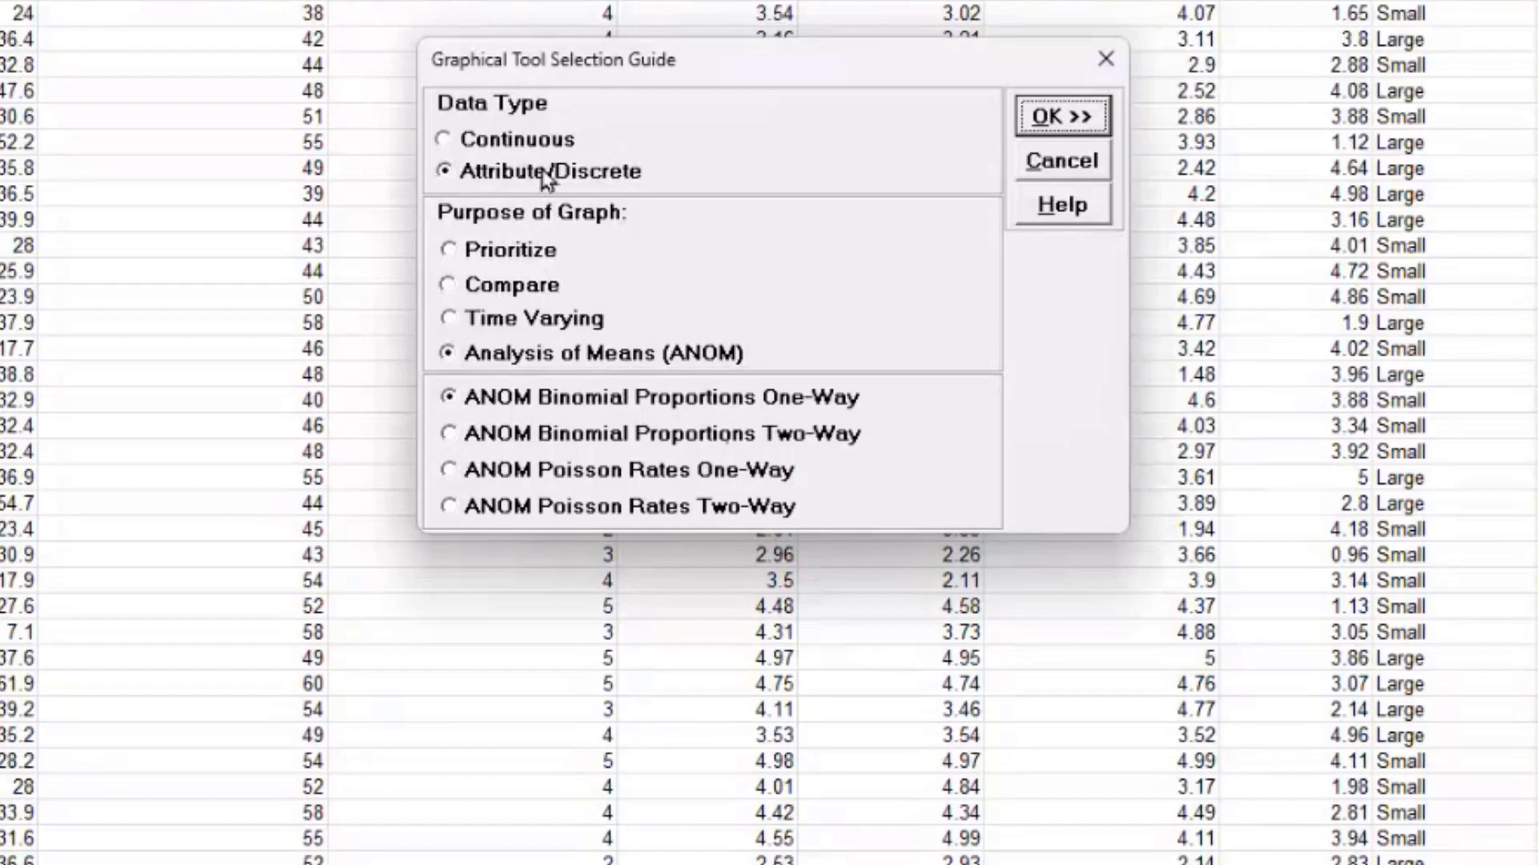
pyautogui.click(517, 141)
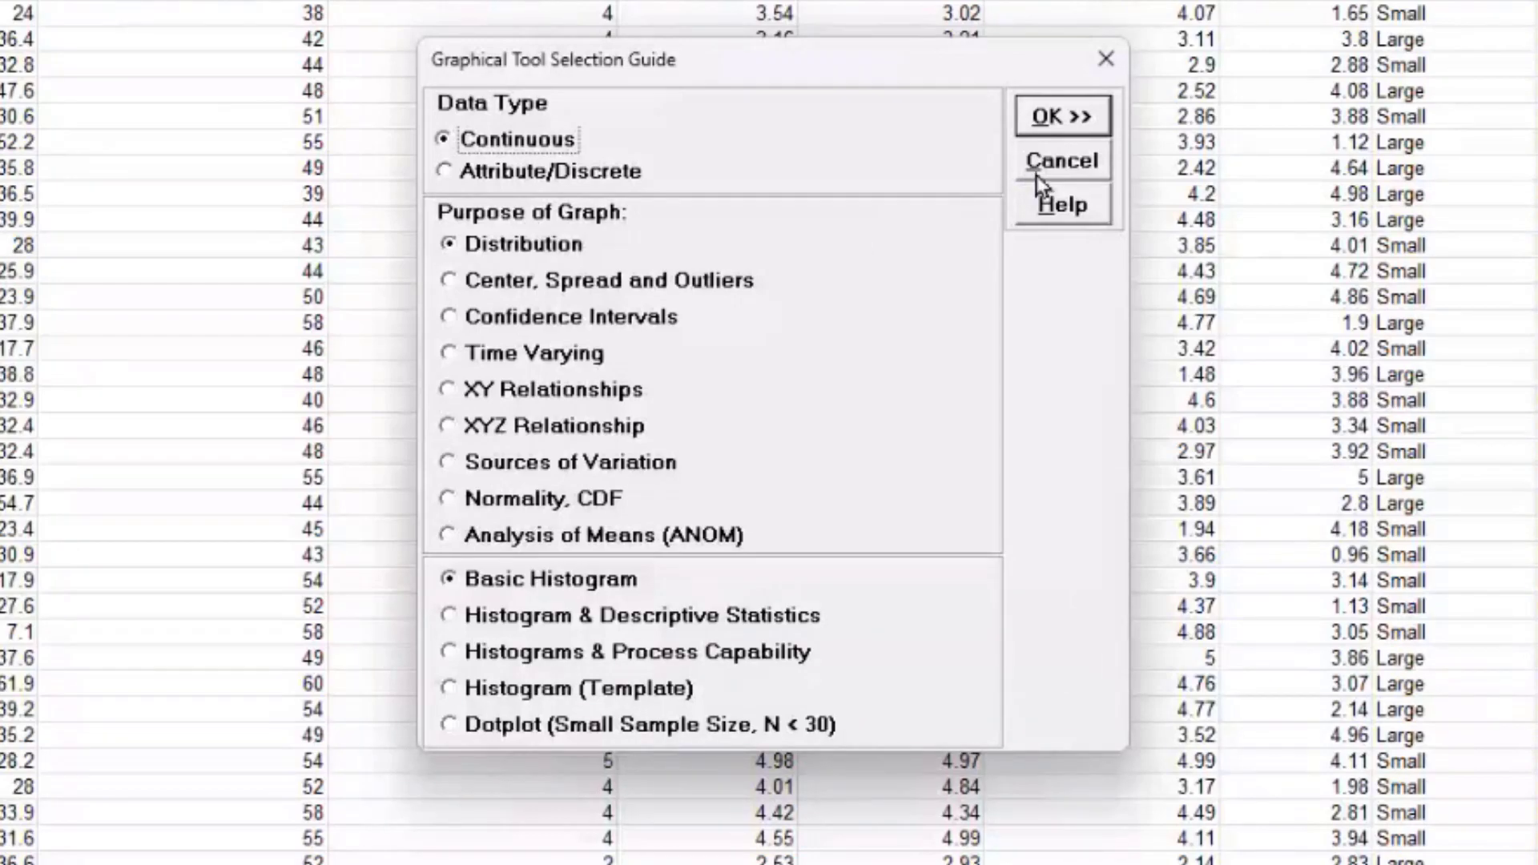
# Step: Choose Attribute/Discrete data, Compare purpose and the Heatmap tool, and confirm
pyautogui.click(563, 184)
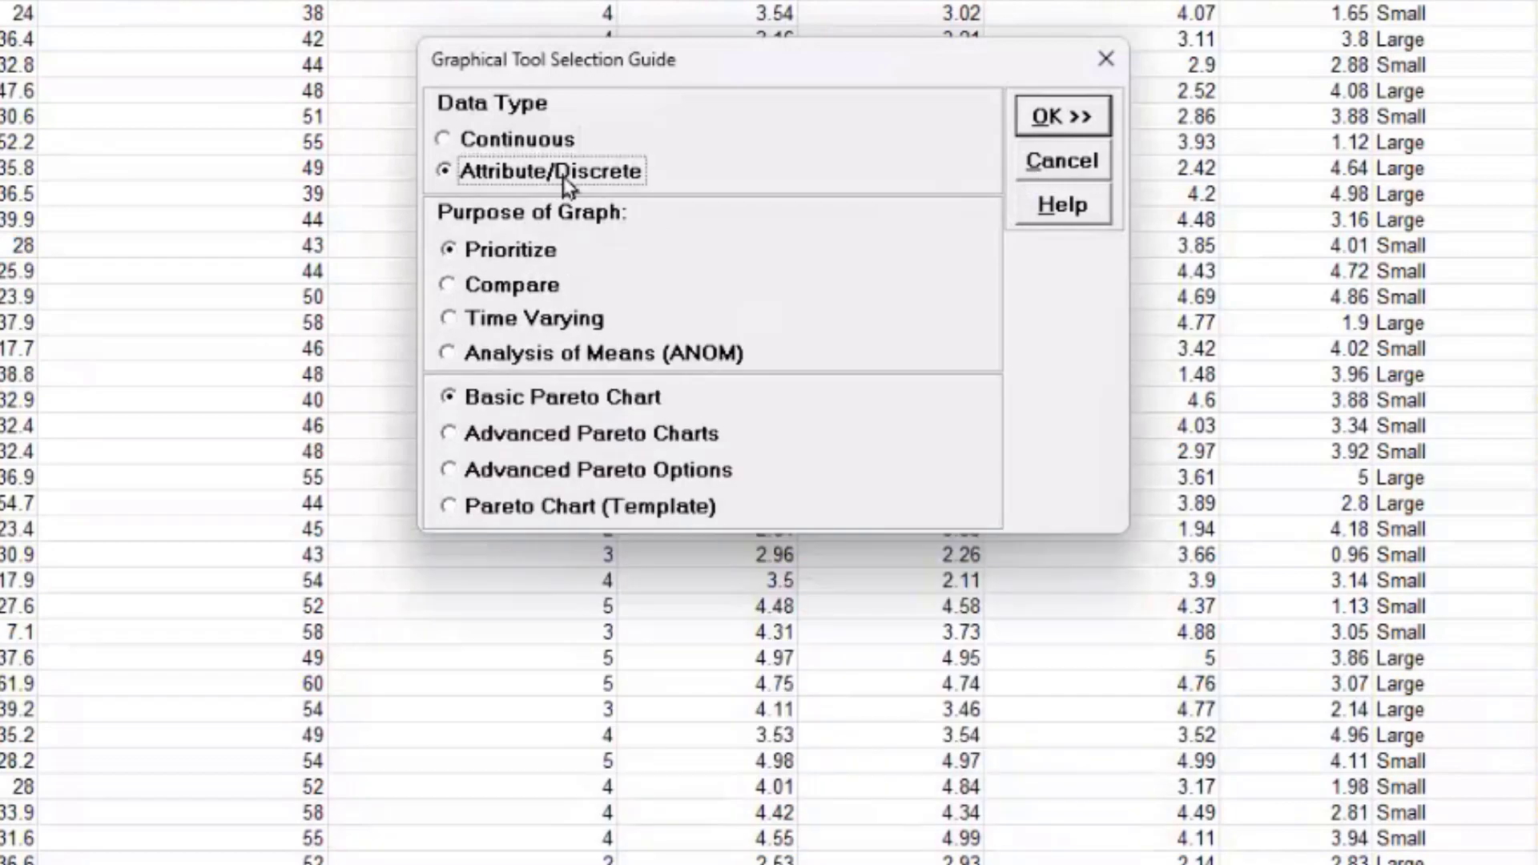
pyautogui.click(519, 287)
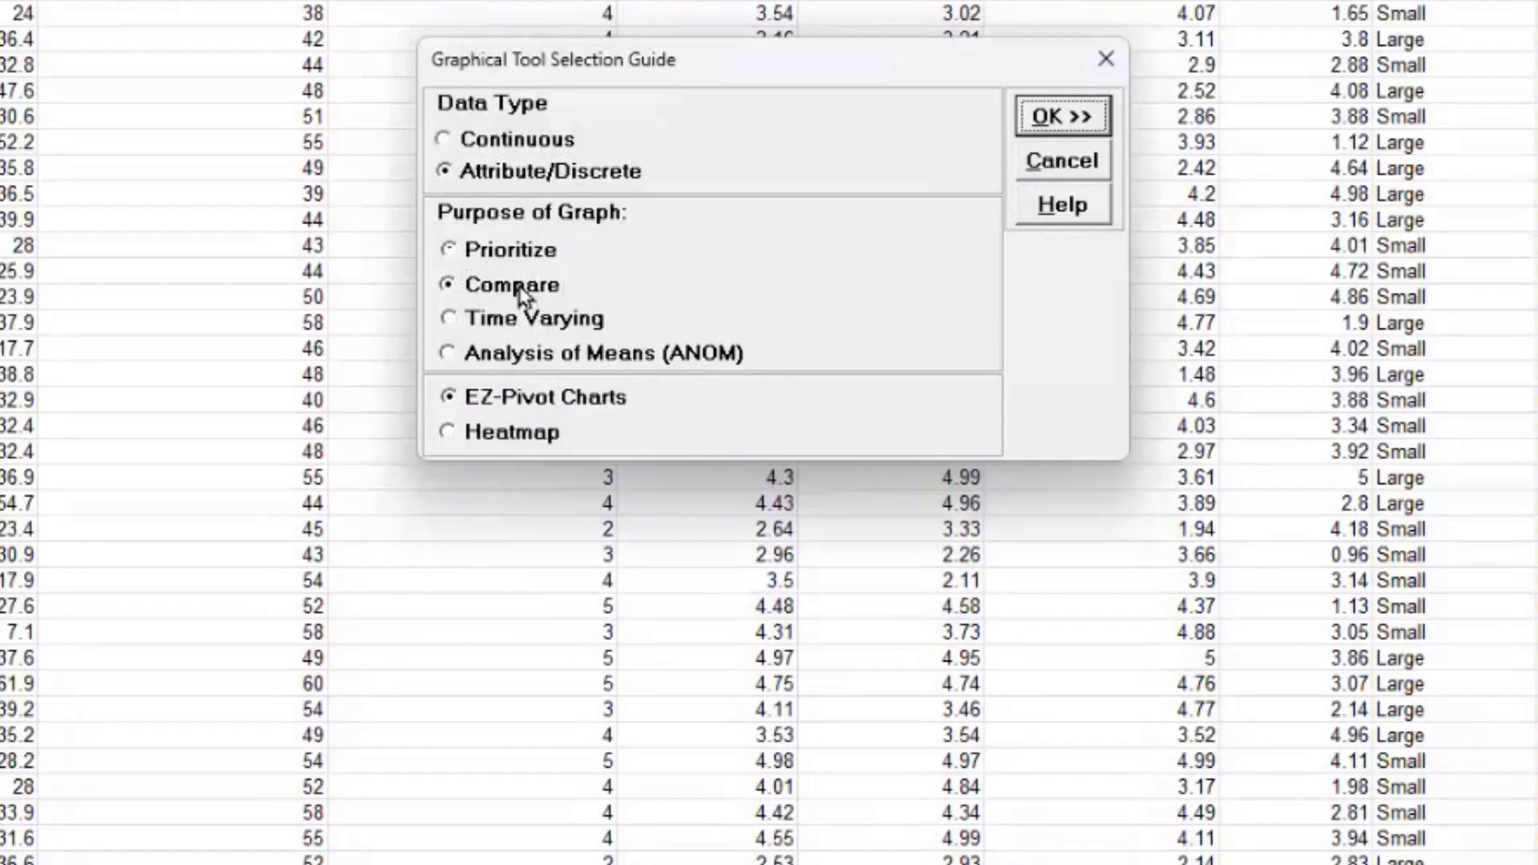
pyautogui.click(522, 436)
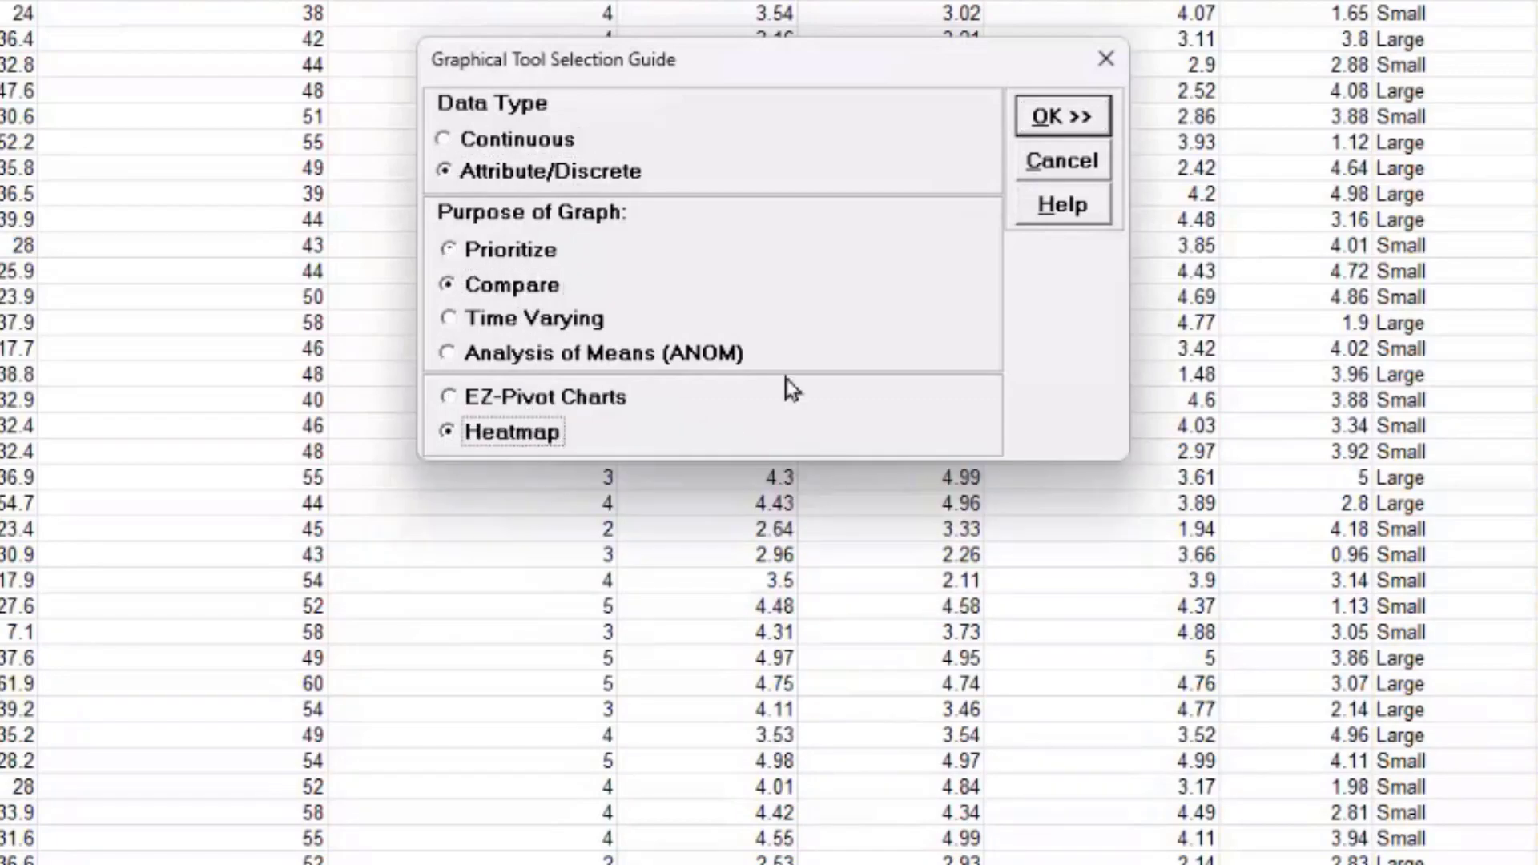
pyautogui.click(1073, 120)
# Step: Use the entire data table with Major-Complaint rows and Customer Type columns for a count heatmap
pyautogui.click(801, 481)
pyautogui.click(908, 541)
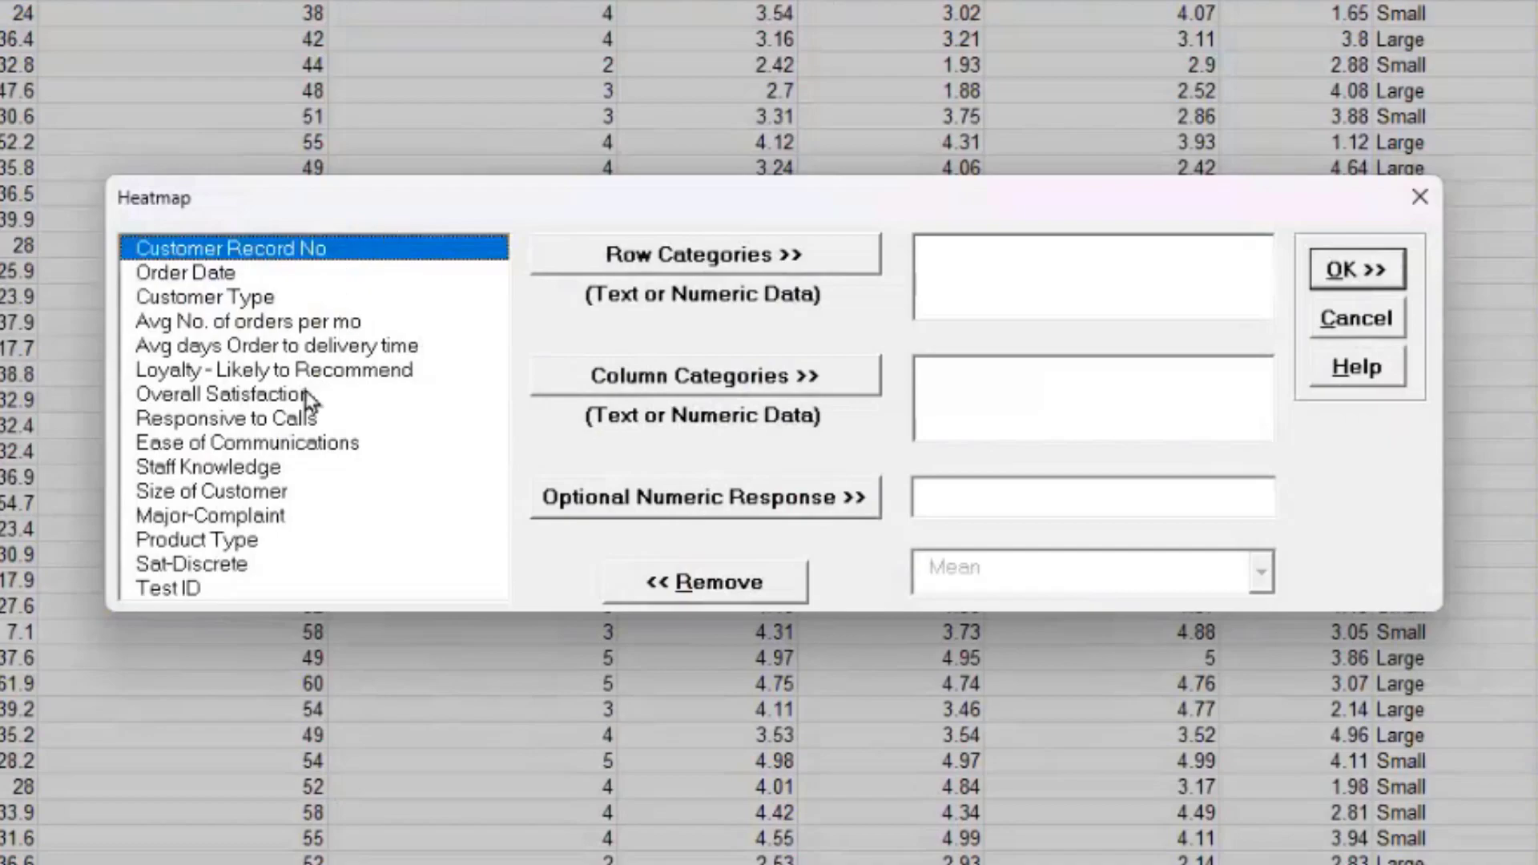
pyautogui.click(203, 519)
pyautogui.click(745, 258)
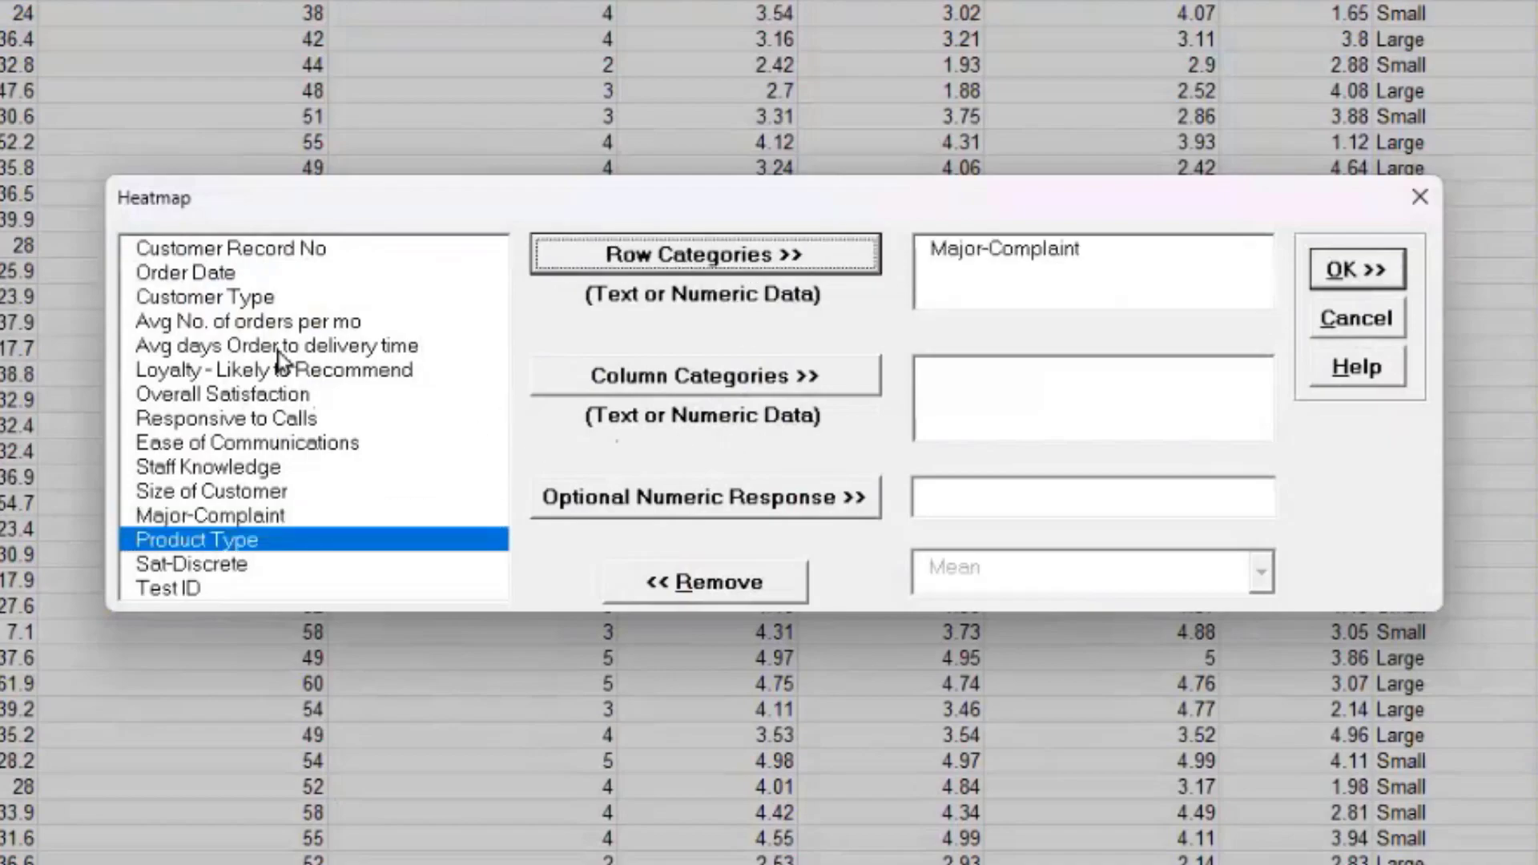
pyautogui.click(208, 299)
pyautogui.click(686, 393)
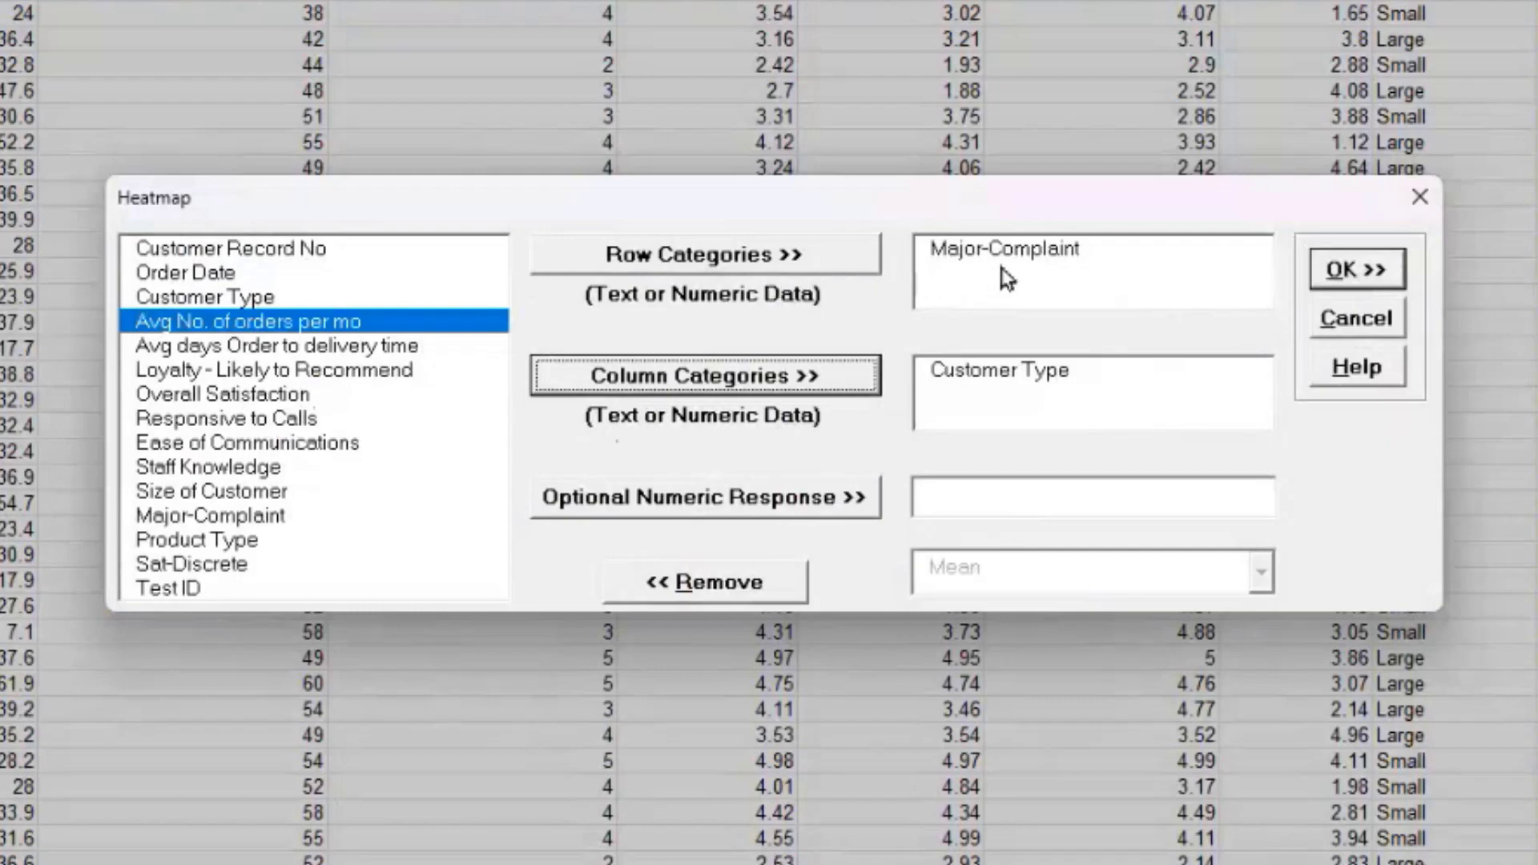
pyautogui.click(1329, 274)
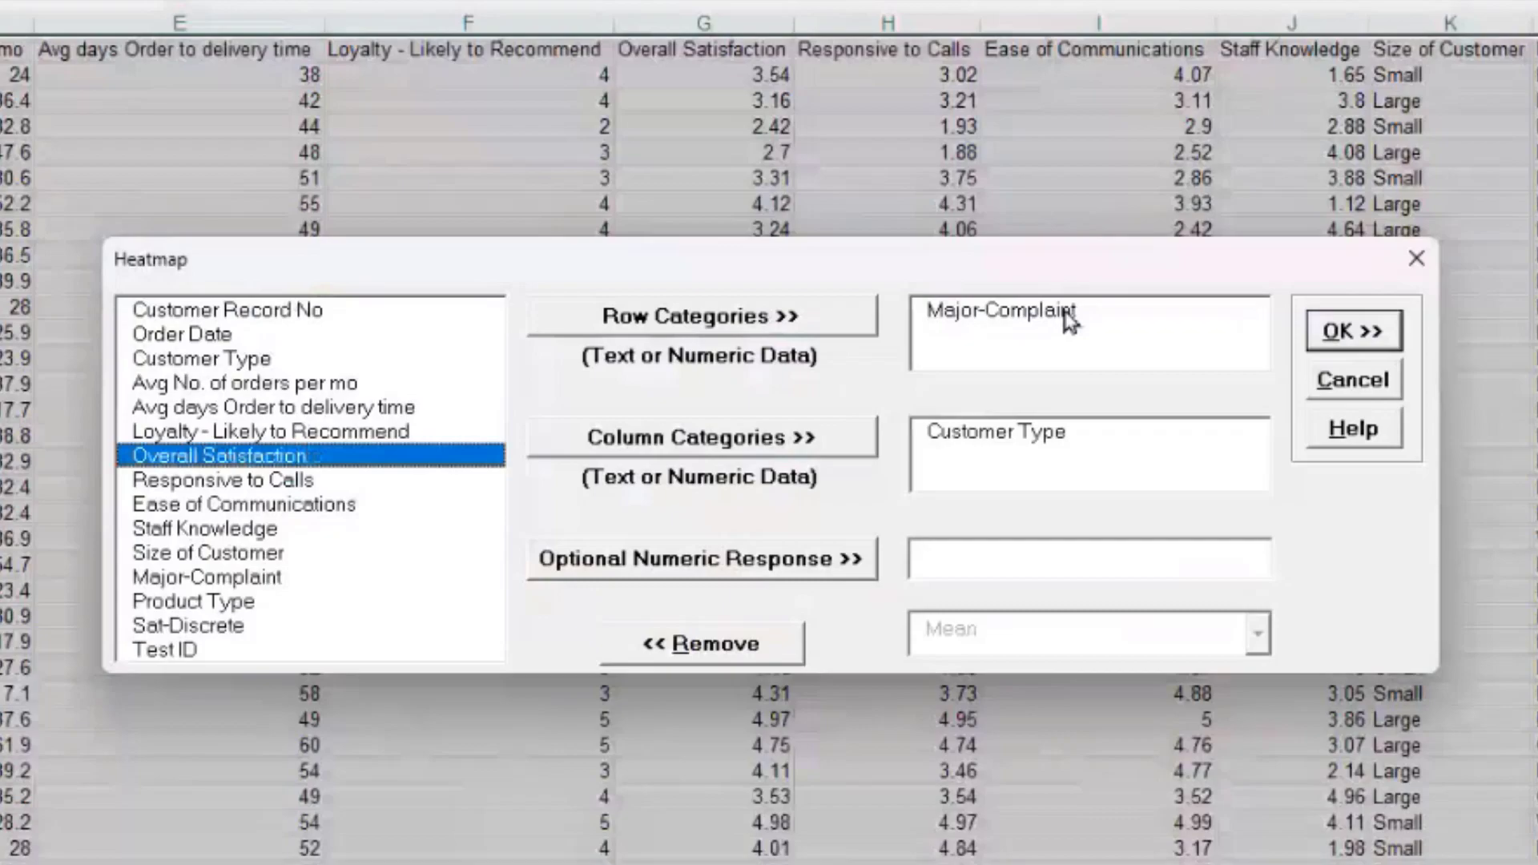
# Step: Add Overall Satisfaction as the numeric response, keeping Mean as the statistic
pyautogui.click(776, 567)
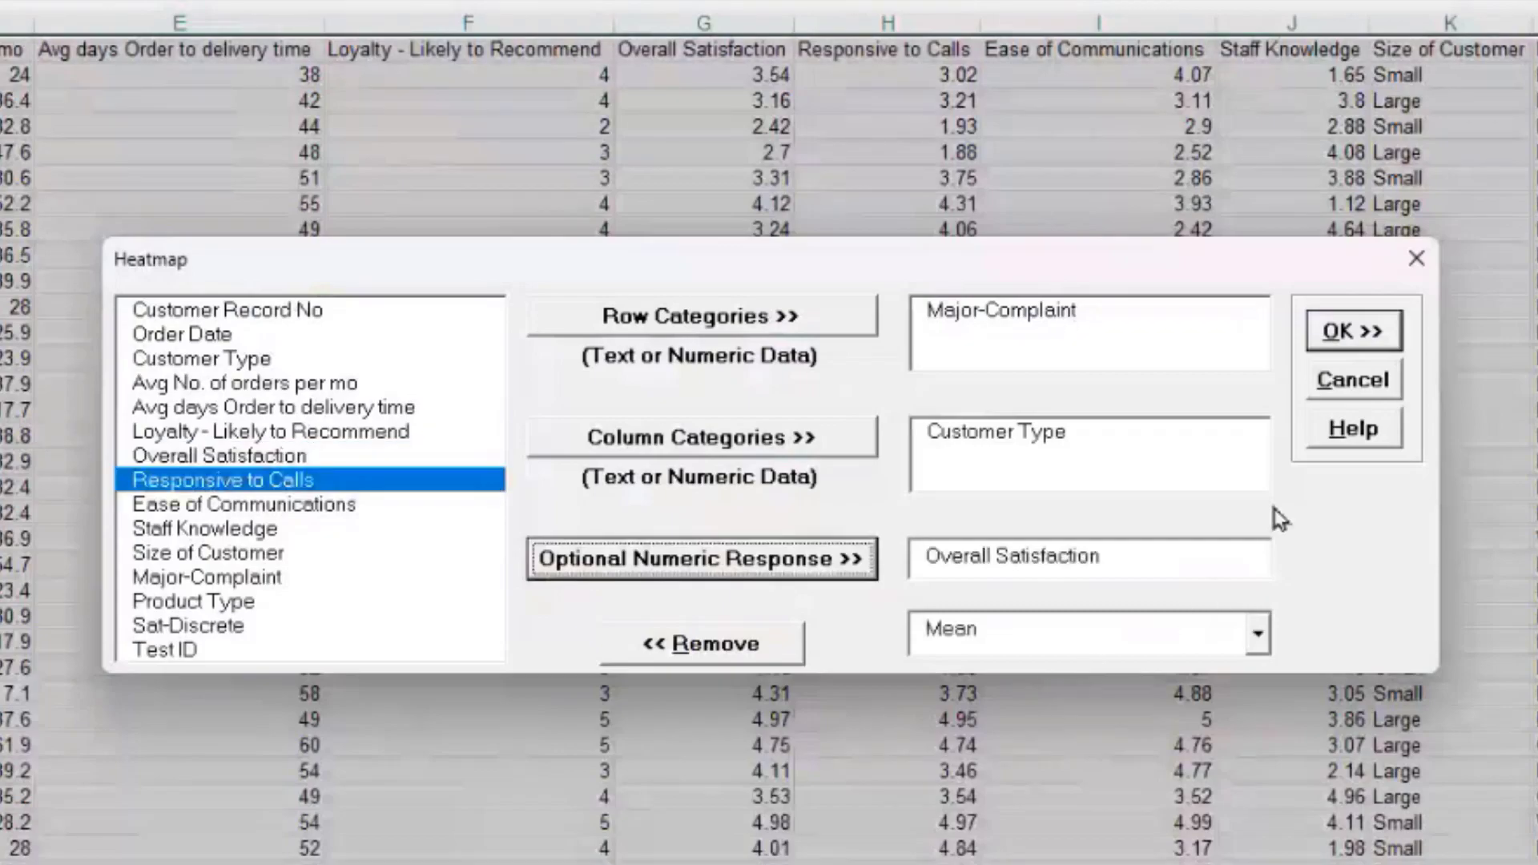
pyautogui.click(1258, 634)
pyautogui.click(1261, 637)
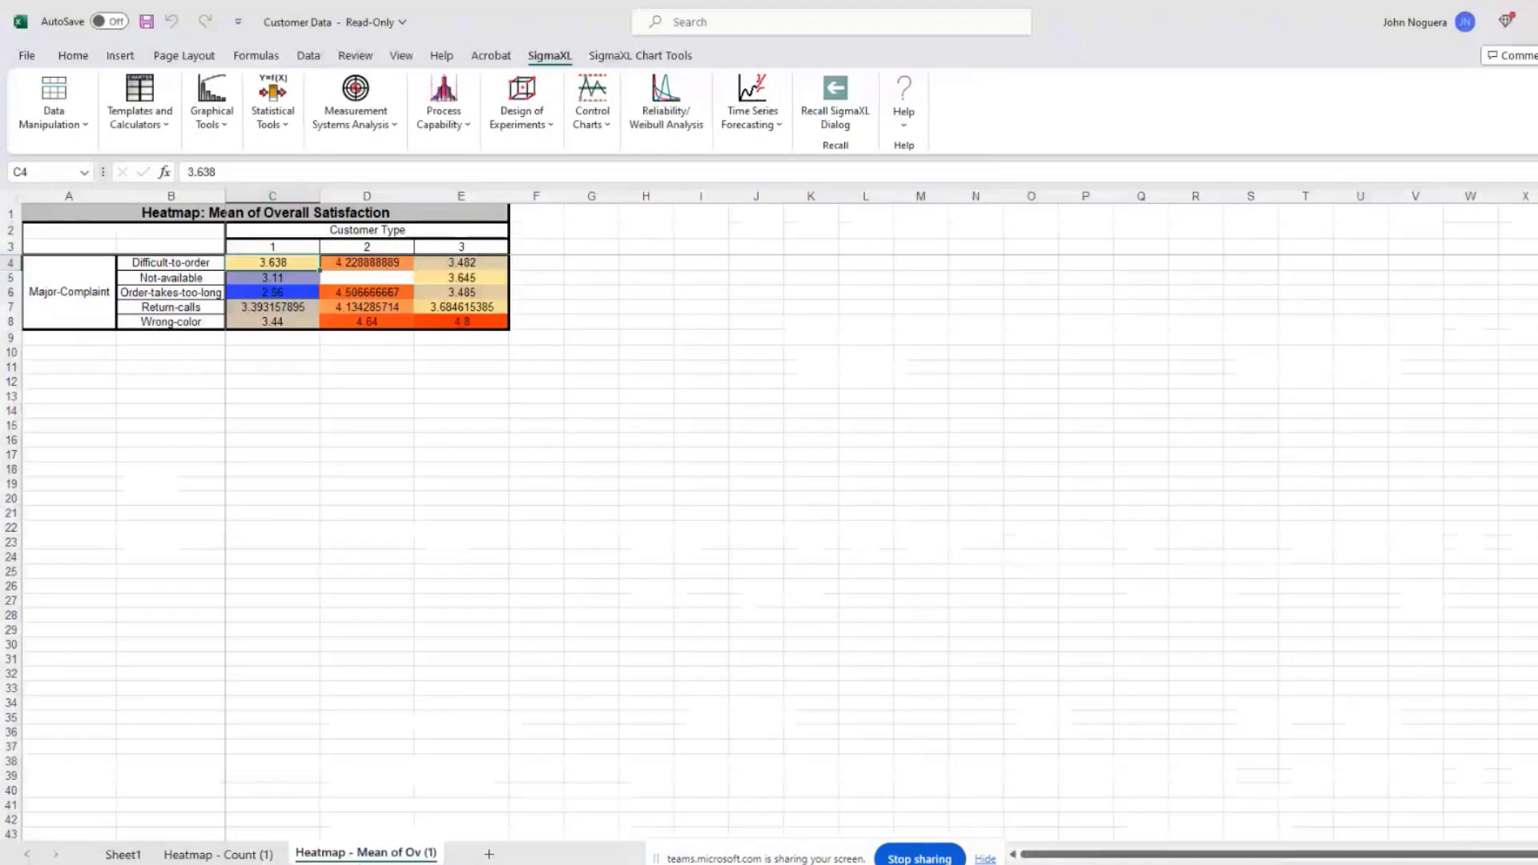
# Step: Review the mean Overall Satisfaction heatmap: Wrong-color highest at 4.8, Order-takes-too-long lowest at 2.56
pyautogui.moveTo(331, 862)
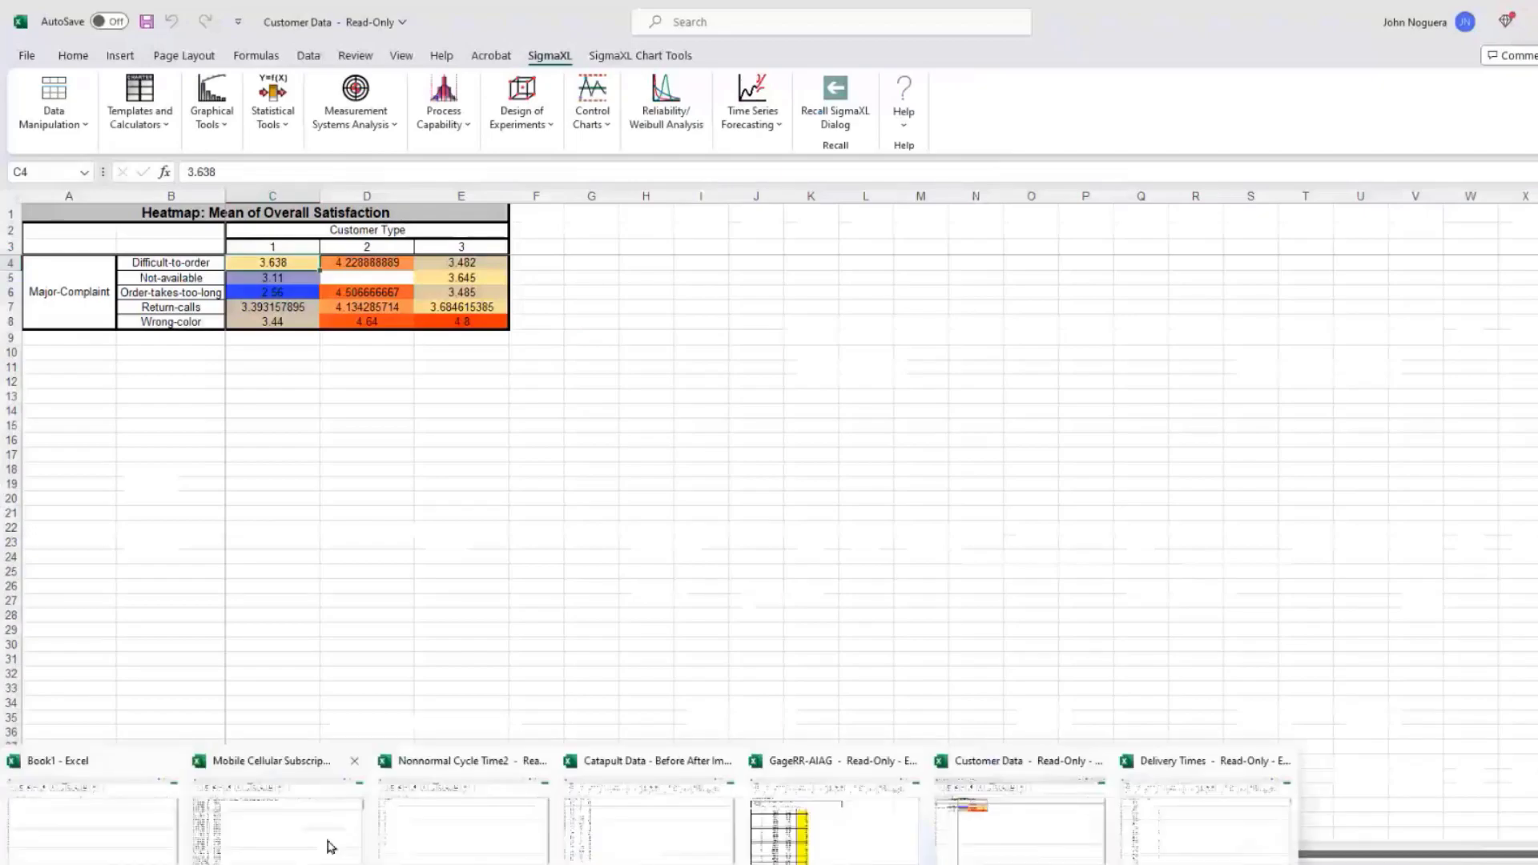
# Step: Switch to the Mobile Cellular Subscriptions workbook and scroll through its Region/Year data
pyautogui.click(331, 847)
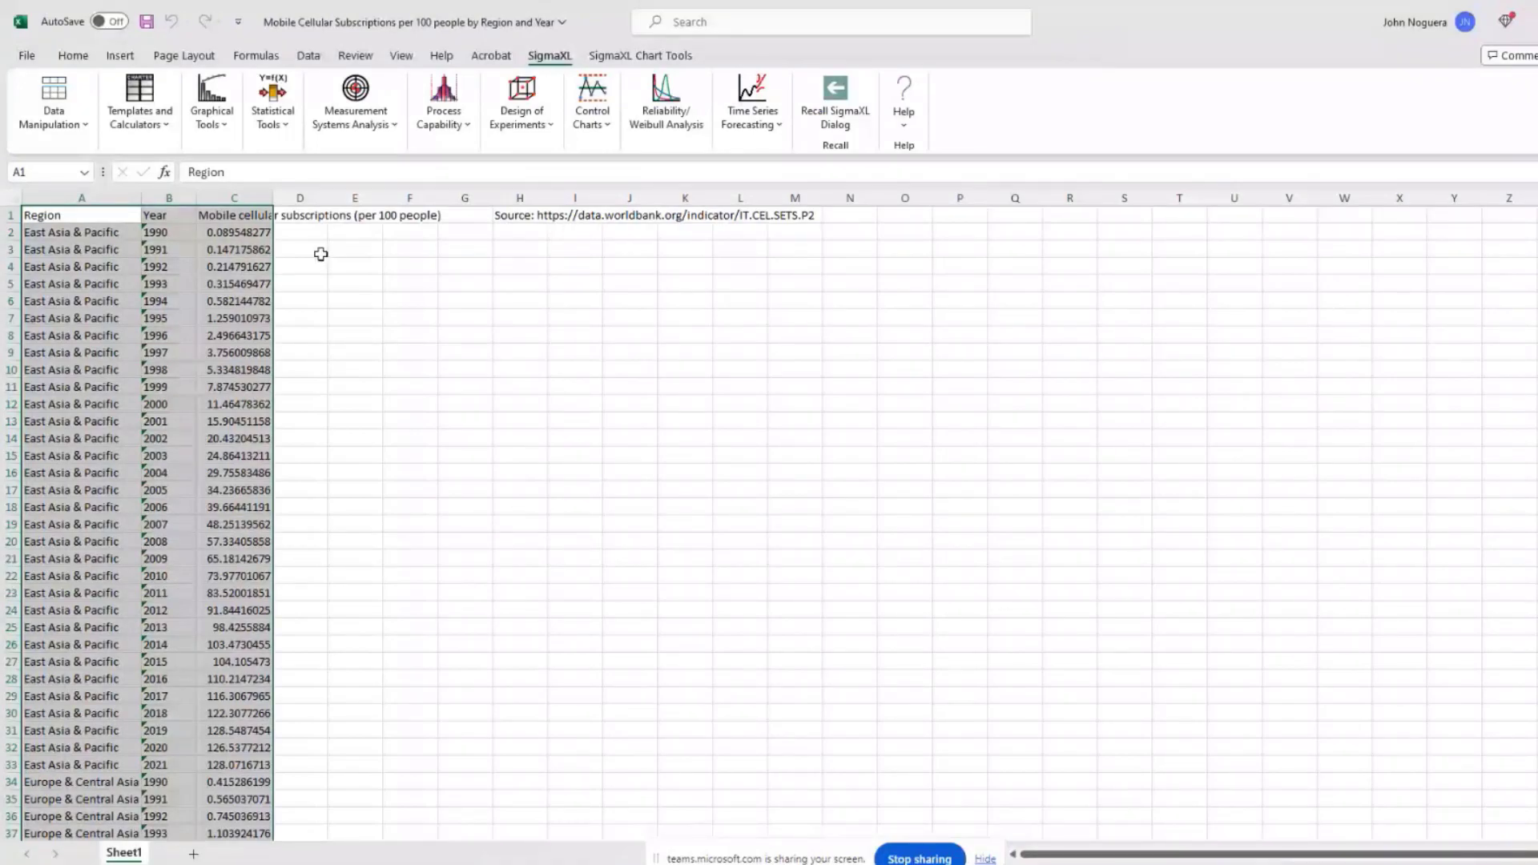
pyautogui.scroll(-20, 321, 254)
pyautogui.scroll(-6, 136, 521)
pyautogui.scroll(4, 136, 521)
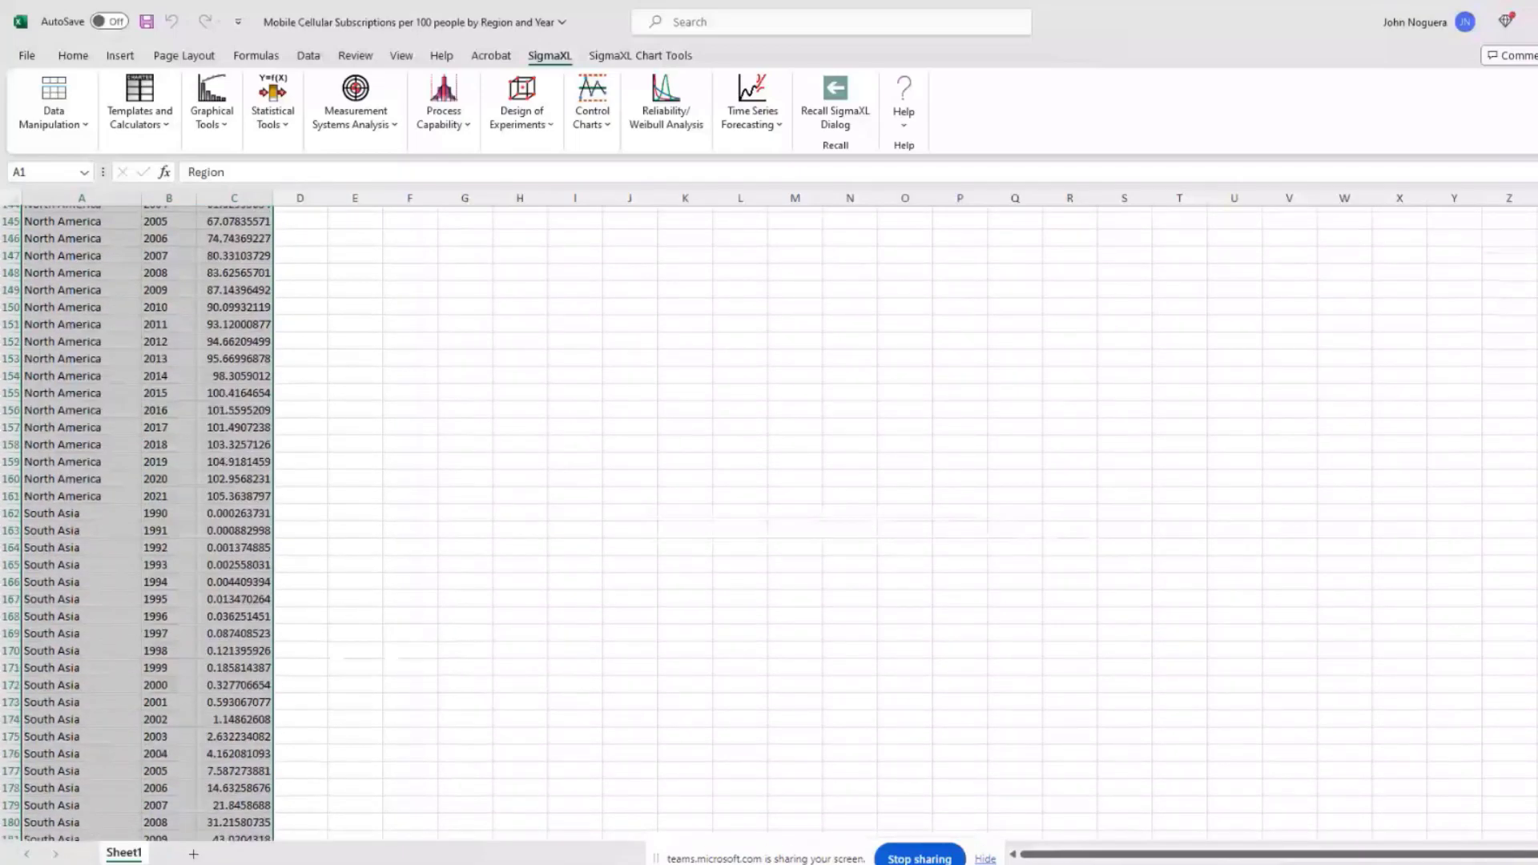
pyautogui.scroll(20, 148, 521)
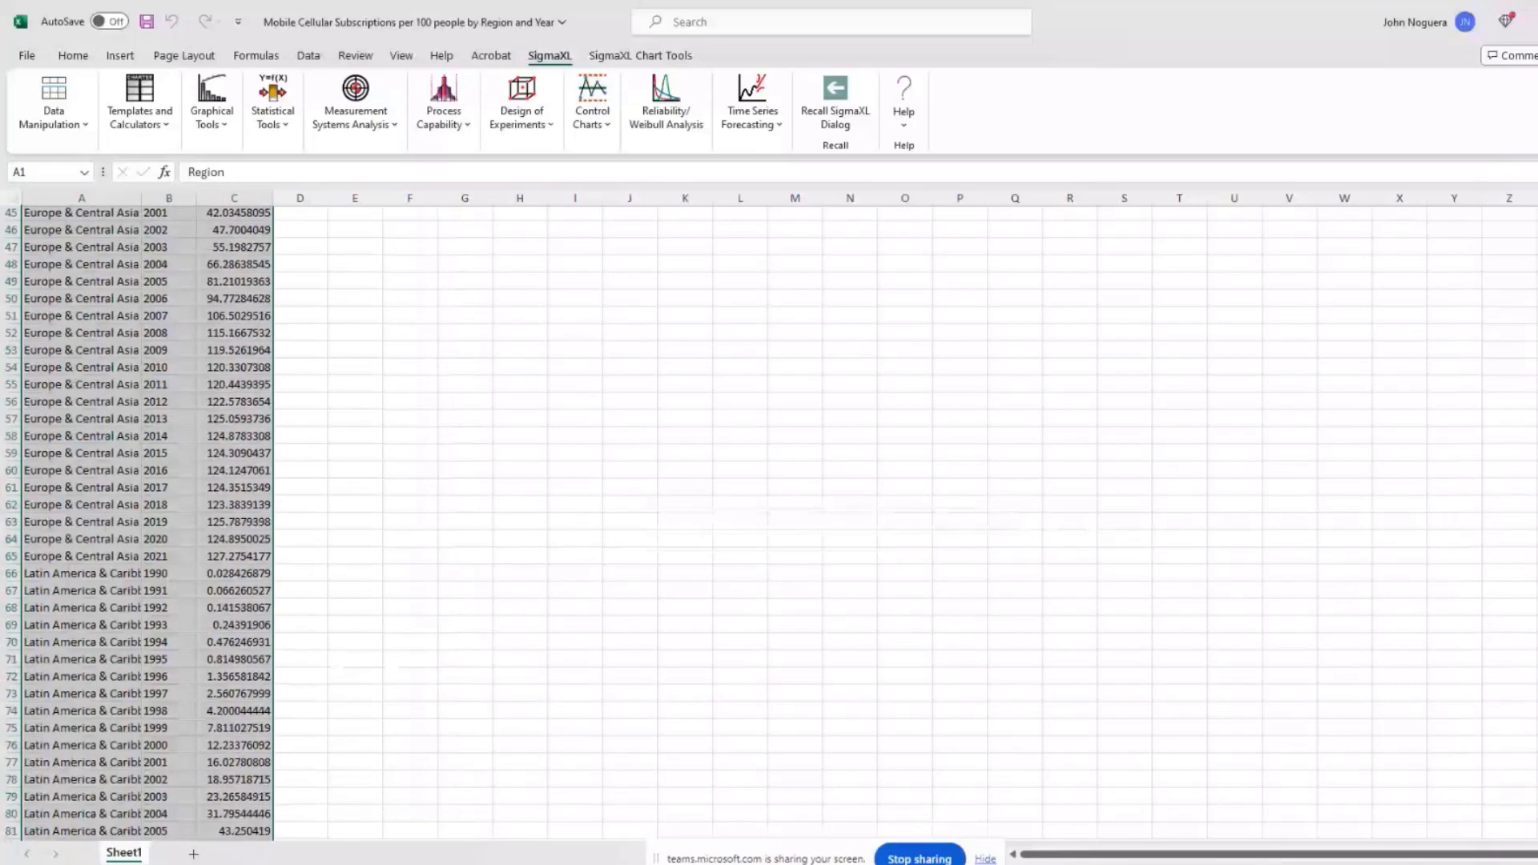
pyautogui.scroll(8, 825, 407)
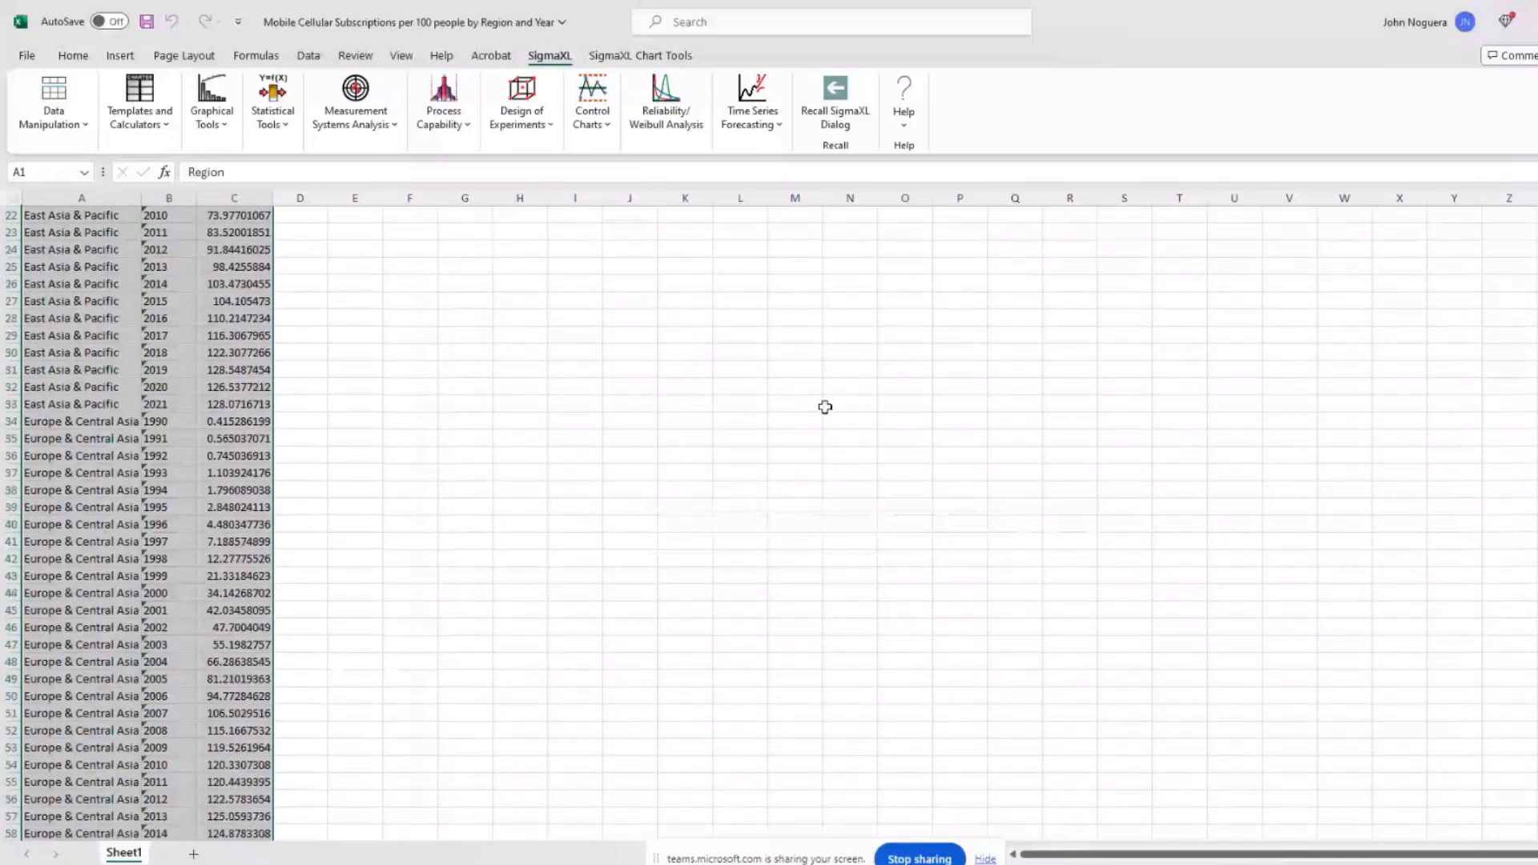
pyautogui.scroll(-5, 825, 407)
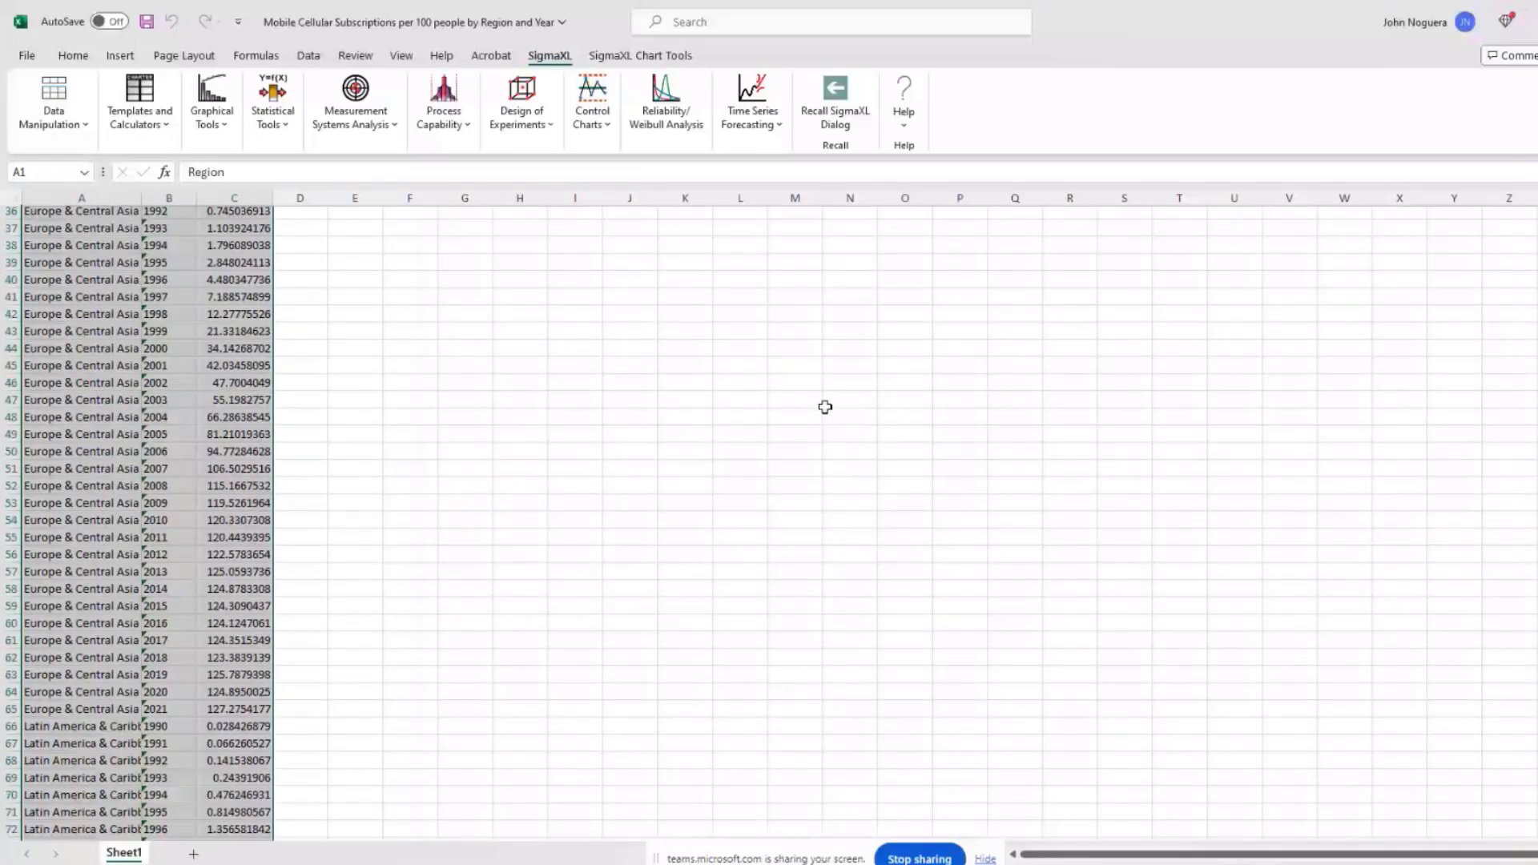
pyautogui.scroll(-20, 825, 407)
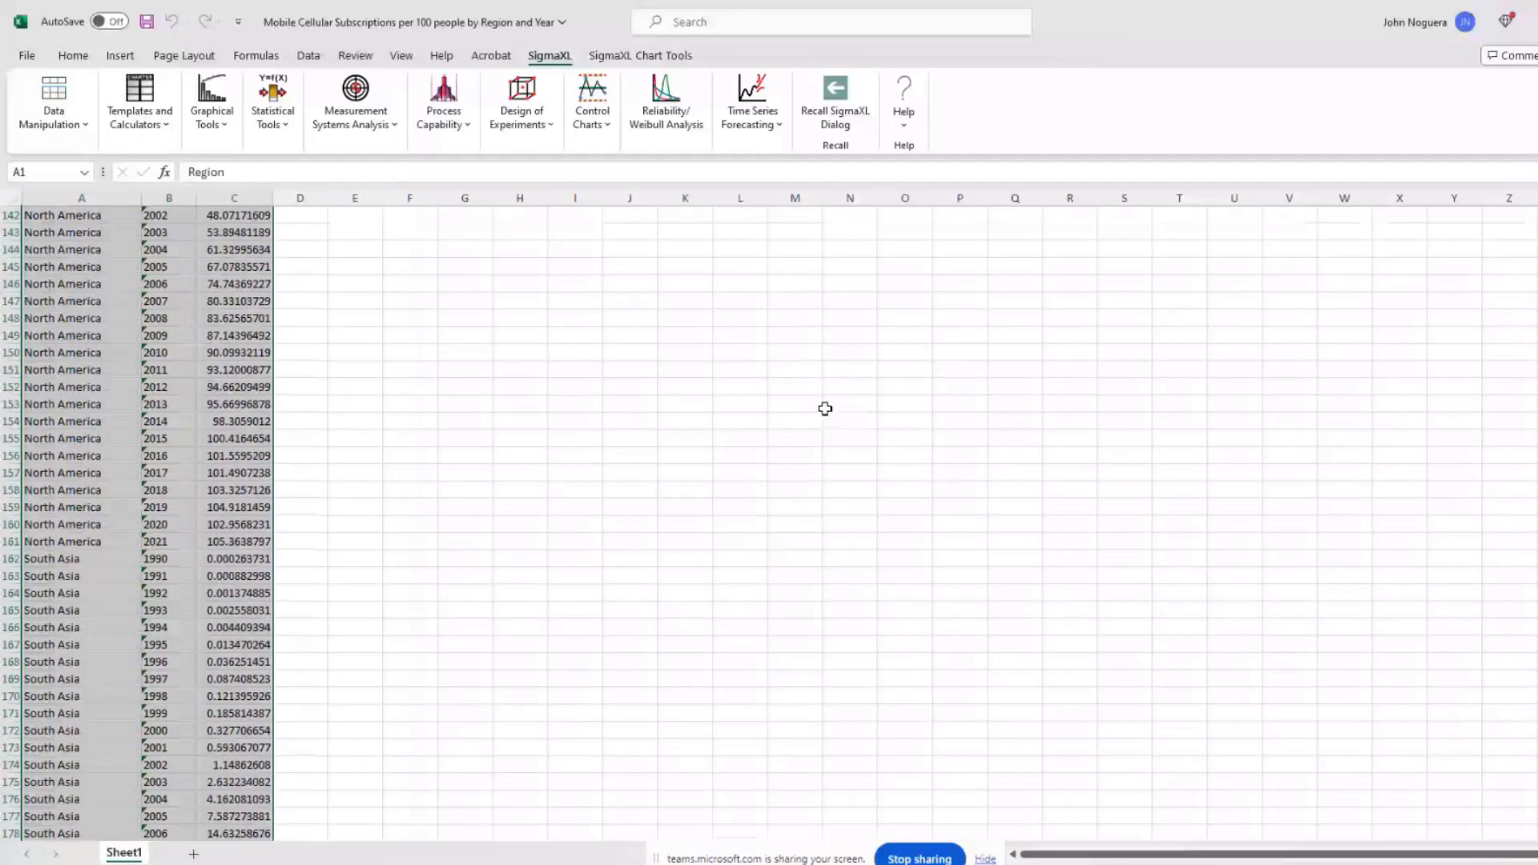
pyautogui.scroll(-6, 826, 409)
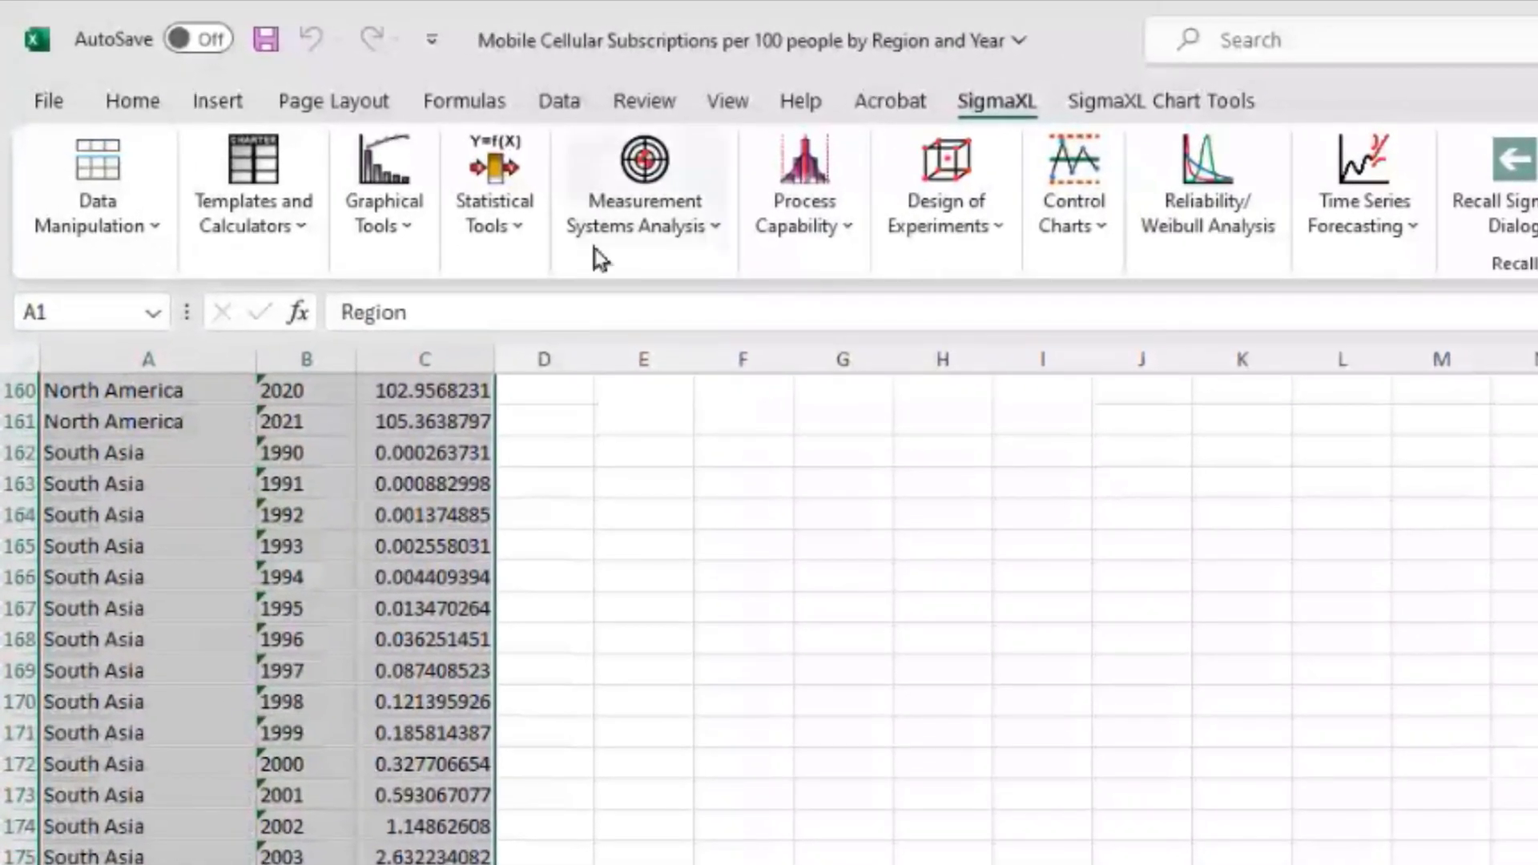
# Step: Build a Heatmap with Region rows, Year columns and mobile cellular subscriptions as the response
pyautogui.click(379, 236)
pyautogui.click(465, 567)
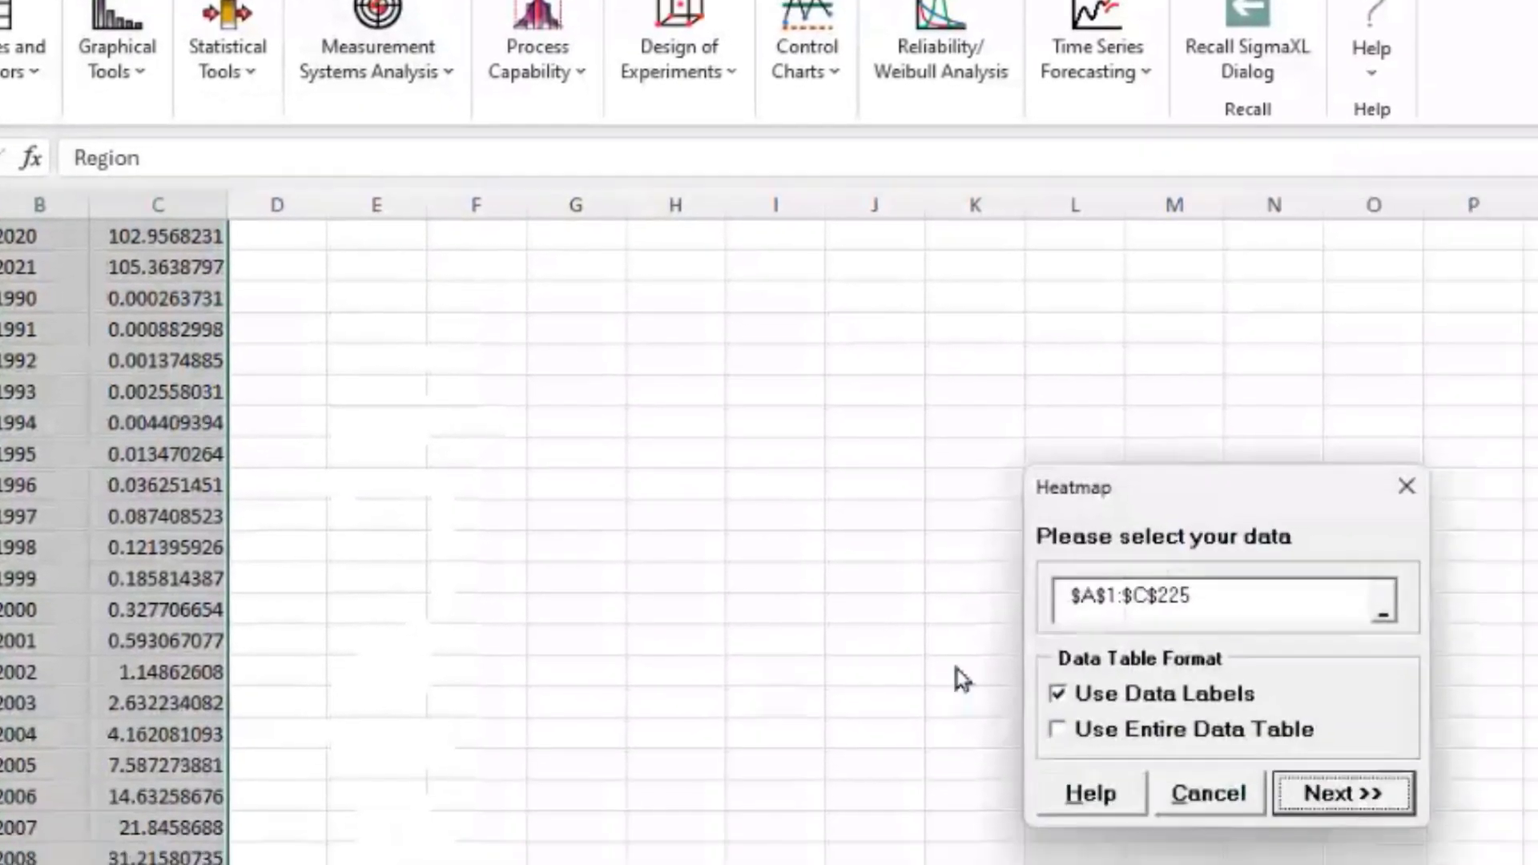
pyautogui.press('Return')
pyautogui.click(668, 252)
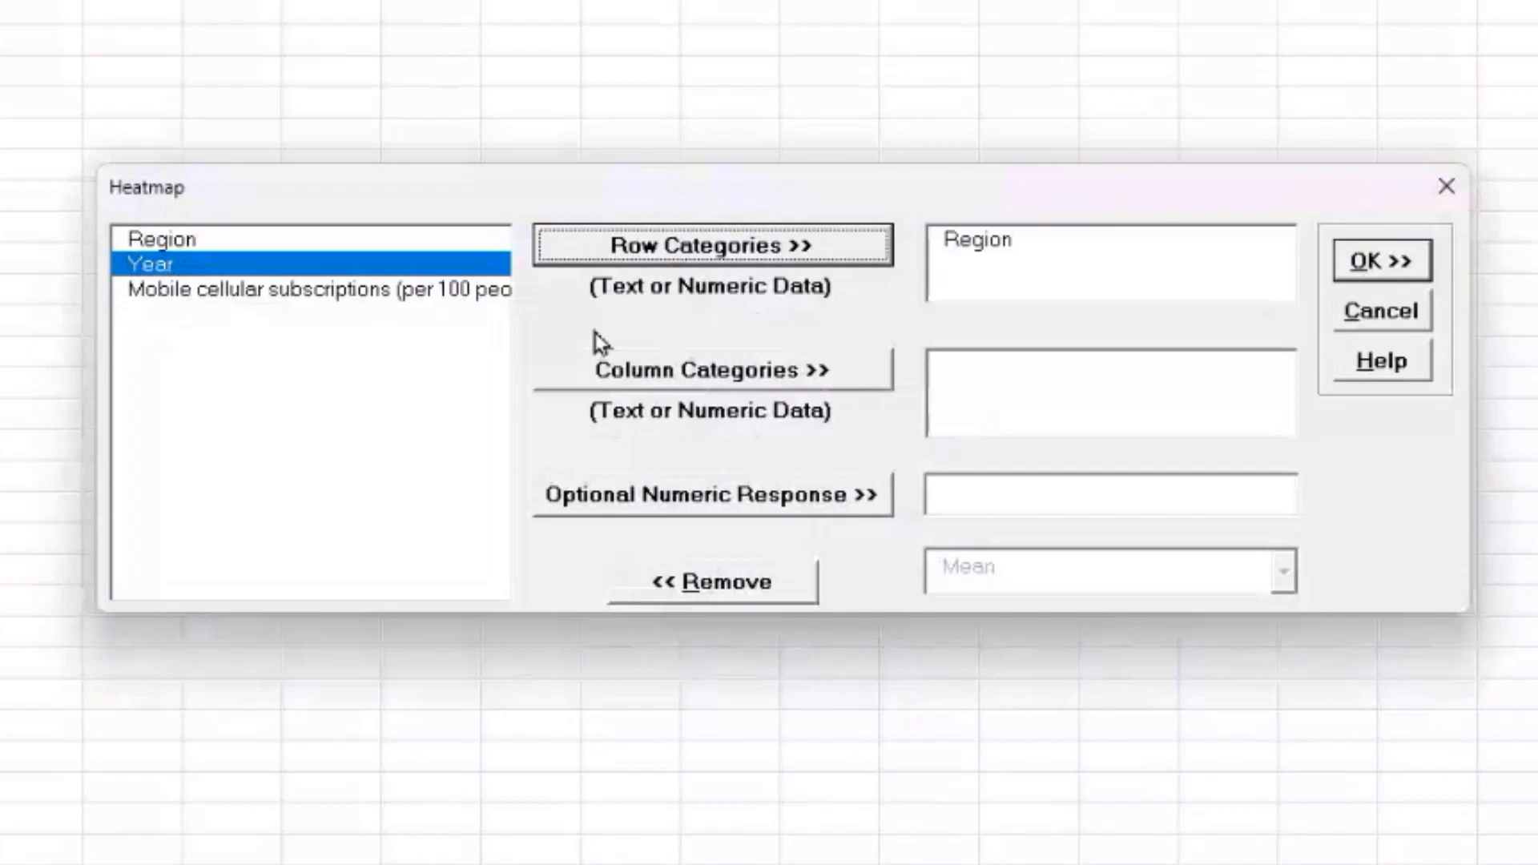
pyautogui.click(694, 382)
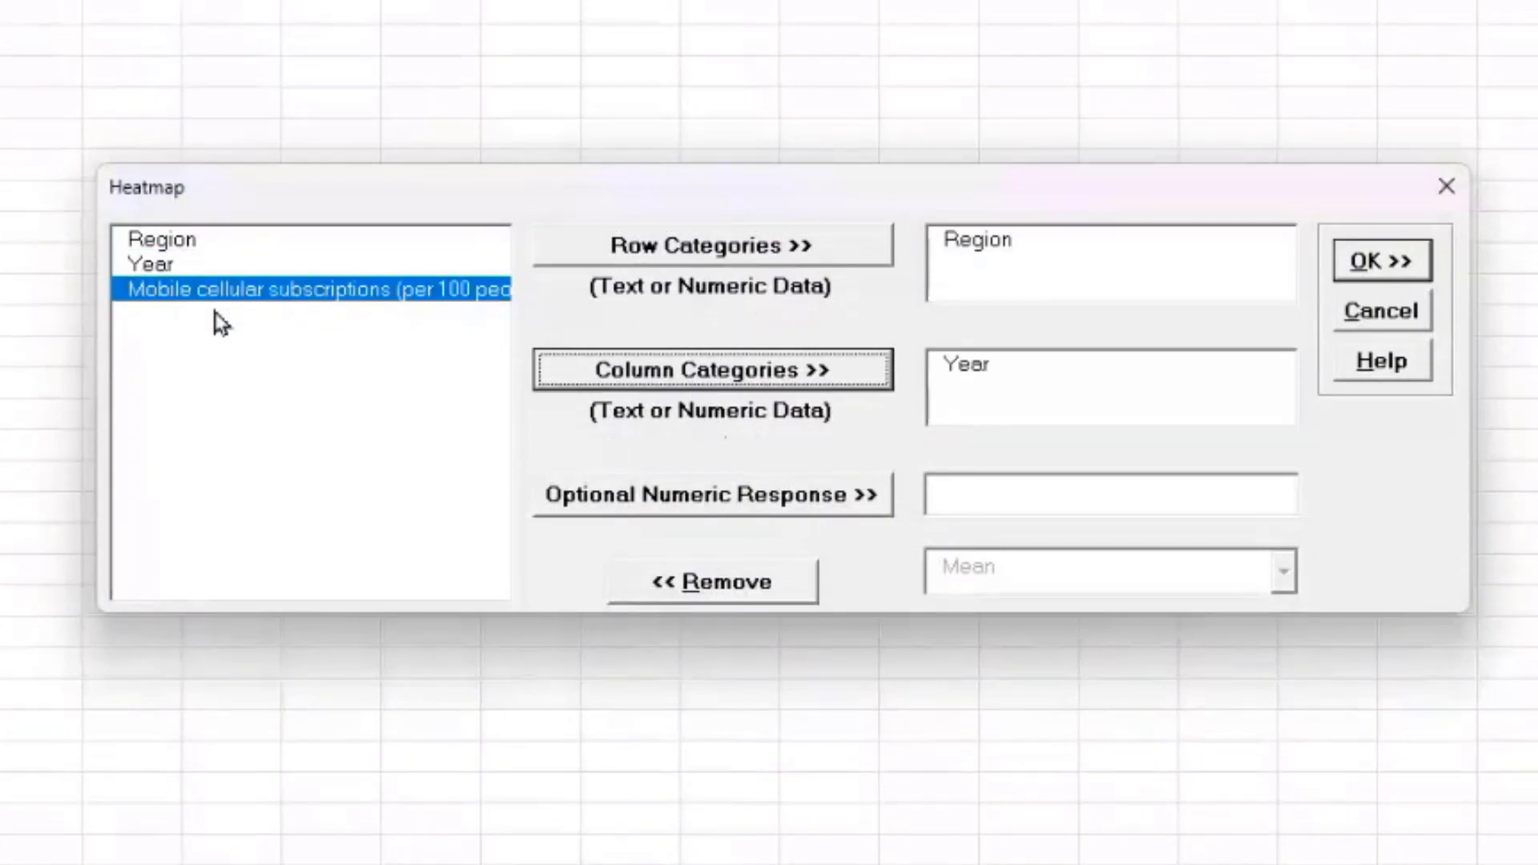
pyautogui.click(702, 507)
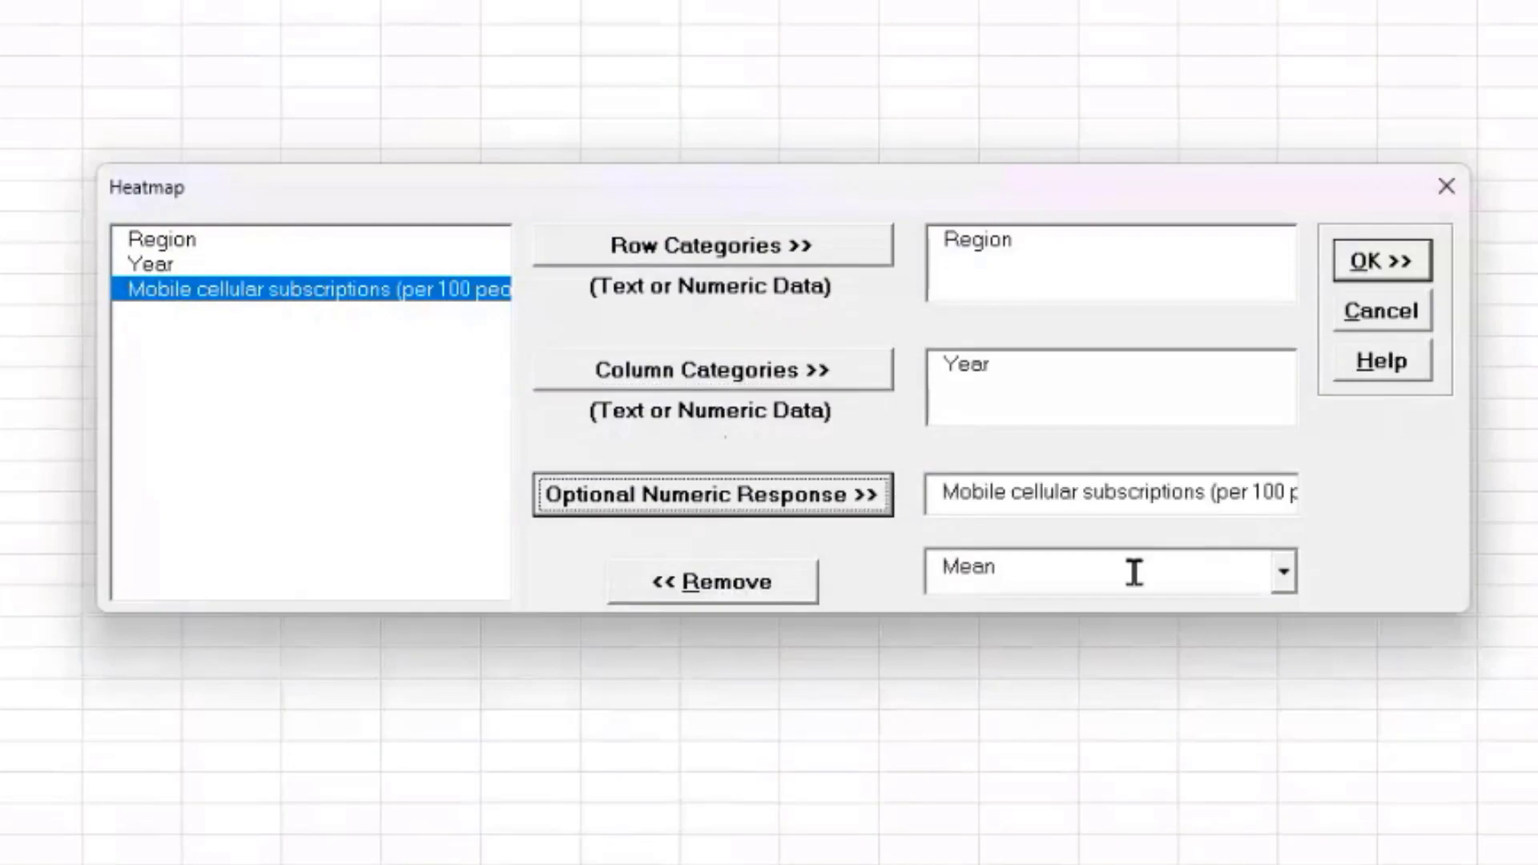
pyautogui.click(1398, 268)
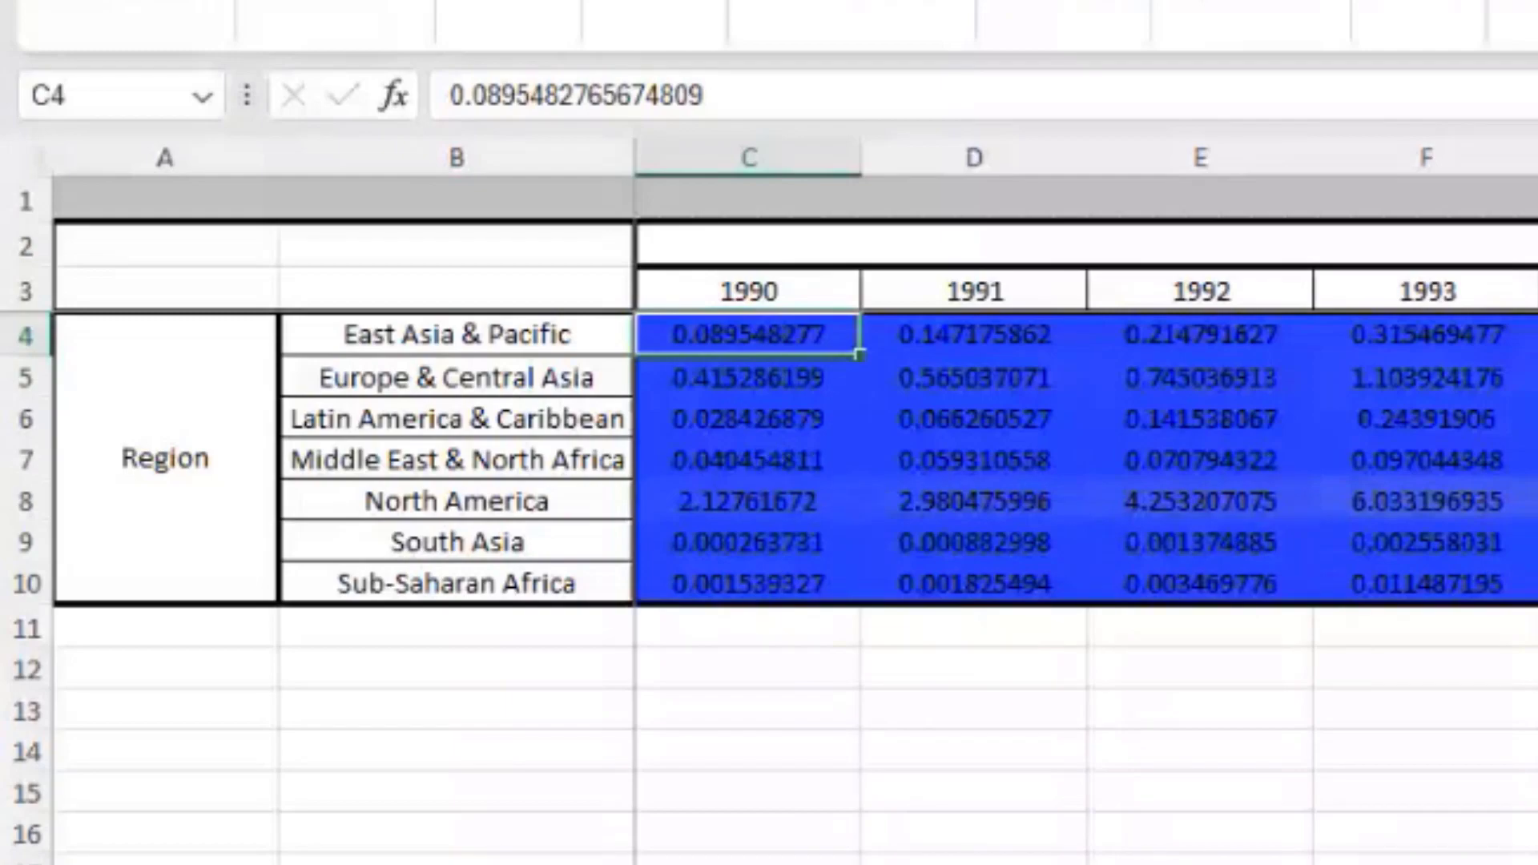
# Step: Review the heatmap across 1990–2021, then return to the raw mobile subscriptions data sheet
pyautogui.hscroll(5, 1086, 413)
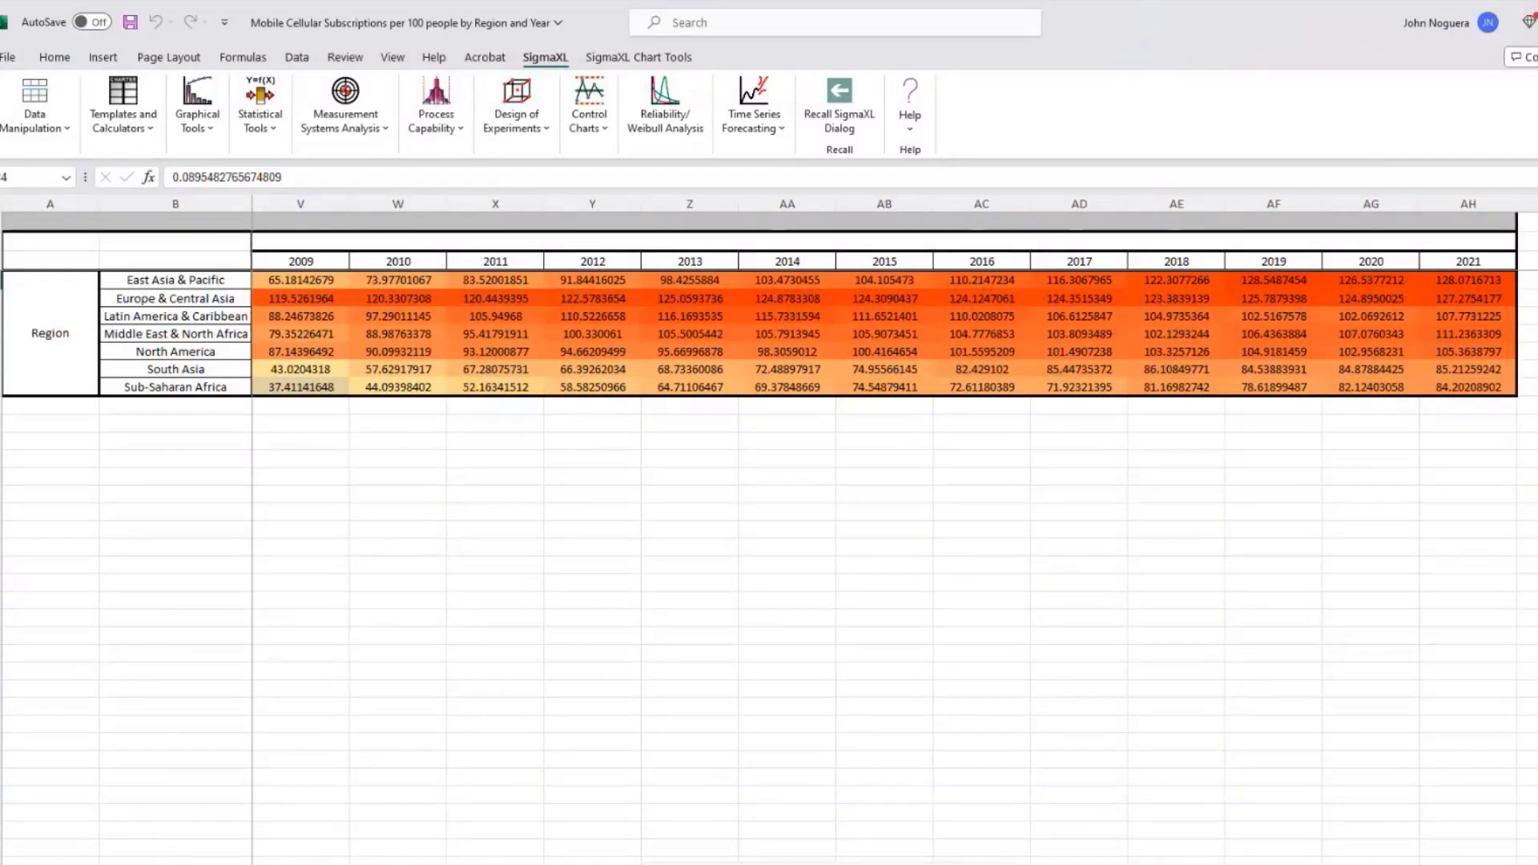
pyautogui.hscroll(-5, 895, 521)
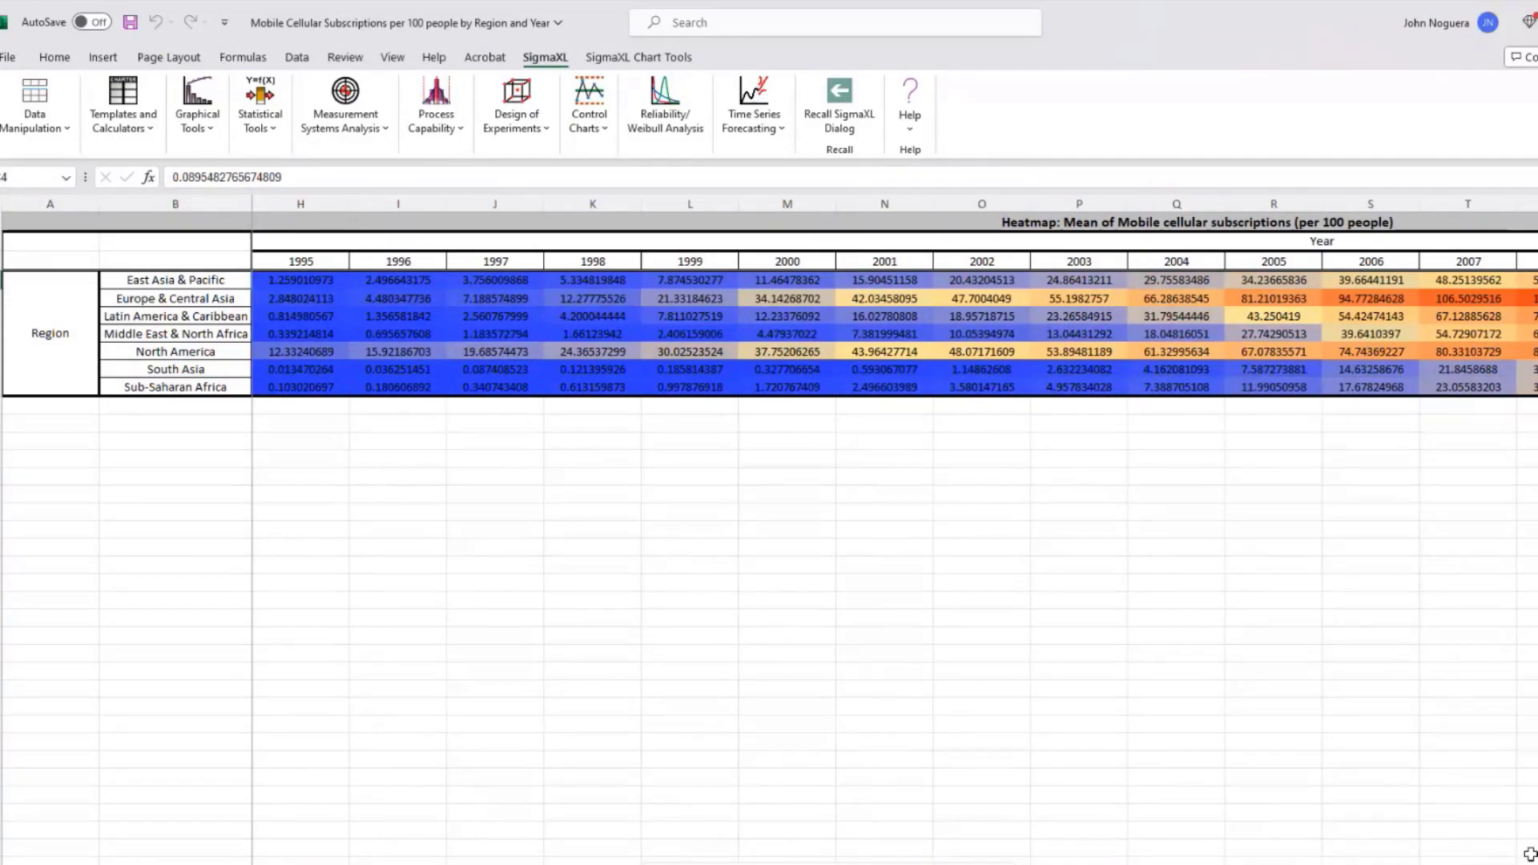
pyautogui.hscroll(4, 894, 521)
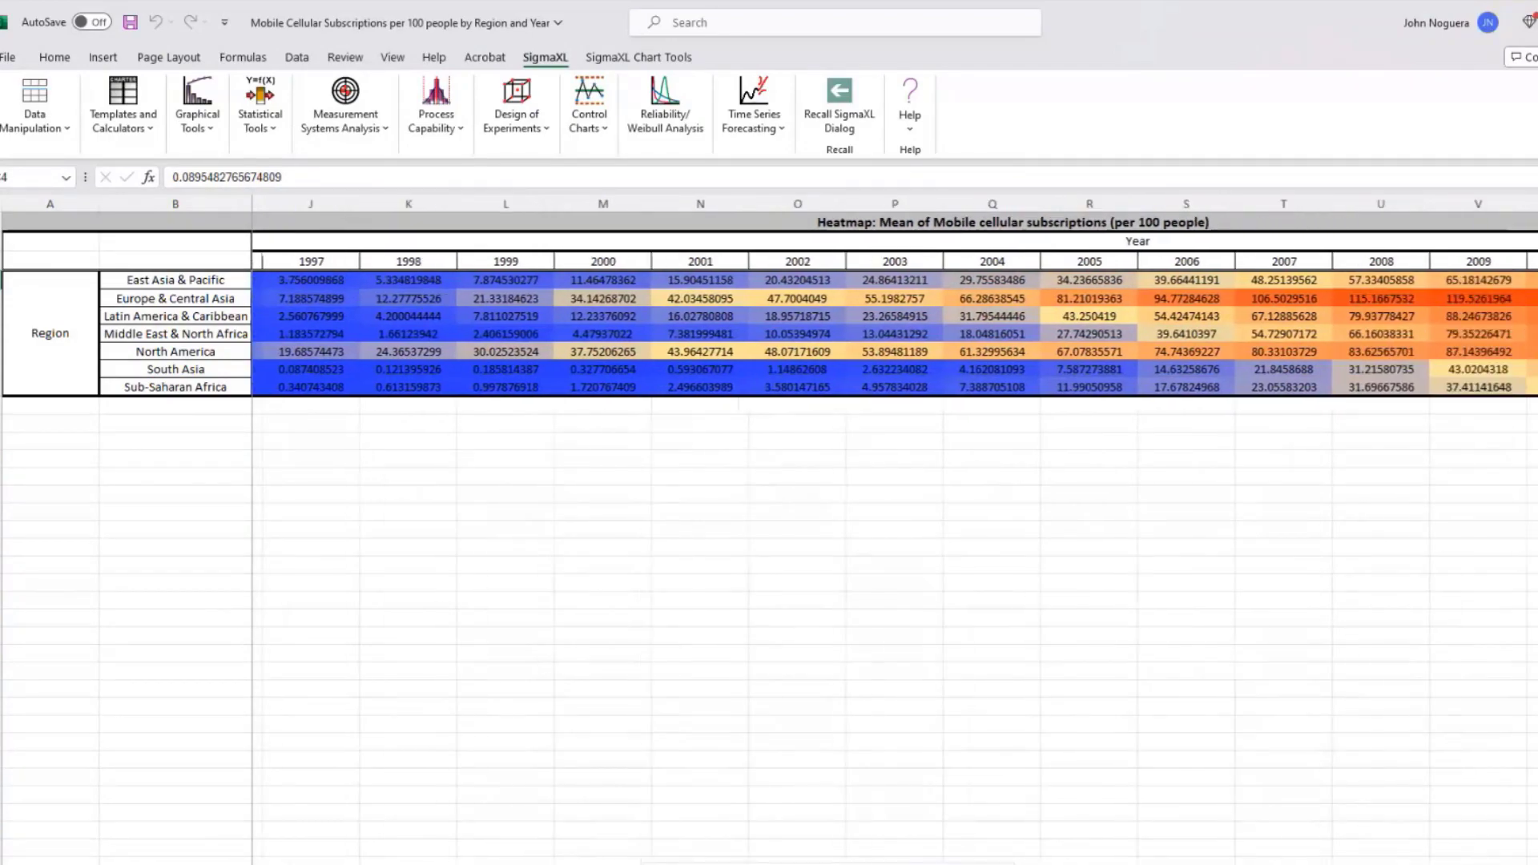
pyautogui.hscroll(4, 894, 520)
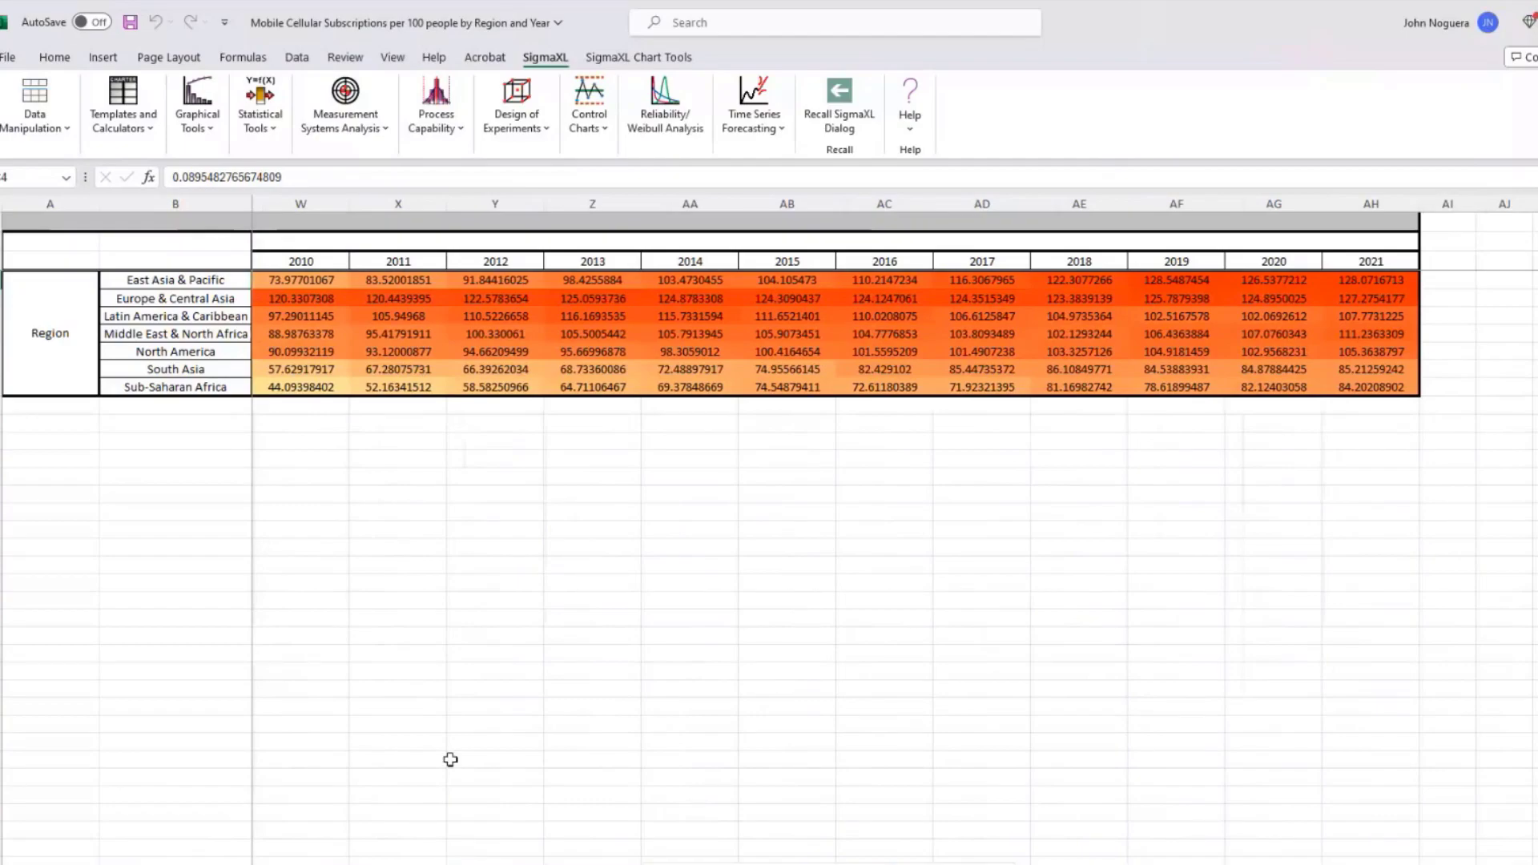
pyautogui.hotkey('ctrl', 'pageup')
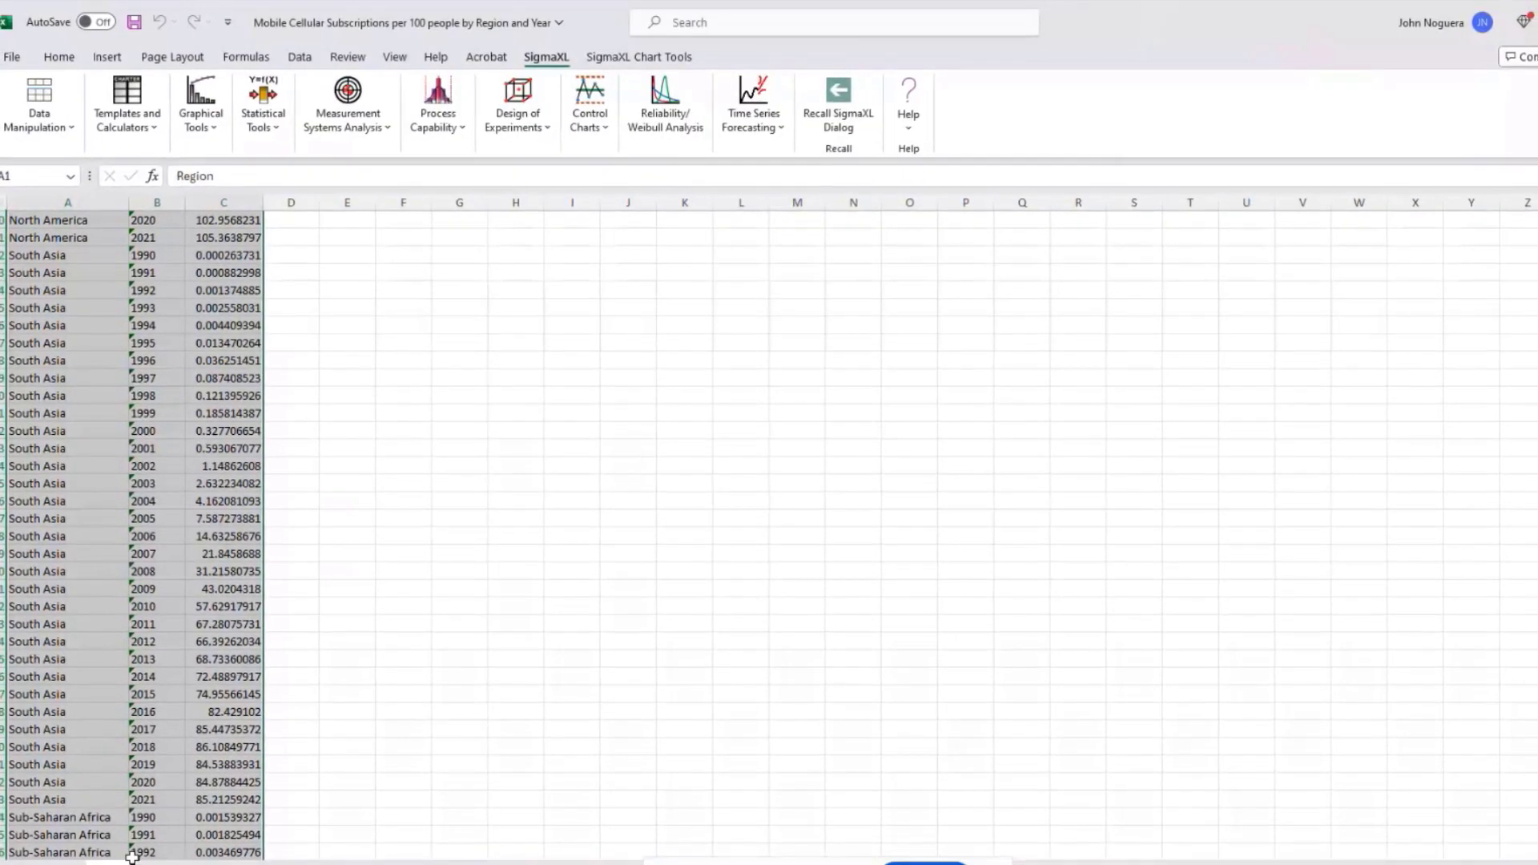
# Step: Bring up the Customer Data workbook's Sheet1 and select the entire customer table
pyautogui.moveTo(649, 864)
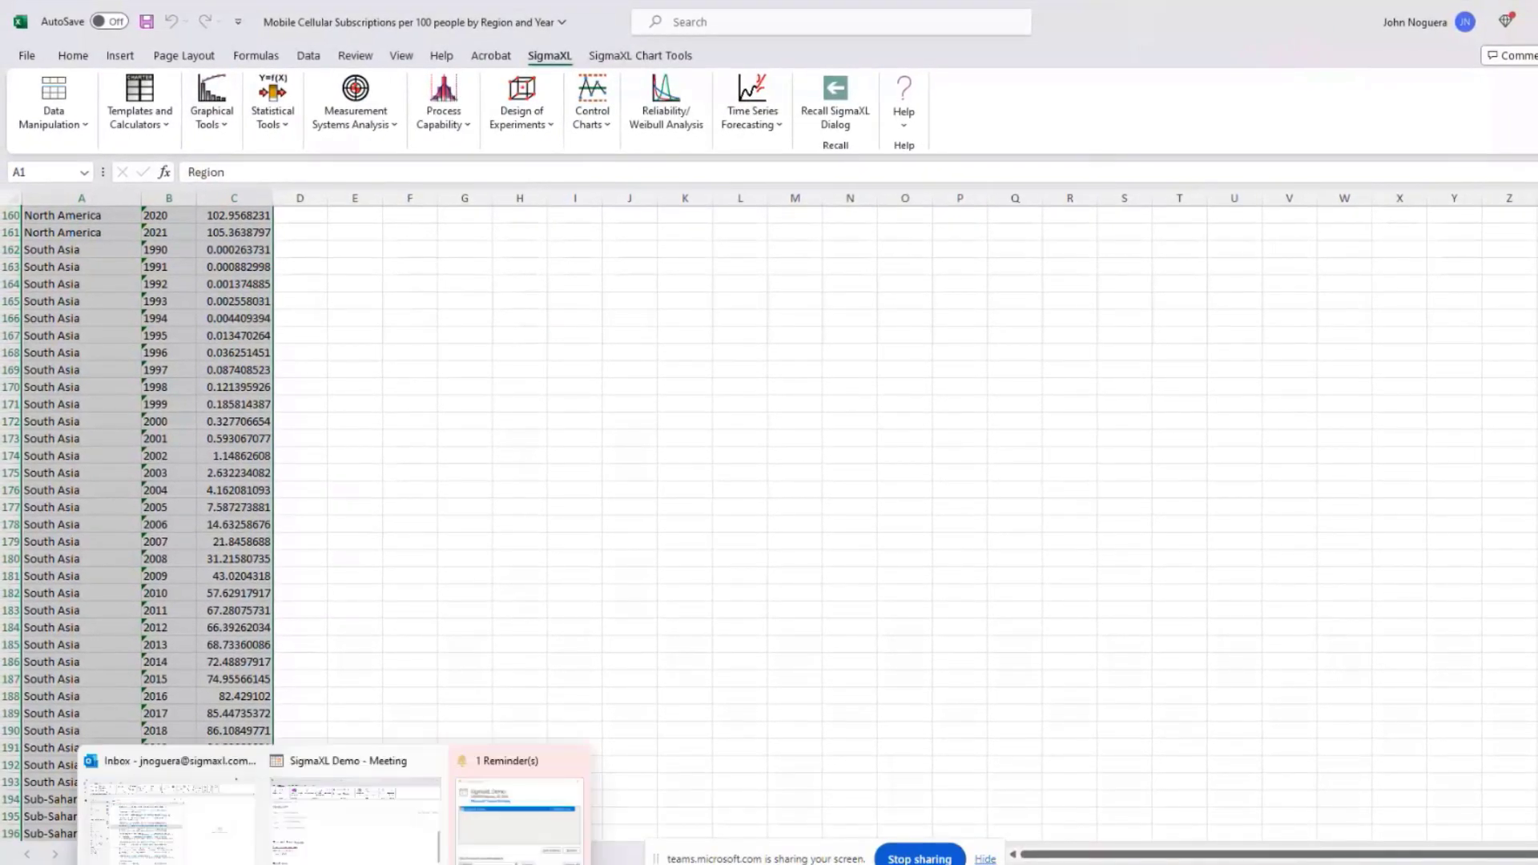
pyautogui.moveTo(649, 864)
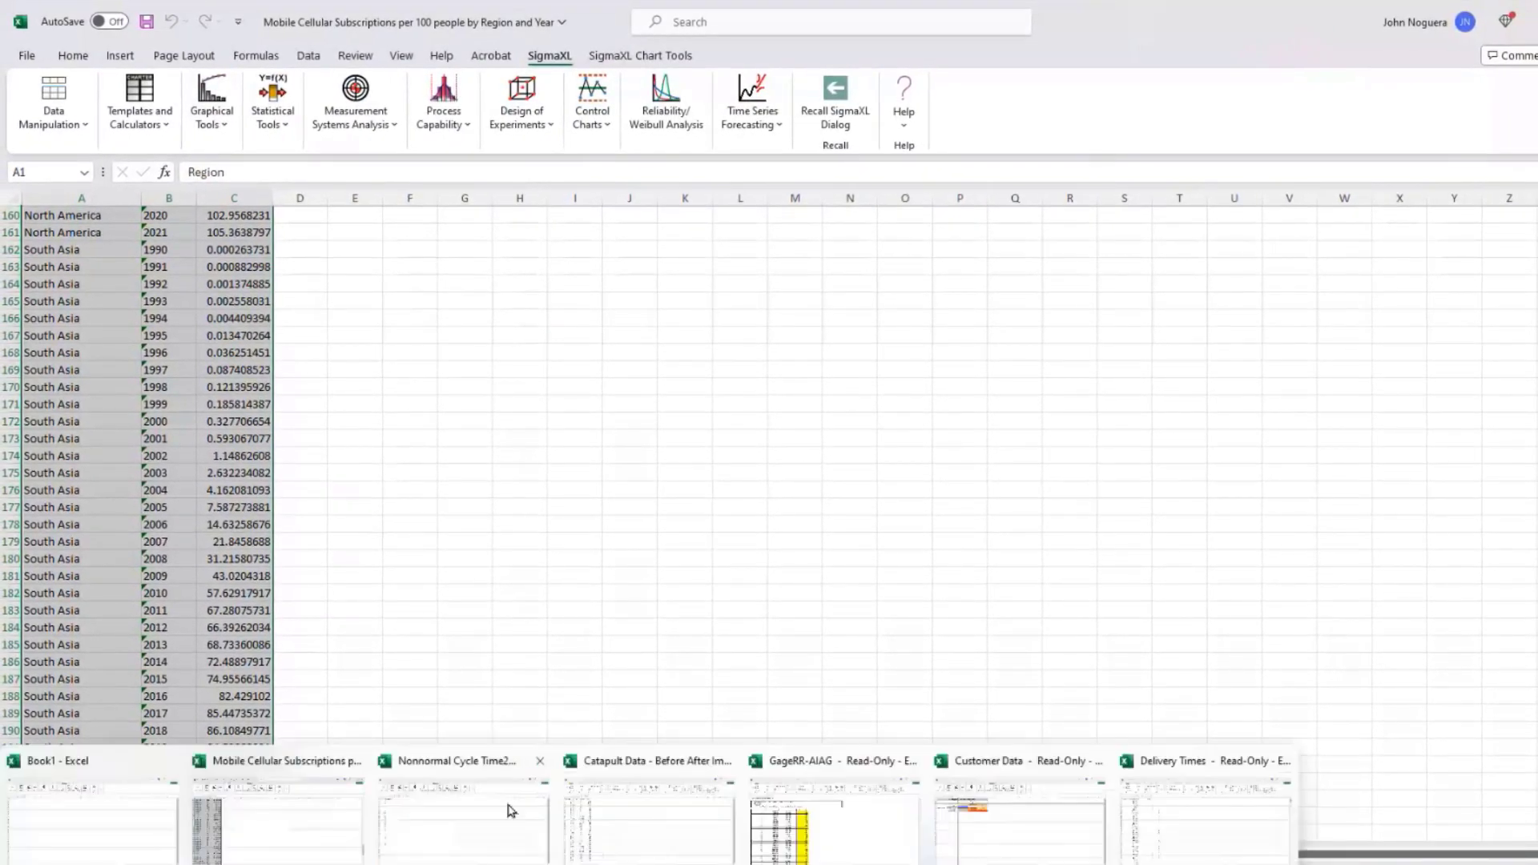
pyautogui.click(1001, 806)
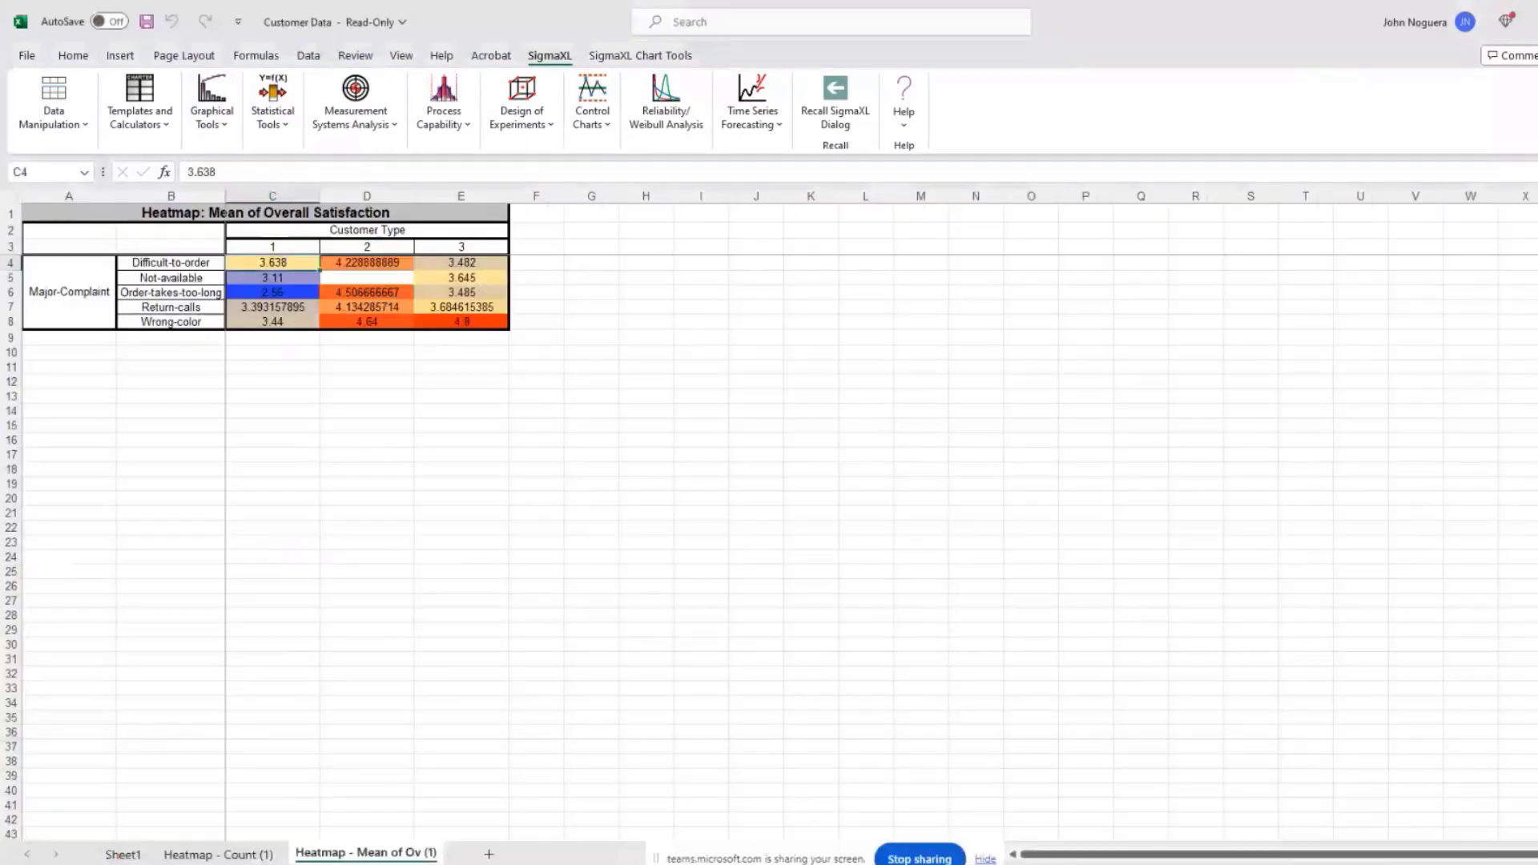
pyautogui.click(120, 854)
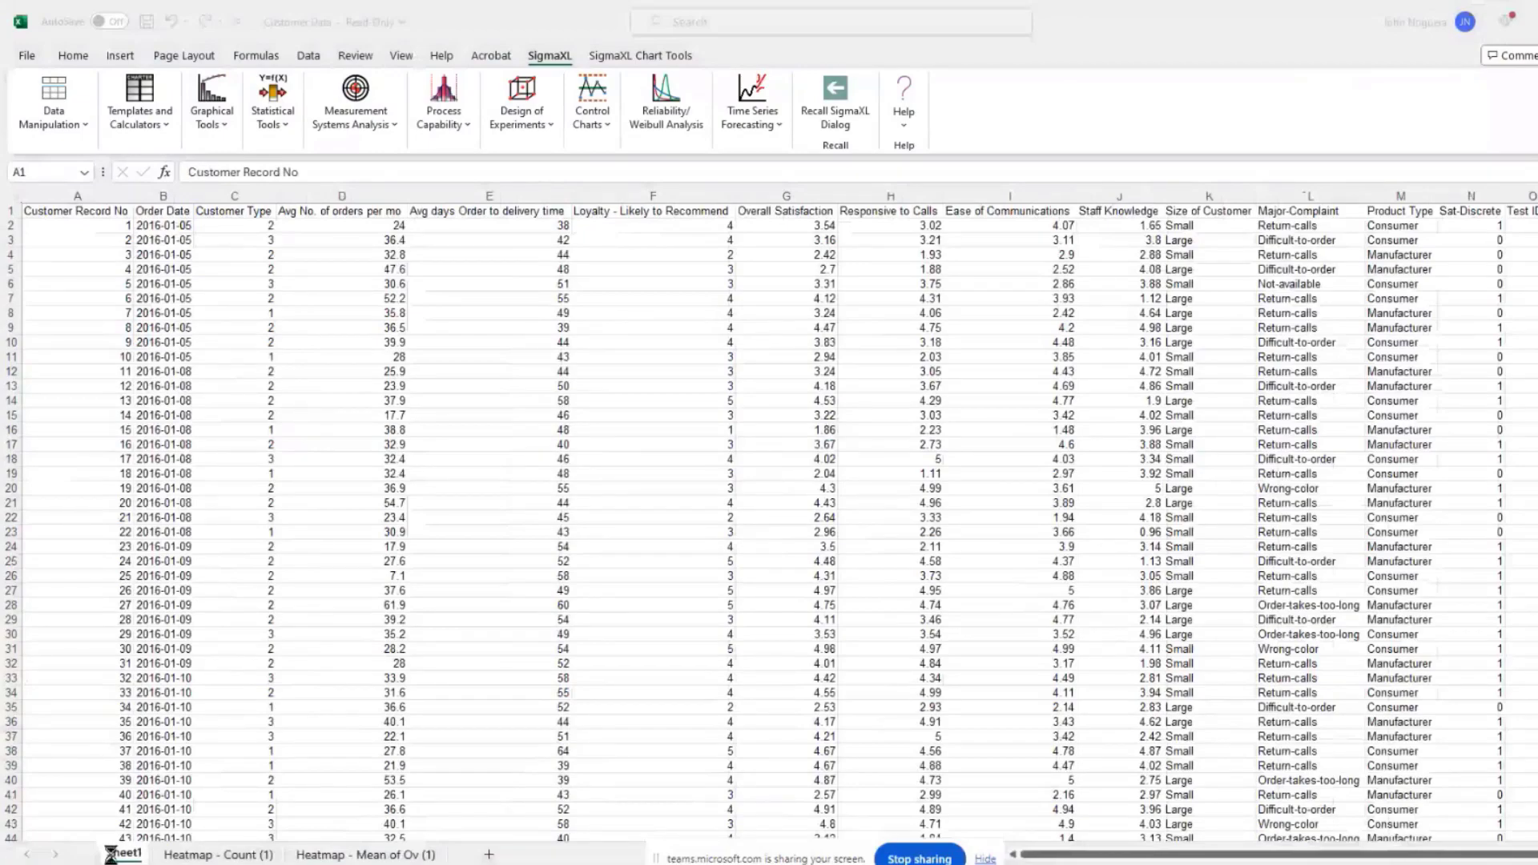
pyautogui.hotkey('ctrl', 'a')
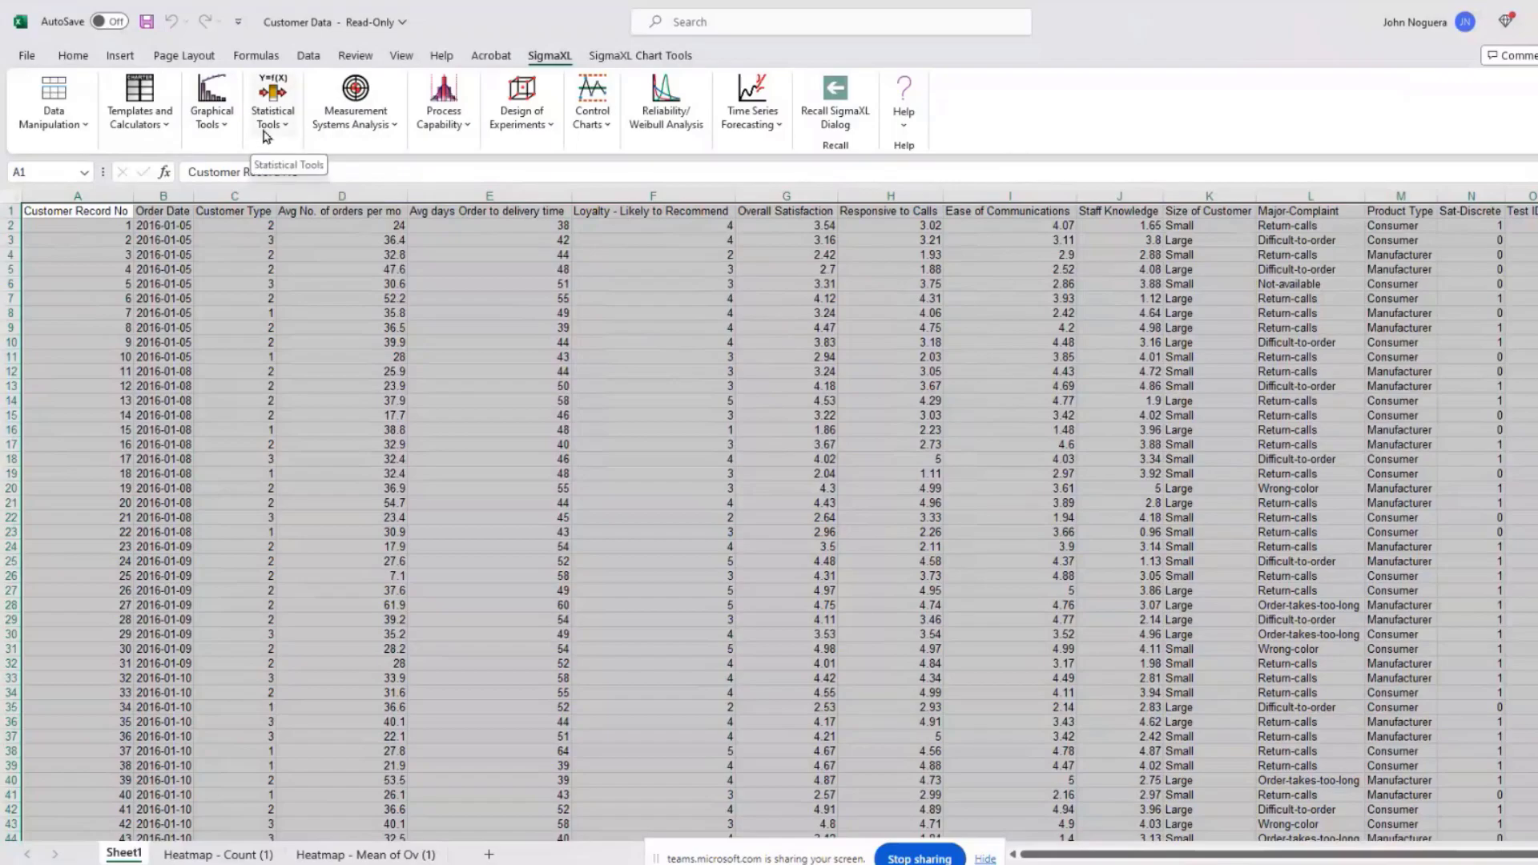
# Step: Set up Histograms & Descriptive Statistics for Overall Satisfaction, grouped by Customer Type
pyautogui.click(212, 103)
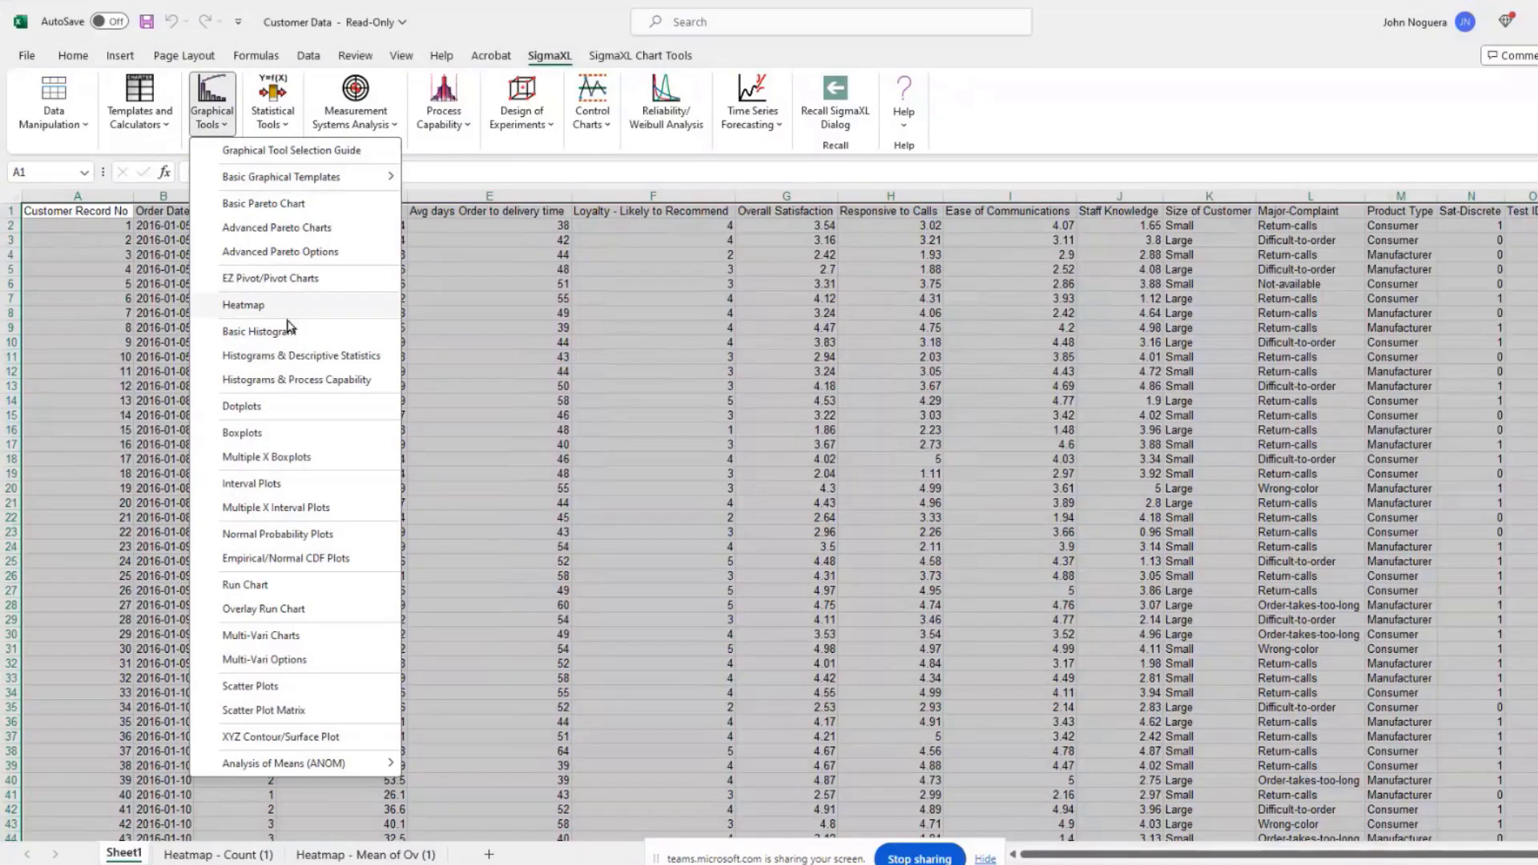
pyautogui.click(293, 355)
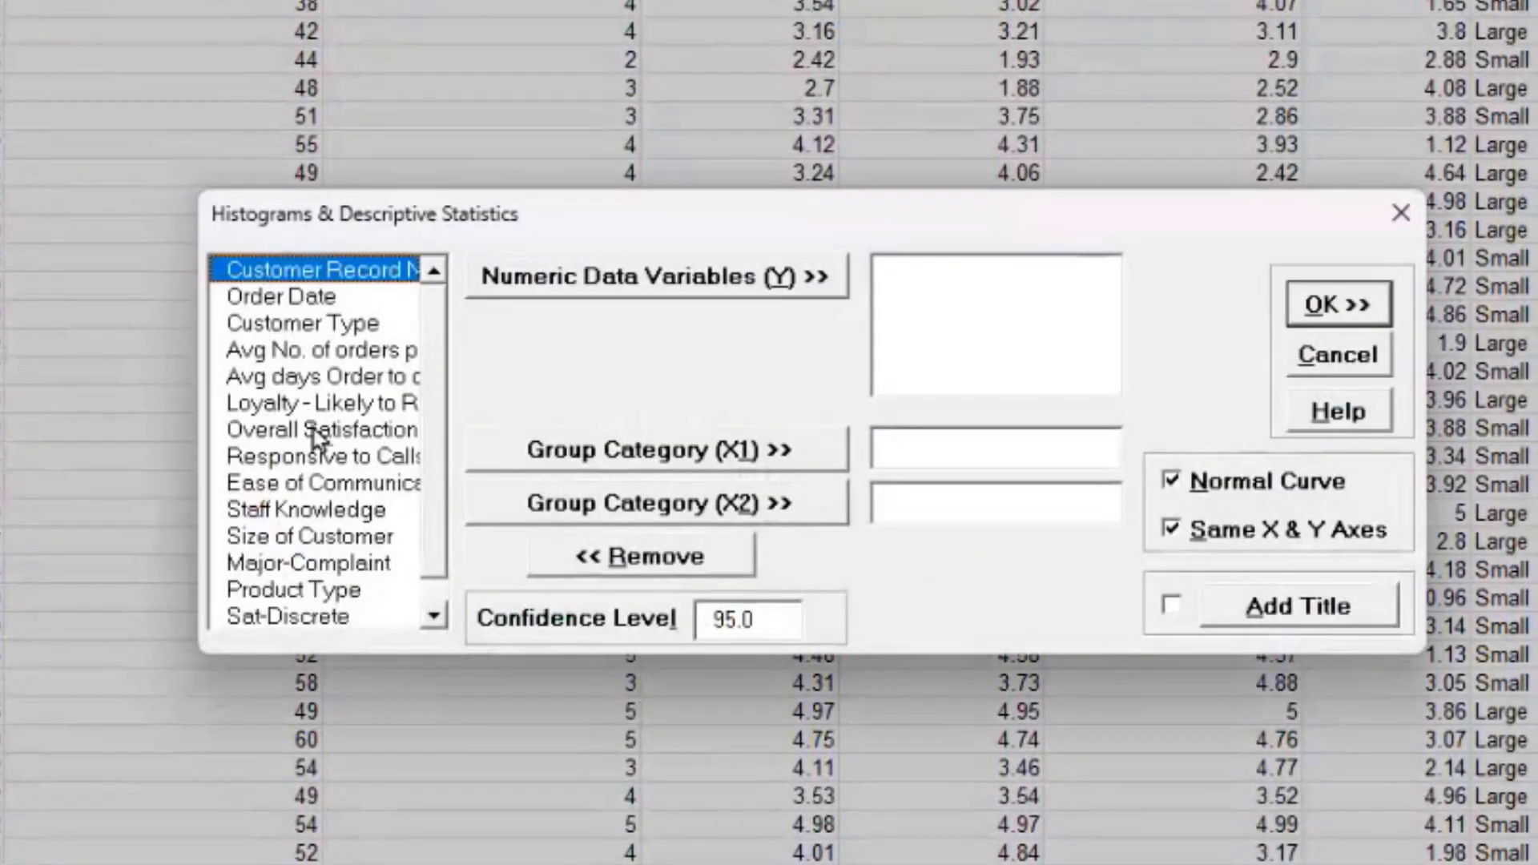
pyautogui.click(324, 432)
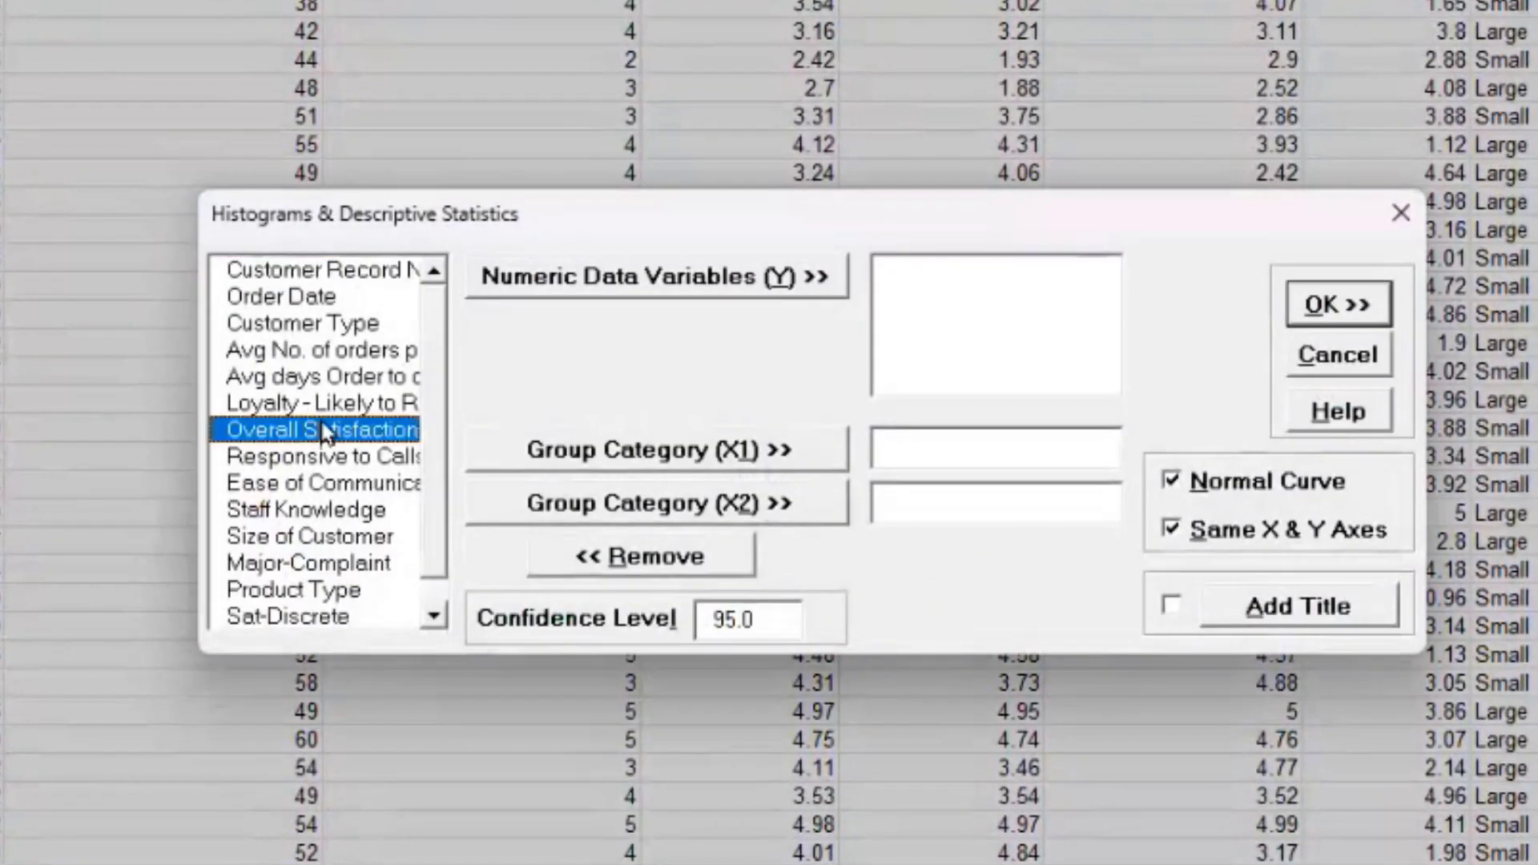
pyautogui.click(524, 286)
pyautogui.click(290, 332)
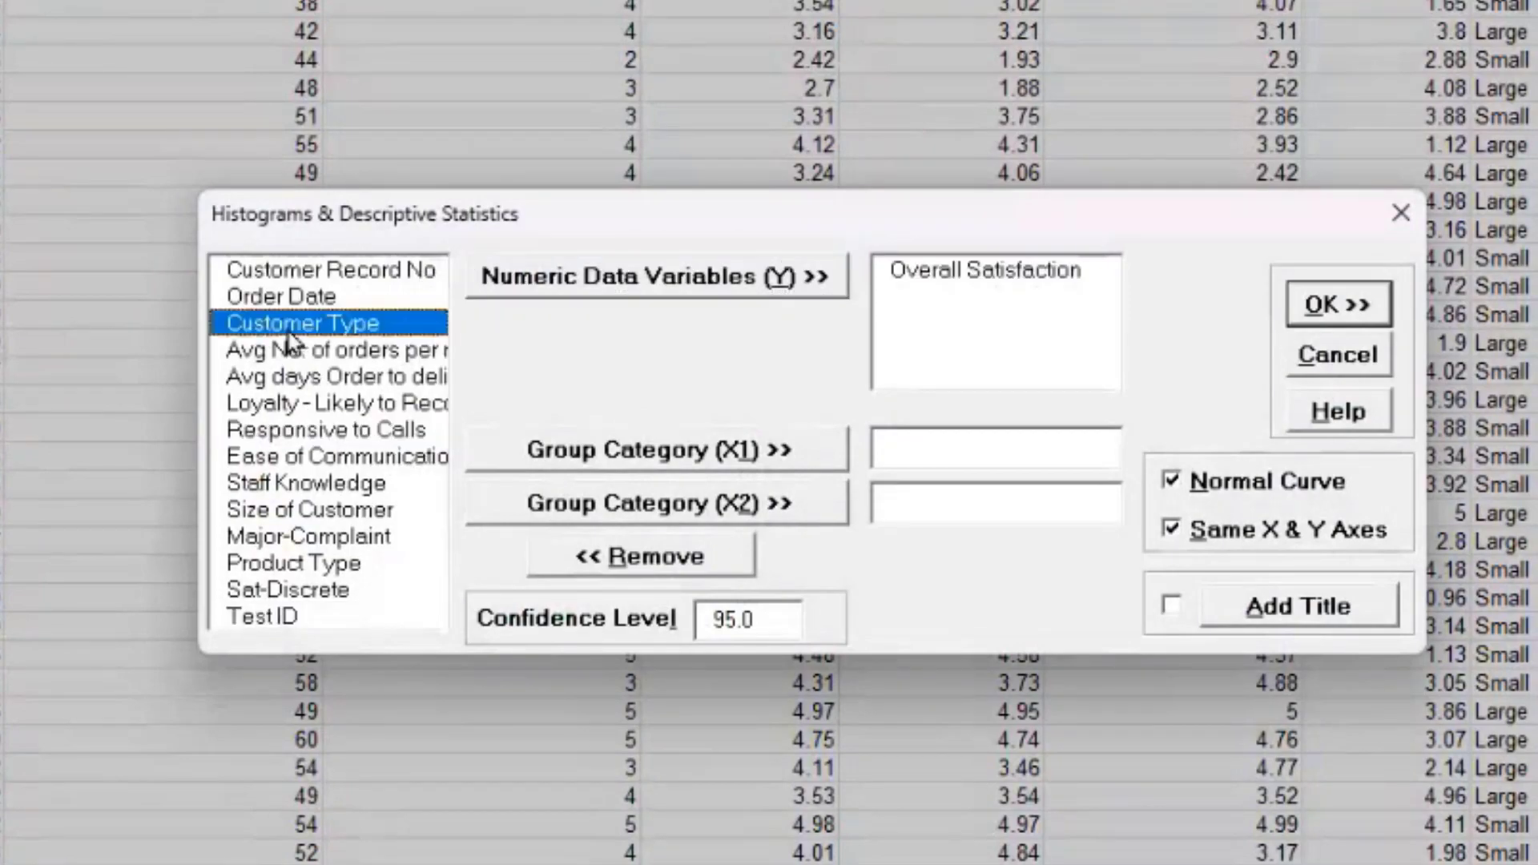
pyautogui.click(580, 453)
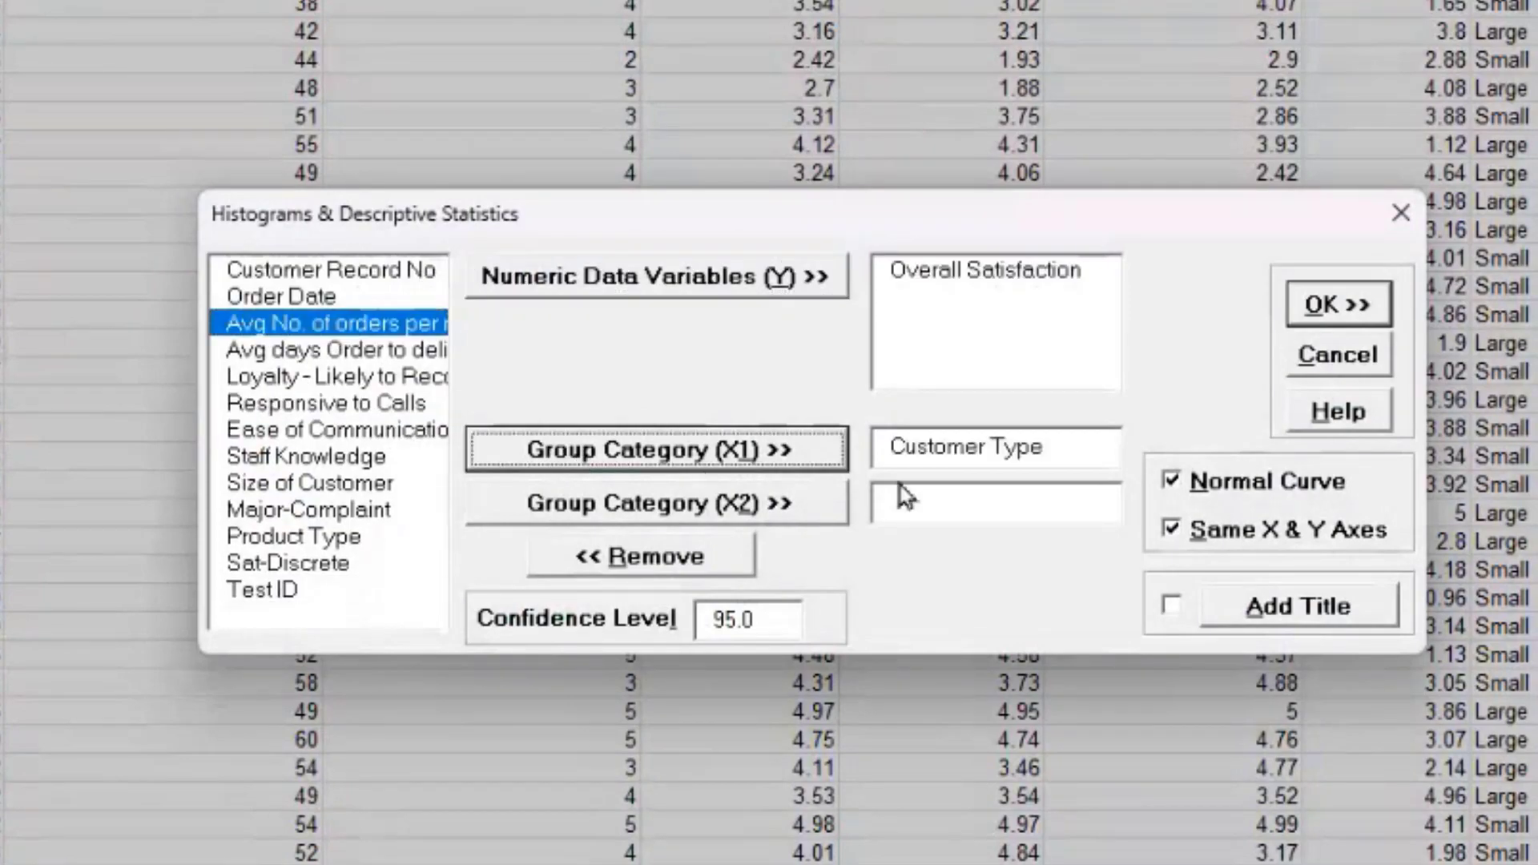
# Step: Generate the Hist Descript (1) sheet and scroll through the histogram output
pyautogui.click(1338, 306)
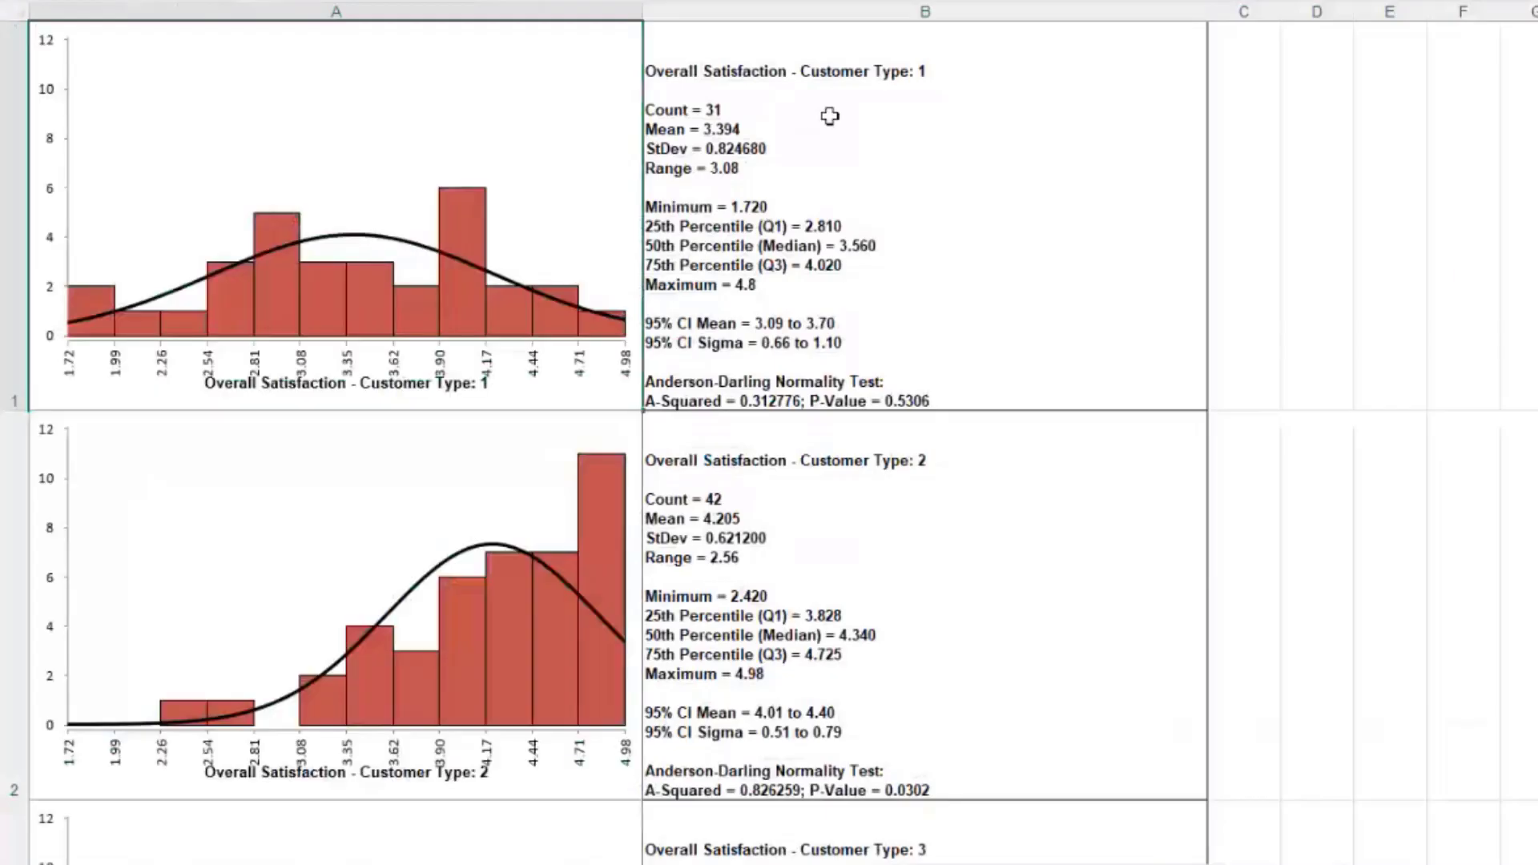
pyautogui.scroll(-1, 930, 250)
pyautogui.scroll(-4, 930, 249)
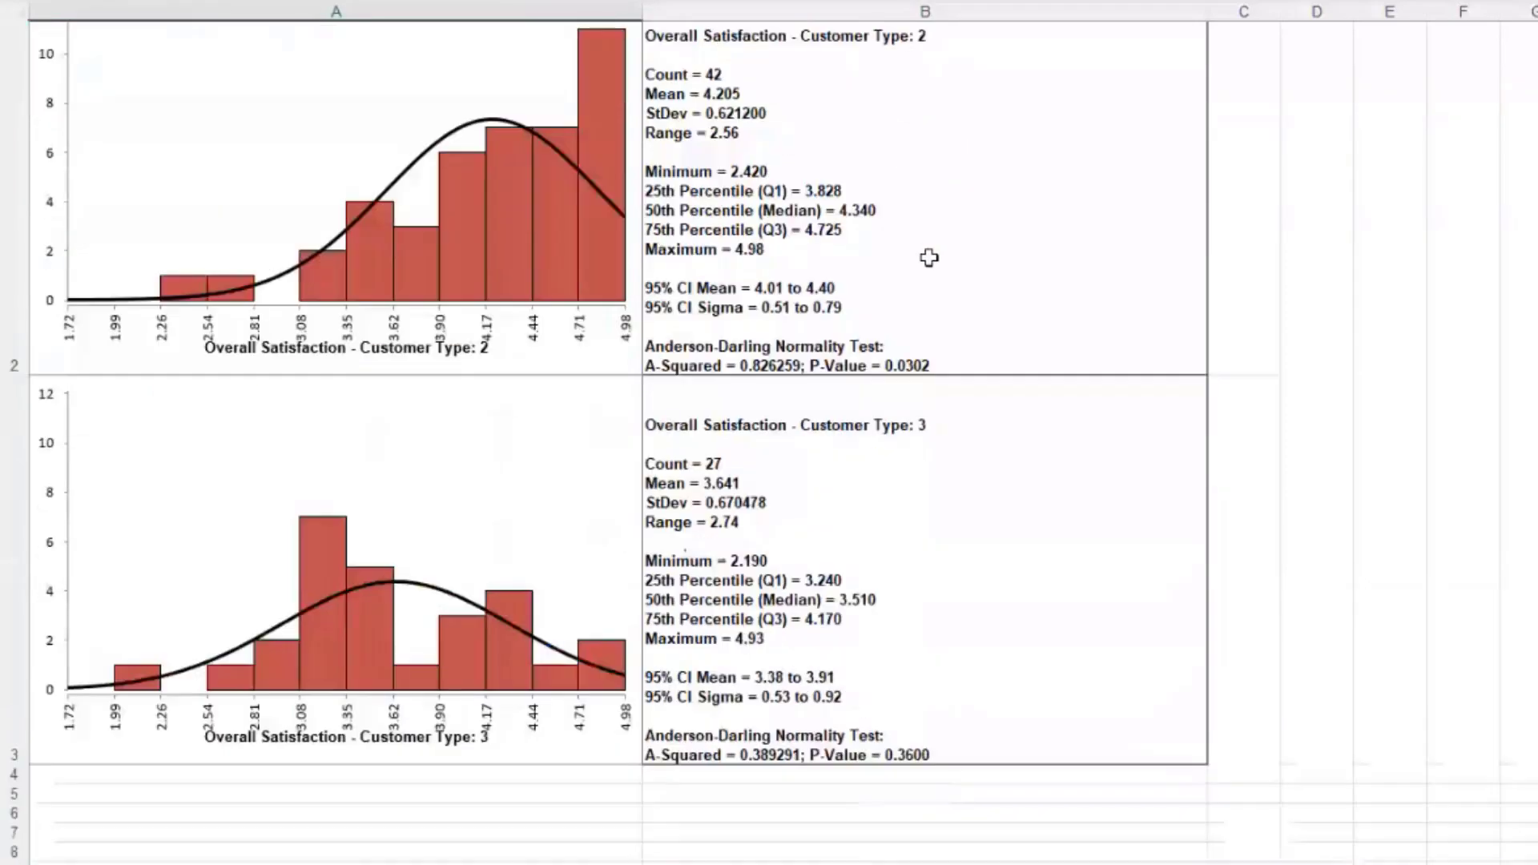
pyautogui.scroll(4, 930, 257)
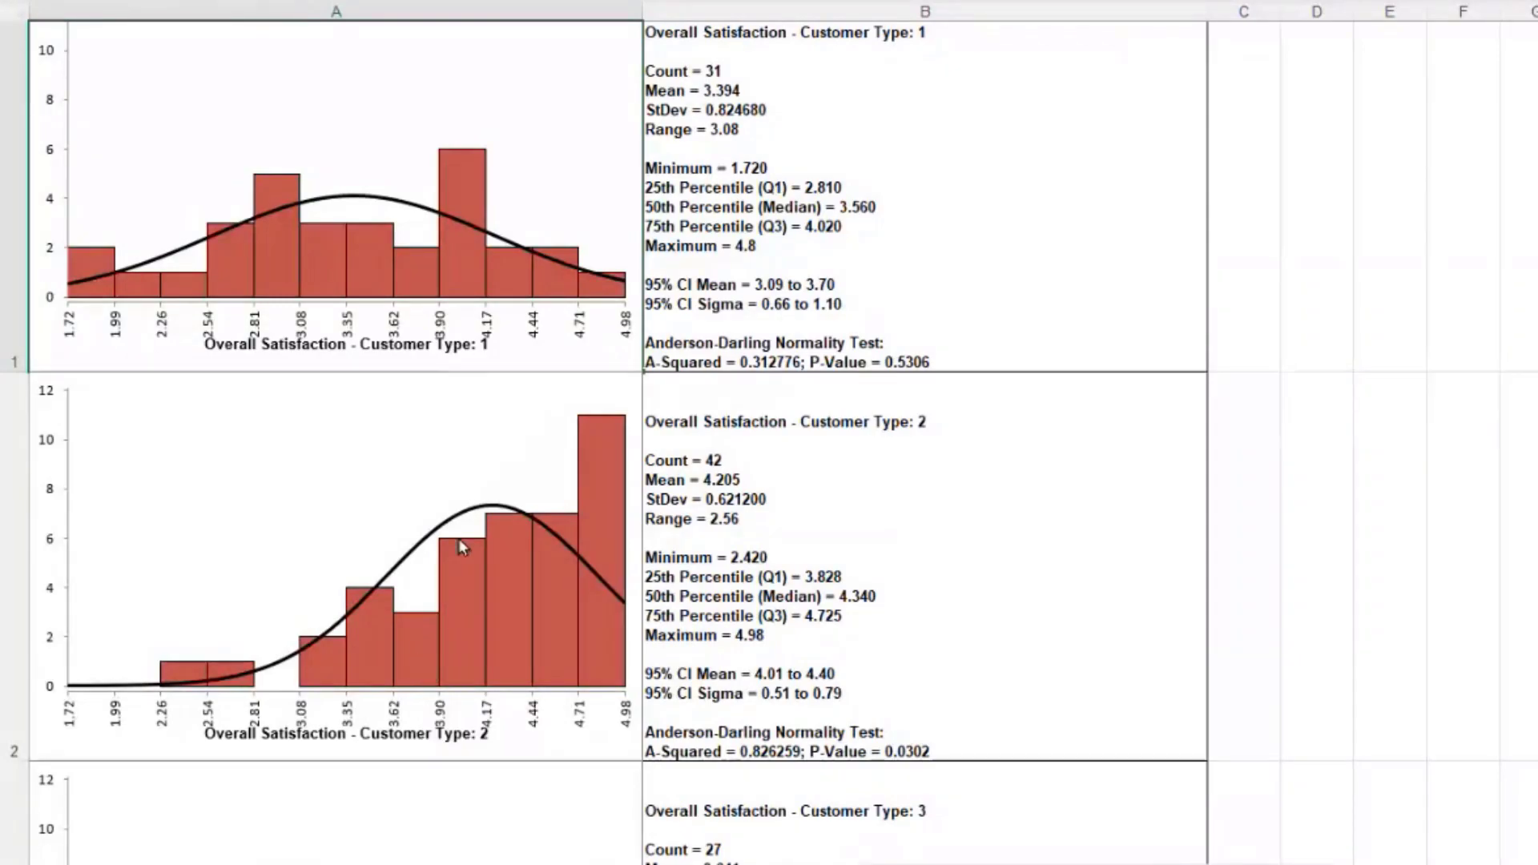
pyautogui.scroll(-3, 458, 538)
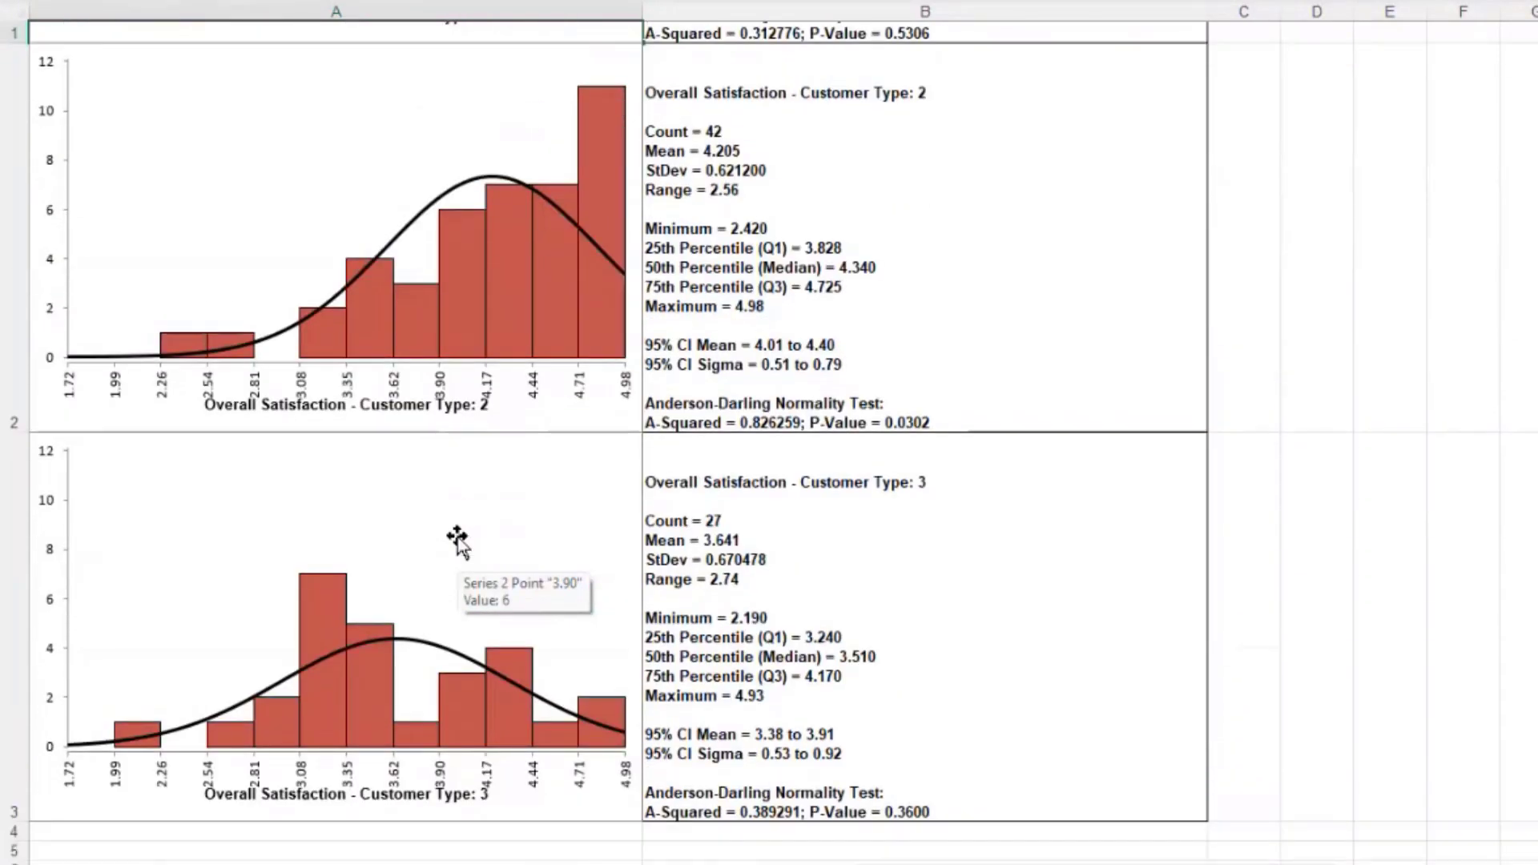
# Step: Inspect the Customer Type 2 results (mean 4.205) alongside the other types' statistics
pyautogui.click(994, 242)
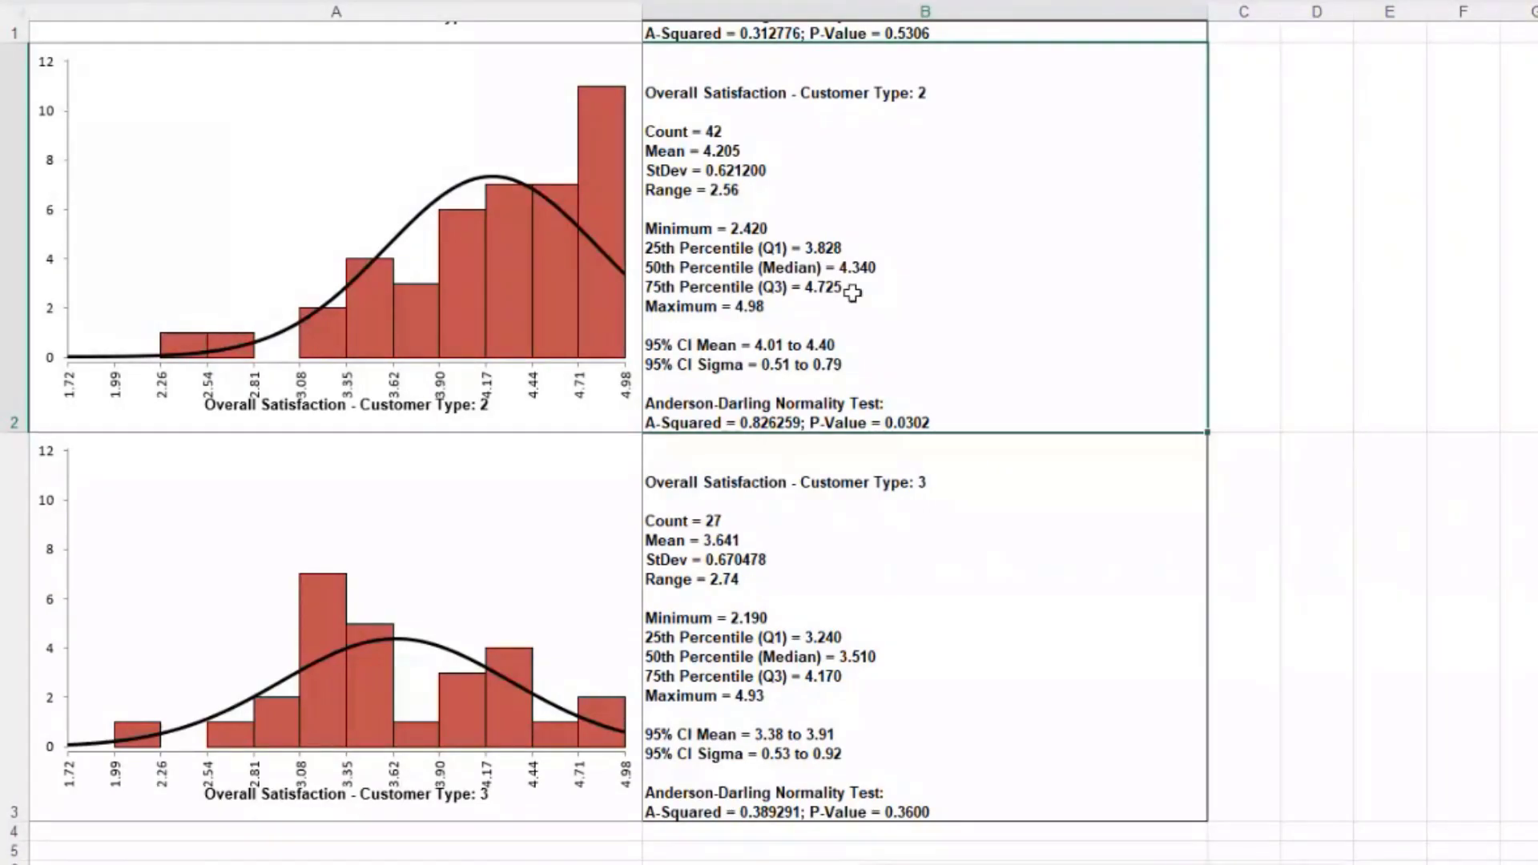
pyautogui.scroll(2, 930, 404)
pyautogui.scroll(1, 935, 403)
pyautogui.scroll(-3, 935, 404)
pyautogui.scroll(-1, 935, 404)
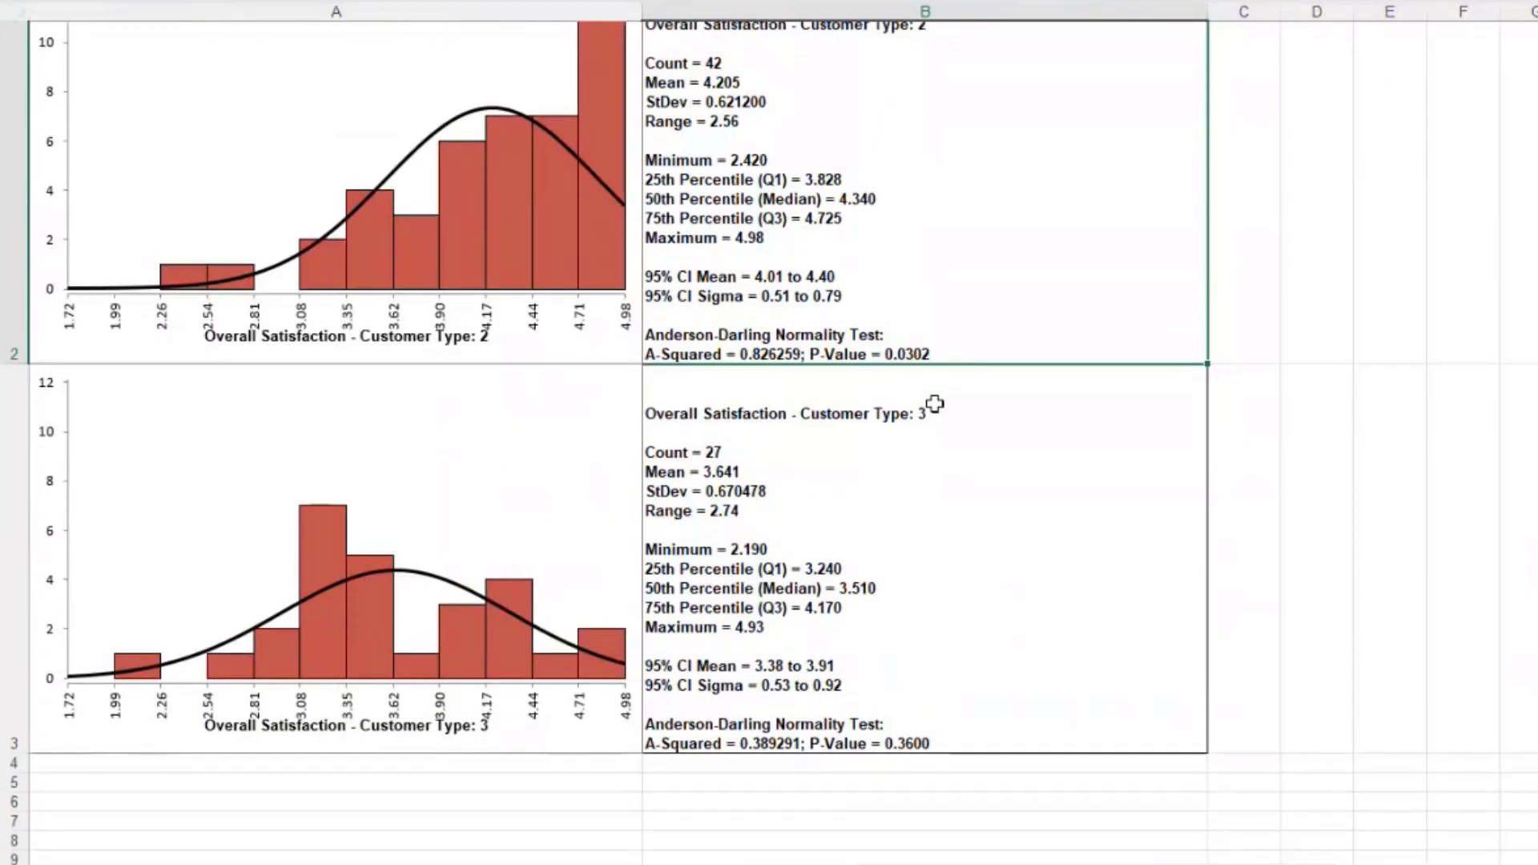
pyautogui.scroll(1, 935, 404)
pyautogui.scroll(3, 935, 404)
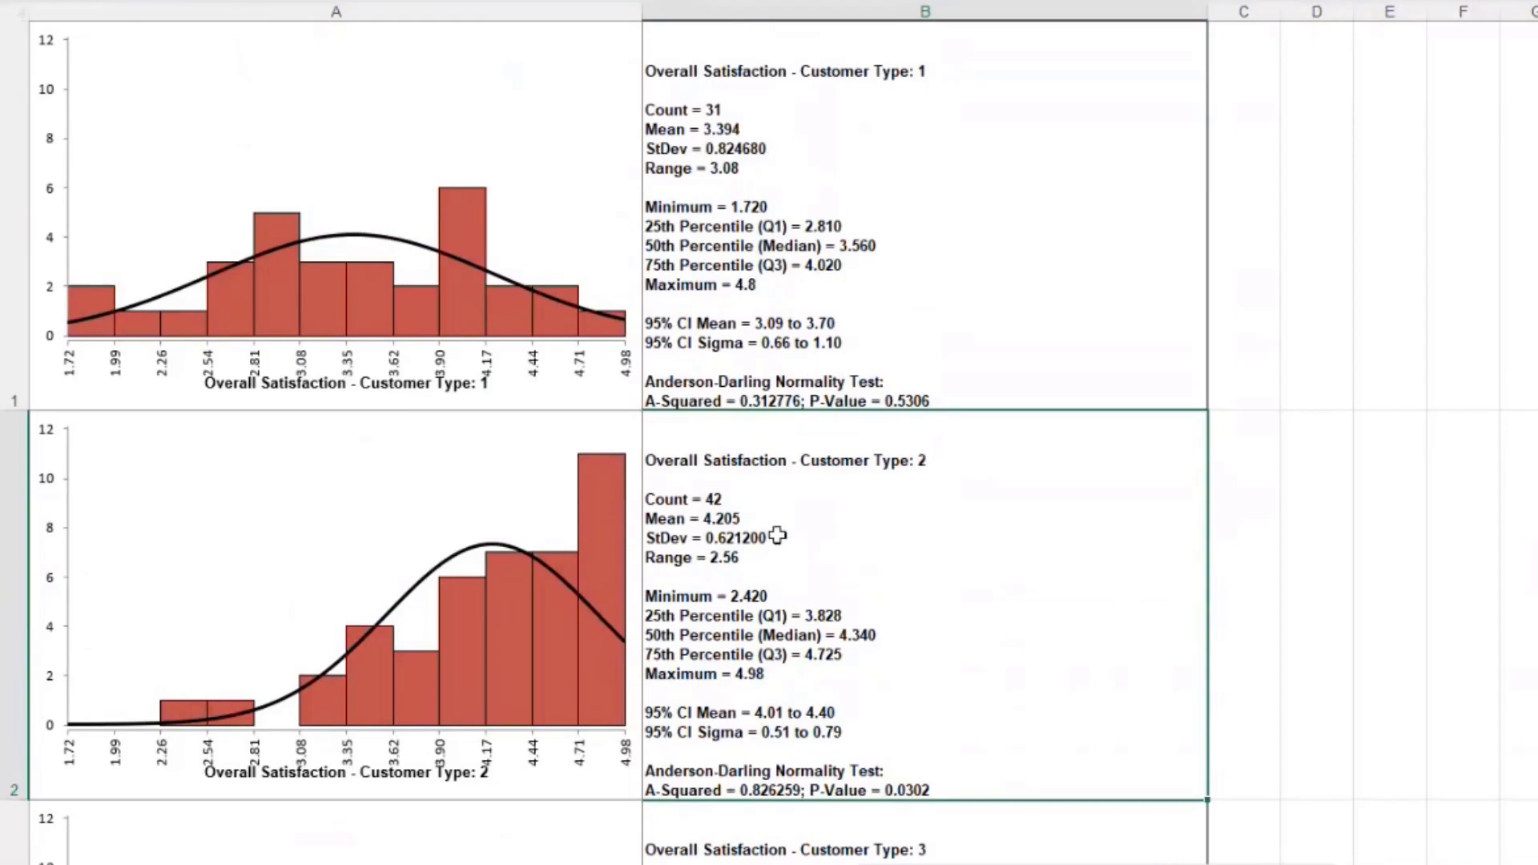
pyautogui.scroll(-2, 784, 541)
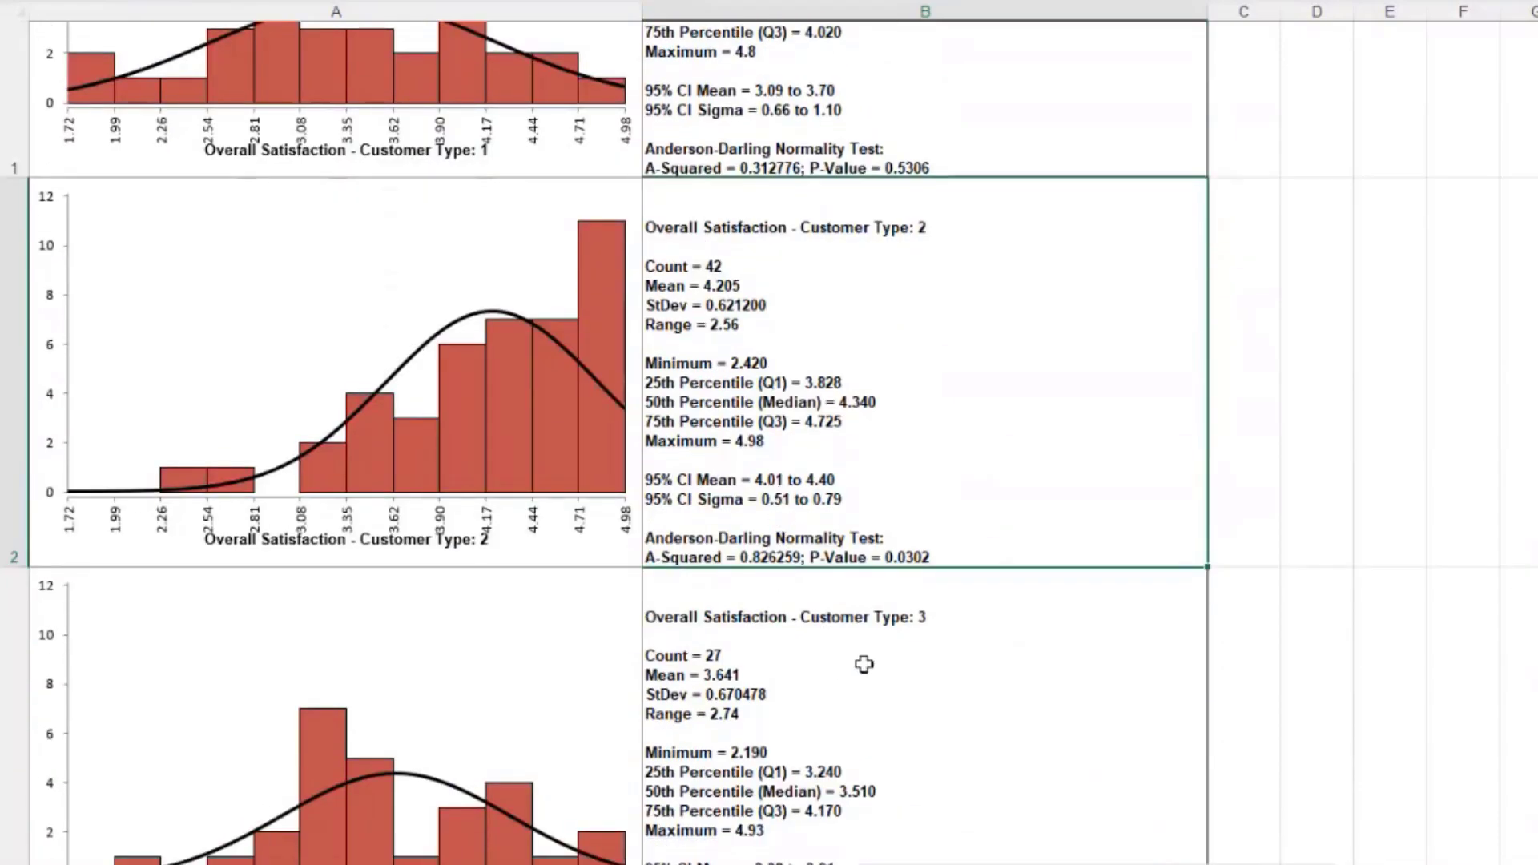
pyautogui.scroll(1, 960, 531)
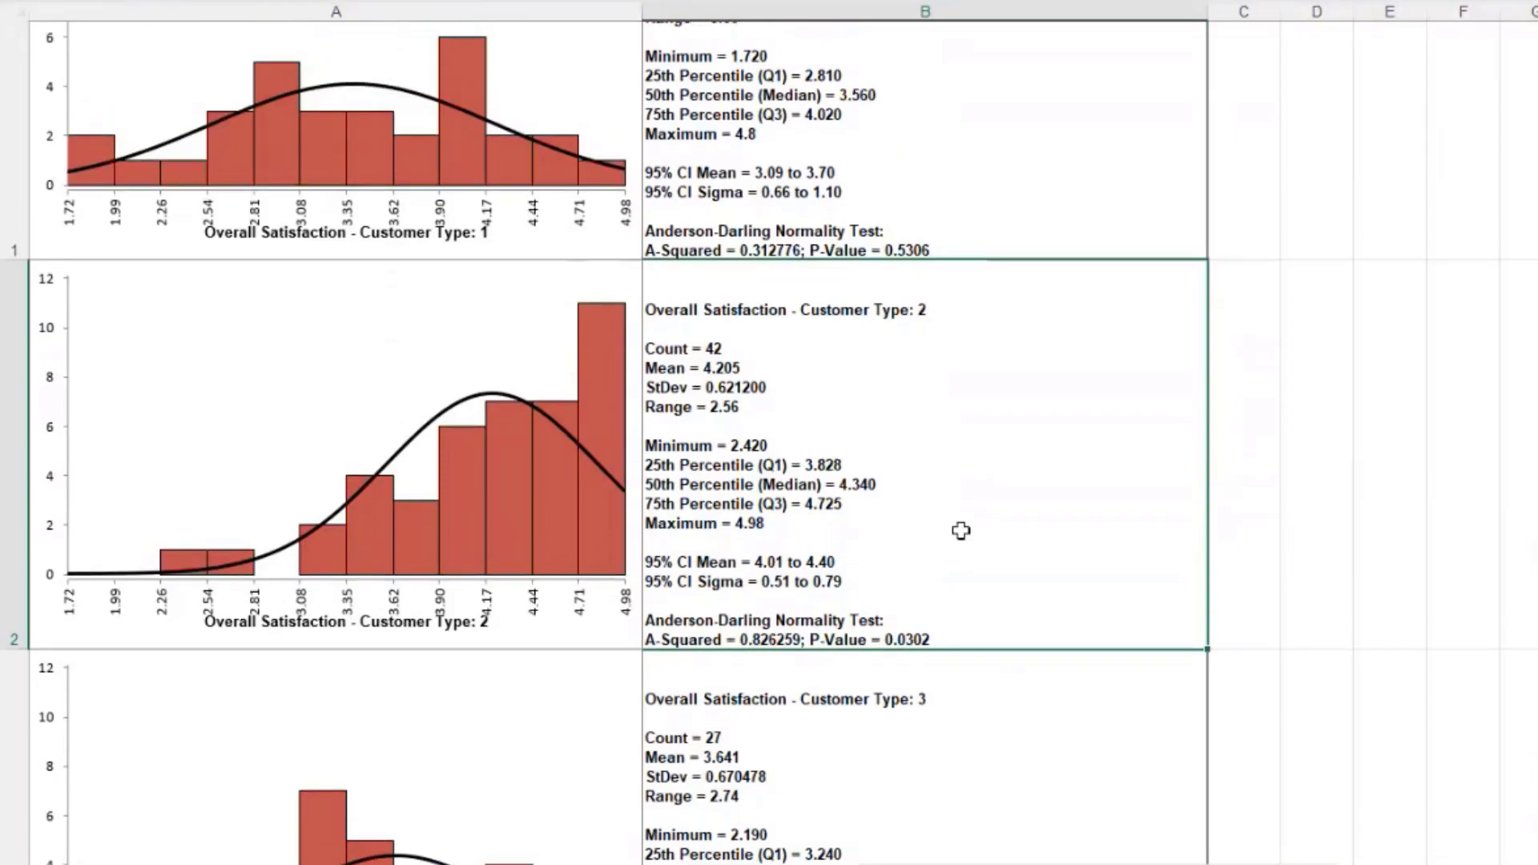
pyautogui.scroll(2, 961, 531)
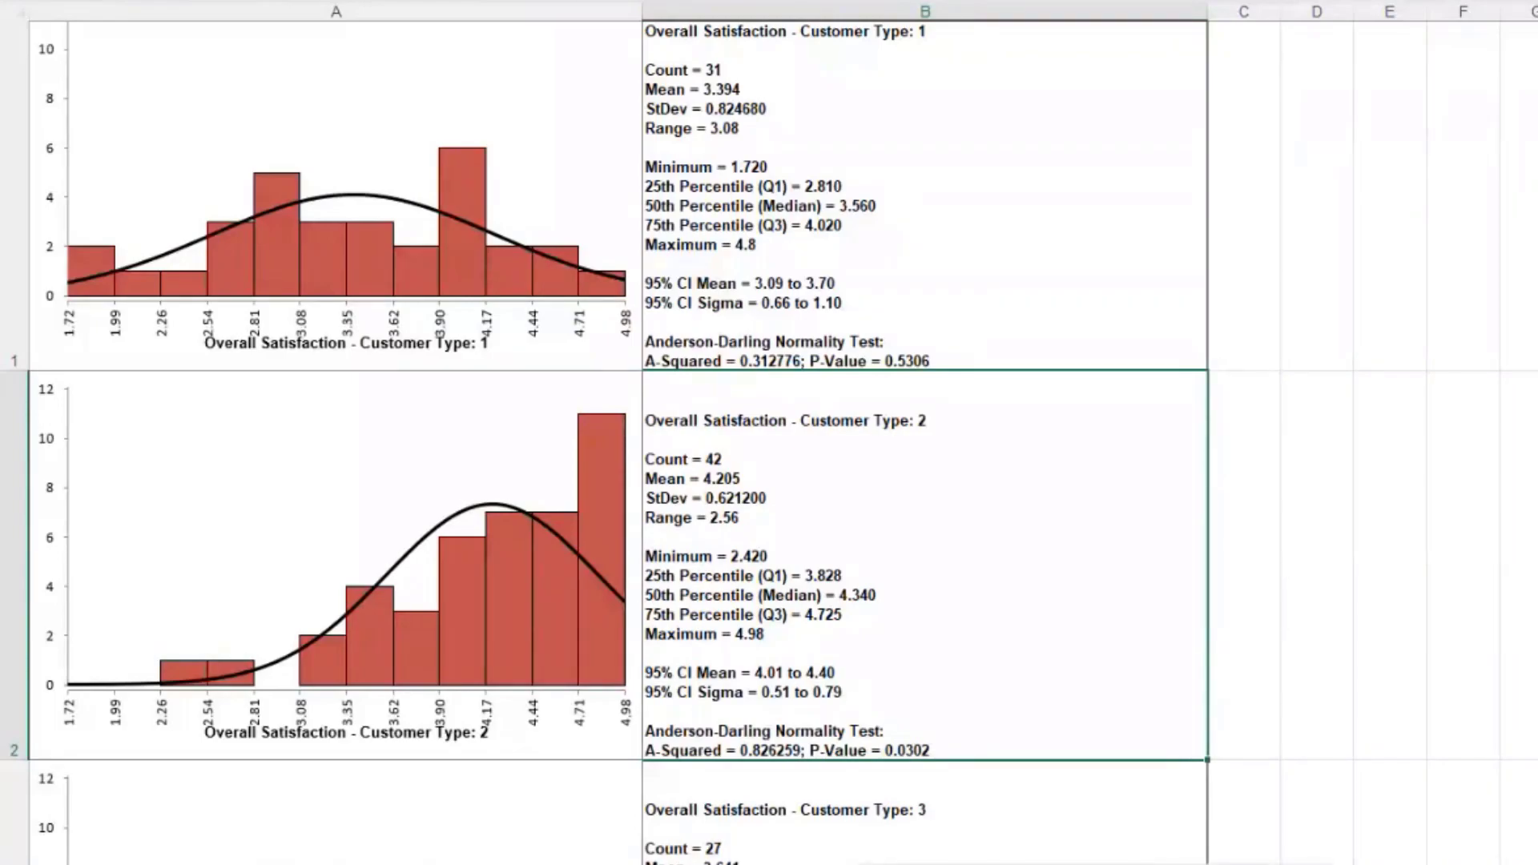
# Step: From the customer data sheet, create boxplots of Overall Satisfaction grouped by Customer Type
pyautogui.click(130, 857)
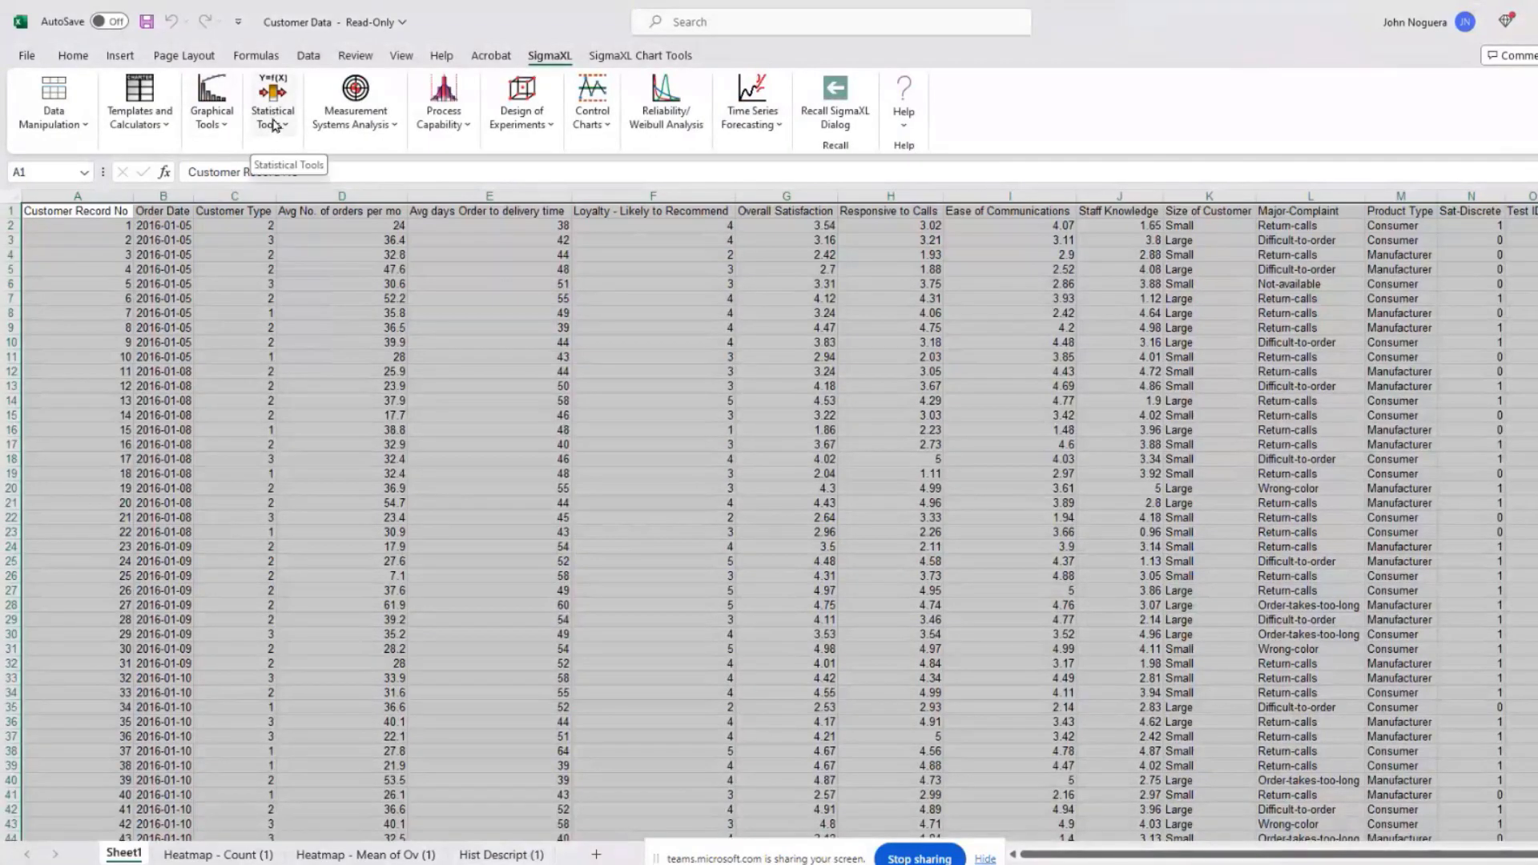
pyautogui.click(273, 120)
pyautogui.click(289, 437)
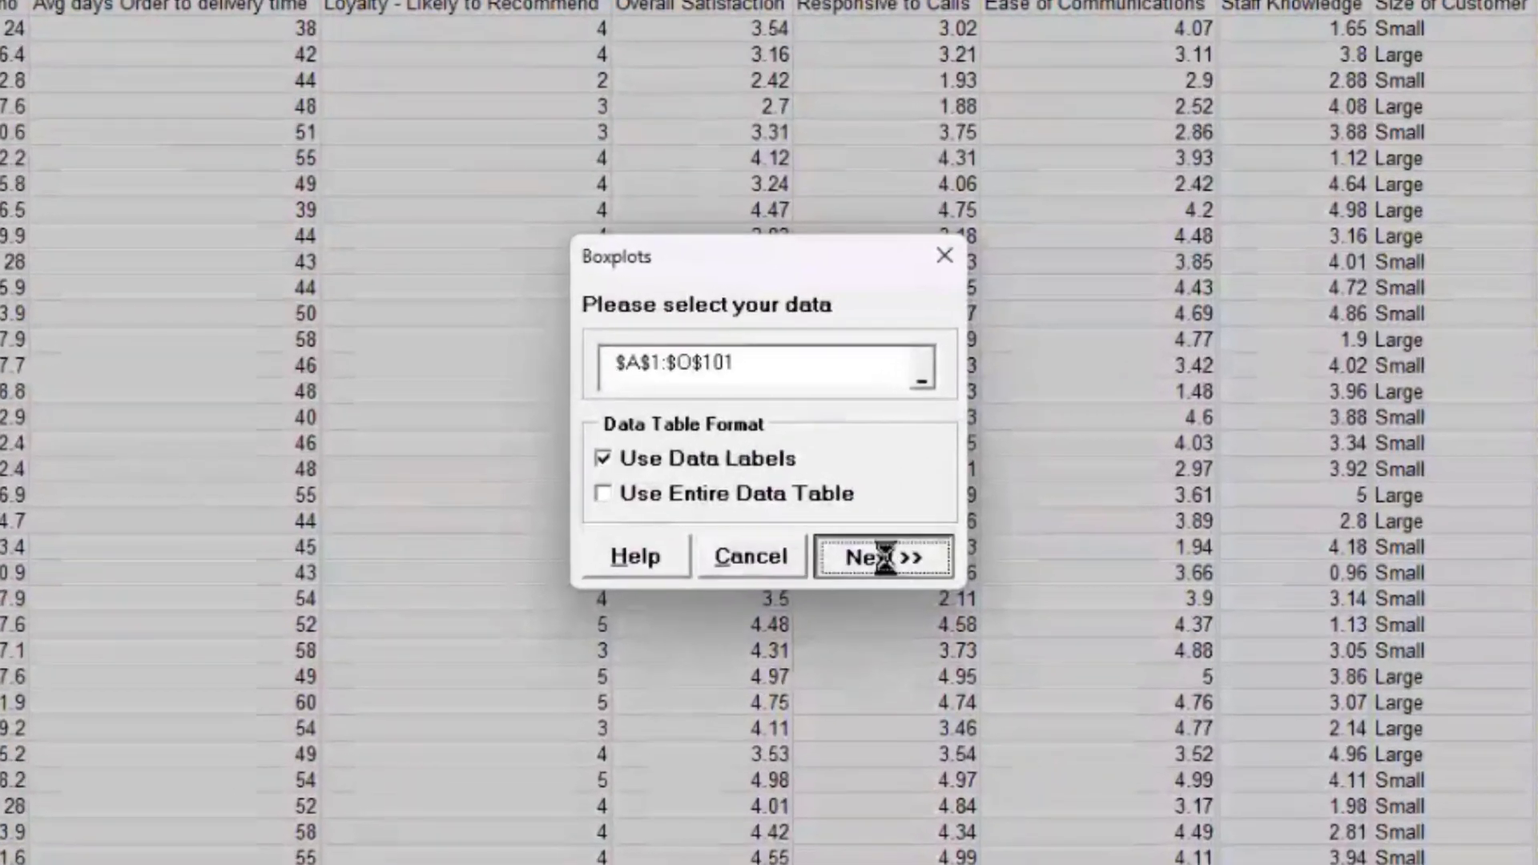
pyautogui.click(885, 557)
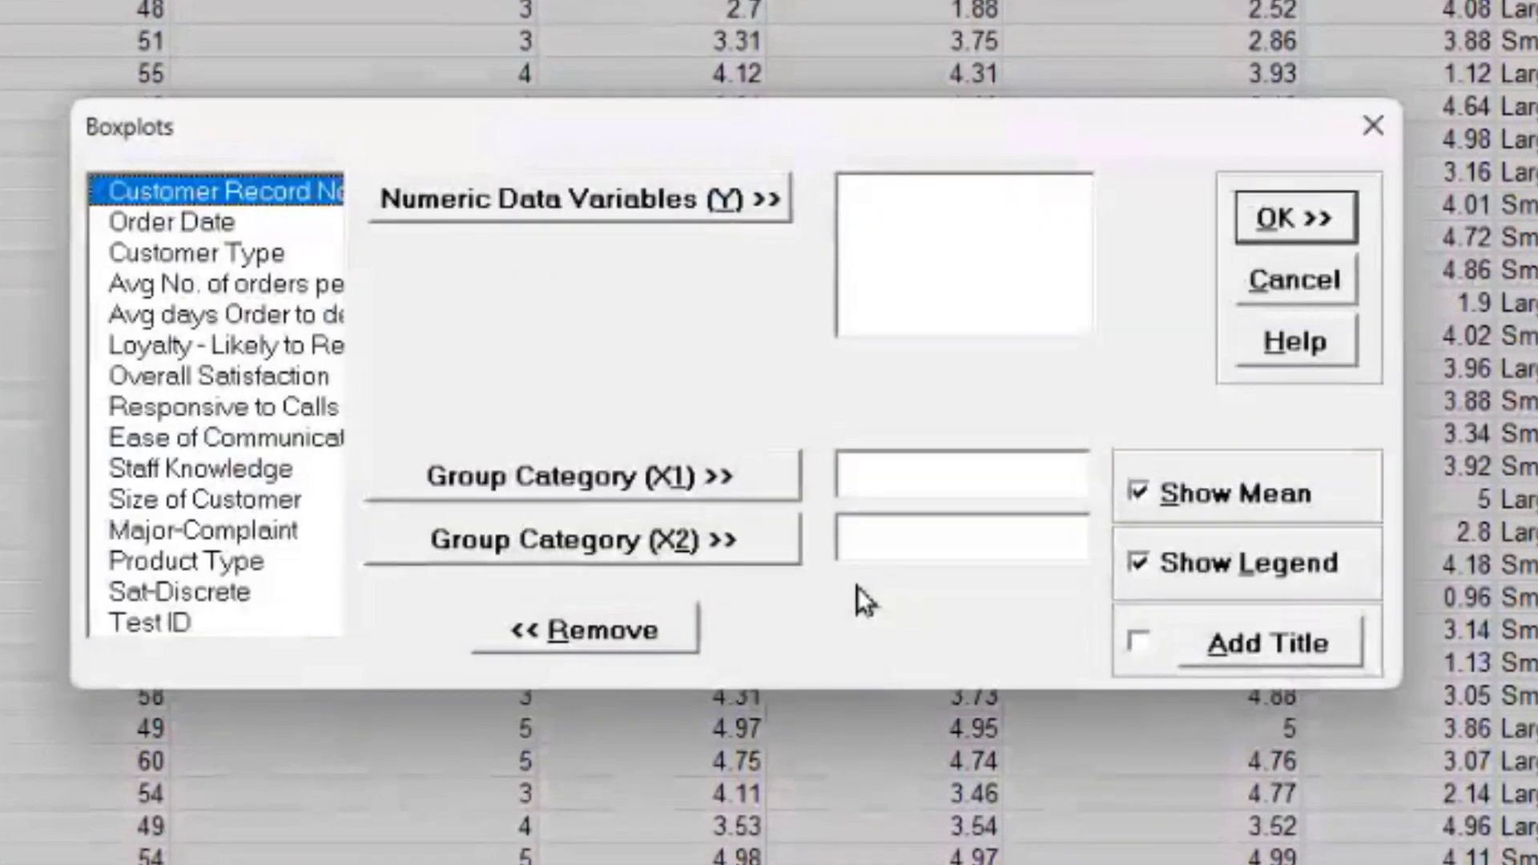
pyautogui.click(197, 376)
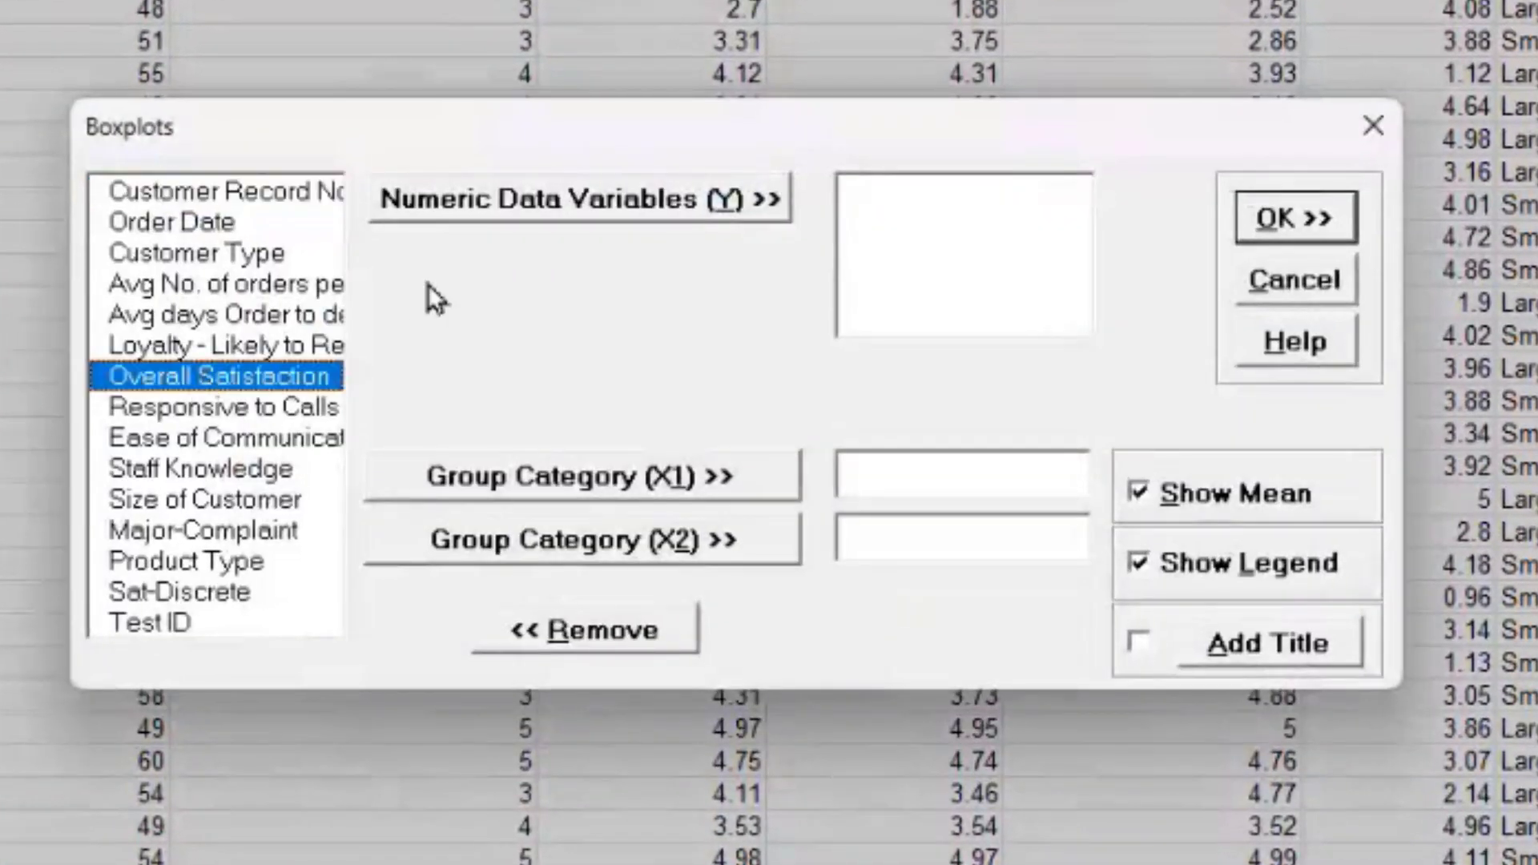
pyautogui.click(513, 210)
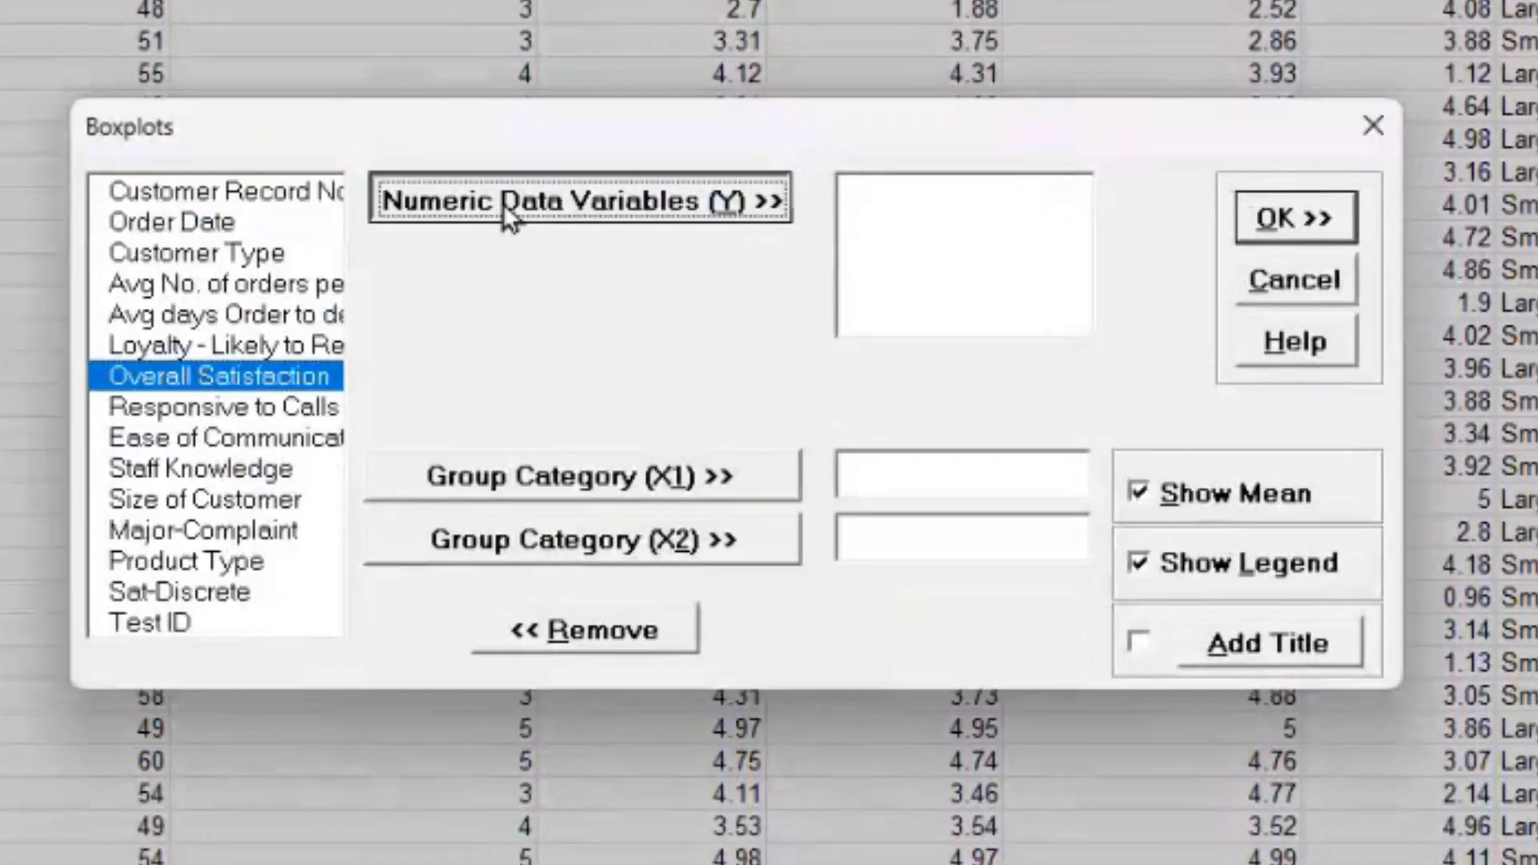
pyautogui.click(200, 253)
pyautogui.click(573, 485)
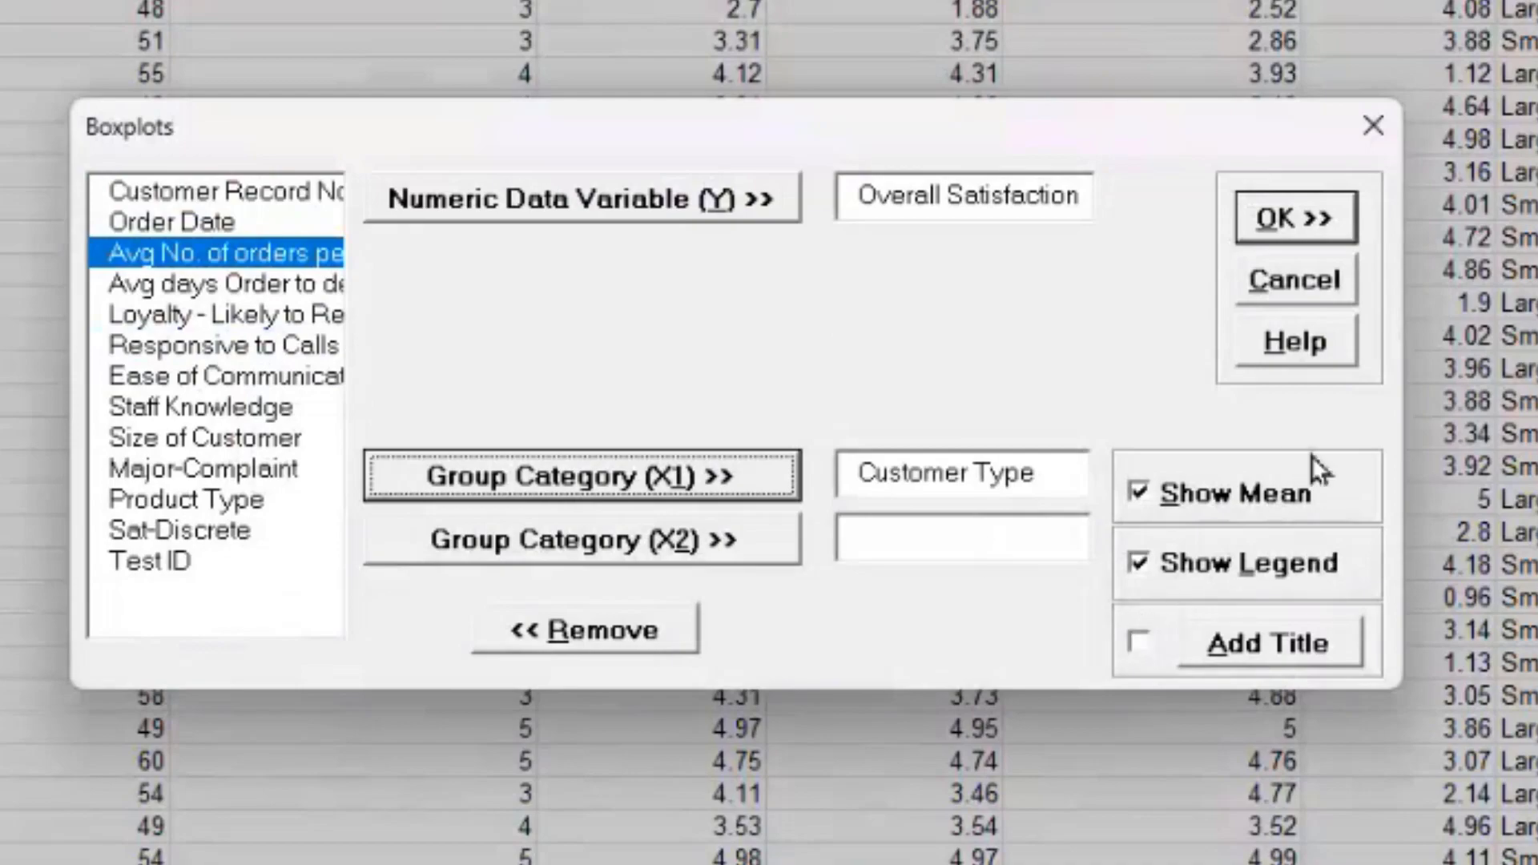
pyautogui.click(1302, 218)
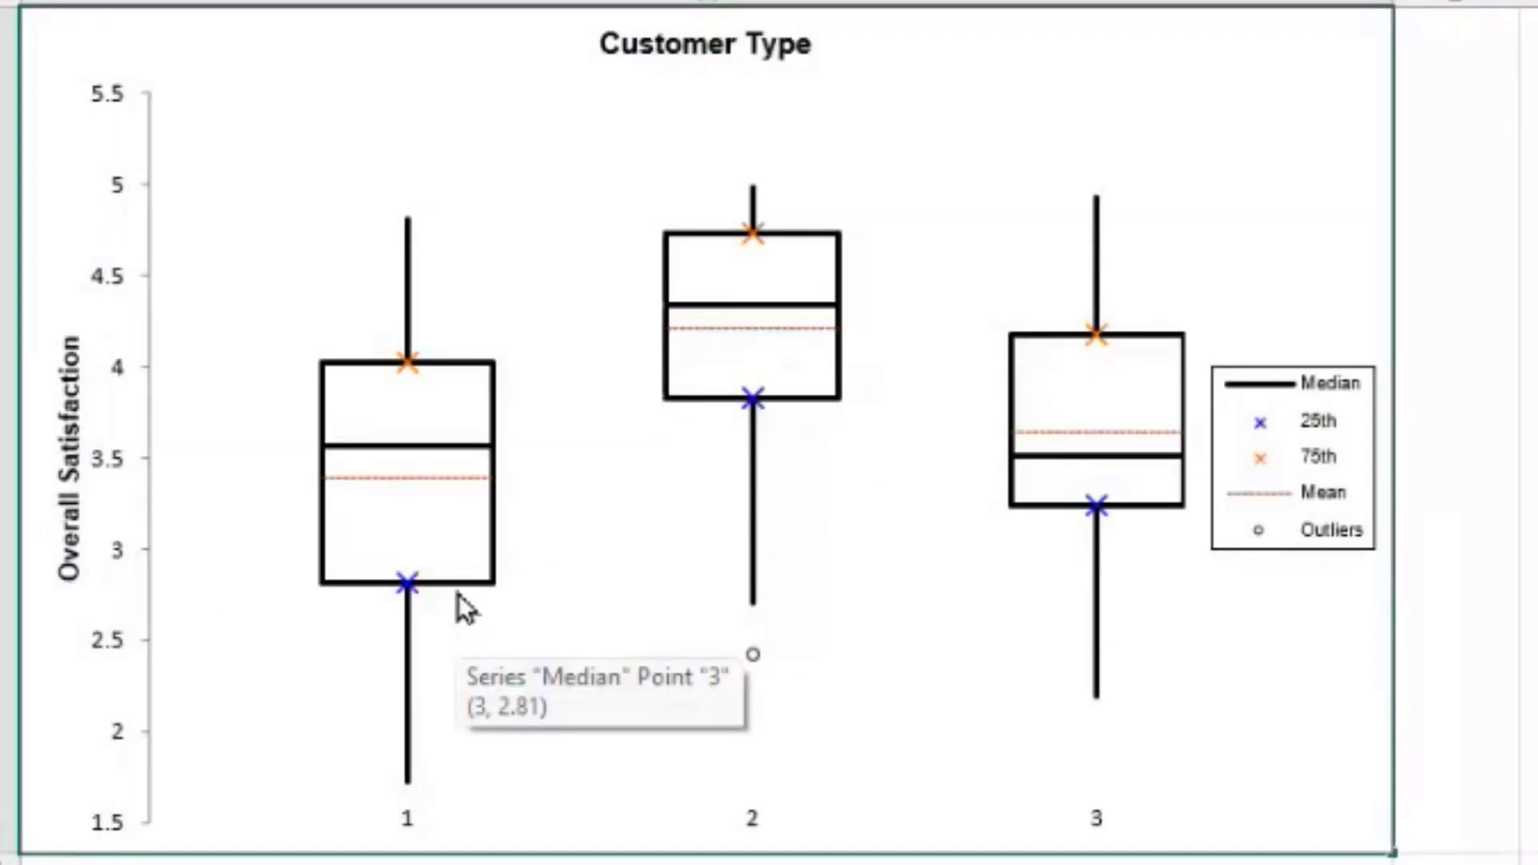
# Step: Review the Overall Satisfaction boxplot values for customer types 1–3
pyautogui.moveTo(440, 362)
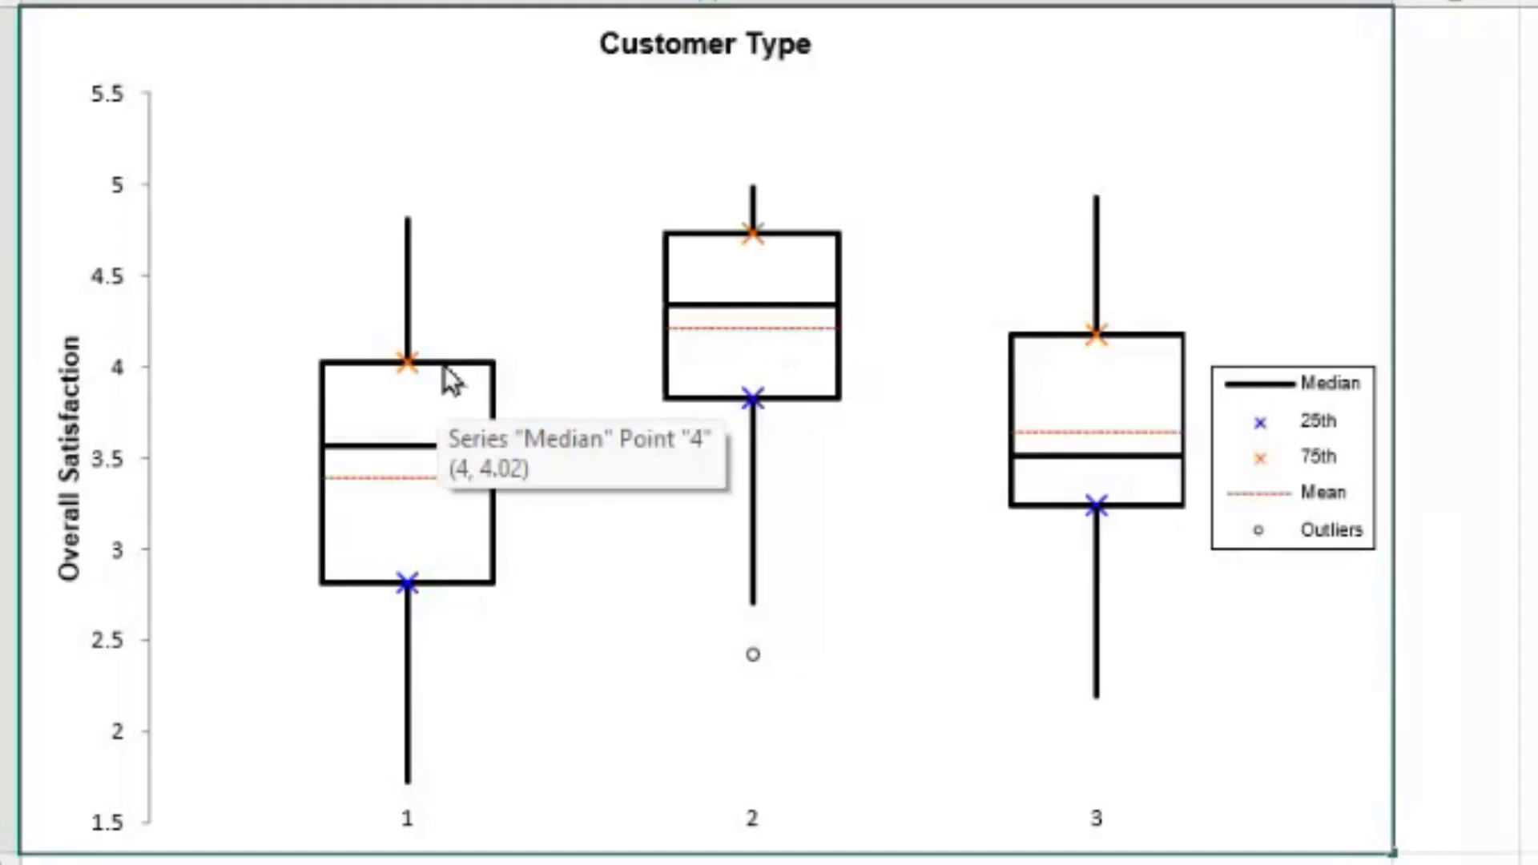
pyautogui.moveTo(432, 454)
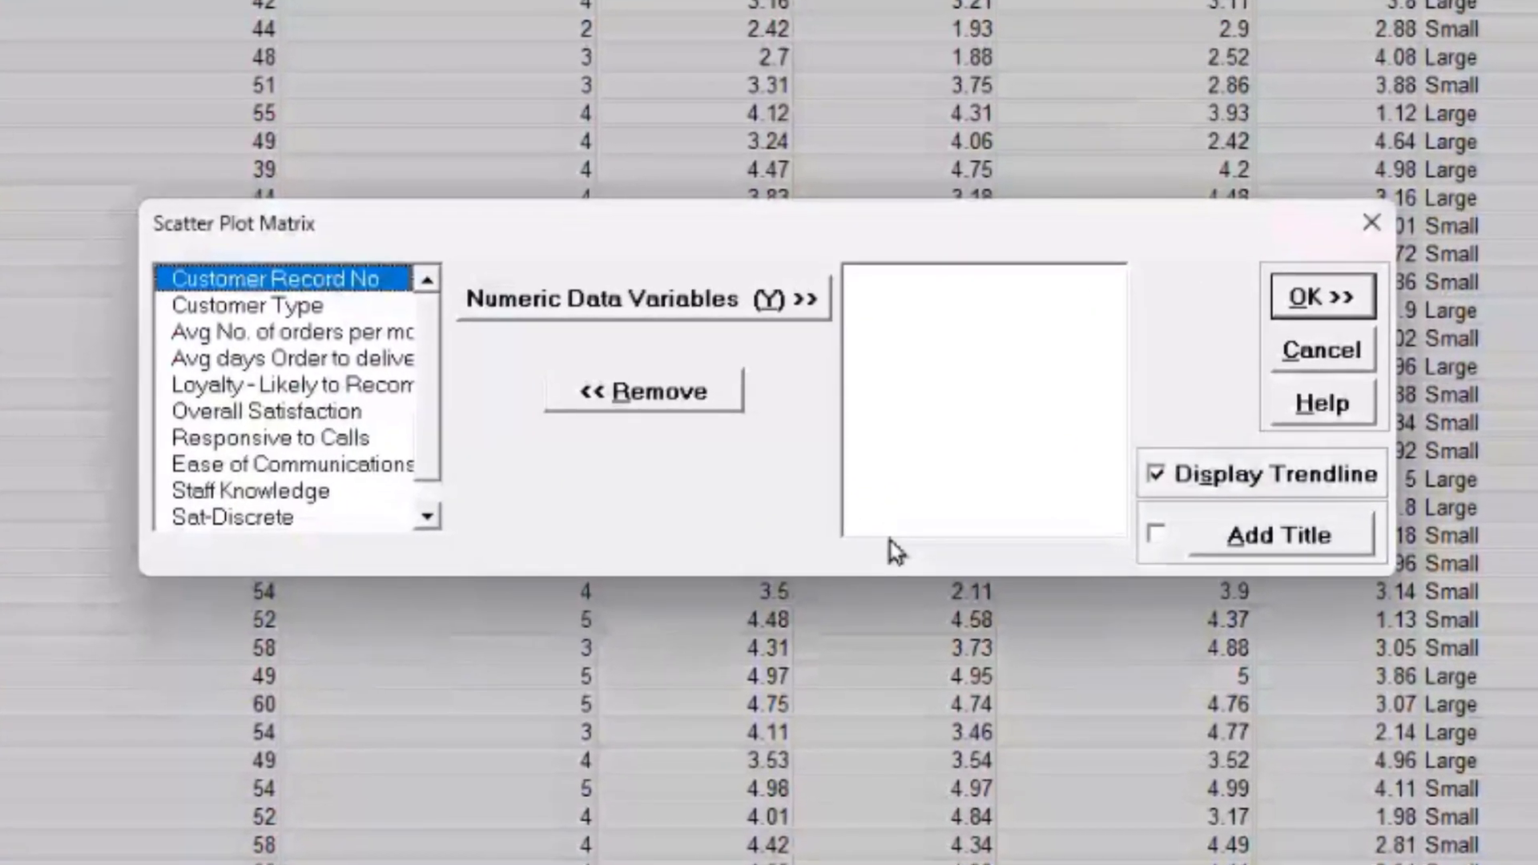
# Step: Plot Overall Satisfaction, Responsive to Calls, Ease of Communications and Staff Knowledge as a trendline scatter matrix
pyautogui.click(266, 411)
pyautogui.click(642, 298)
pyautogui.click(578, 313)
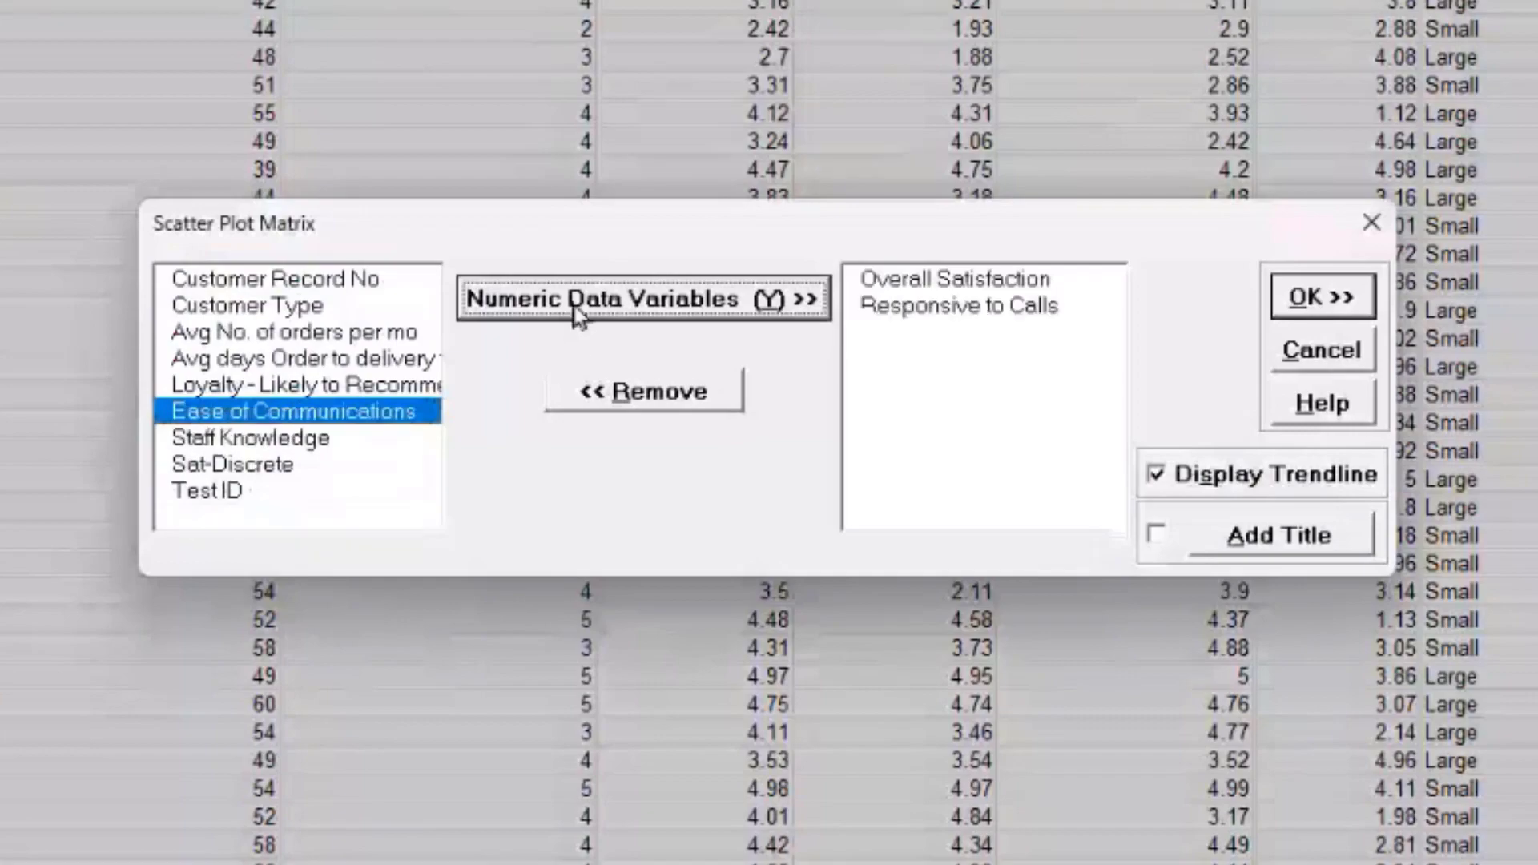
pyautogui.click(579, 313)
pyautogui.click(579, 312)
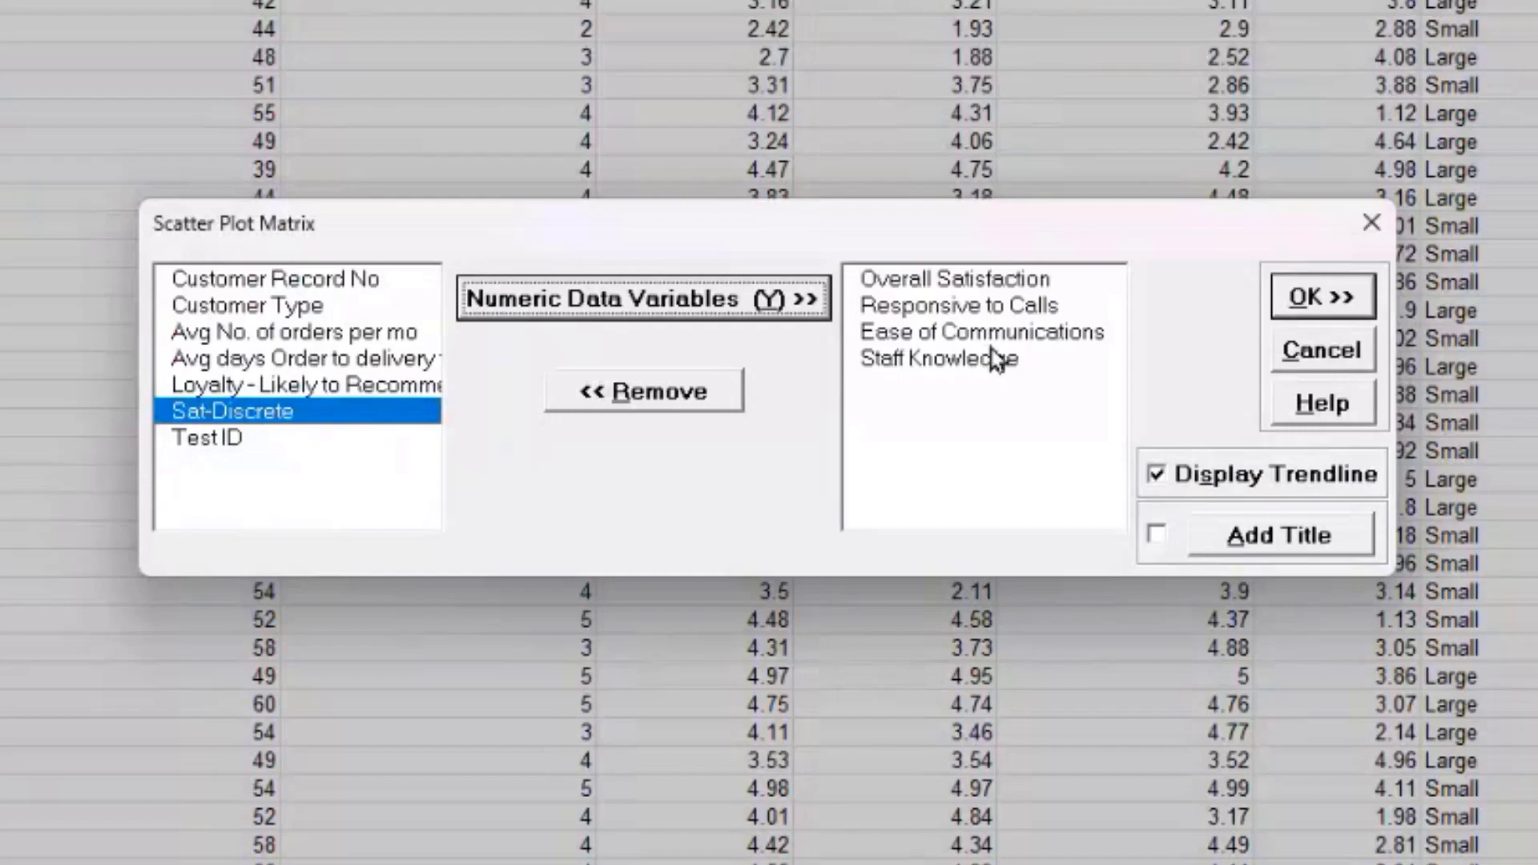
pyautogui.click(1327, 302)
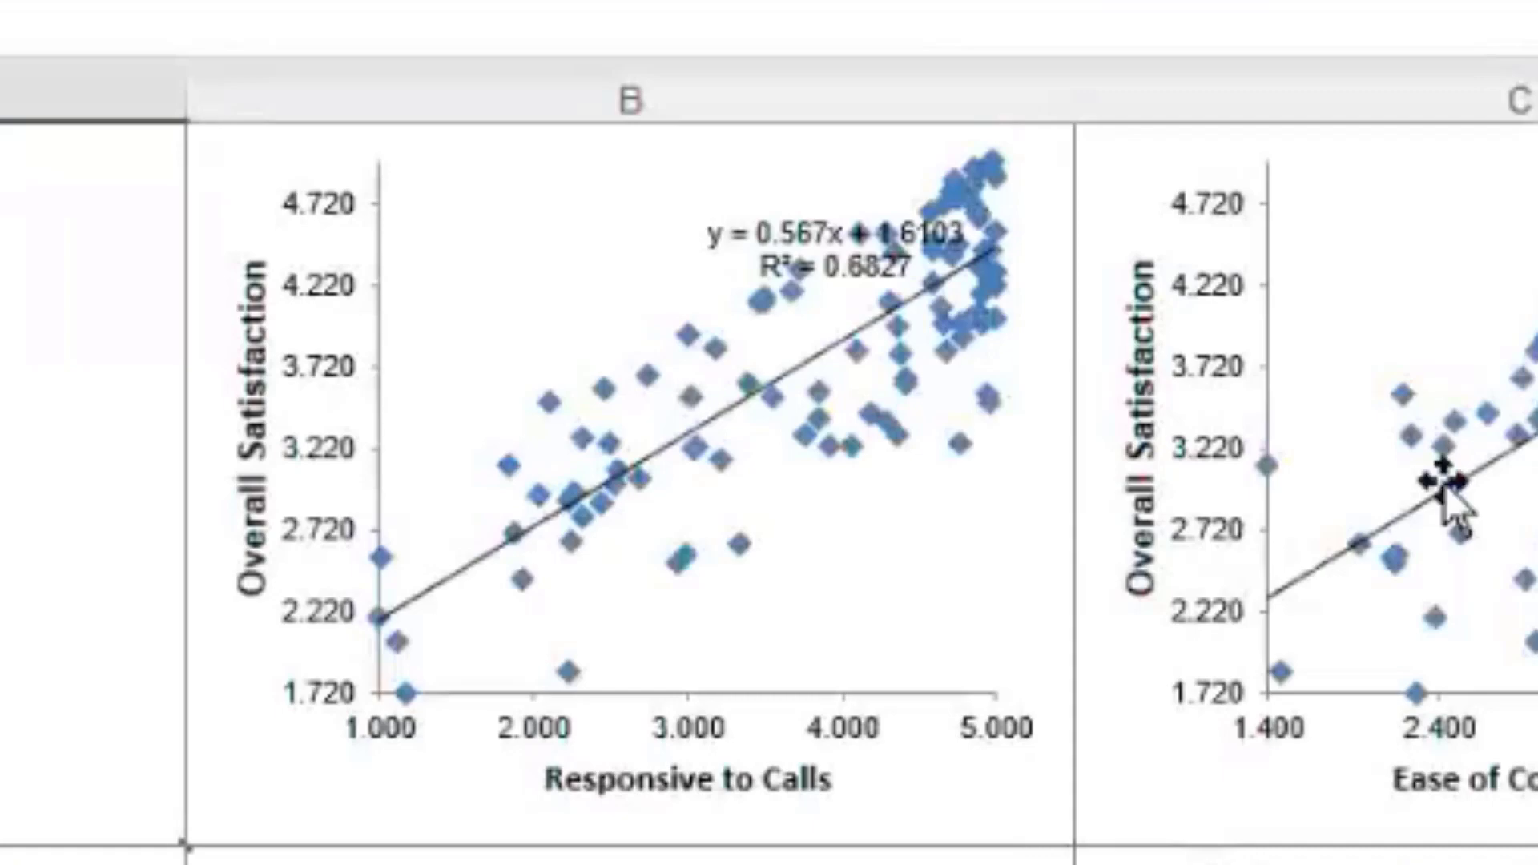
# Step: Reposition trendline equation labels, moving the Staff Knowledge chart's label near its plot bottom
pyautogui.click(1494, 199)
pyautogui.moveTo(1494, 199); pyautogui.dragTo(1494, 200)
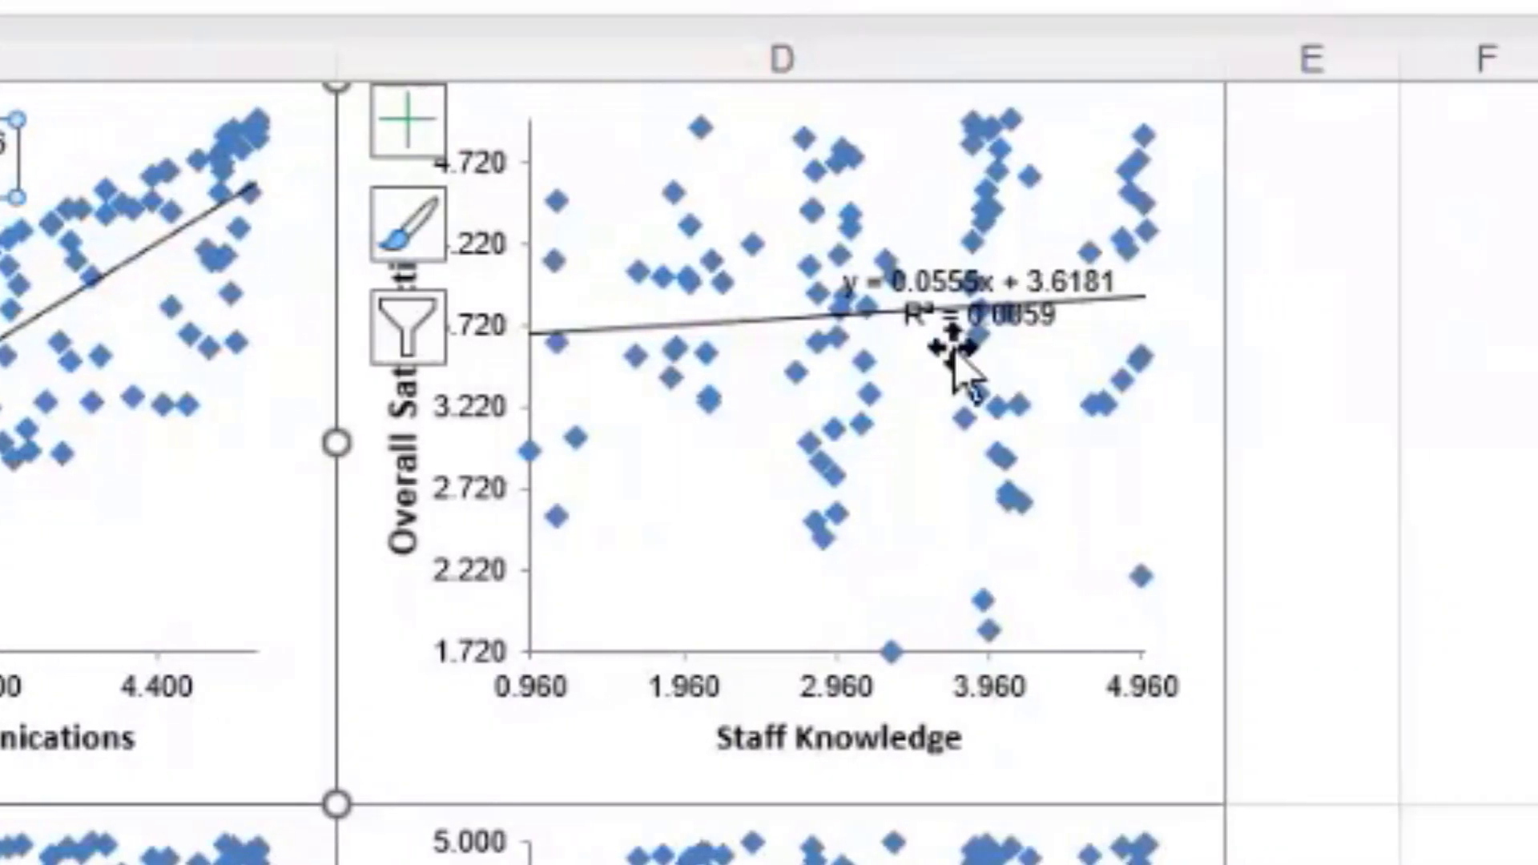
pyautogui.click(958, 359)
pyautogui.click(1016, 332)
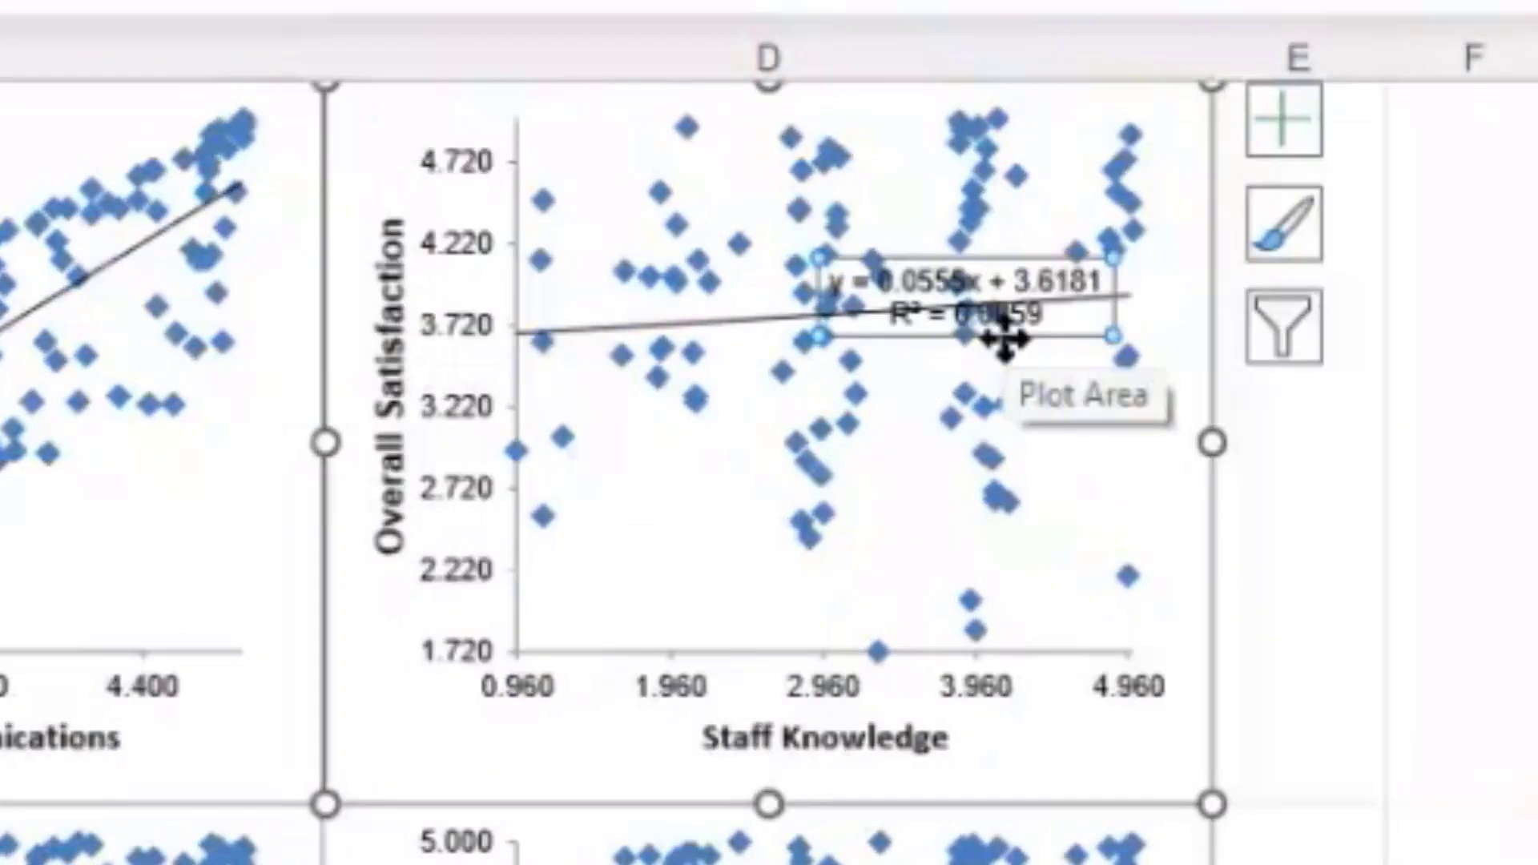
pyautogui.moveTo(1079, 333); pyautogui.dragTo(785, 633)
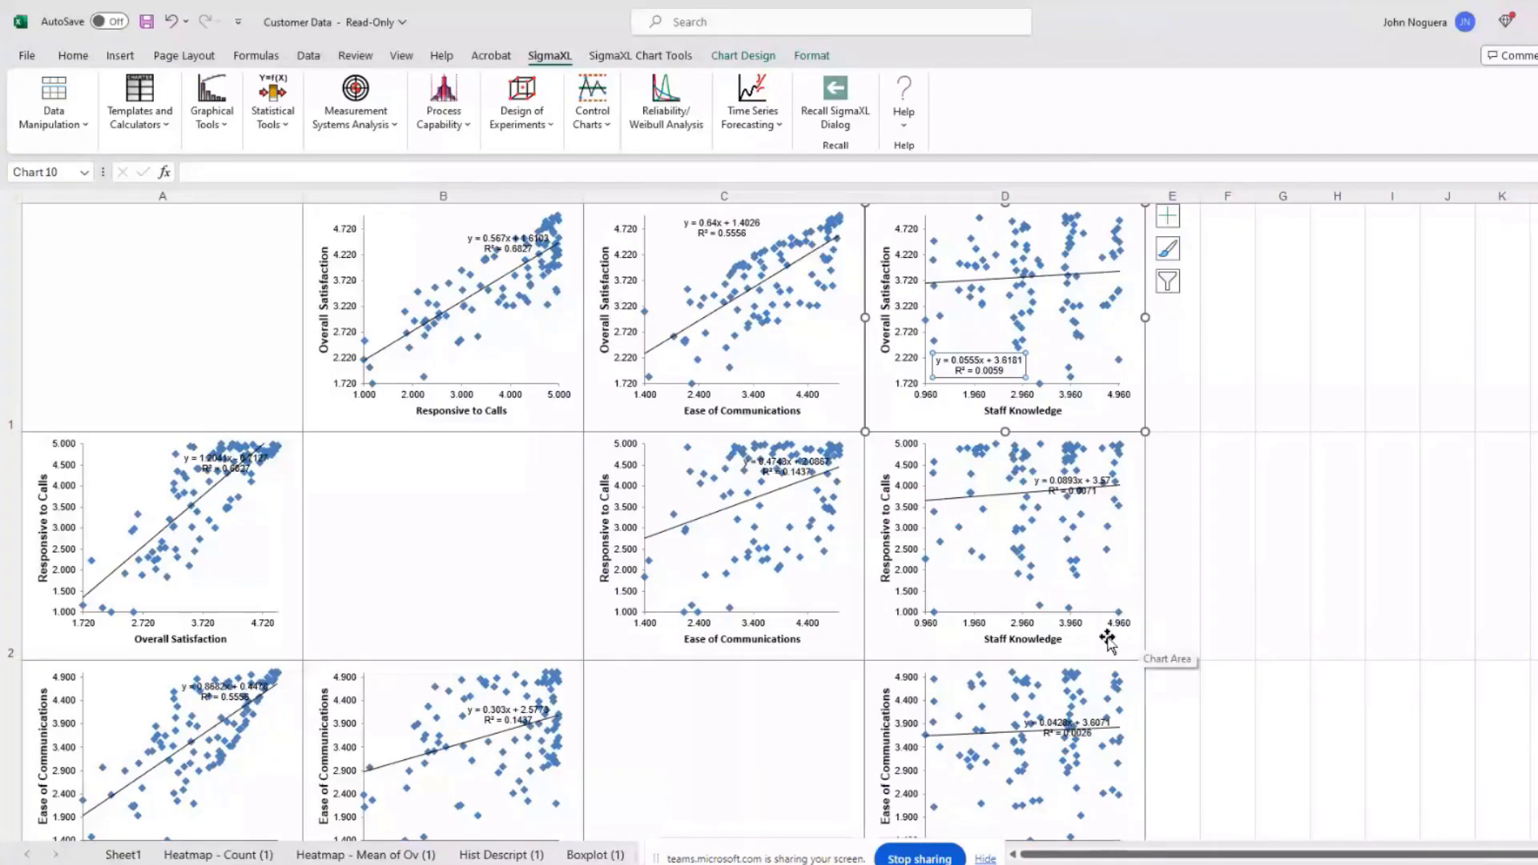
# Step: On Sheet1, set XYZ plot variables: Z Overall Satisfaction, Y Responsive to Calls, X Ease of Communications
pyautogui.click(122, 856)
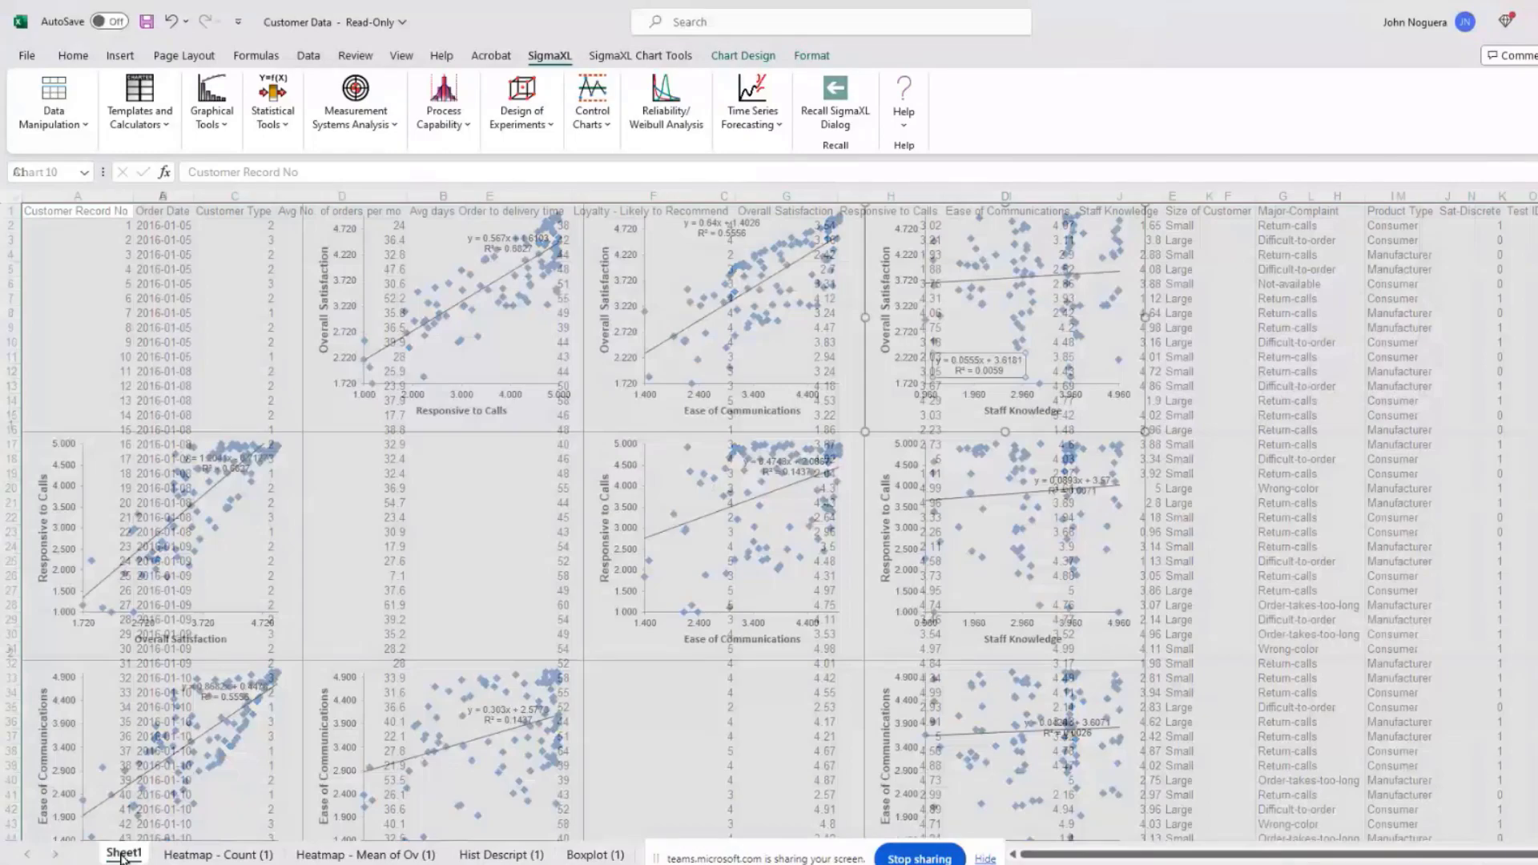
pyautogui.click(211, 104)
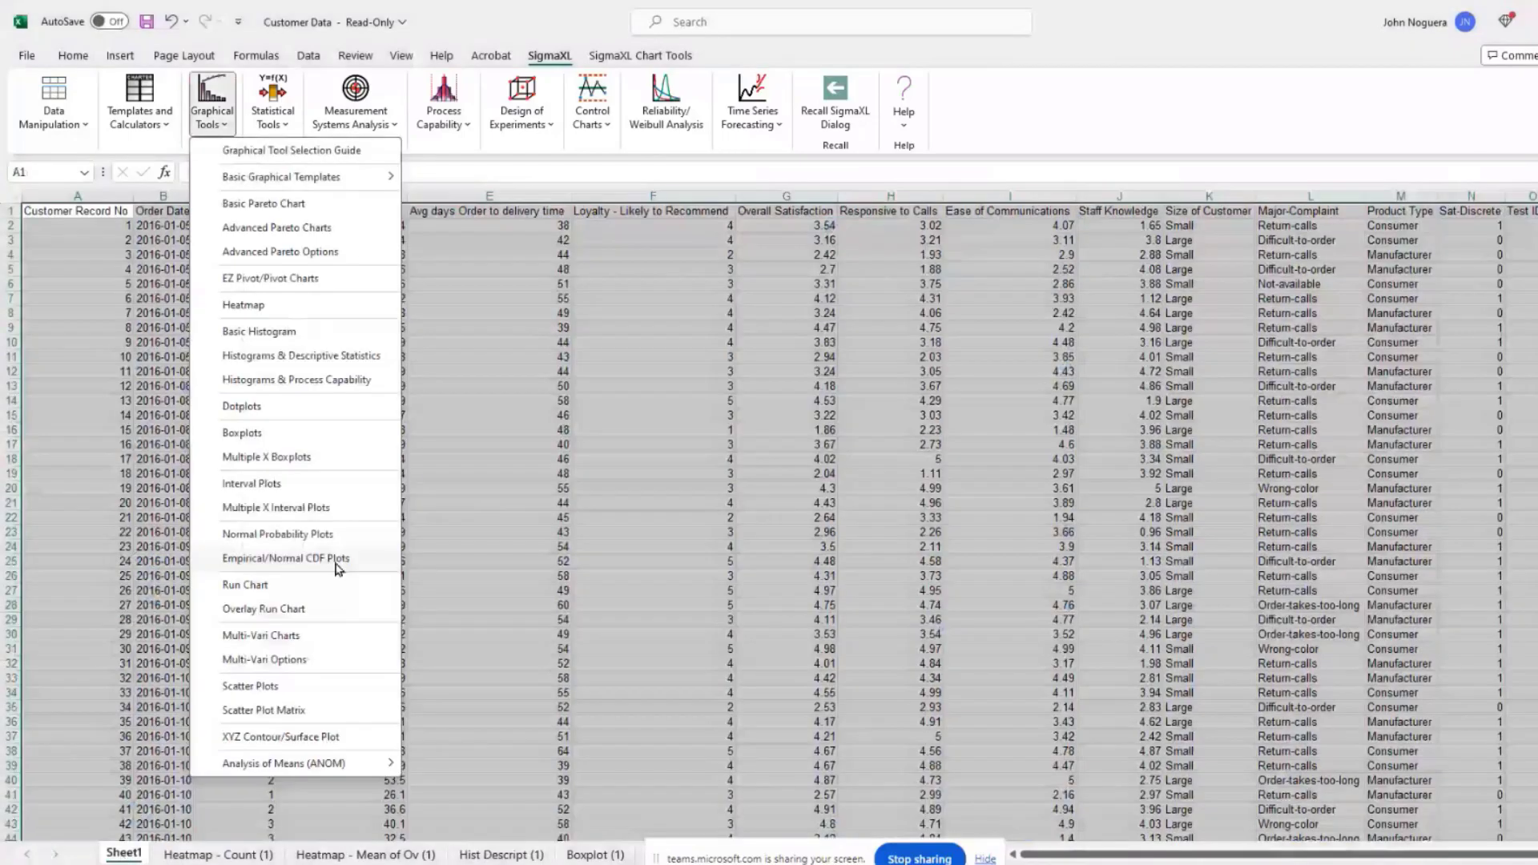
pyautogui.click(280, 736)
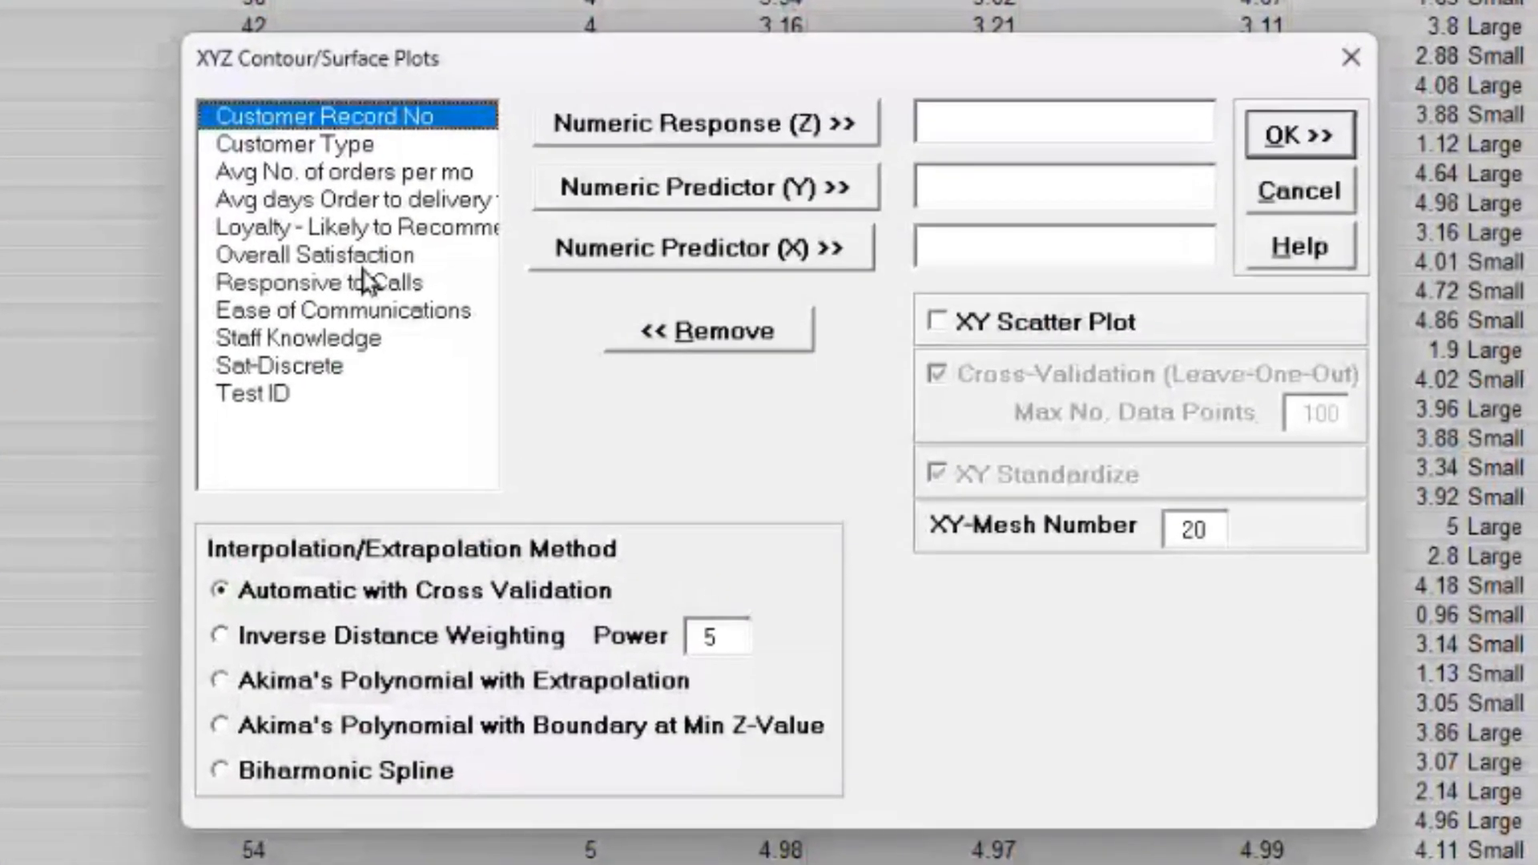
pyautogui.doubleClick(350, 267)
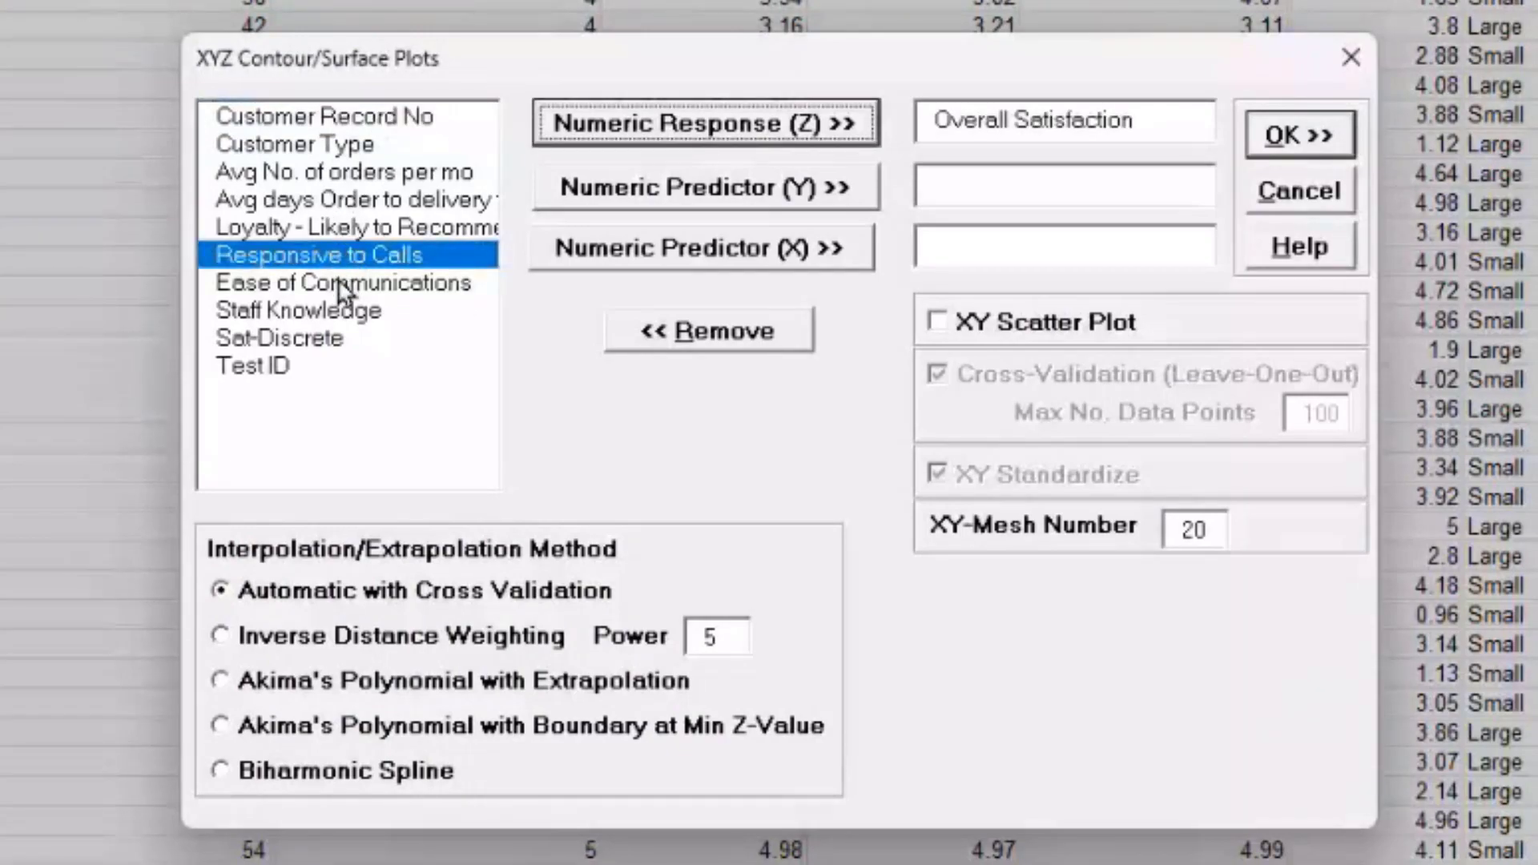
pyautogui.click(666, 203)
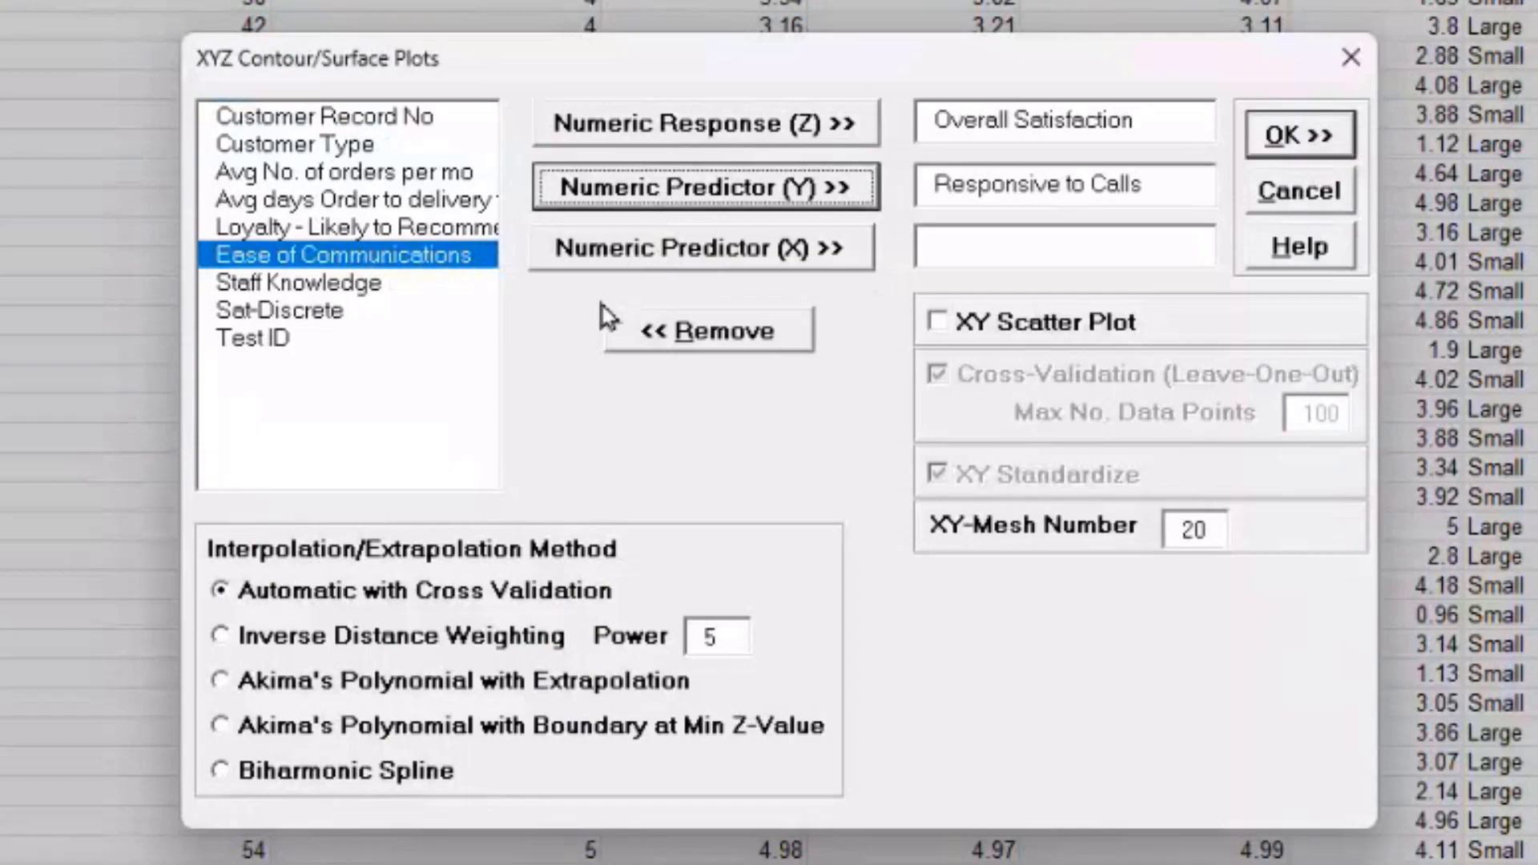
pyautogui.click(633, 255)
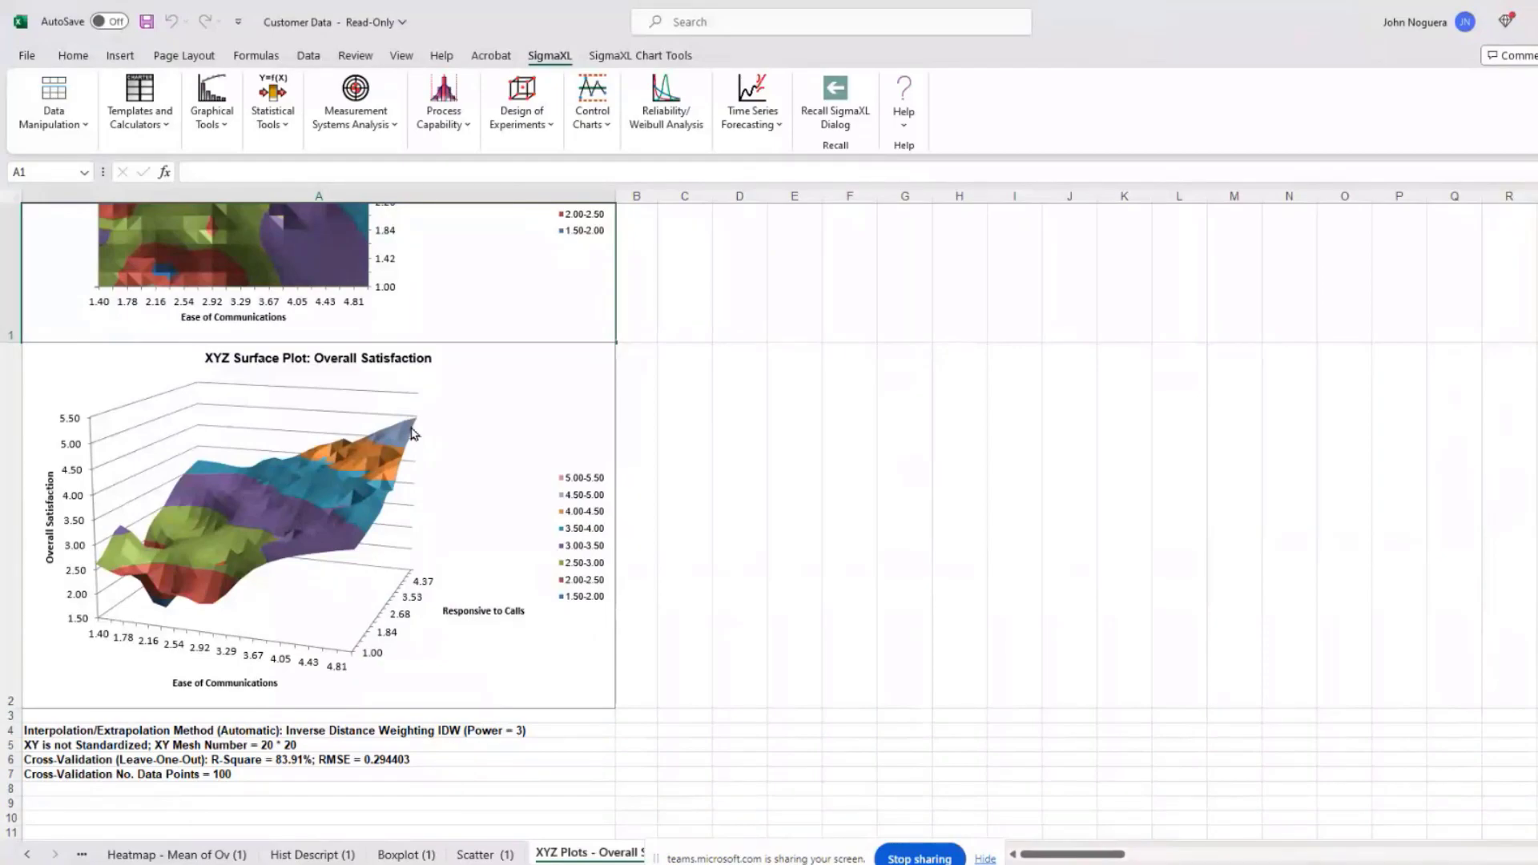
# Step: Select the 3-D surface plot of Overall Satisfaction on the new XYZ Plots sheet
pyautogui.click(547, 669)
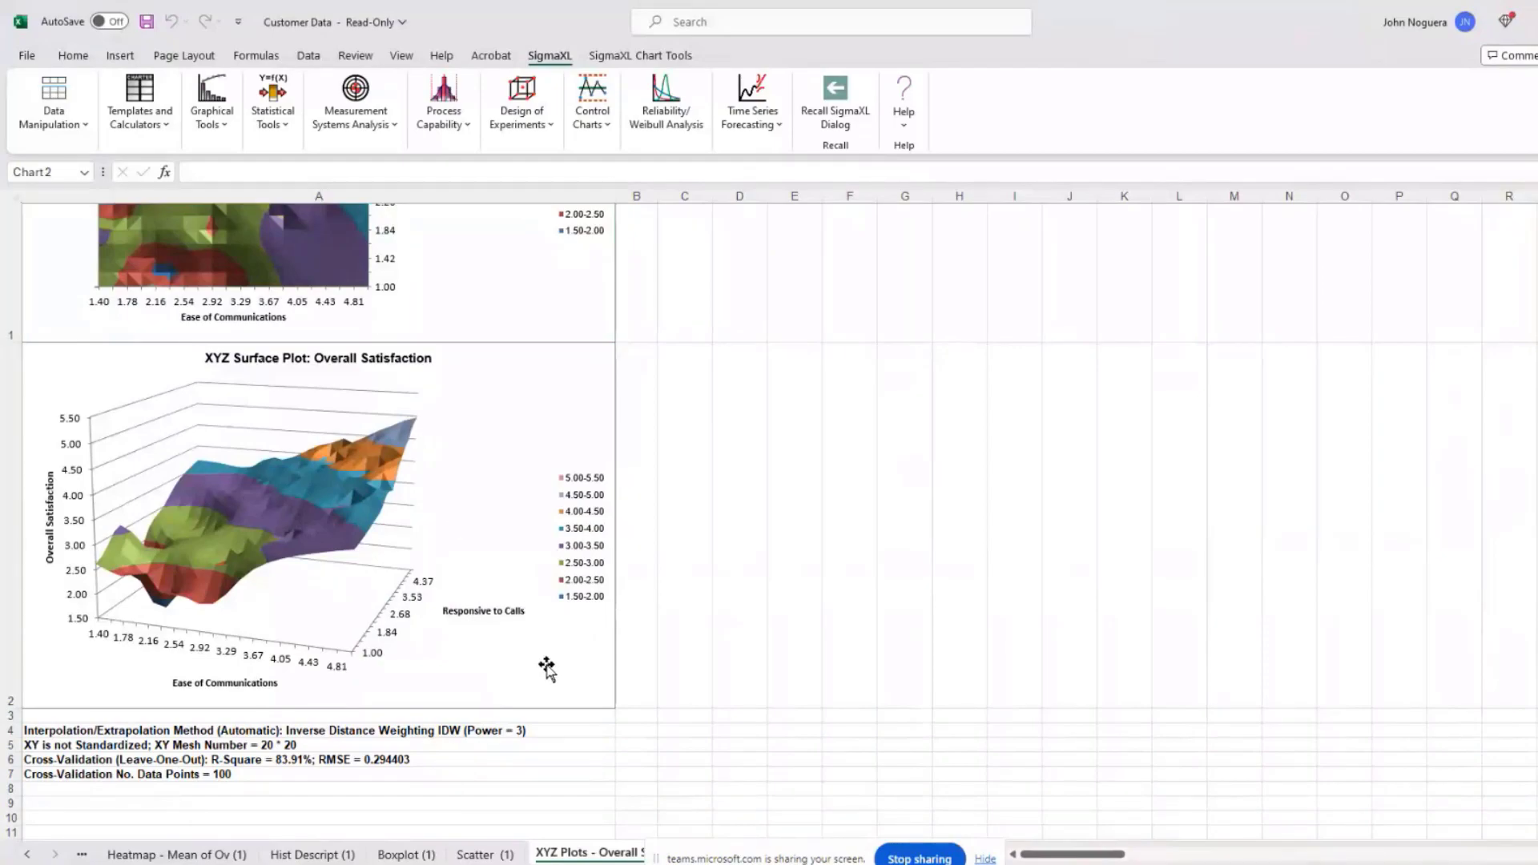
# Step: Set the surface chart's 3-D X Rotation to 0° in Format Chart Area
pyautogui.rightClick(548, 669)
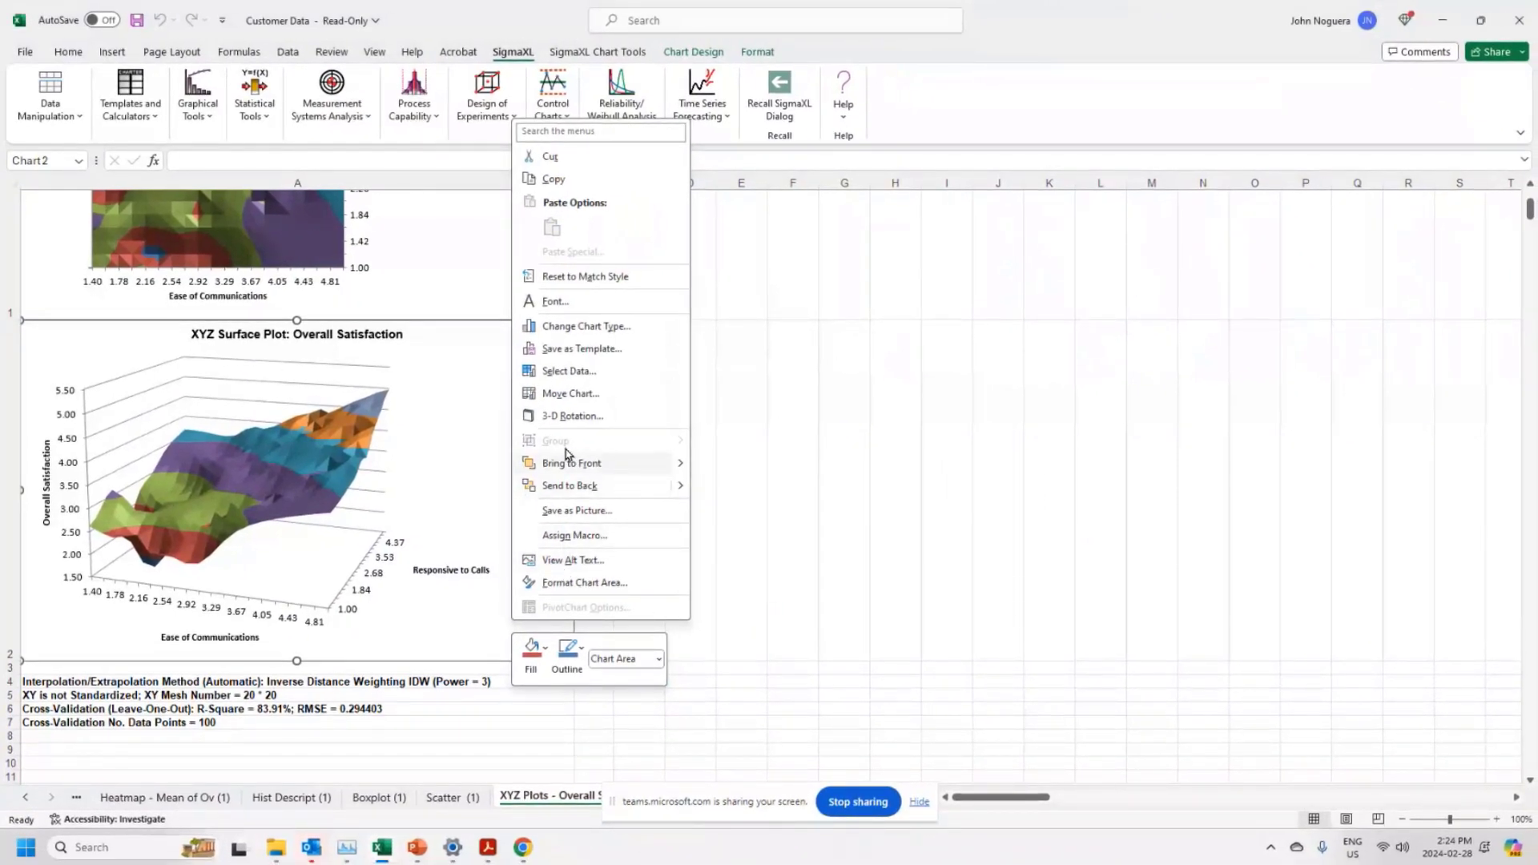
pyautogui.click(608, 416)
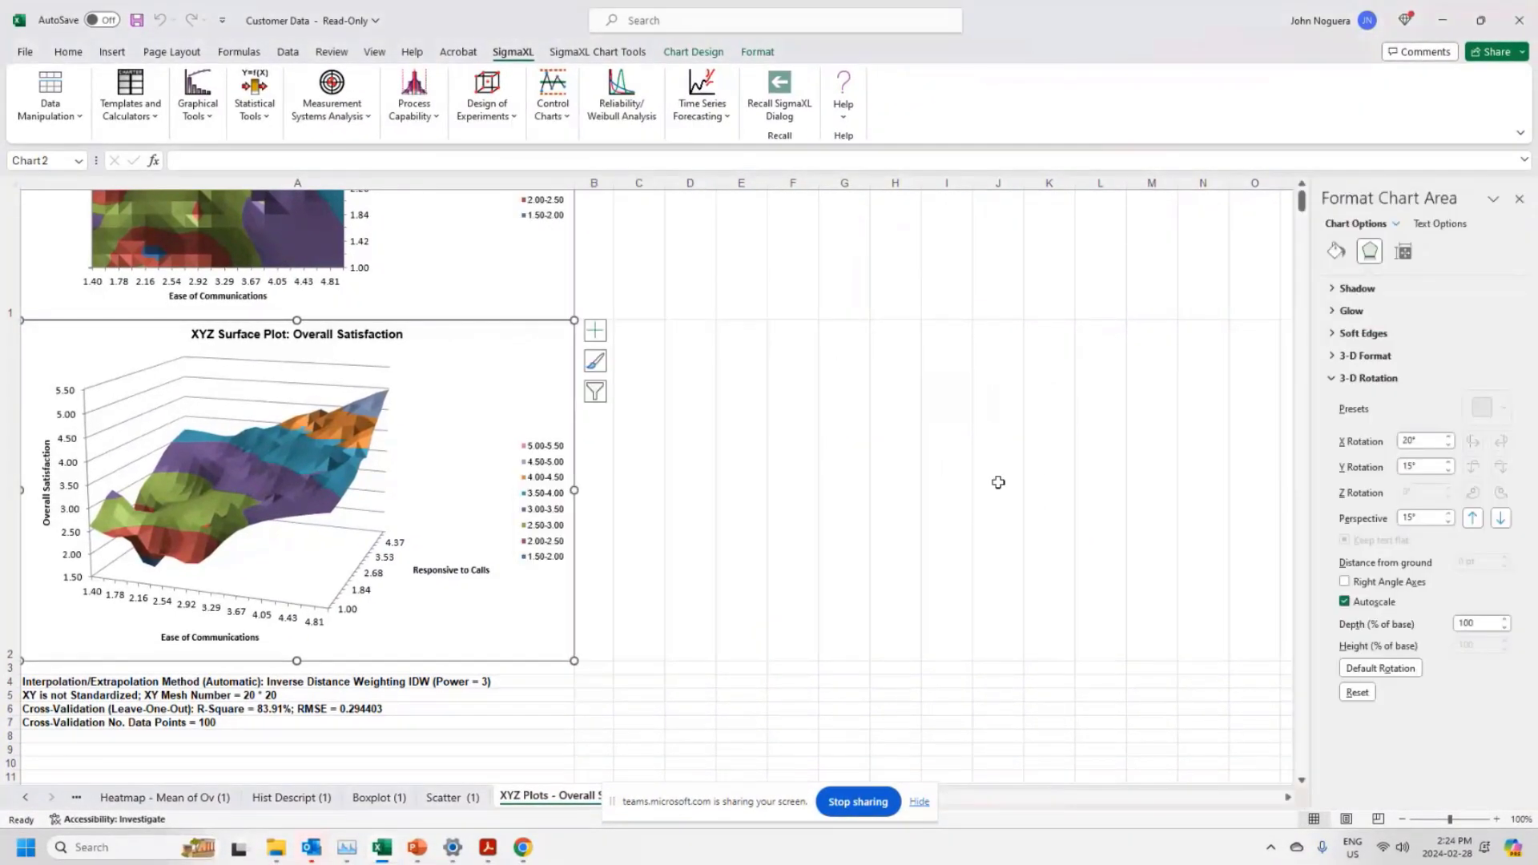
pyautogui.click(1448, 437)
pyautogui.click(1450, 445)
pyautogui.click(1450, 445)
pyautogui.click(1449, 446)
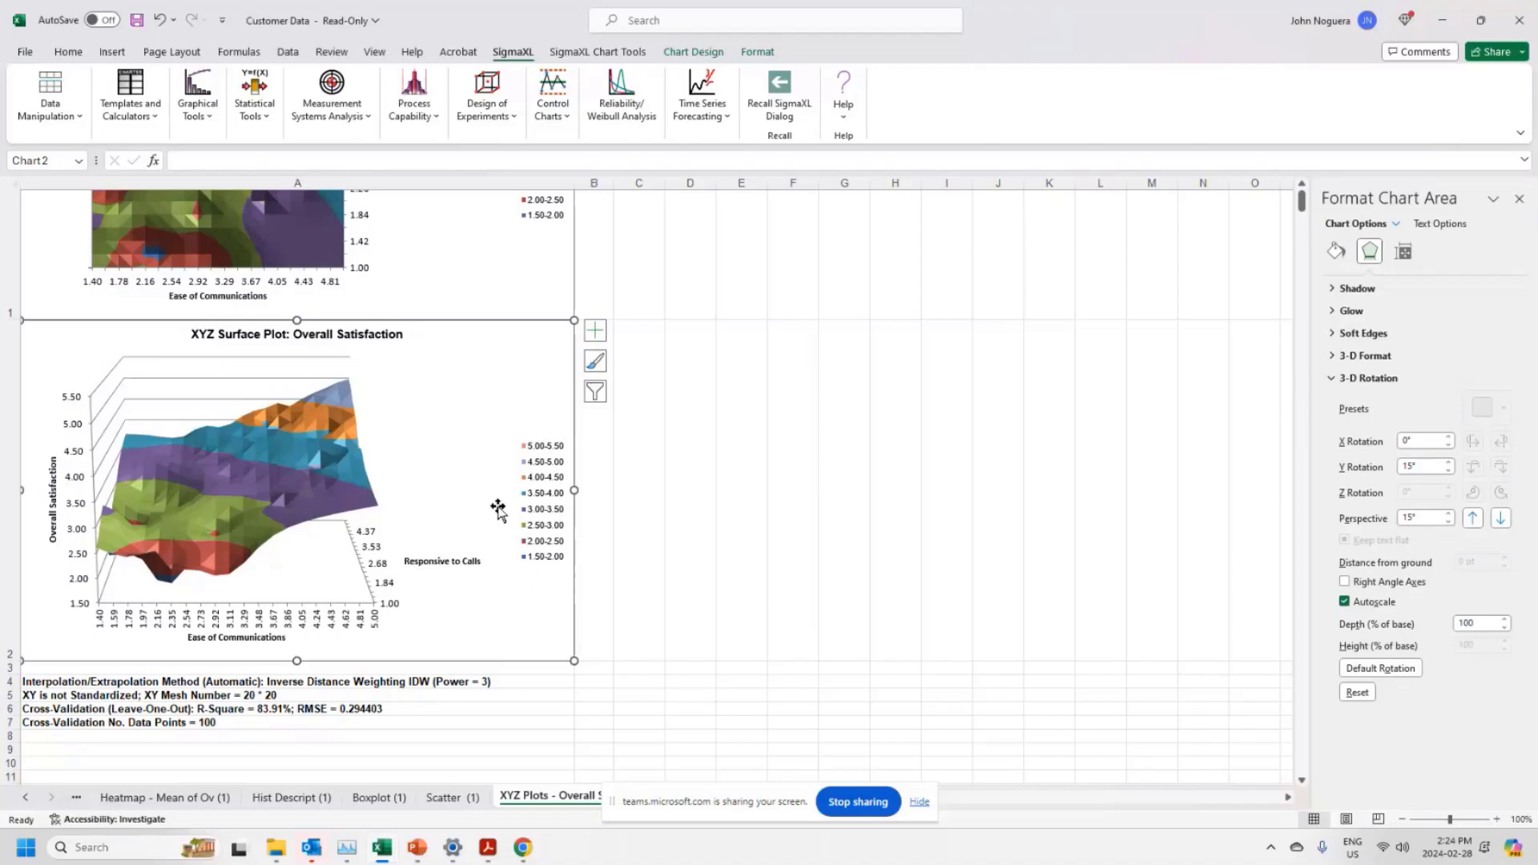
pyautogui.scroll(3, 766, 476)
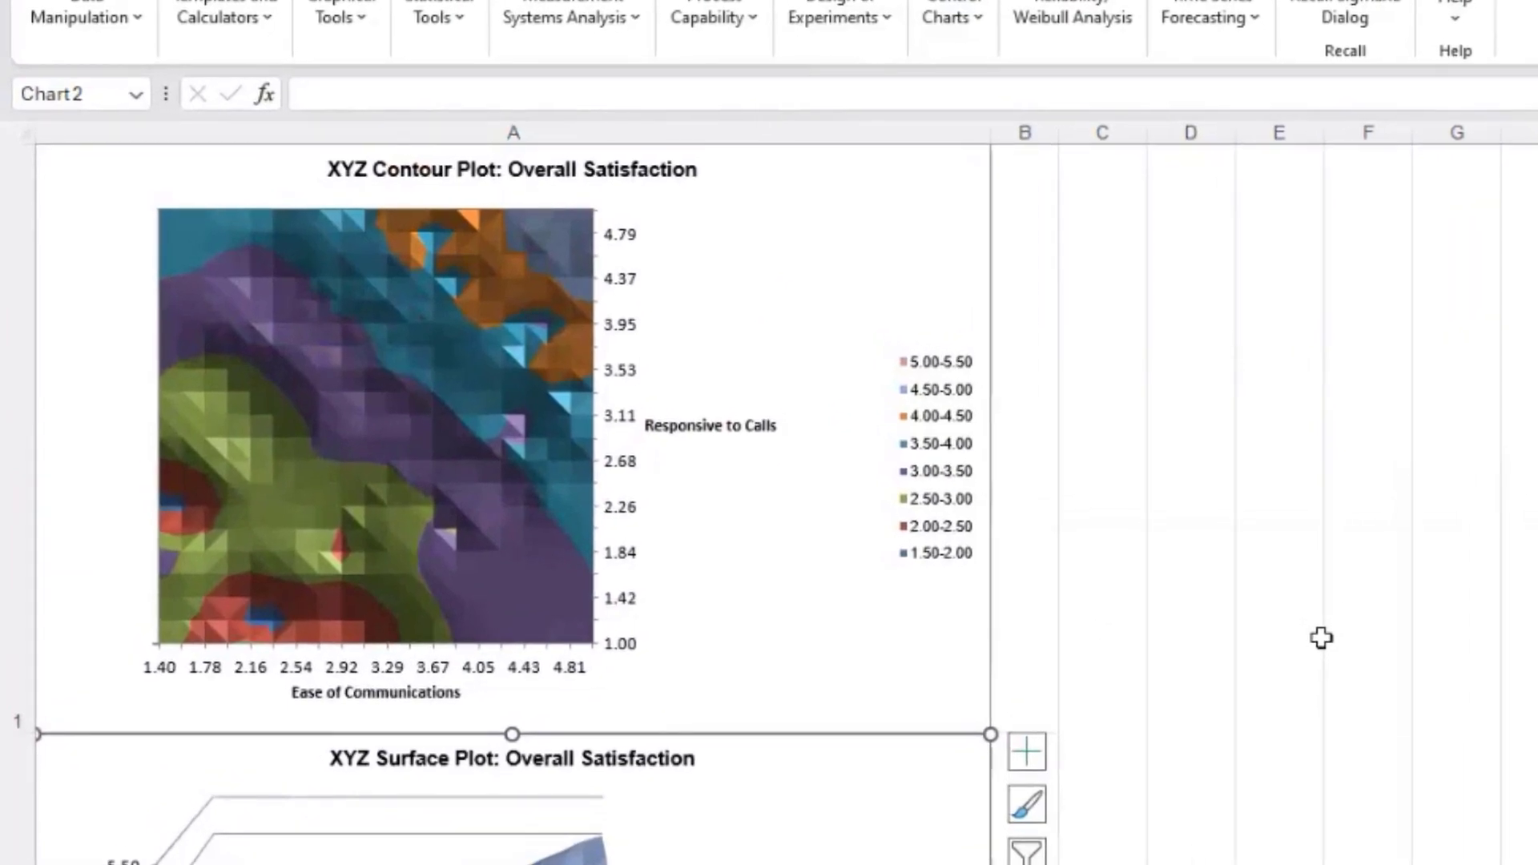
# Step: Scroll down through the contour and surface plots, then bring up the Activate sheet list
pyautogui.scroll(-3, 1322, 638)
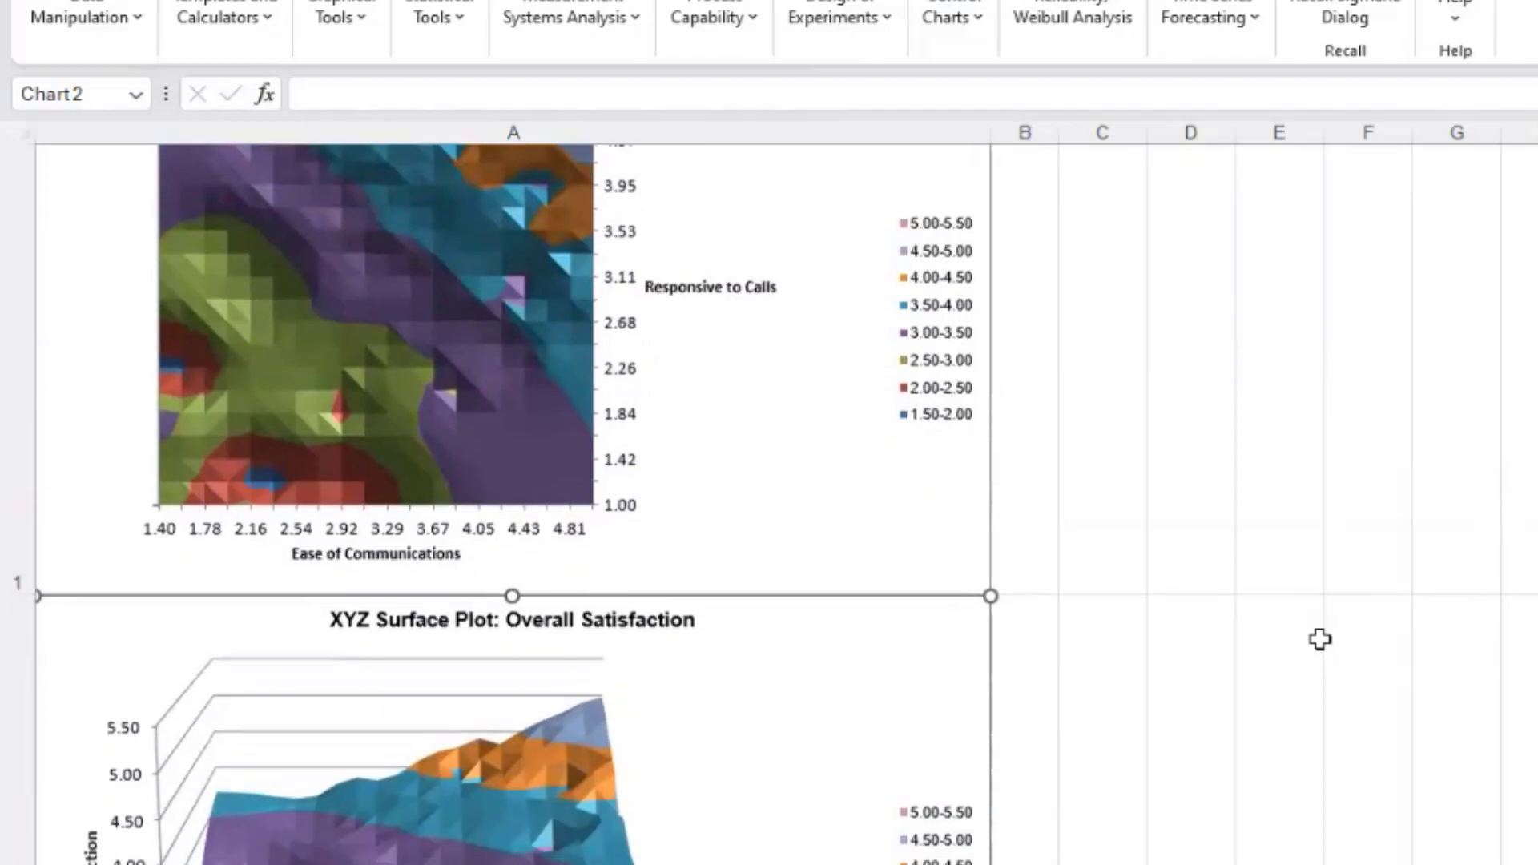
pyautogui.scroll(-6, 1321, 641)
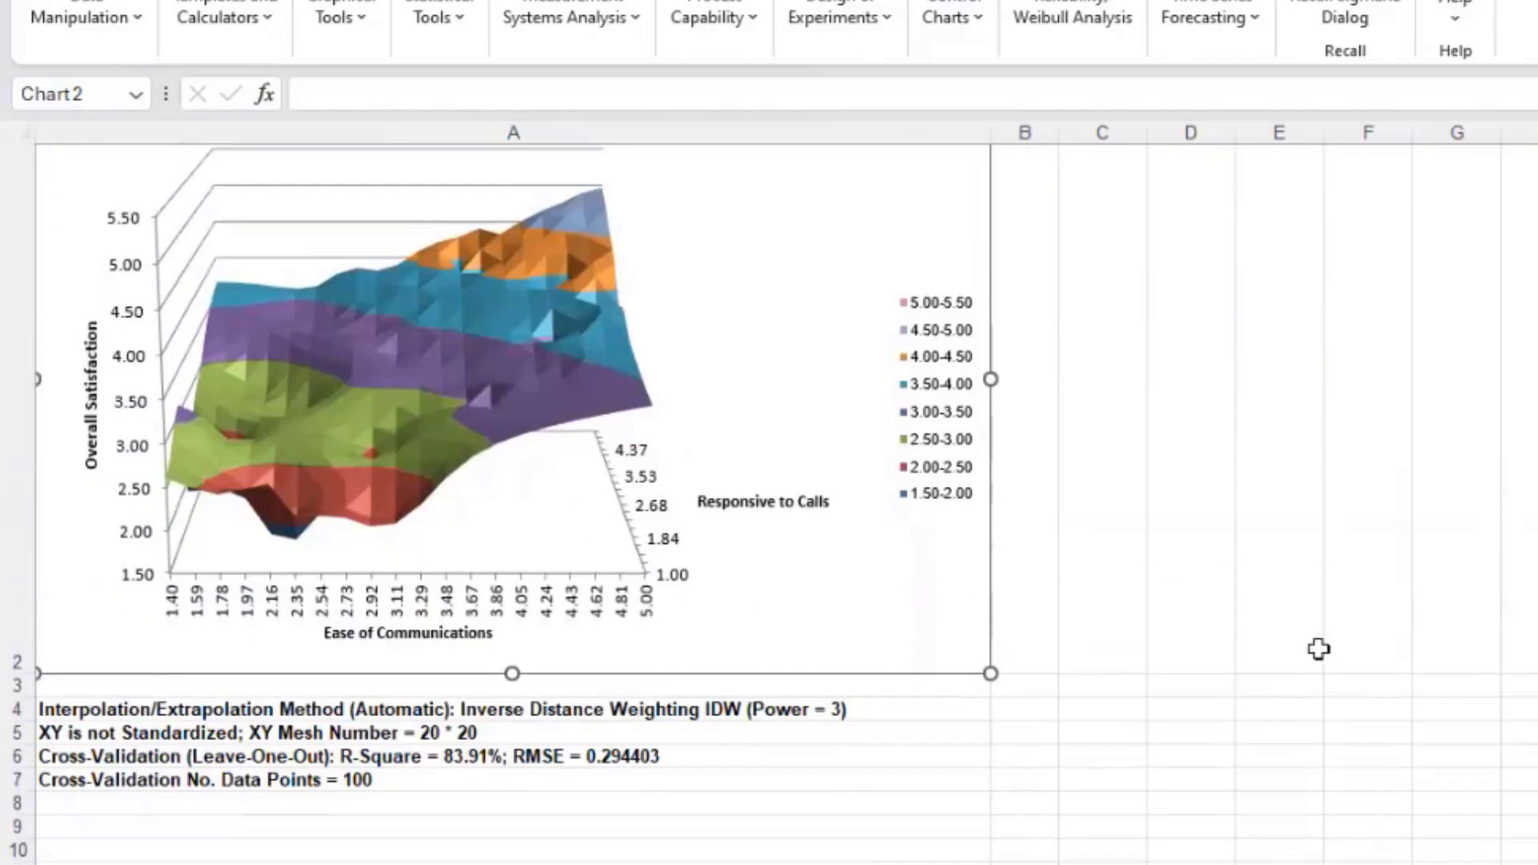
pyautogui.scroll(-1, 1317, 651)
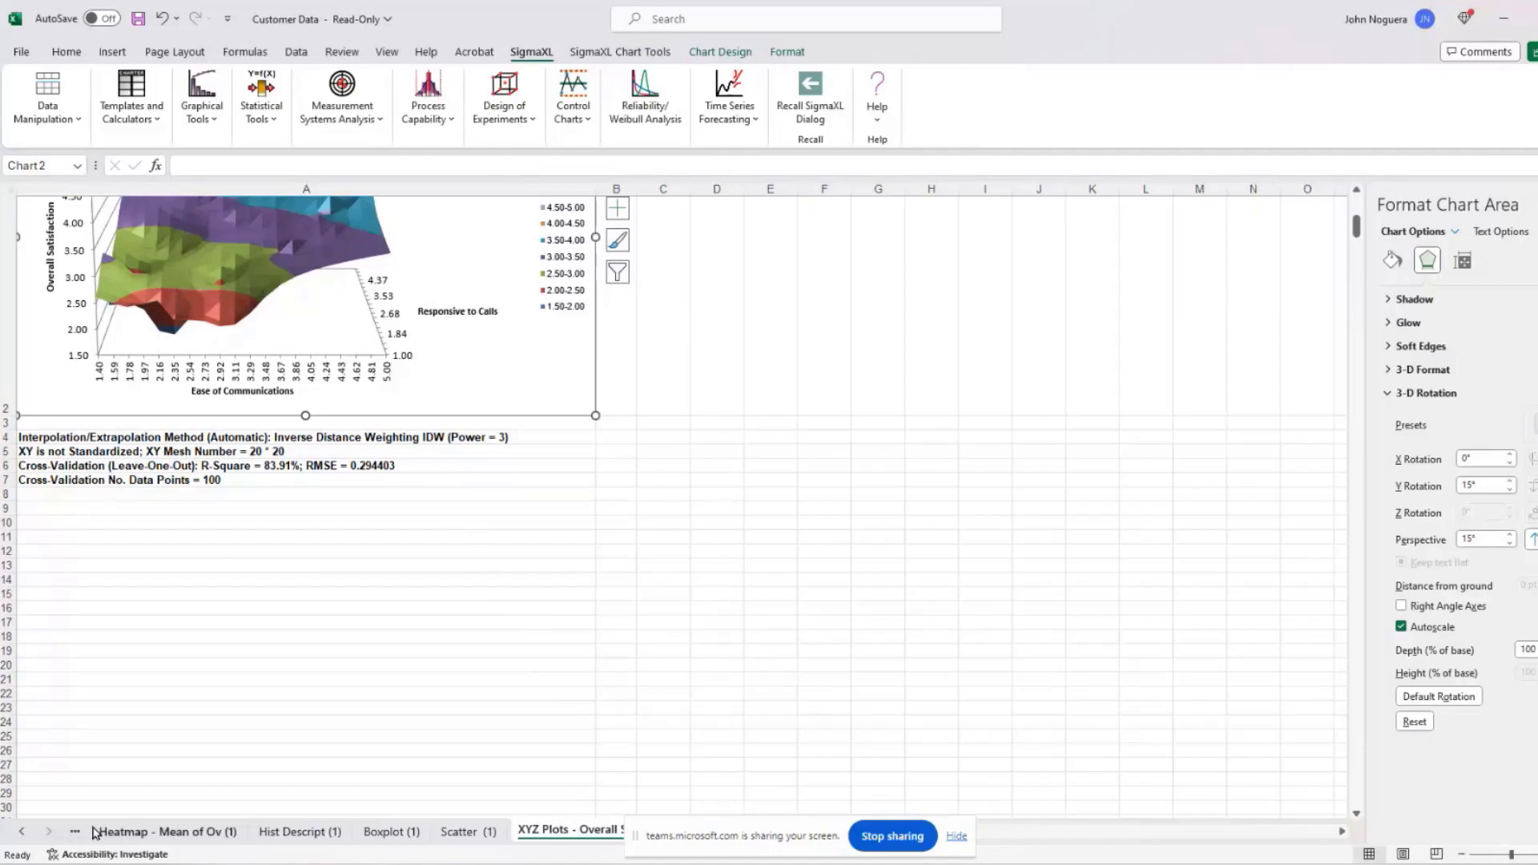
pyautogui.rightClick(26, 836)
# Step: Switch to Sheet1 and launch ANOM Normal One-Way, advancing past the data range to variable selection
pyautogui.click(30, 609)
pyautogui.doubleClick(29, 609)
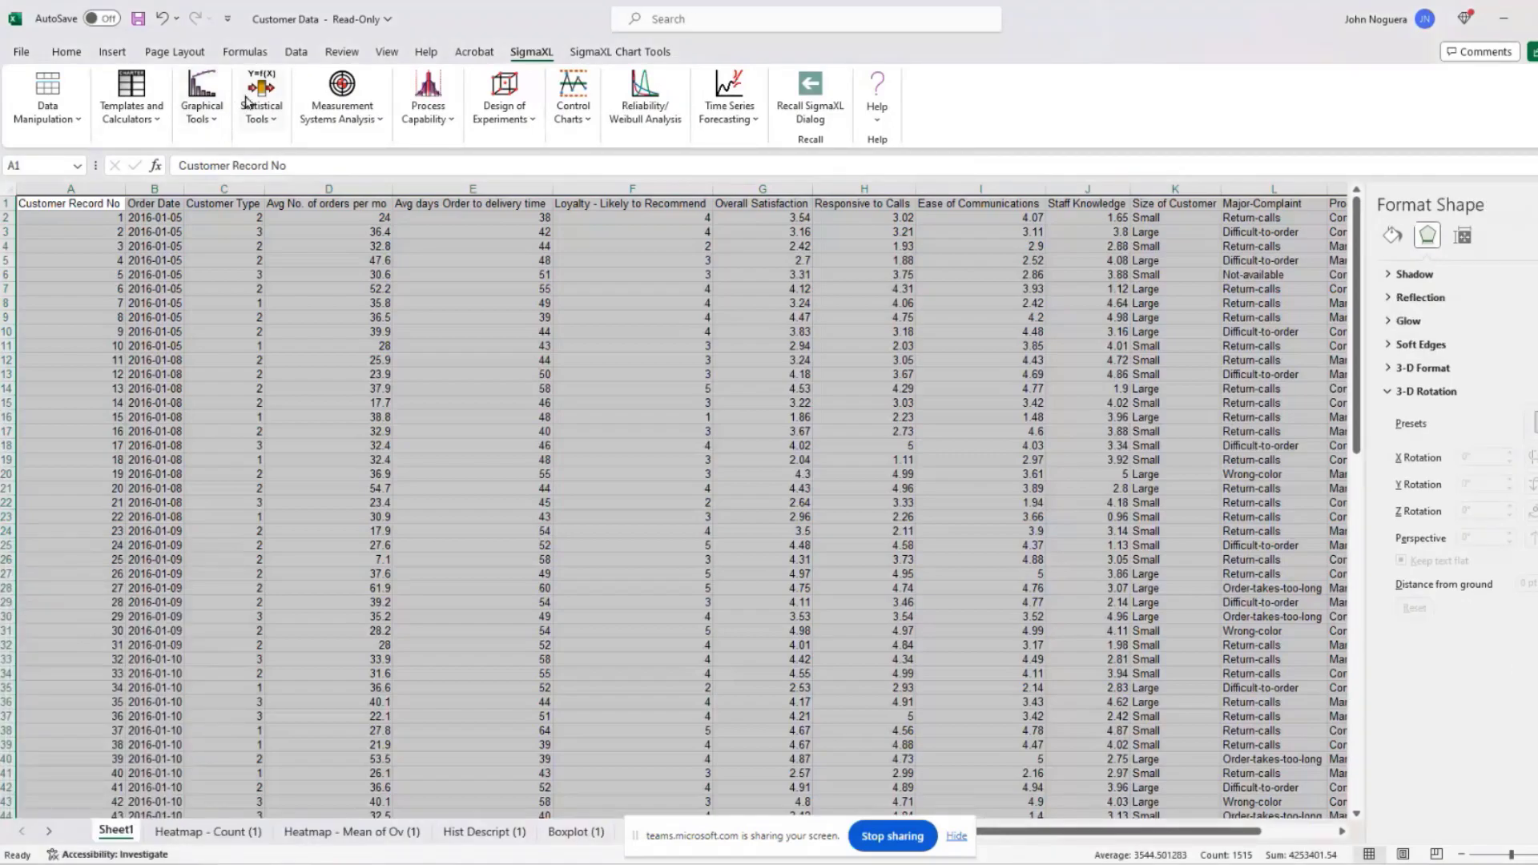
pyautogui.click(206, 112)
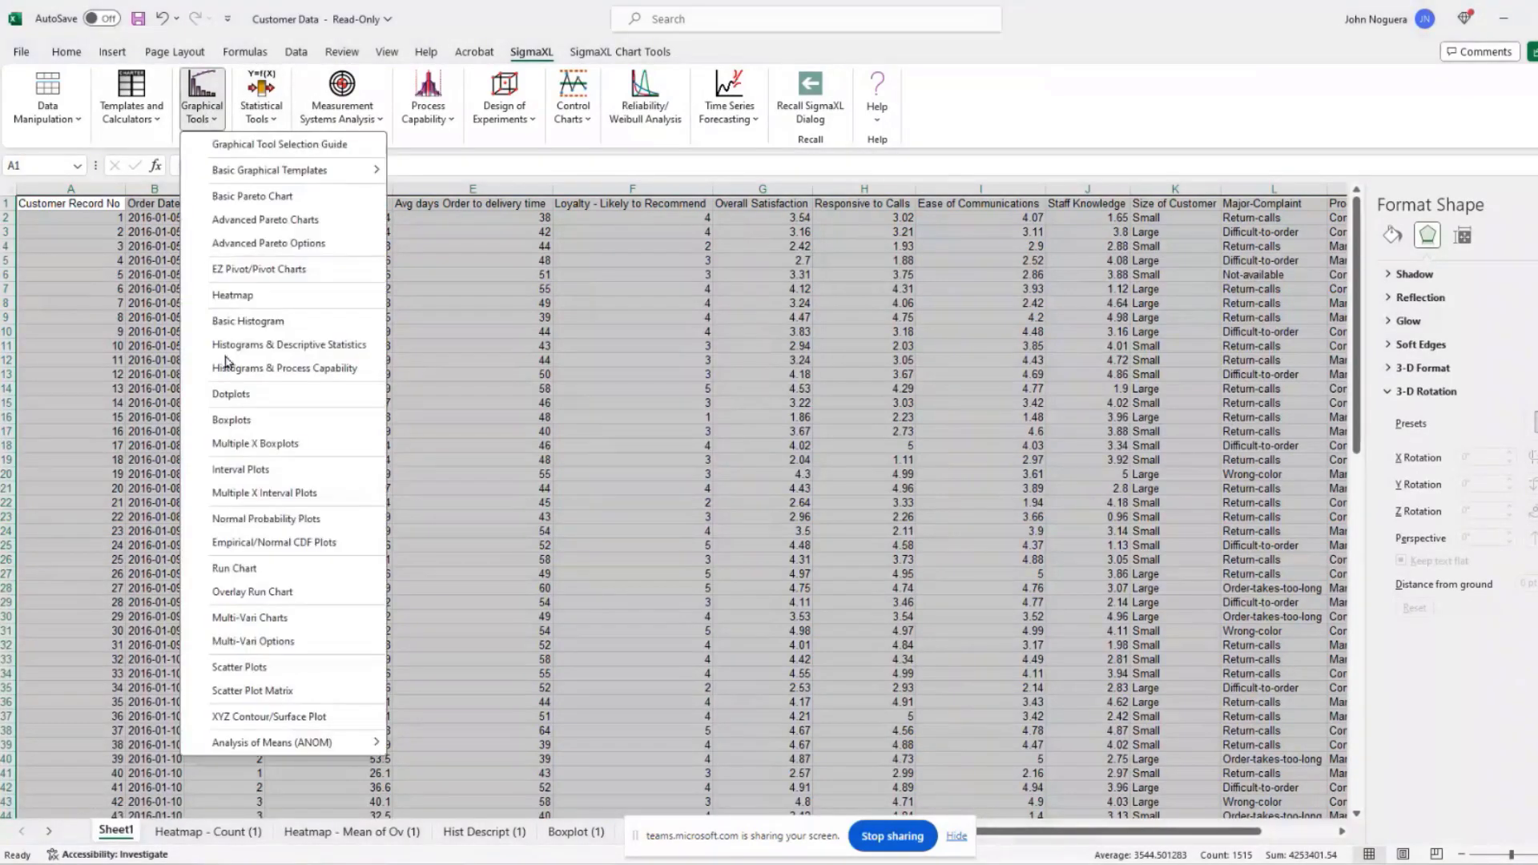
pyautogui.moveTo(263, 745)
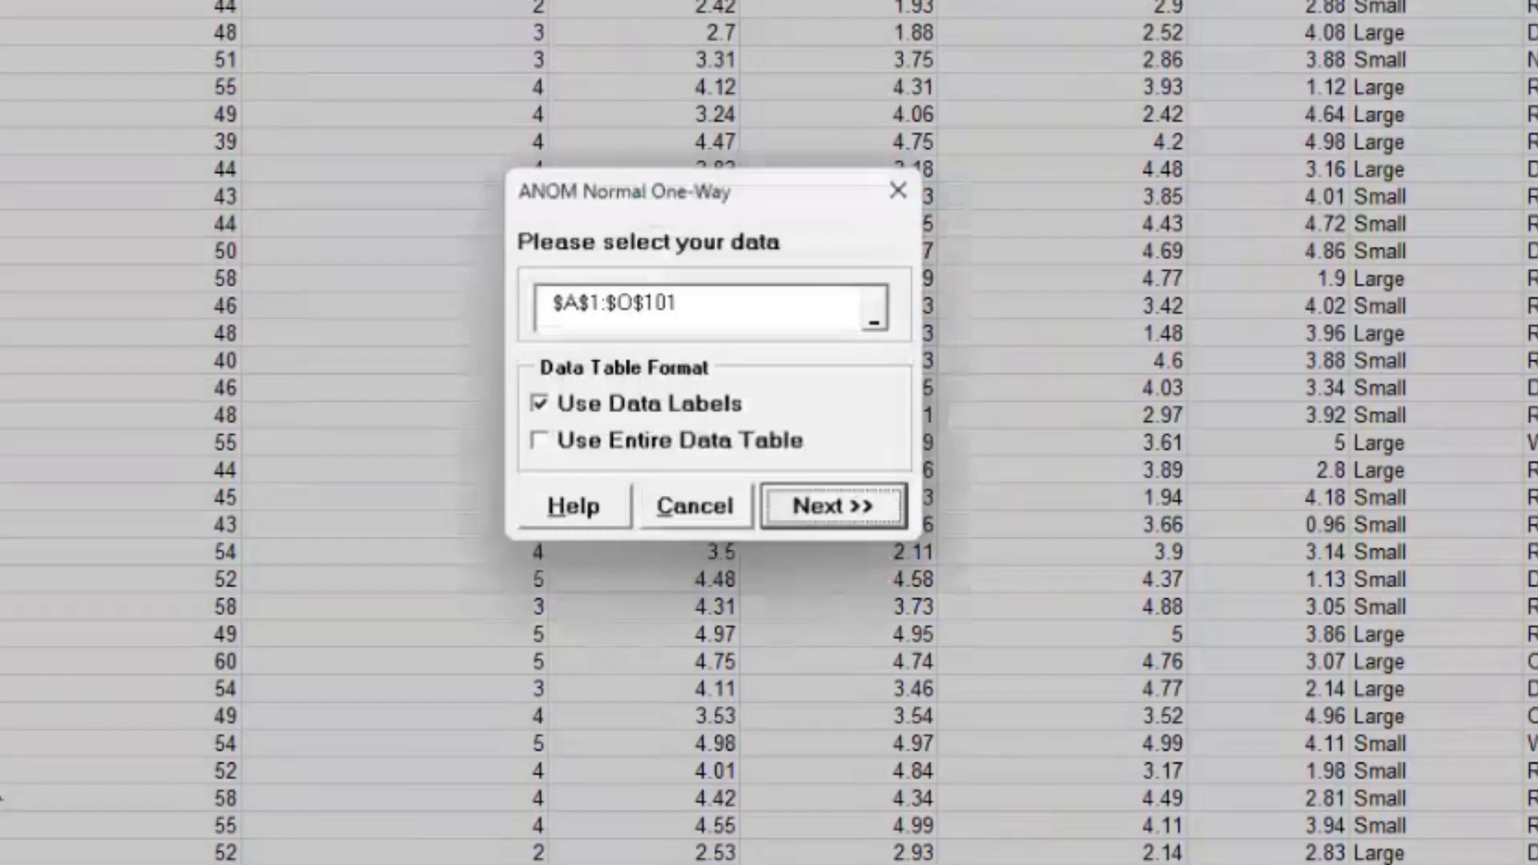
pyautogui.click(813, 519)
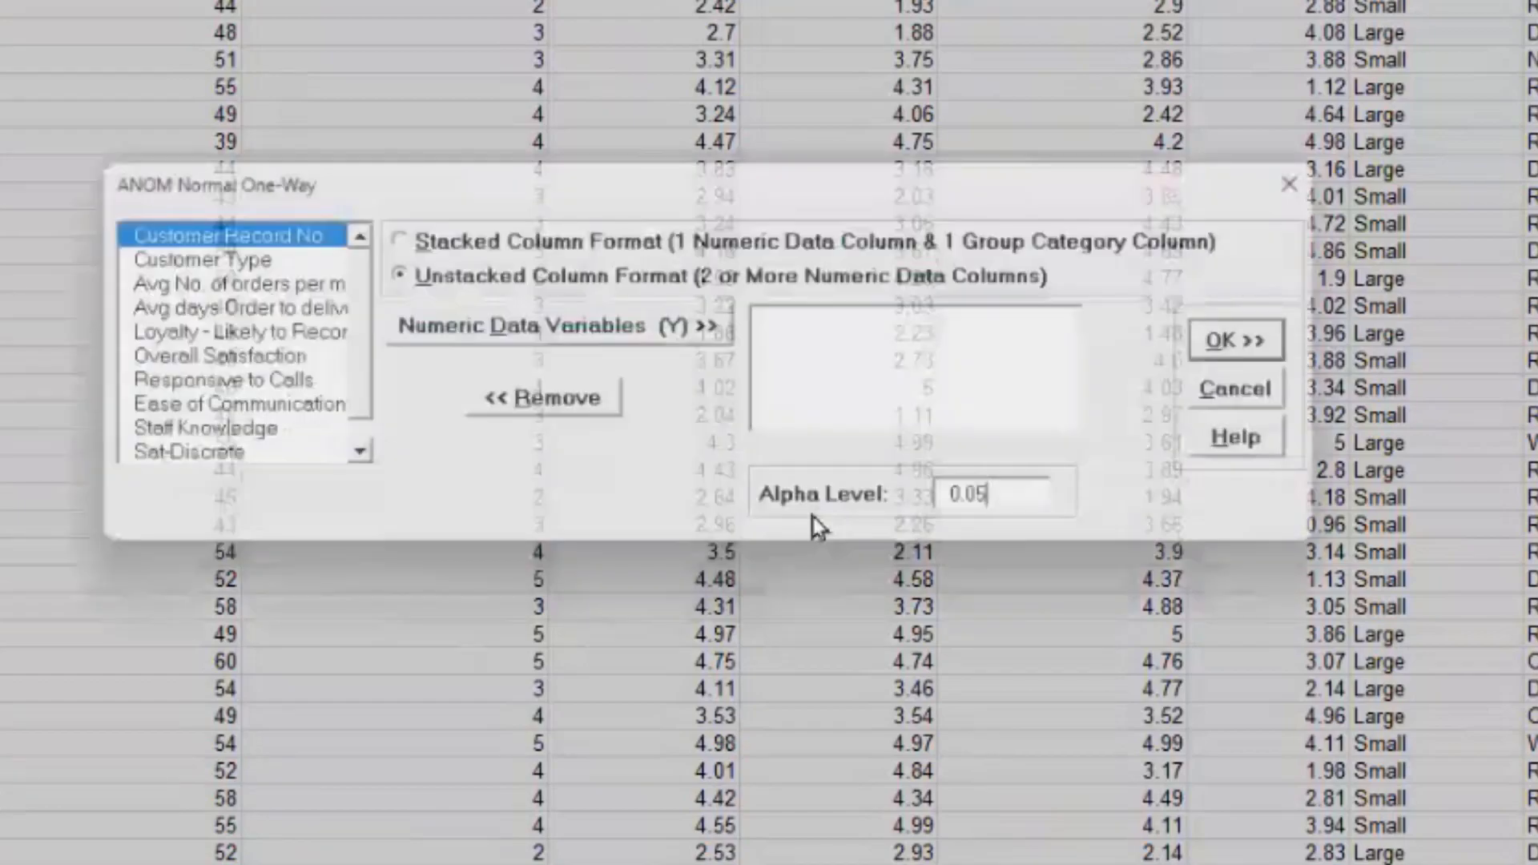
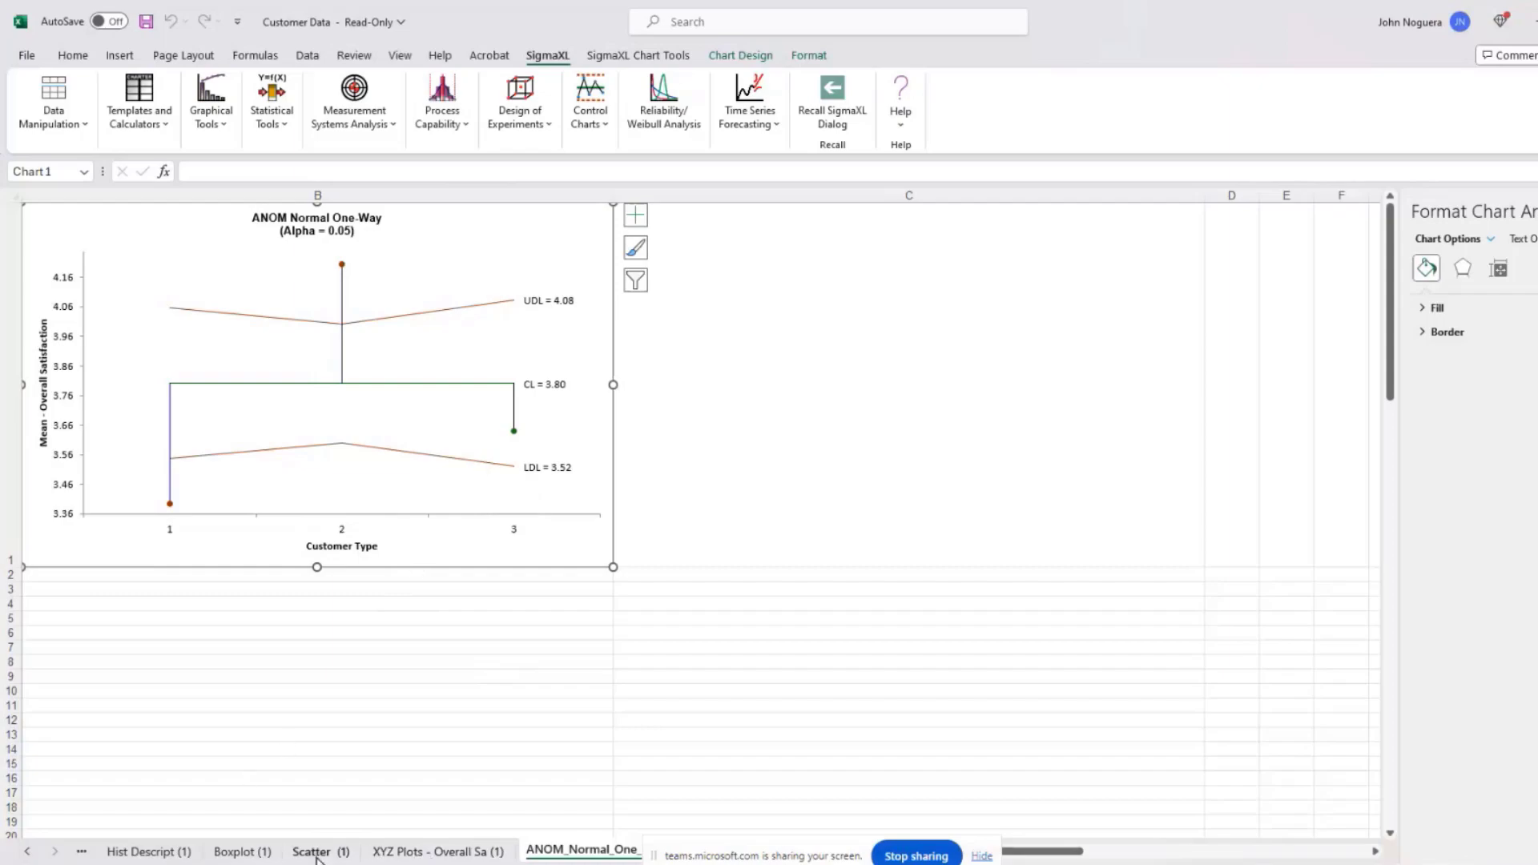
# Step: Open the Activate list of workbook sheets from the sheet navigation arrows
pyautogui.rightClick(27, 851)
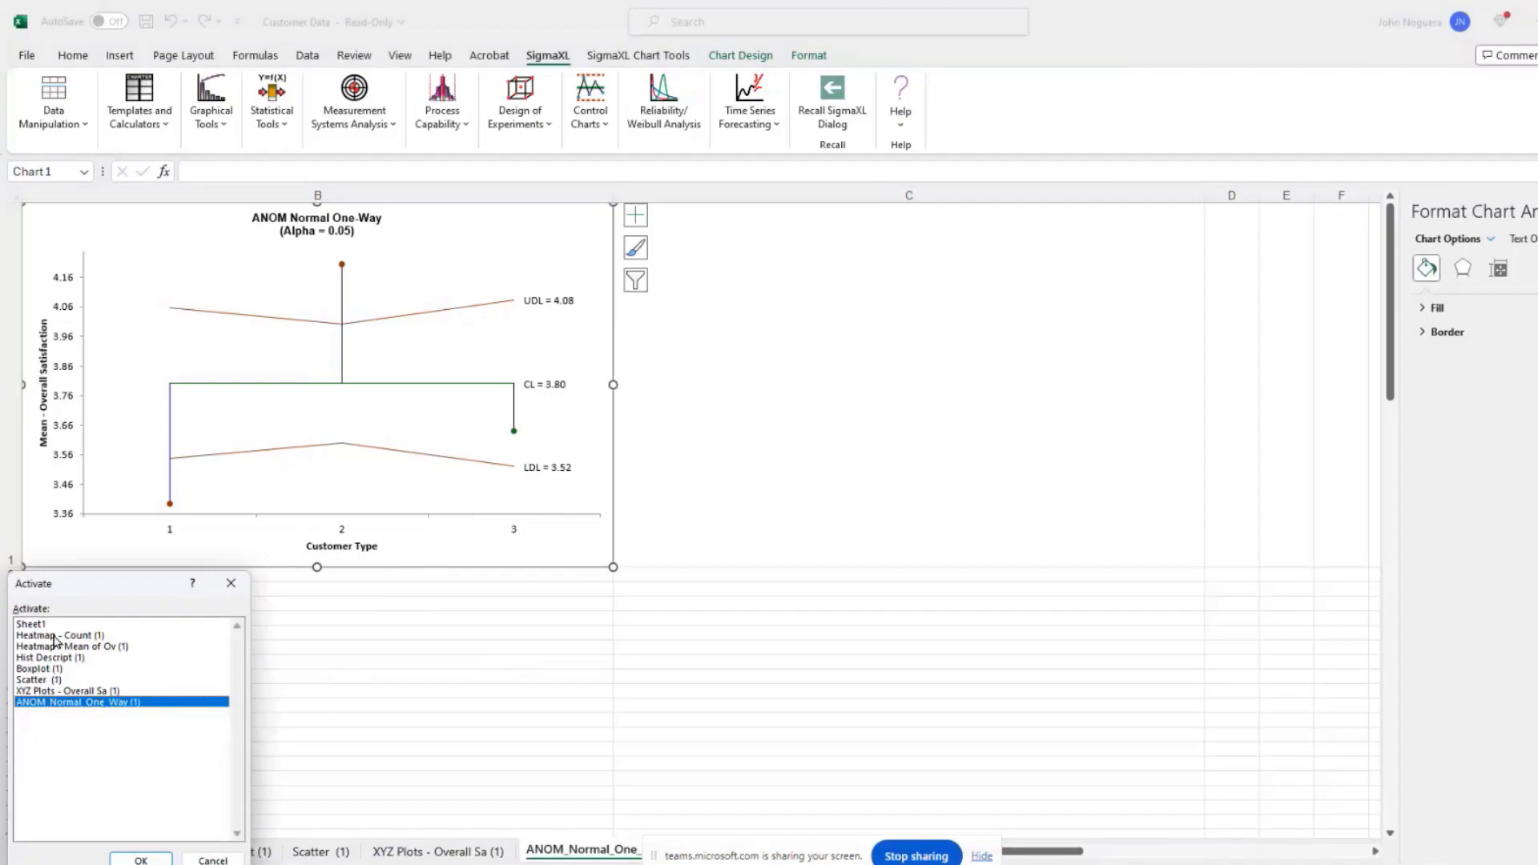
# Step: On Sheet1, run Descriptive Statistics with Overall Satisfaction as Y and Customer Type as X1
pyautogui.doubleClick(50, 624)
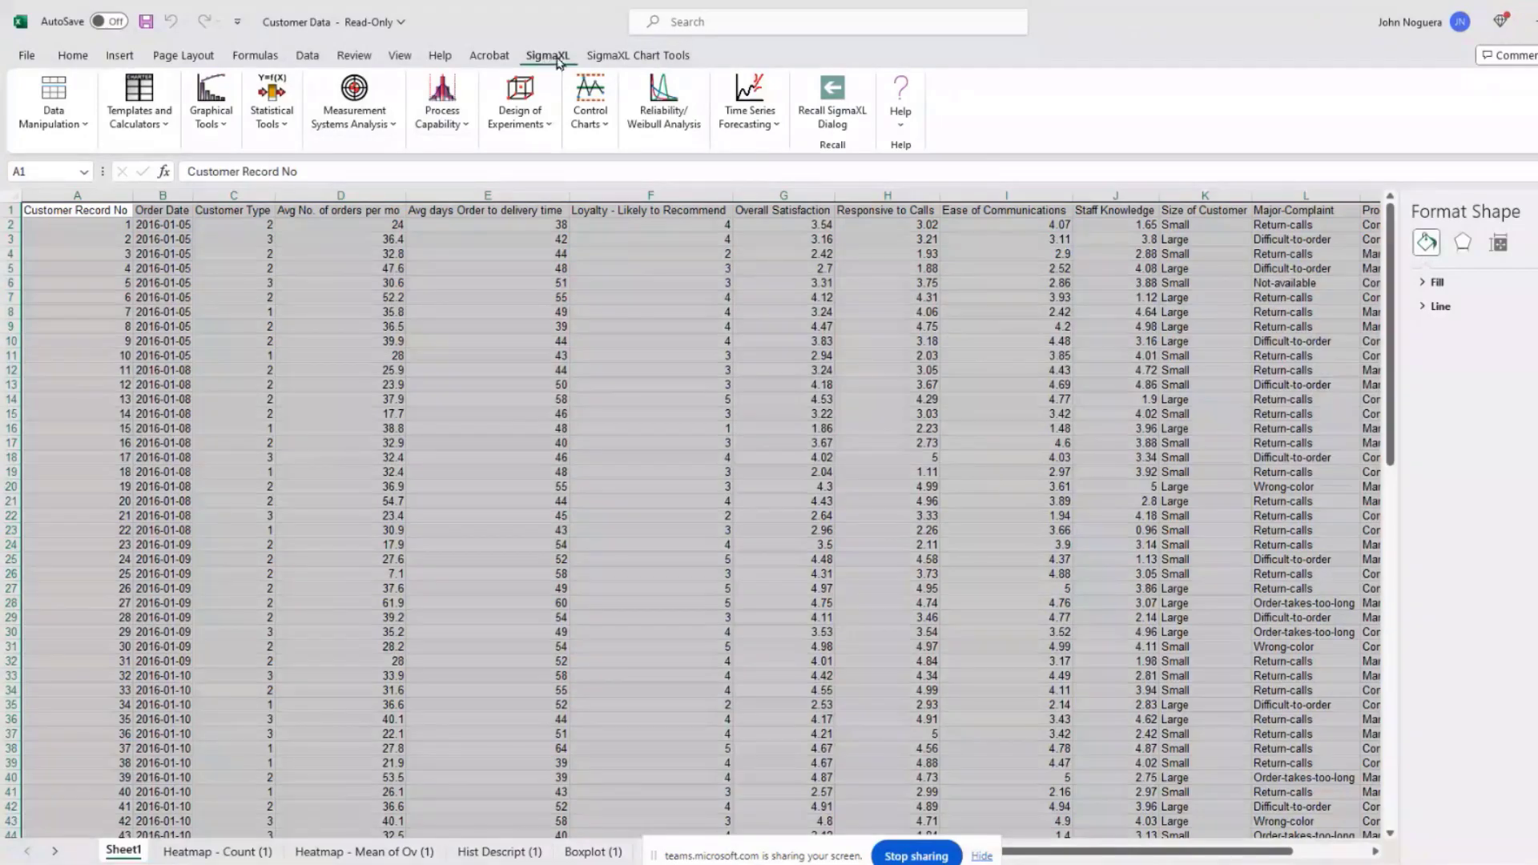
pyautogui.click(272, 104)
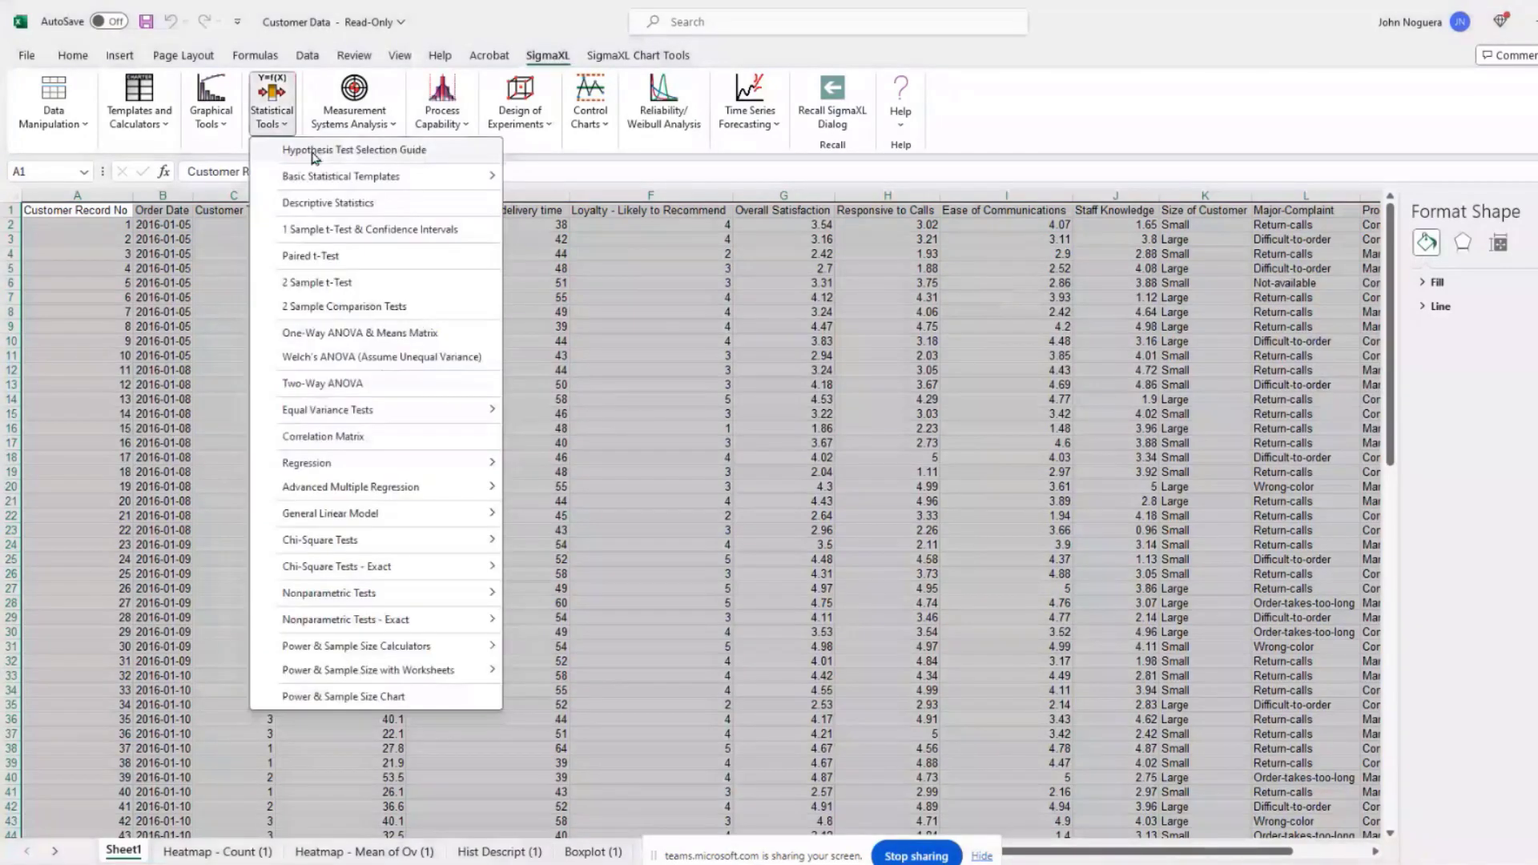
pyautogui.click(333, 205)
pyautogui.click(897, 527)
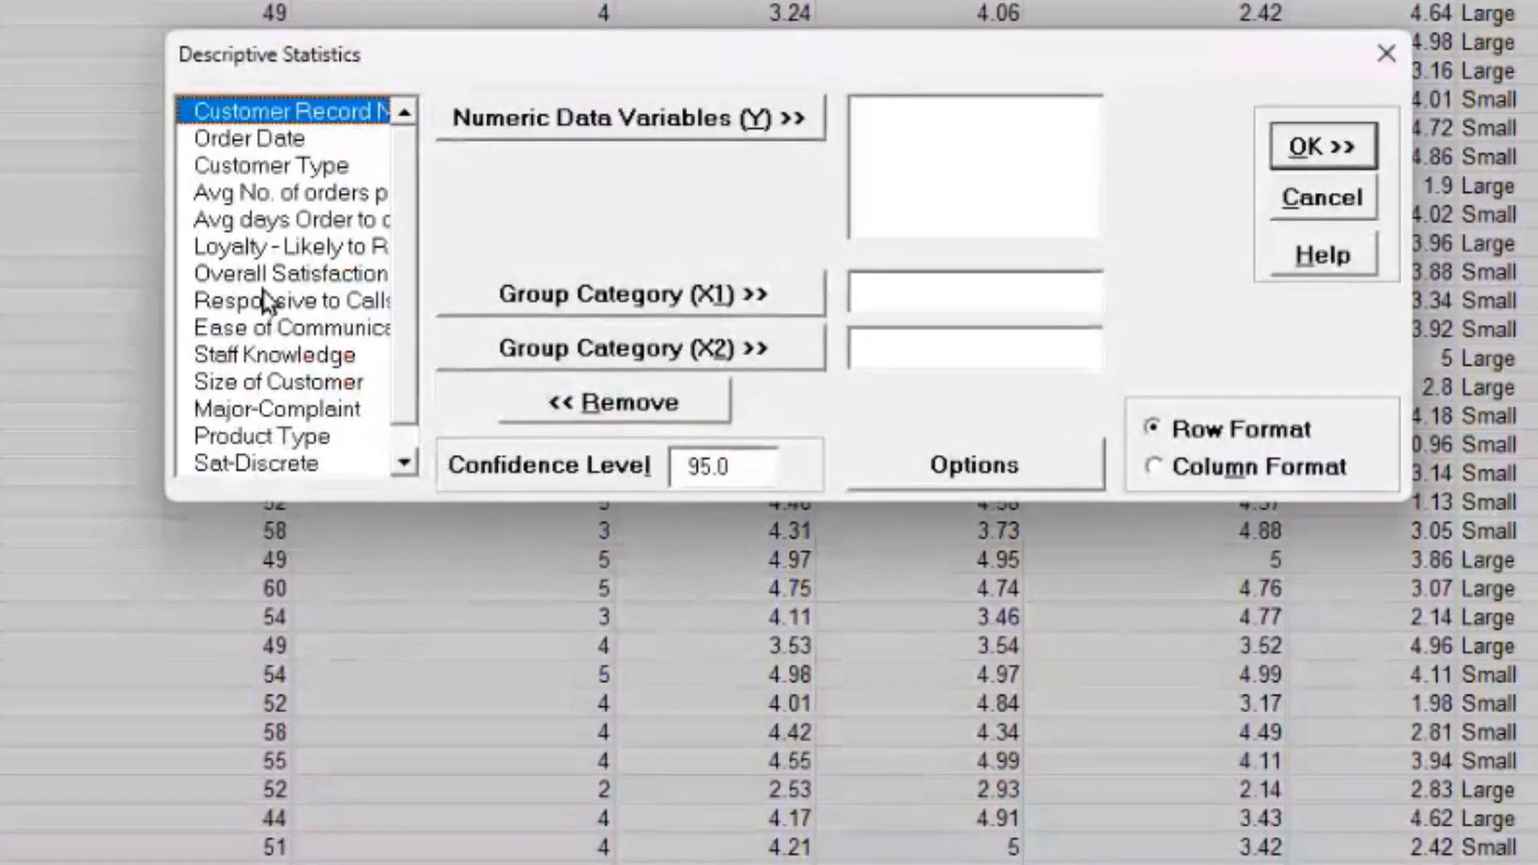
pyautogui.click(269, 276)
pyautogui.click(617, 135)
pyautogui.click(344, 167)
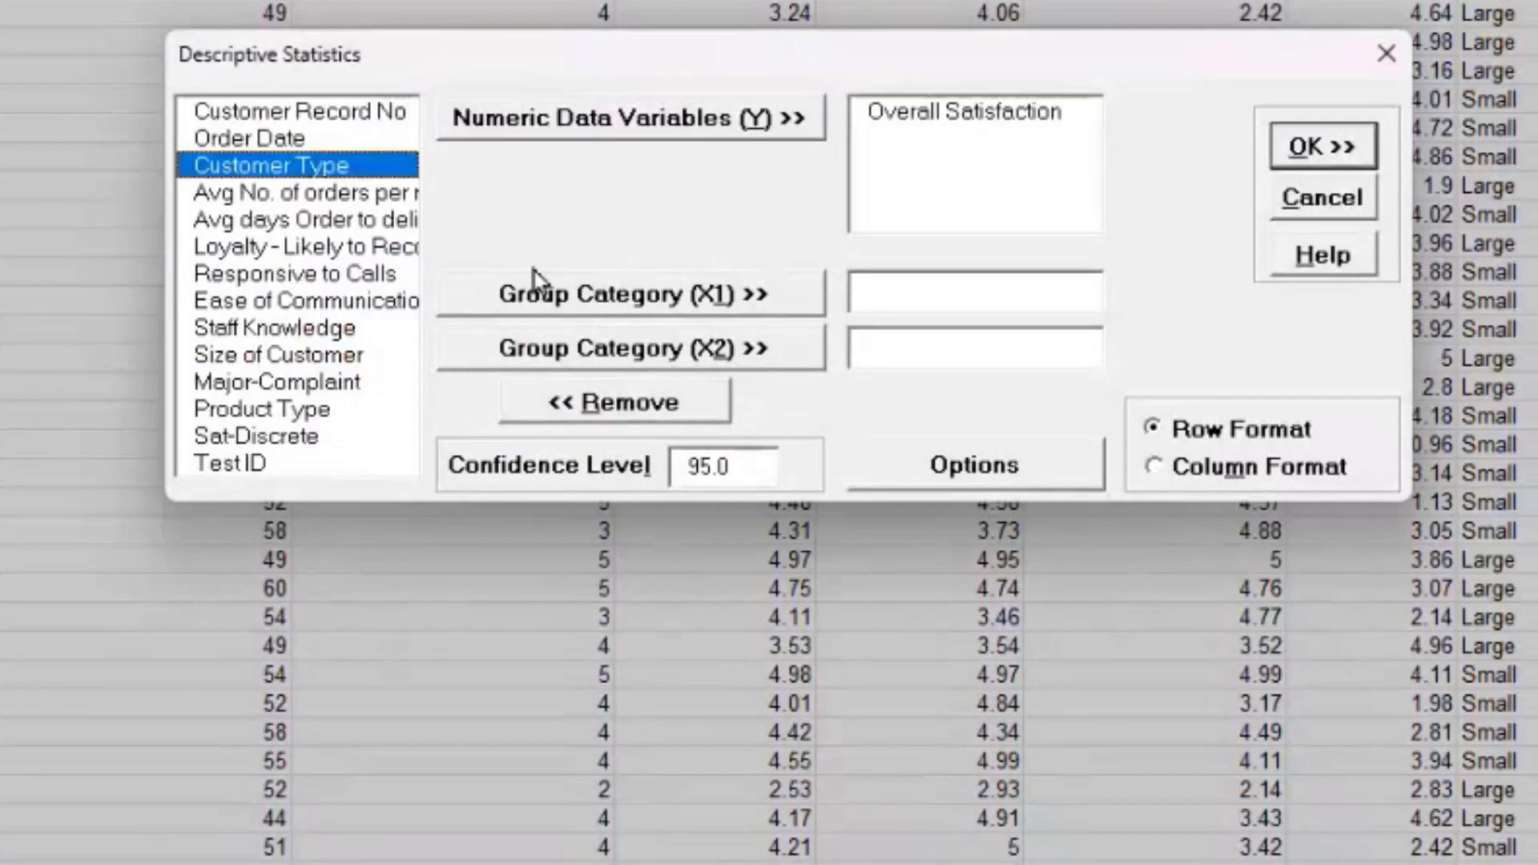
pyautogui.click(637, 308)
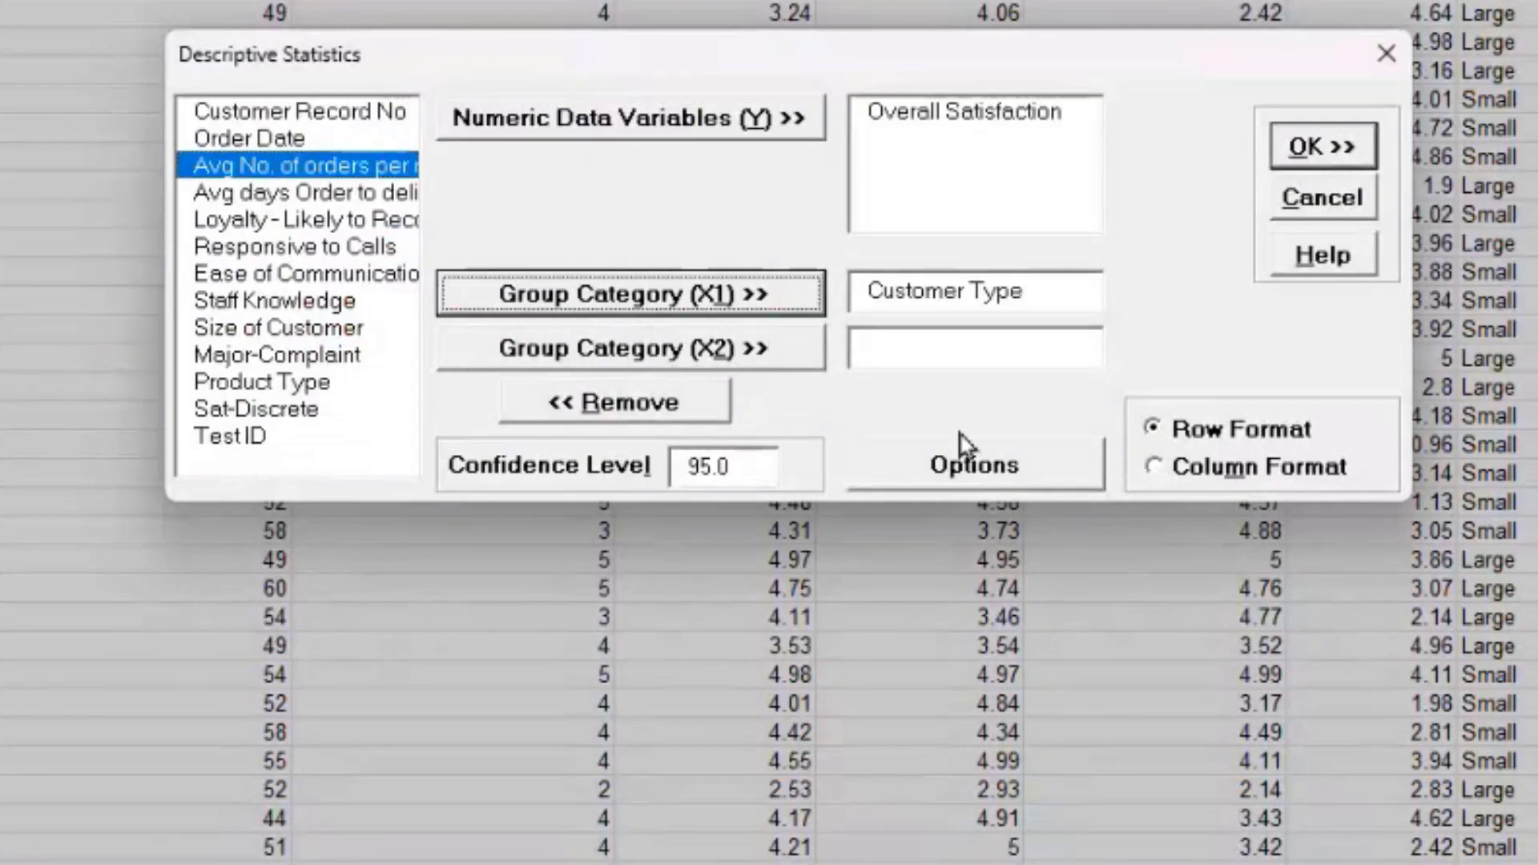
pyautogui.click(1027, 480)
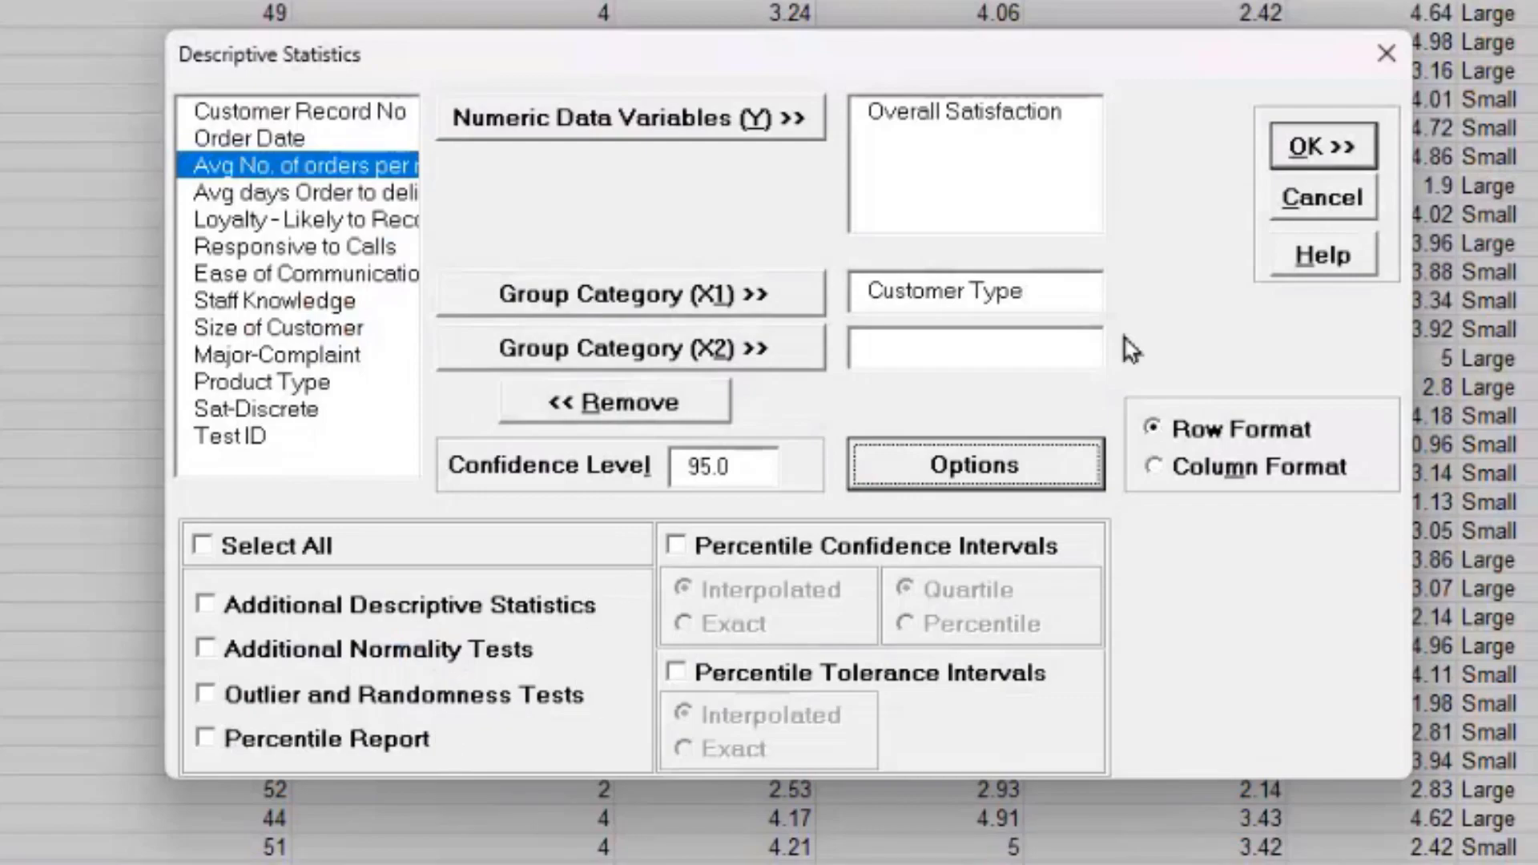
pyautogui.click(1327, 147)
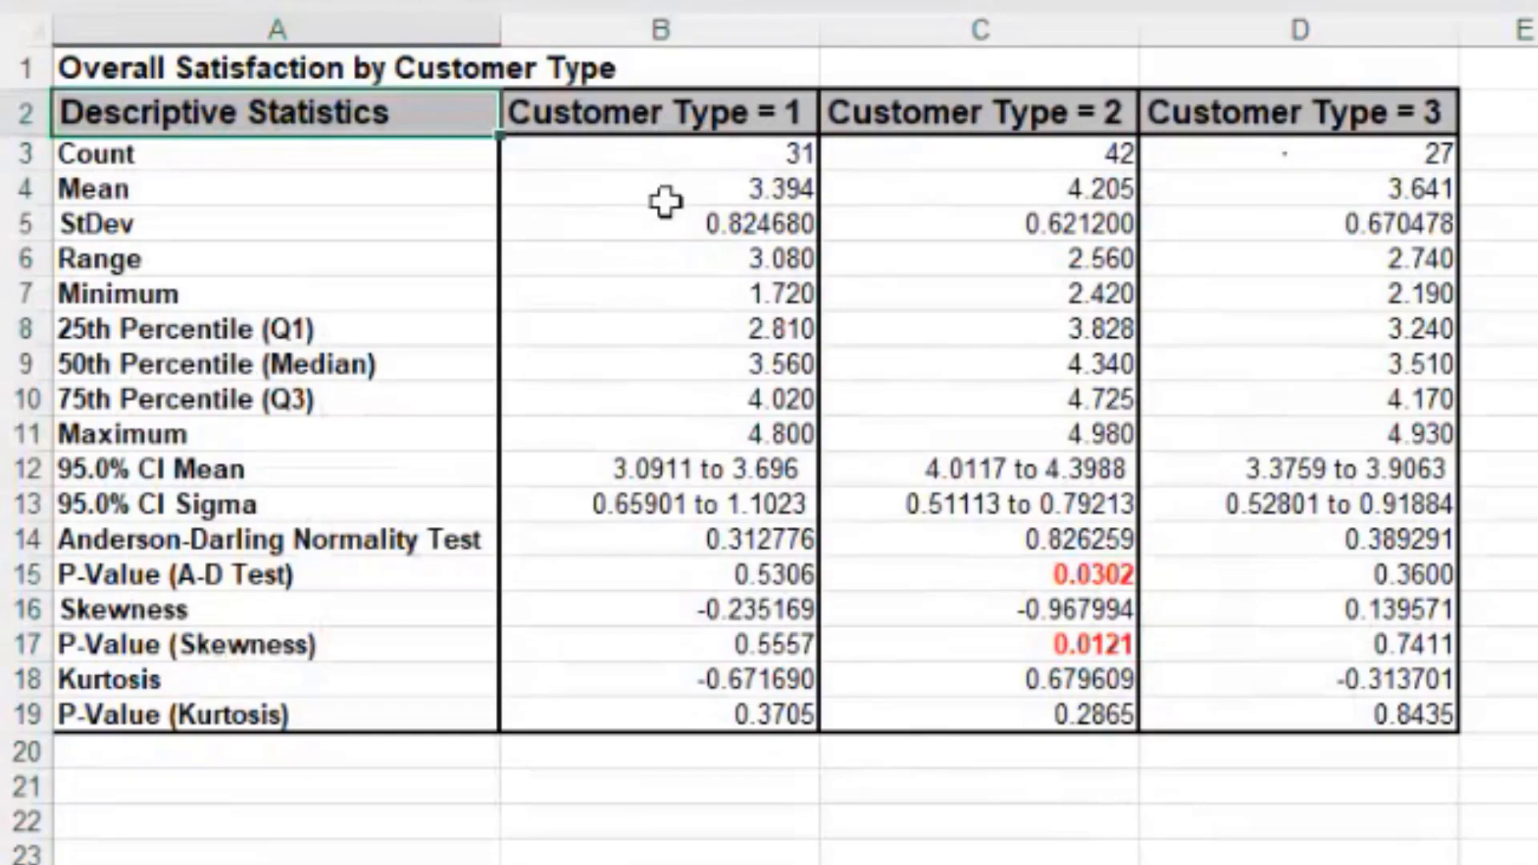
# Step: Review Customer Type 2's mean, standard deviation and red A-D p-value 0.0302, then open the sheet list
pyautogui.click(1004, 226)
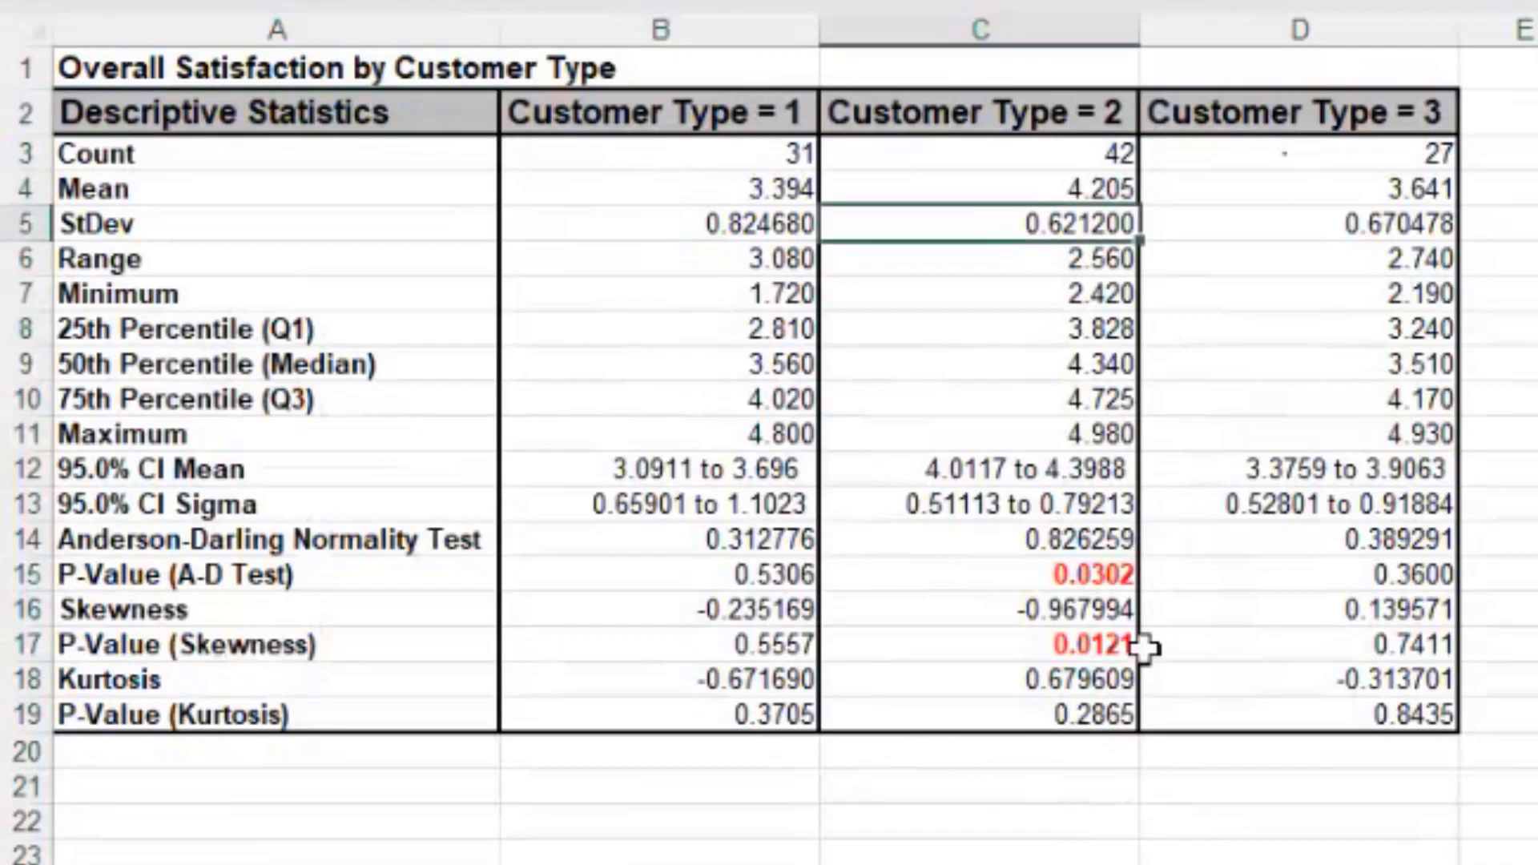
pyautogui.click(979, 195)
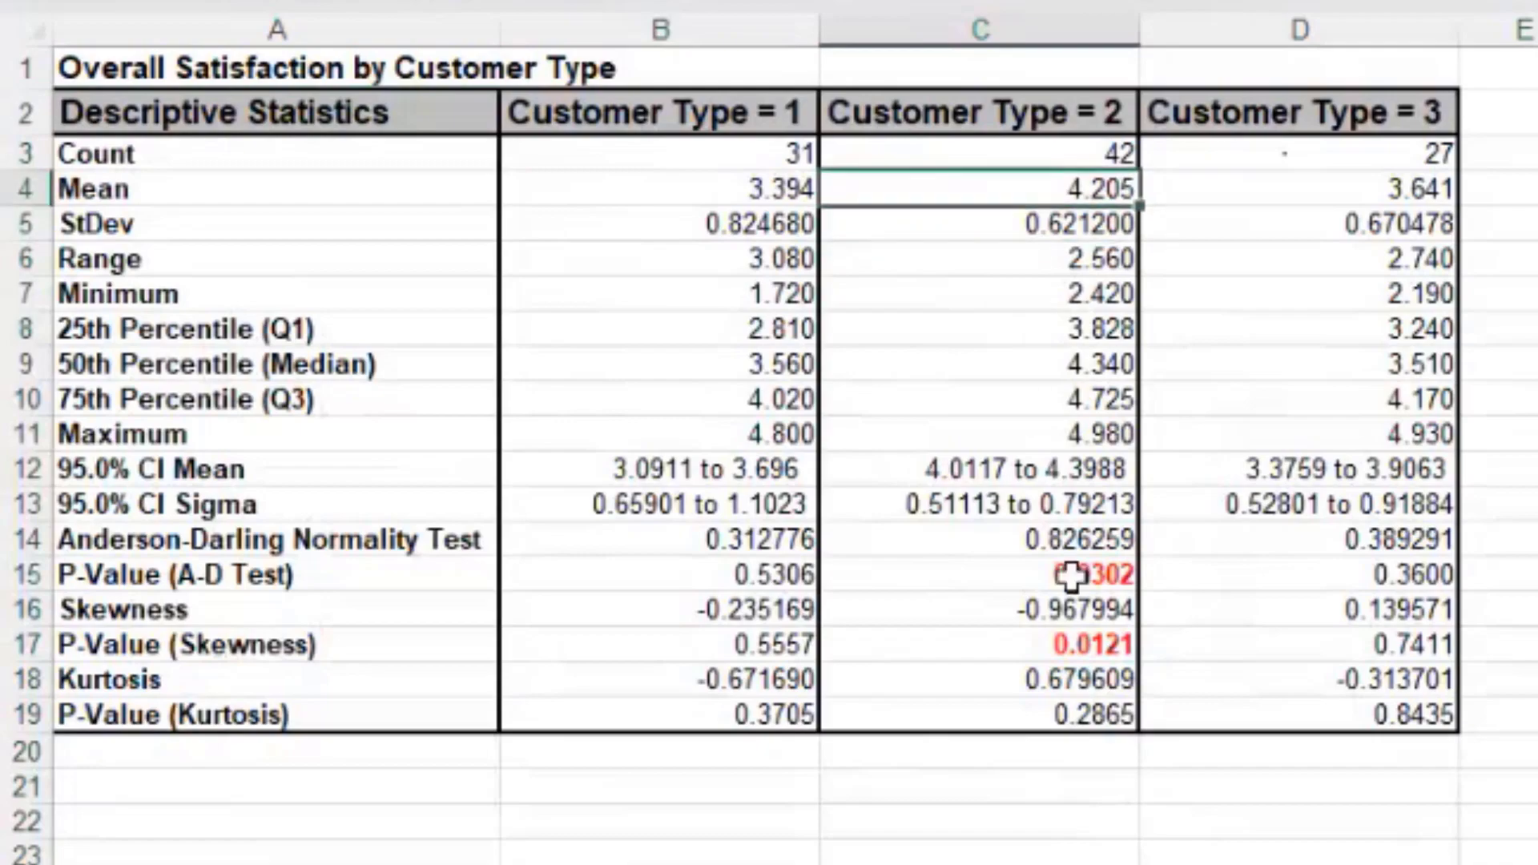
pyautogui.click(957, 228)
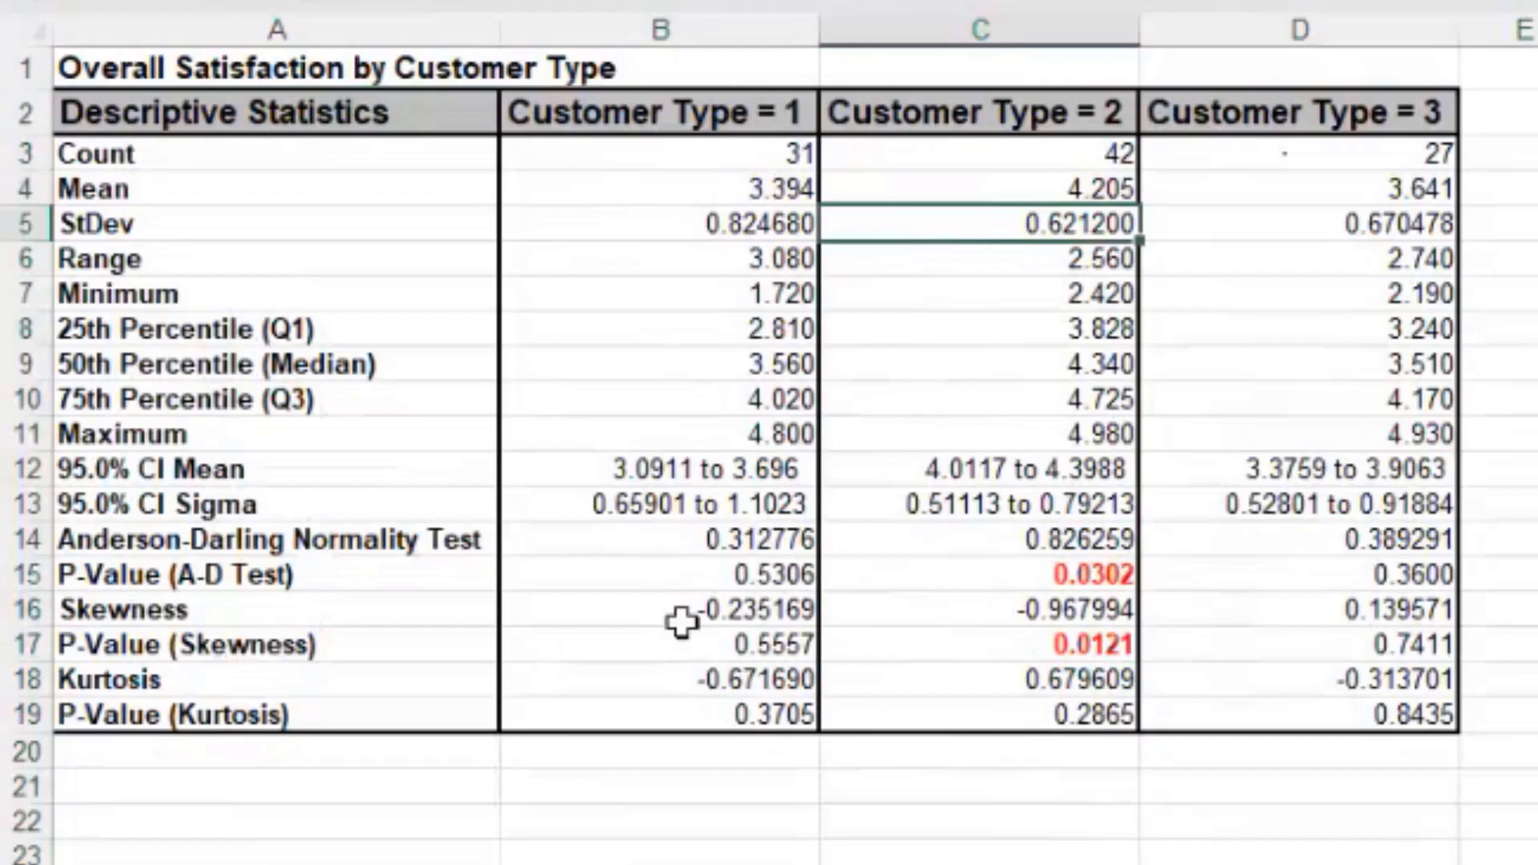
pyautogui.click(1012, 577)
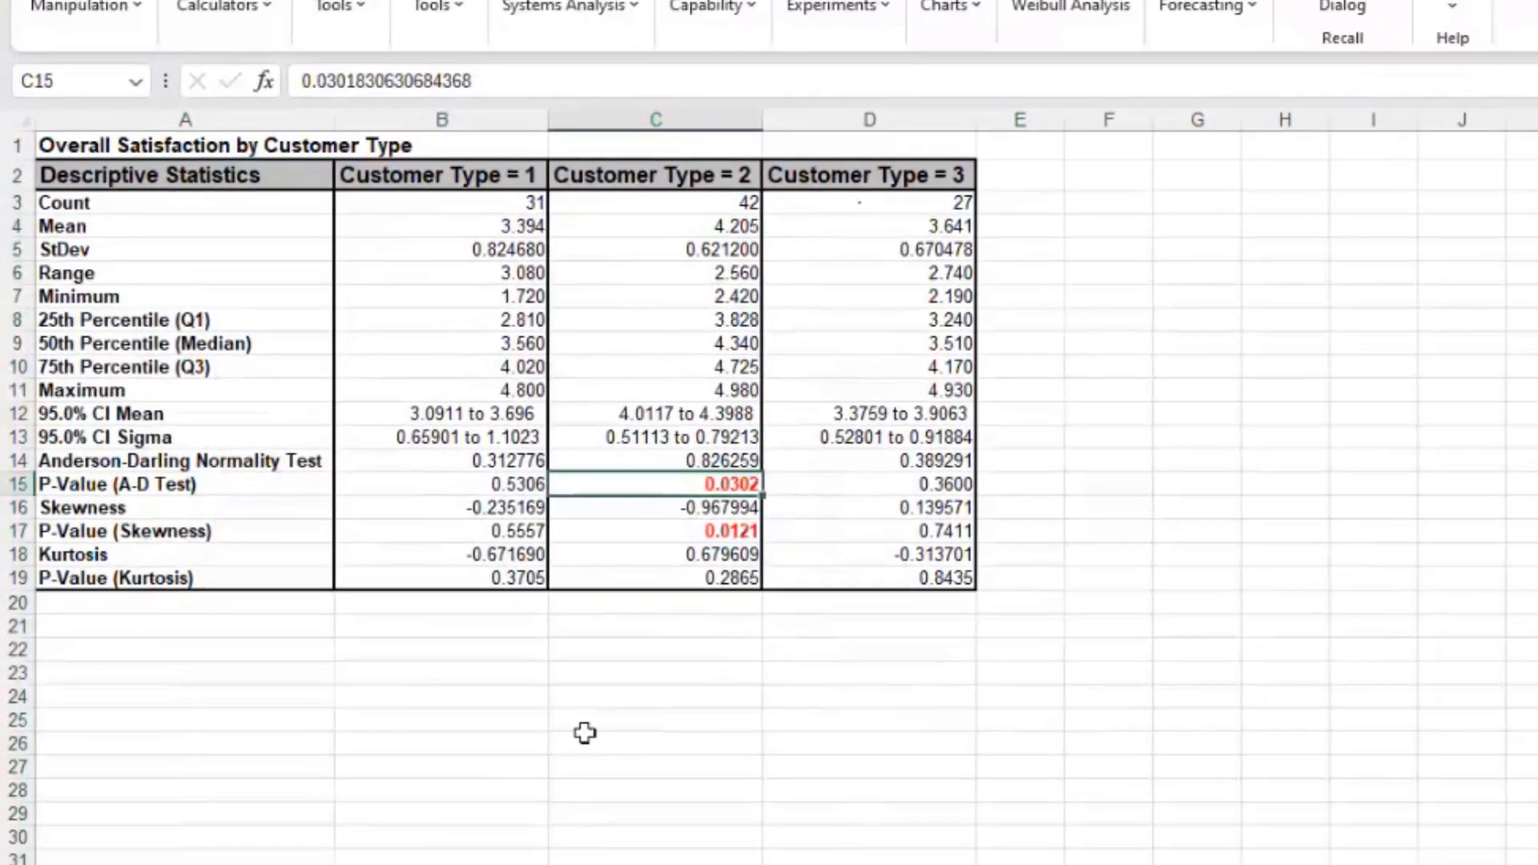
pyautogui.rightClick(27, 835)
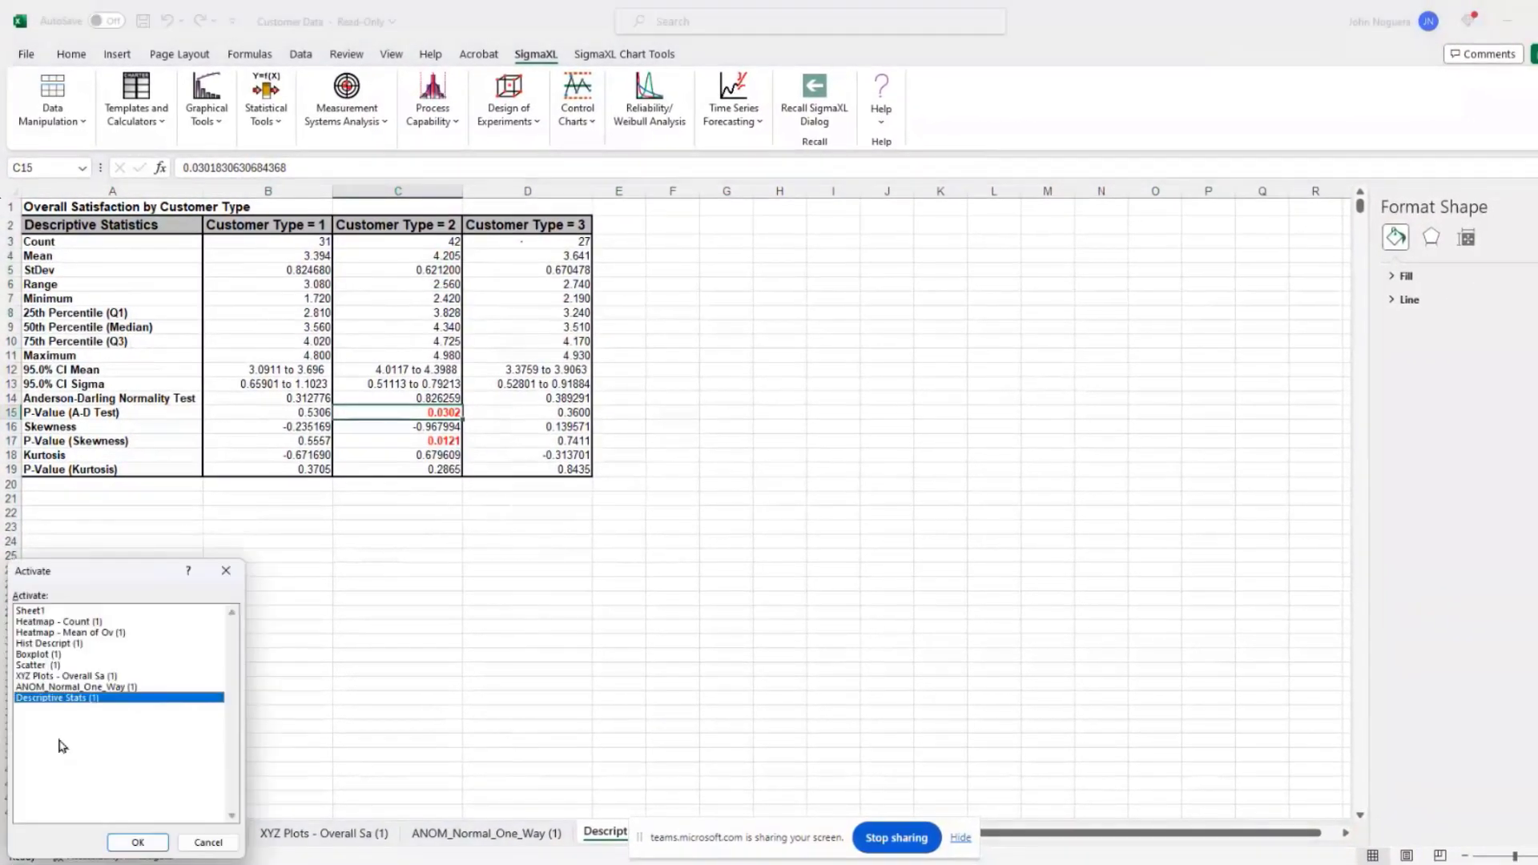
# Step: Switch back to Sheet1 and launch Statistical Tools > Hypothesis Test Selection Guide
pyautogui.click(55, 611)
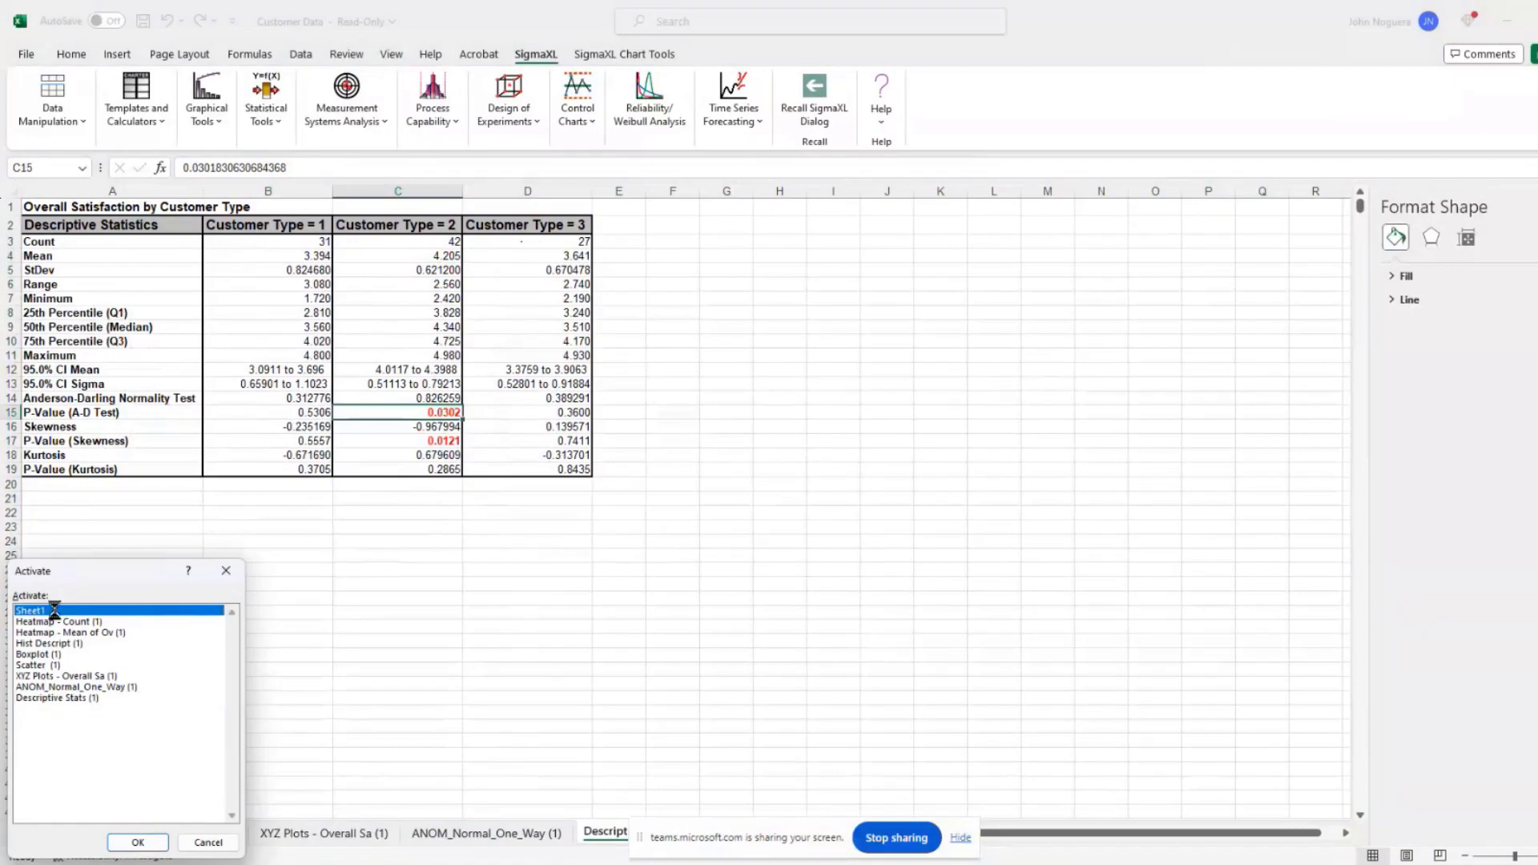
pyautogui.doubleClick(55, 610)
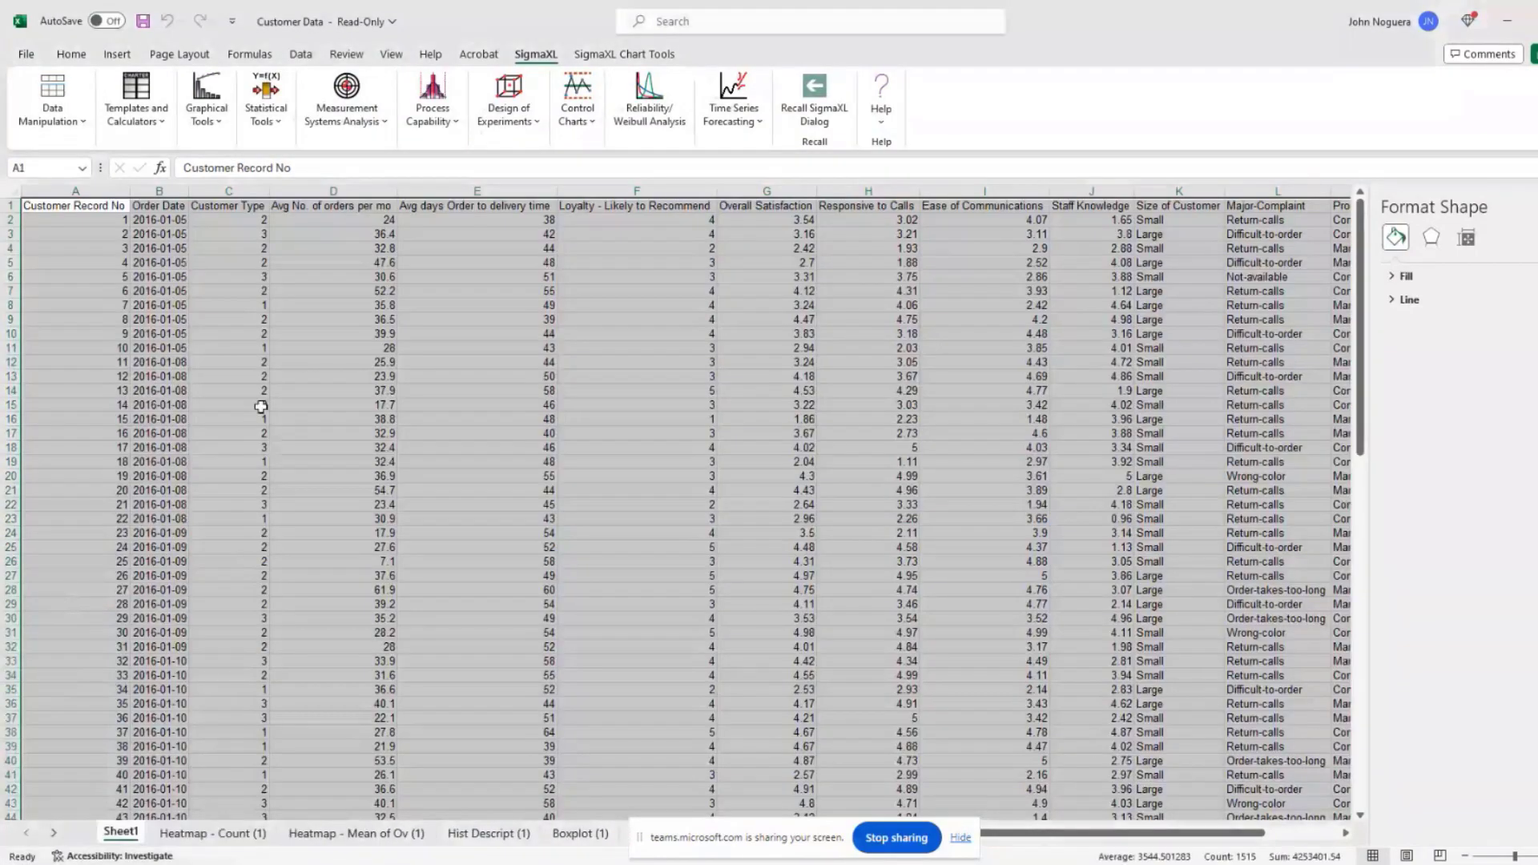
pyautogui.click(264, 116)
pyautogui.click(270, 146)
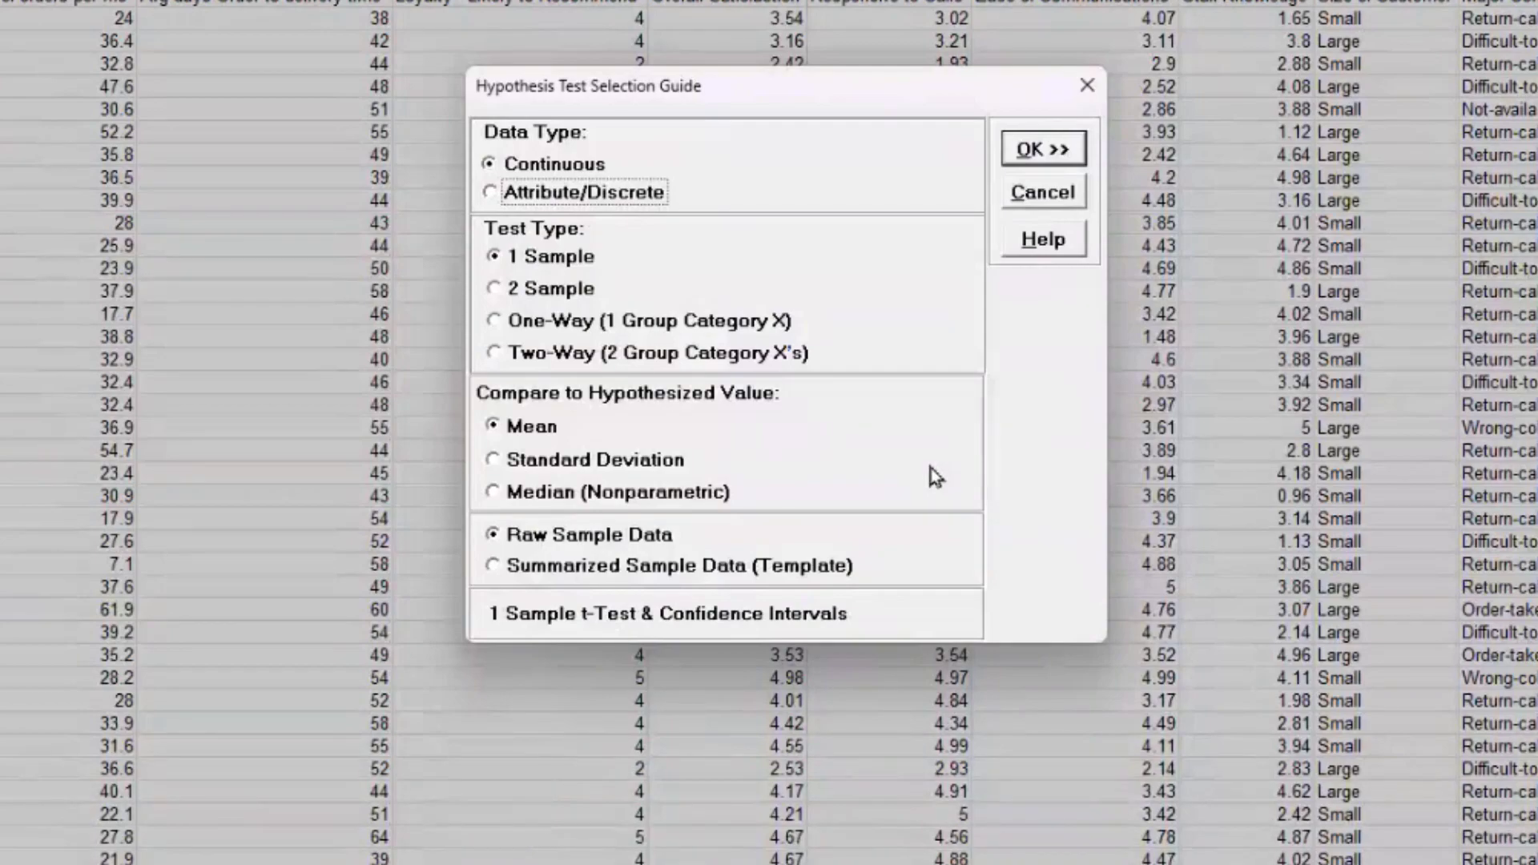
# Step: Choose Attribute/Discrete and 2 Sample in the guide to get the 2 Proportions Test template
pyautogui.click(583, 195)
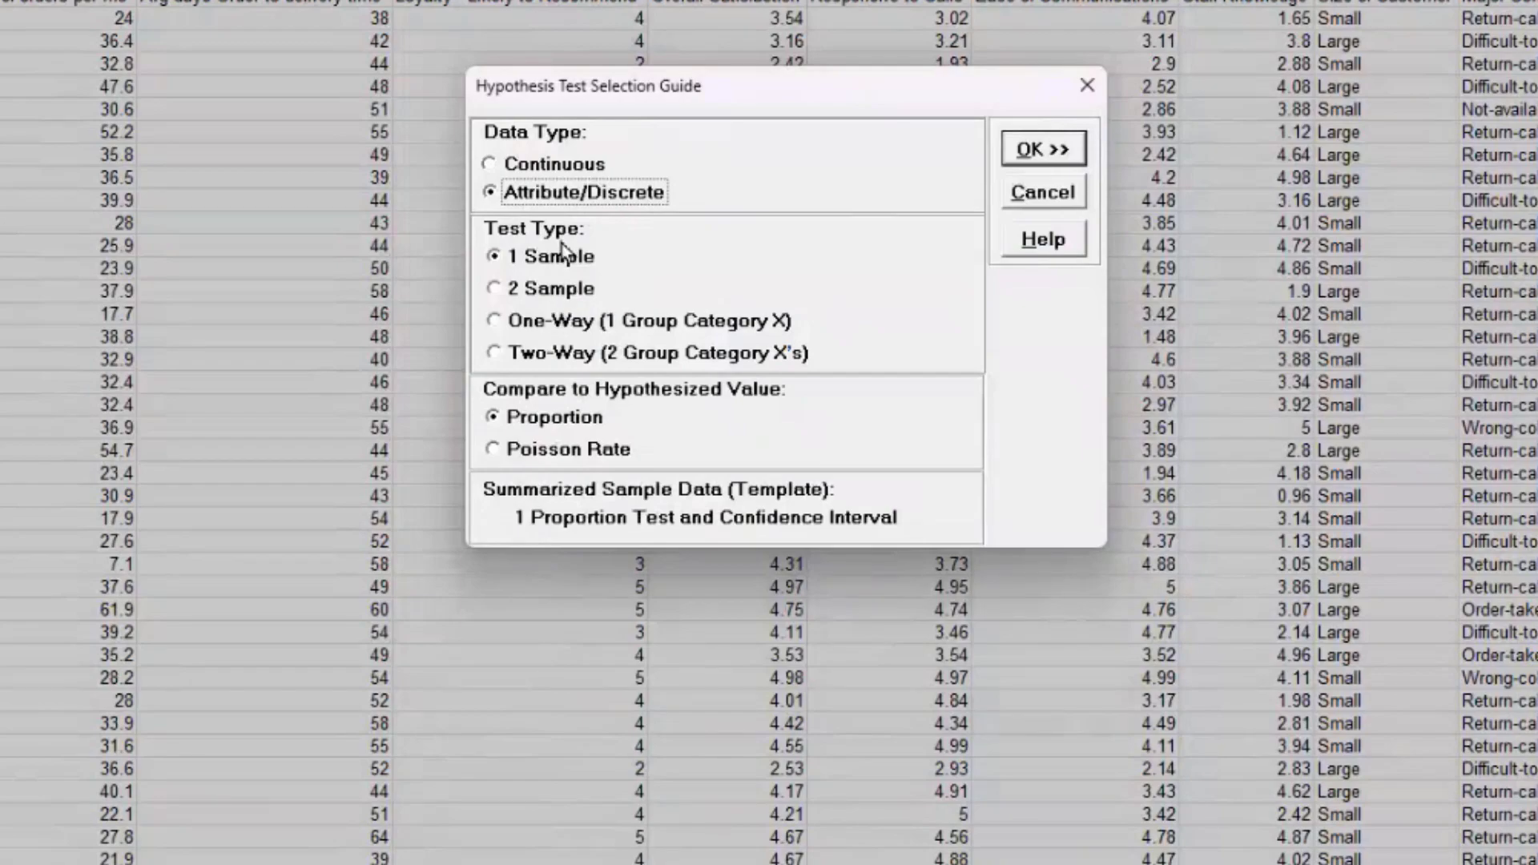
pyautogui.click(570, 290)
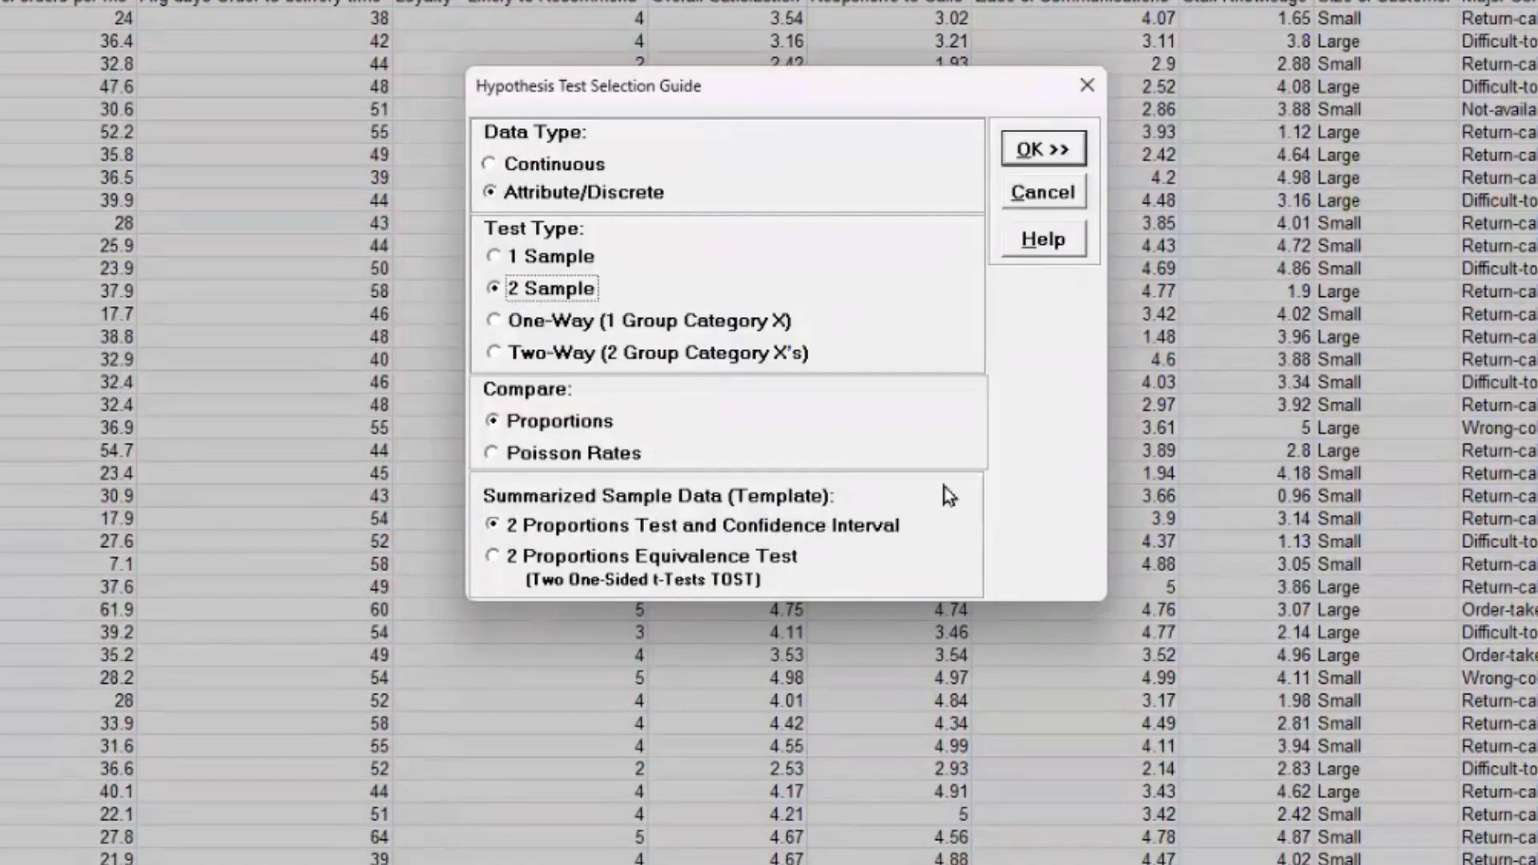
pyautogui.click(1040, 149)
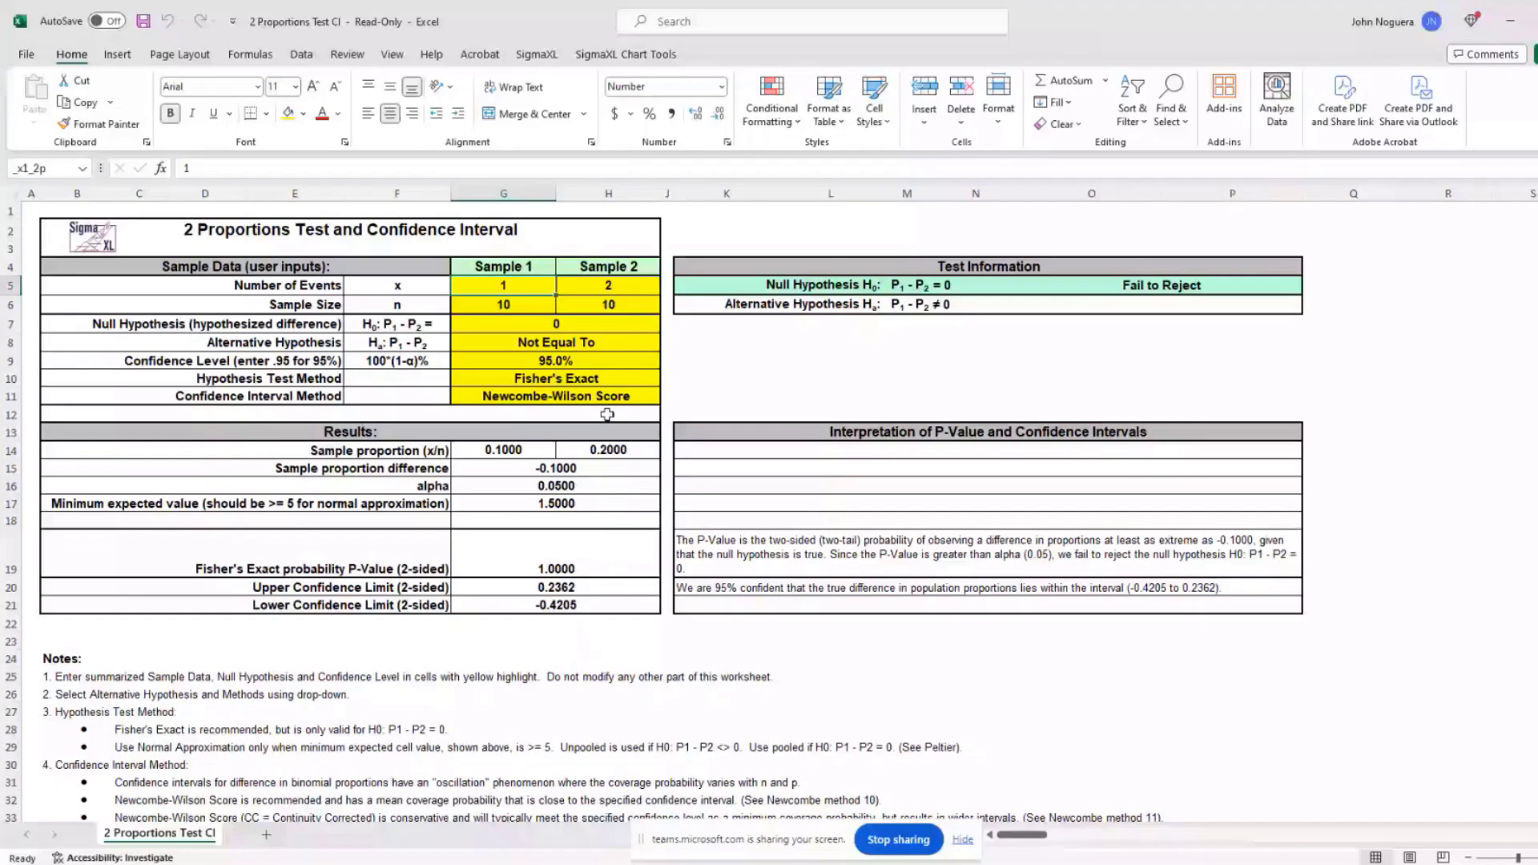
# Step: Keep Fisher's Exact as the test method and enter Sample 1 as 10 events in 100
pyautogui.click(633, 378)
pyautogui.click(668, 379)
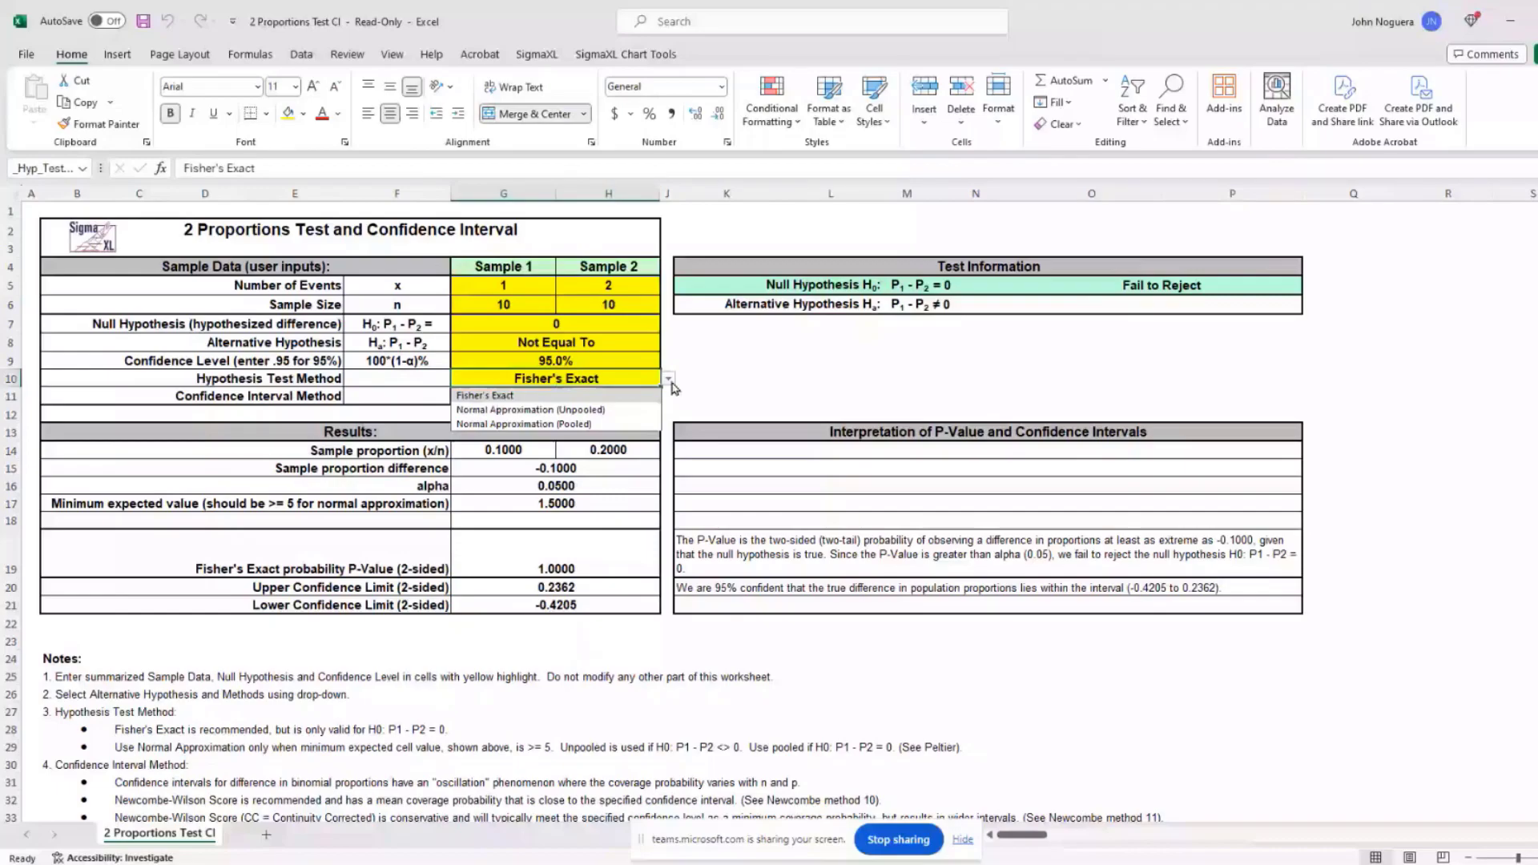
pyautogui.click(641, 529)
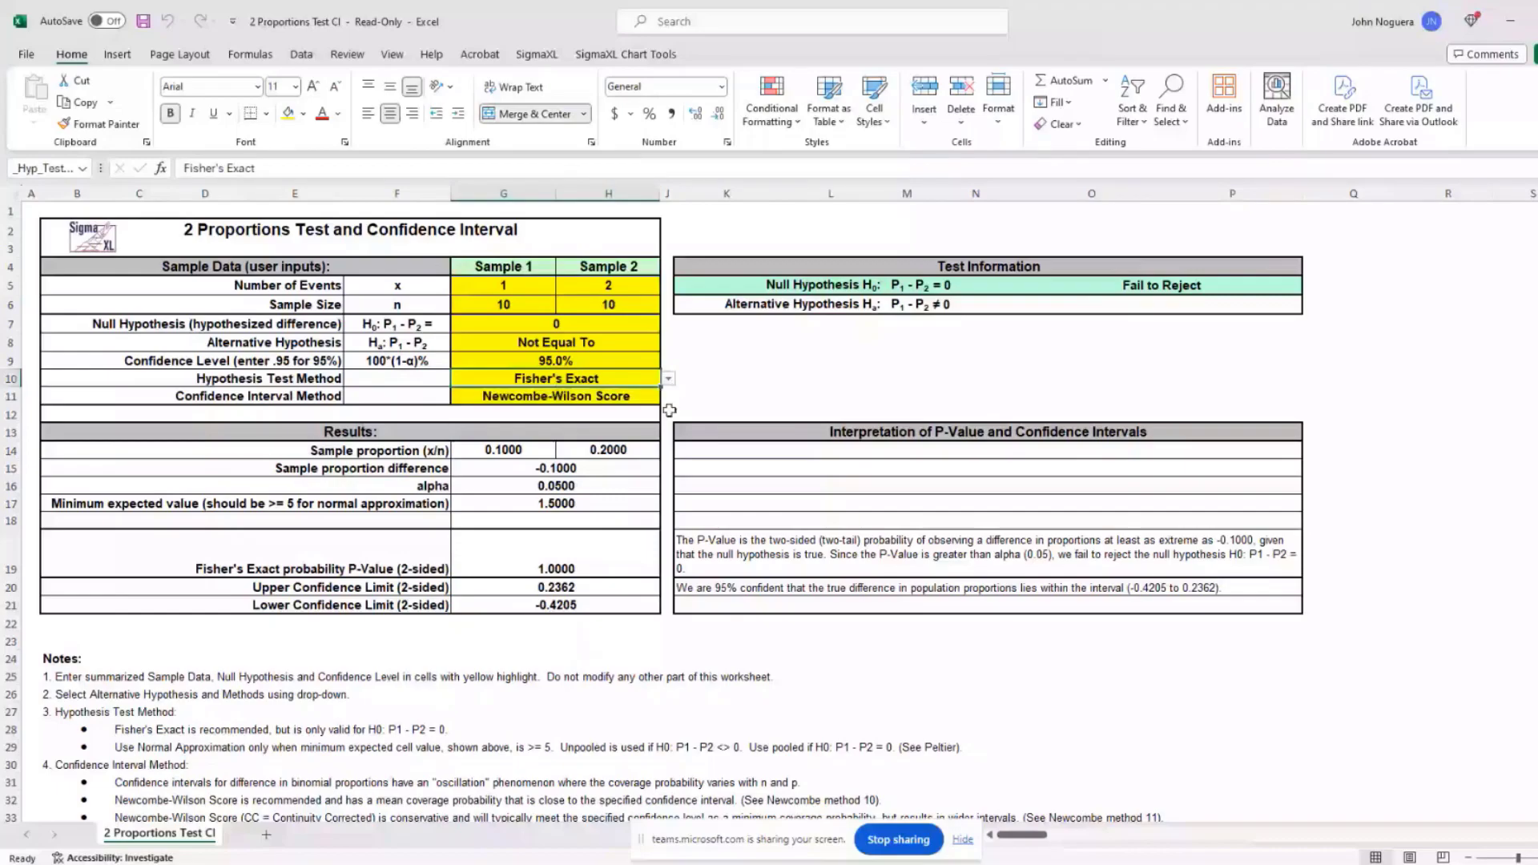
pyautogui.click(528, 290)
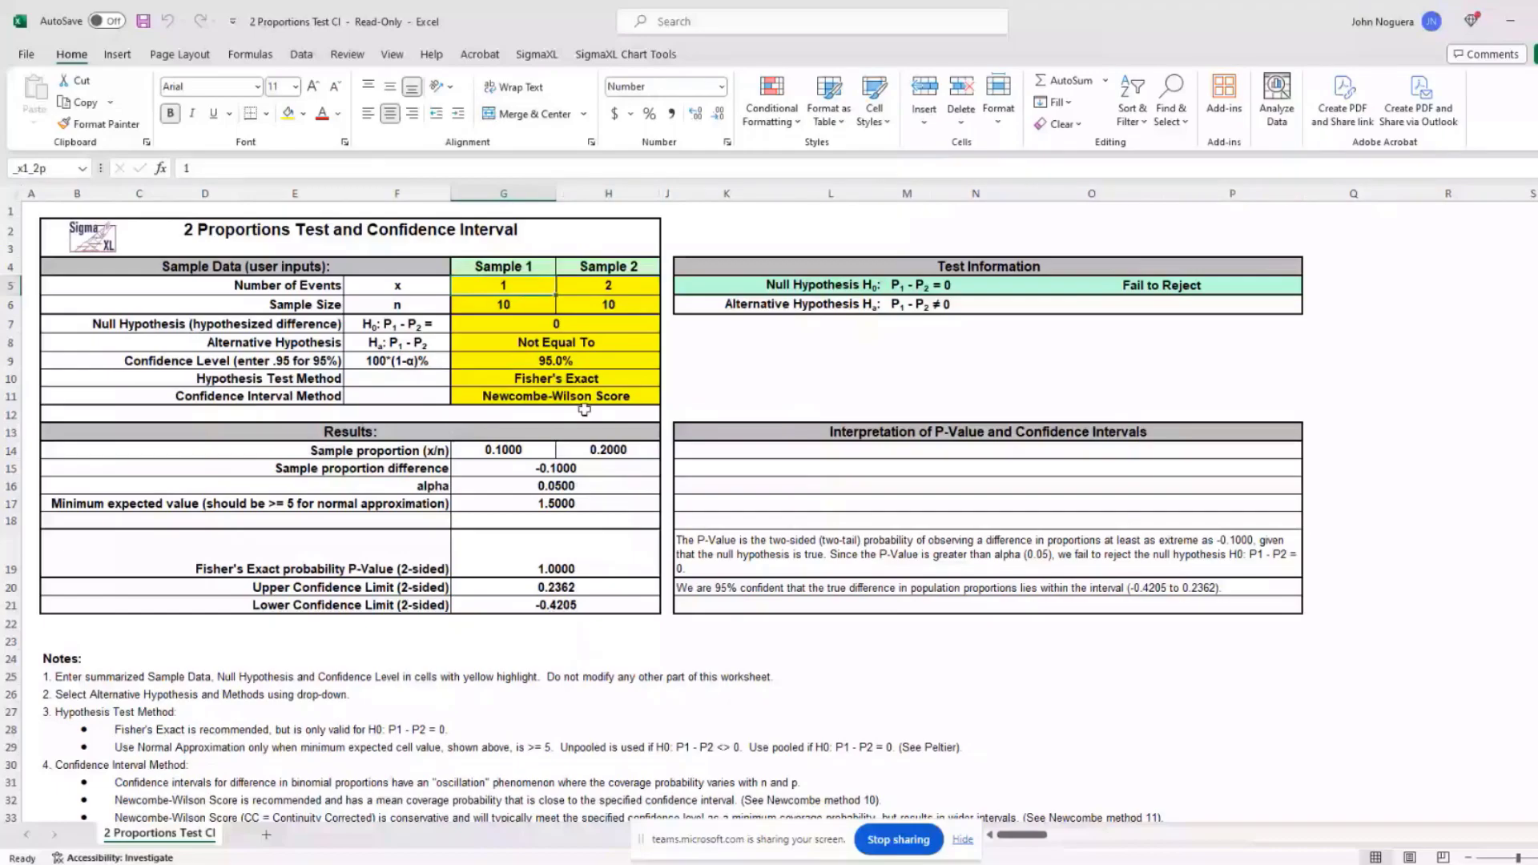
pyautogui.write('1')
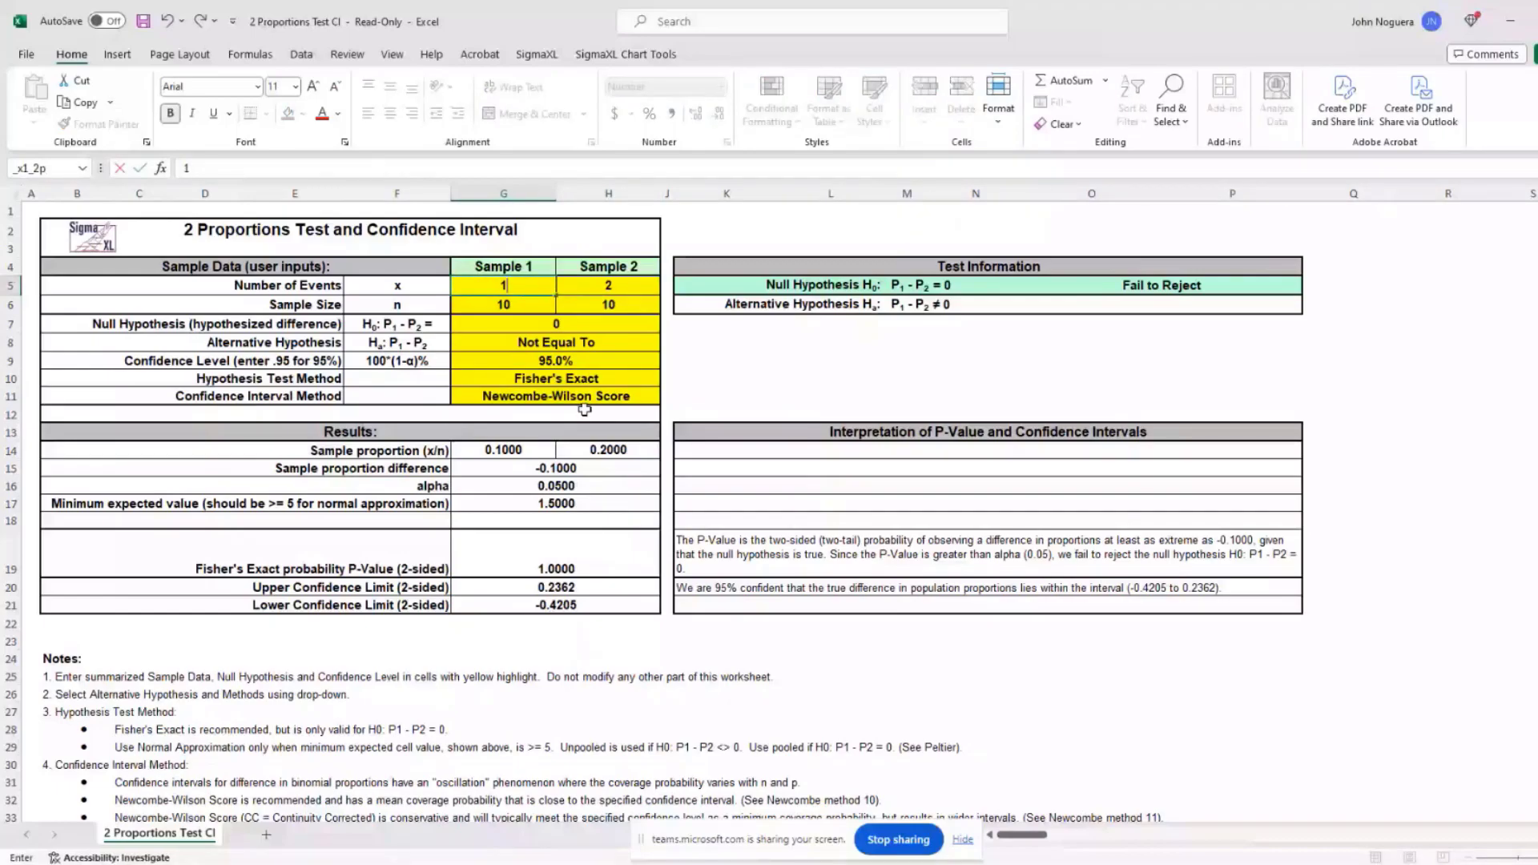
pyautogui.write('0')
pyautogui.press('Return')
pyautogui.write('100')
pyautogui.press('Return')
# Step: Enter Sample 2 as 20 events in 100
pyautogui.press('Up')
pyautogui.press('Up')
pyautogui.press('Right')
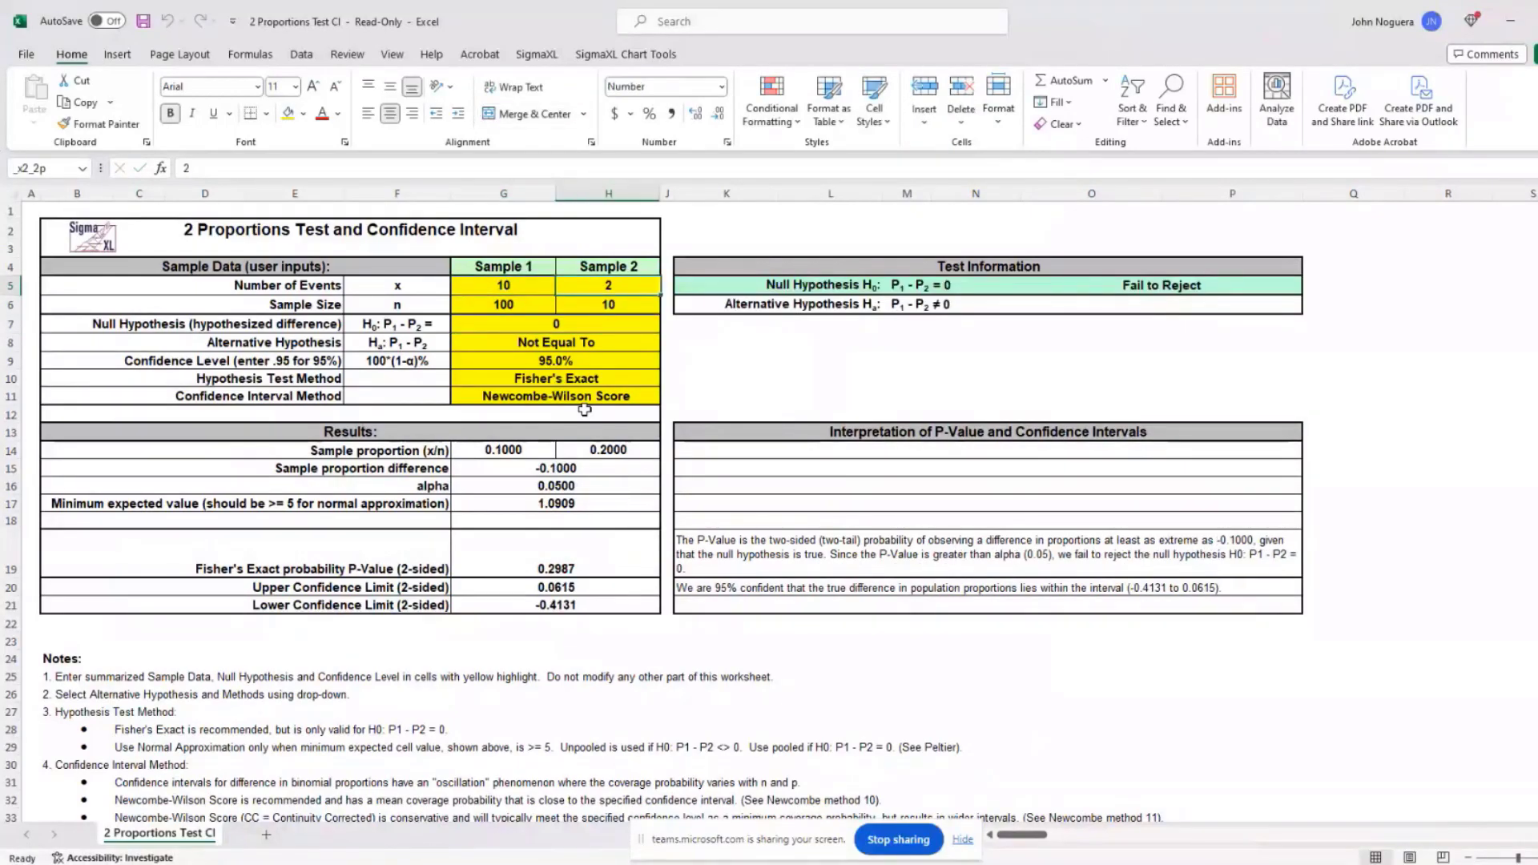
pyautogui.write('20')
pyautogui.press('Return')
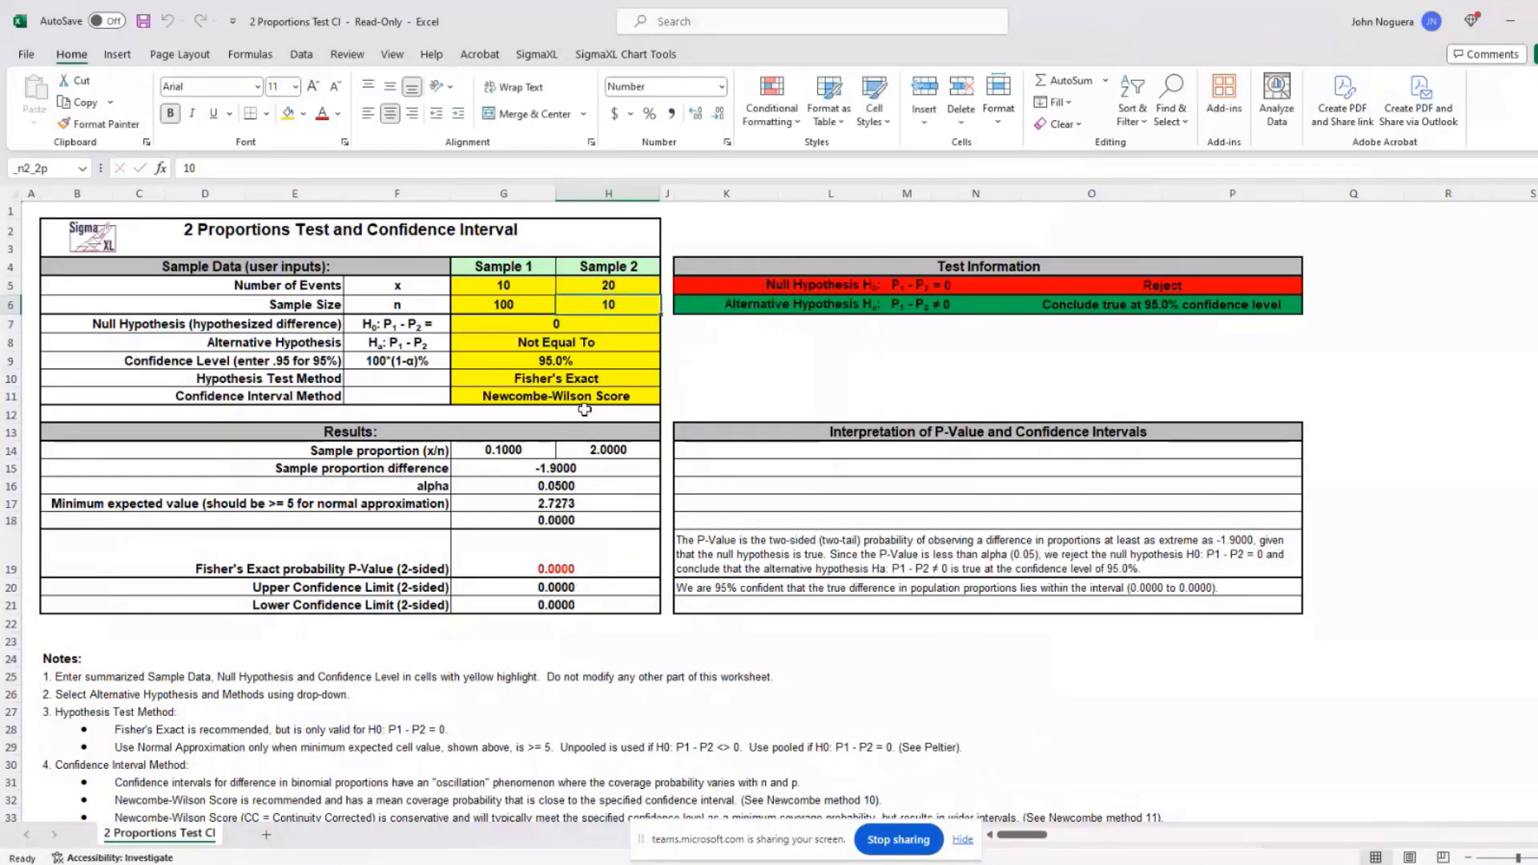
pyautogui.write('100')
pyautogui.press('Return')
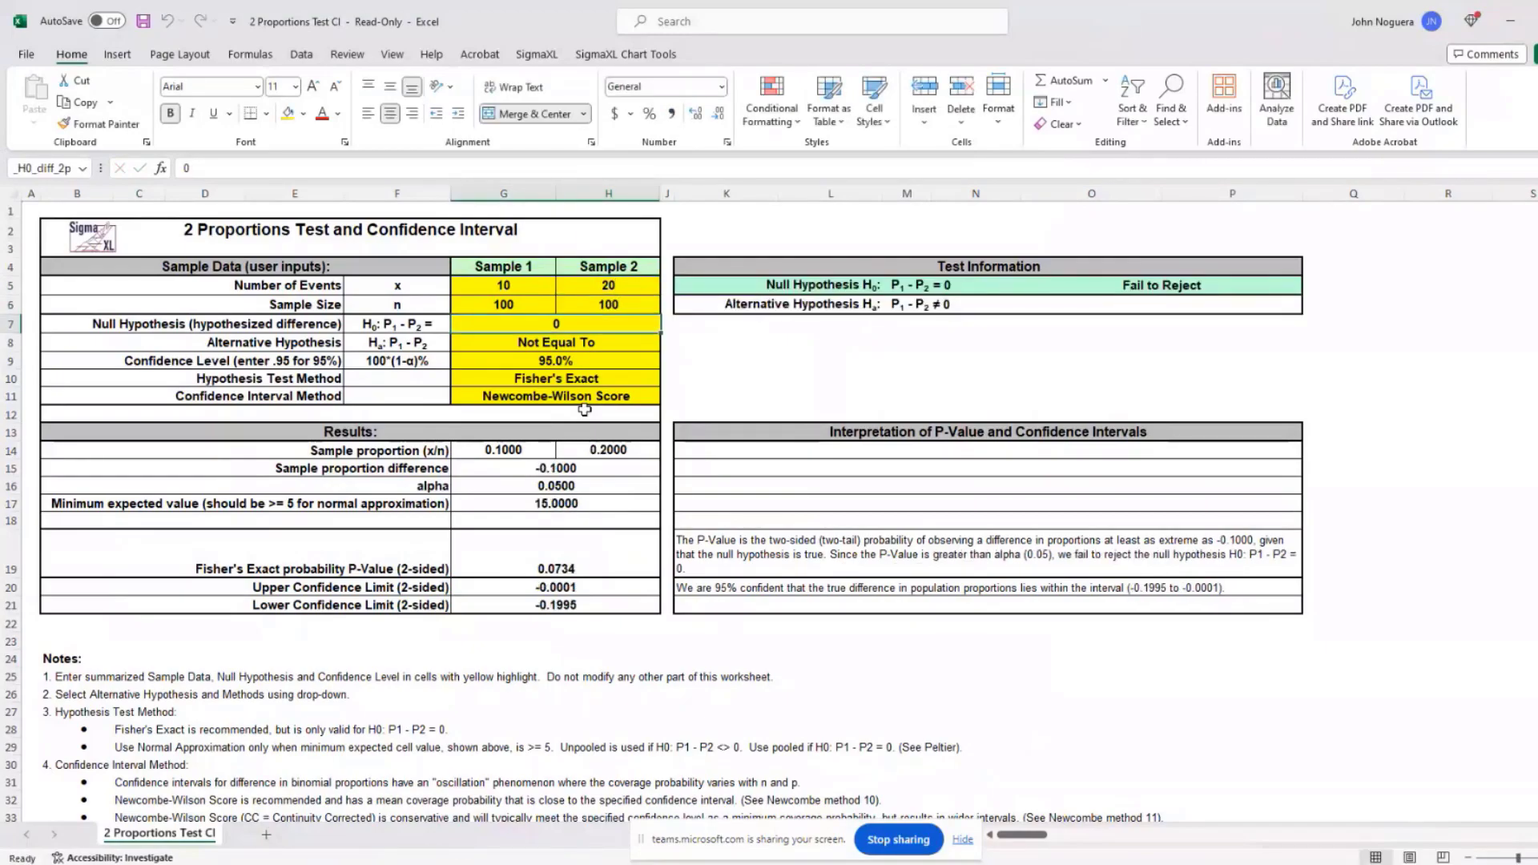
# Step: Change Sample 1 to 100 events out of 1,000
pyautogui.press('Up')
pyautogui.press('Up')
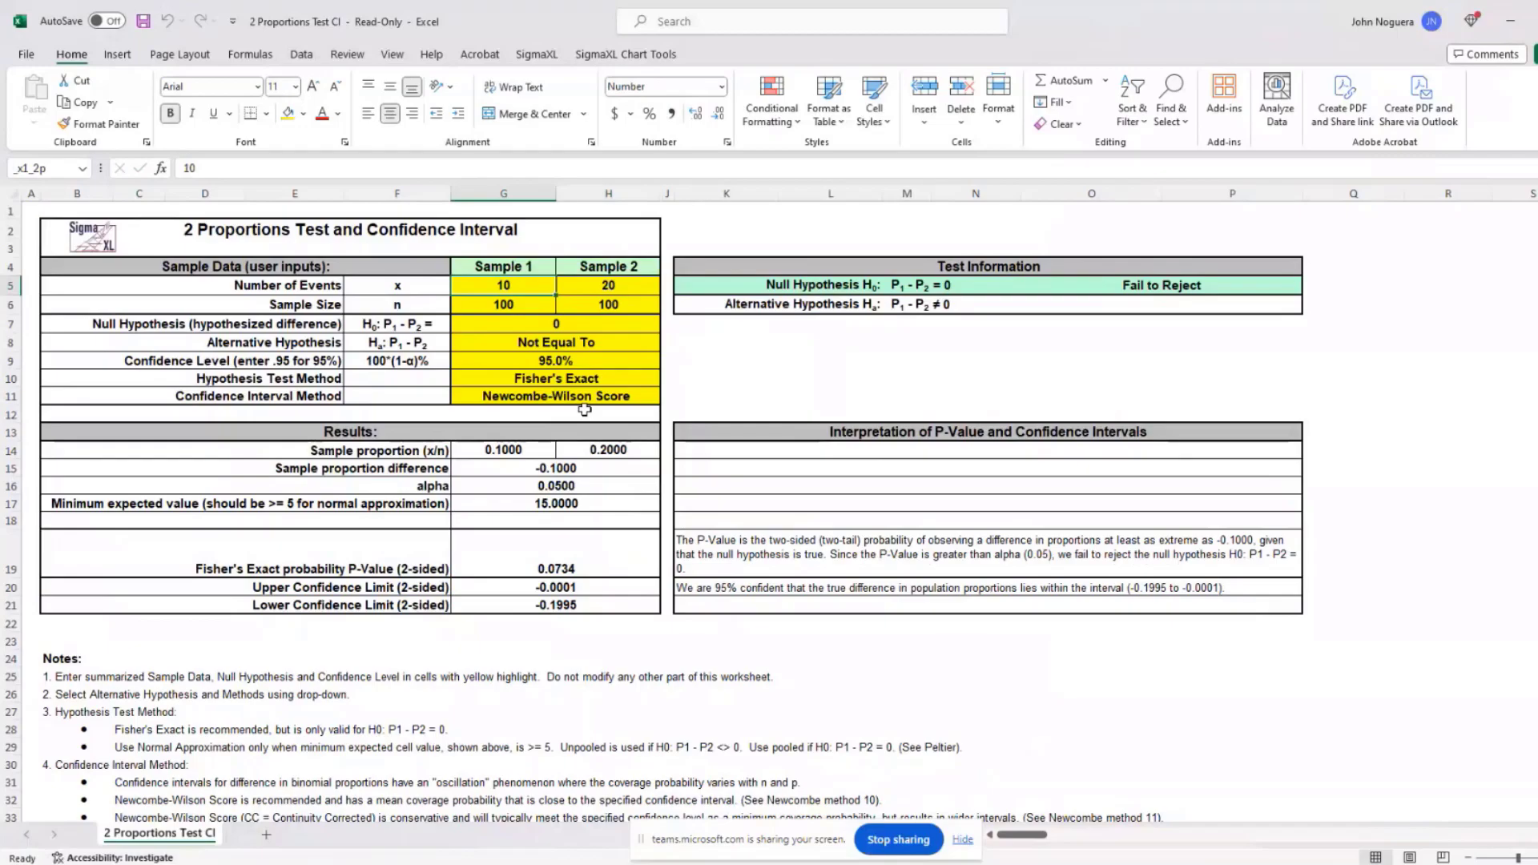
pyautogui.write('100')
pyautogui.press('Return')
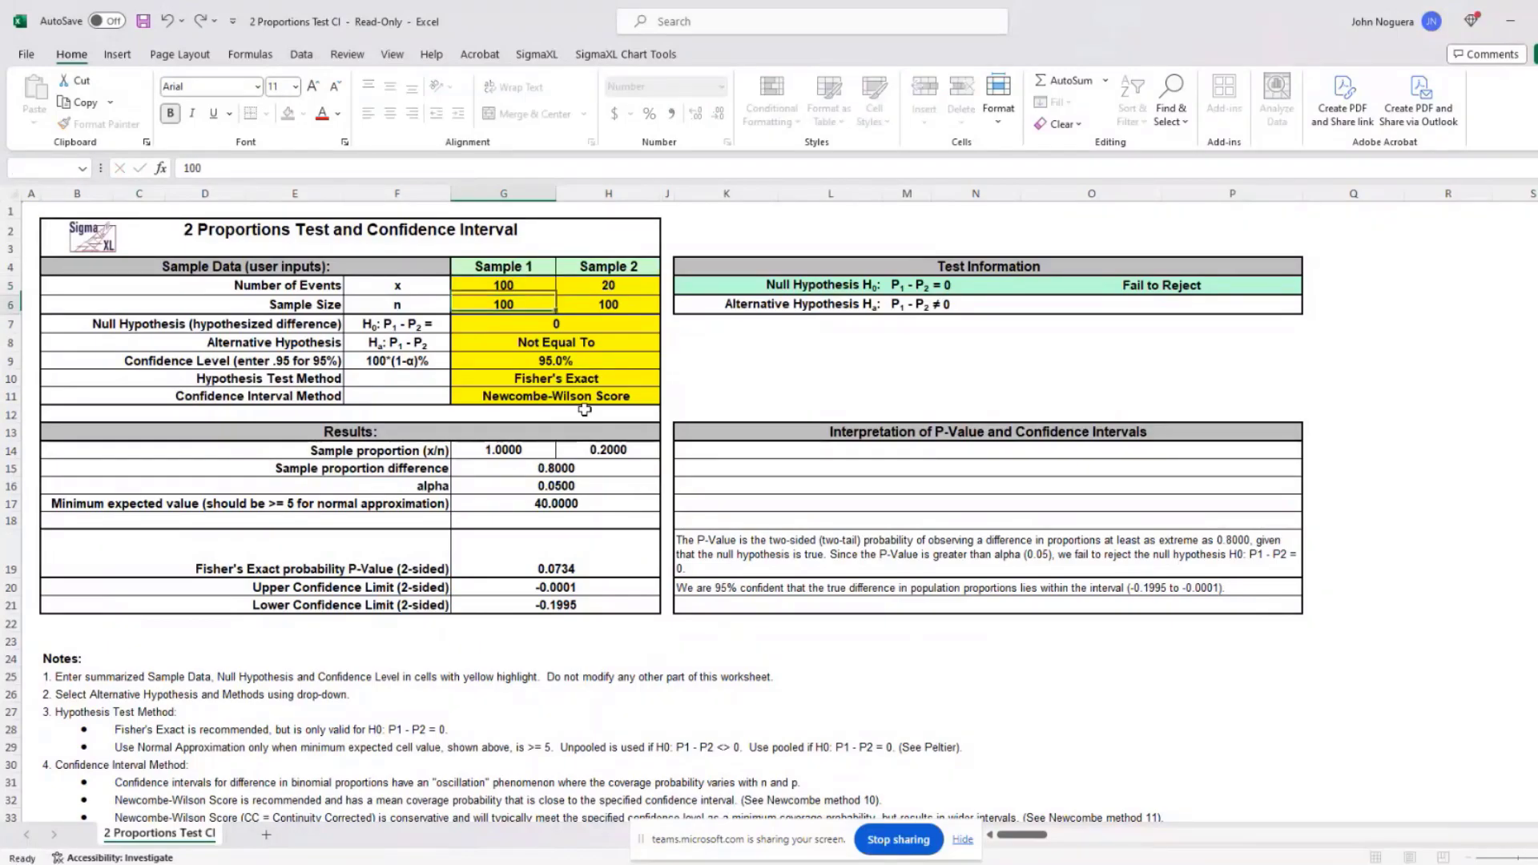
pyautogui.write('1000')
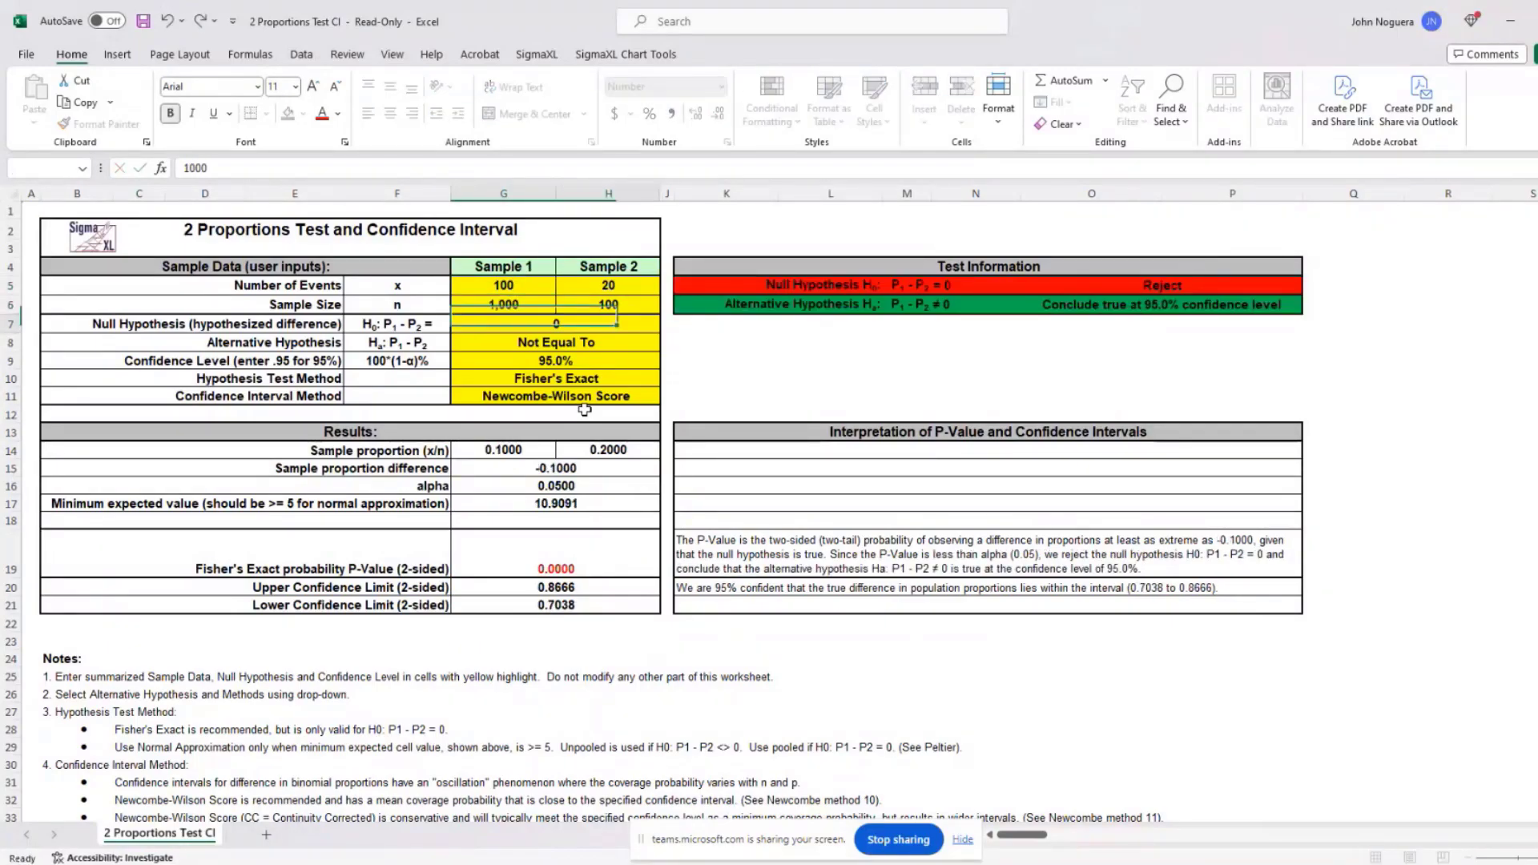
pyautogui.press('Return')
# Step: Change Sample 2 to 200 events out of 1,000 and return to the Customer Data workbook
pyautogui.press('Up')
pyautogui.press('Up')
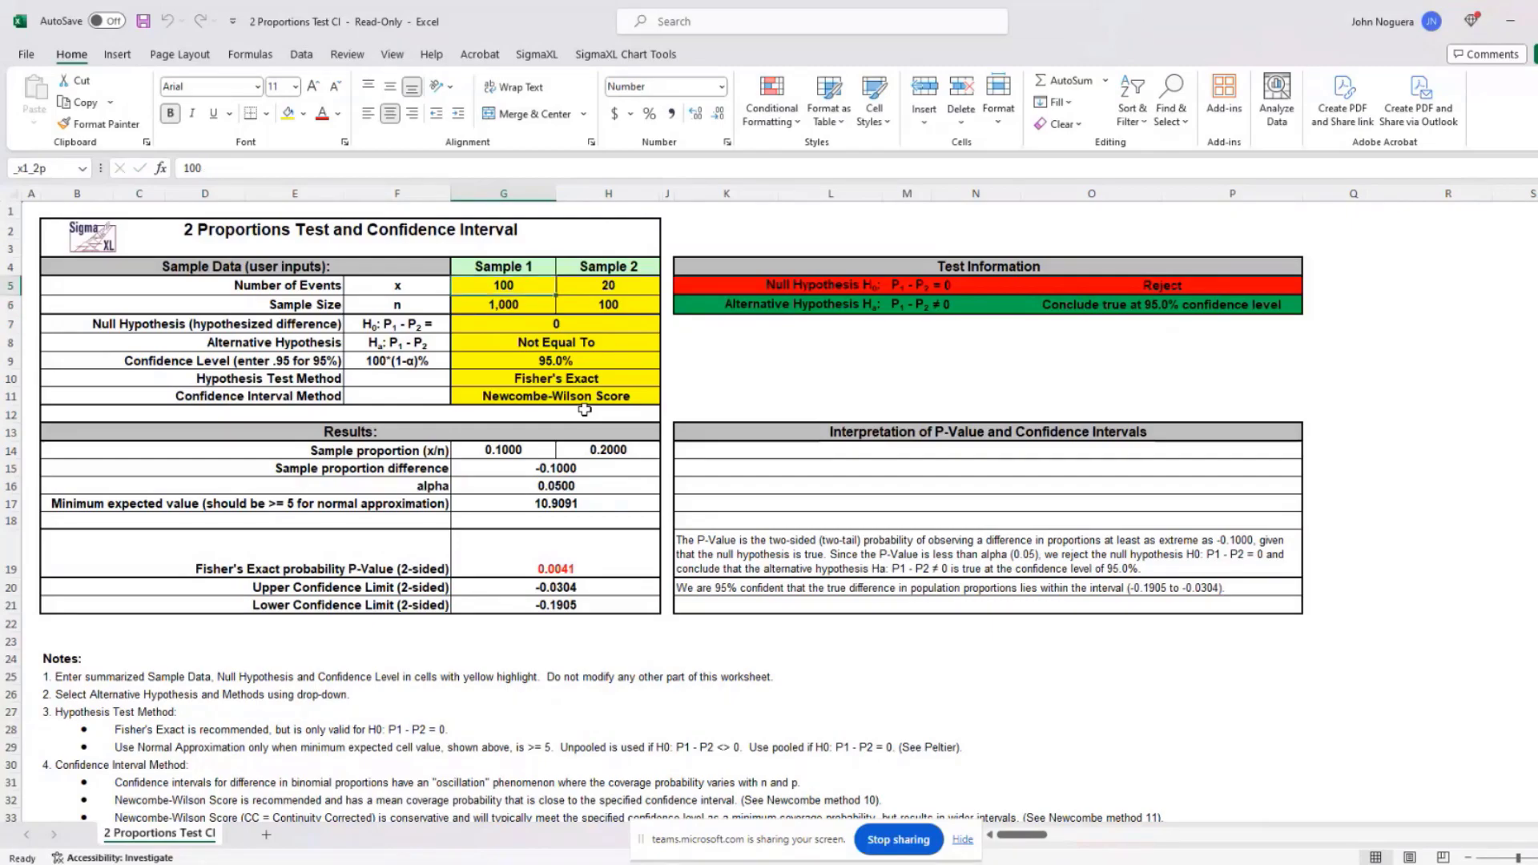
pyautogui.press('Right')
pyautogui.write('200')
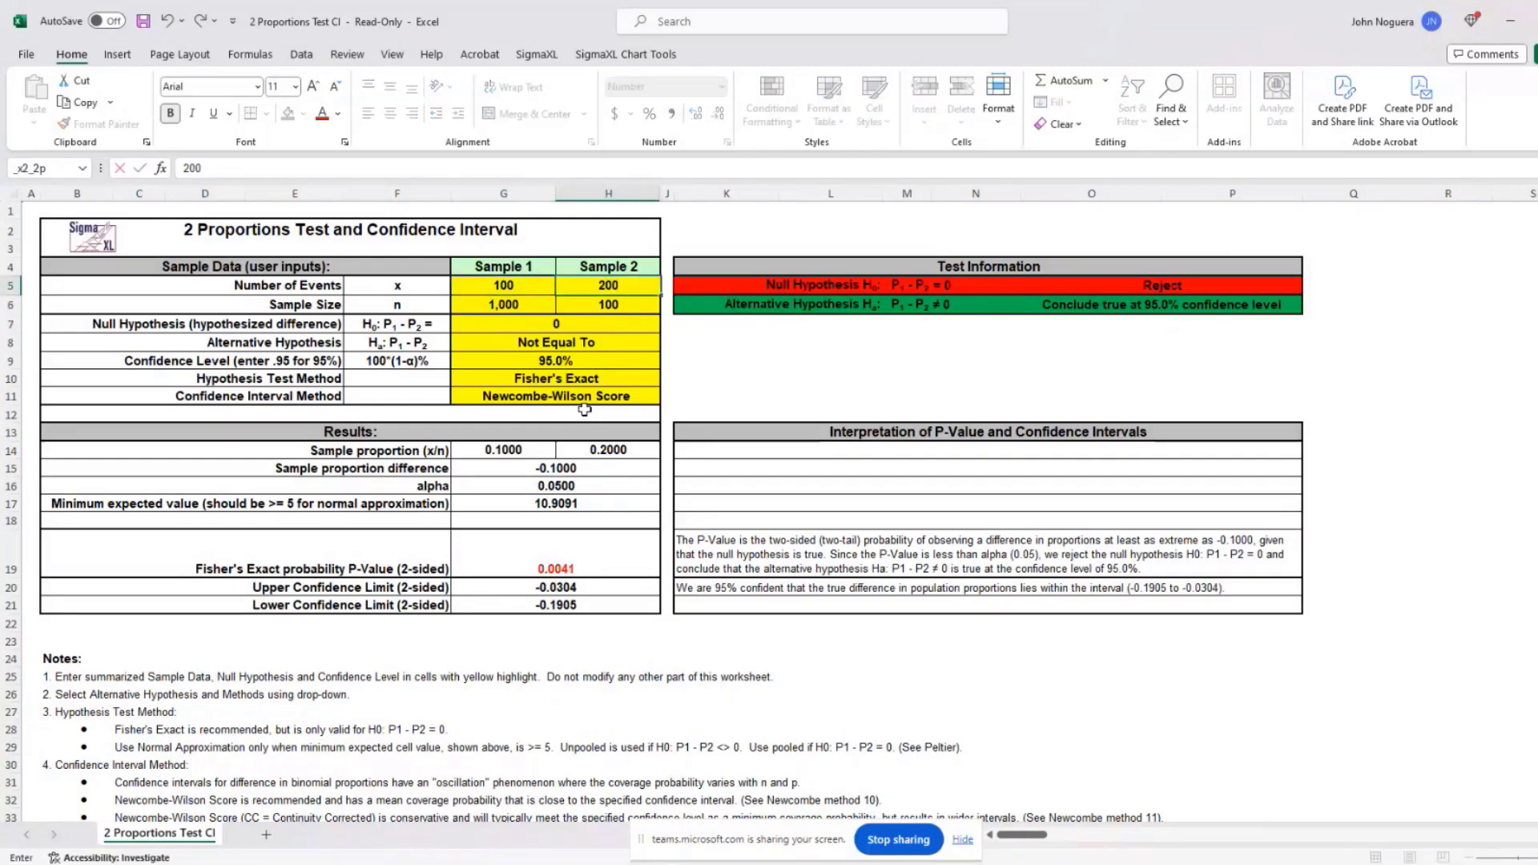
pyautogui.press('Return')
pyautogui.write('1000')
pyautogui.press('Return')
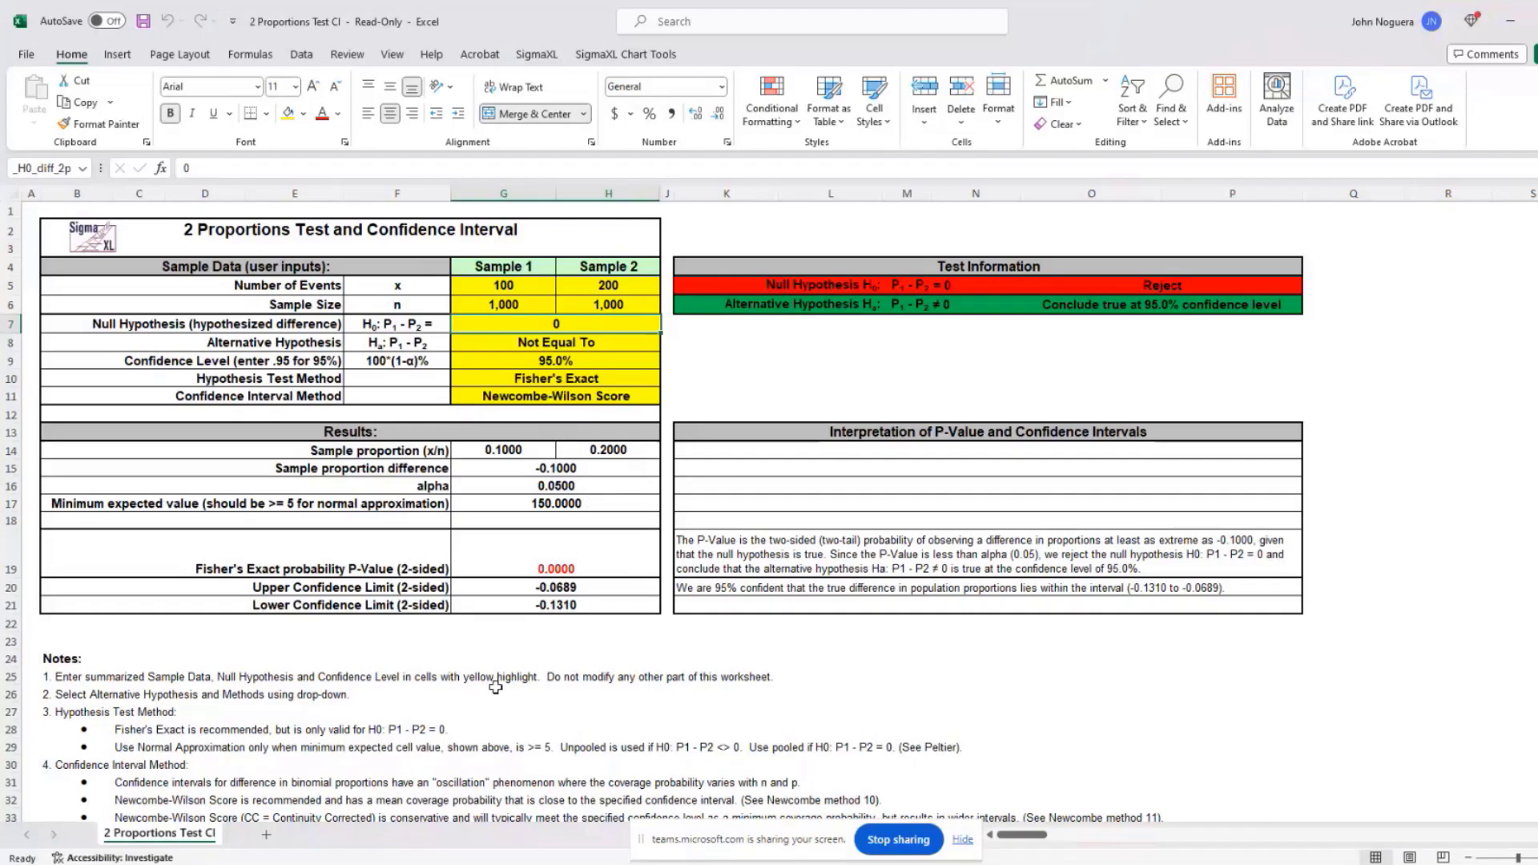
pyautogui.hotkey('alt', 'Tab')
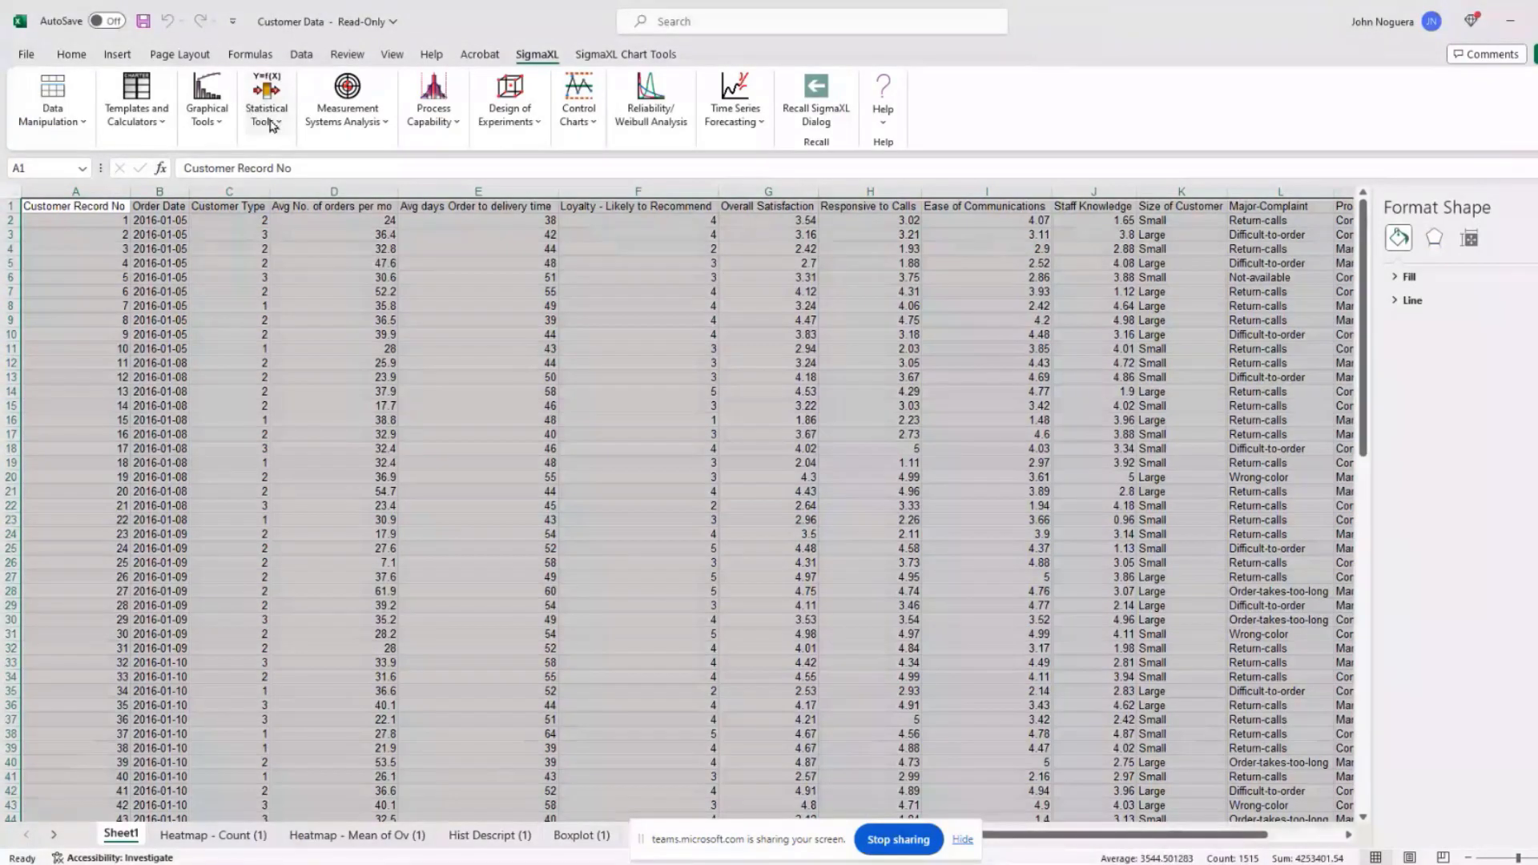
# Step: Start a 2 Sample t-Test with Overall Satisfaction as Y and Customer Type as X
pyautogui.click(273, 123)
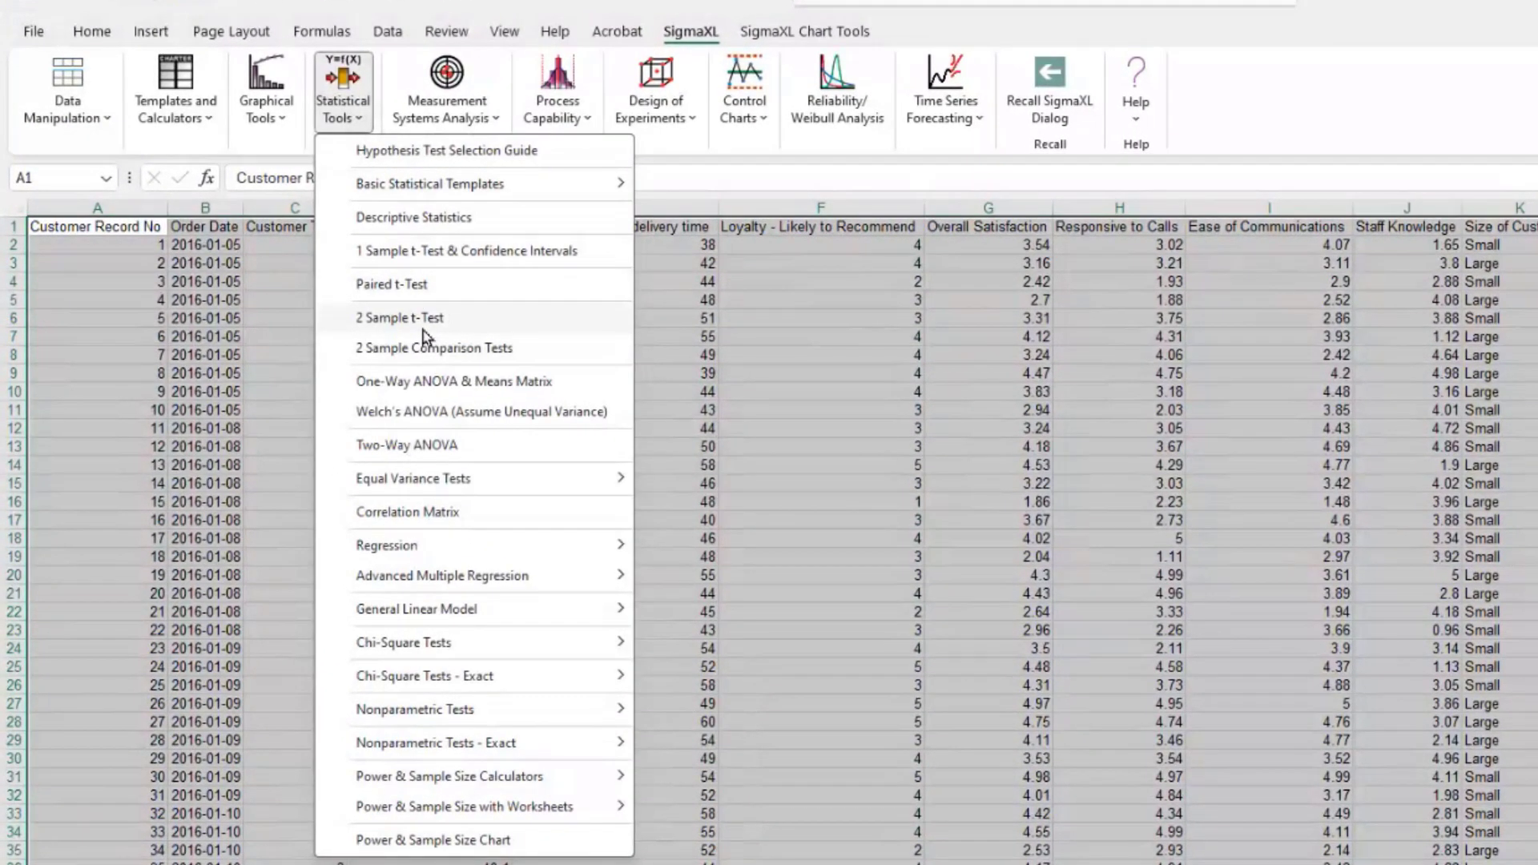
pyautogui.click(423, 327)
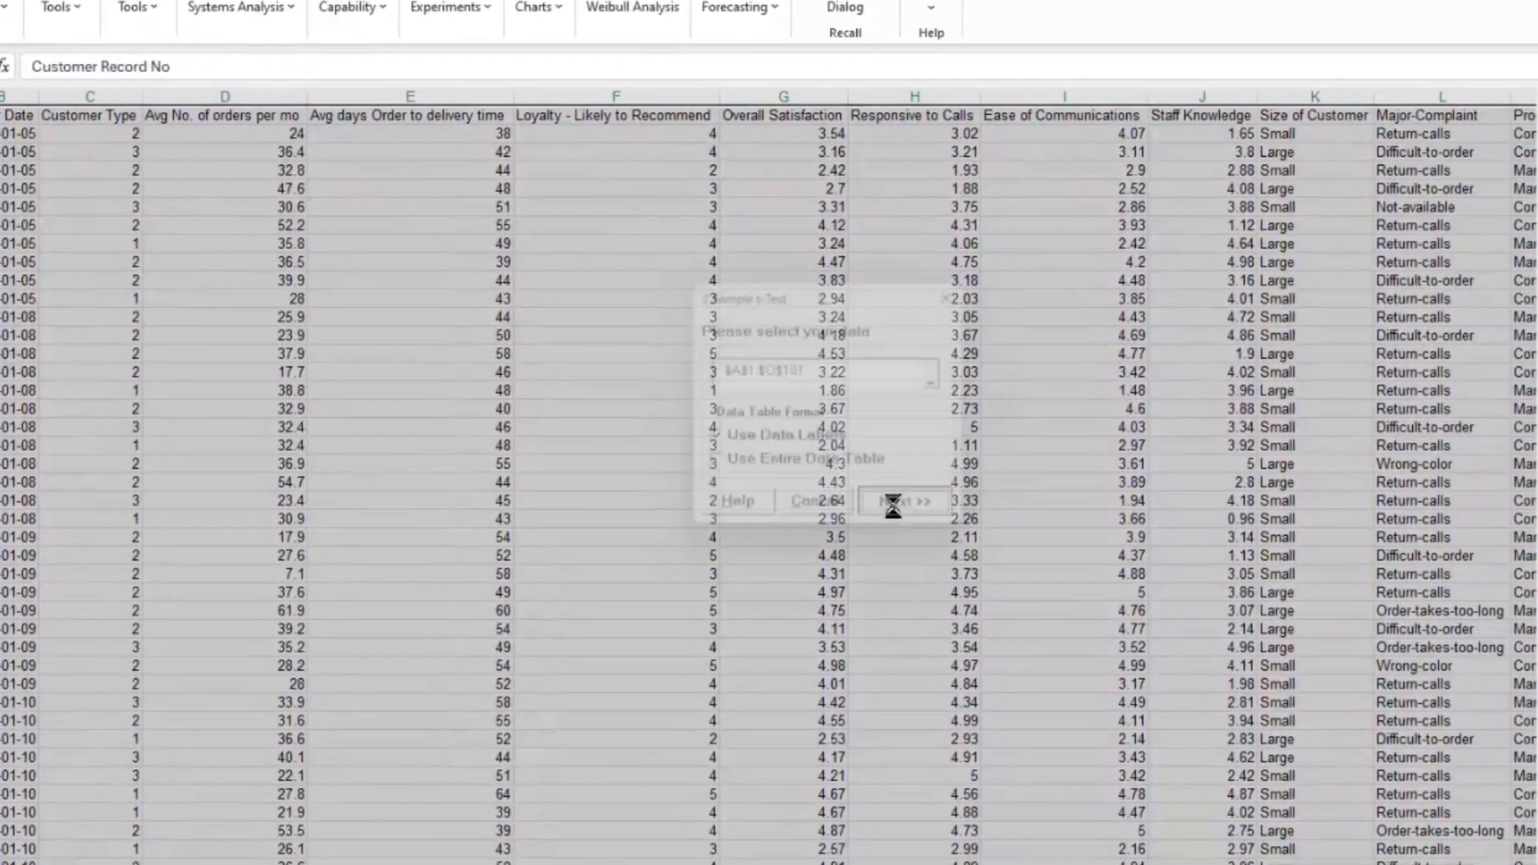
pyautogui.click(910, 508)
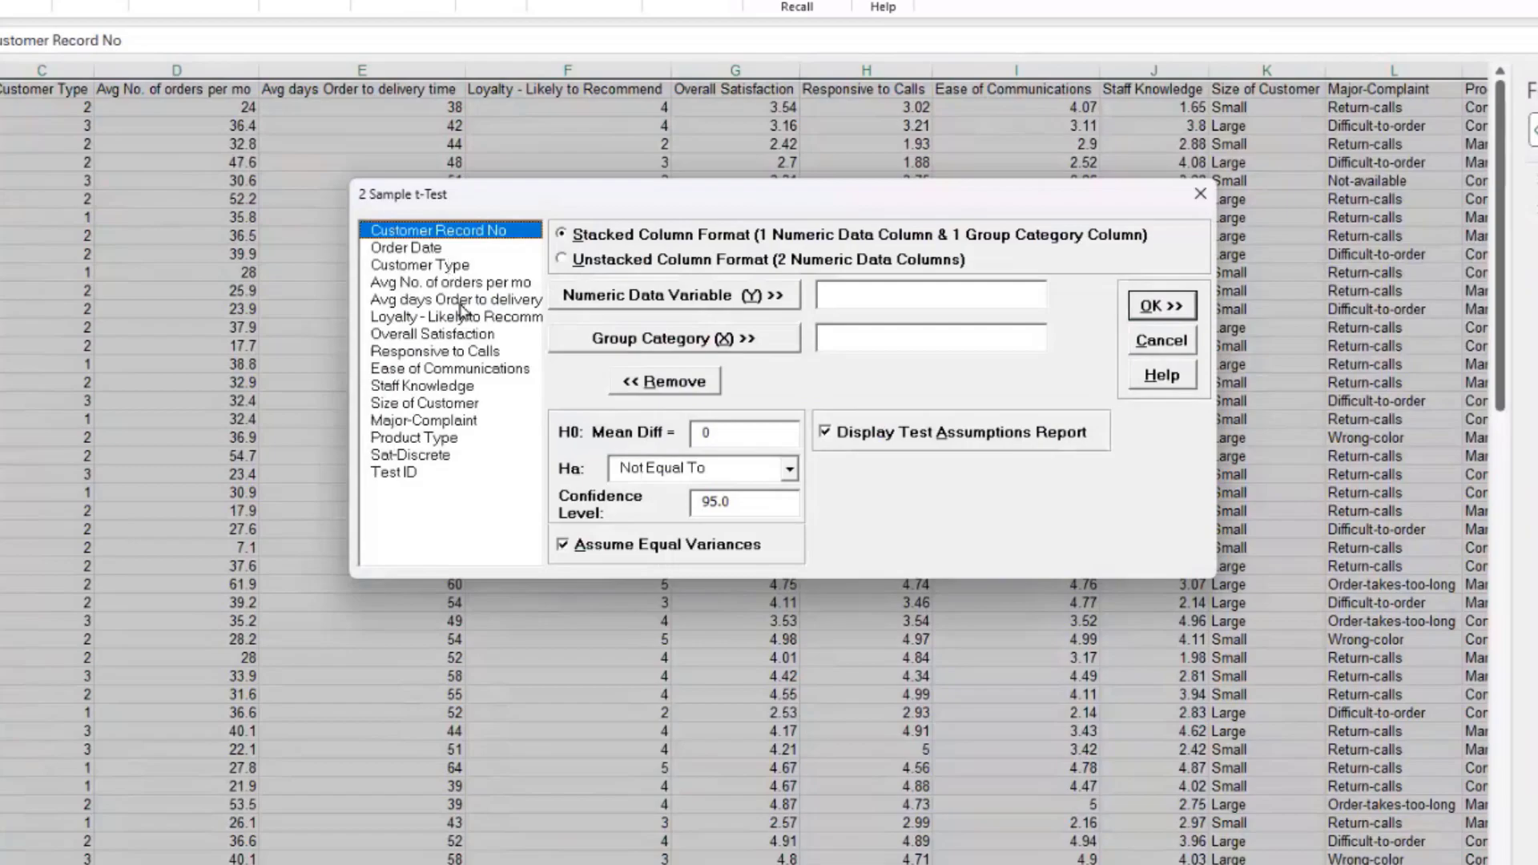
pyautogui.click(441, 337)
pyautogui.click(626, 301)
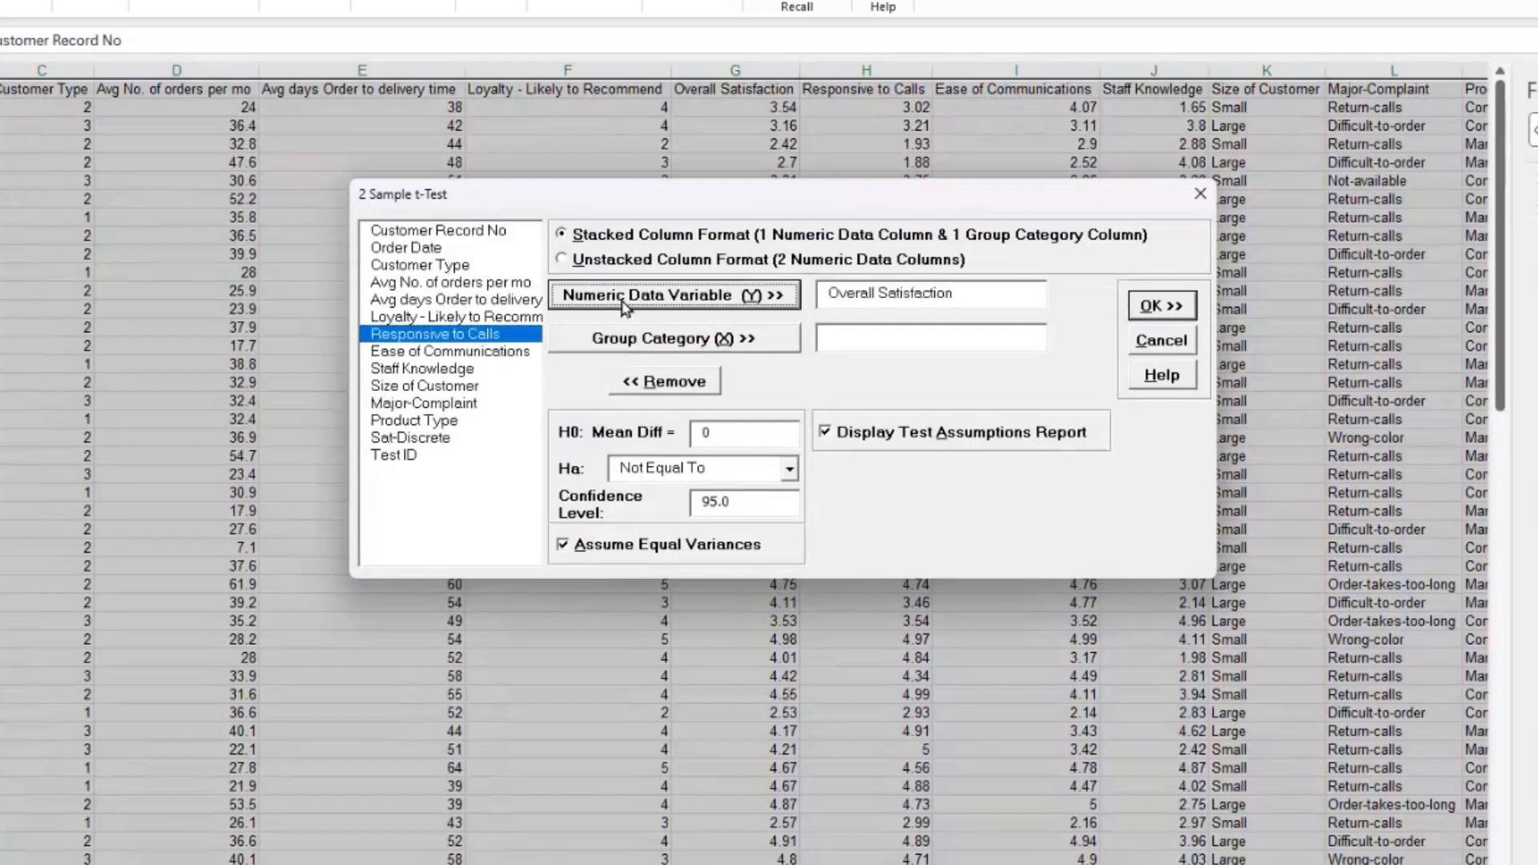
pyautogui.click(440, 269)
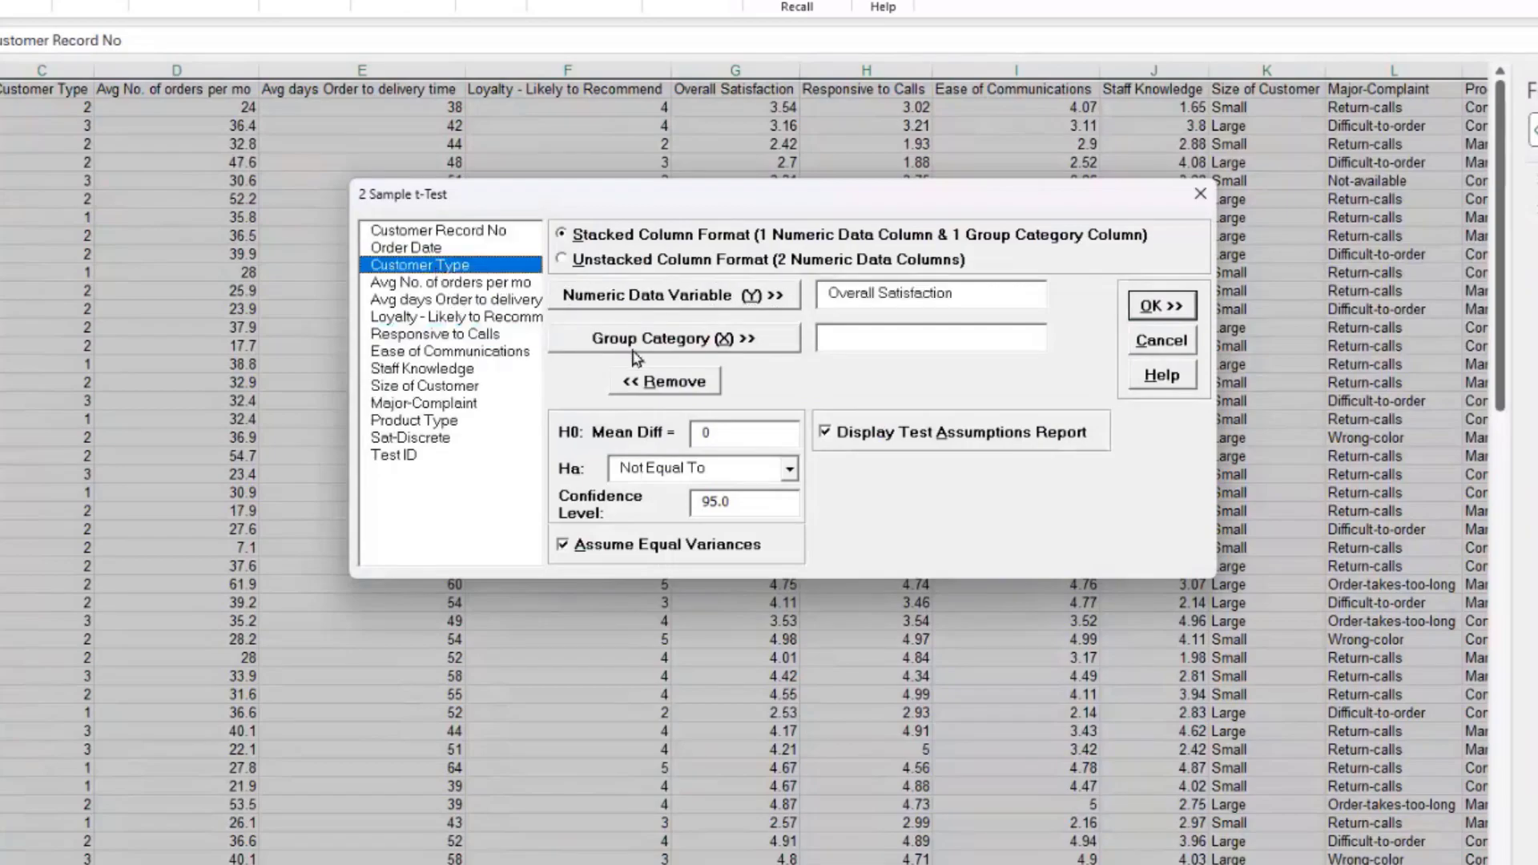
pyautogui.click(635, 347)
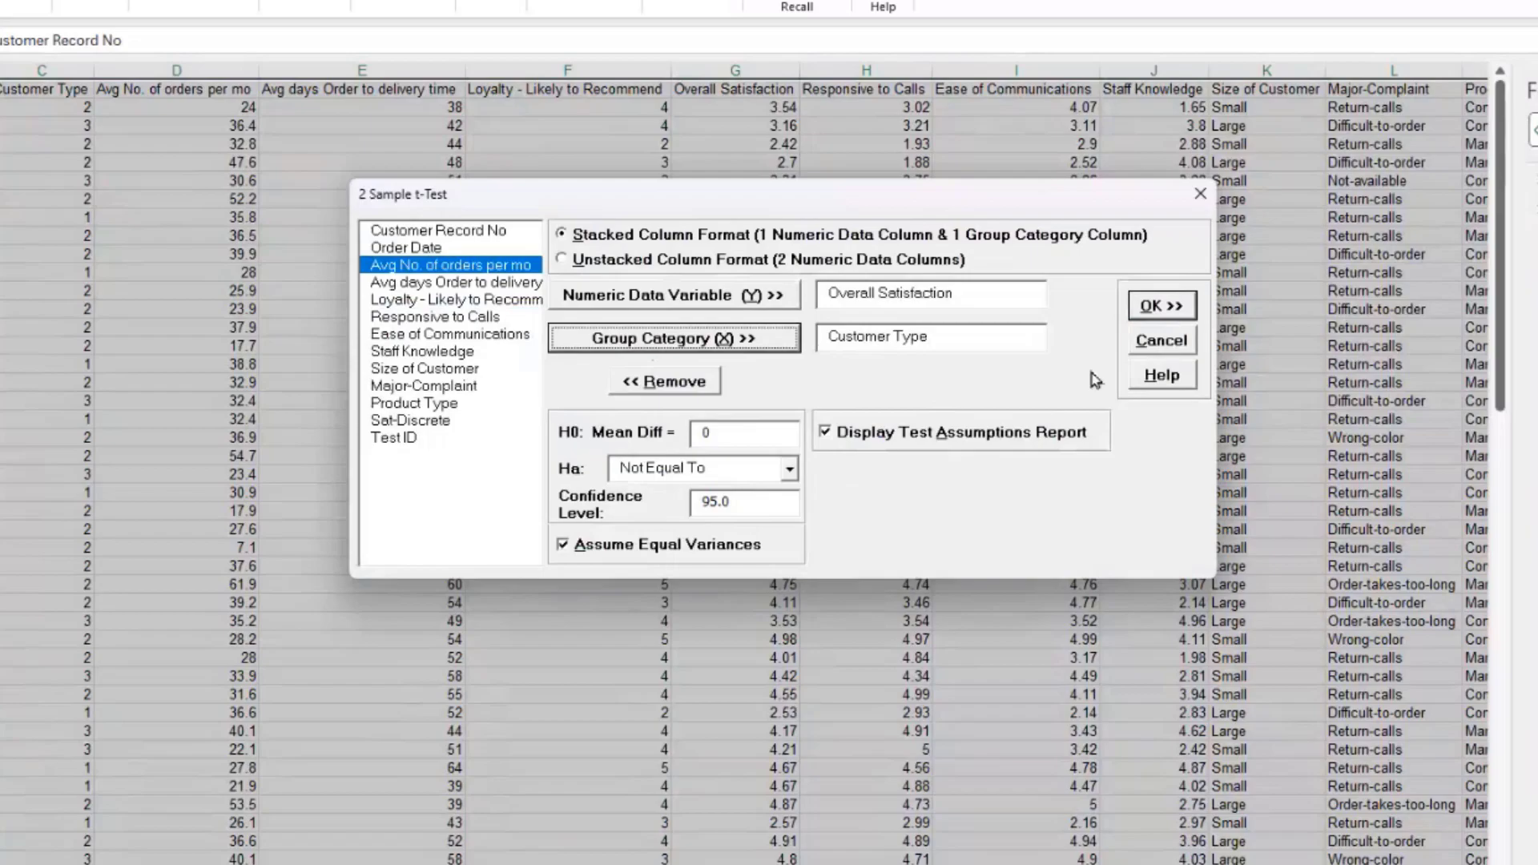
pyautogui.click(1156, 304)
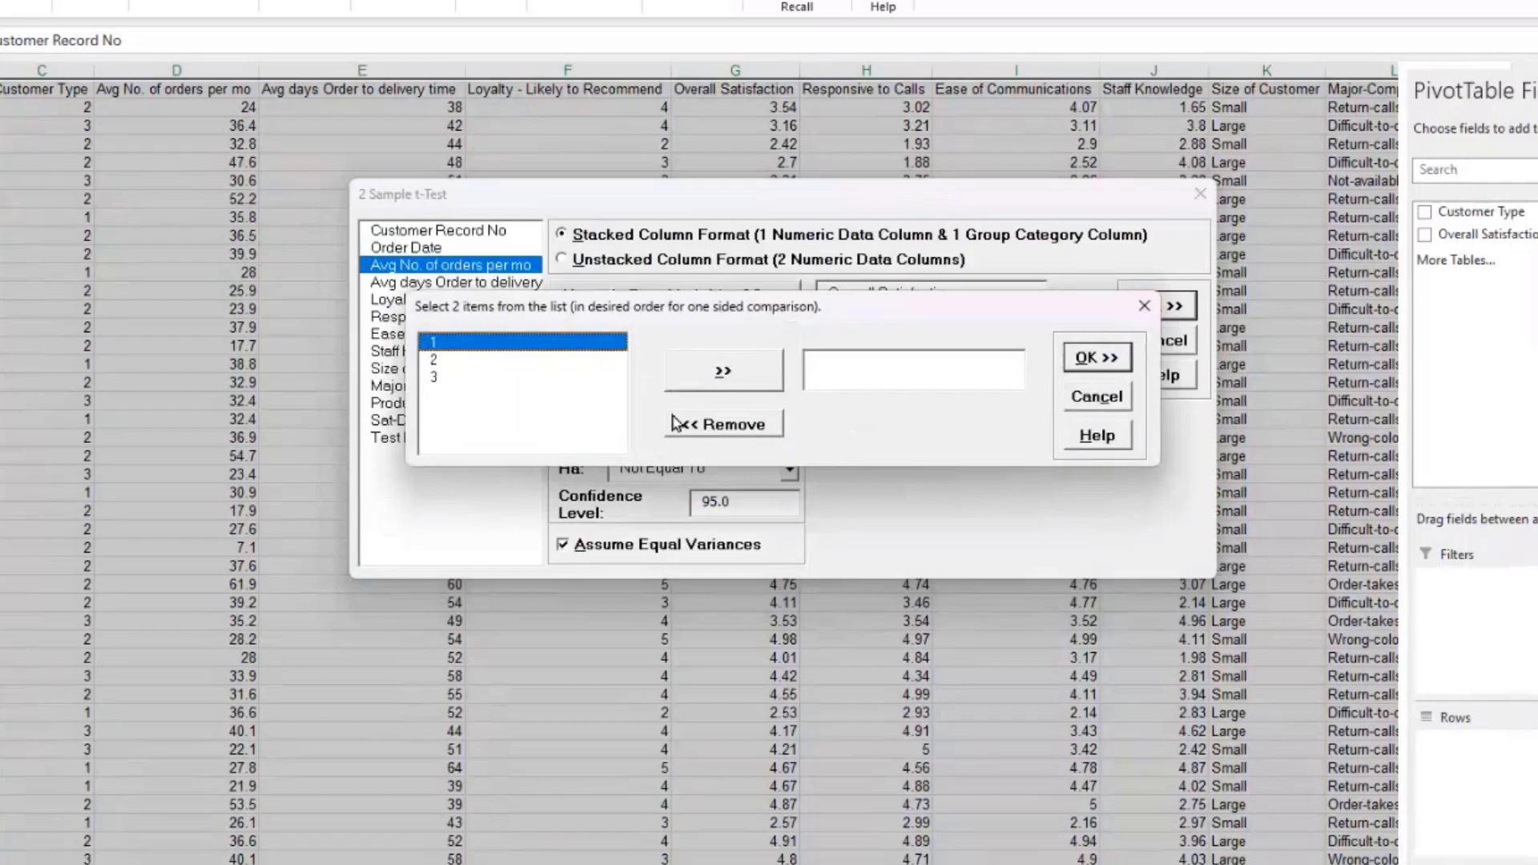
# Step: Select customer types 2 and 3 as the levels to compare
pyautogui.click(498, 365)
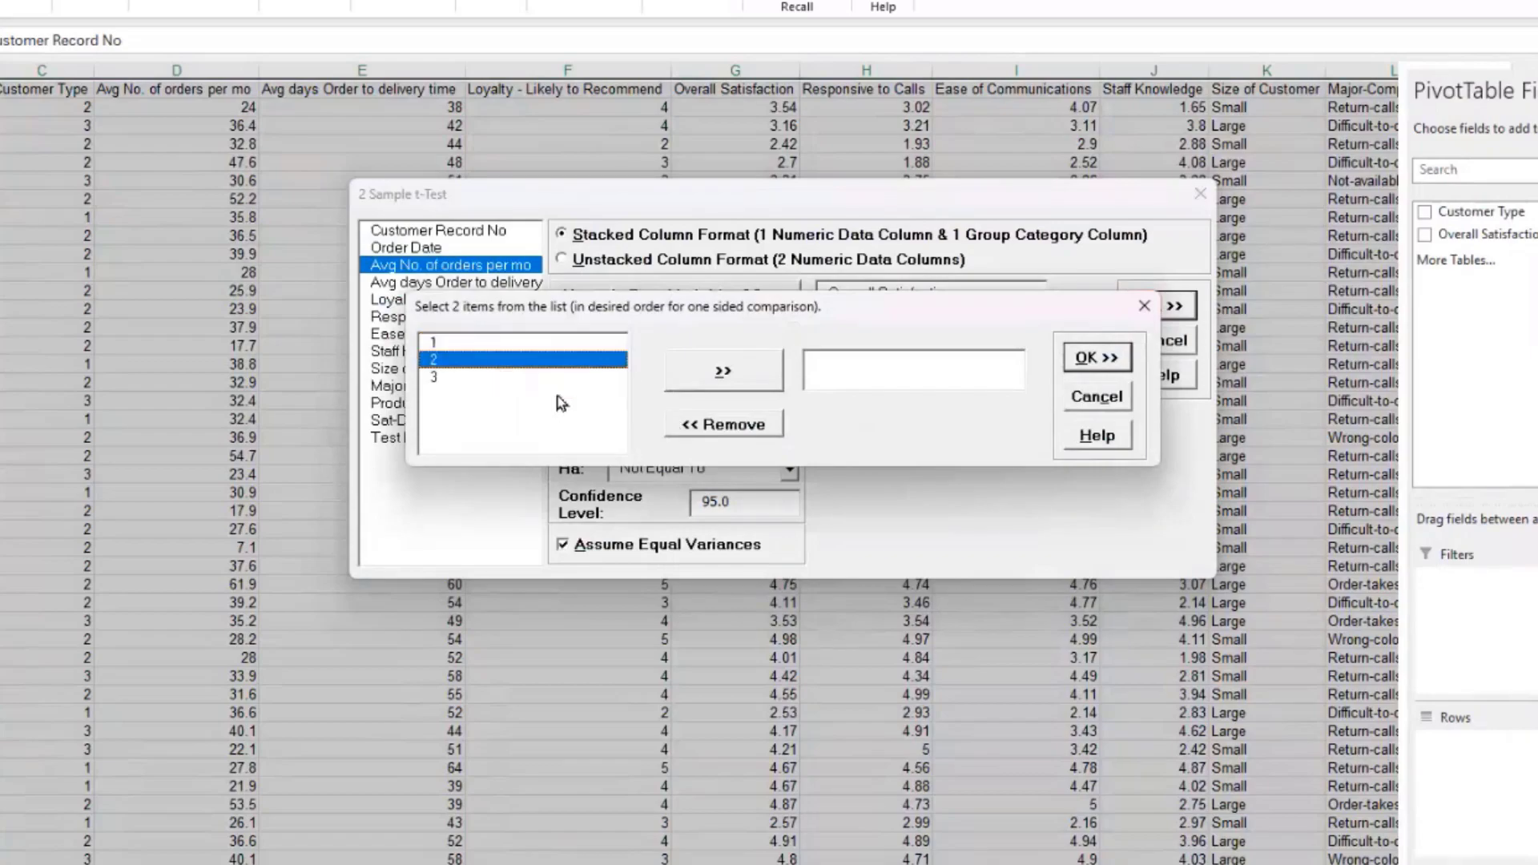
pyautogui.click(737, 379)
pyautogui.click(737, 380)
pyautogui.click(1091, 367)
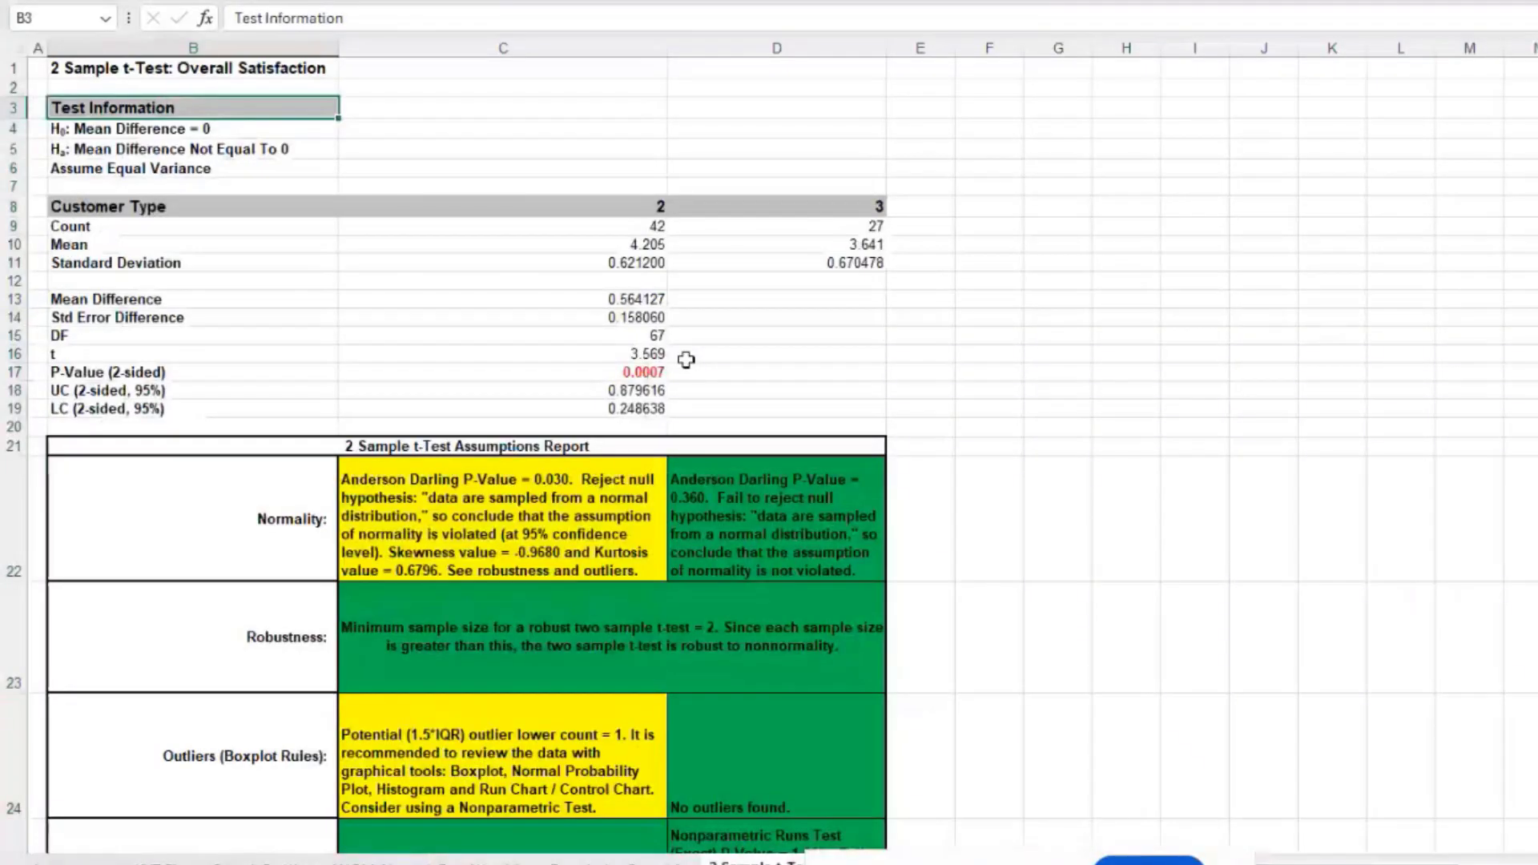
# Step: Review the t-test p-value, type 2 mean, and the Anderson-Darling normality and robustness notes
pyautogui.click(622, 371)
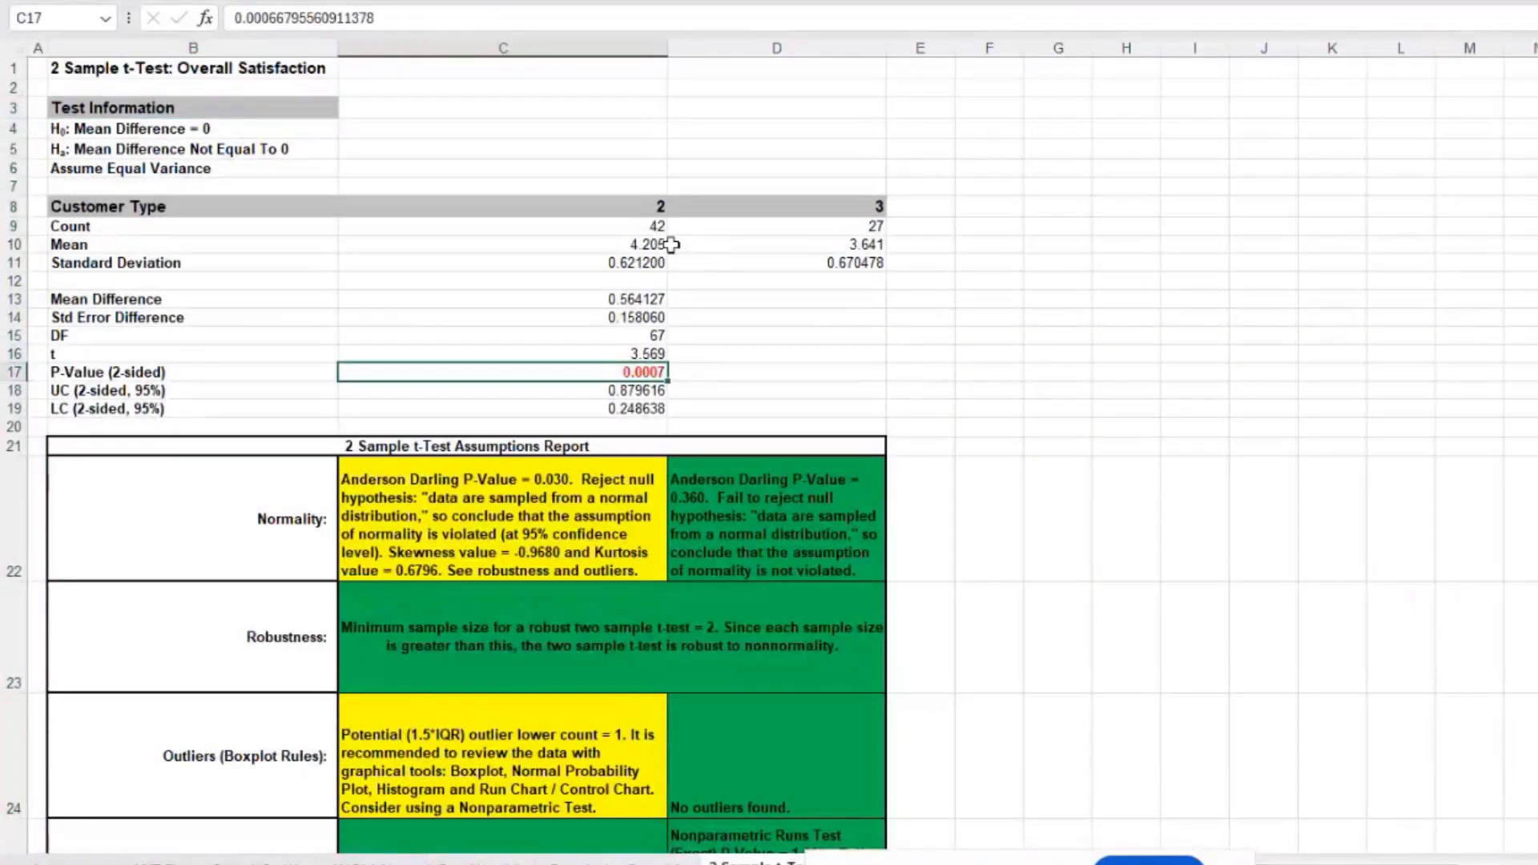
pyautogui.click(648, 245)
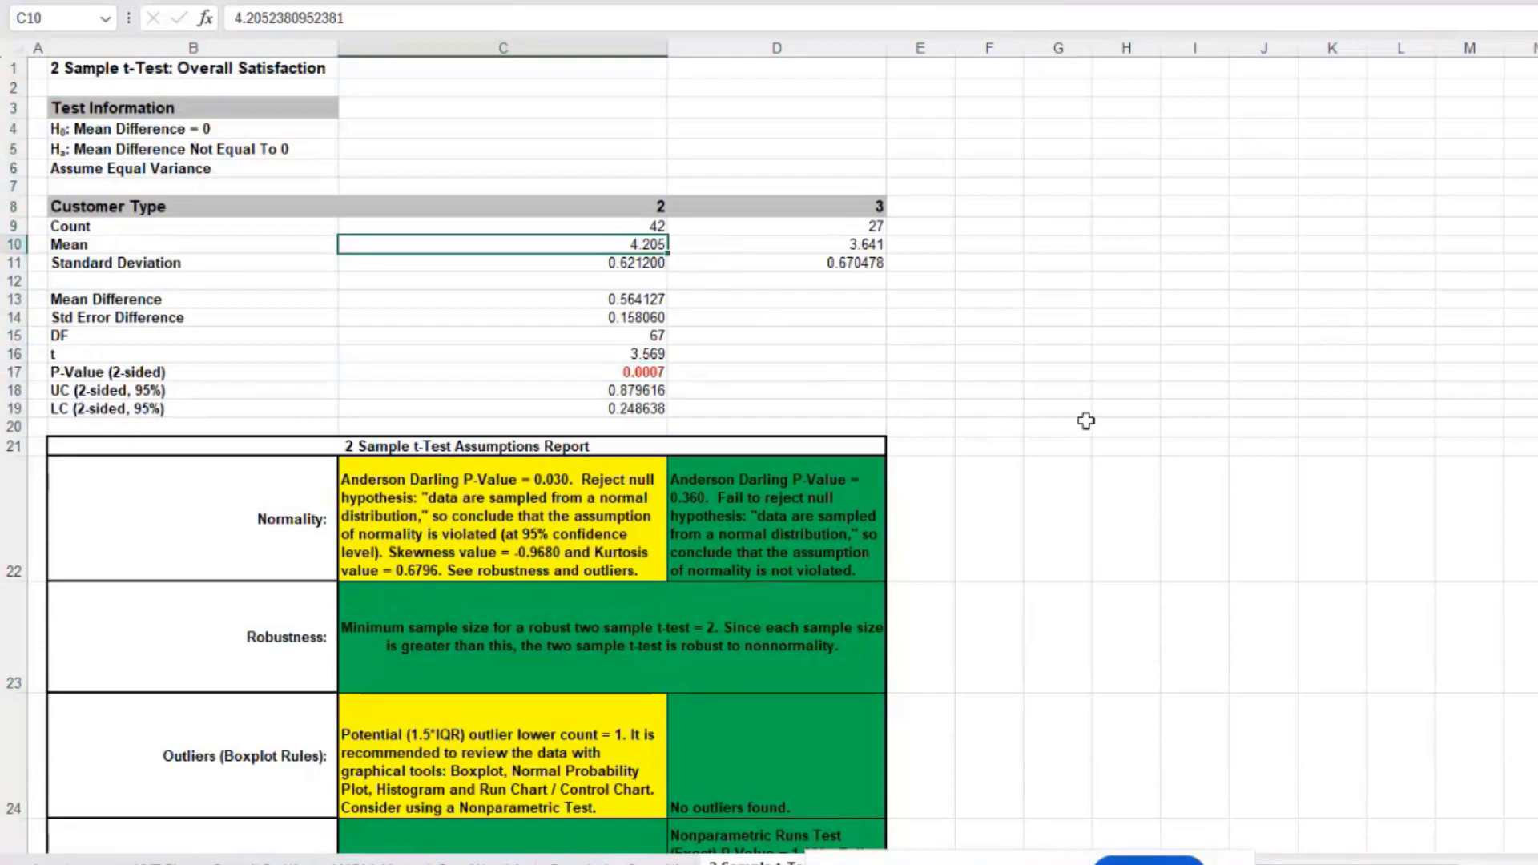
pyautogui.scroll(-3, 1087, 421)
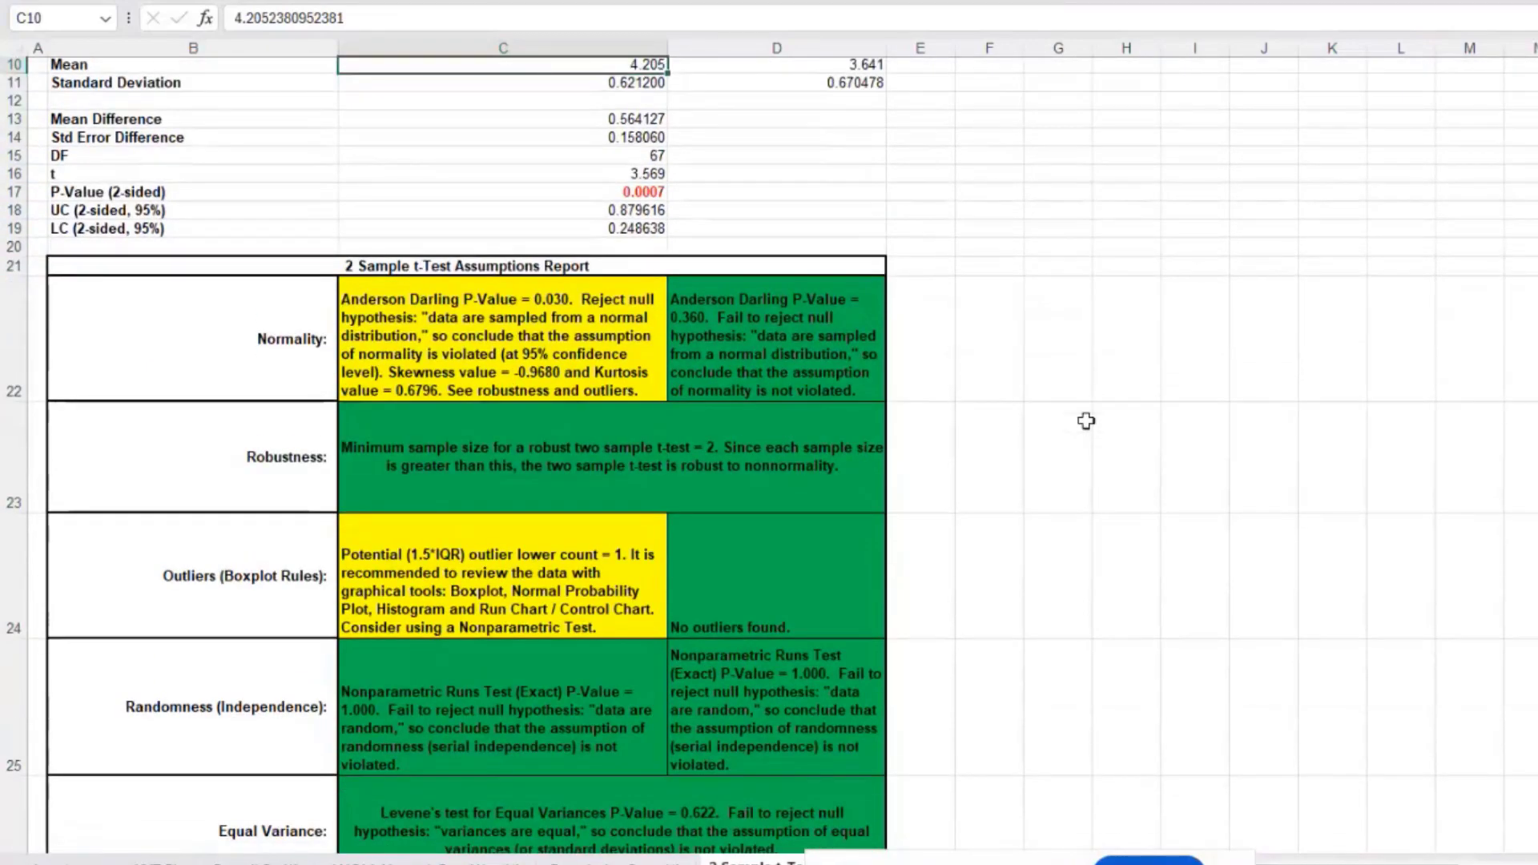
pyautogui.scroll(-1, 1086, 420)
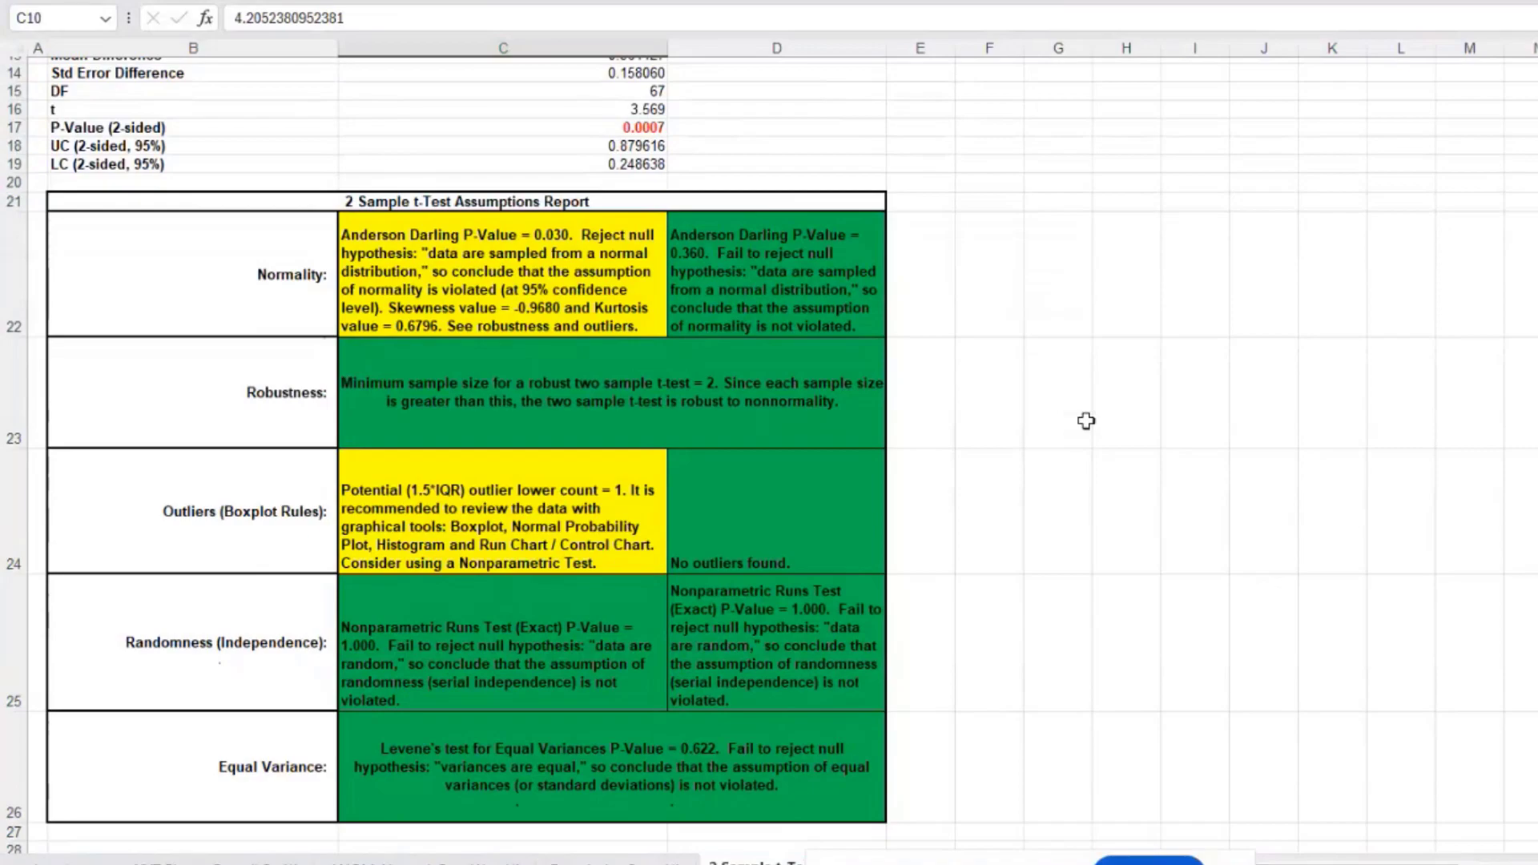
pyautogui.click(236, 291)
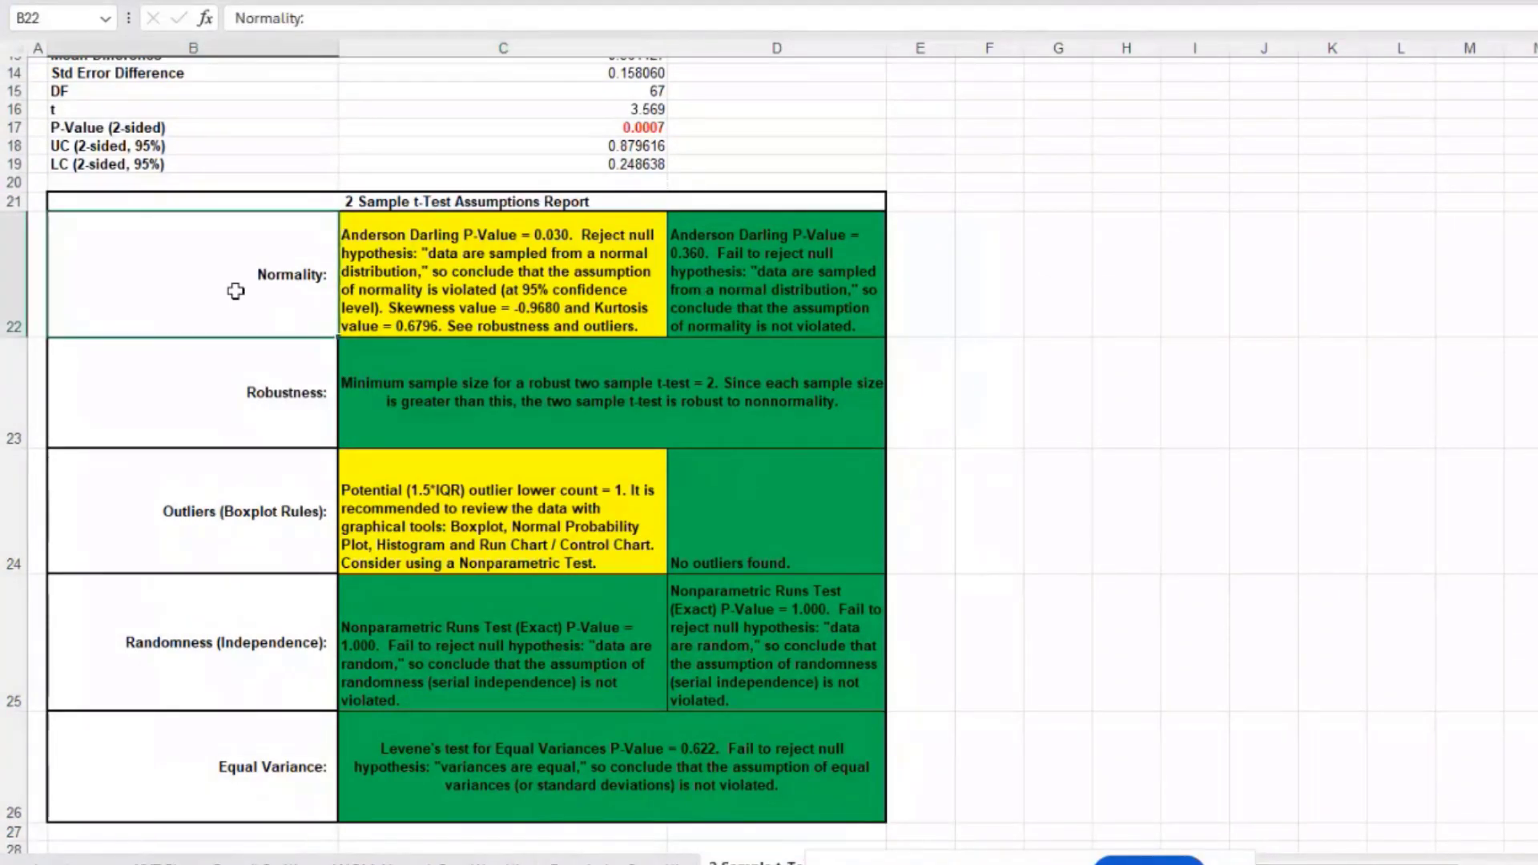
pyautogui.click(516, 269)
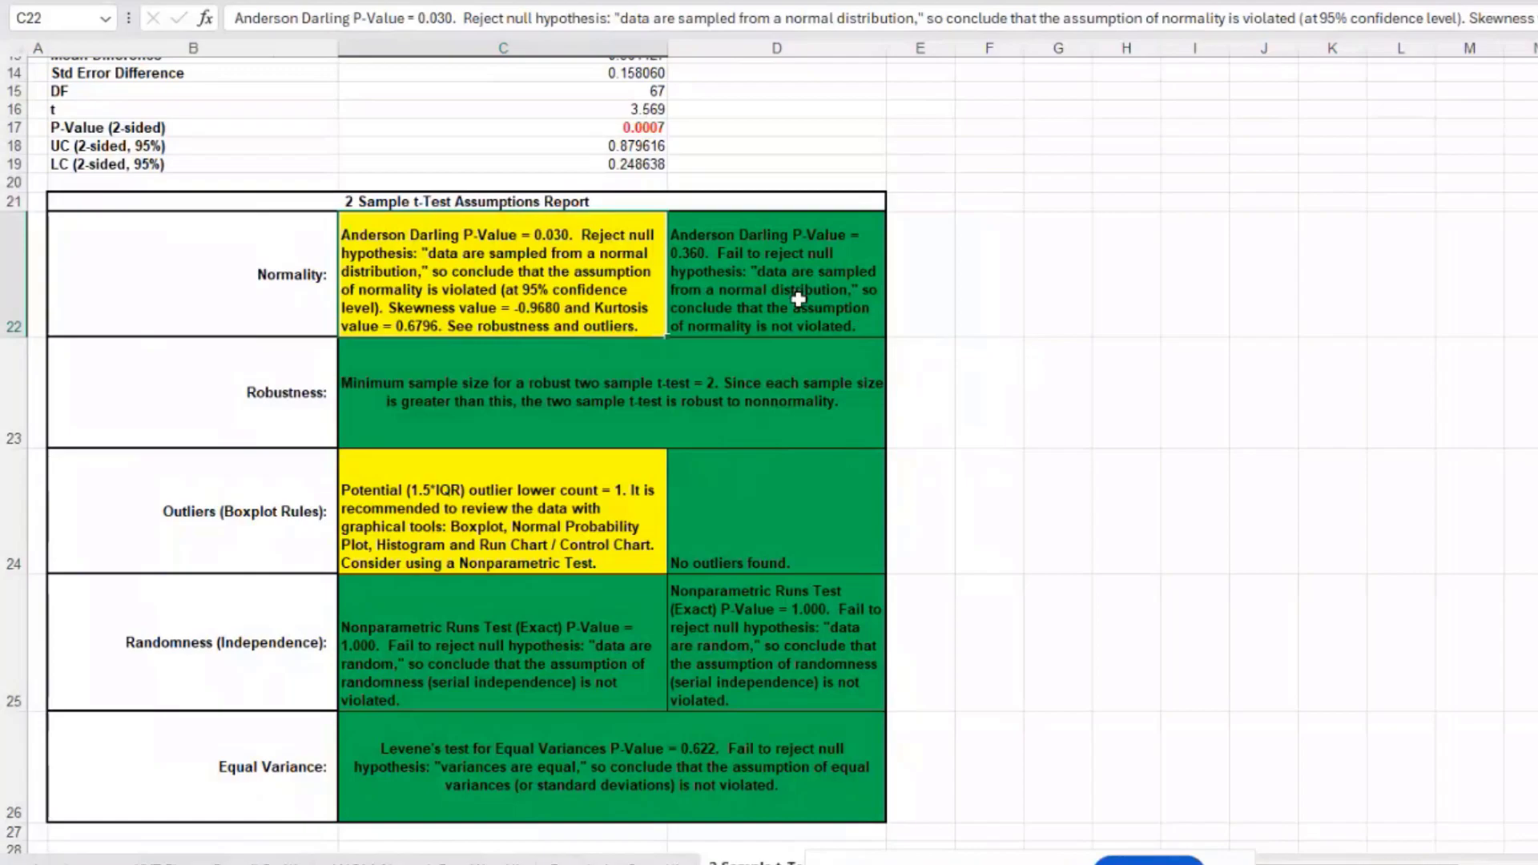
pyautogui.click(743, 397)
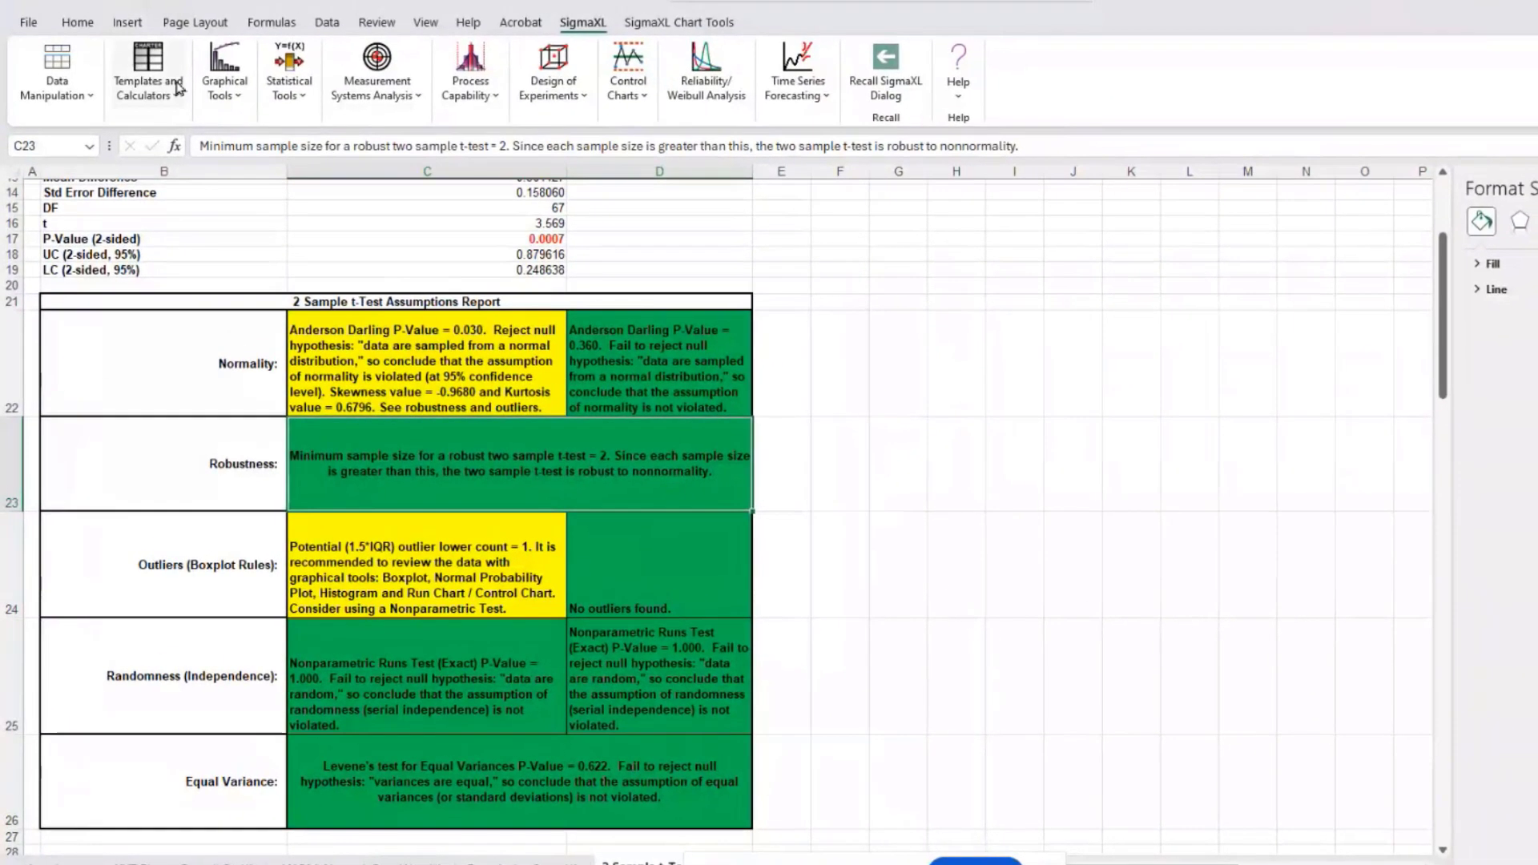
pyautogui.click(290, 76)
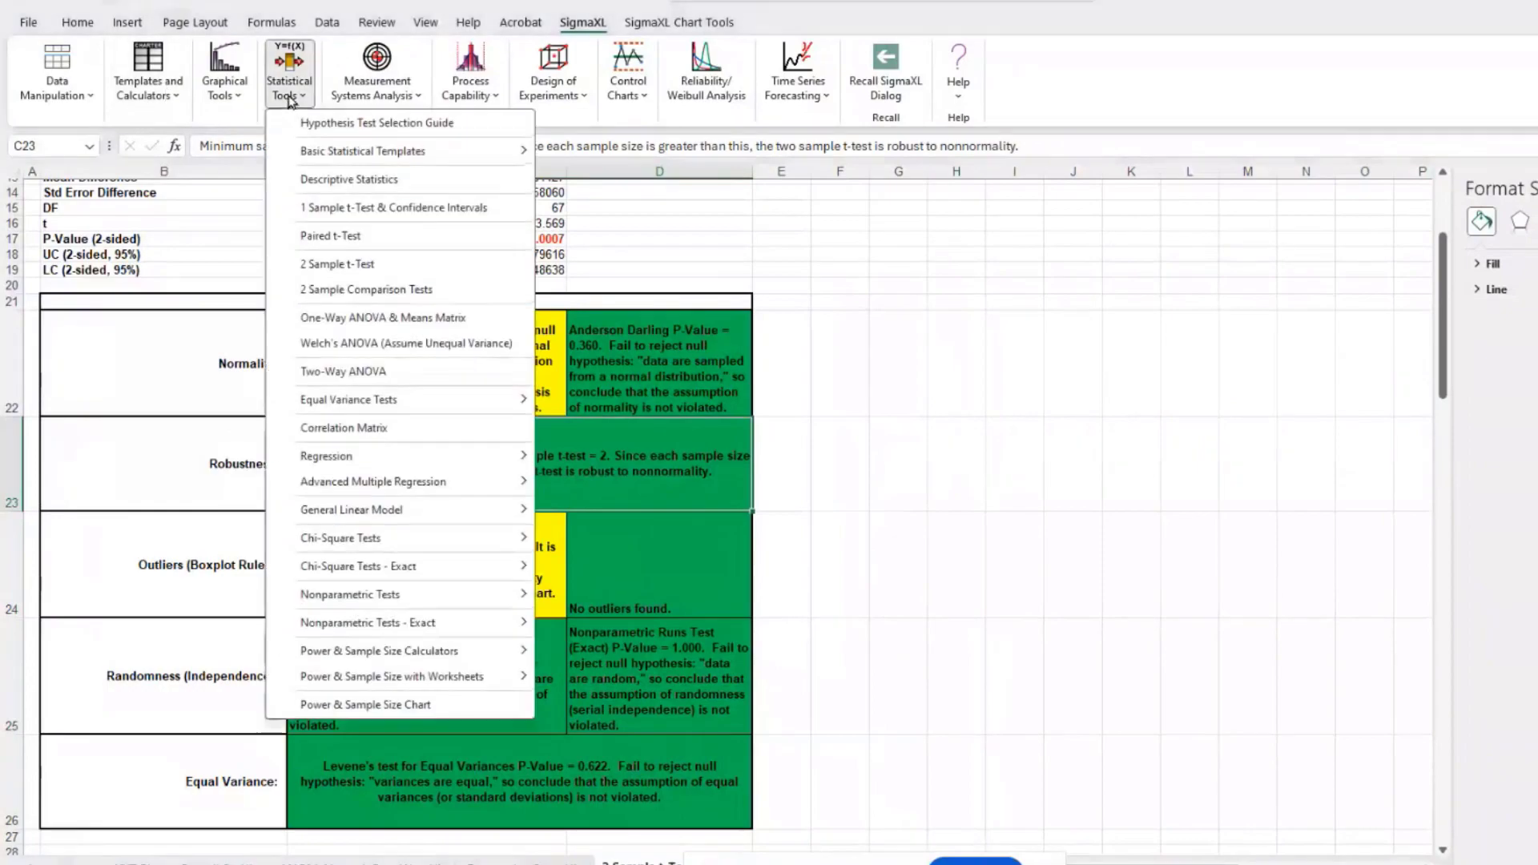
pyautogui.moveTo(305, 152)
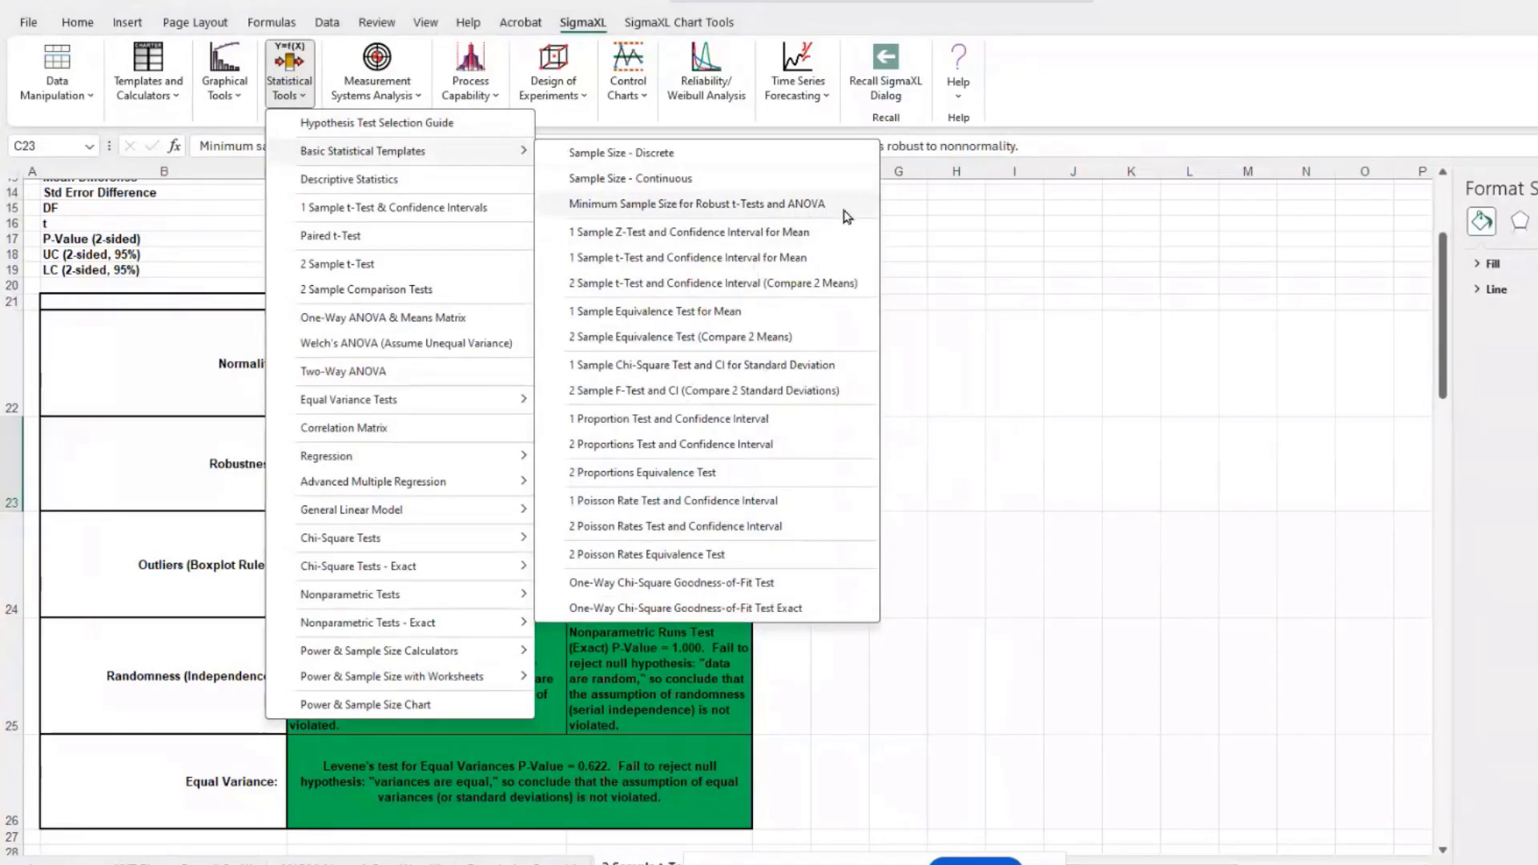
pyautogui.click(932, 254)
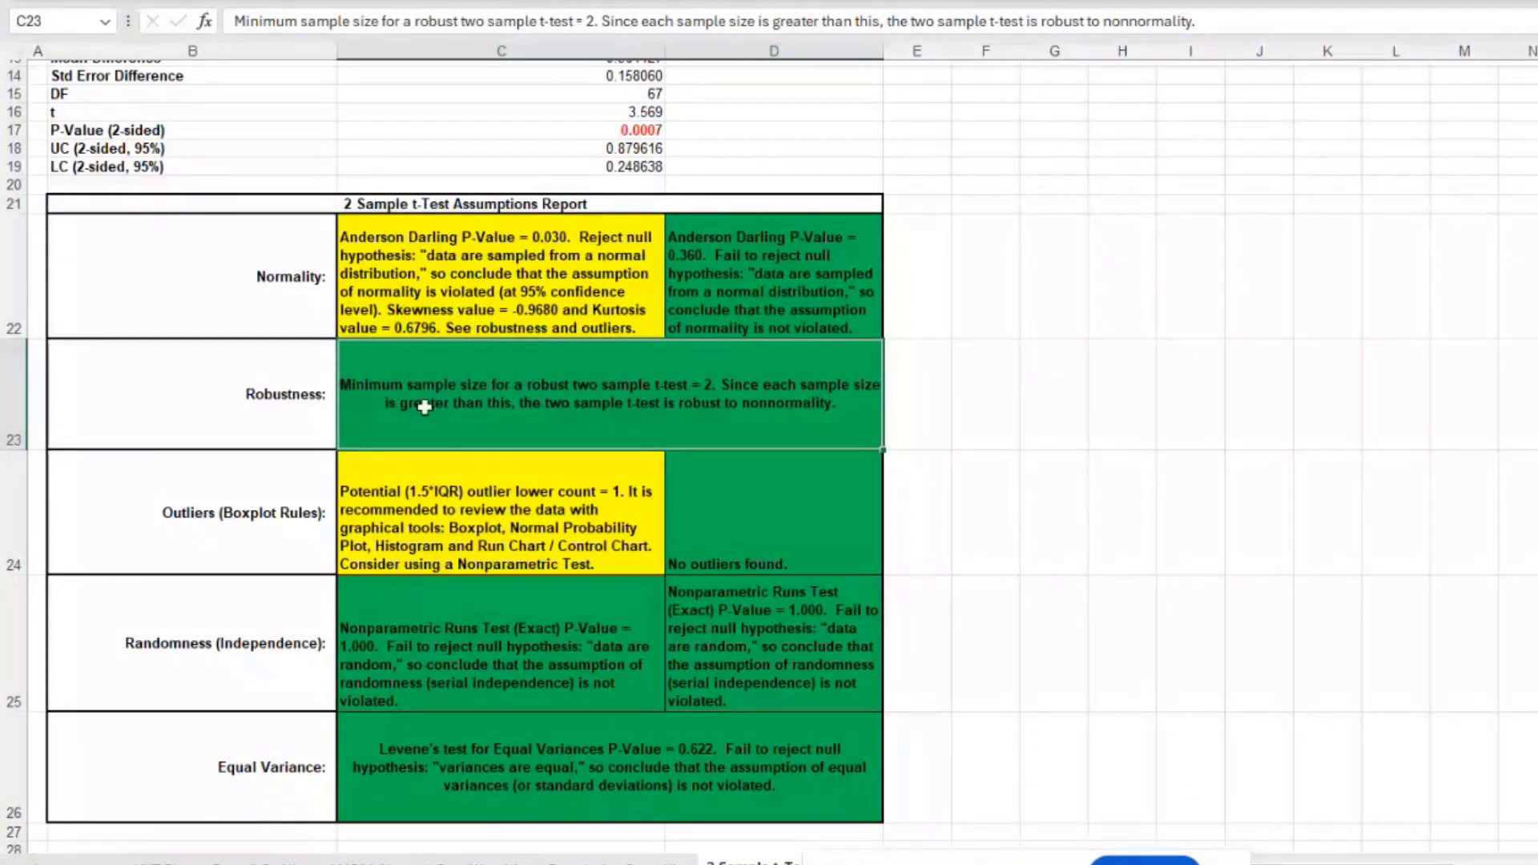
# Step: Check Levene's equal-variance result, scroll back up, and open the worksheet list
pyautogui.scroll(-3, 425, 407)
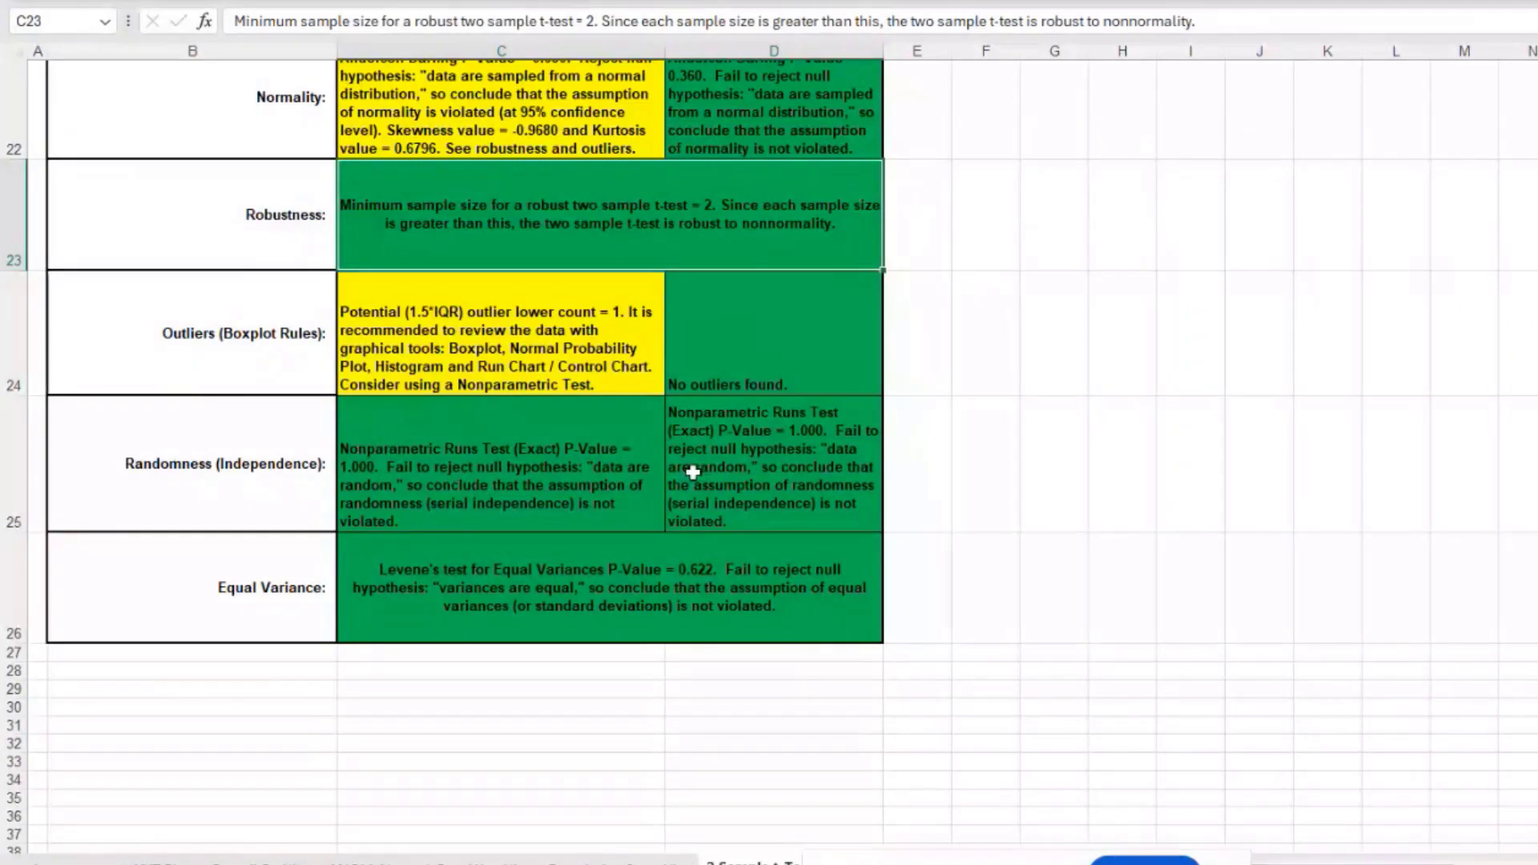
pyautogui.click(549, 615)
pyautogui.scroll(7, 601, 570)
pyautogui.scroll(1, 601, 570)
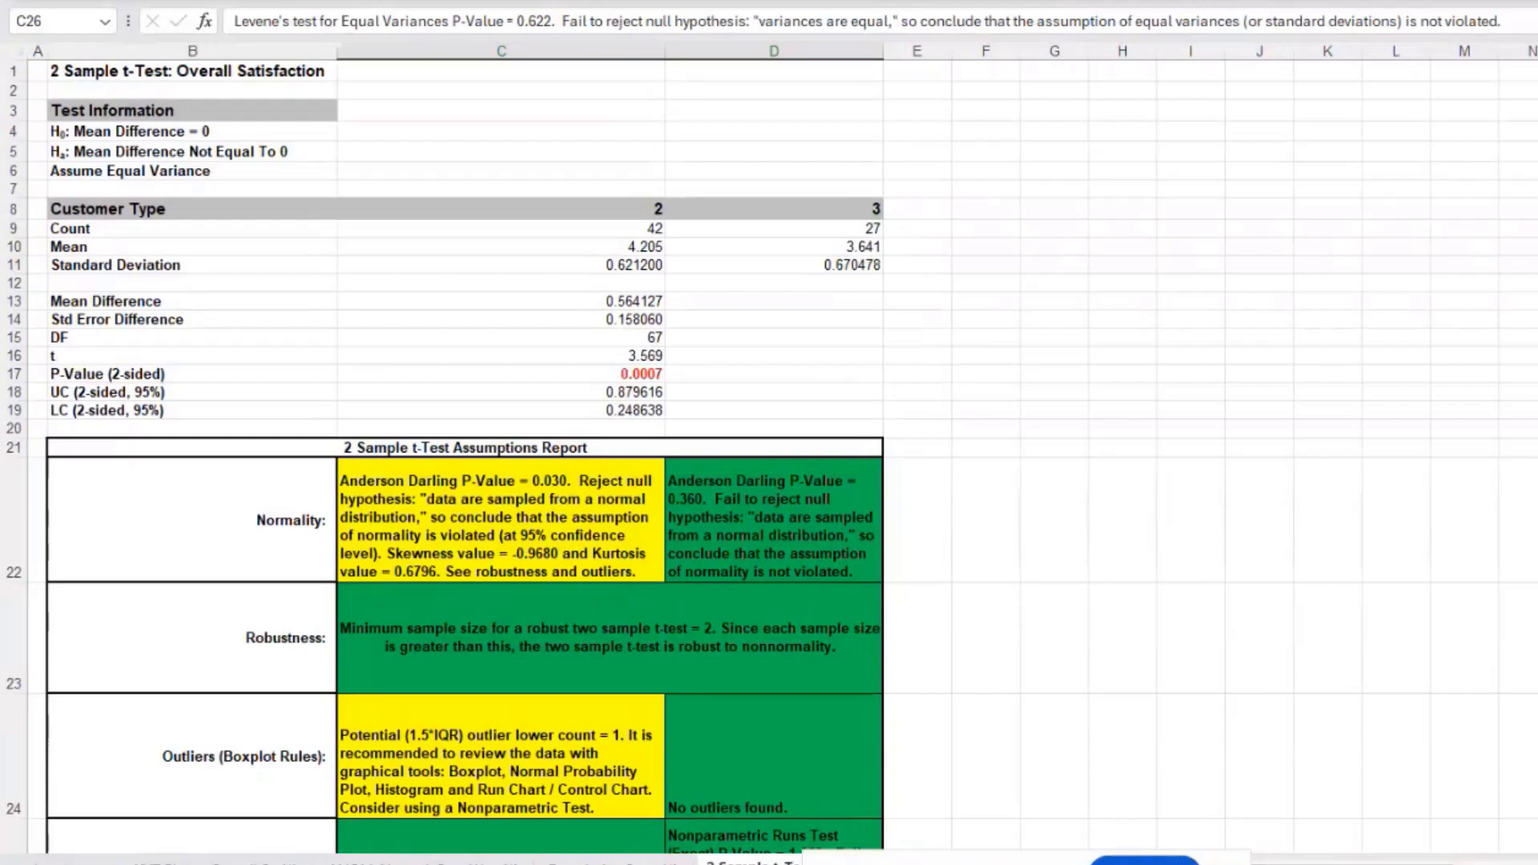
pyautogui.rightClick(33, 864)
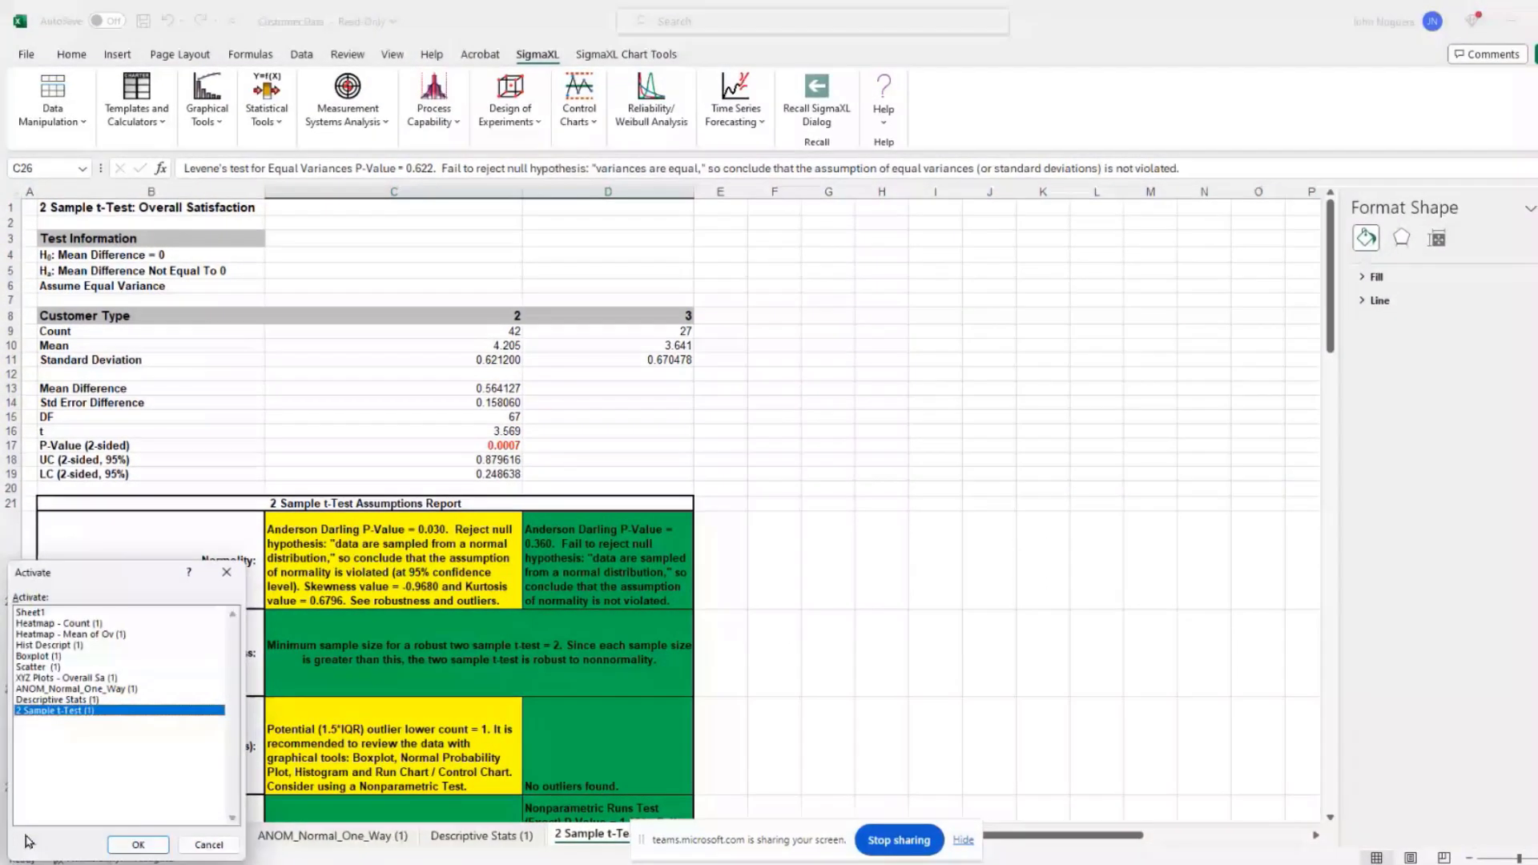
# Step: On Sheet1, start the 2 Sample Comparison Tests with Customer Type as the grouping variable
pyautogui.doubleClick(31, 613)
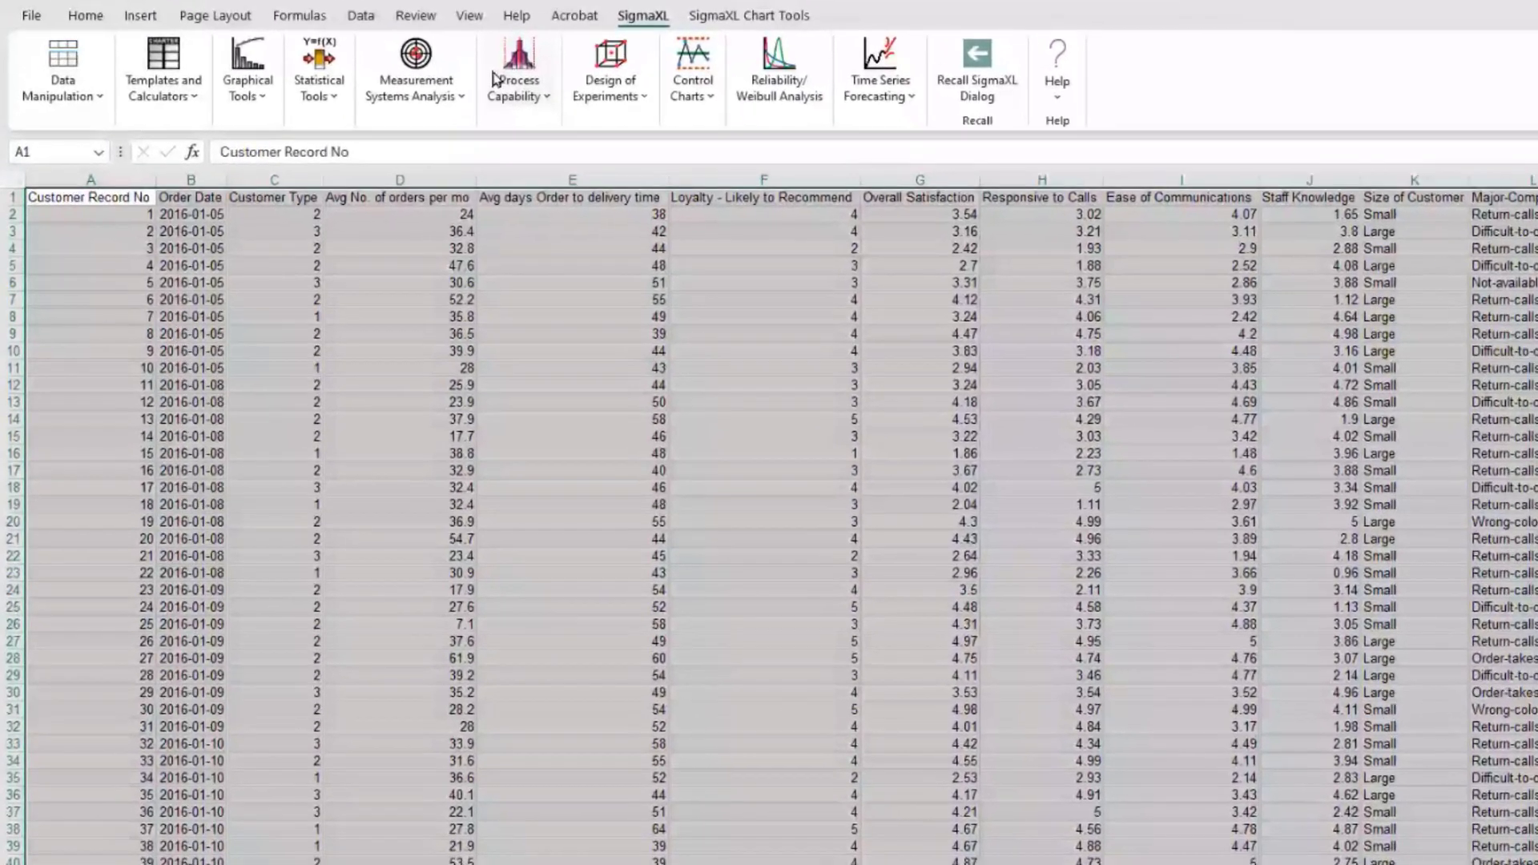
pyautogui.click(266, 101)
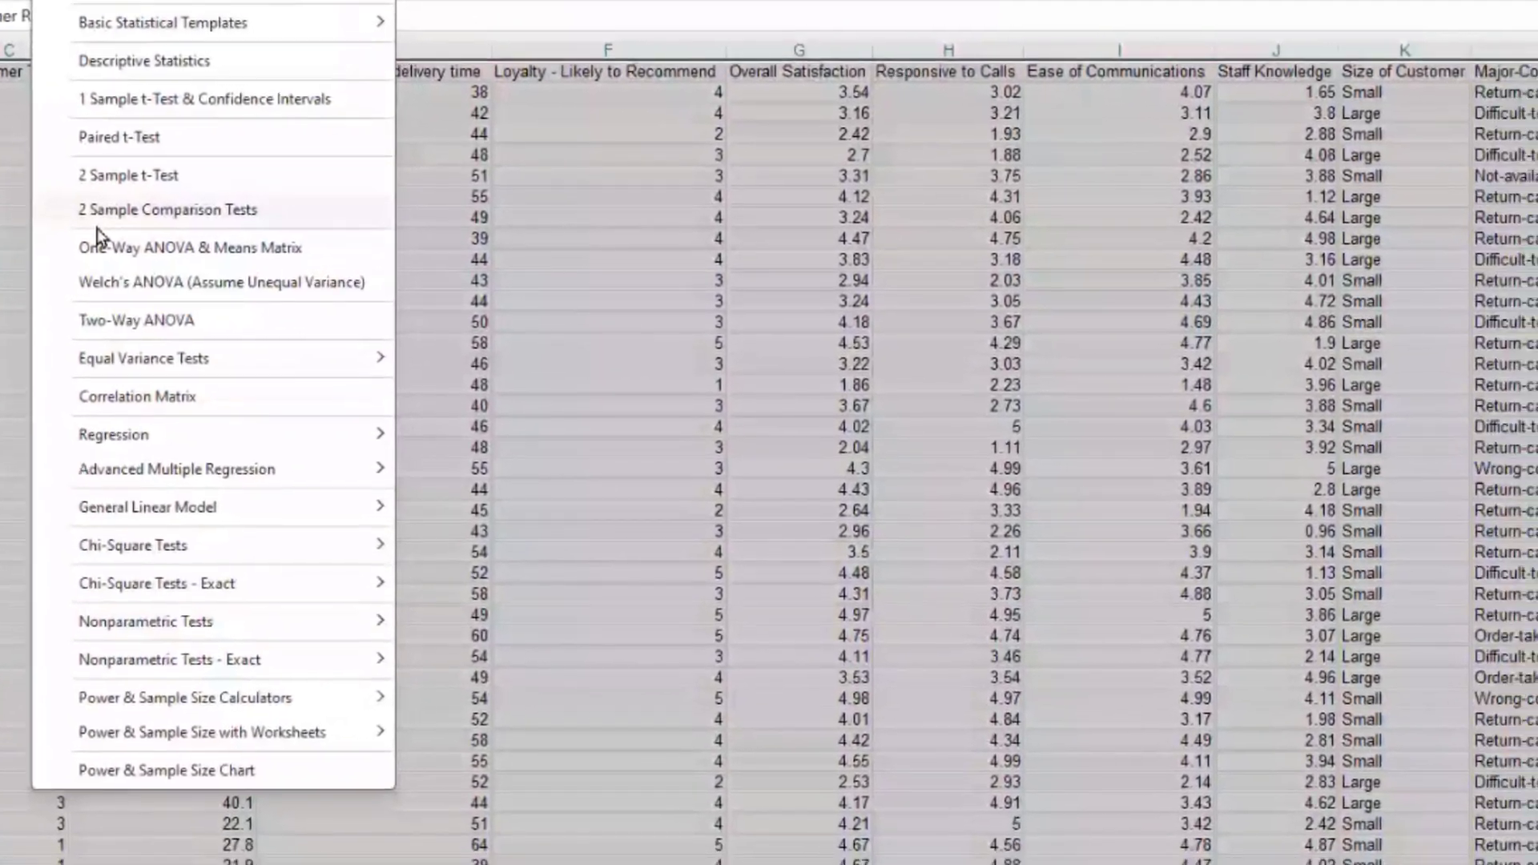
pyautogui.click(390, 329)
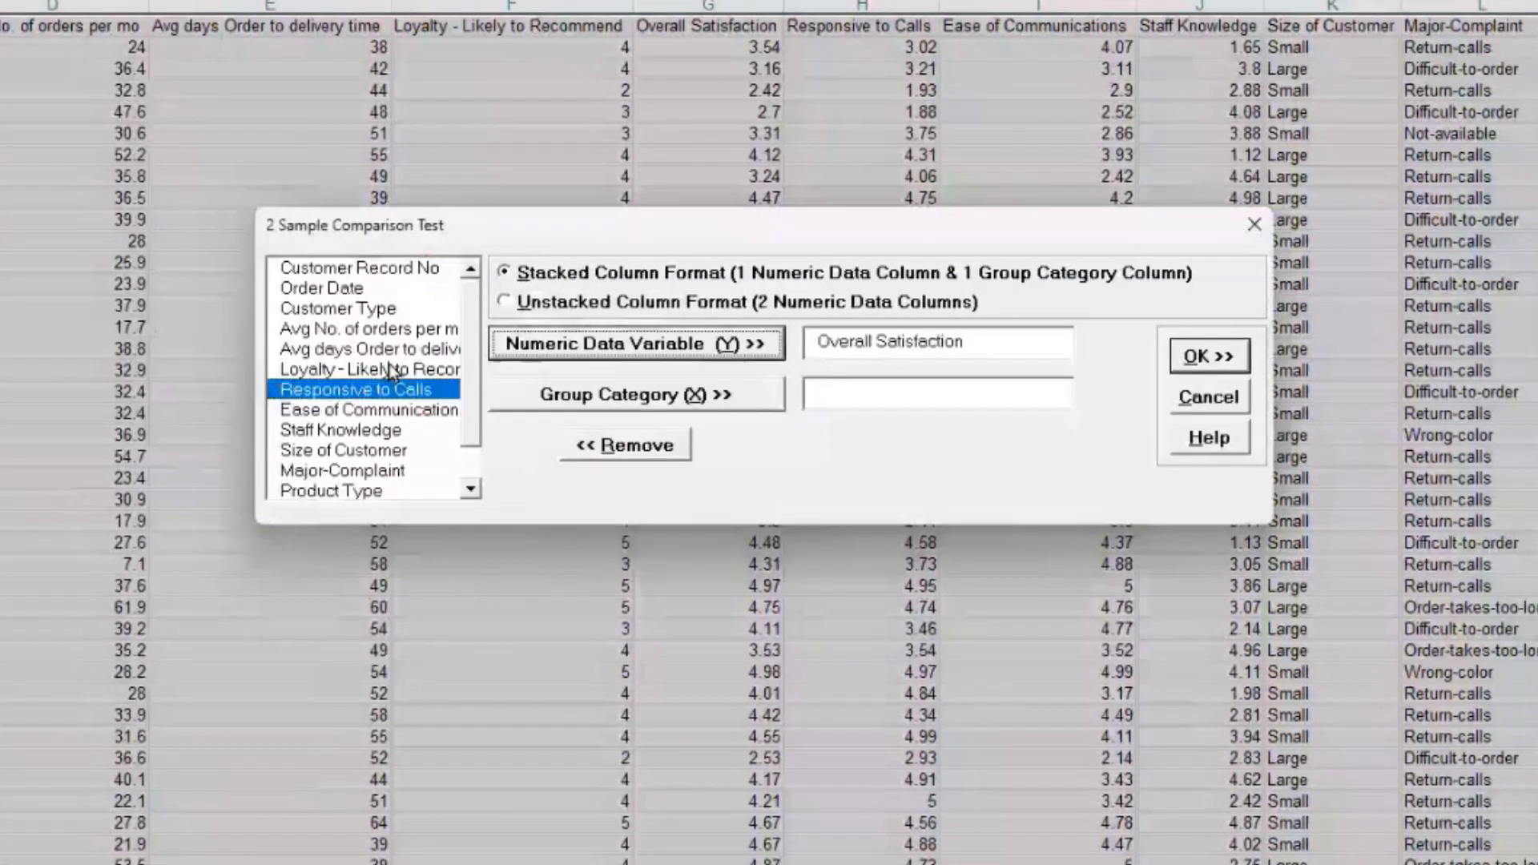
pyautogui.click(354, 310)
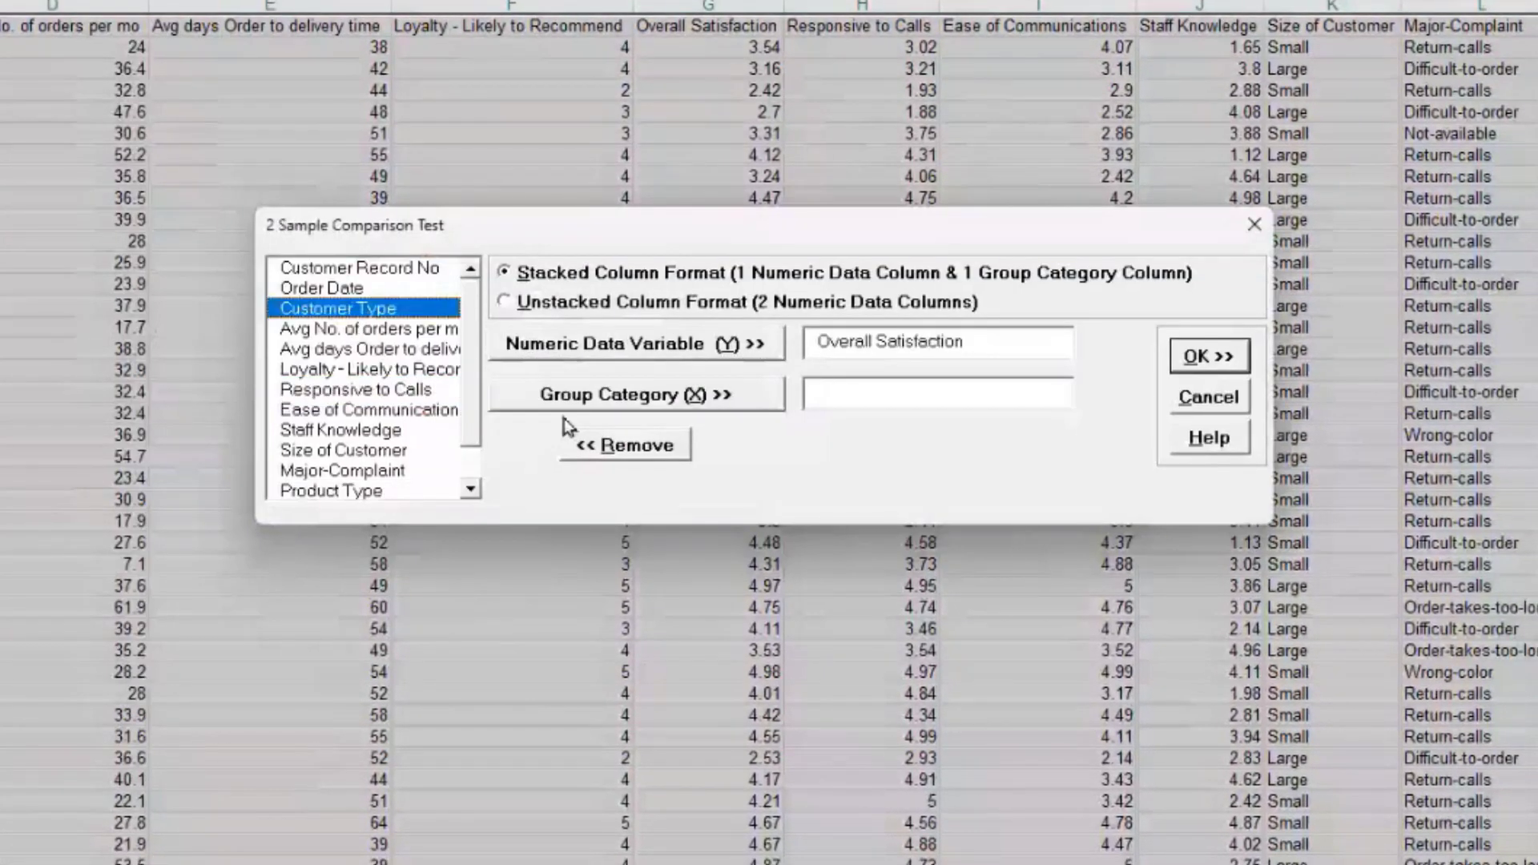
pyautogui.click(614, 396)
pyautogui.click(1209, 356)
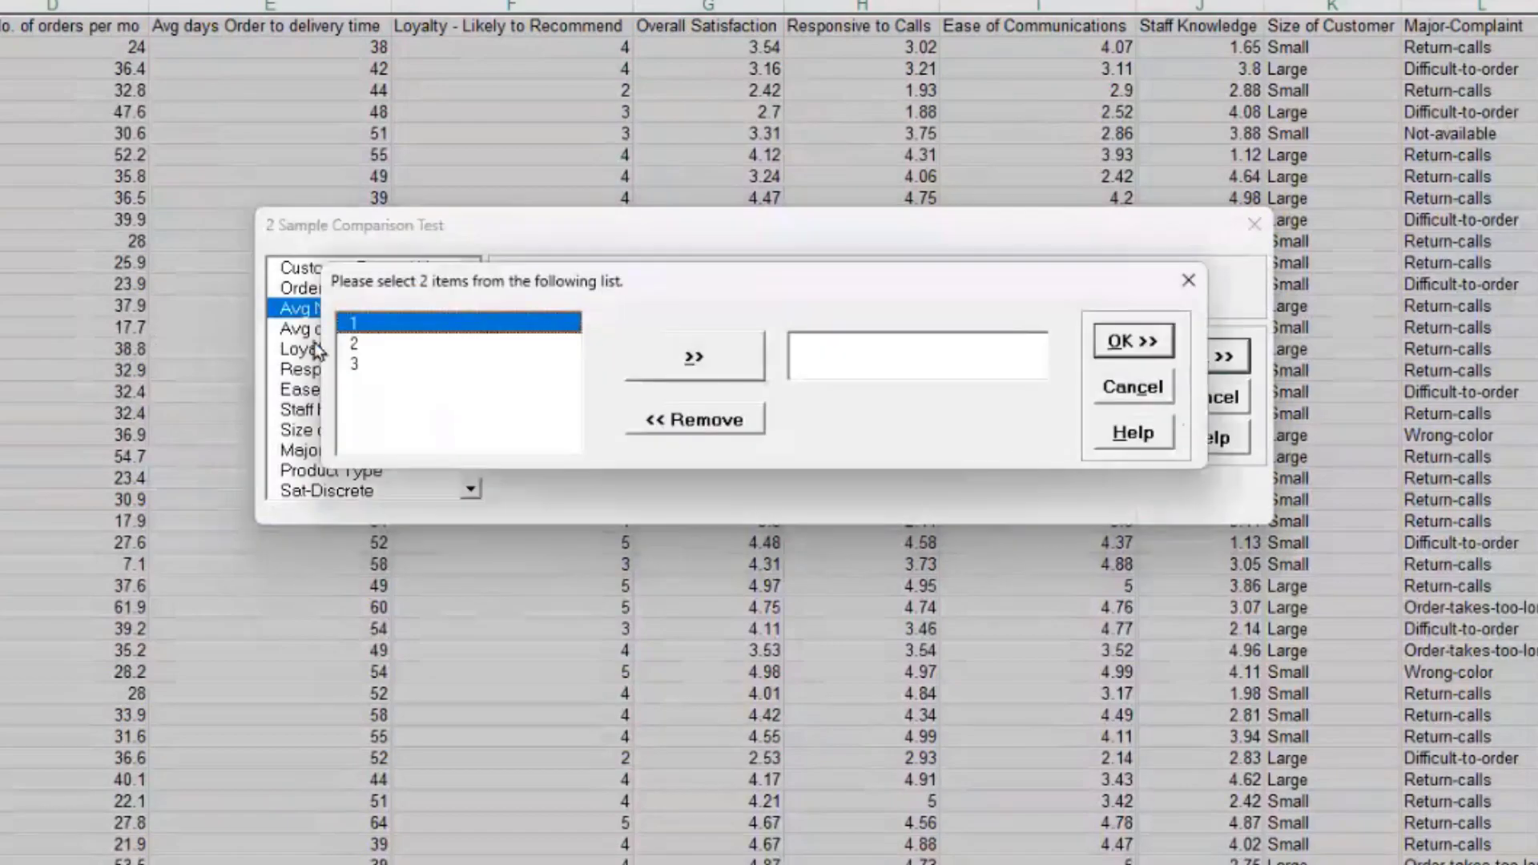
# Step: Add customer types 2 and 3 as the compared groups and run the comparison
pyautogui.click(458, 346)
pyautogui.click(696, 367)
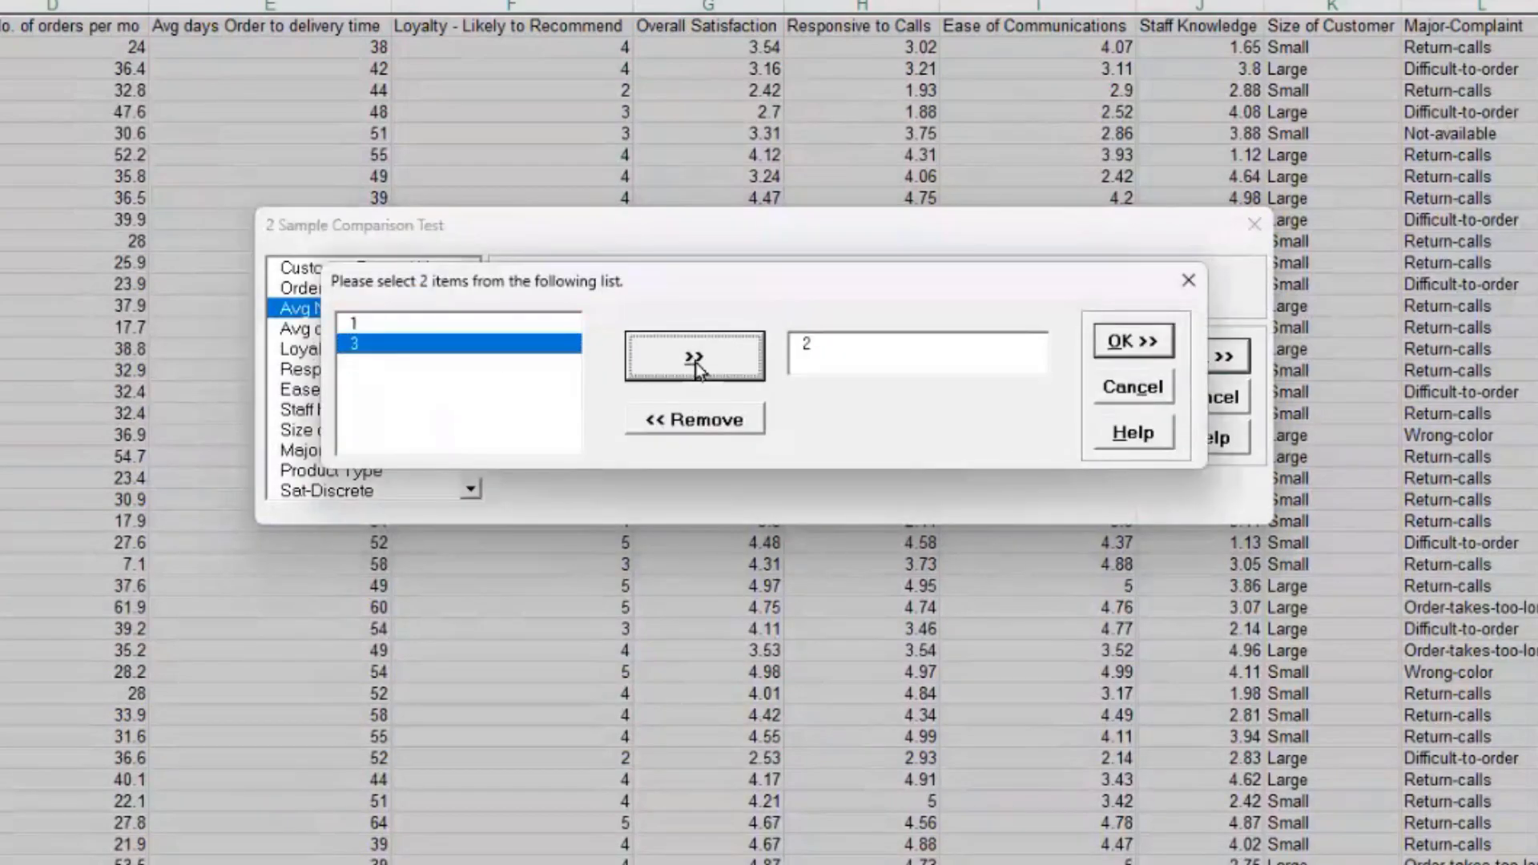
pyautogui.click(726, 362)
pyautogui.click(1146, 343)
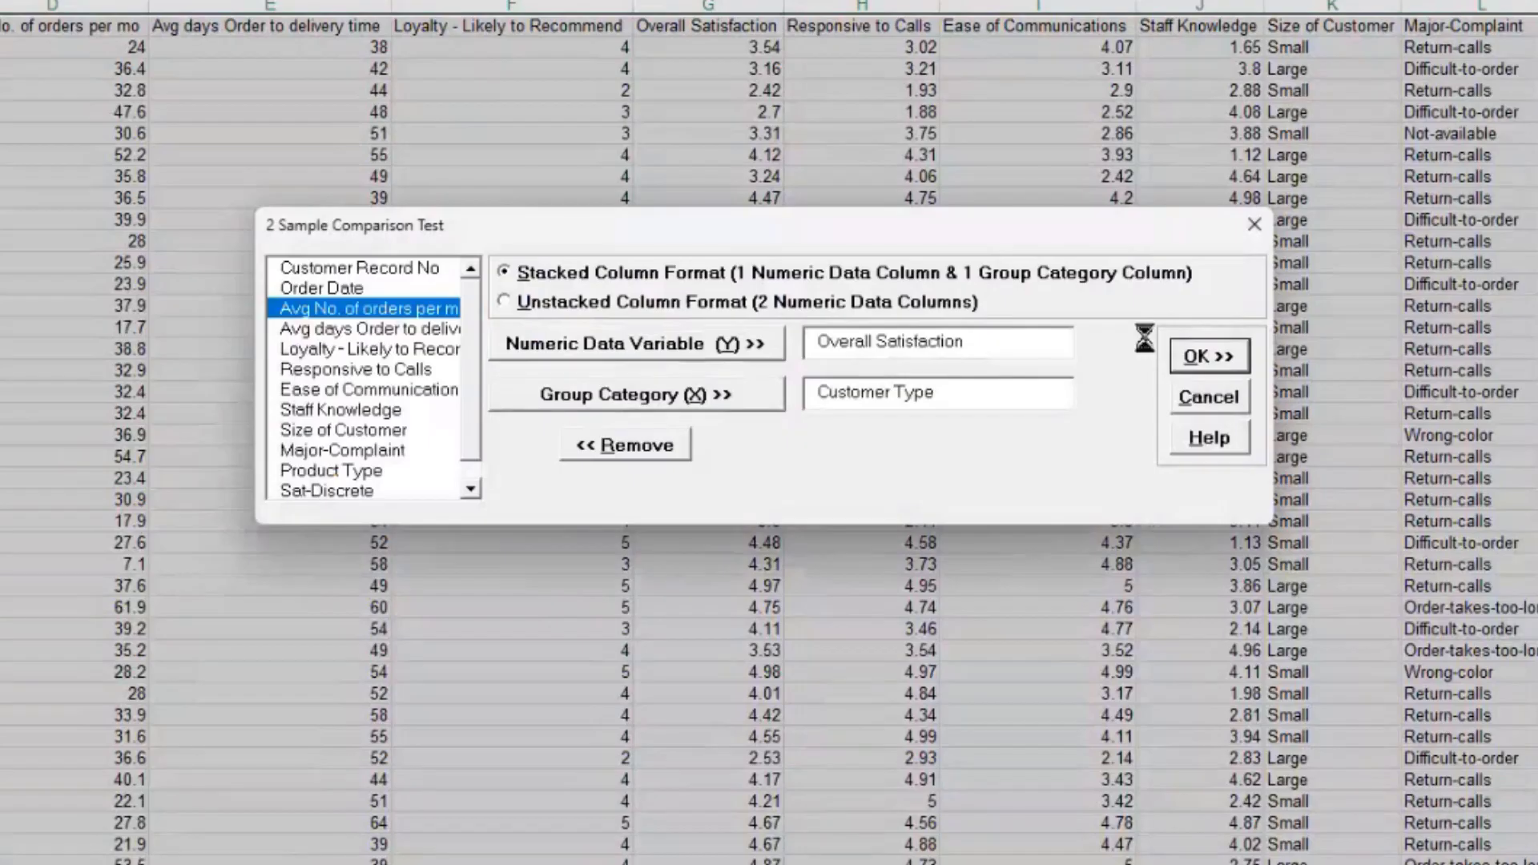
pyautogui.click(1242, 356)
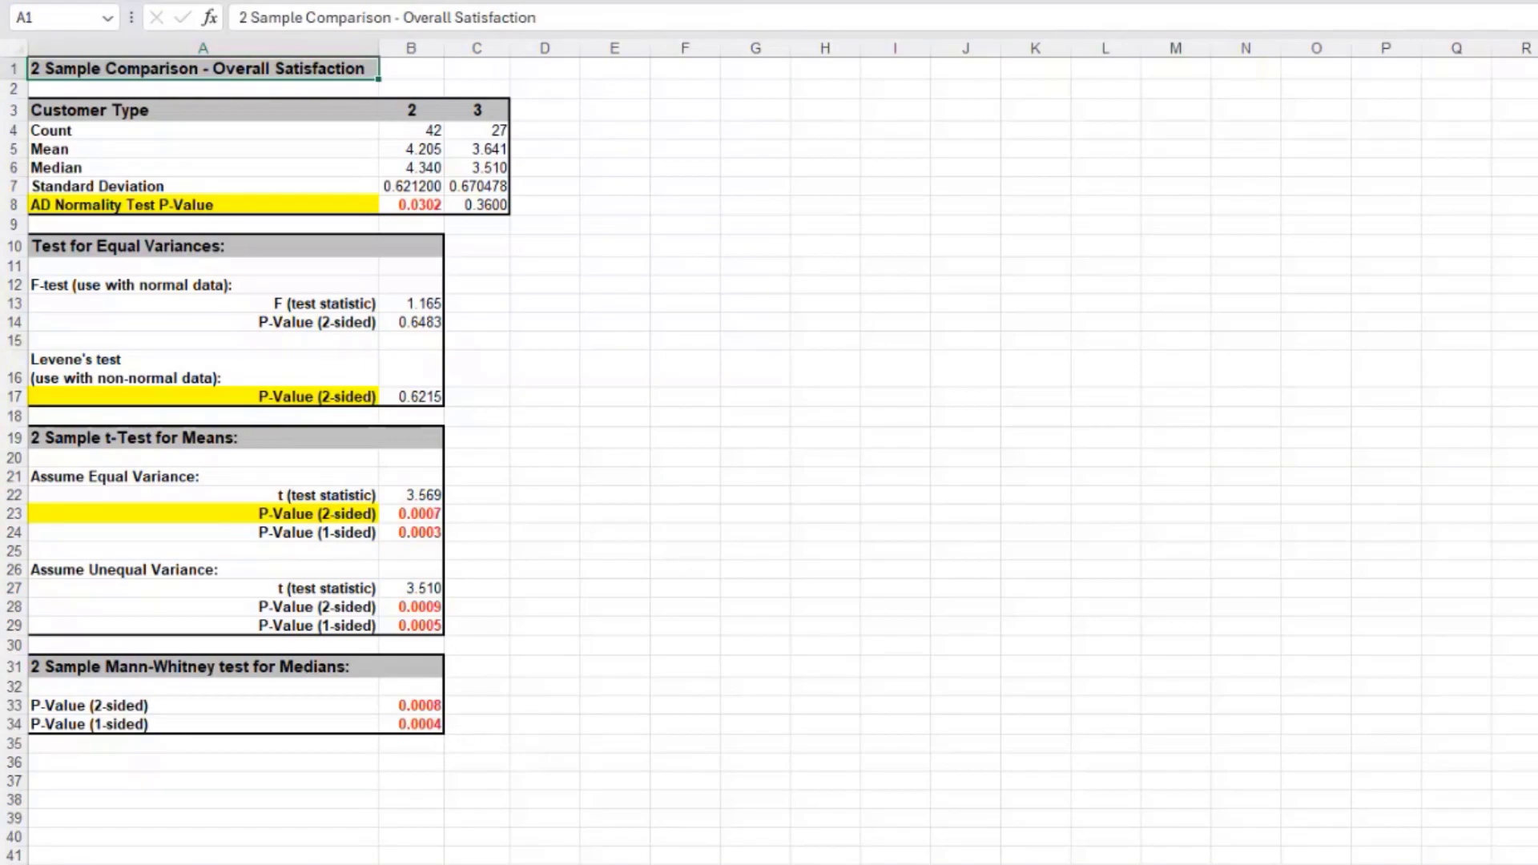
# Step: Open the sheet-activation list from the sheet navigation arrows at the bottom left
pyautogui.rightClick(29, 857)
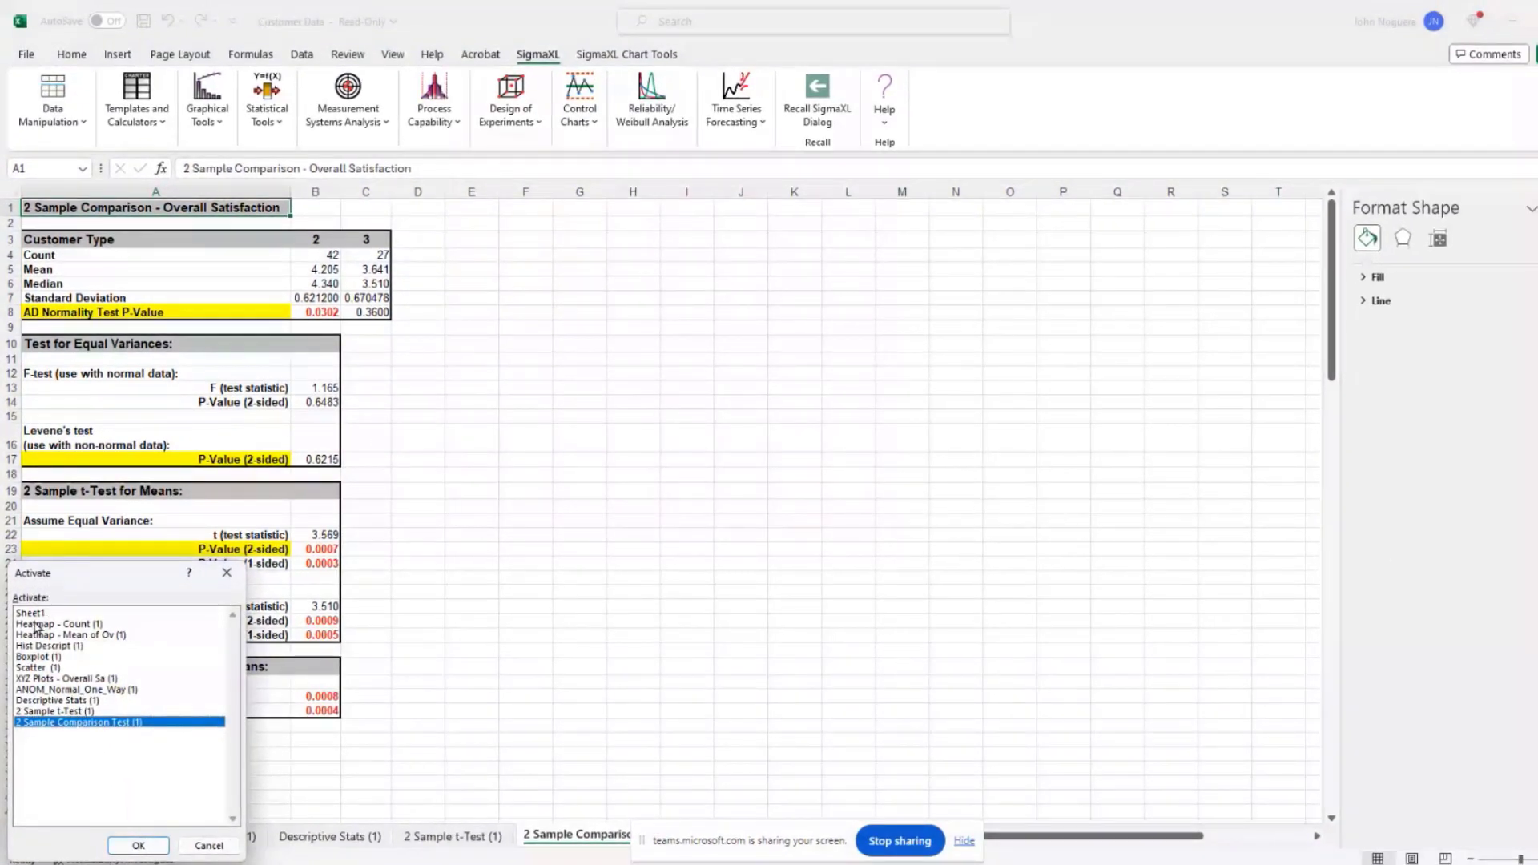
# Step: Switch to Sheet1 and start a One-Way ANOVA on its customer data range
pyautogui.doubleClick(31, 613)
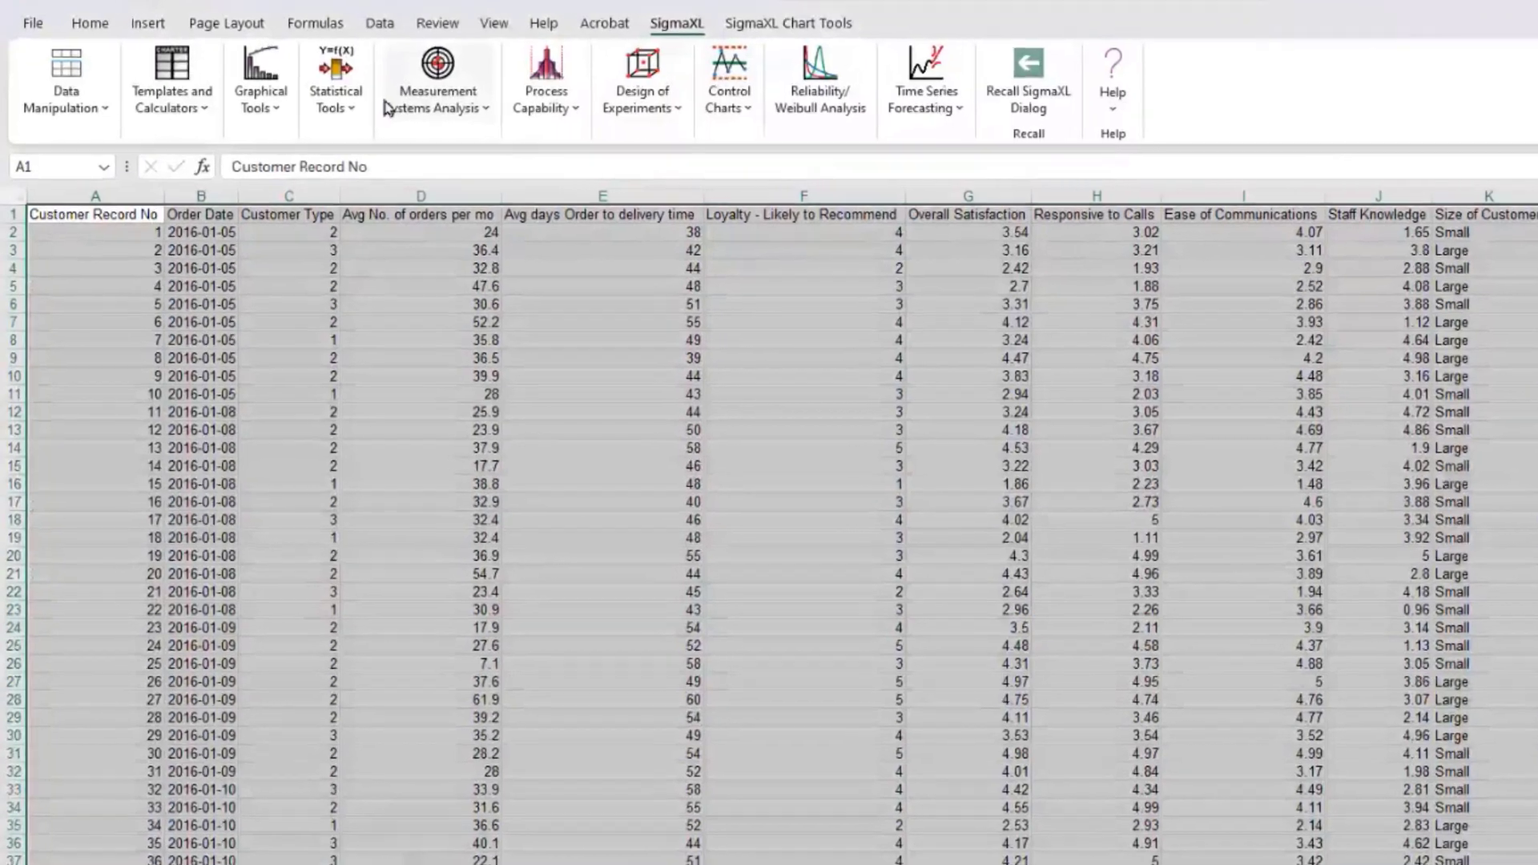
pyautogui.click(357, 103)
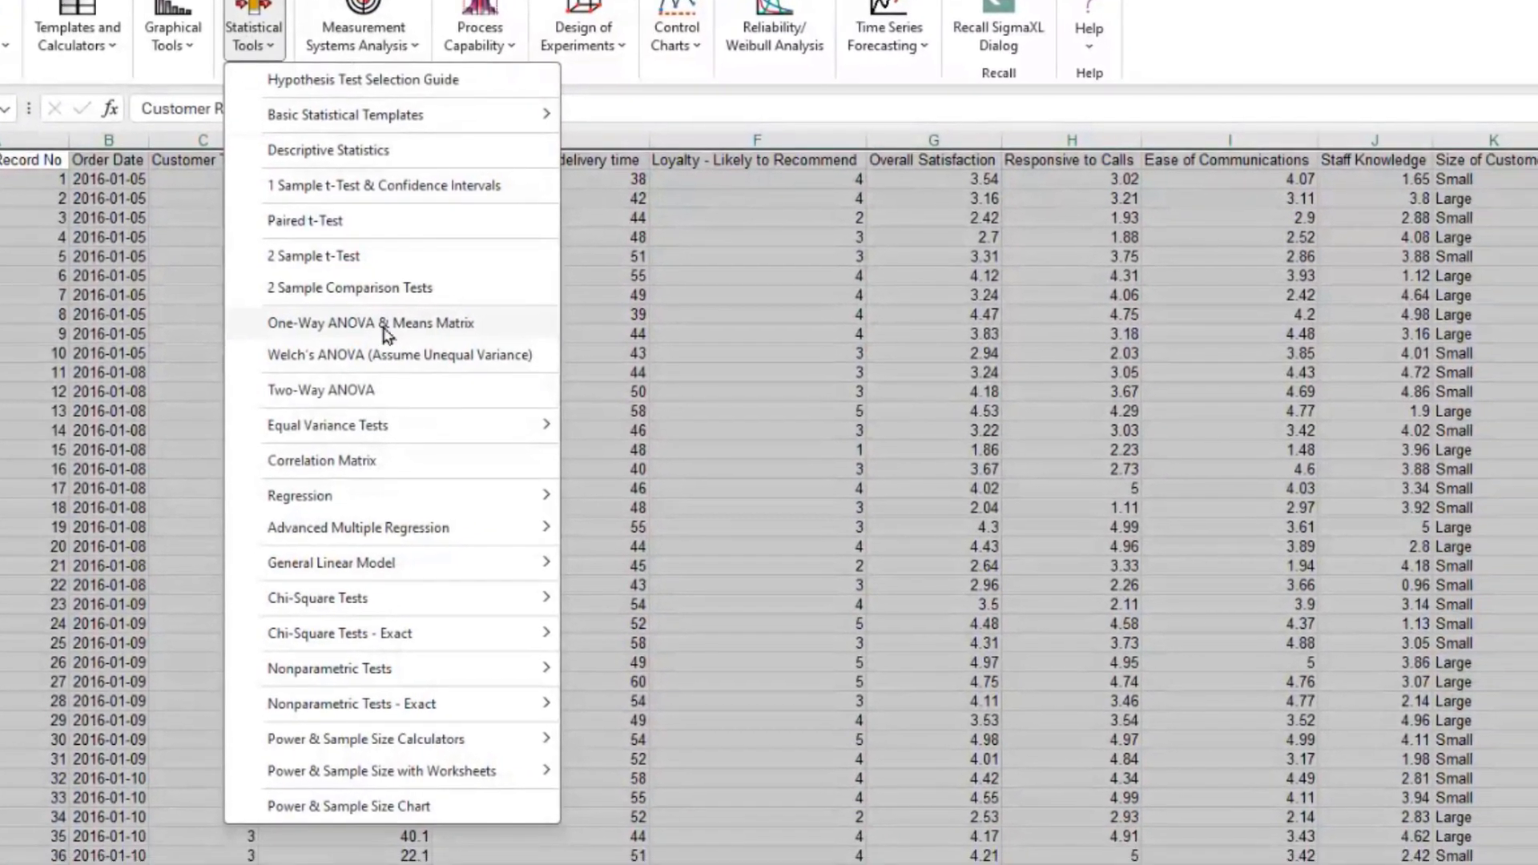
pyautogui.click(385, 324)
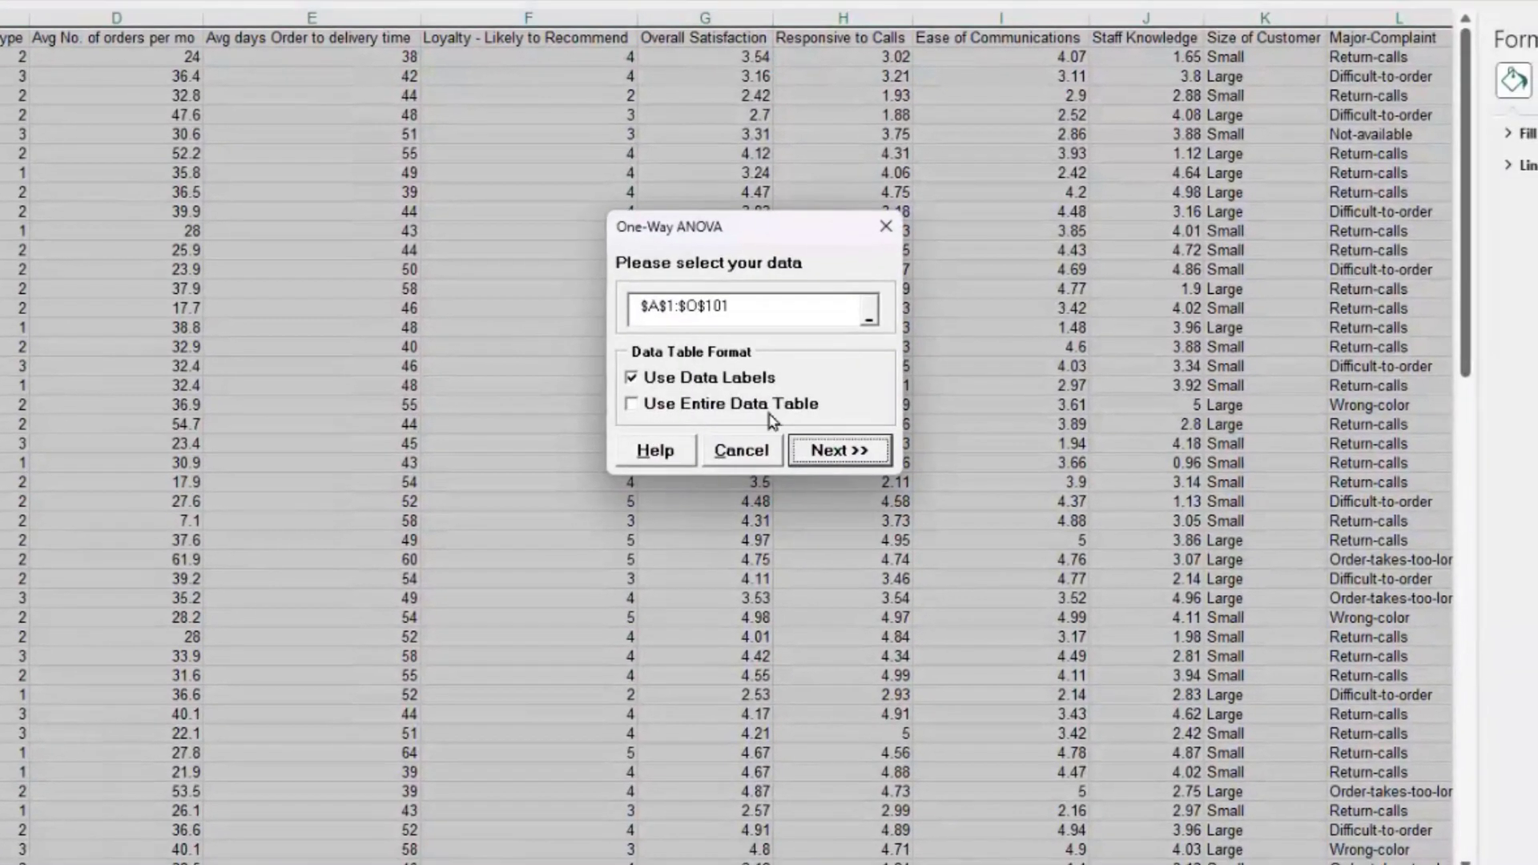
pyautogui.click(834, 449)
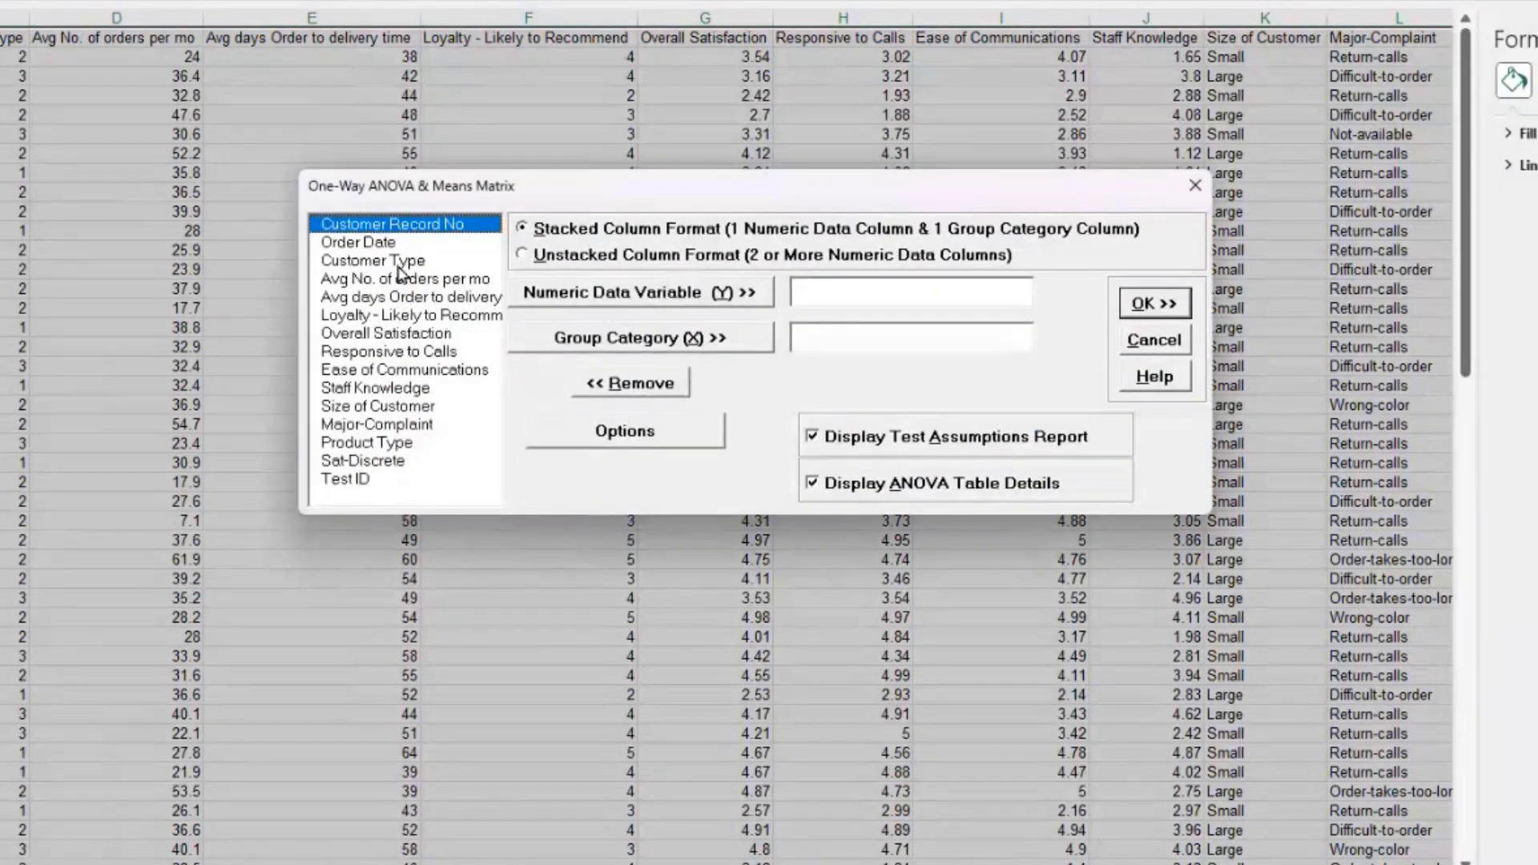
# Step: Assign Overall Satisfaction as response and Customer Type as factor, then run the ANOVA
pyautogui.click(394, 334)
pyautogui.click(574, 300)
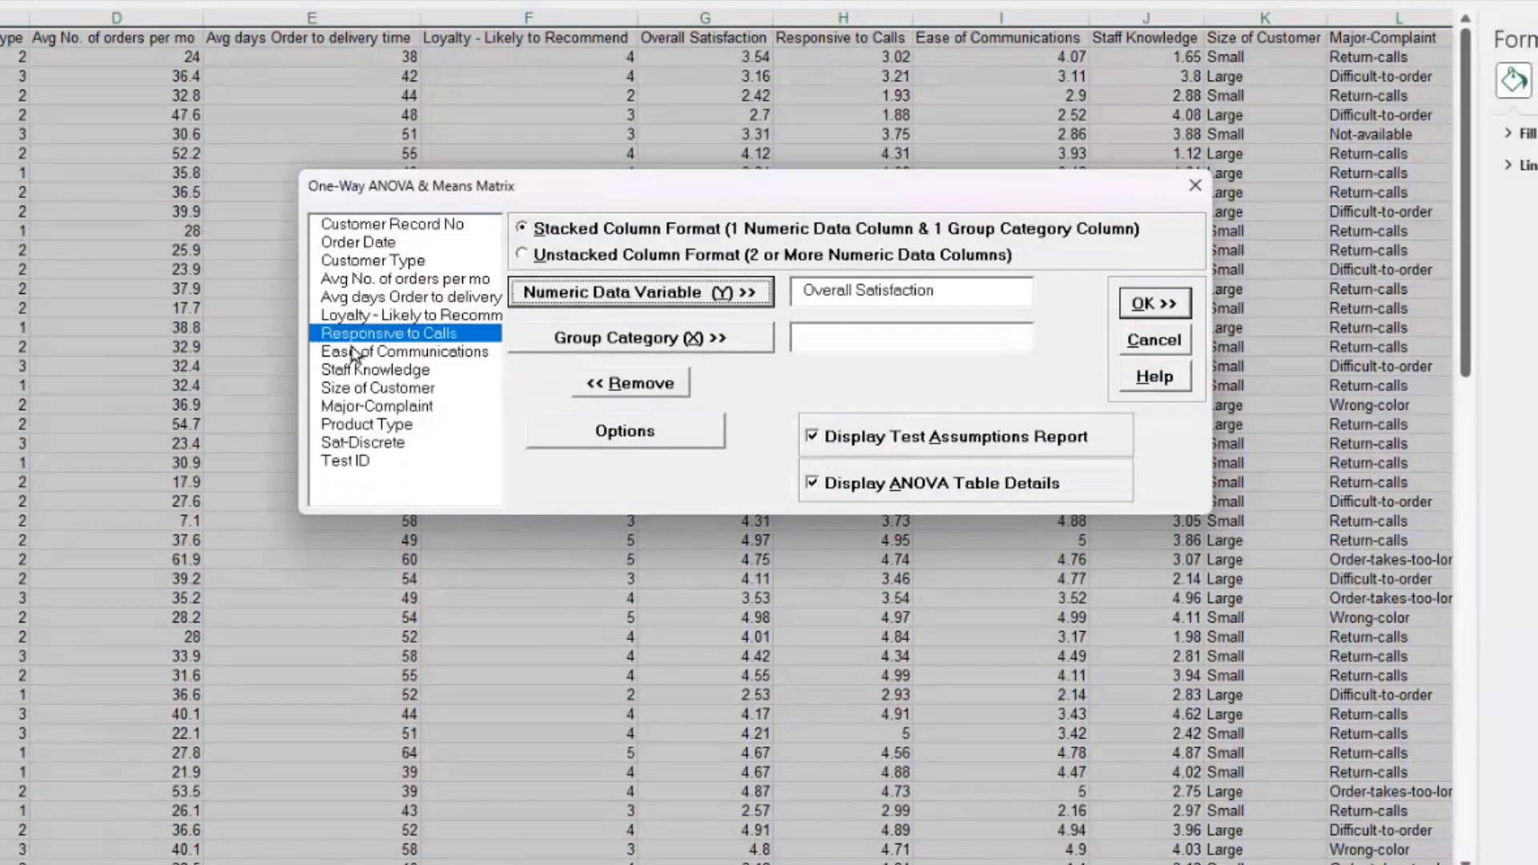
pyautogui.click(331, 262)
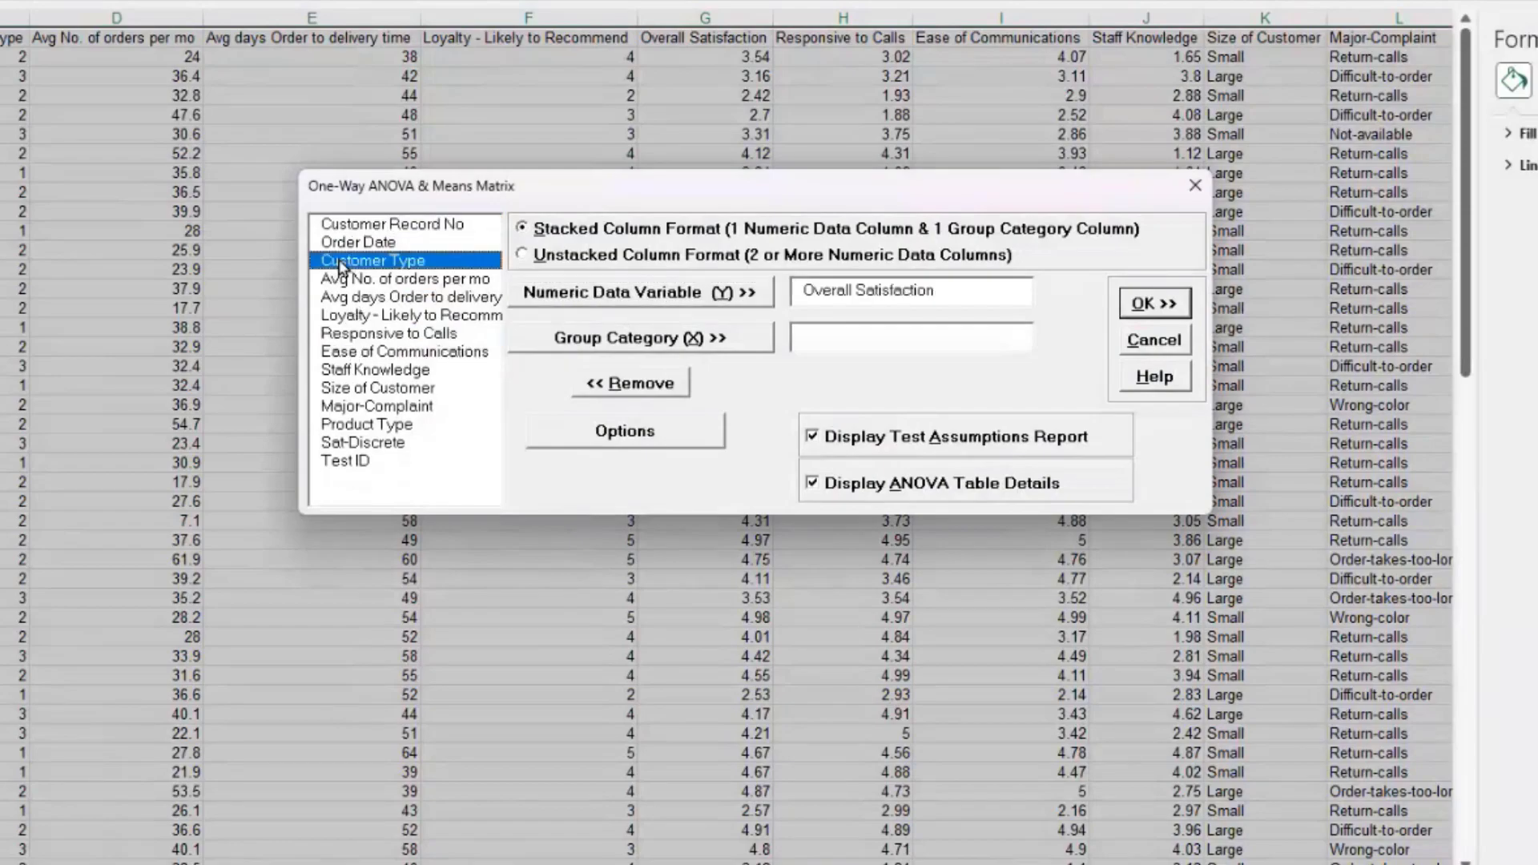
pyautogui.click(567, 341)
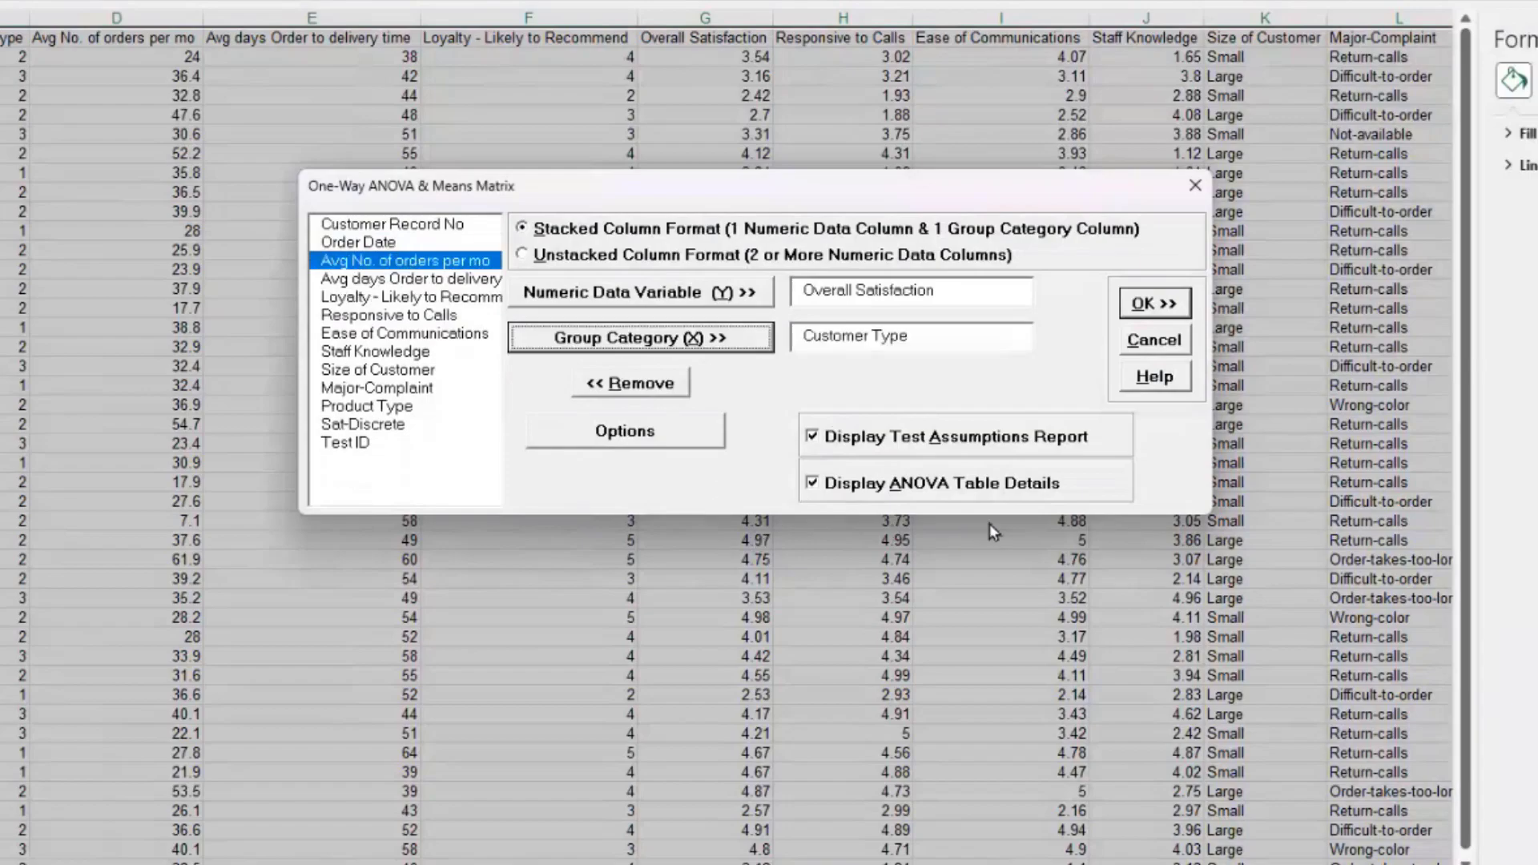
pyautogui.click(667, 436)
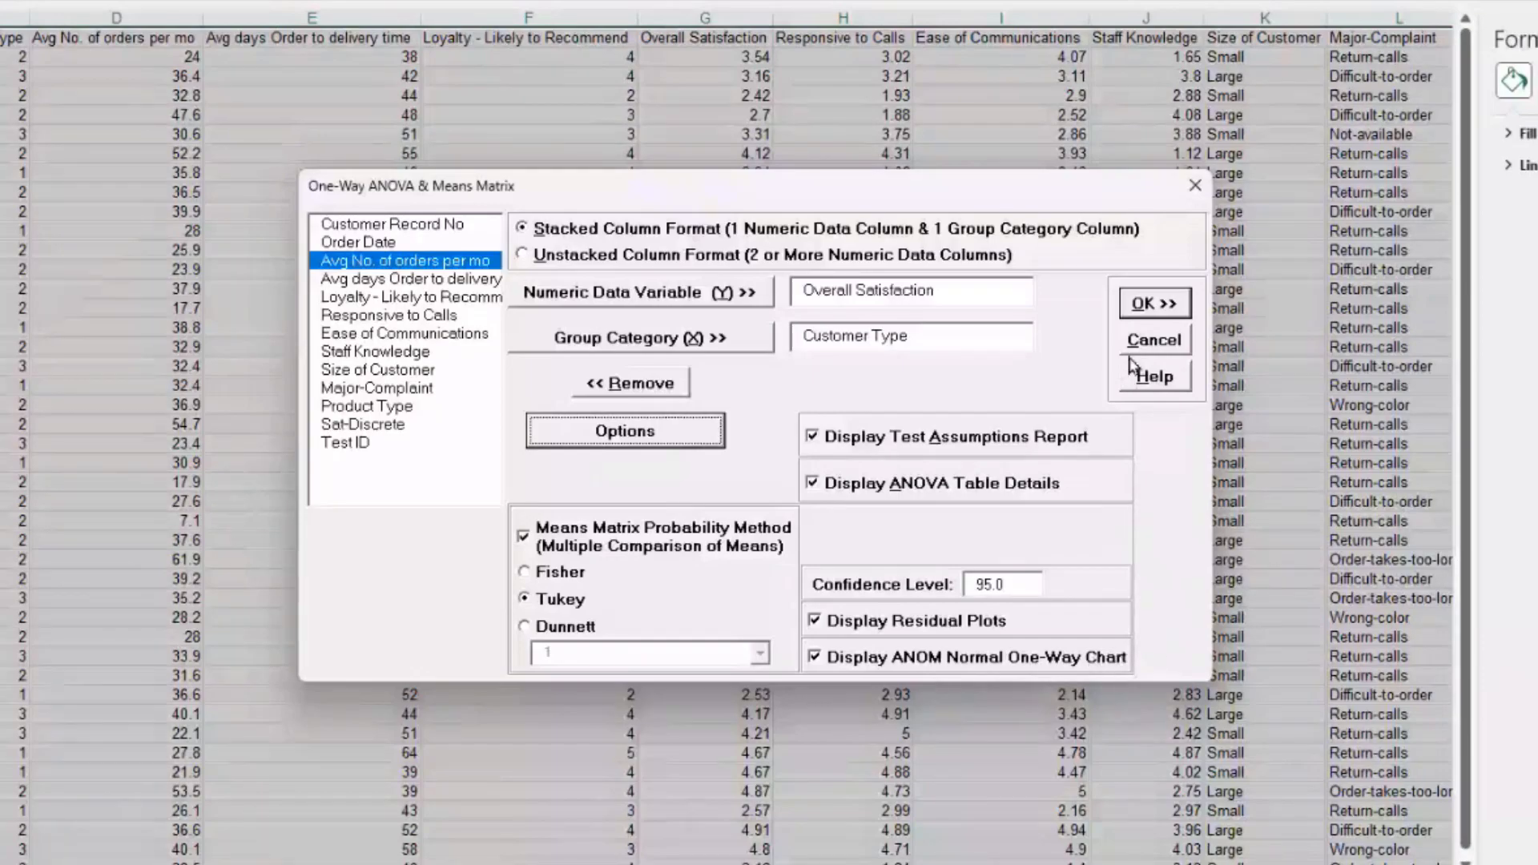
pyautogui.click(1148, 311)
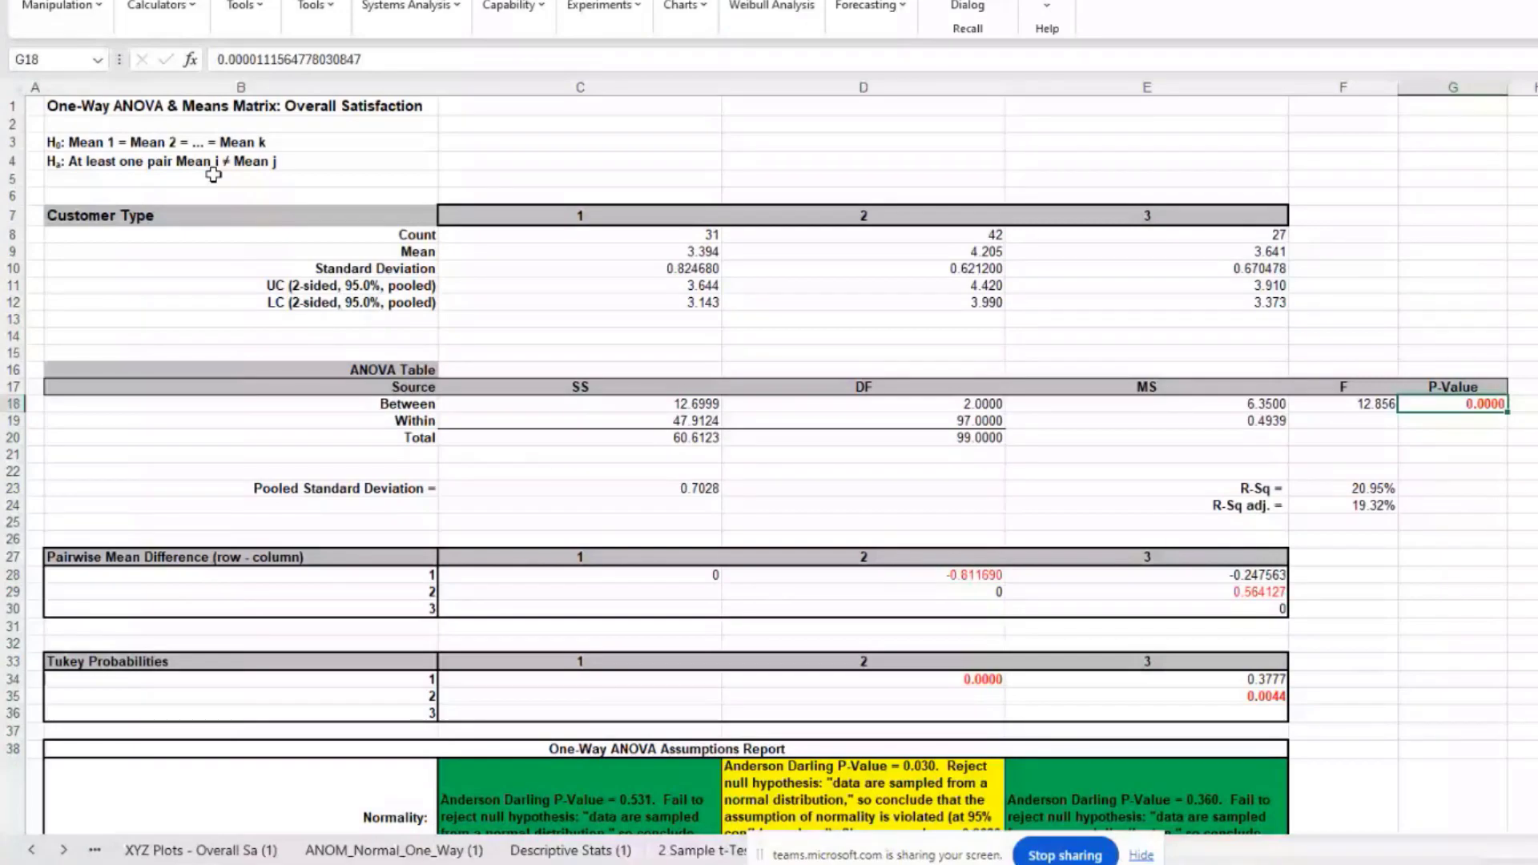
# Step: Scroll through the ANOVA table and Tukey probabilities, then reveal more sheet tabs
pyautogui.scroll(-3, 913, 425)
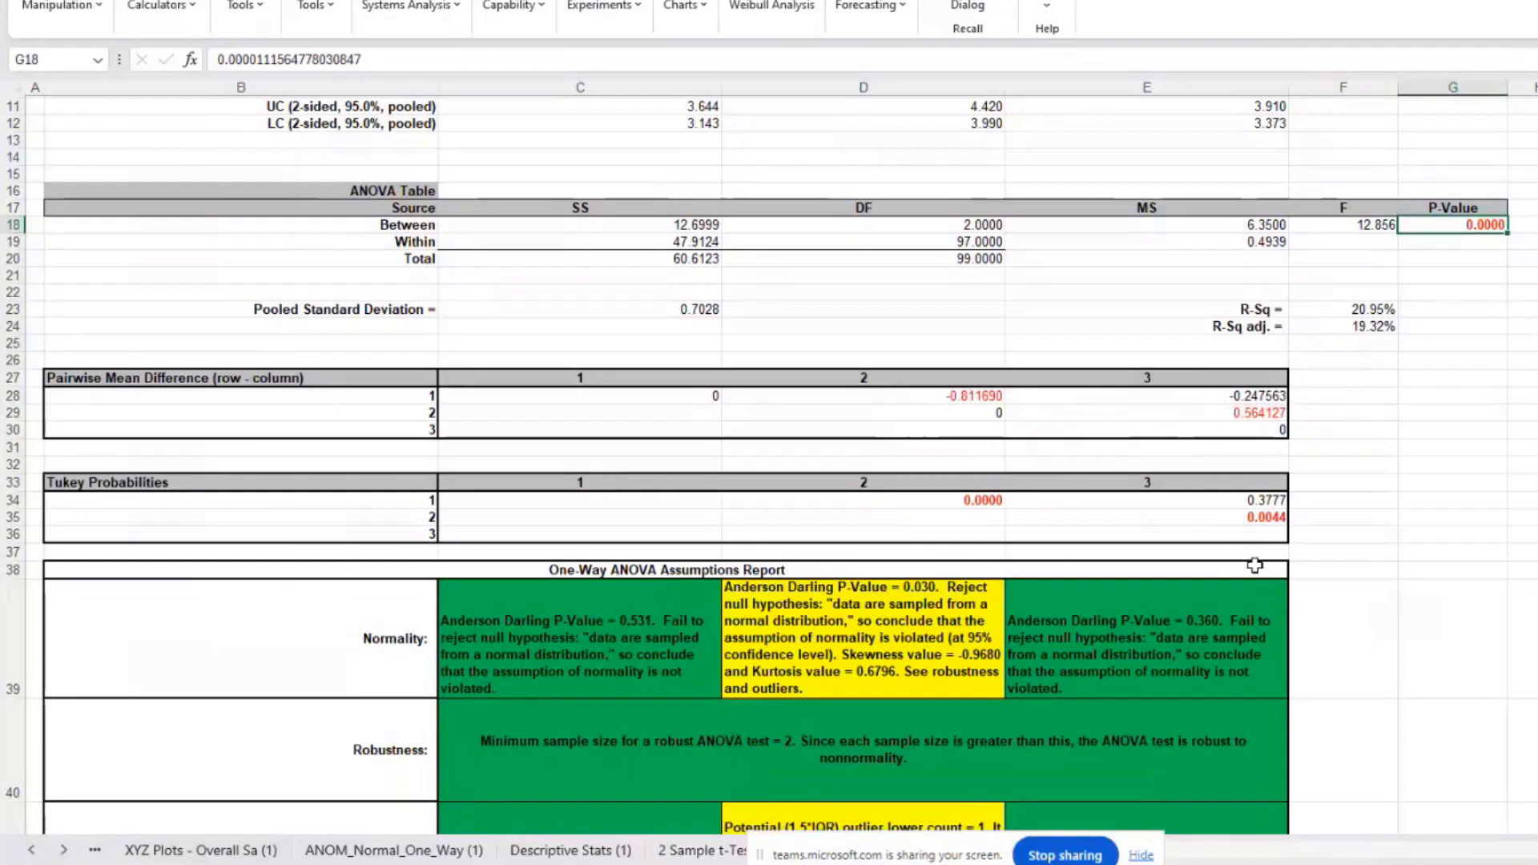
pyautogui.scroll(-1, 1255, 566)
pyautogui.scroll(-3, 1255, 566)
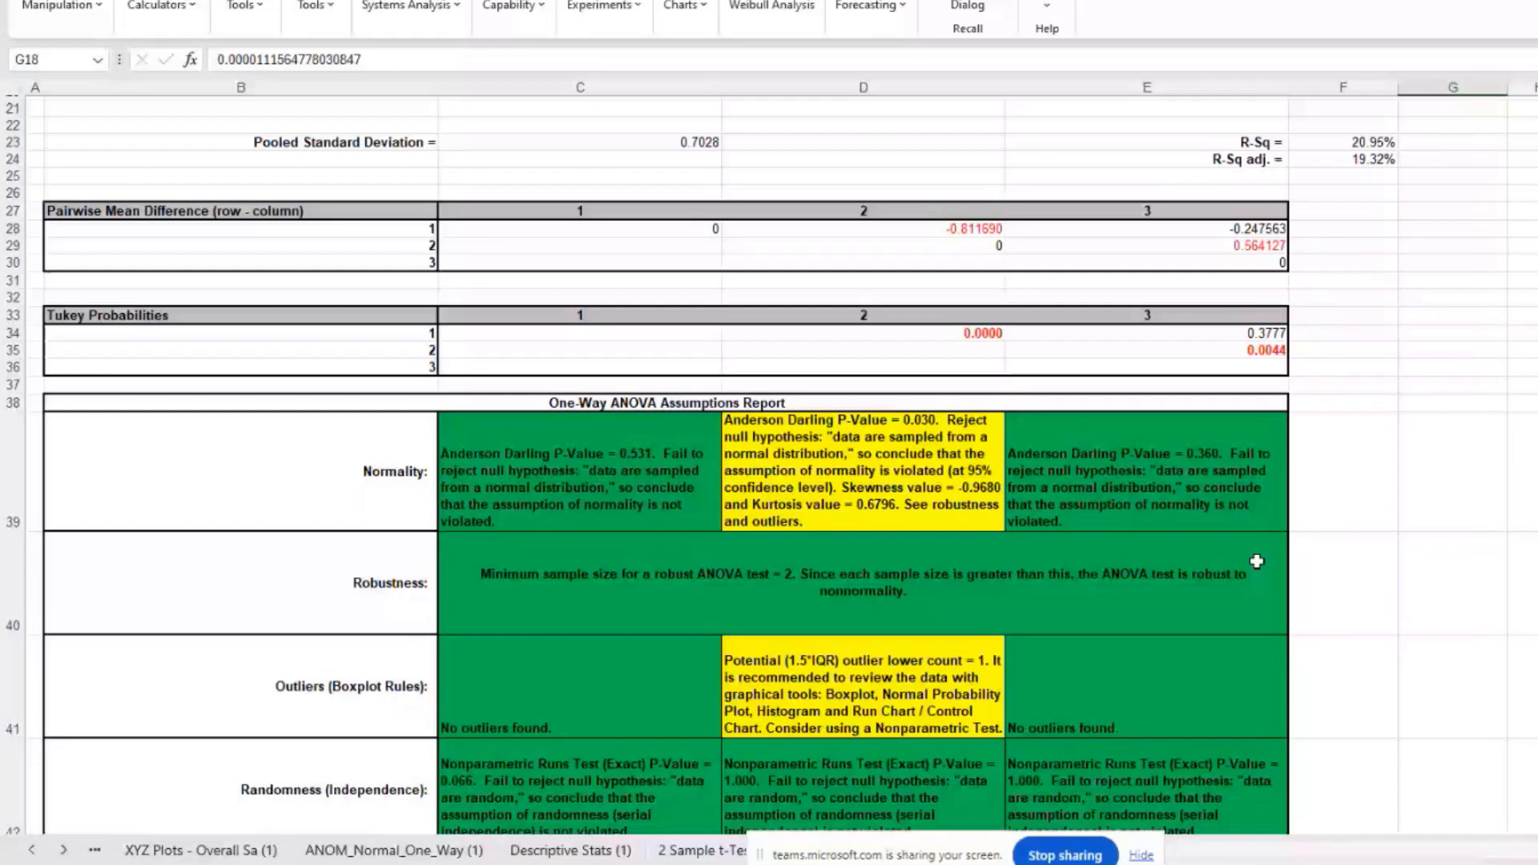
pyautogui.scroll(1, 1118, 419)
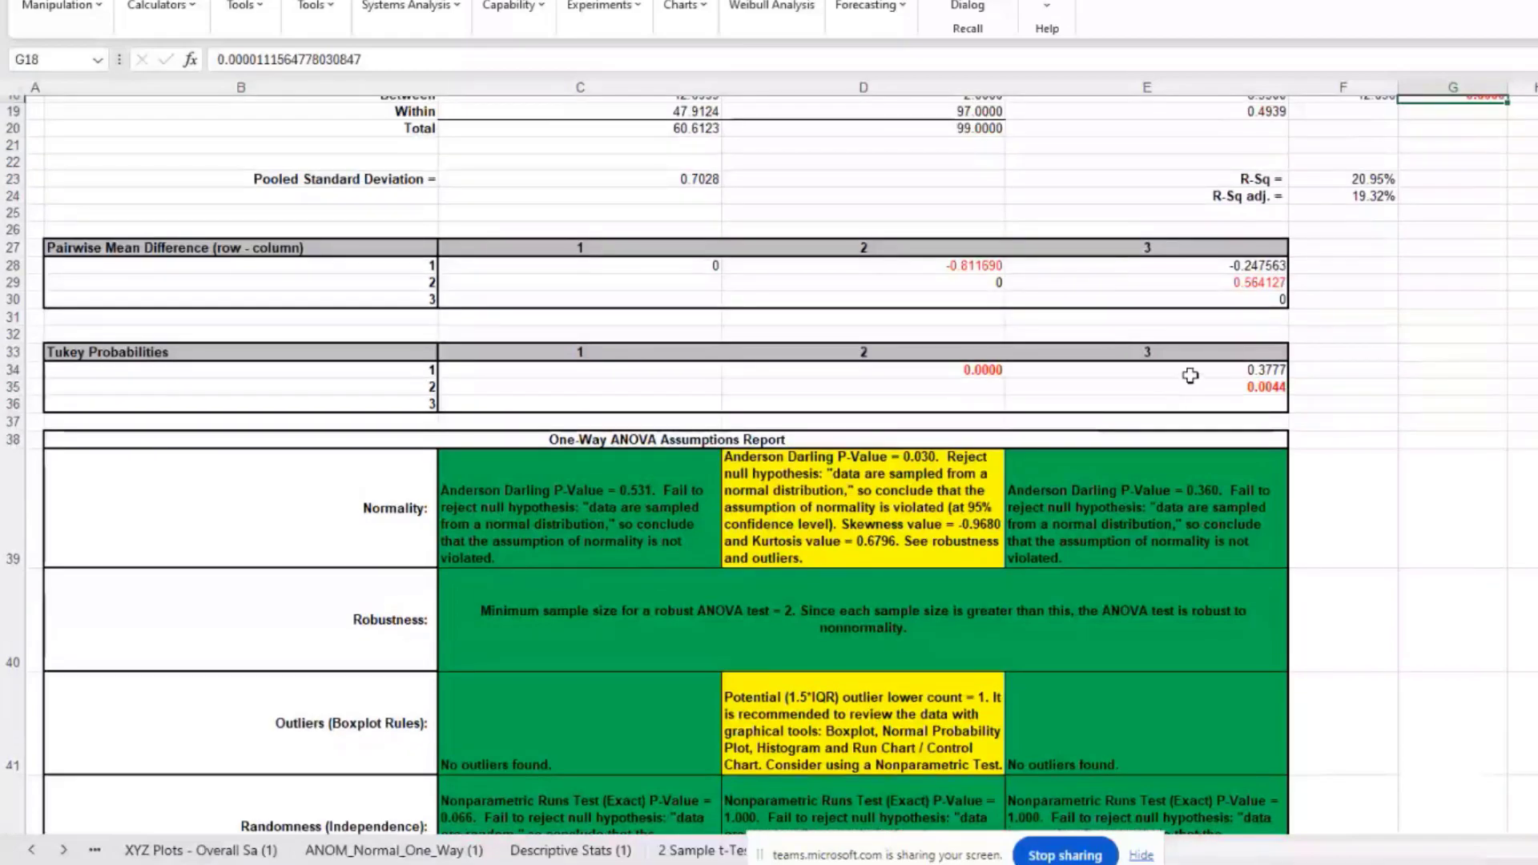
pyautogui.scroll(1, 1185, 378)
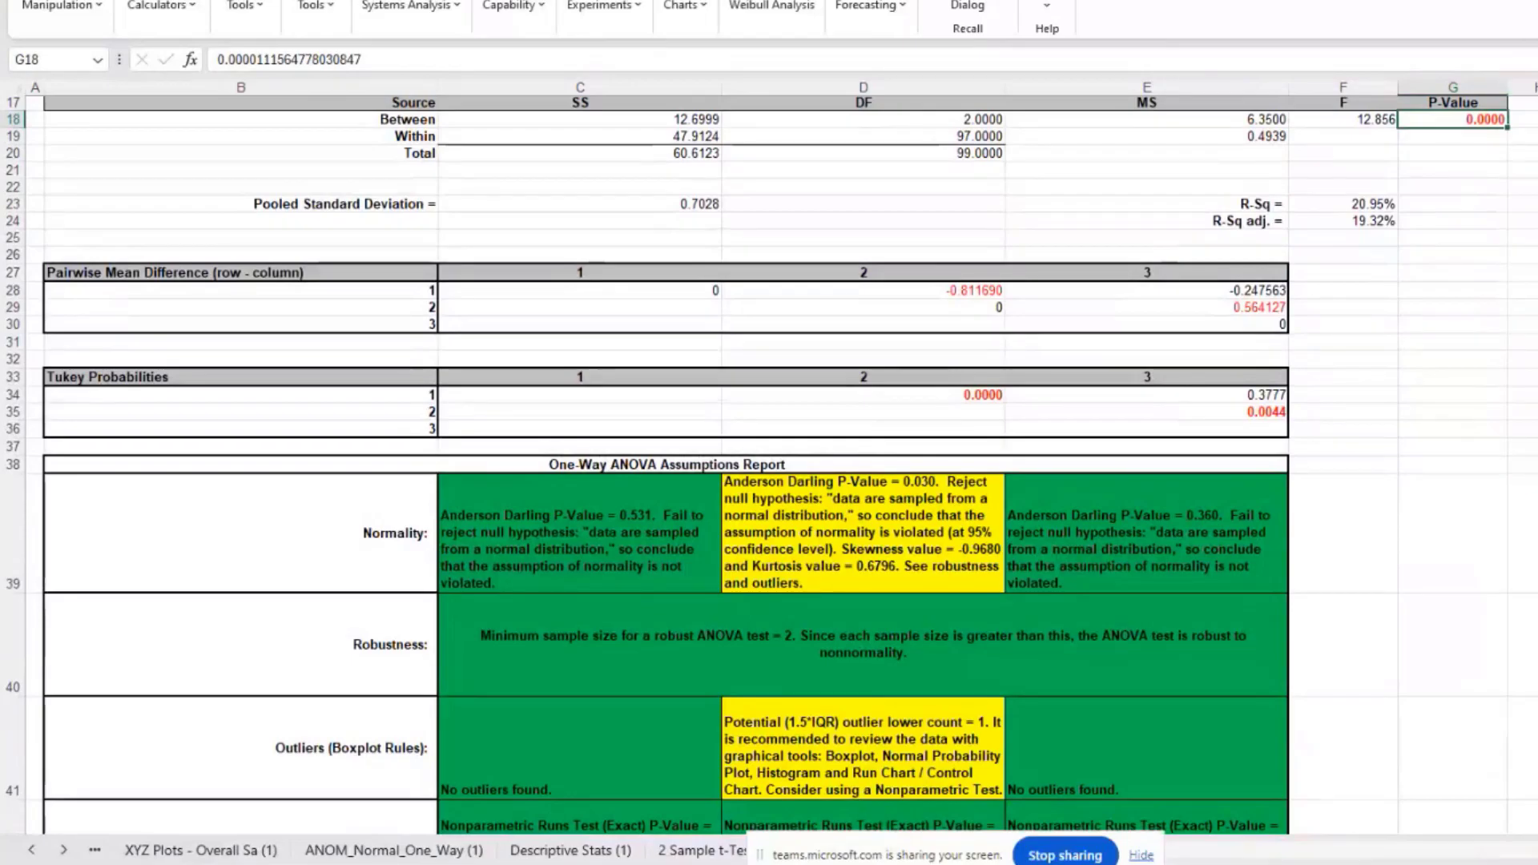
pyautogui.scroll(3, 1115, 767)
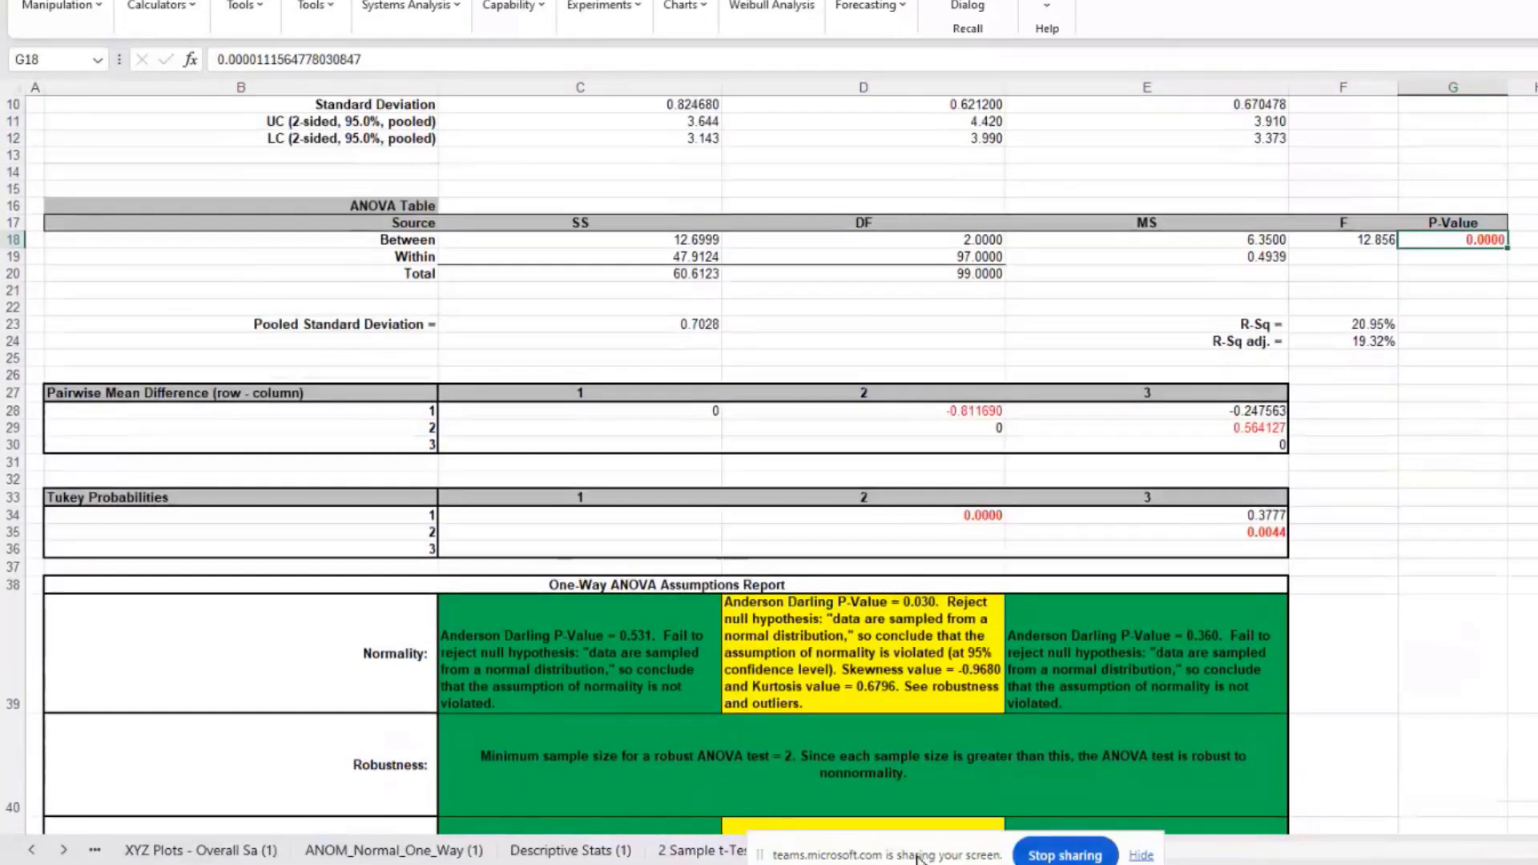
pyautogui.moveTo(917, 856); pyautogui.dragTo(1288, 864)
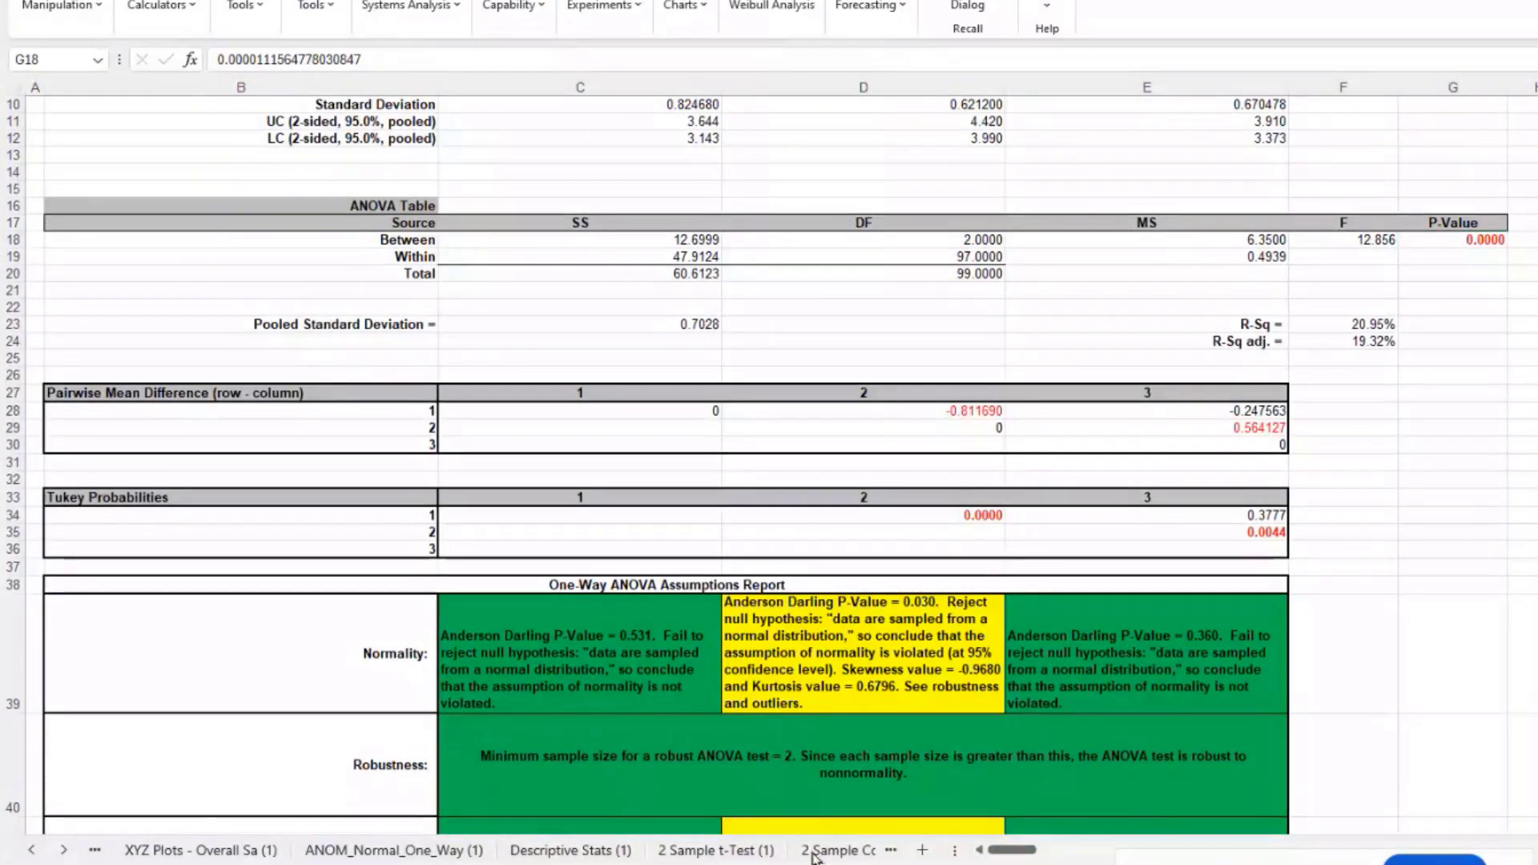
pyautogui.click(891, 851)
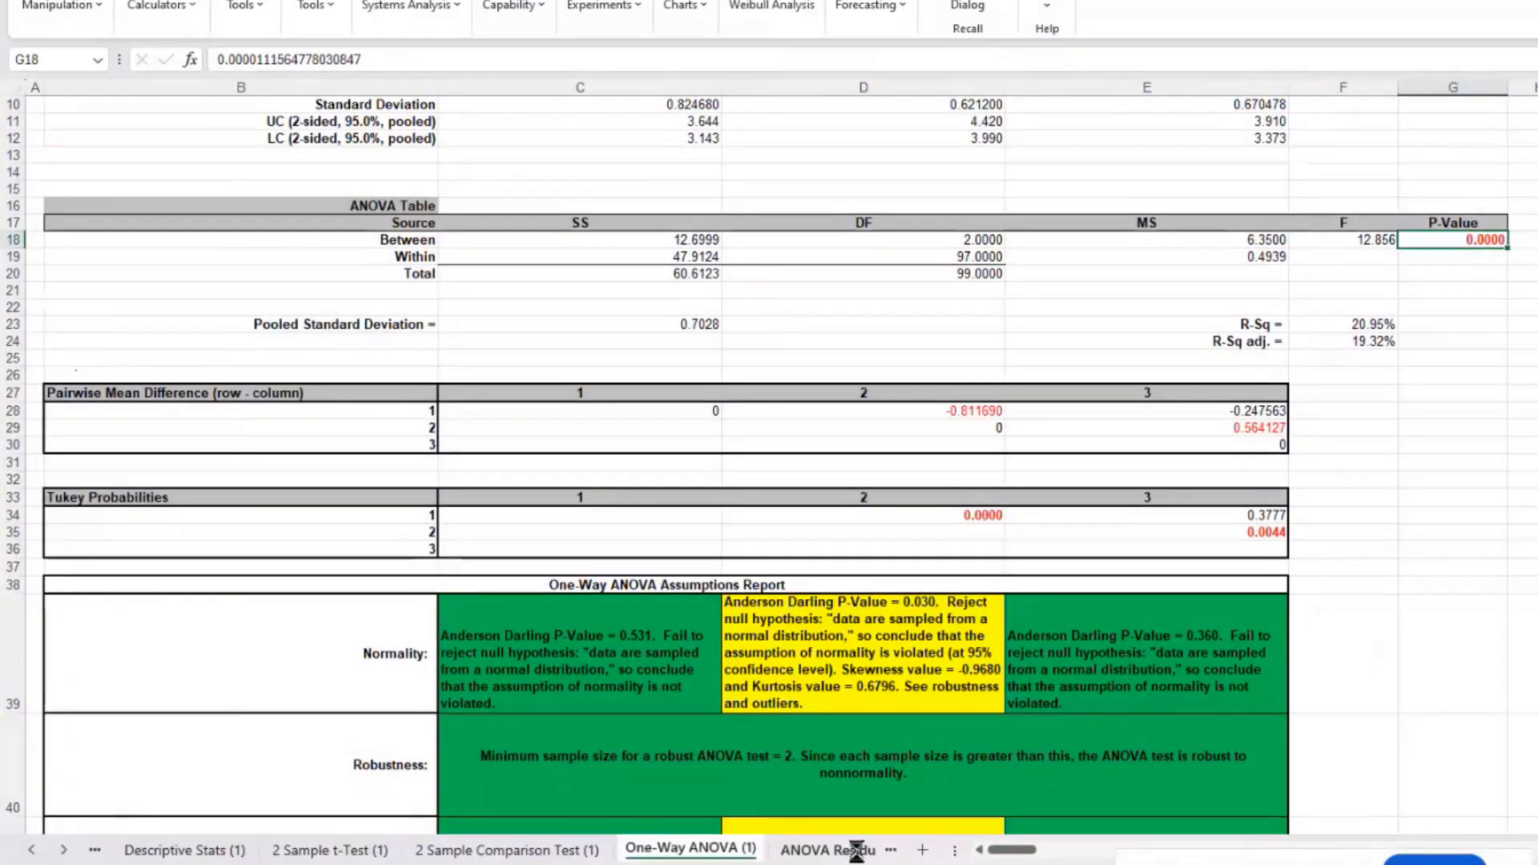
pyautogui.click(857, 851)
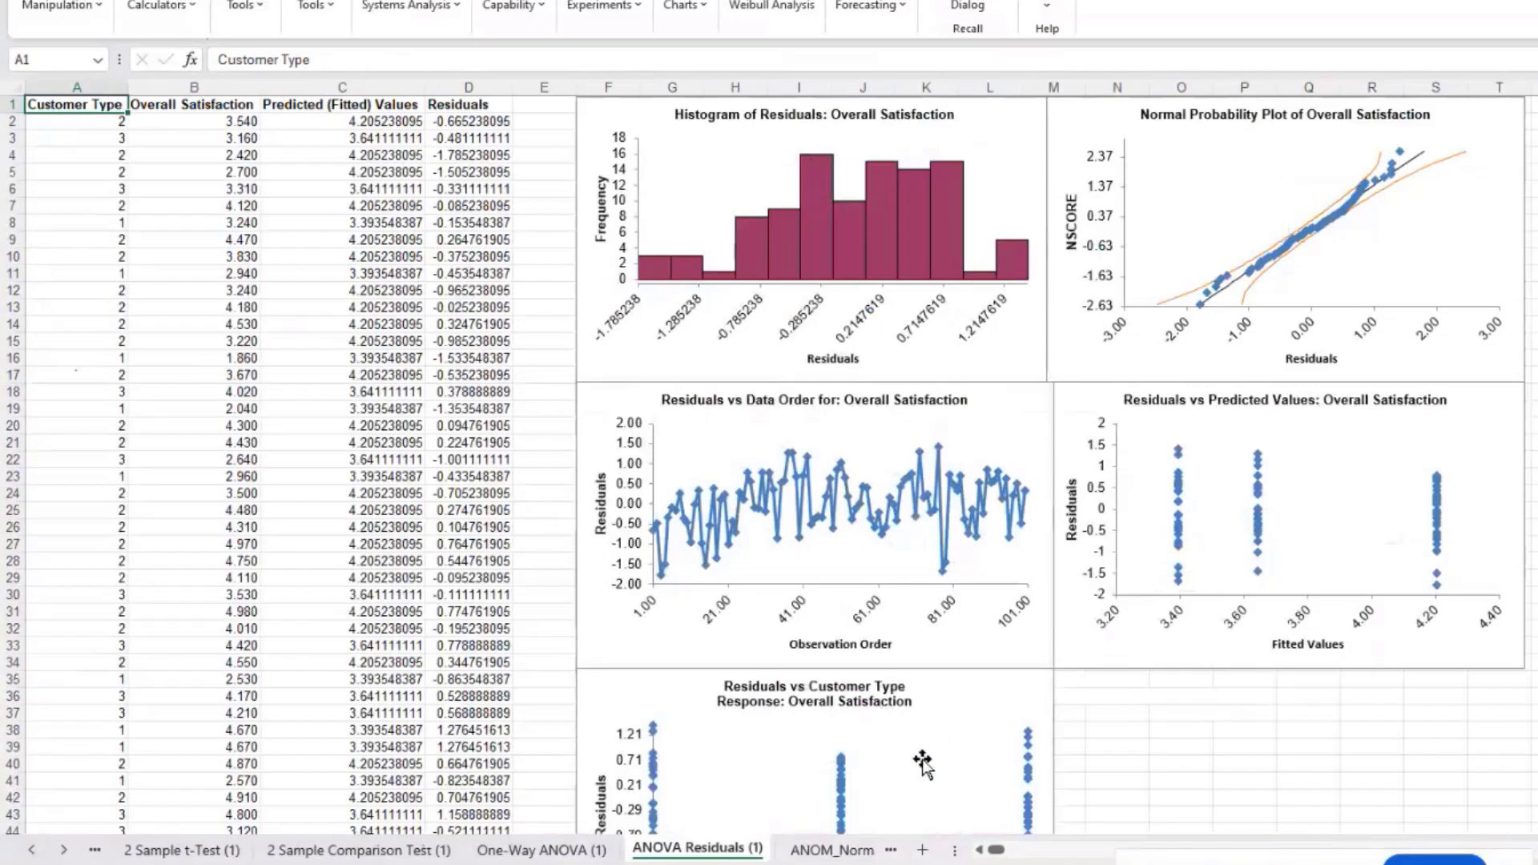
pyautogui.click(837, 852)
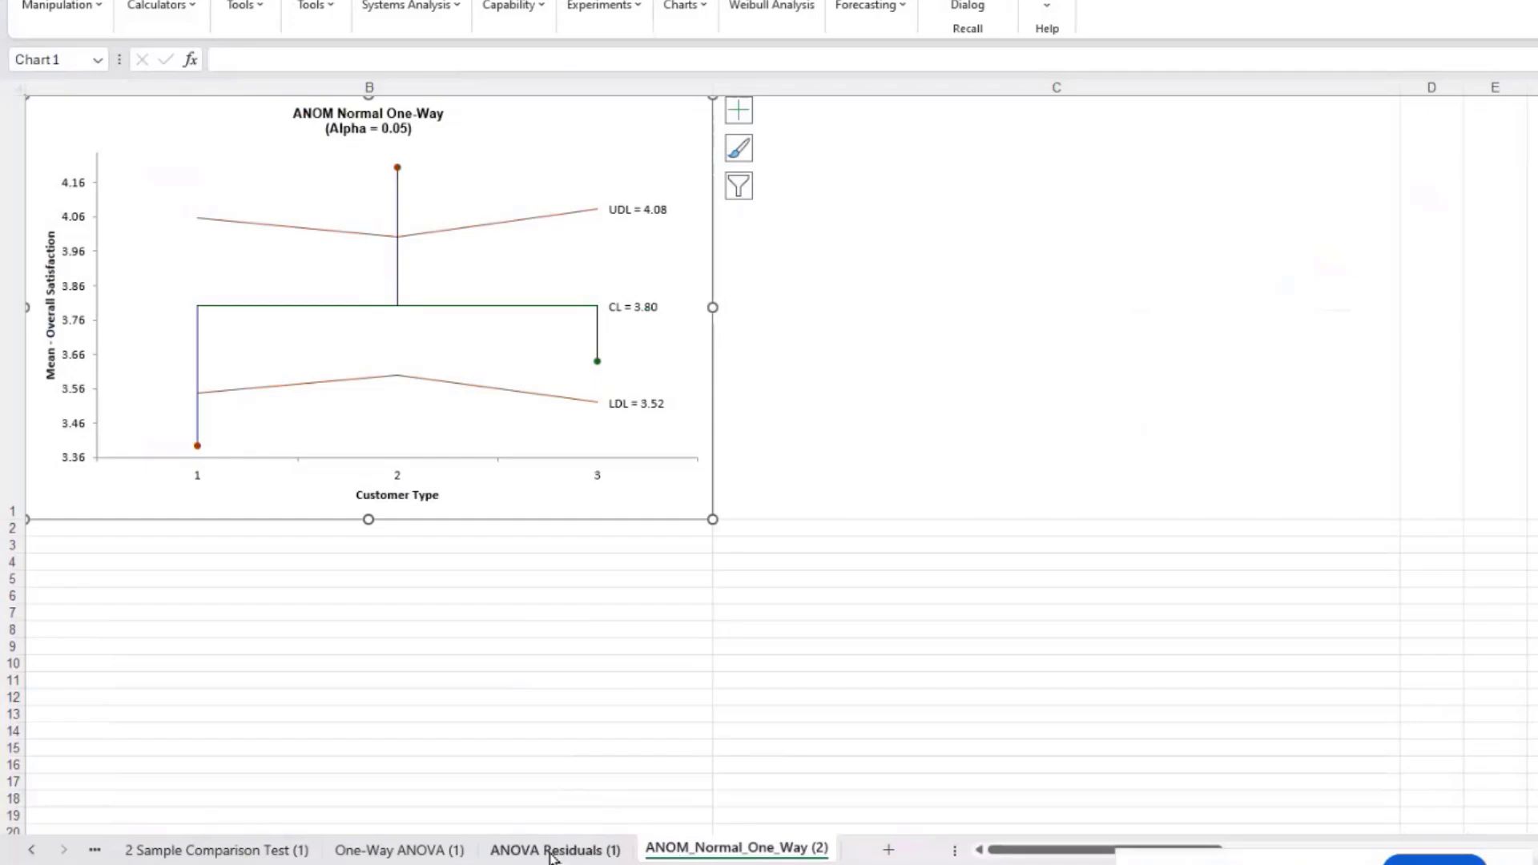
pyautogui.click(431, 852)
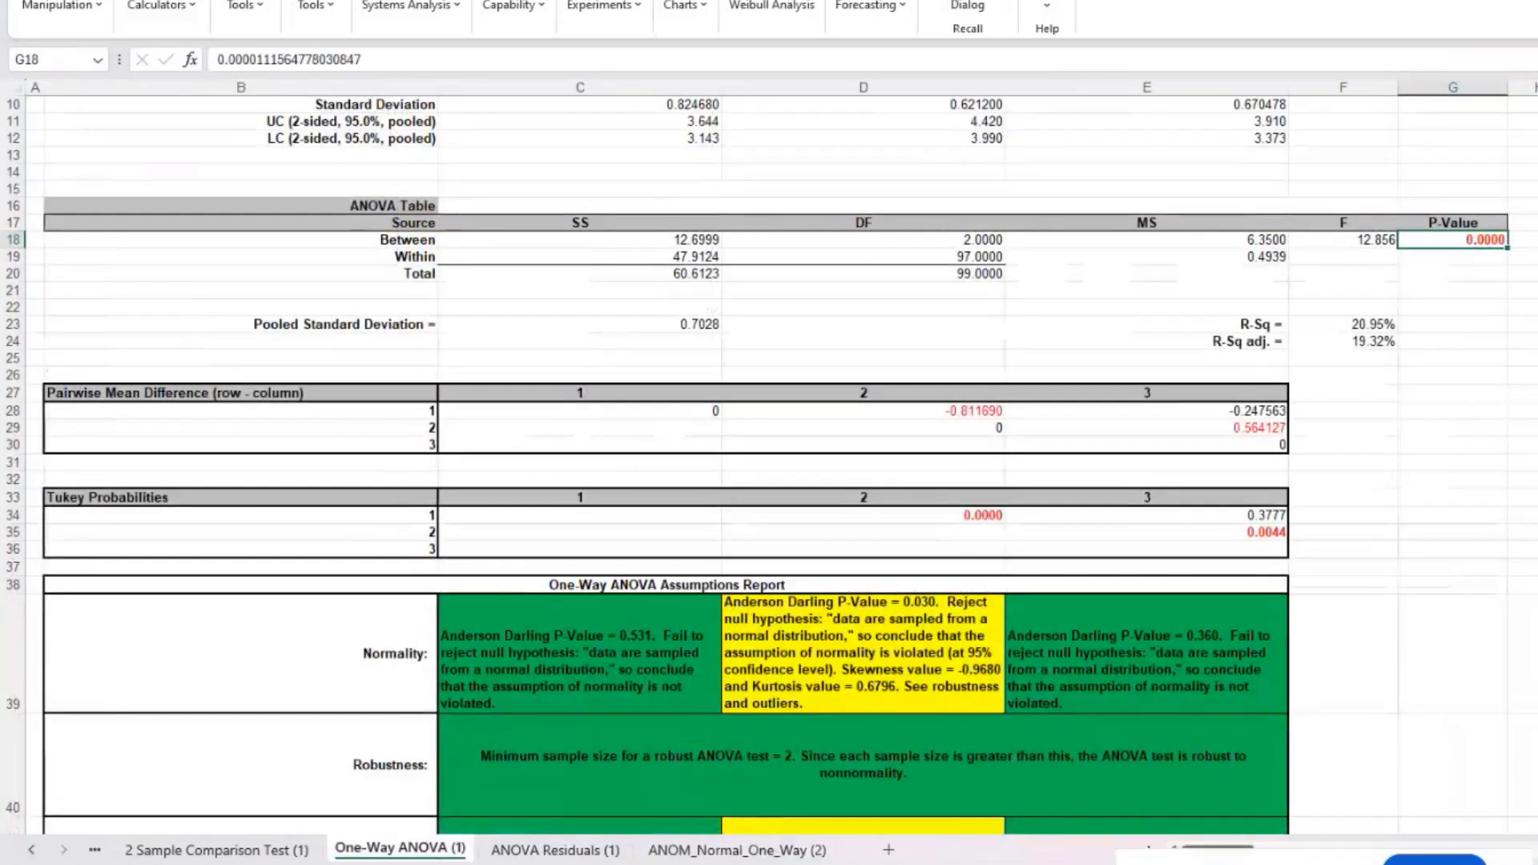
# Step: Scroll to the Mean with 95.0% CI plot showing Customer Type 2 highest, near 4.2
pyautogui.moveTo(1218, 849); pyautogui.dragTo(1258, 850)
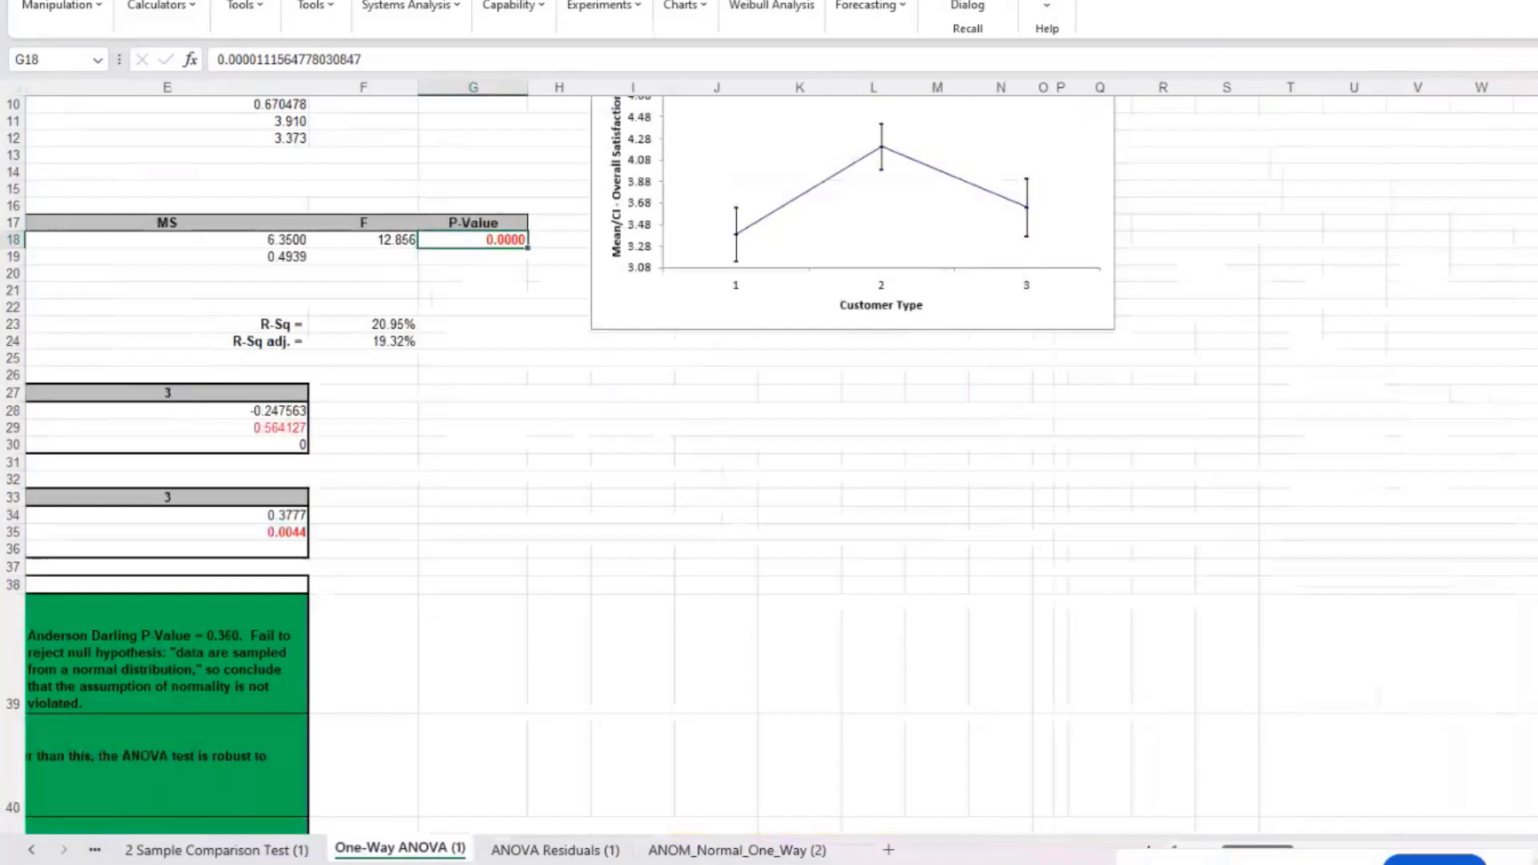
pyautogui.scroll(1, 769, 465)
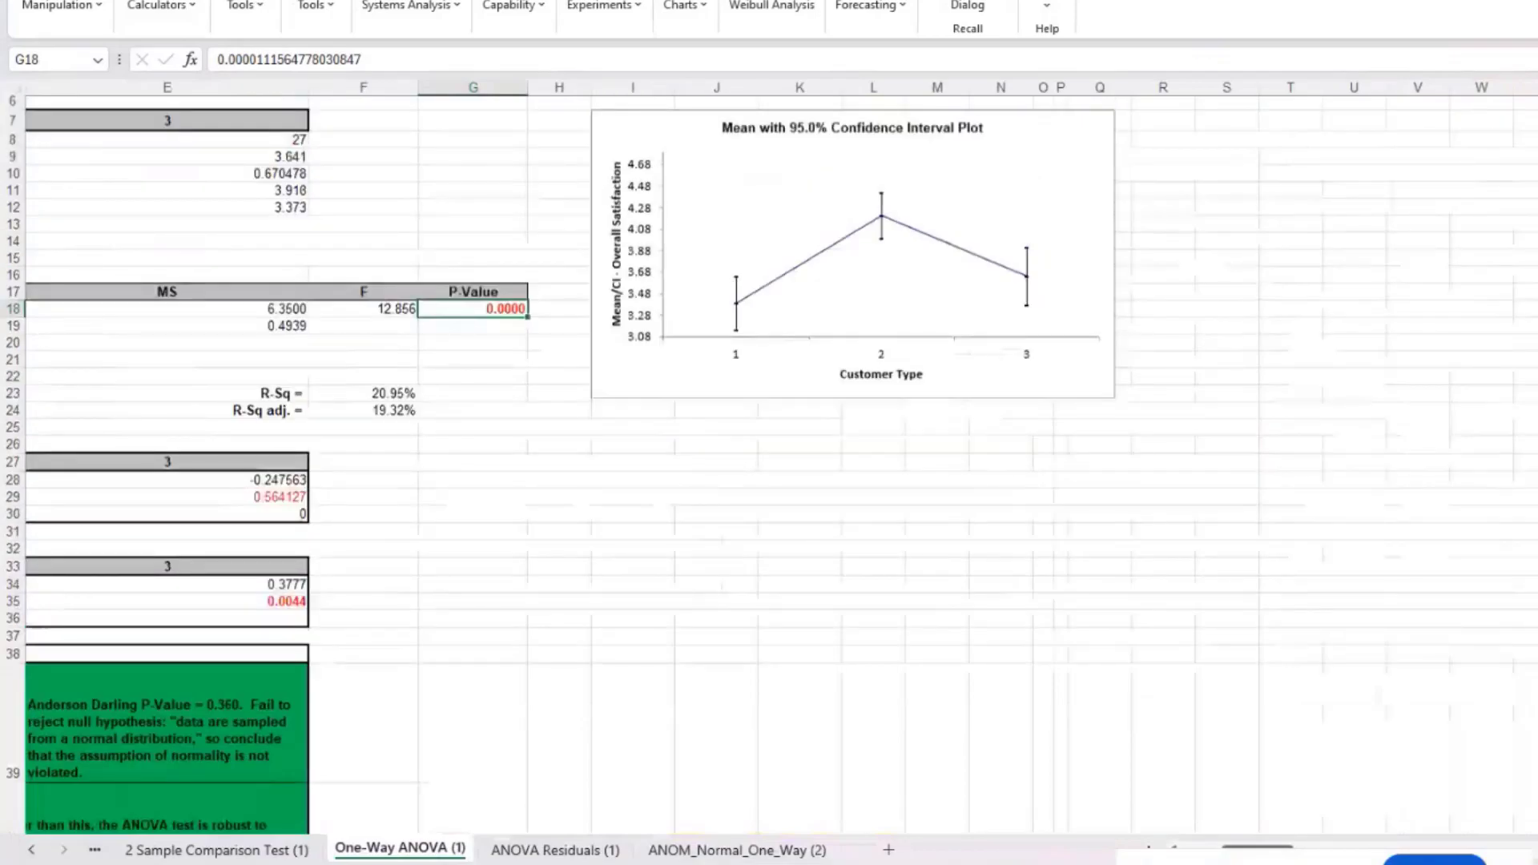
pyautogui.scroll(1, 1522, 263)
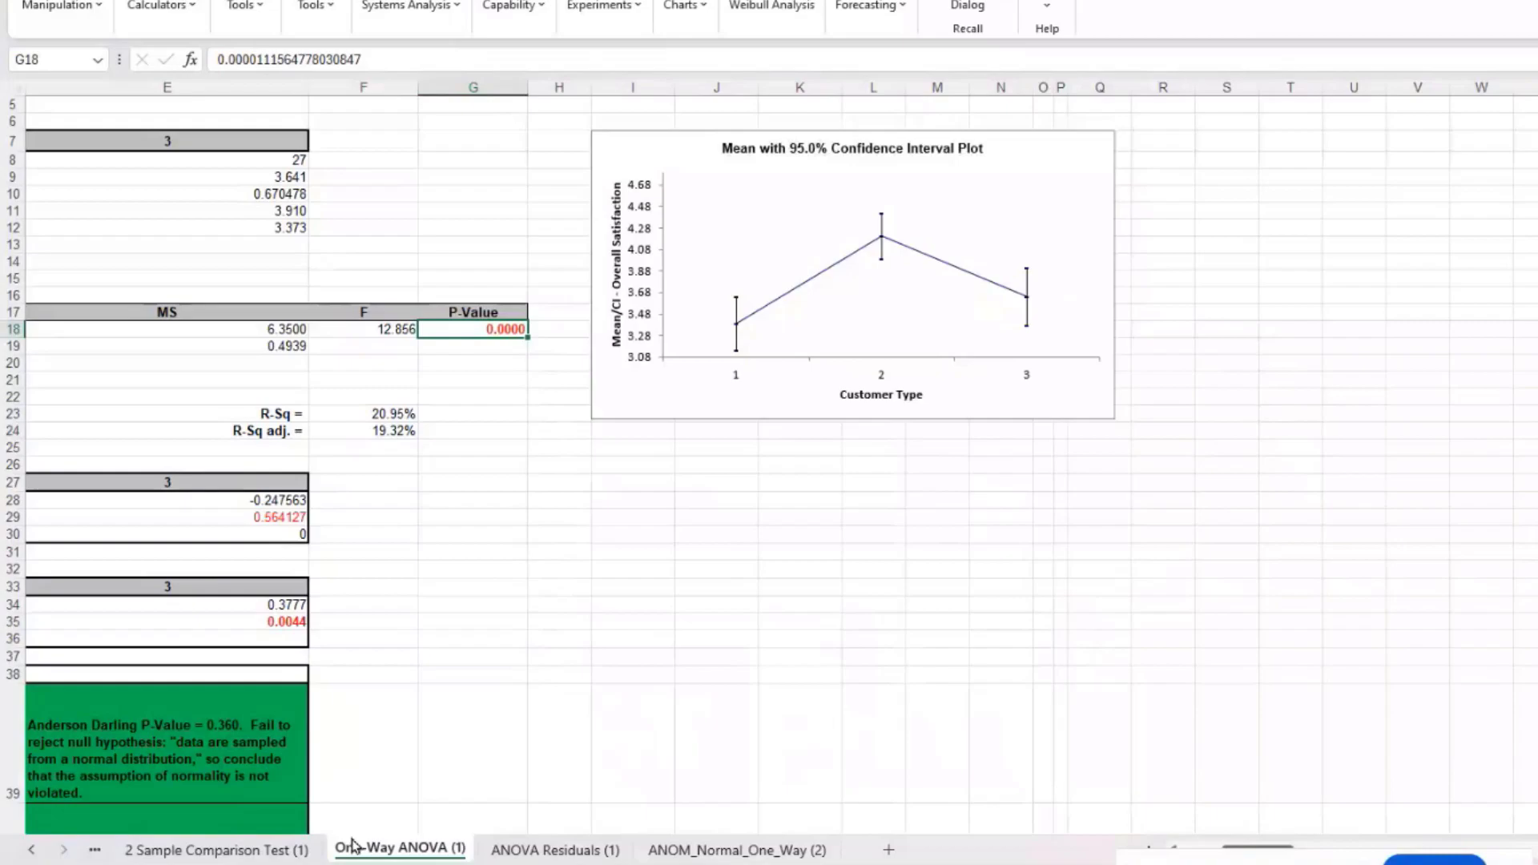
# Step: Return to Sheet1 with the customer data through the sheet list
pyautogui.click(34, 851)
pyautogui.click(34, 851)
pyautogui.click(34, 851)
pyautogui.rightClick(33, 851)
pyautogui.doubleClick(32, 586)
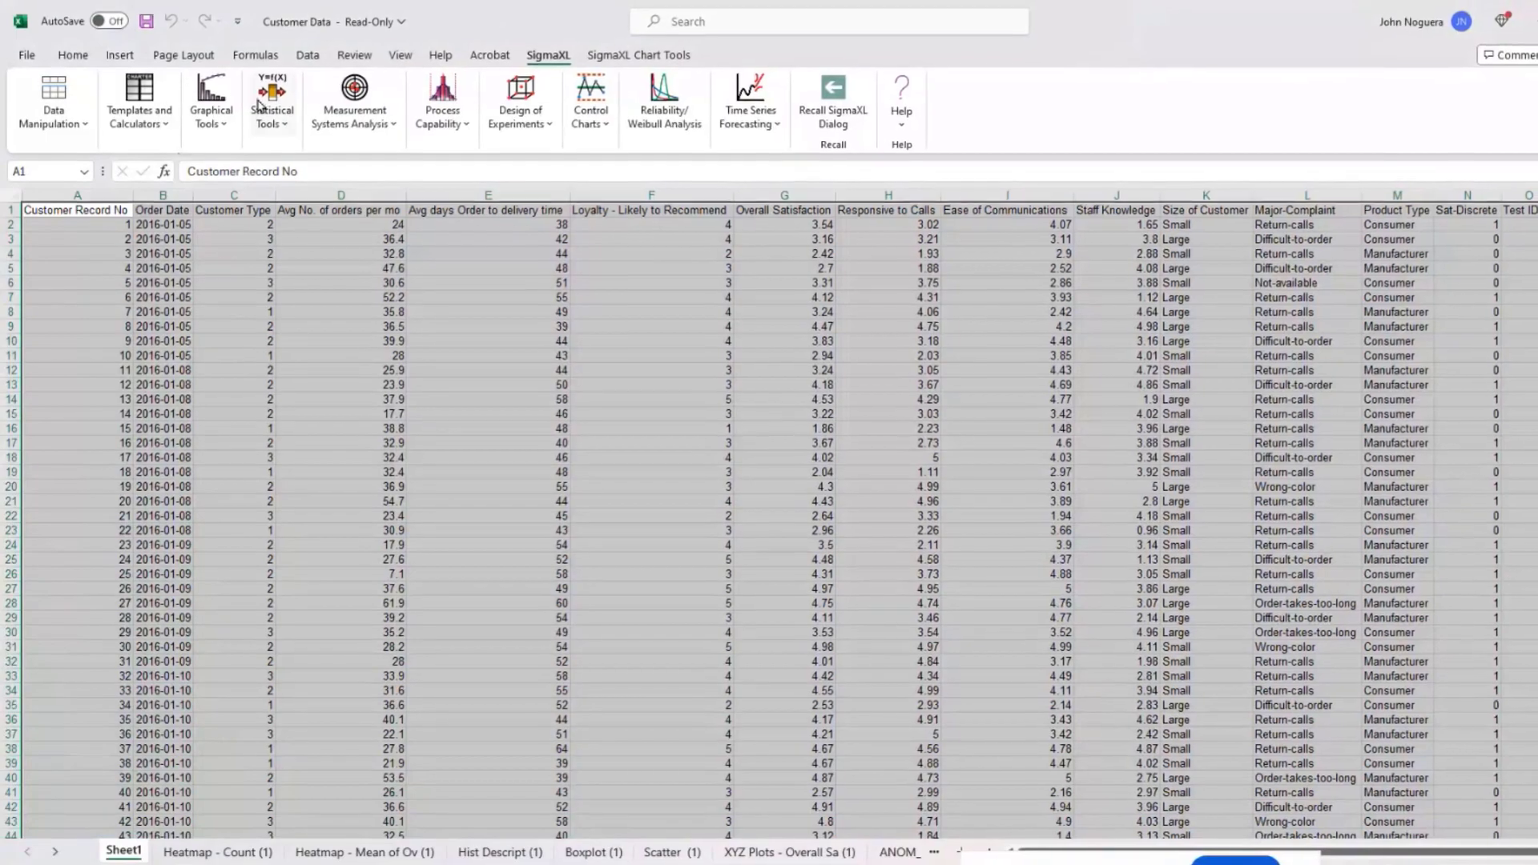
# Step: Correlate Overall Satisfaction, Responsive to Calls, Ease of Communications and Staff Knowledge in a Correlation Matrix
pyautogui.click(284, 87)
pyautogui.click(363, 424)
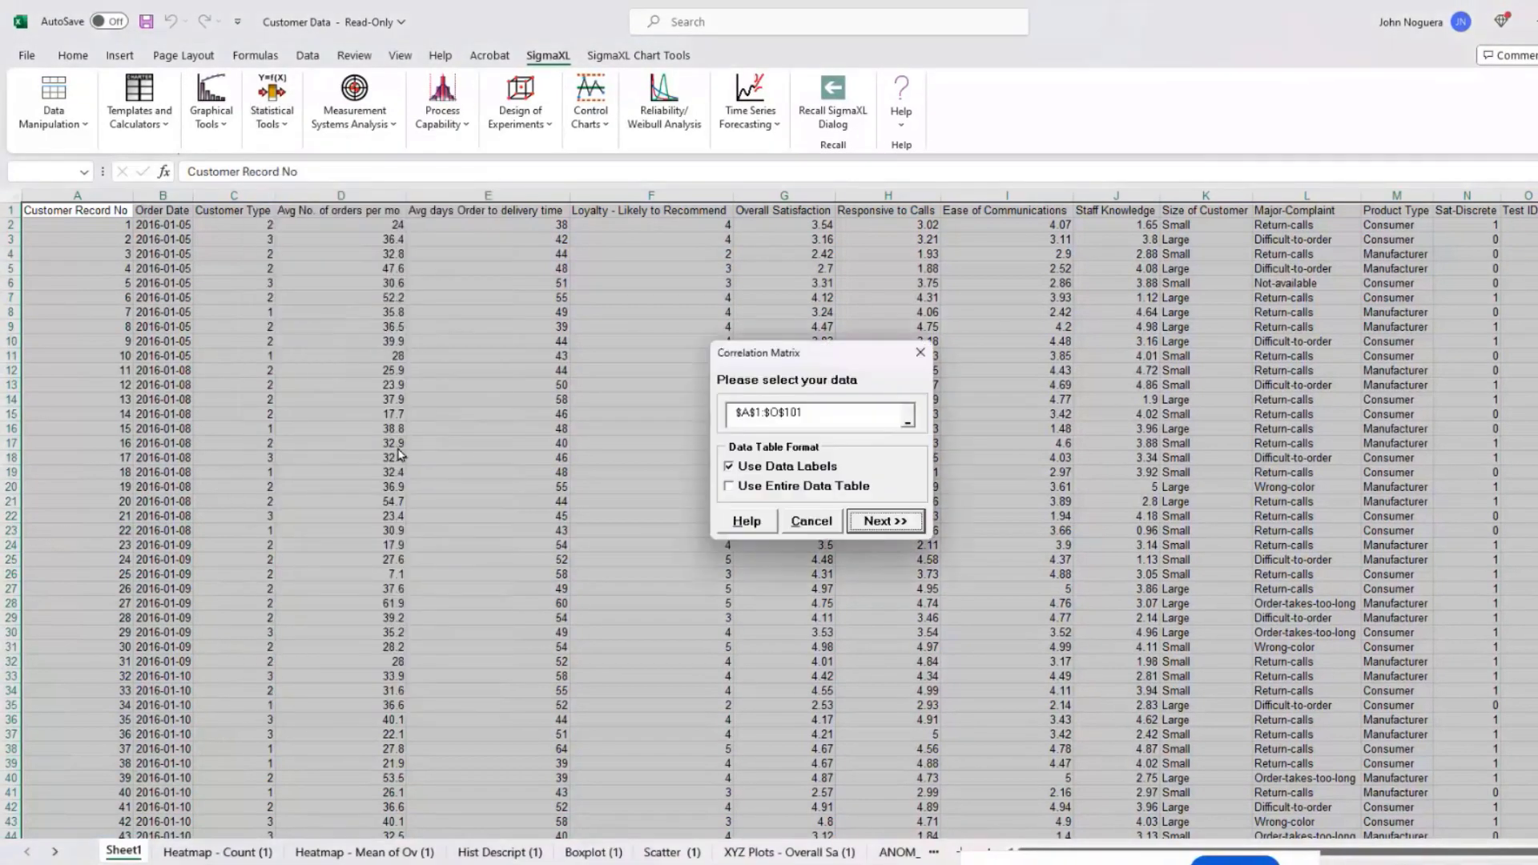
pyautogui.click(884, 522)
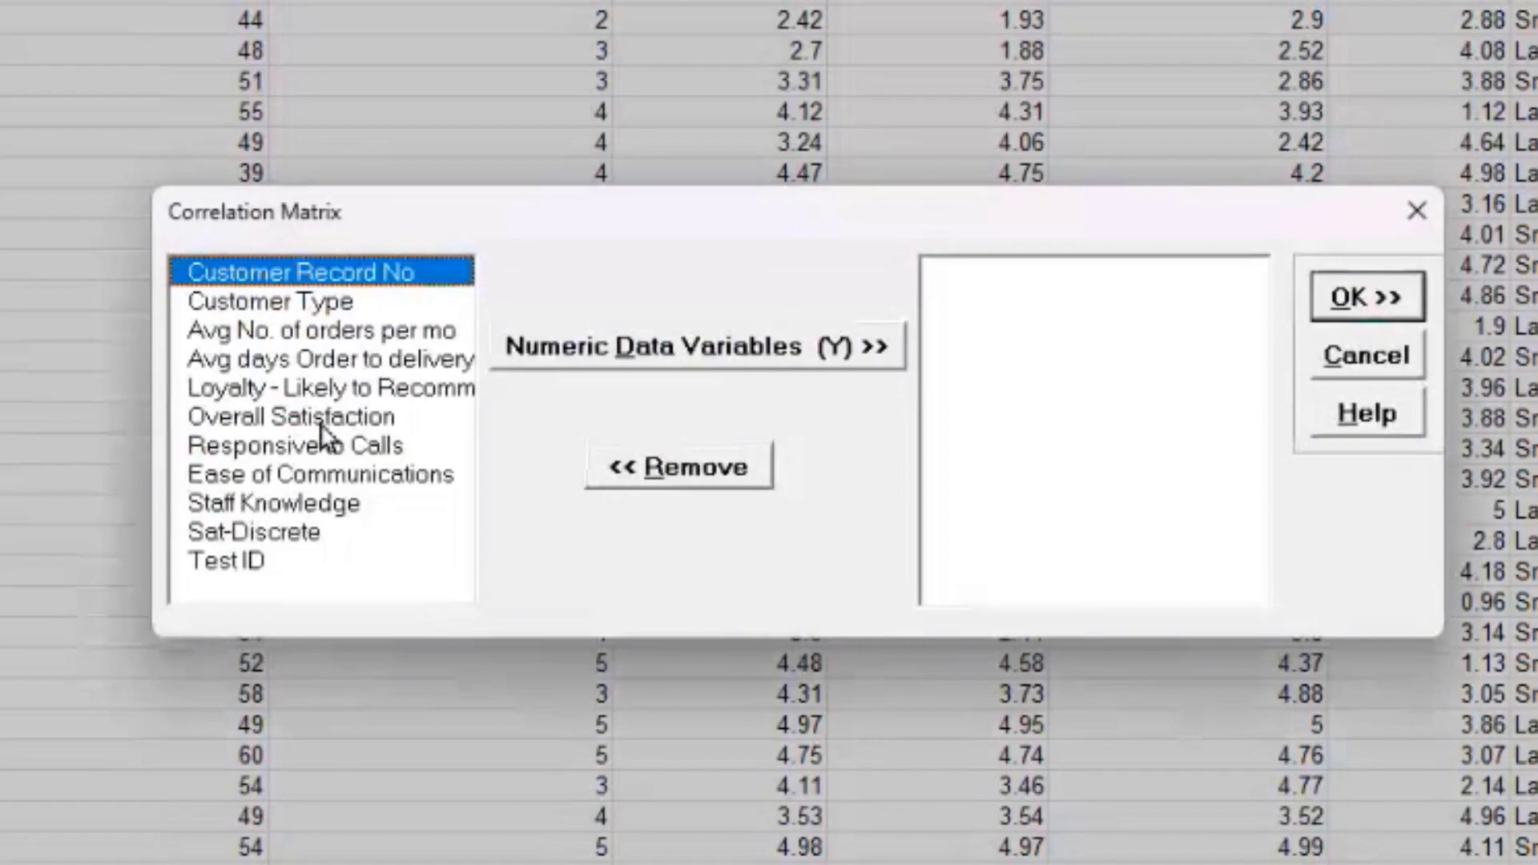
pyautogui.click(579, 439)
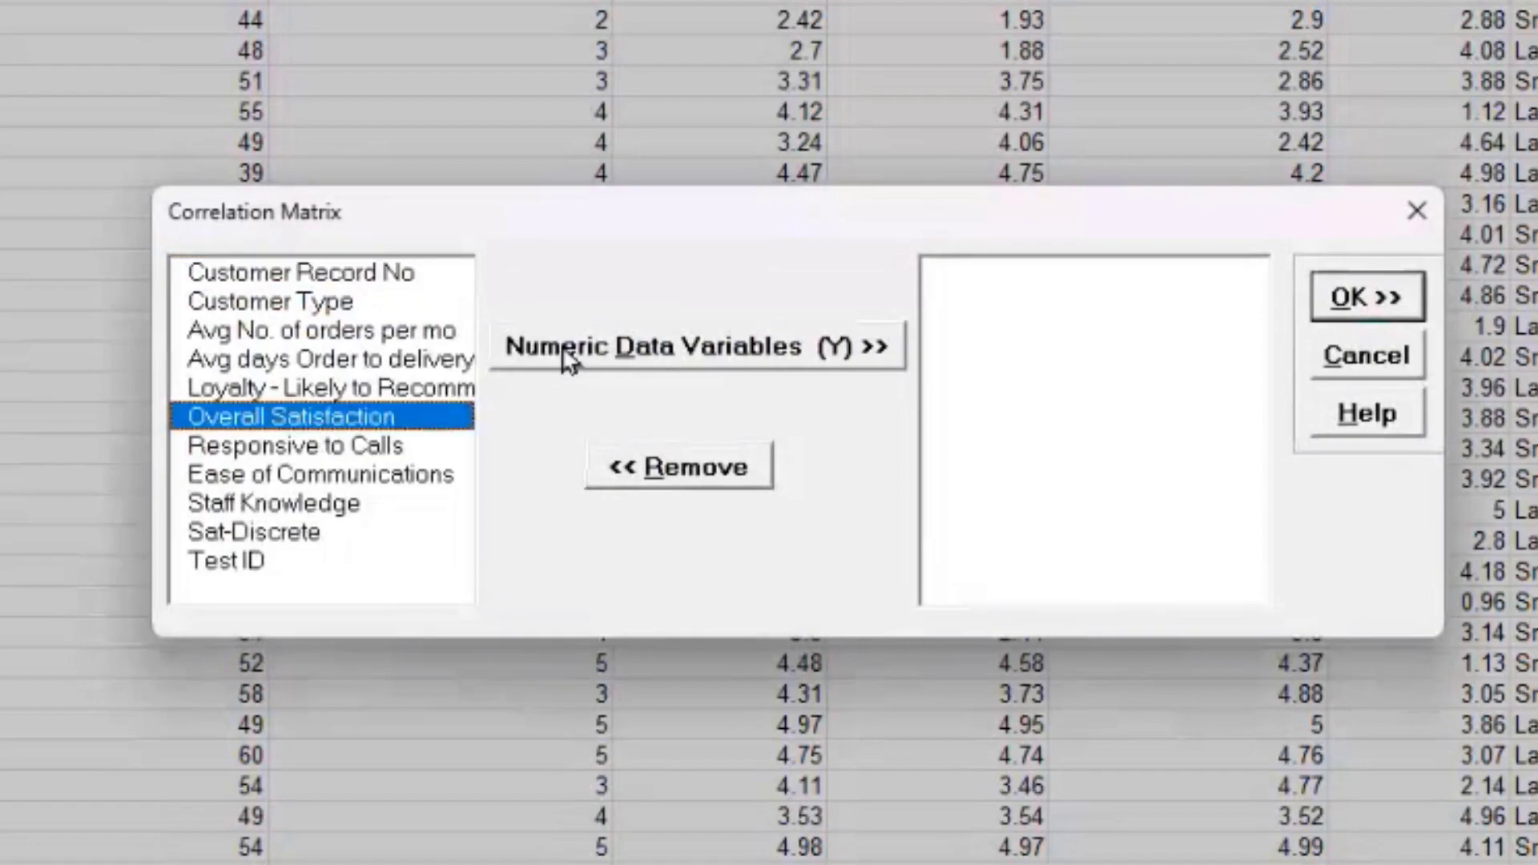
pyautogui.click(562, 359)
pyautogui.click(564, 352)
pyautogui.click(563, 353)
pyautogui.click(563, 353)
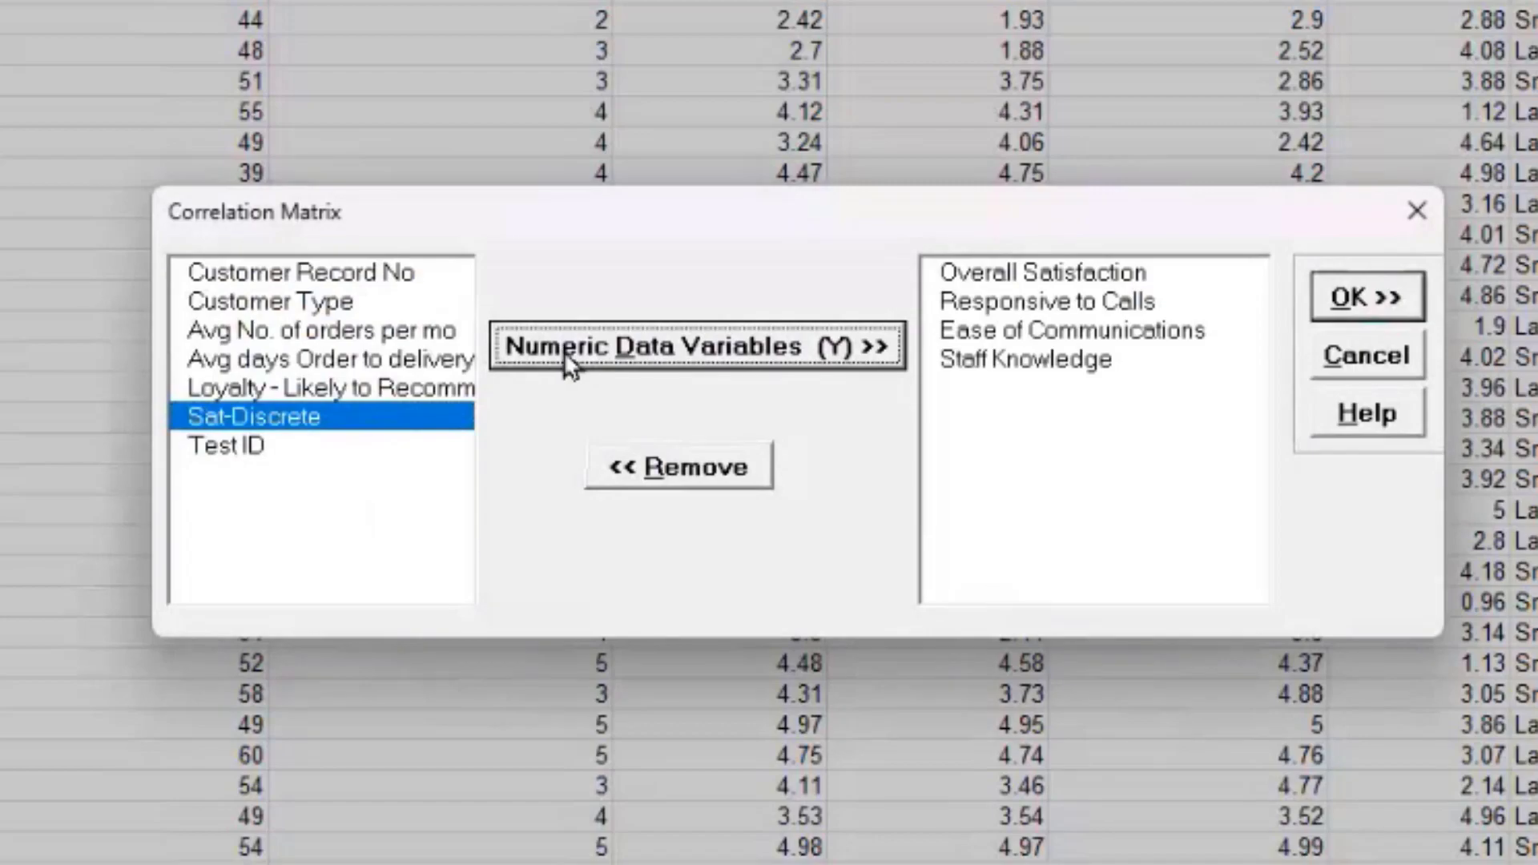
pyautogui.click(1367, 296)
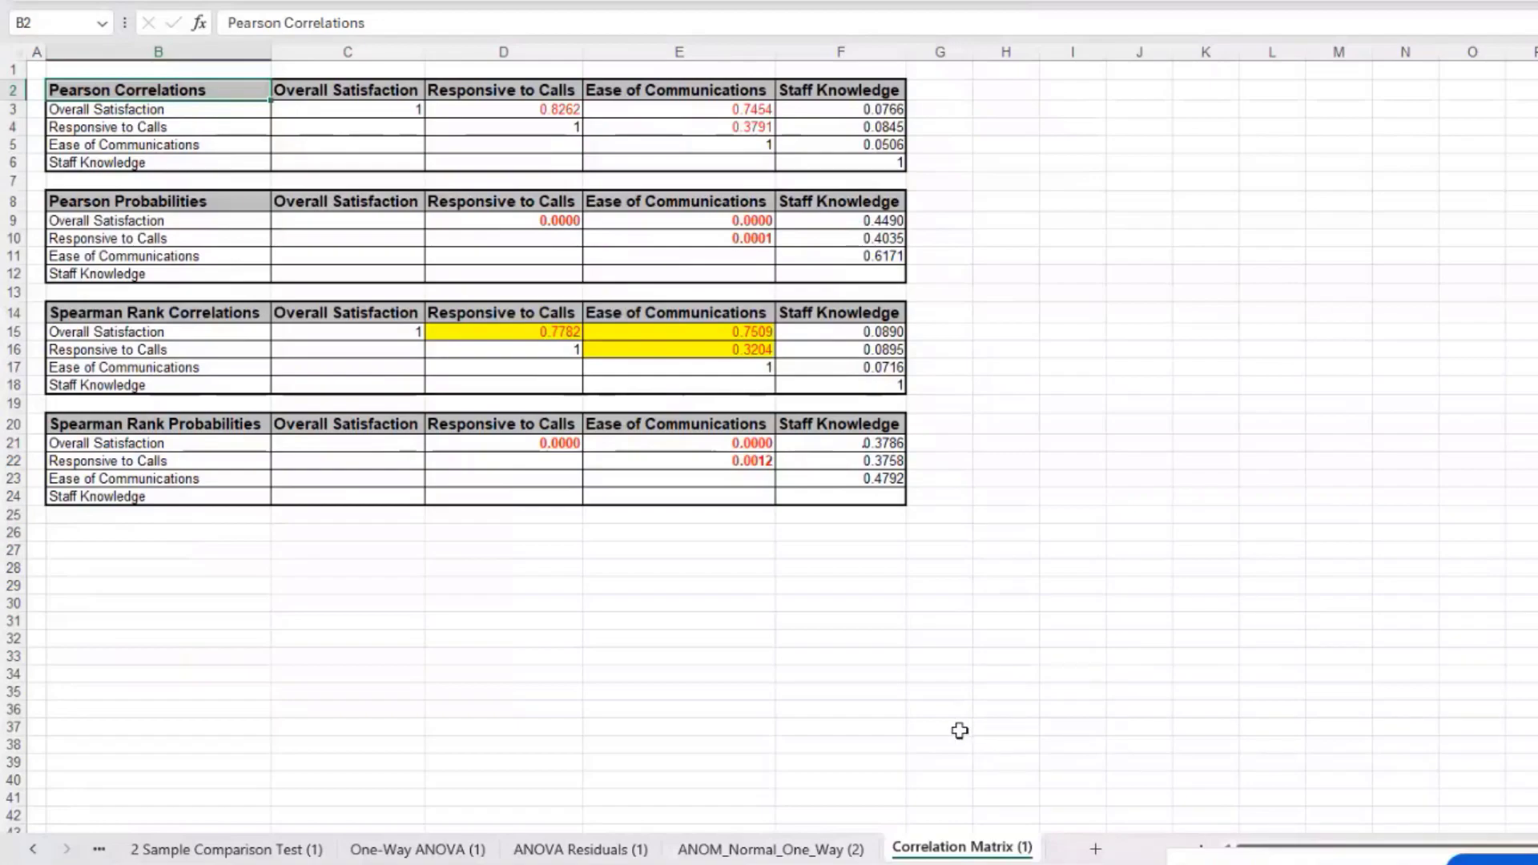
# Step: Open the list of workbook sheets to go back to Sheet1
pyautogui.rightClick(36, 854)
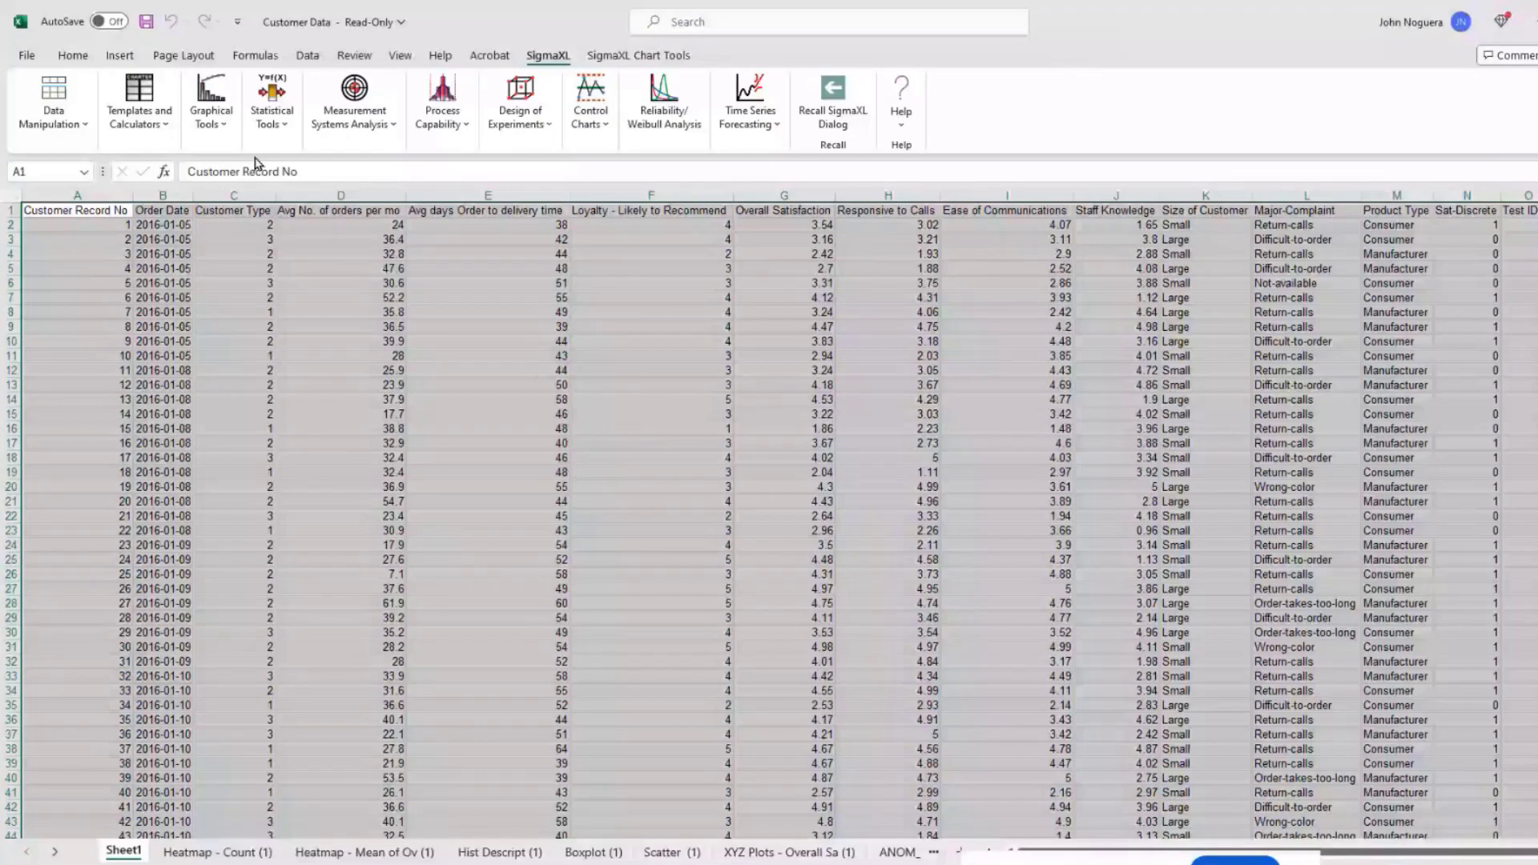
# Step: Fit Multiple Regression with Overall Satisfaction as Y and standardized continuous predictors
pyautogui.click(271, 100)
pyautogui.moveTo(481, 487)
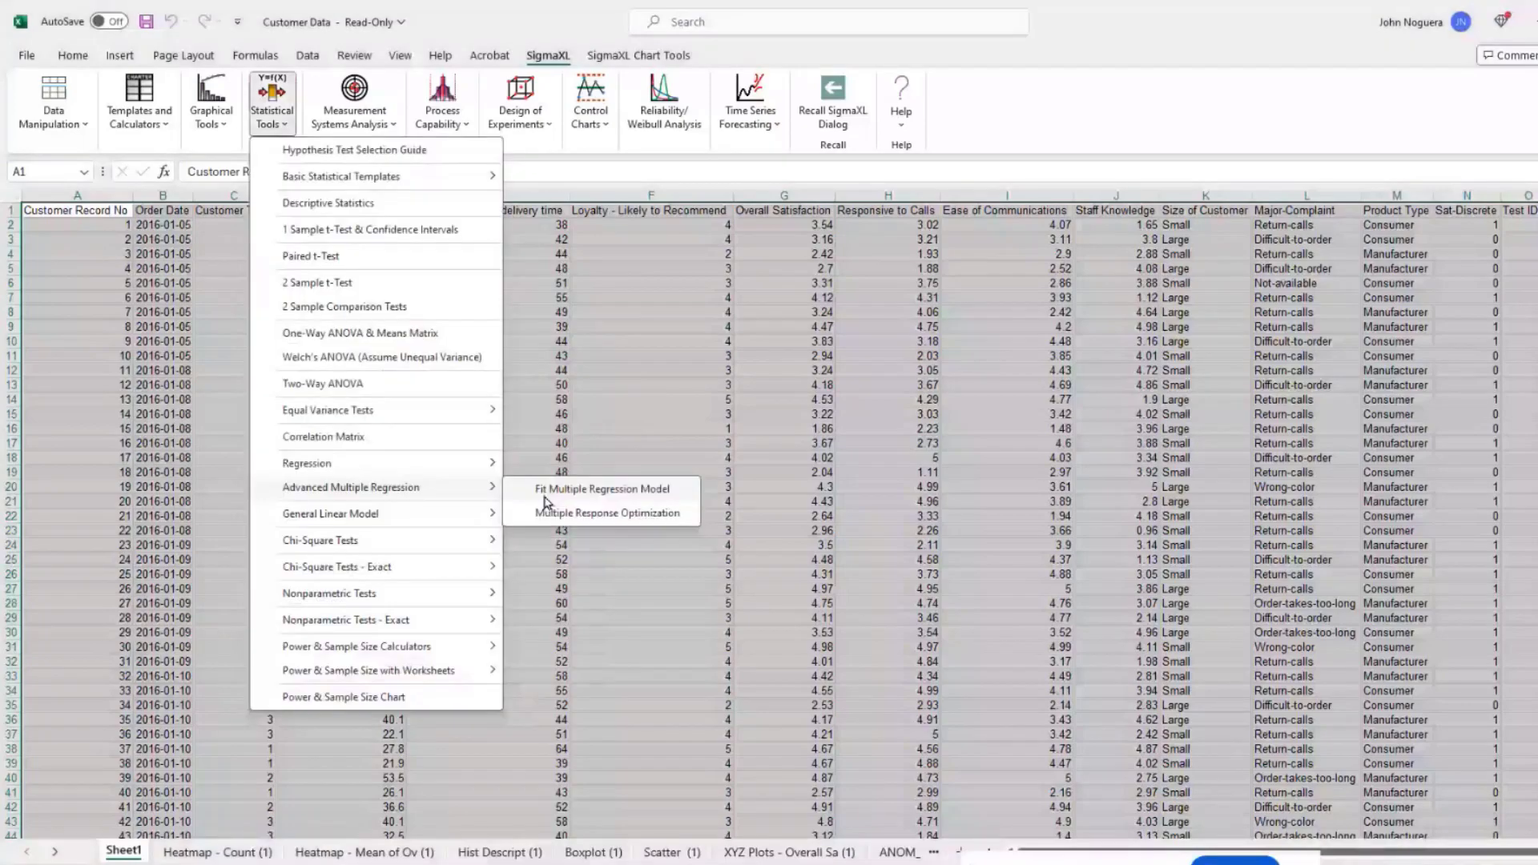
pyautogui.click(545, 493)
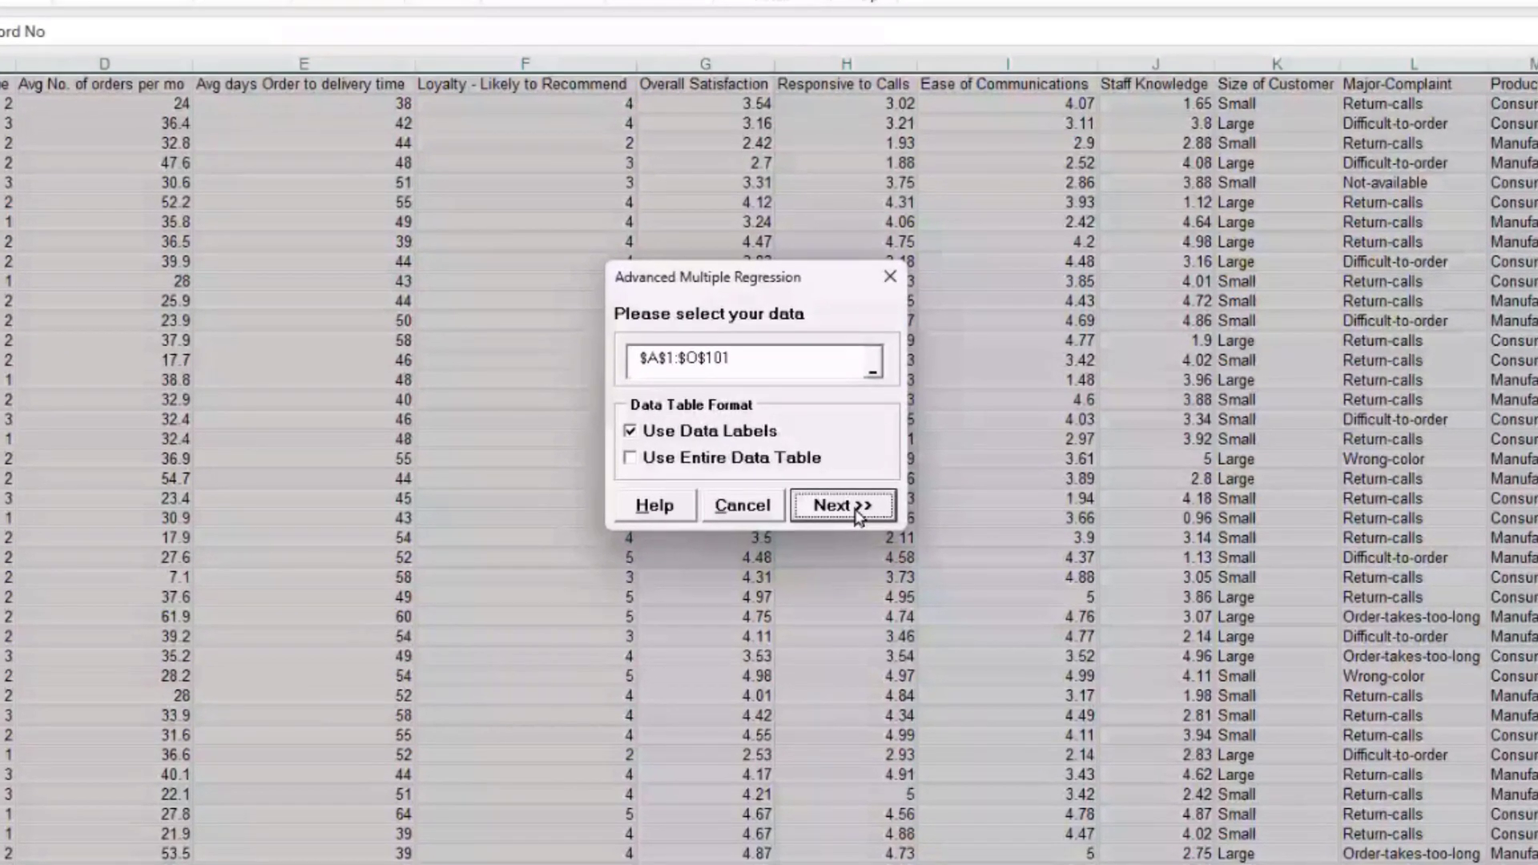
pyautogui.click(857, 513)
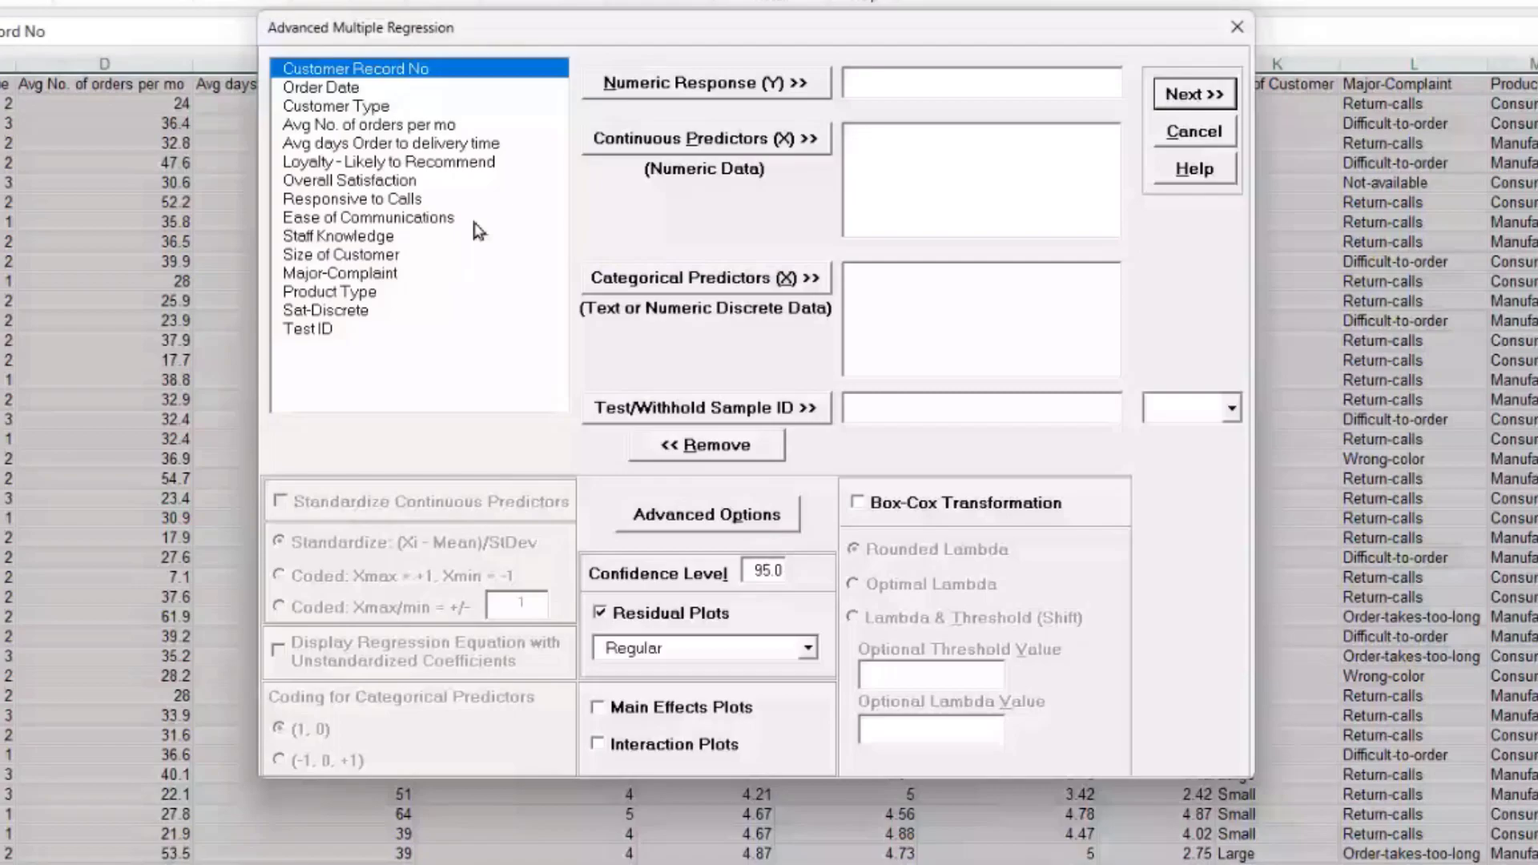
pyautogui.click(432, 179)
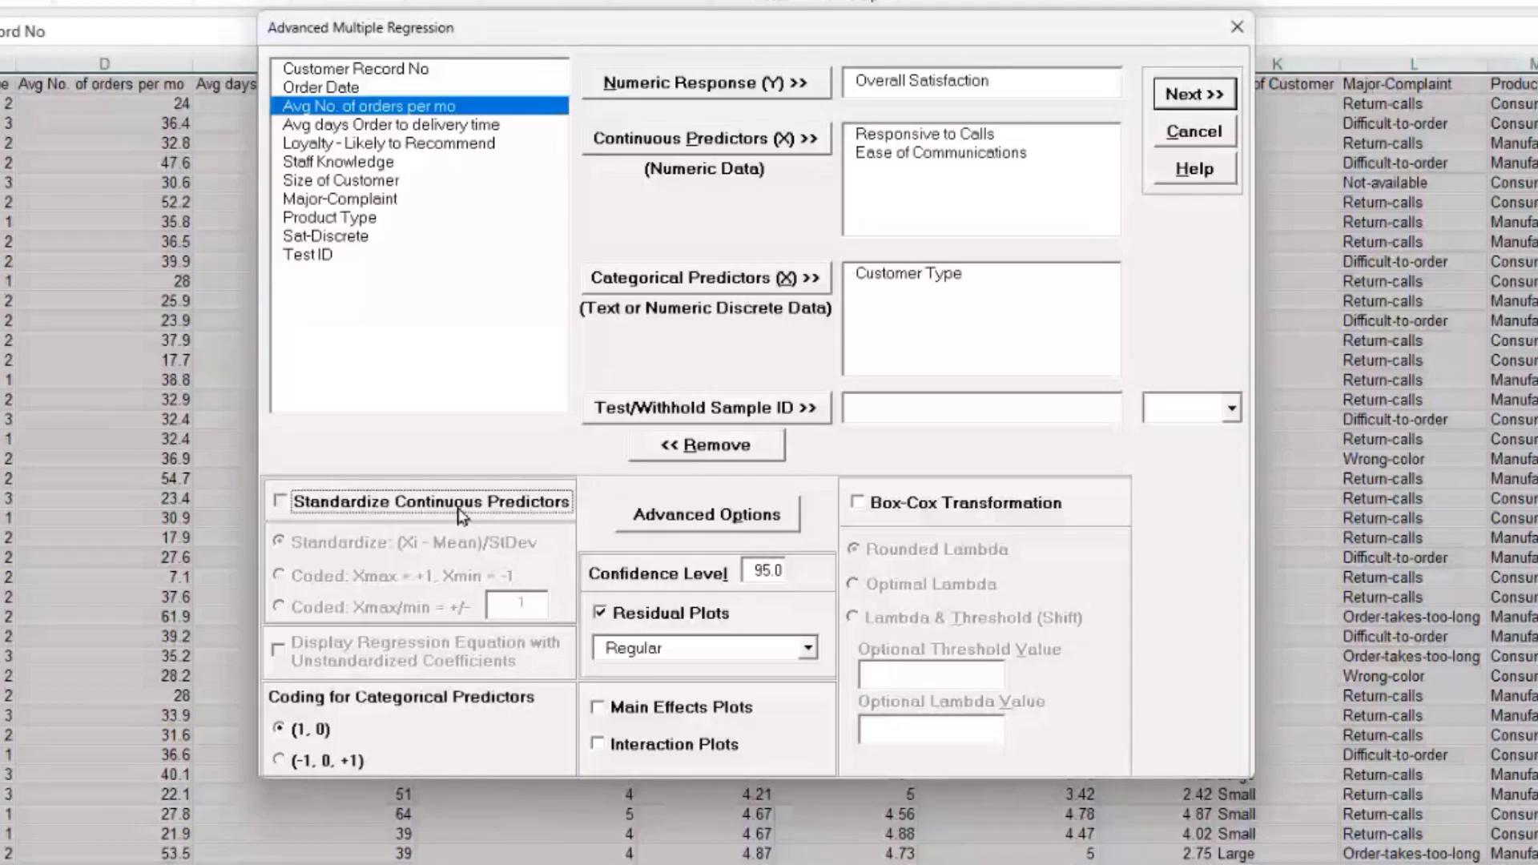
pyautogui.click(460, 515)
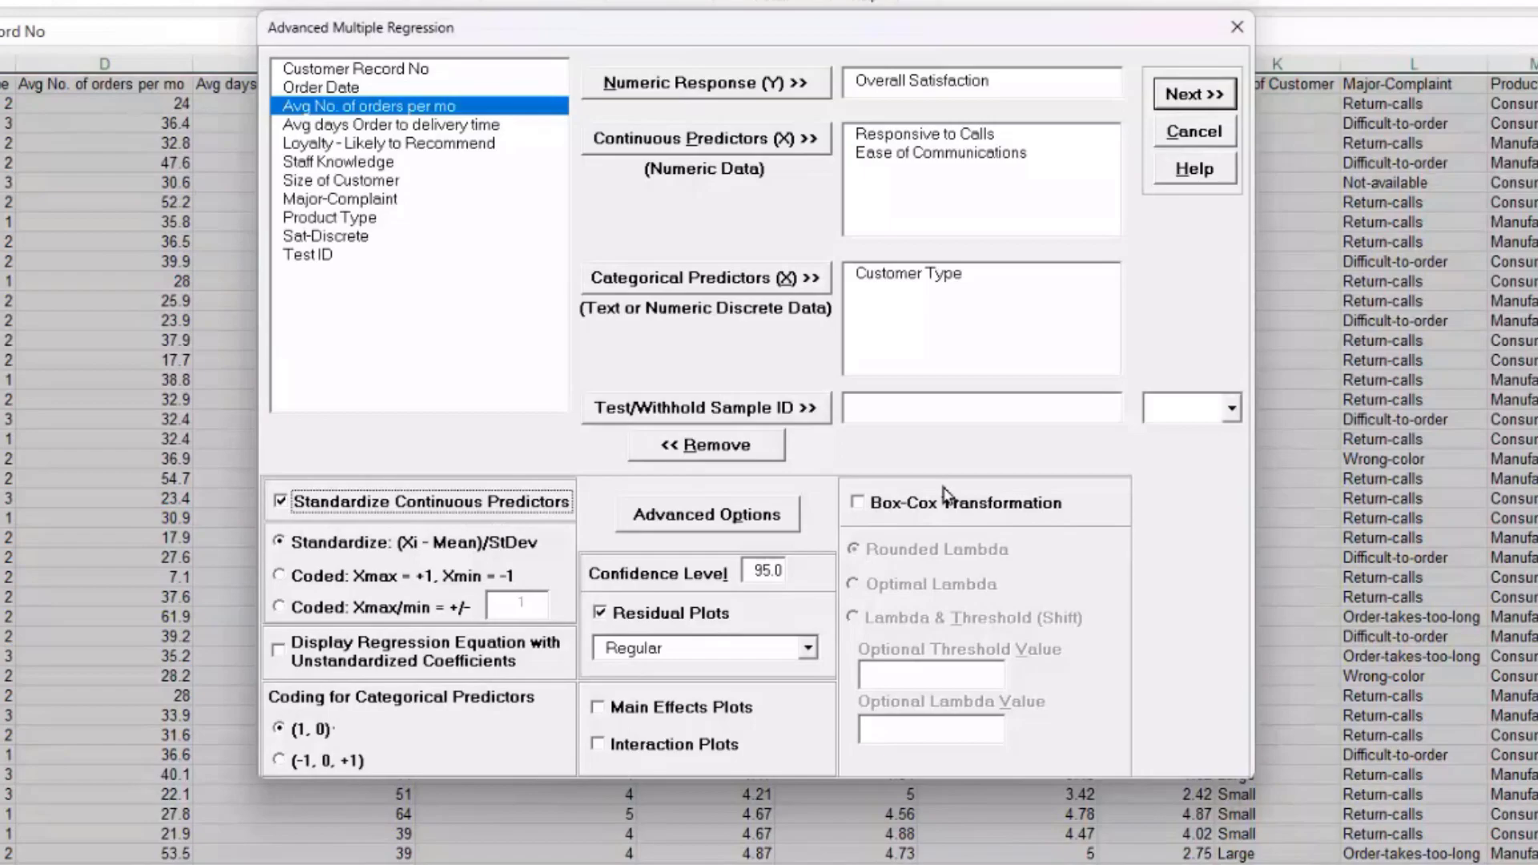
pyautogui.click(1194, 98)
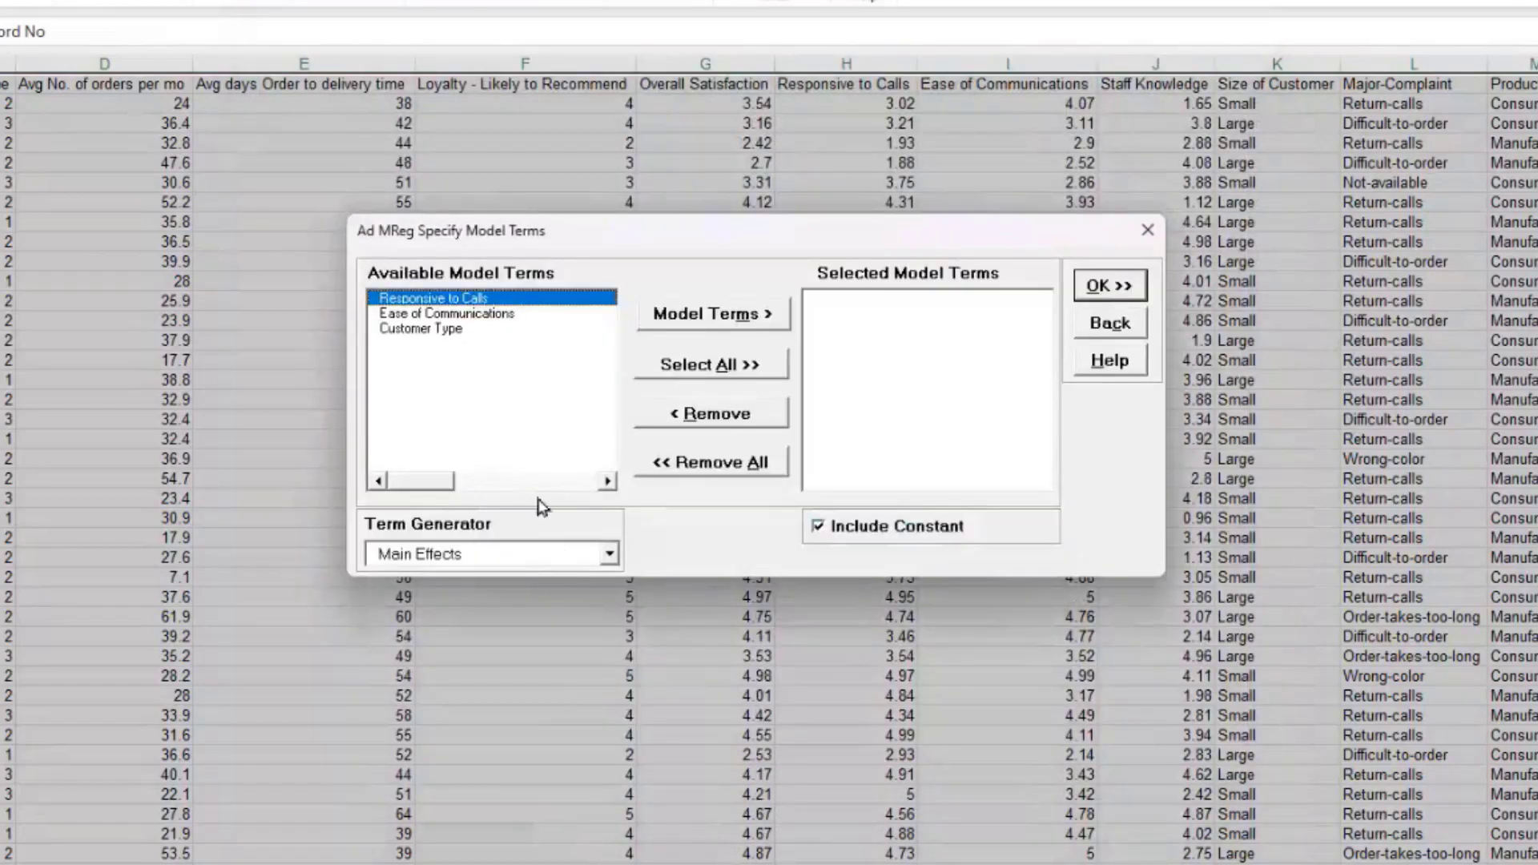
# Step: Generate ME + 2-Way Interactions terms, select all six, and fit the model
pyautogui.click(609, 554)
pyautogui.click(555, 595)
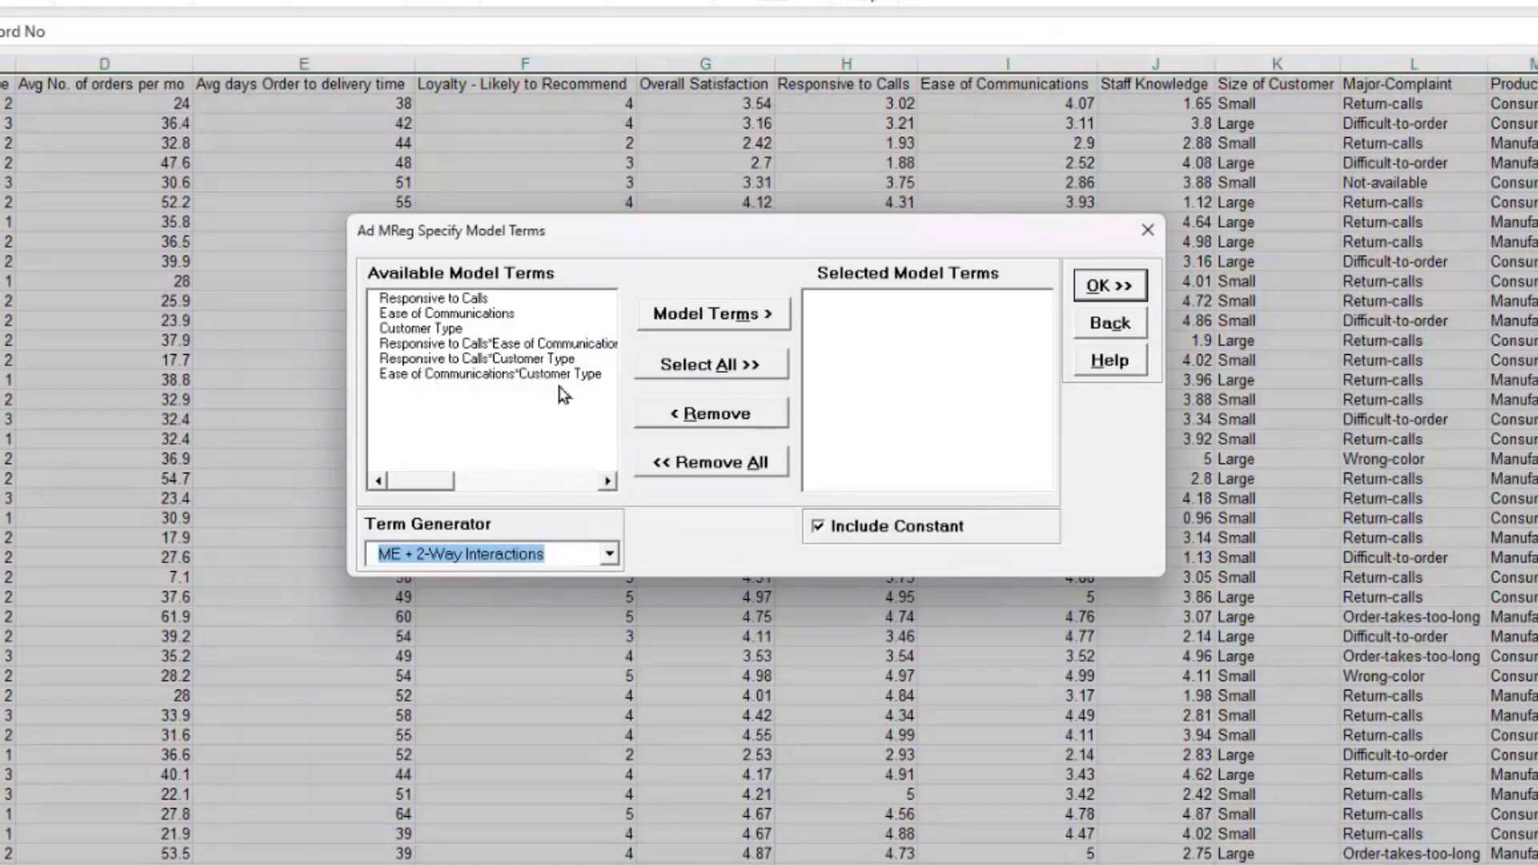
pyautogui.click(735, 370)
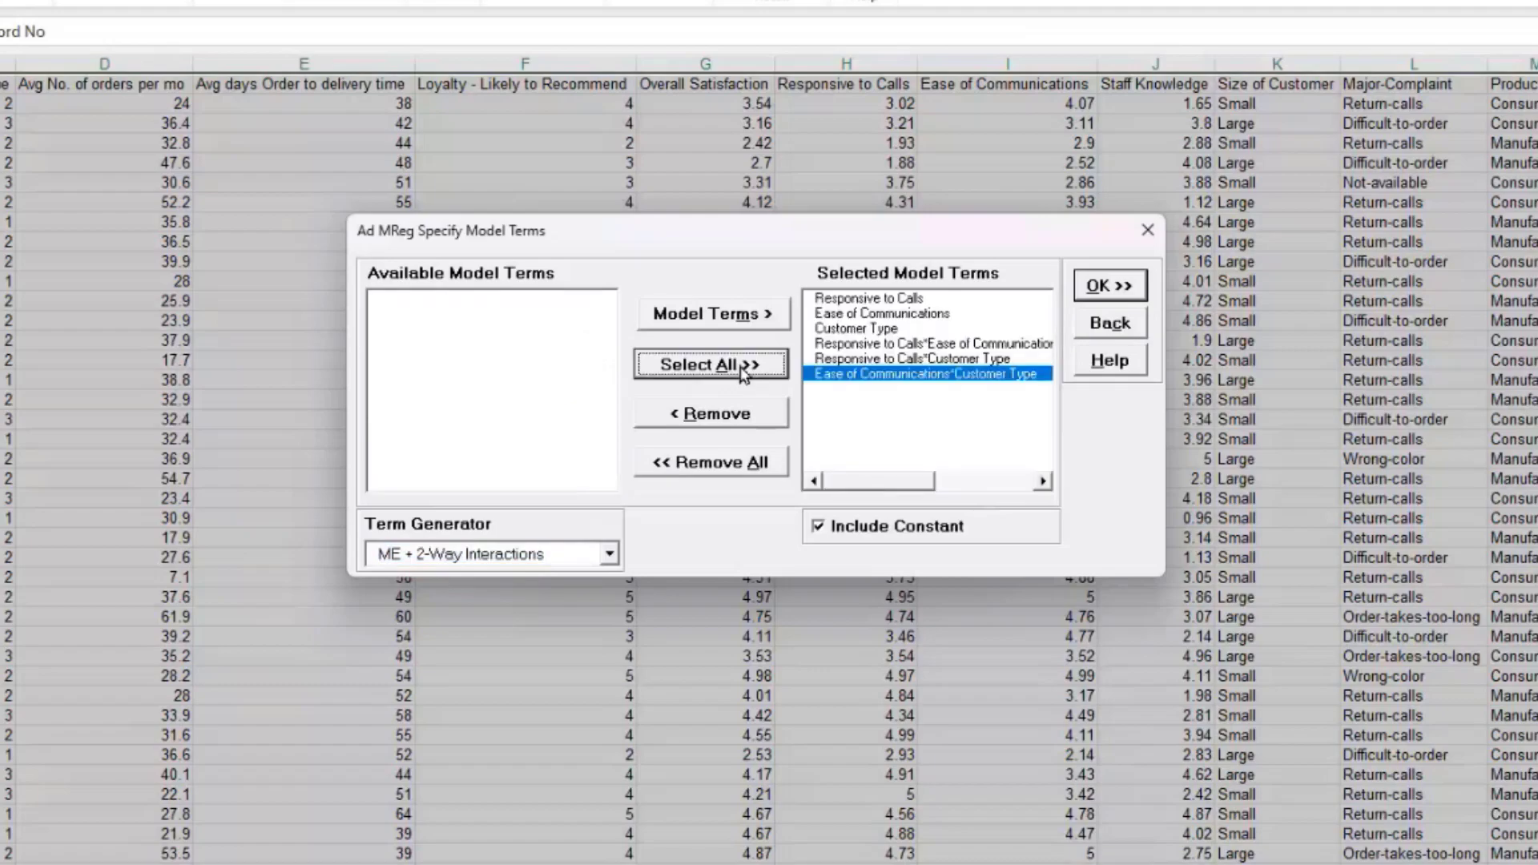
pyautogui.click(1107, 290)
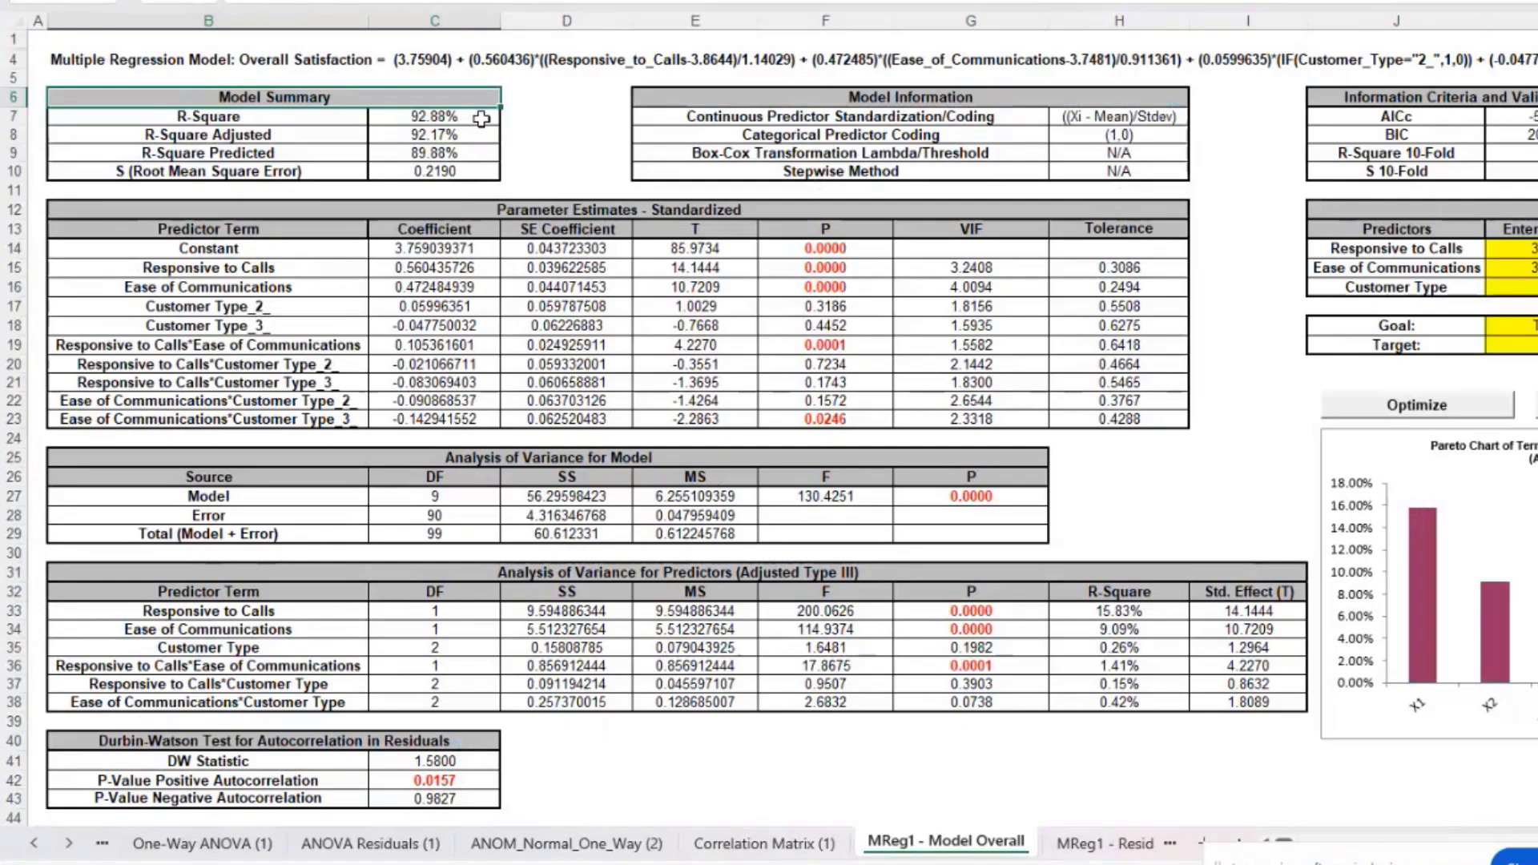
pyautogui.click(476, 154)
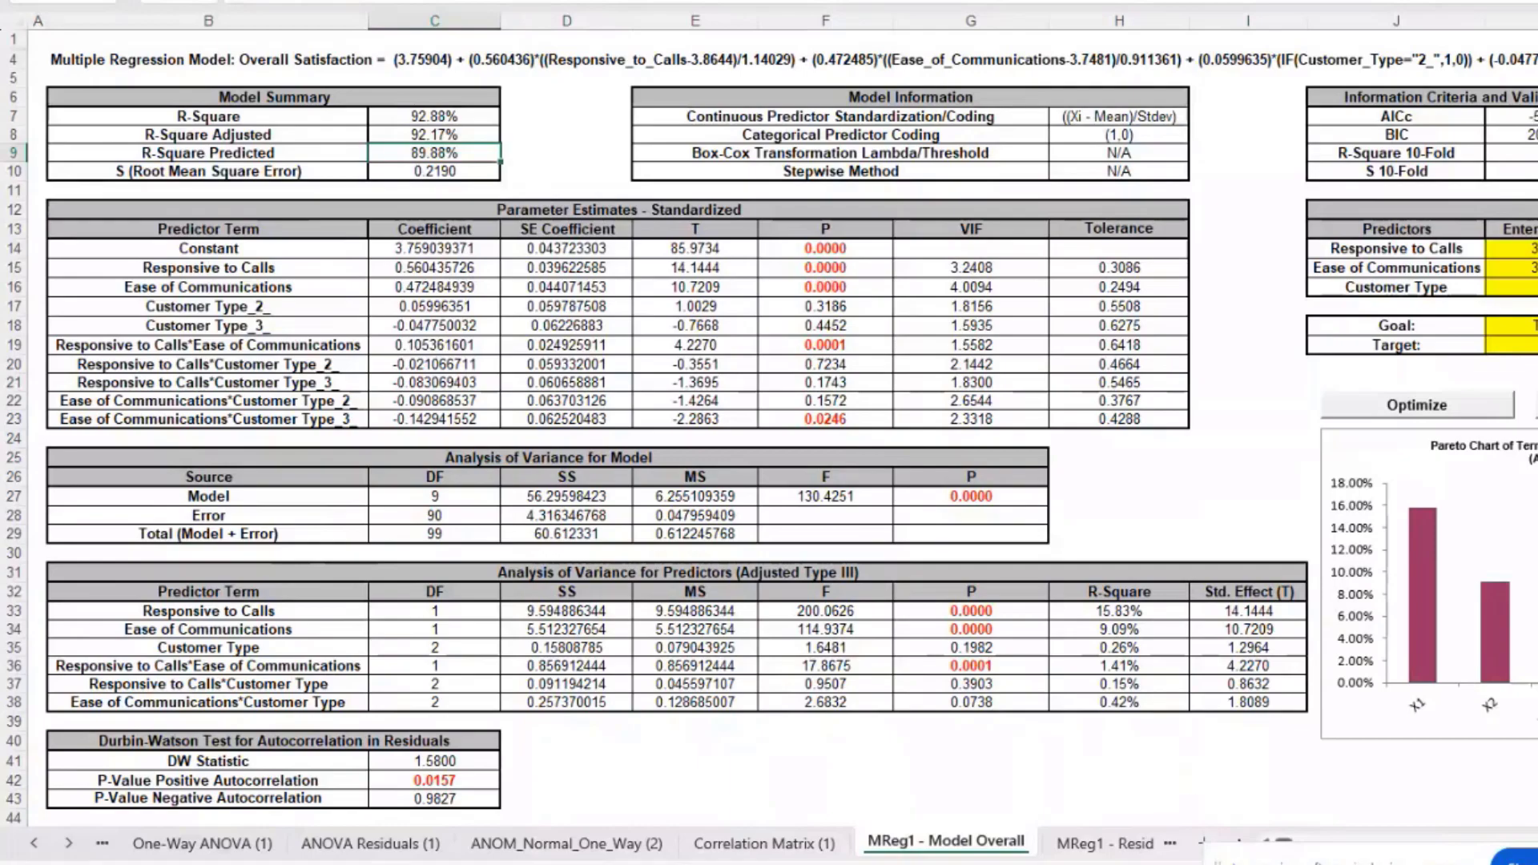
pyautogui.hscroll(10, 1372, 617)
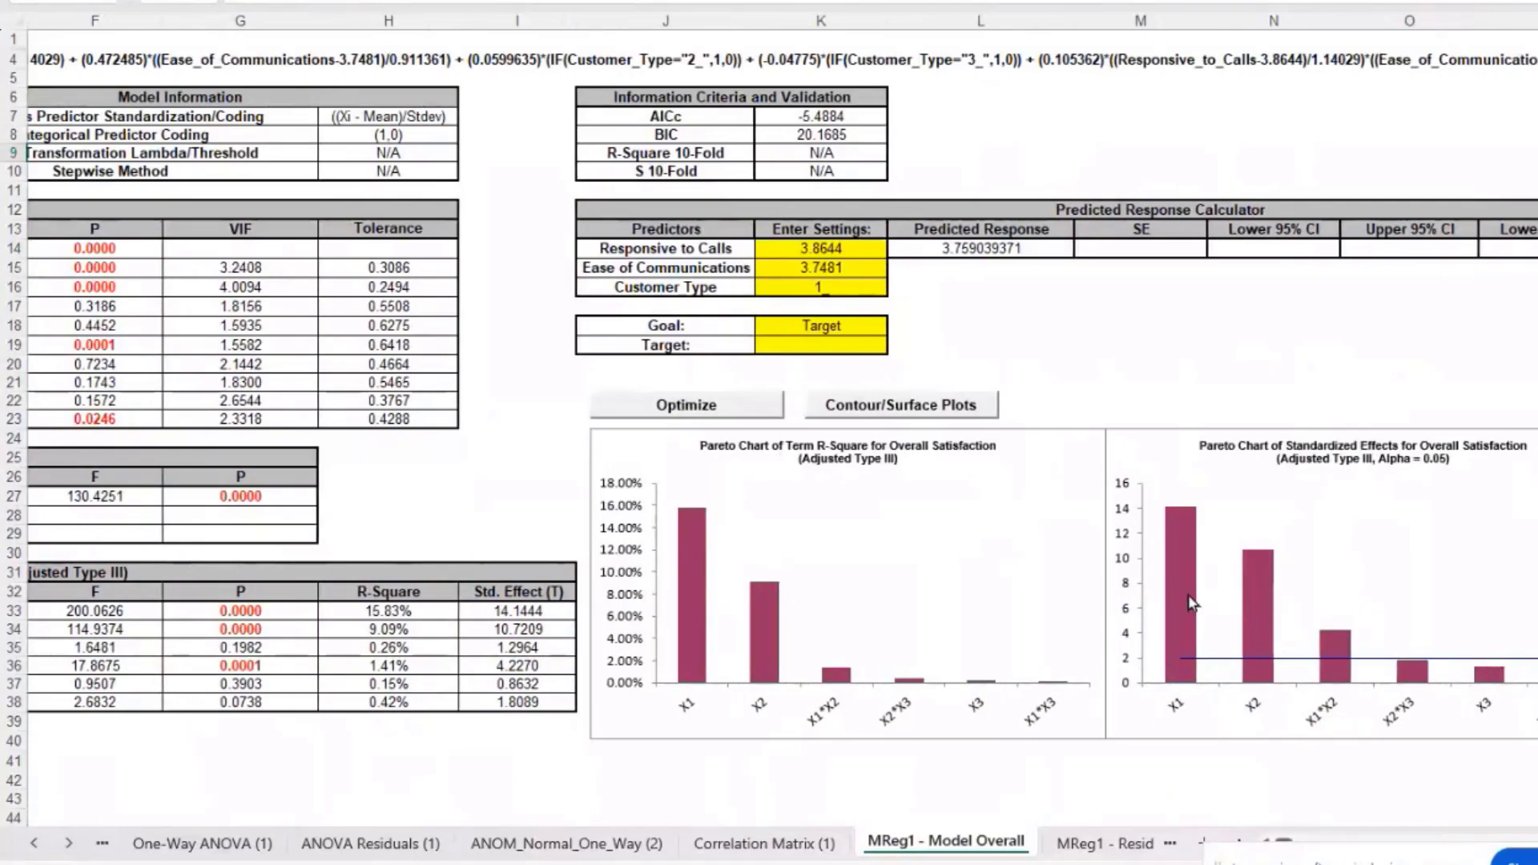
# Step: Read the term-effect values on the Pareto charts beside the Predicted Response Calculator
pyautogui.moveTo(1249, 603)
pyautogui.moveTo(1334, 644)
pyautogui.moveTo(1191, 611)
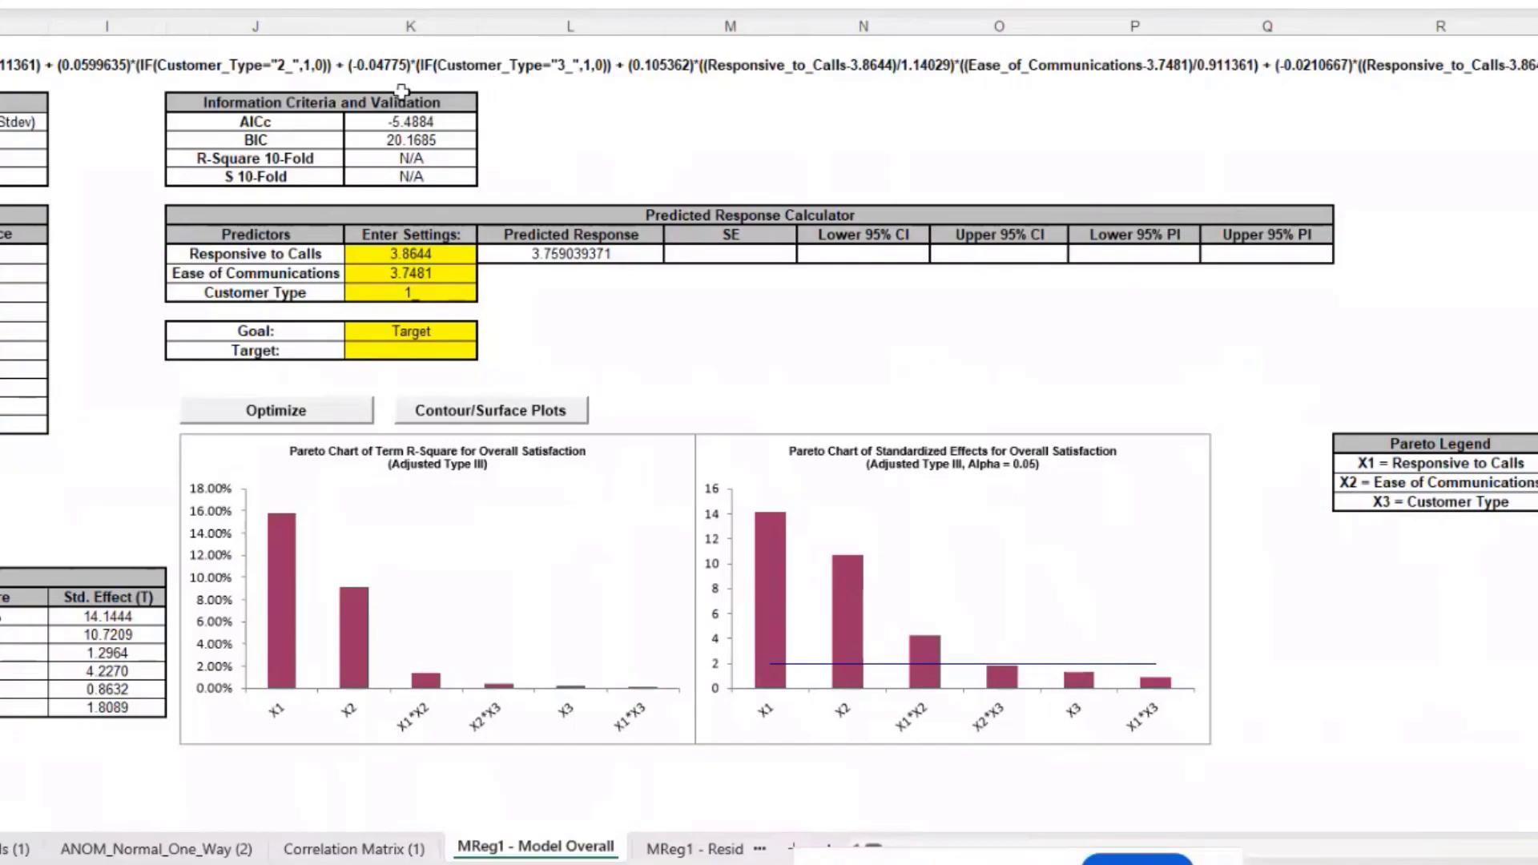
# Step: Choose 2_ for Customer Type in the calculator, updating the predicted response to 3.819
pyautogui.click(463, 294)
pyautogui.click(488, 294)
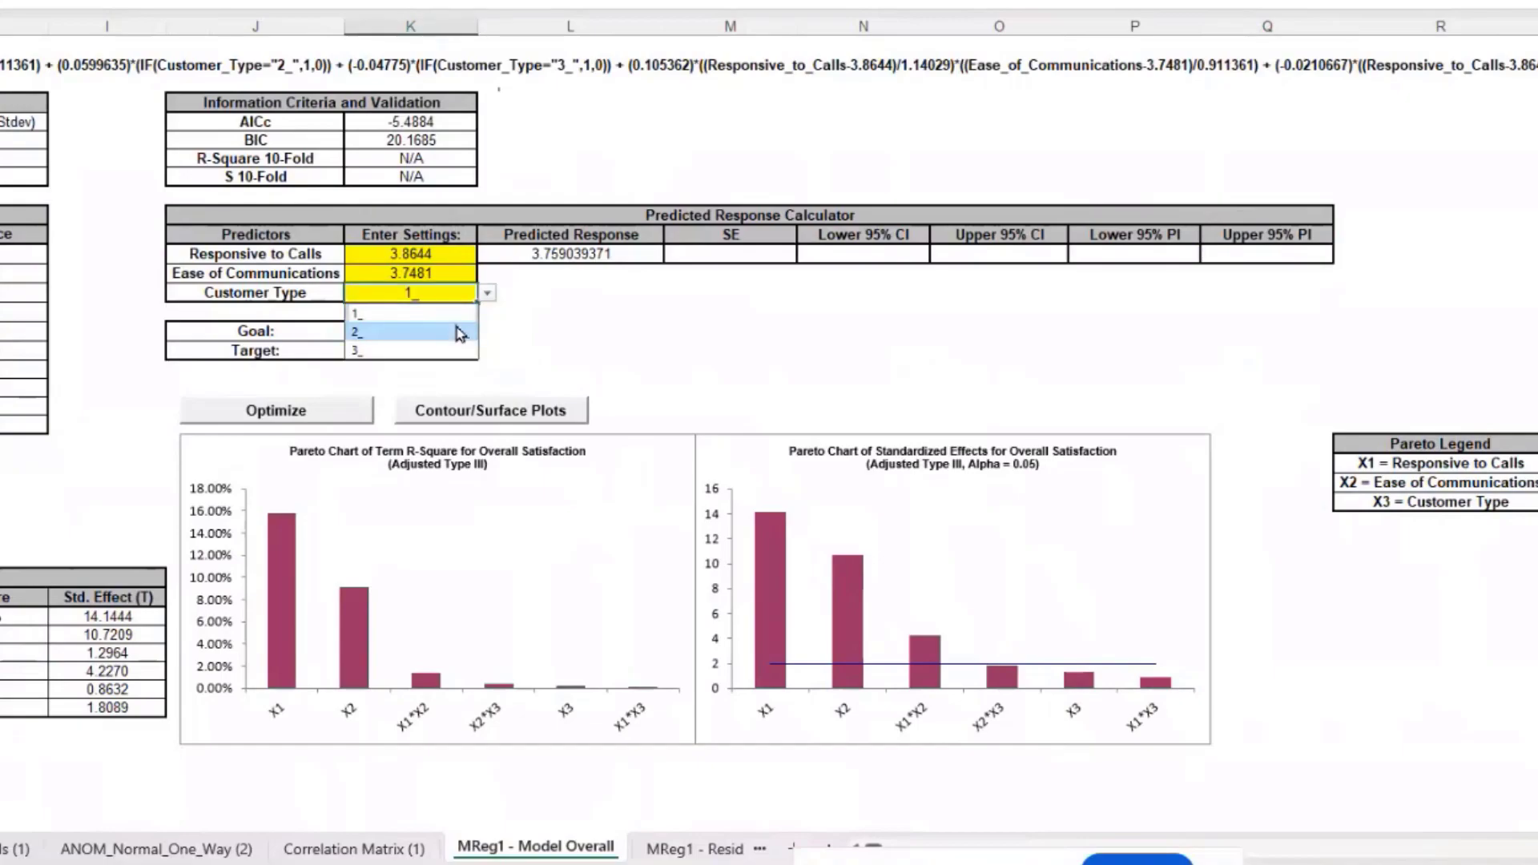
pyautogui.click(471, 332)
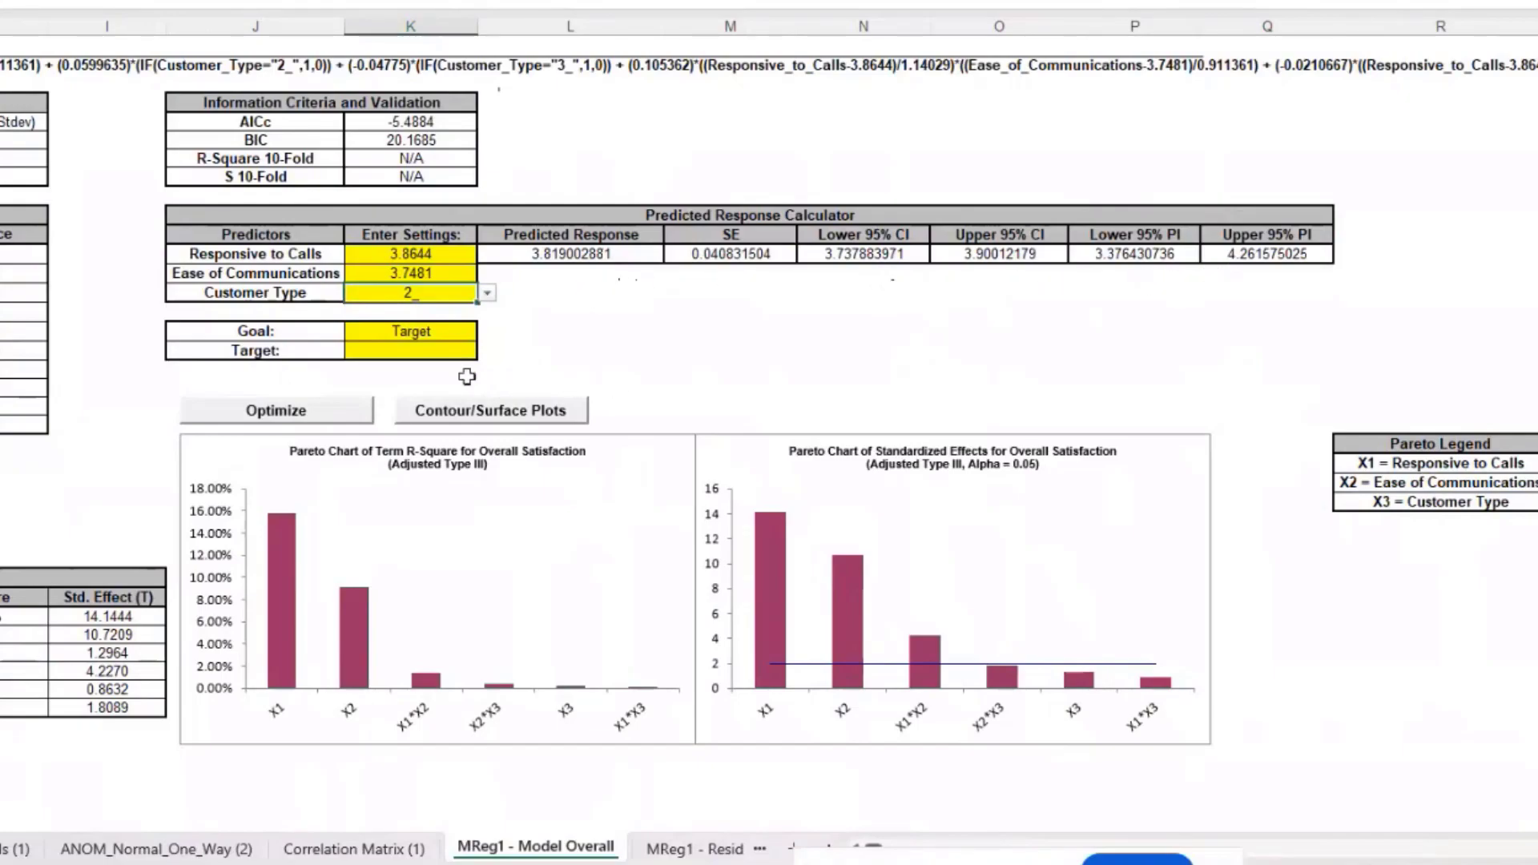
pyautogui.click(420, 328)
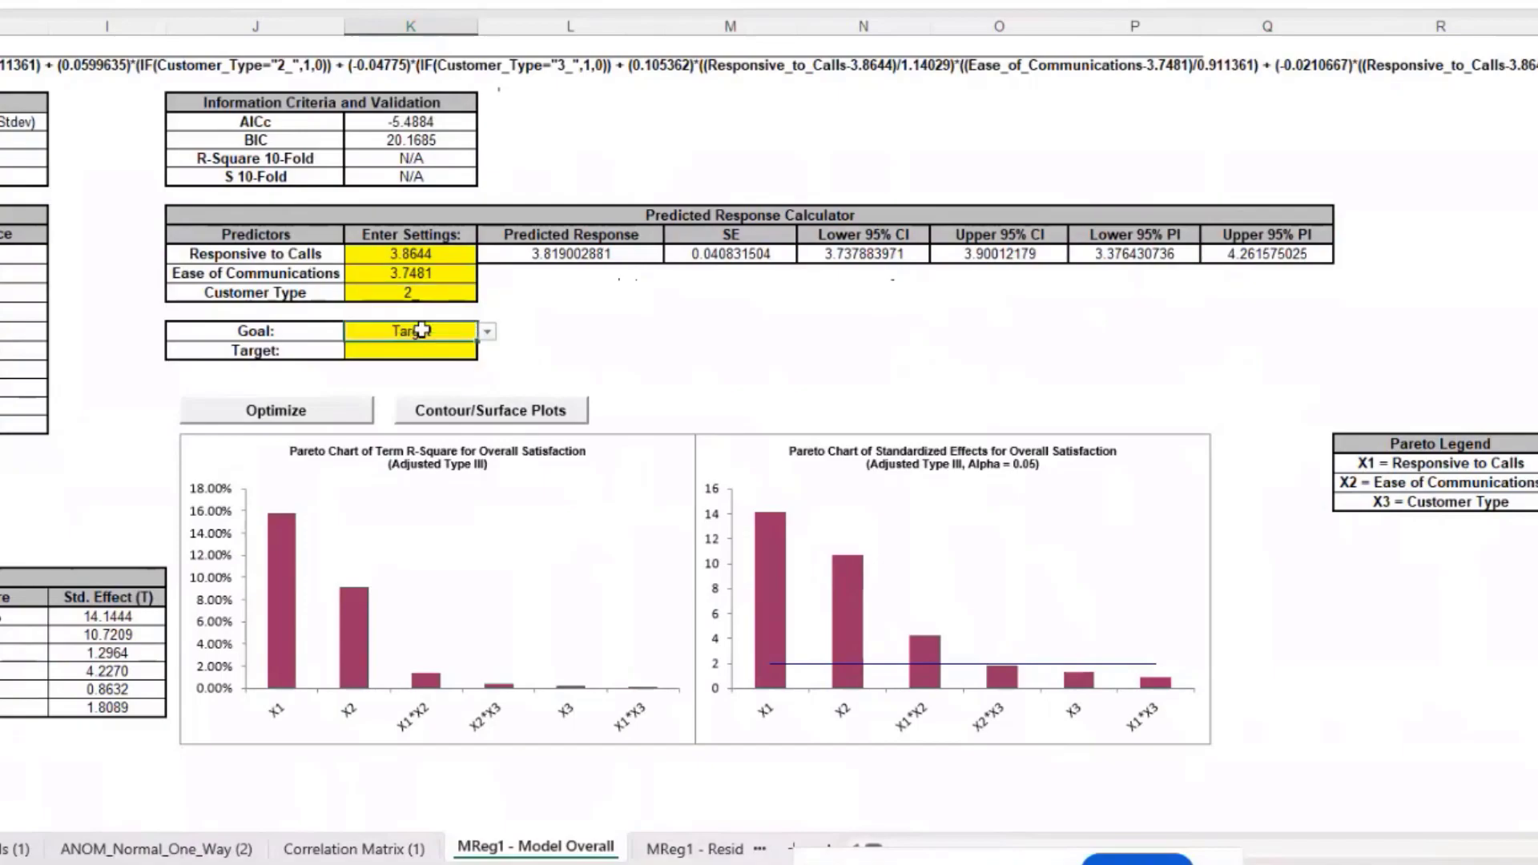
# Step: Maximize the calculator's goal, then paste the optimal settings 5, 5 and Customer Type 1_ (predicted 5.11)
pyautogui.click(487, 331)
pyautogui.click(453, 352)
pyautogui.click(319, 416)
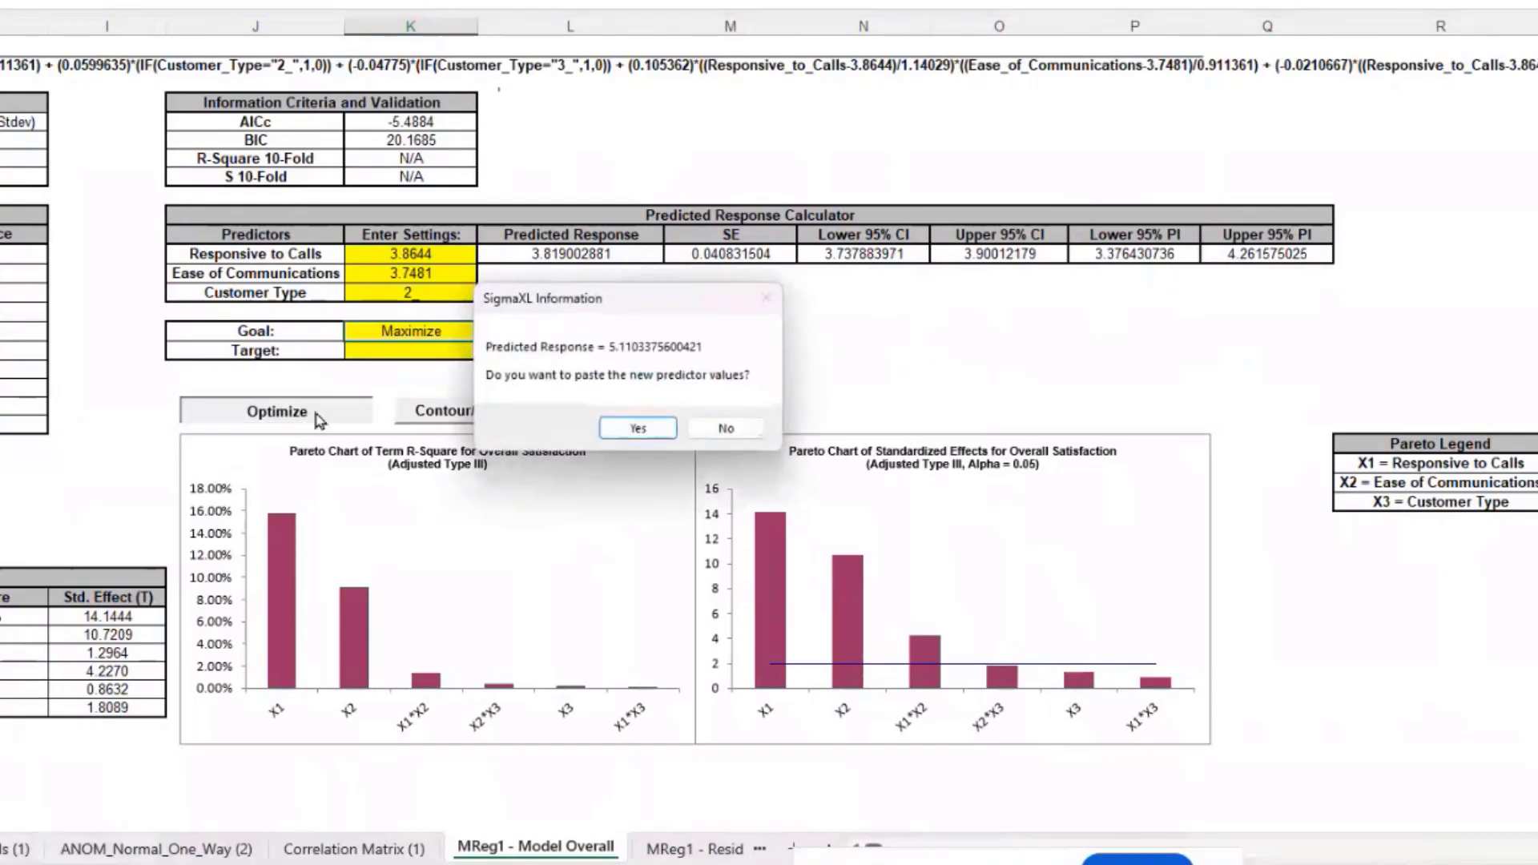
pyautogui.click(623, 428)
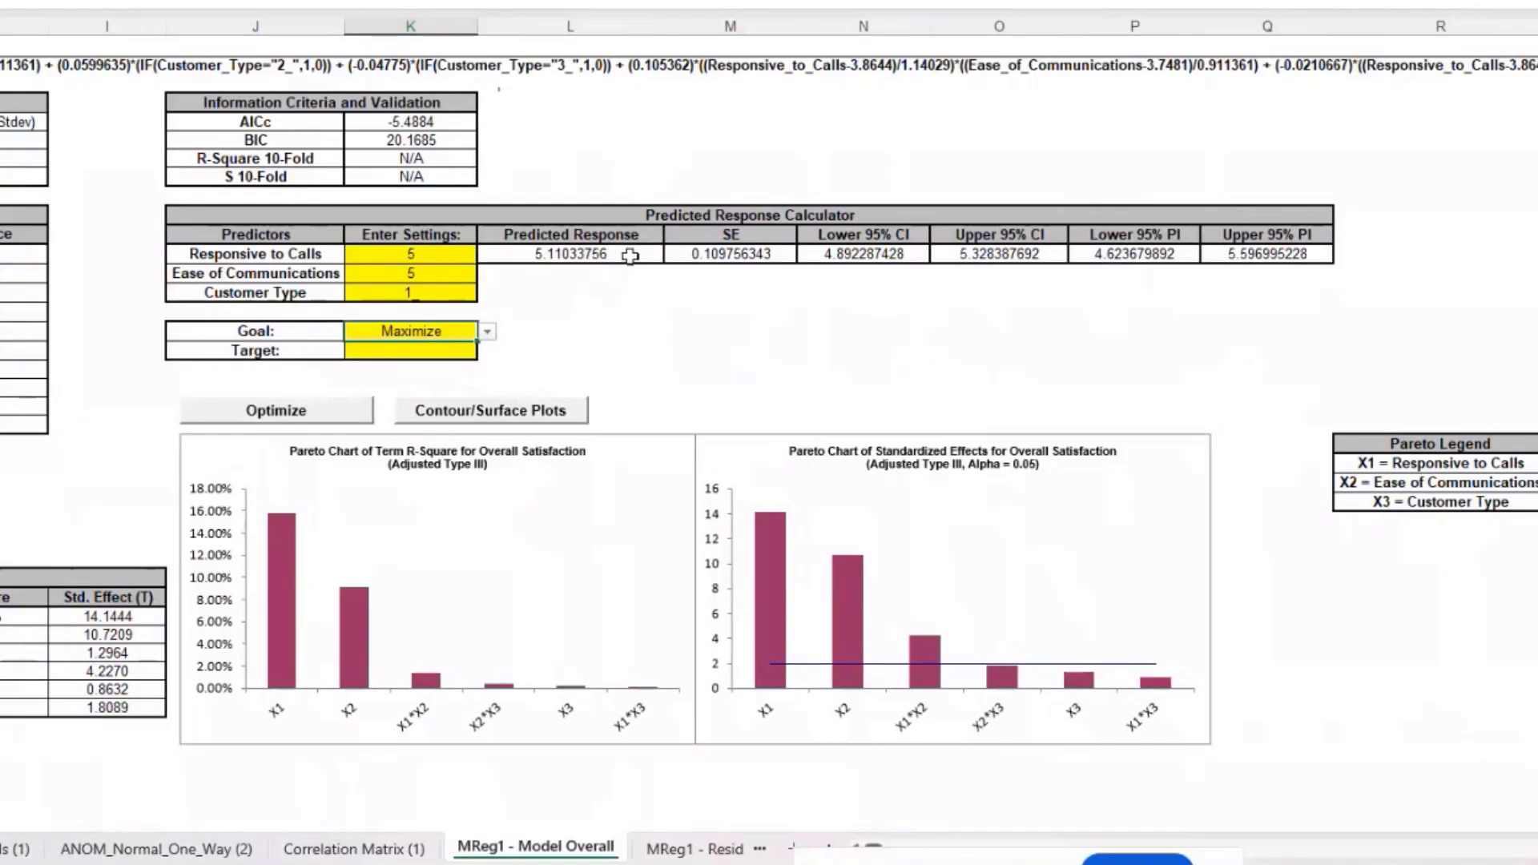
# Step: Compare predicted satisfaction for Customer Type 2_ versus 1_, then create contour and surface plots
pyautogui.click(457, 298)
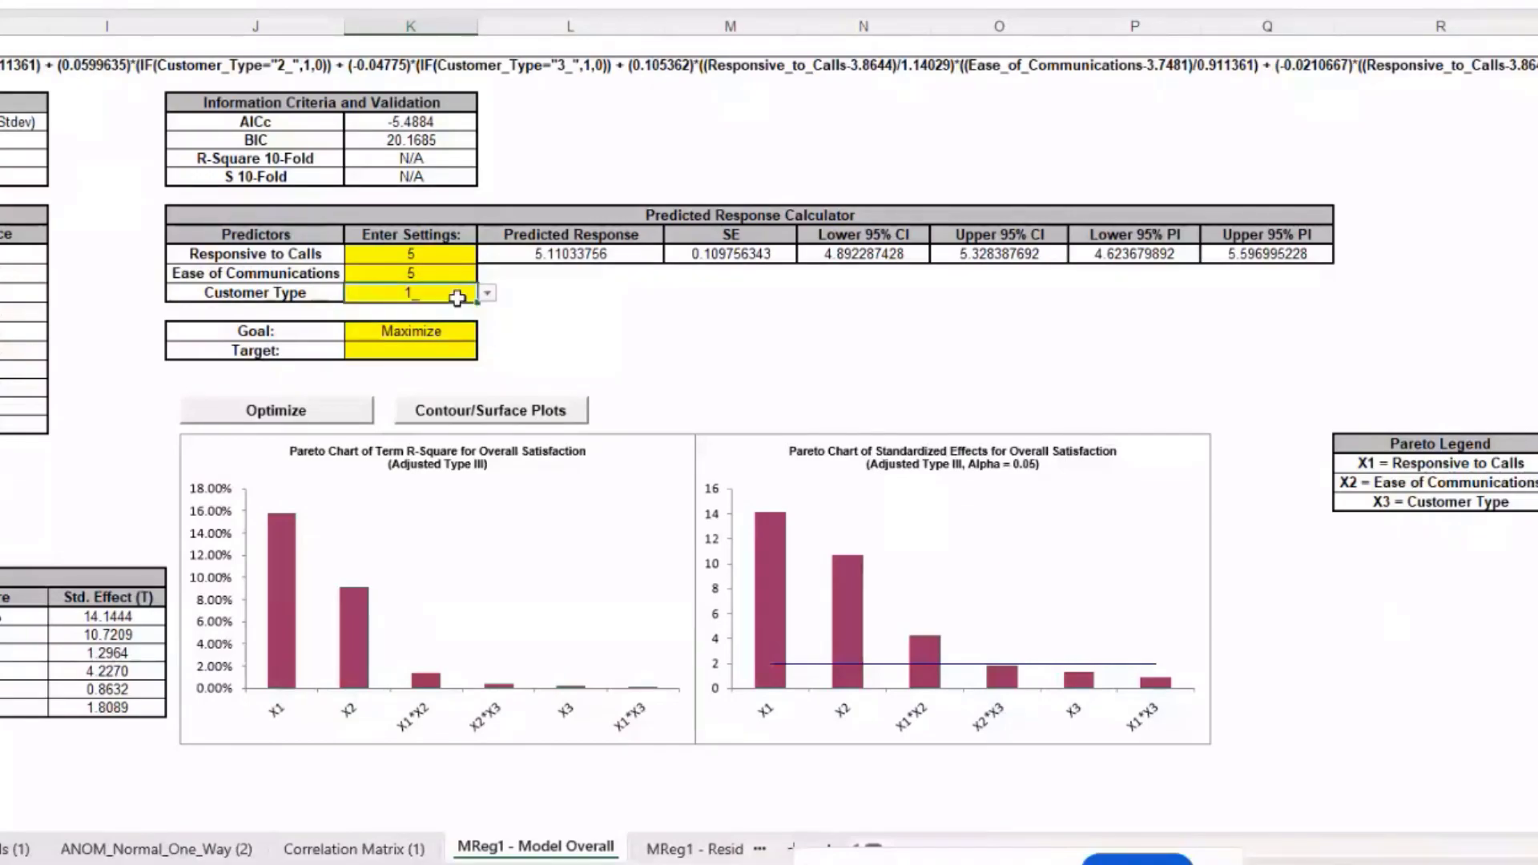
pyautogui.click(487, 293)
pyautogui.click(459, 332)
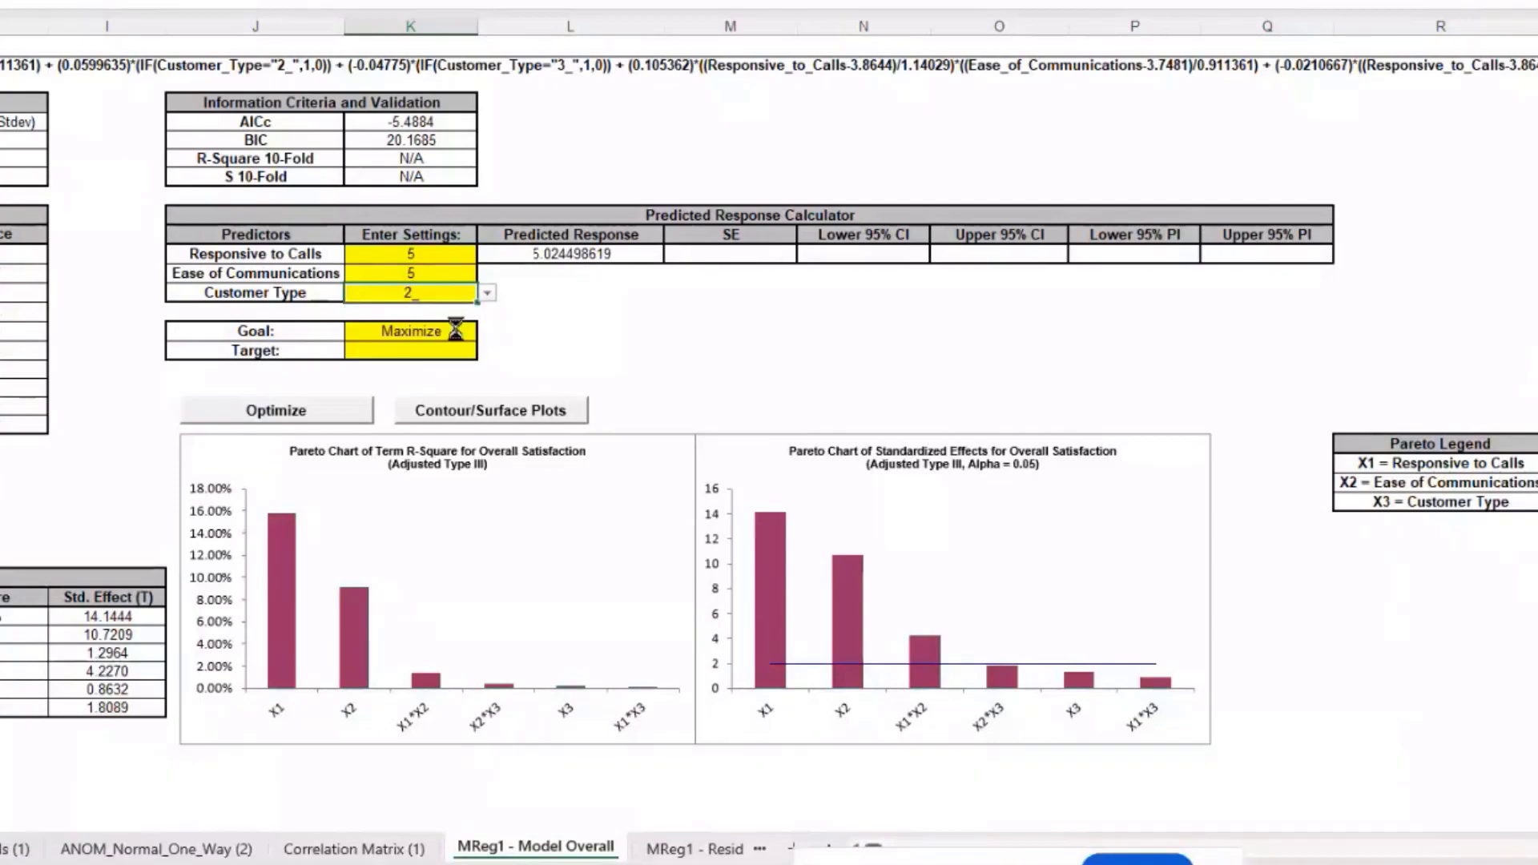
pyautogui.click(487, 295)
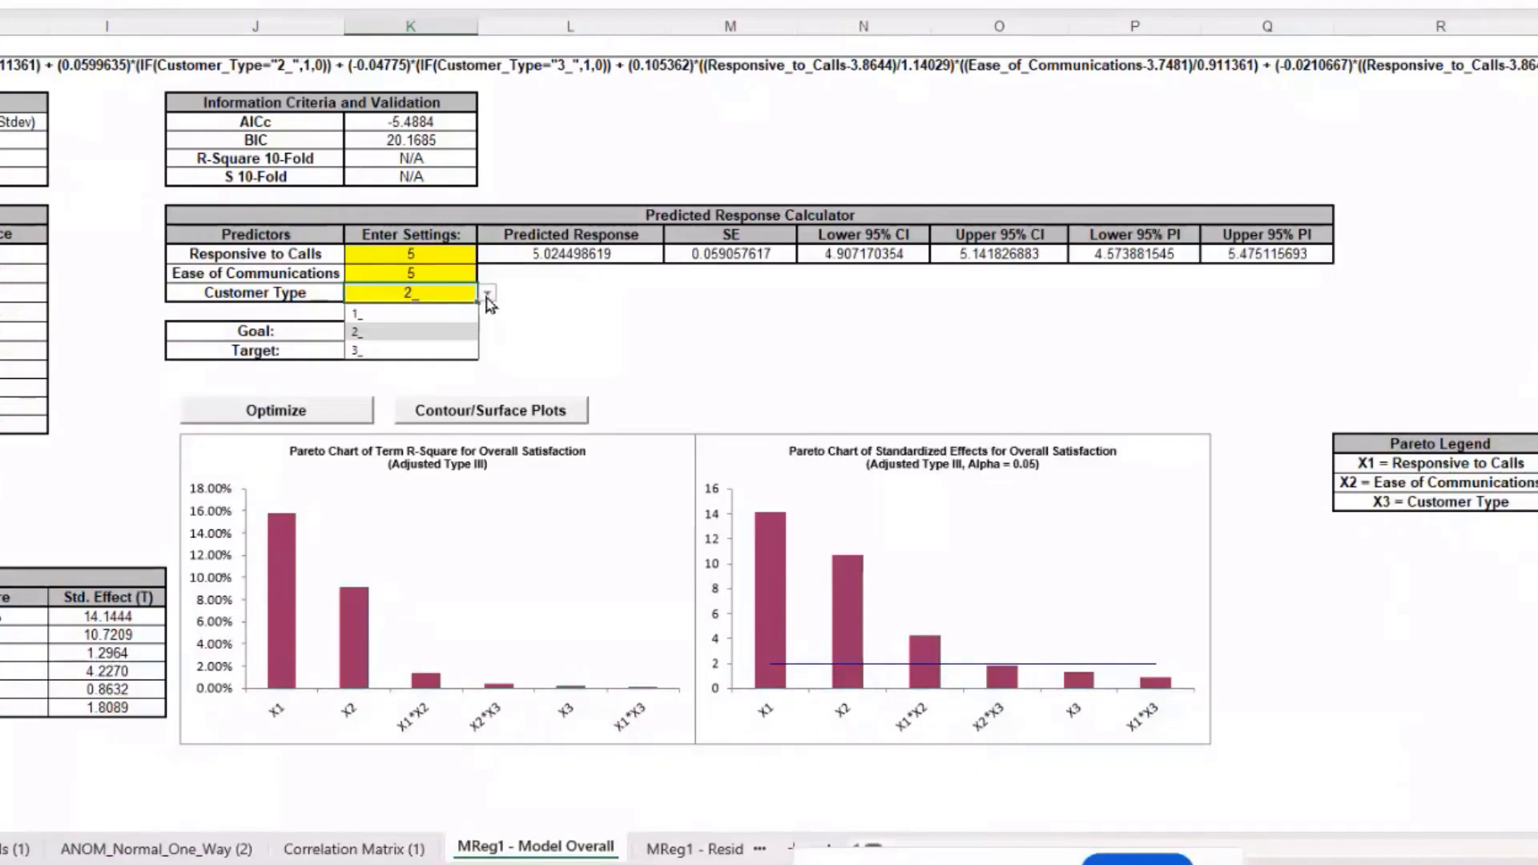
pyautogui.click(457, 312)
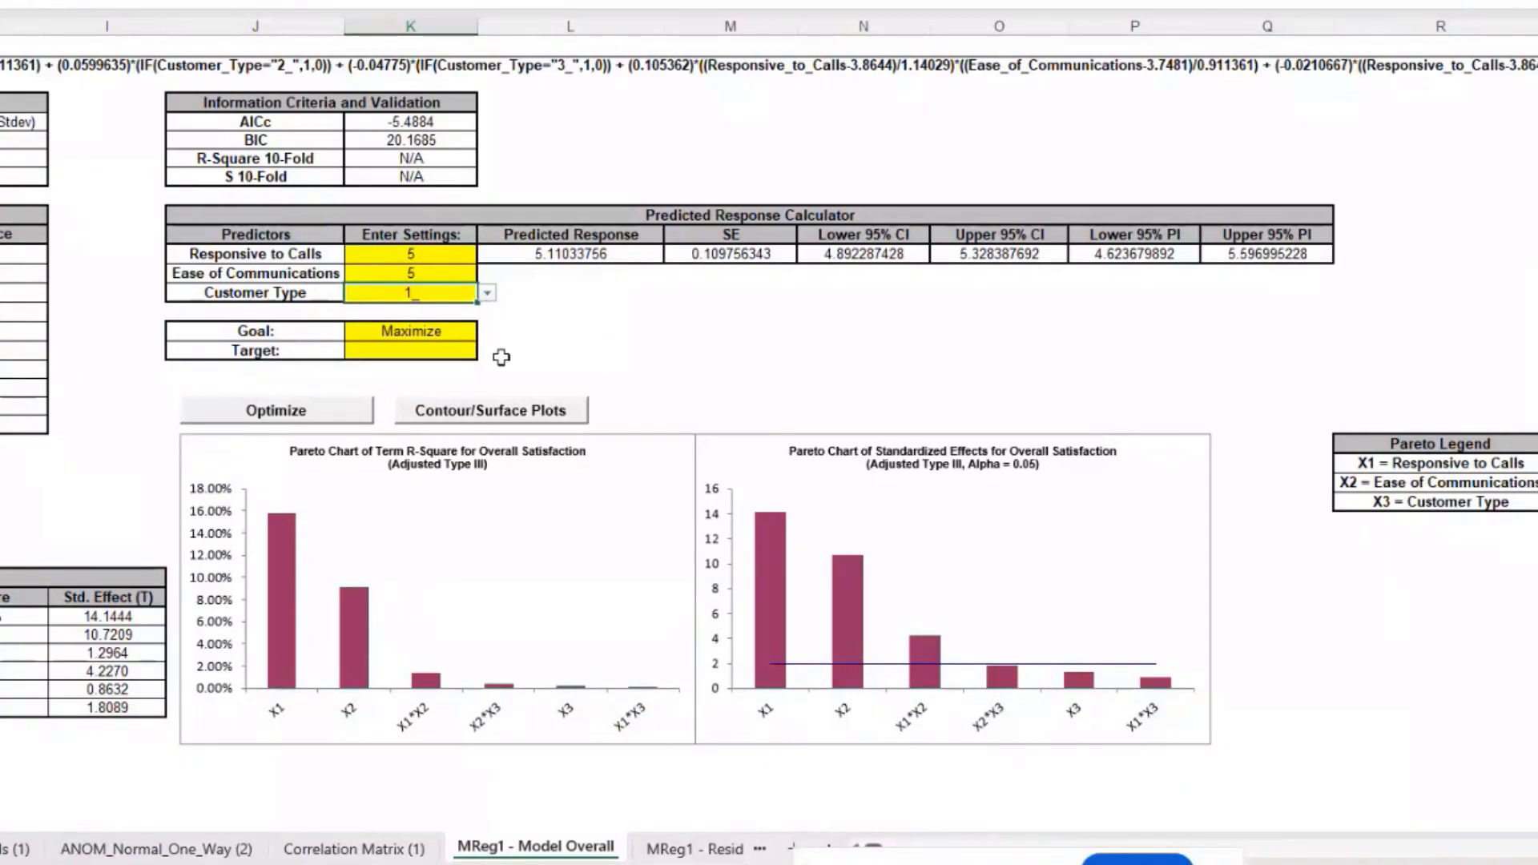
pyautogui.click(494, 411)
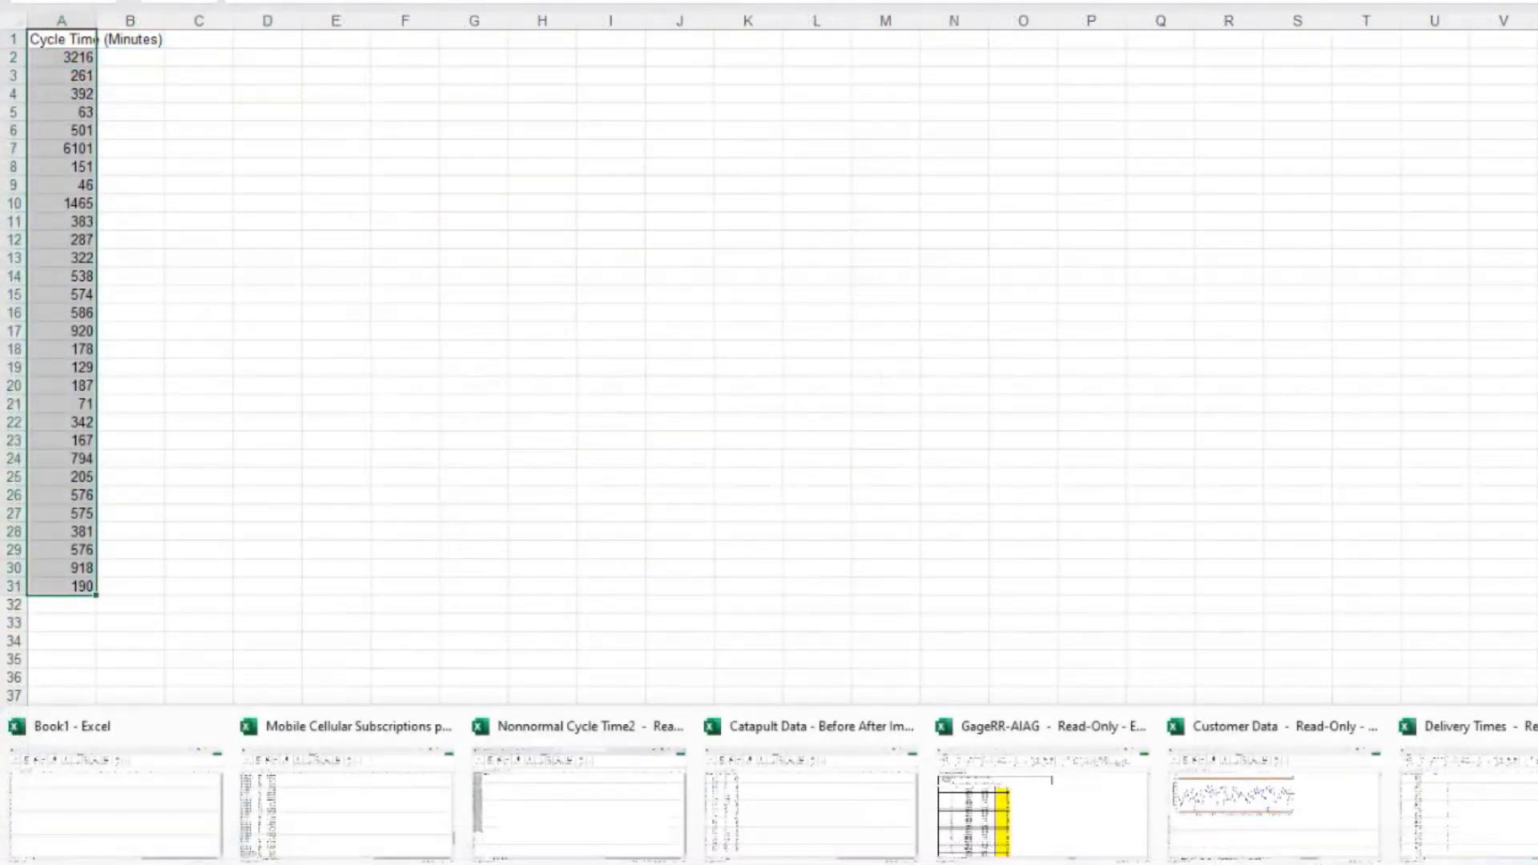
# Step: Bring the Delivery Times workbook to the front
pyautogui.moveTo(559, 864)
pyautogui.moveTo(633, 864)
pyautogui.moveTo(919, 839)
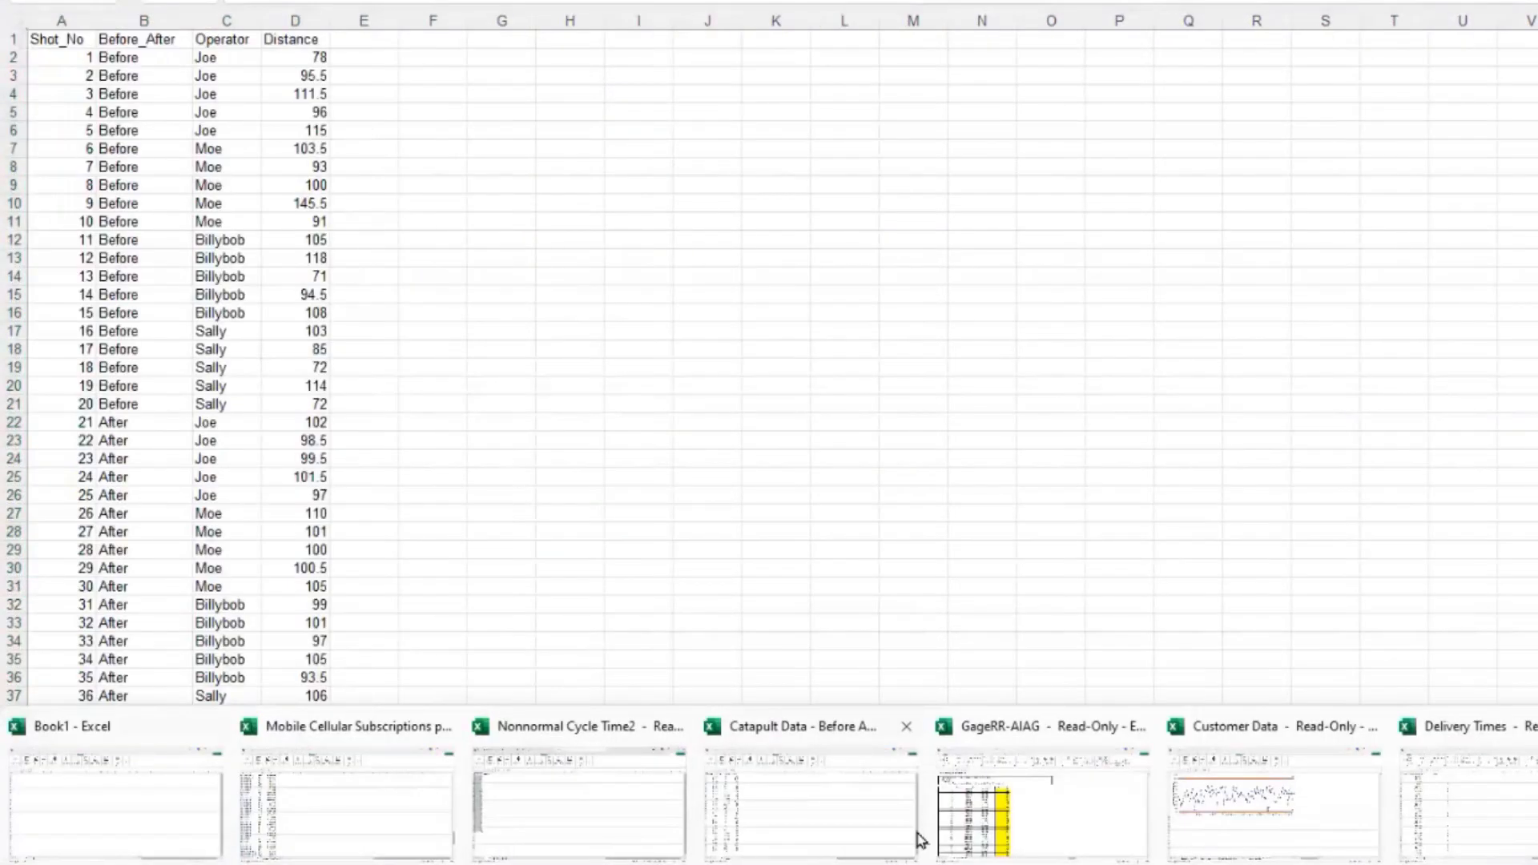
pyautogui.click(1479, 800)
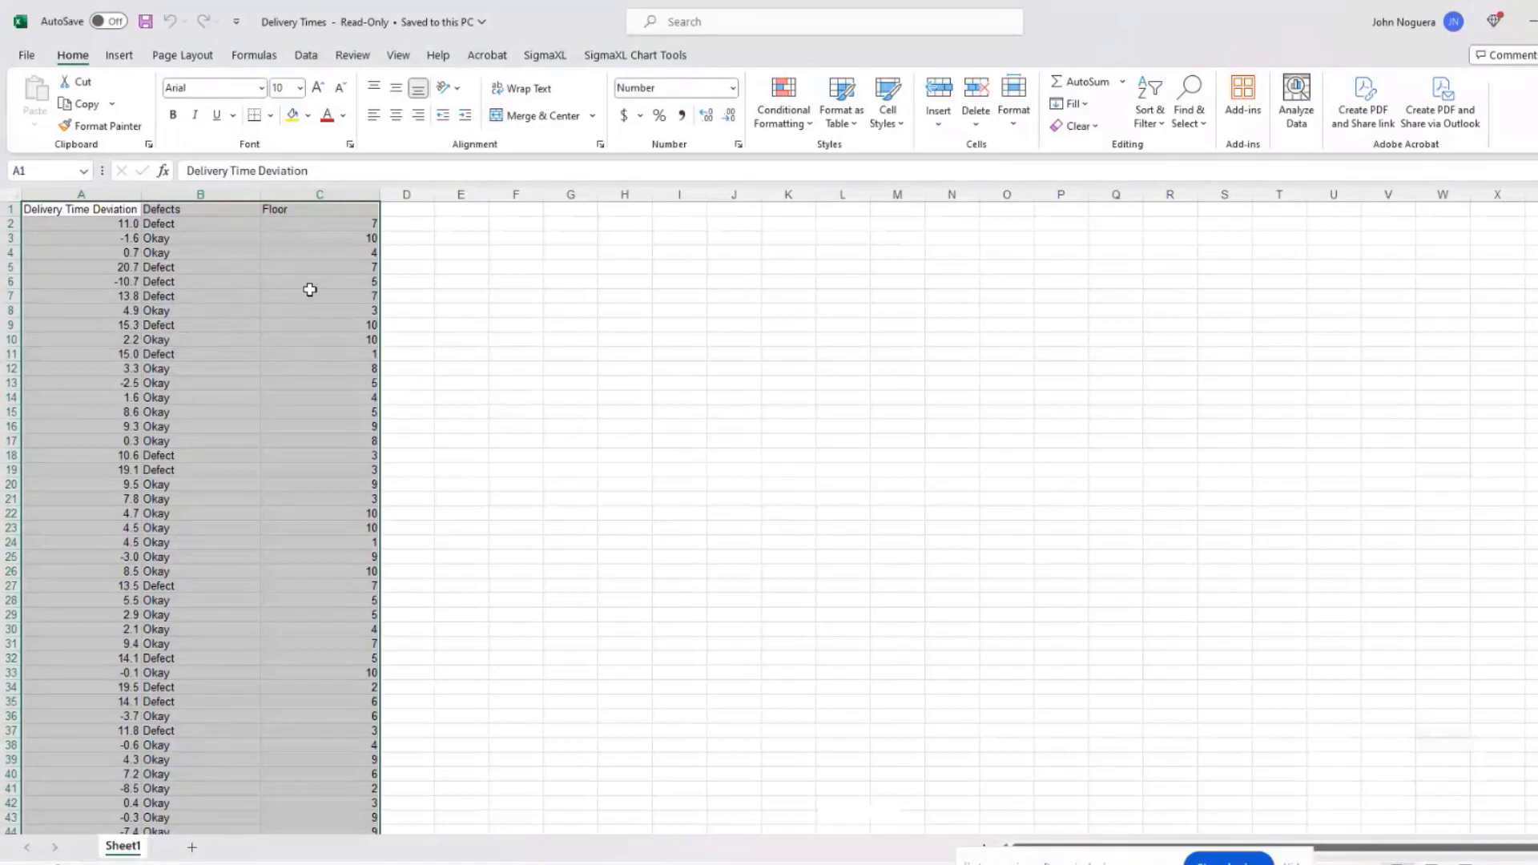
# Step: Run Histograms & Process Capability on Delivery Time Deviation with USL 10, target 0, LSL -10
pyautogui.click(543, 58)
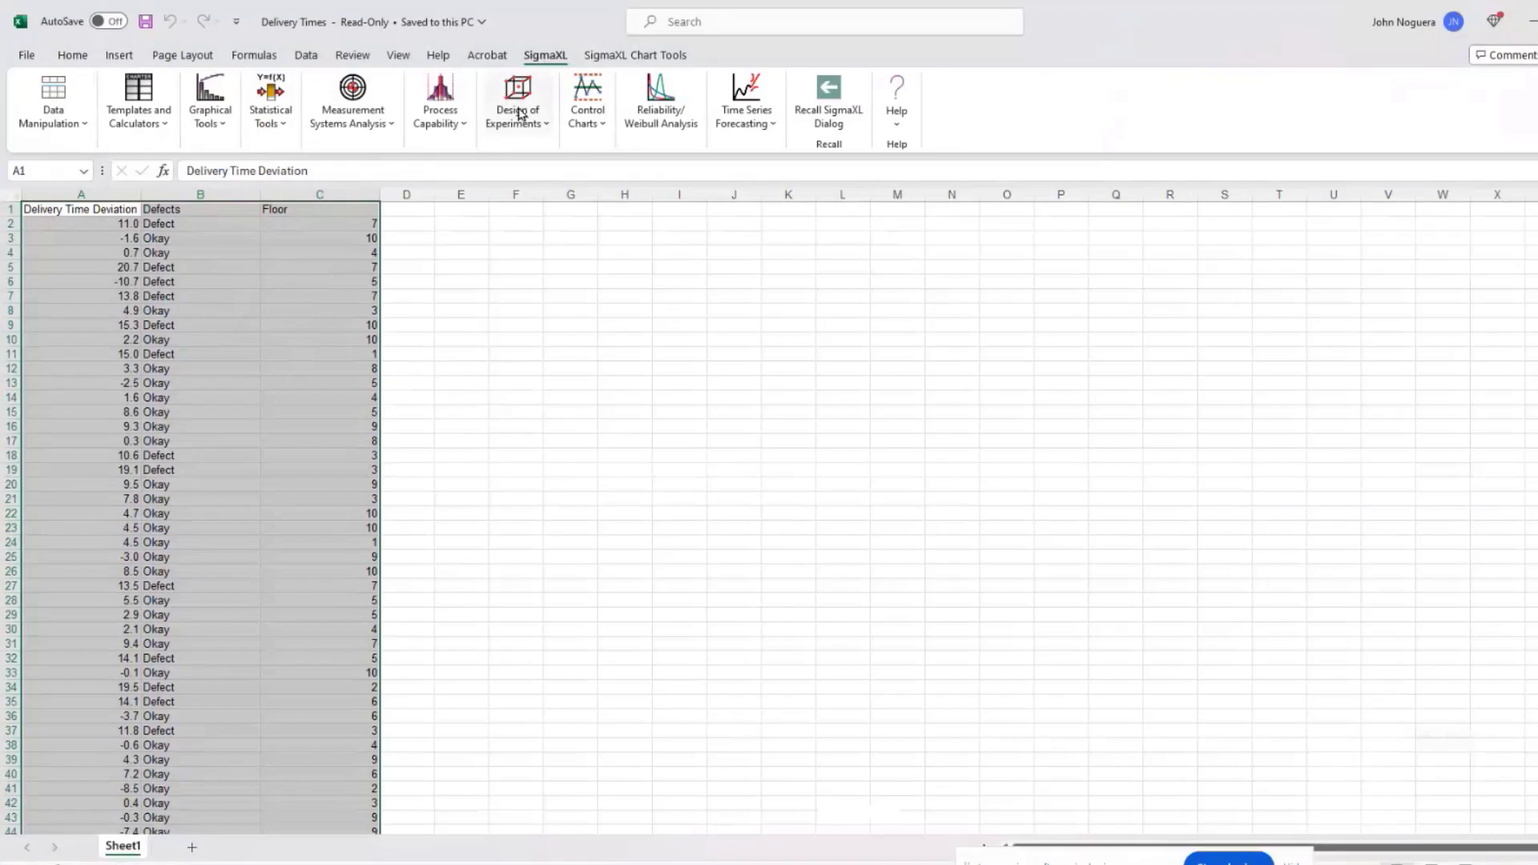
pyautogui.click(440, 116)
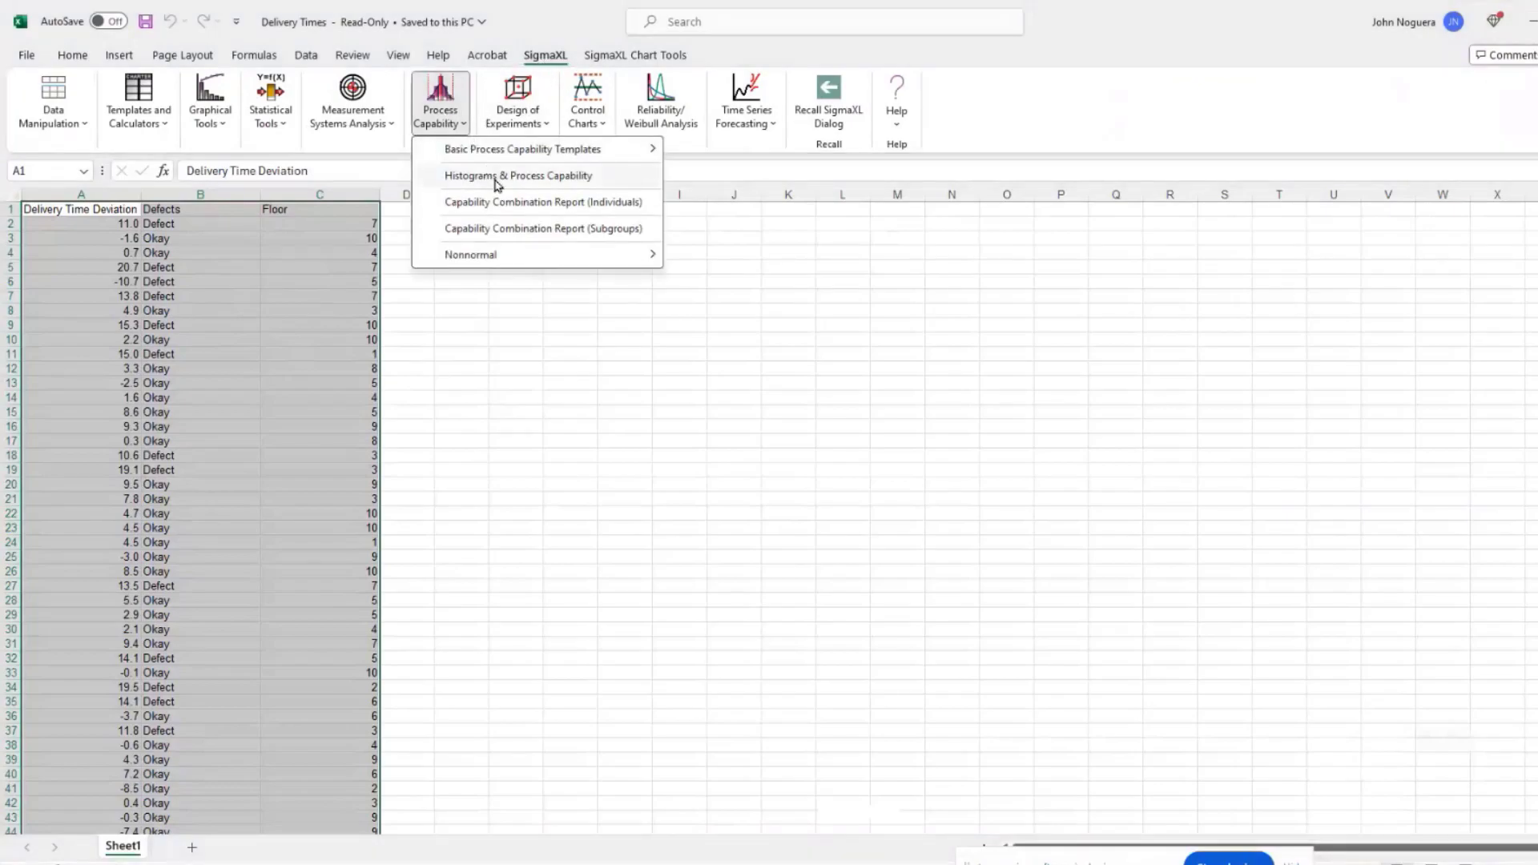
pyautogui.click(549, 176)
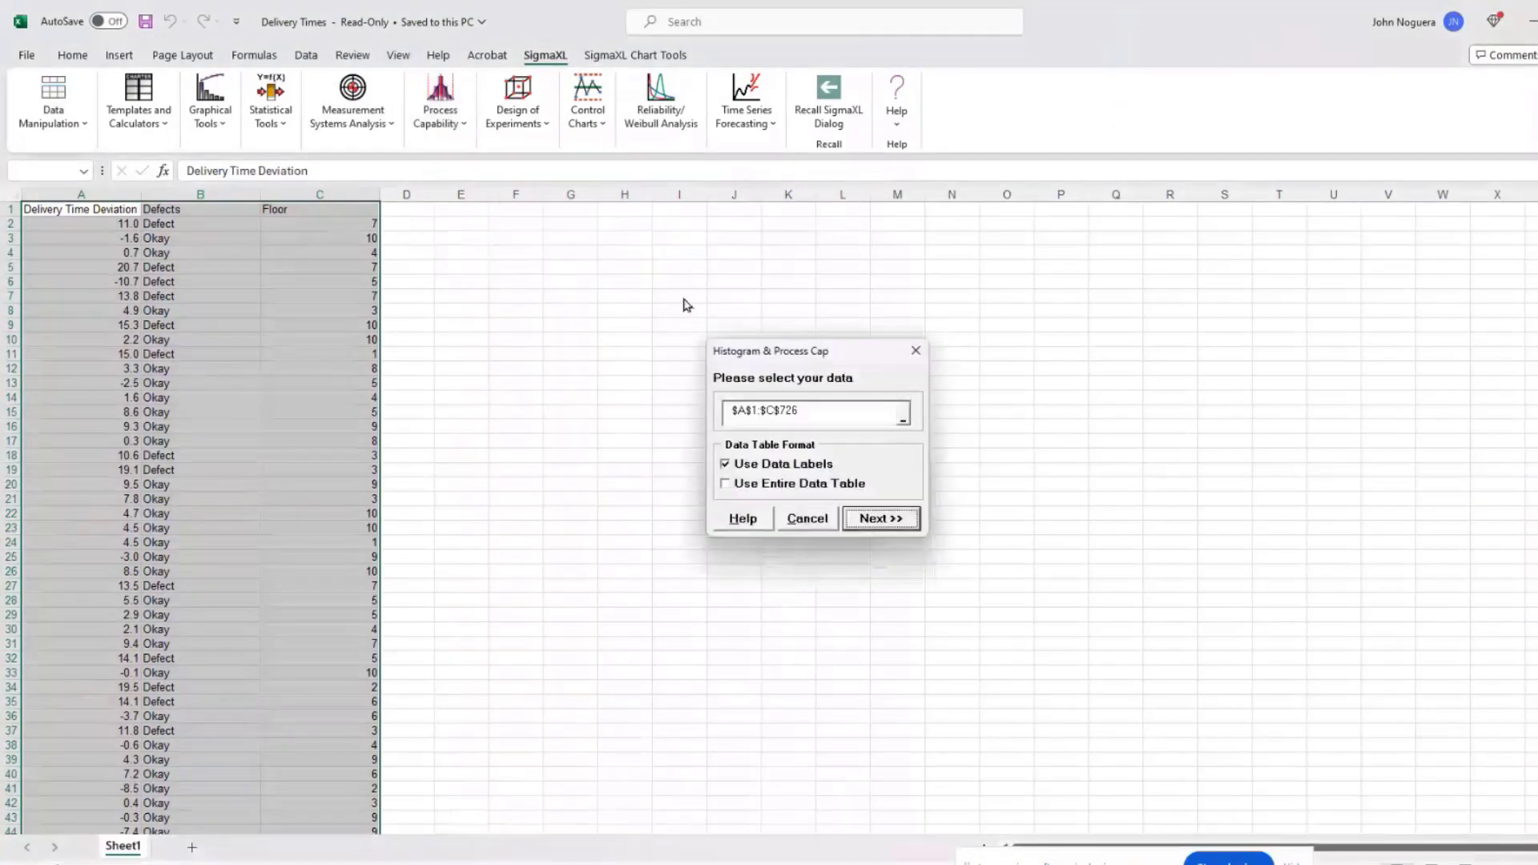
pyautogui.click(888, 526)
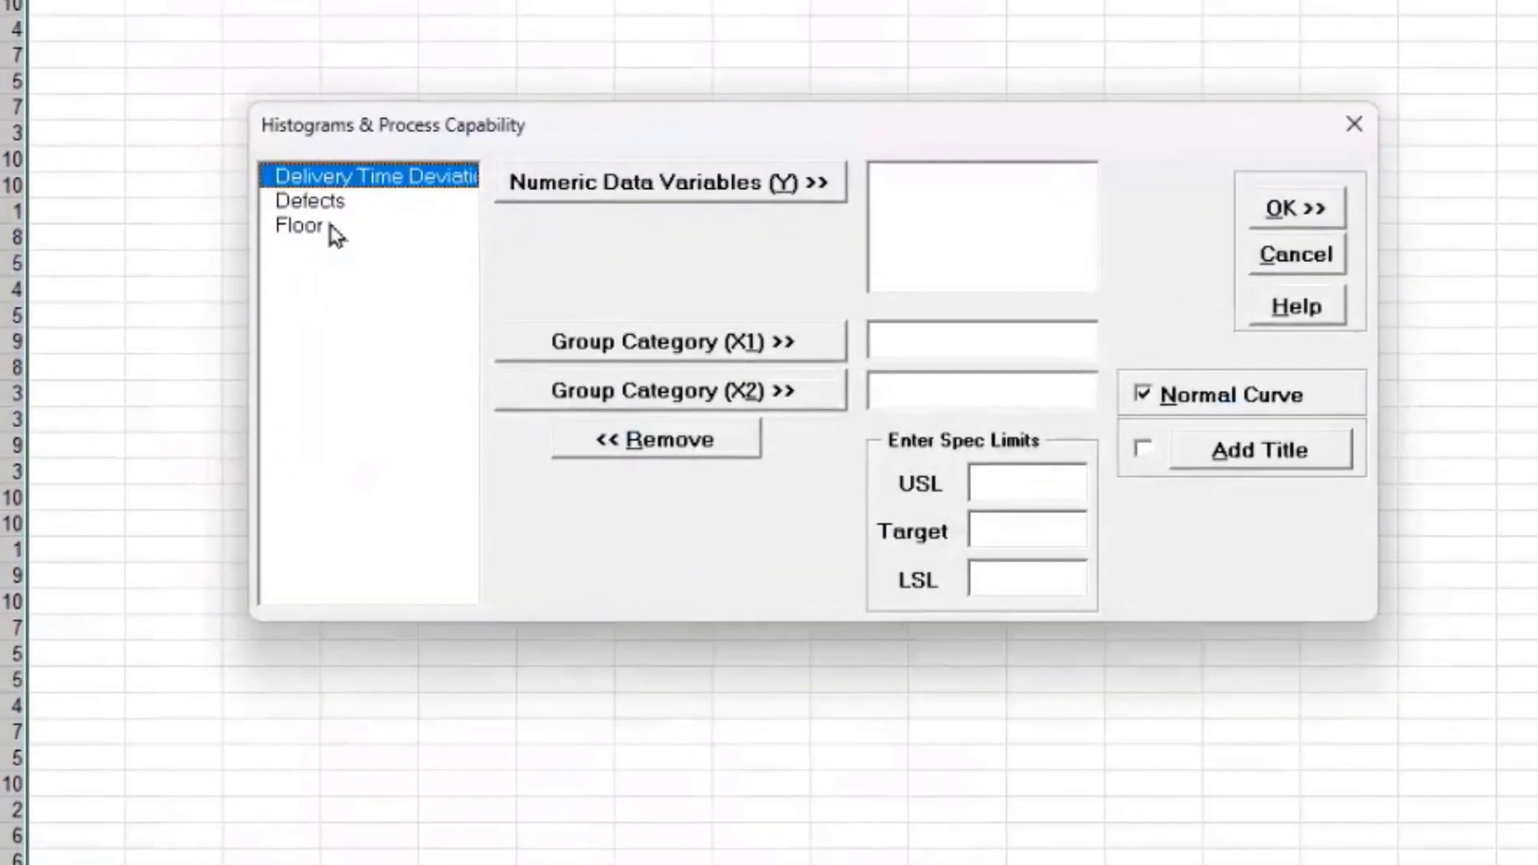
pyautogui.click(690, 350)
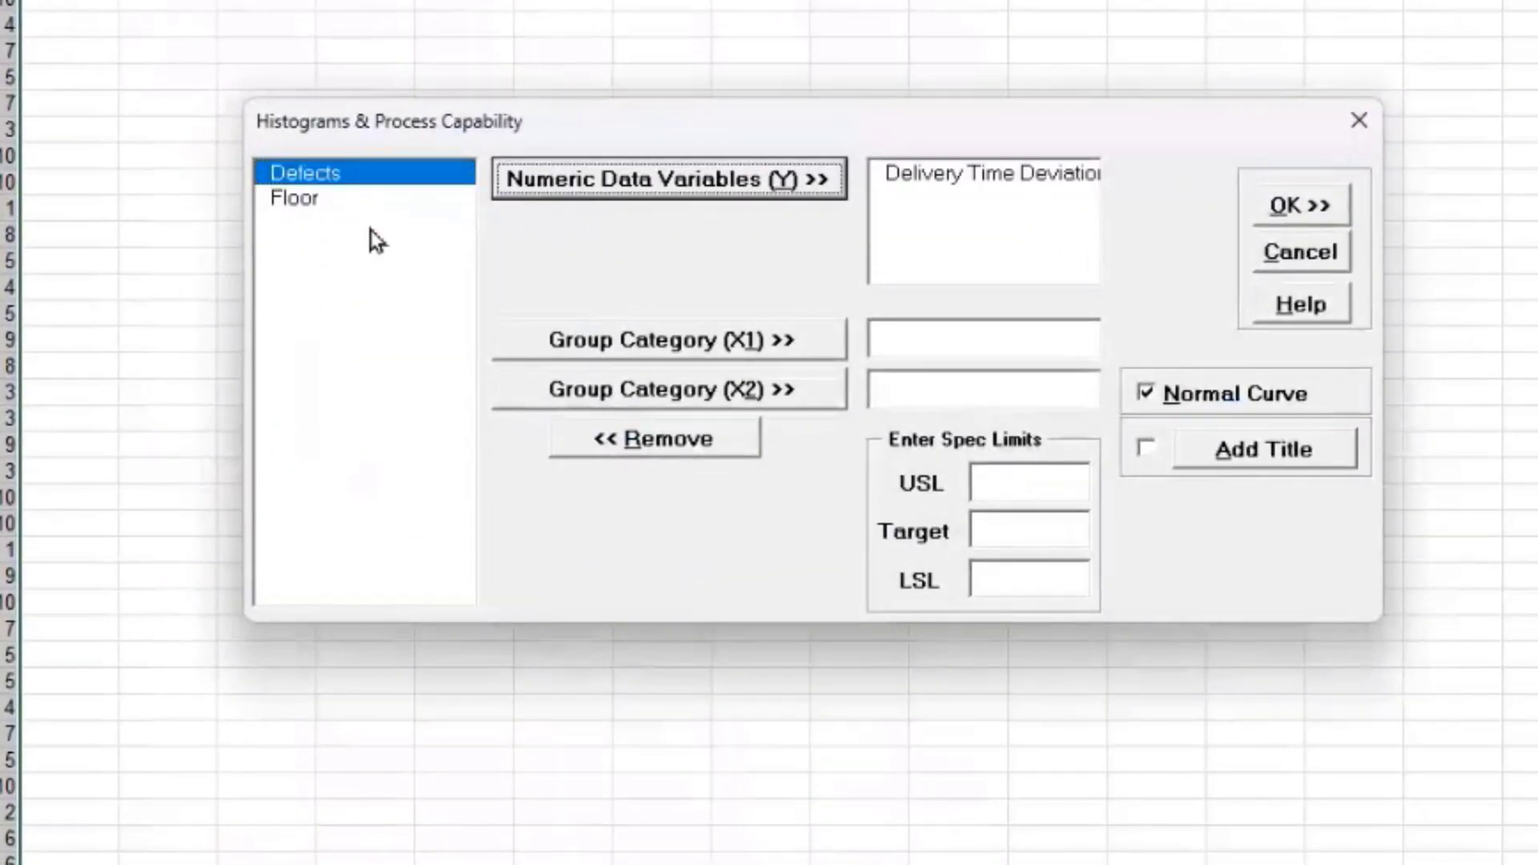
pyautogui.click(1019, 482)
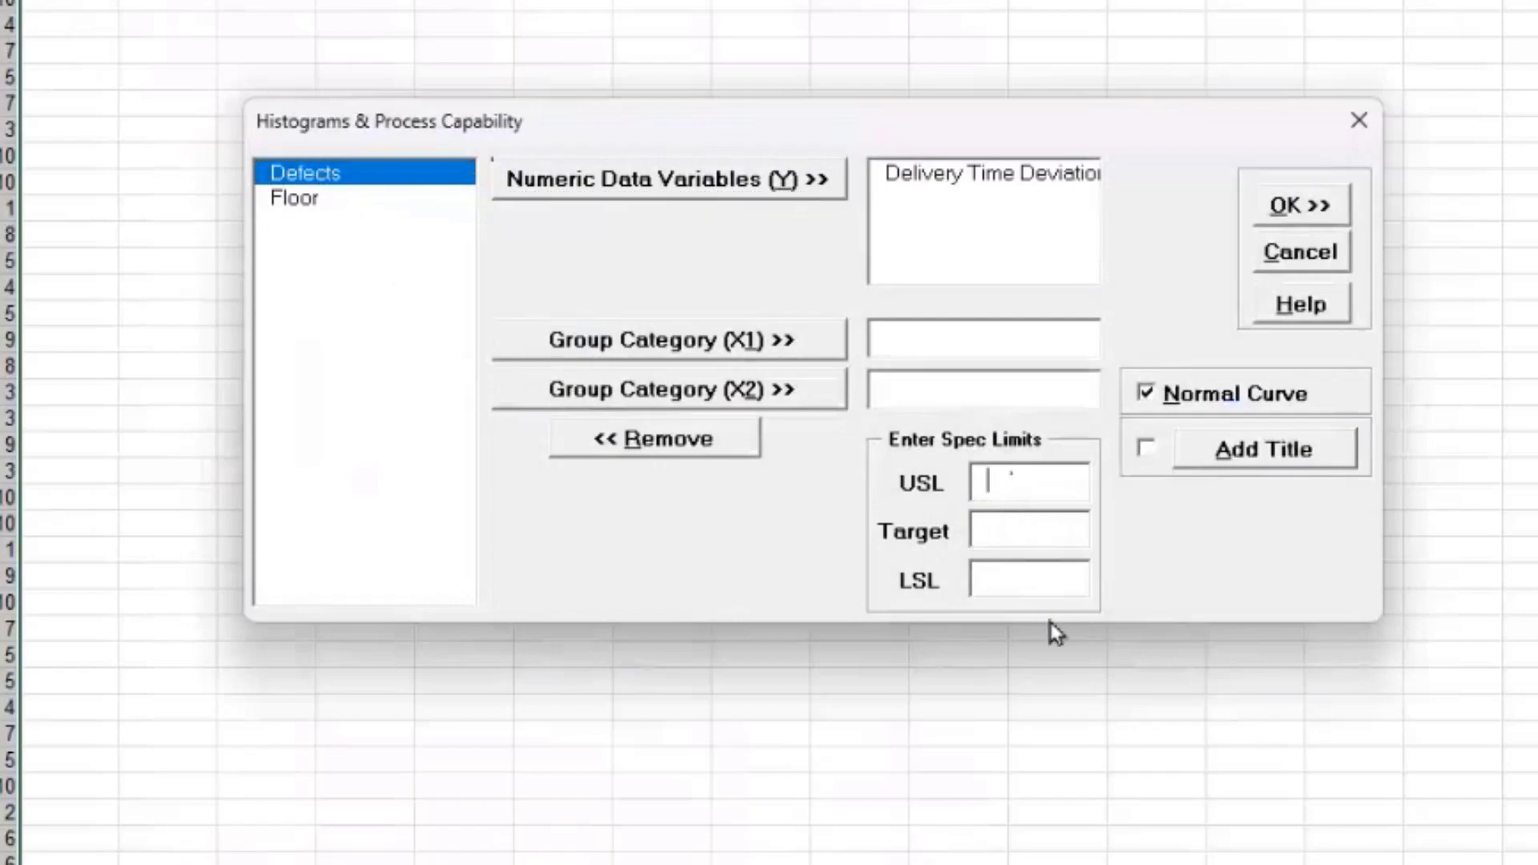
pyautogui.write('10')
pyautogui.click(1034, 521)
pyautogui.write('0')
pyautogui.click(1038, 577)
pyautogui.write('-10')
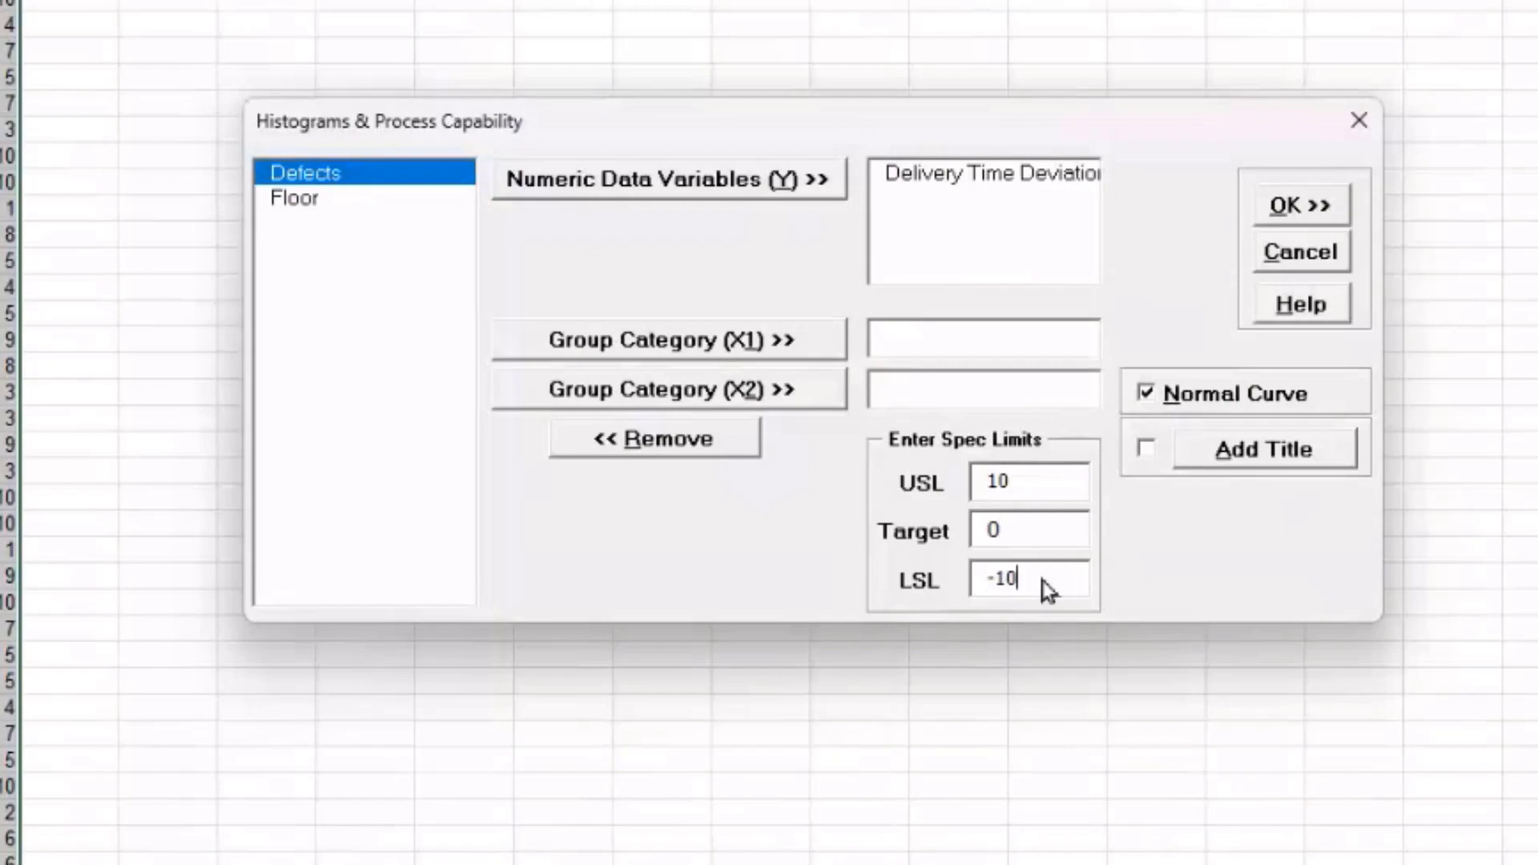
pyautogui.click(1299, 205)
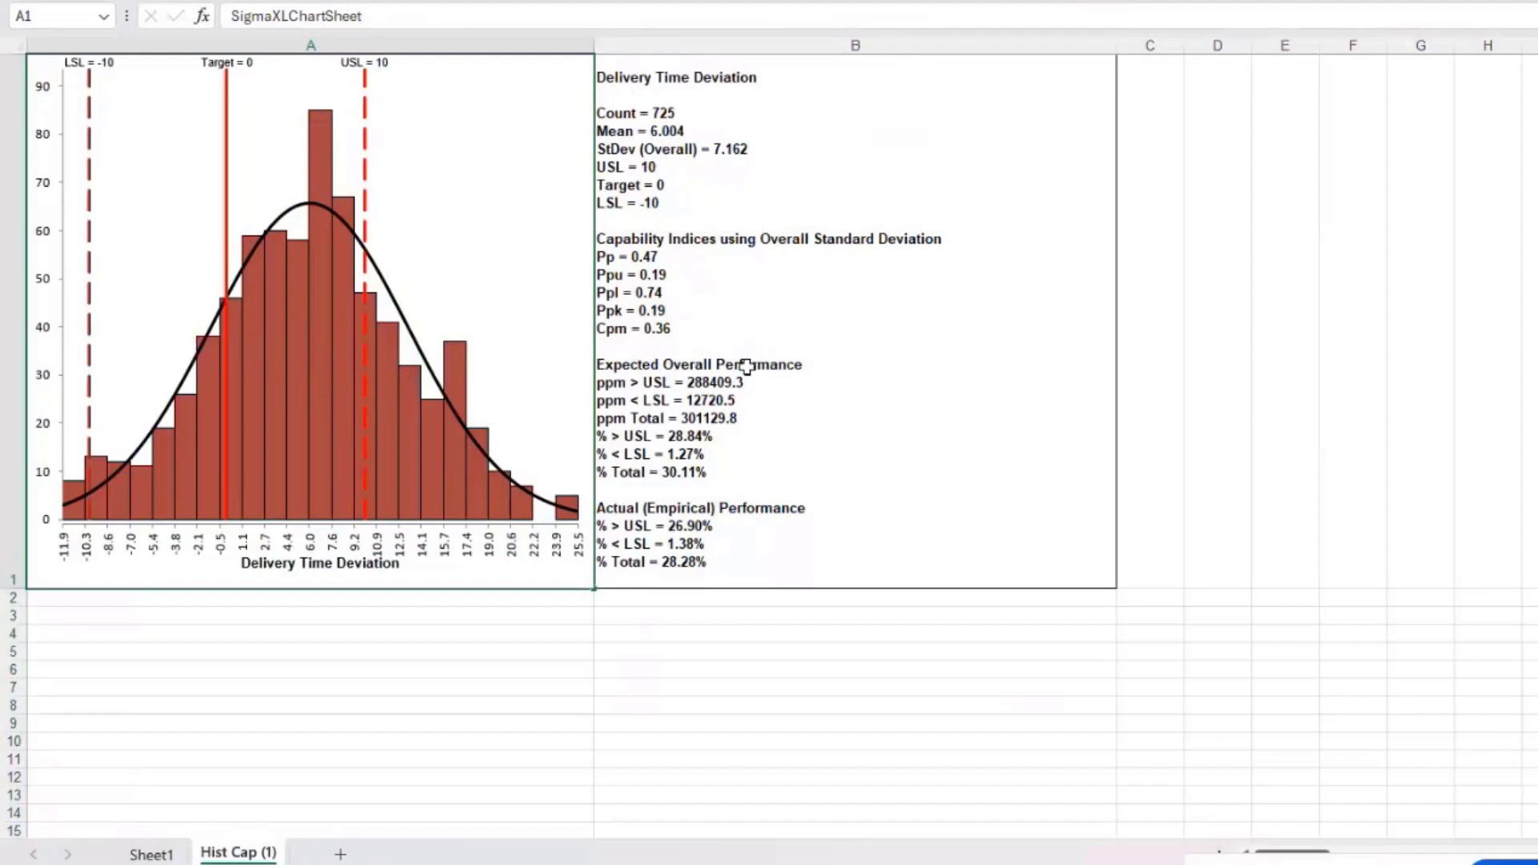
# Step: From Sheet1, run an individuals Capability Combination Report on Delivery Time Deviation with USL 10, target 0, LSL -10
pyautogui.click(151, 854)
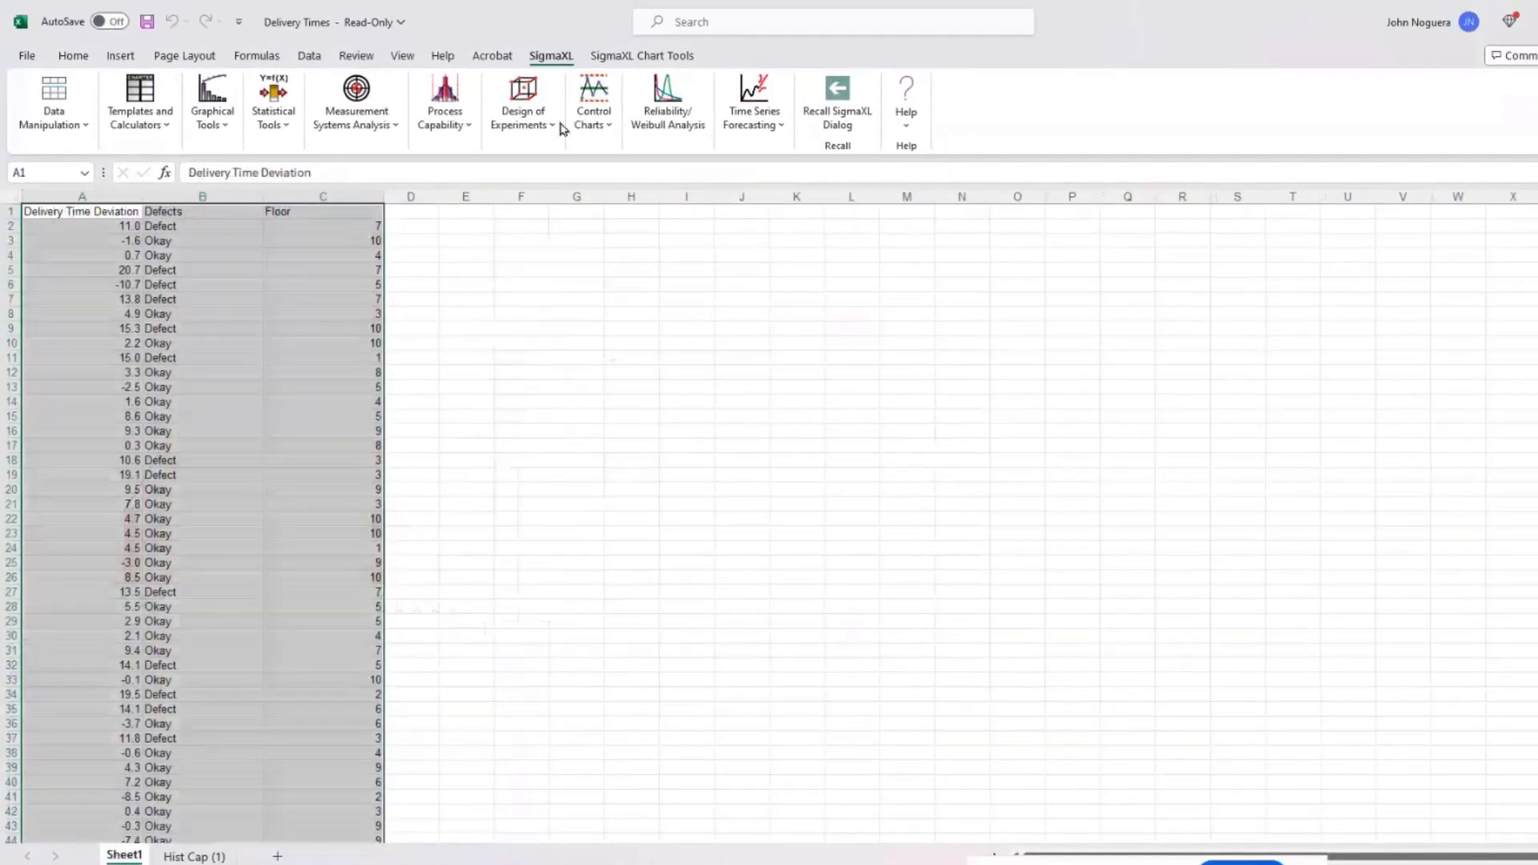
pyautogui.click(439, 124)
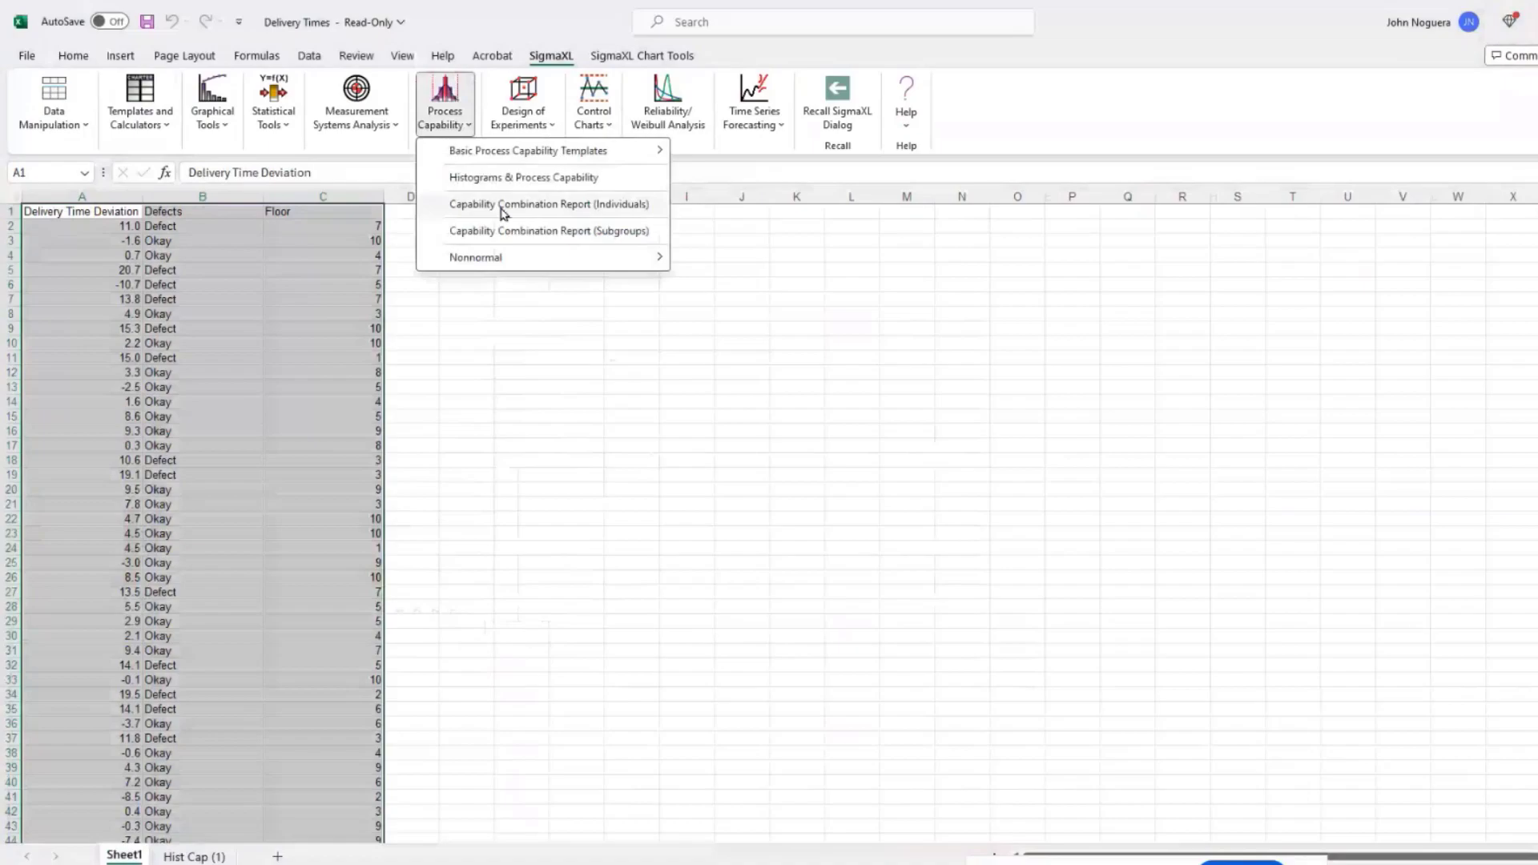
pyautogui.click(503, 208)
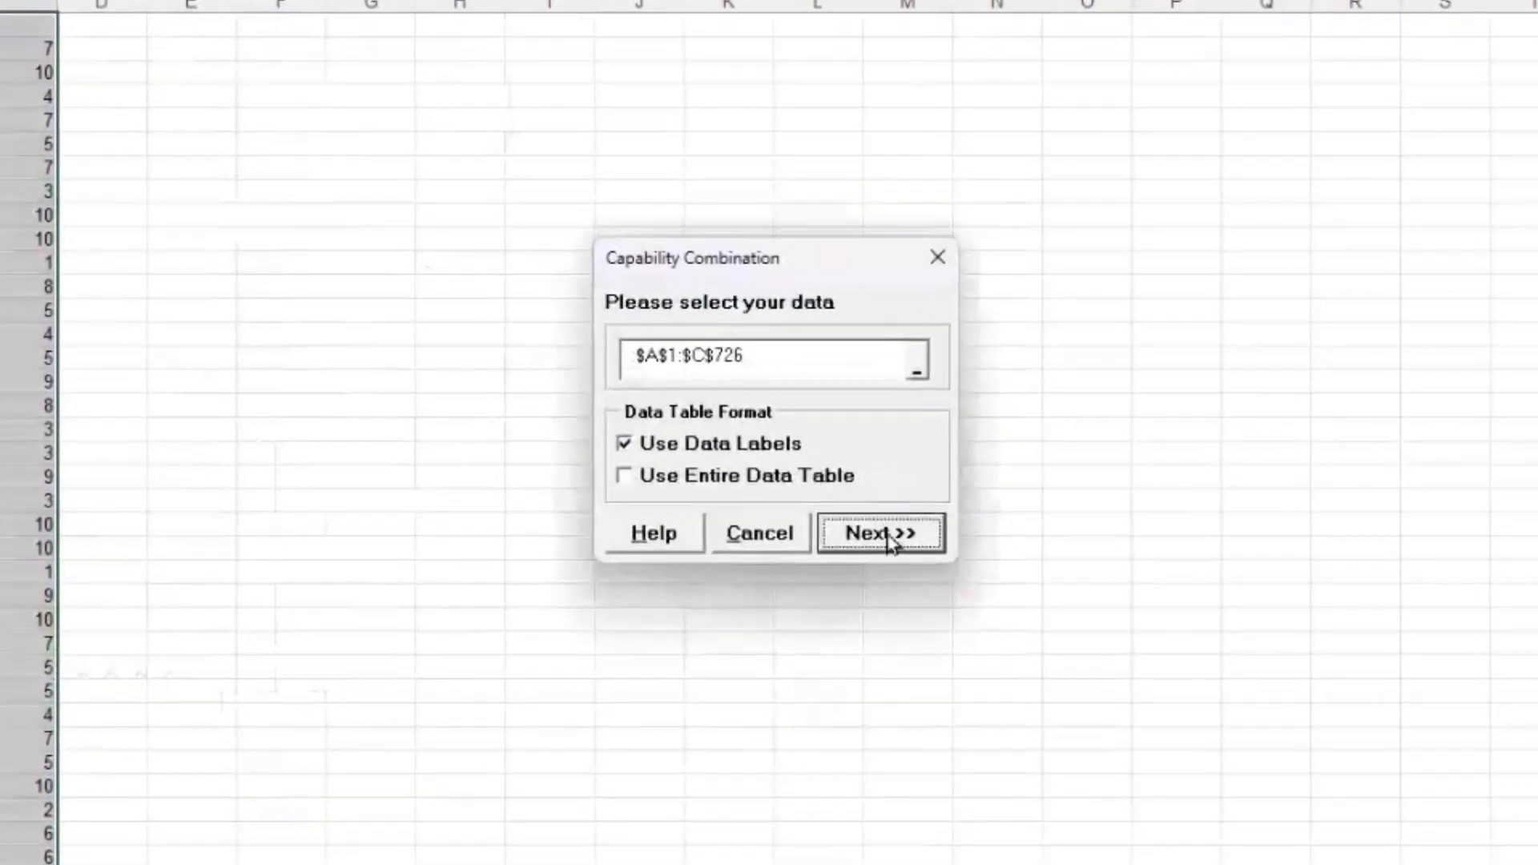
pyautogui.click(882, 534)
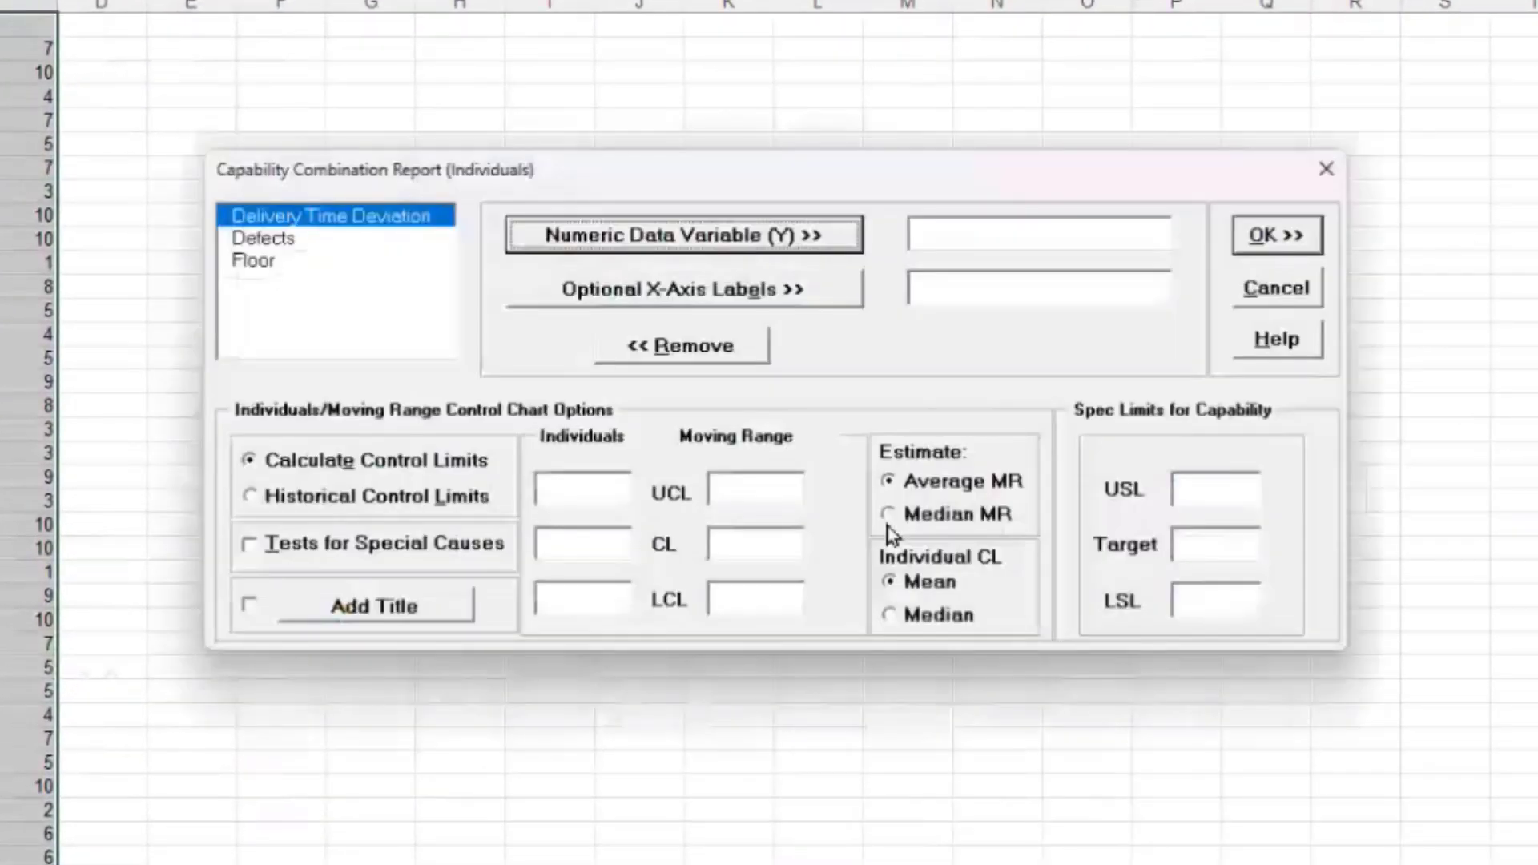
pyautogui.click(618, 247)
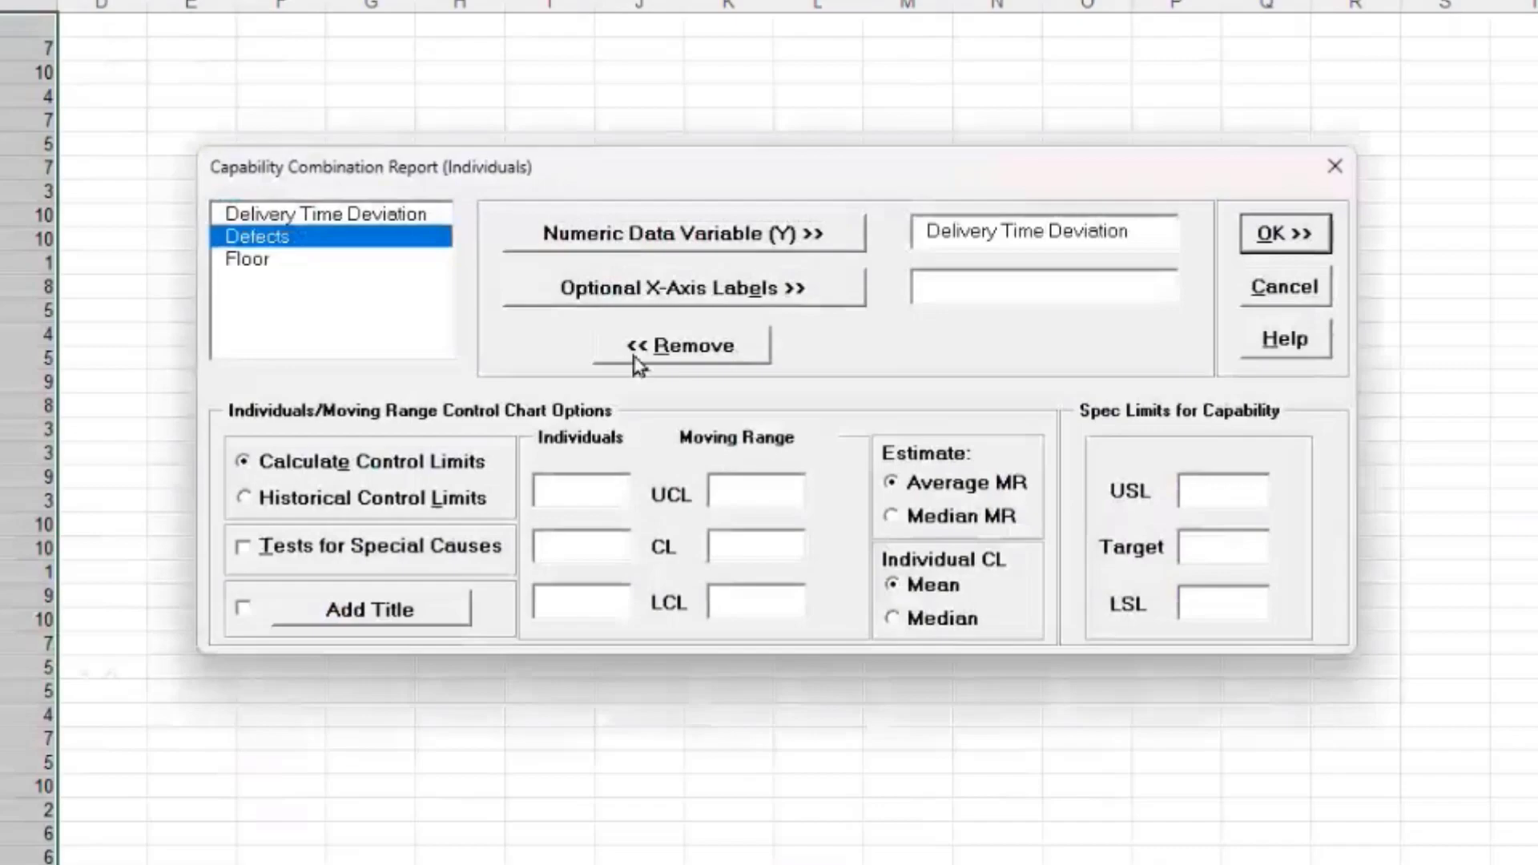
pyautogui.click(1241, 498)
pyautogui.write('10')
pyautogui.click(1213, 550)
pyautogui.write('0')
pyautogui.click(1256, 611)
pyautogui.write('-10')
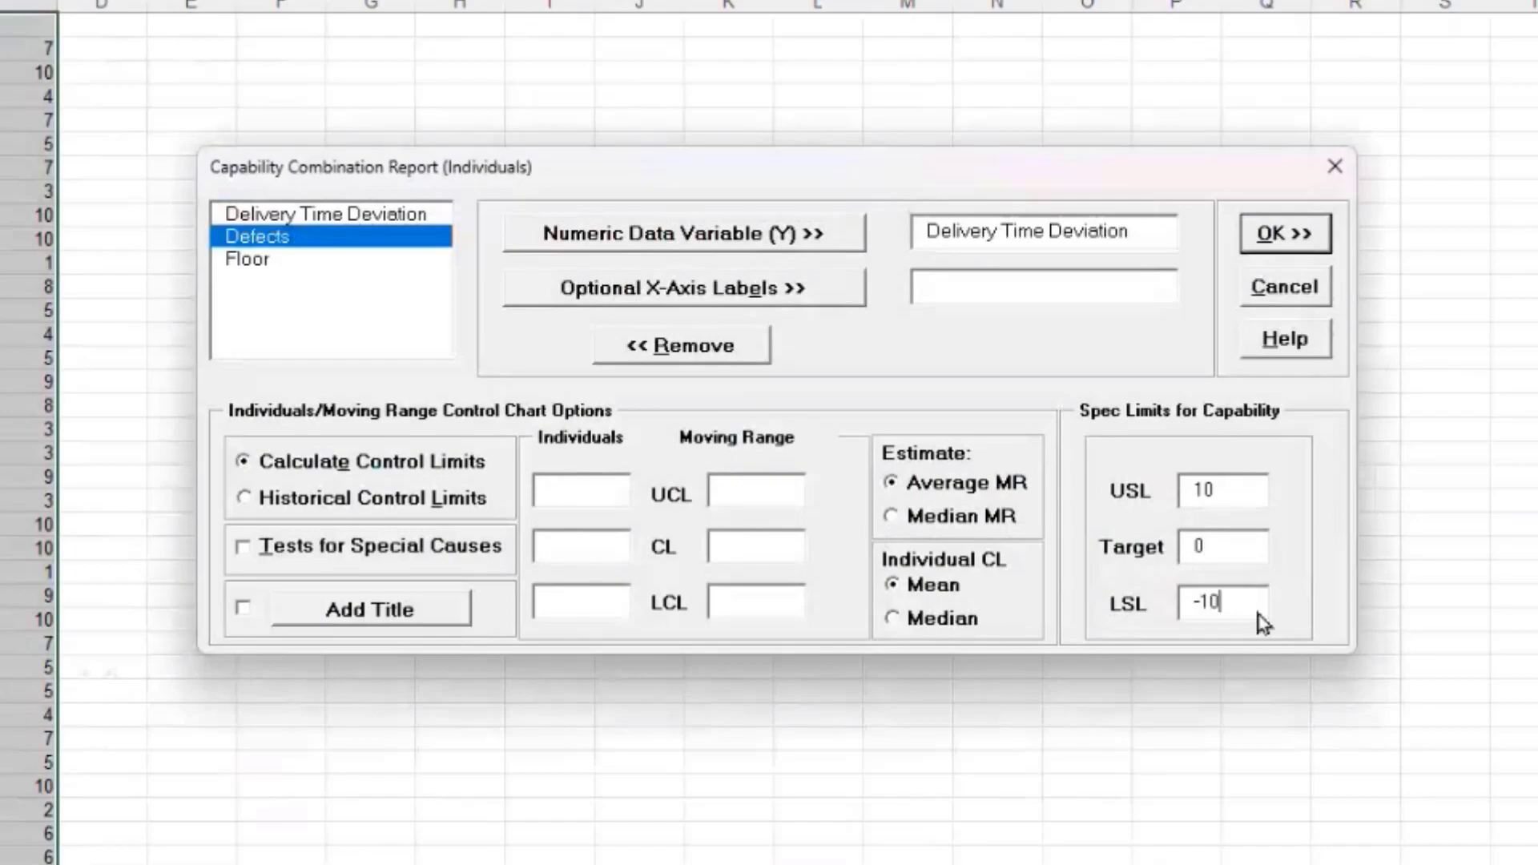
pyautogui.click(1294, 239)
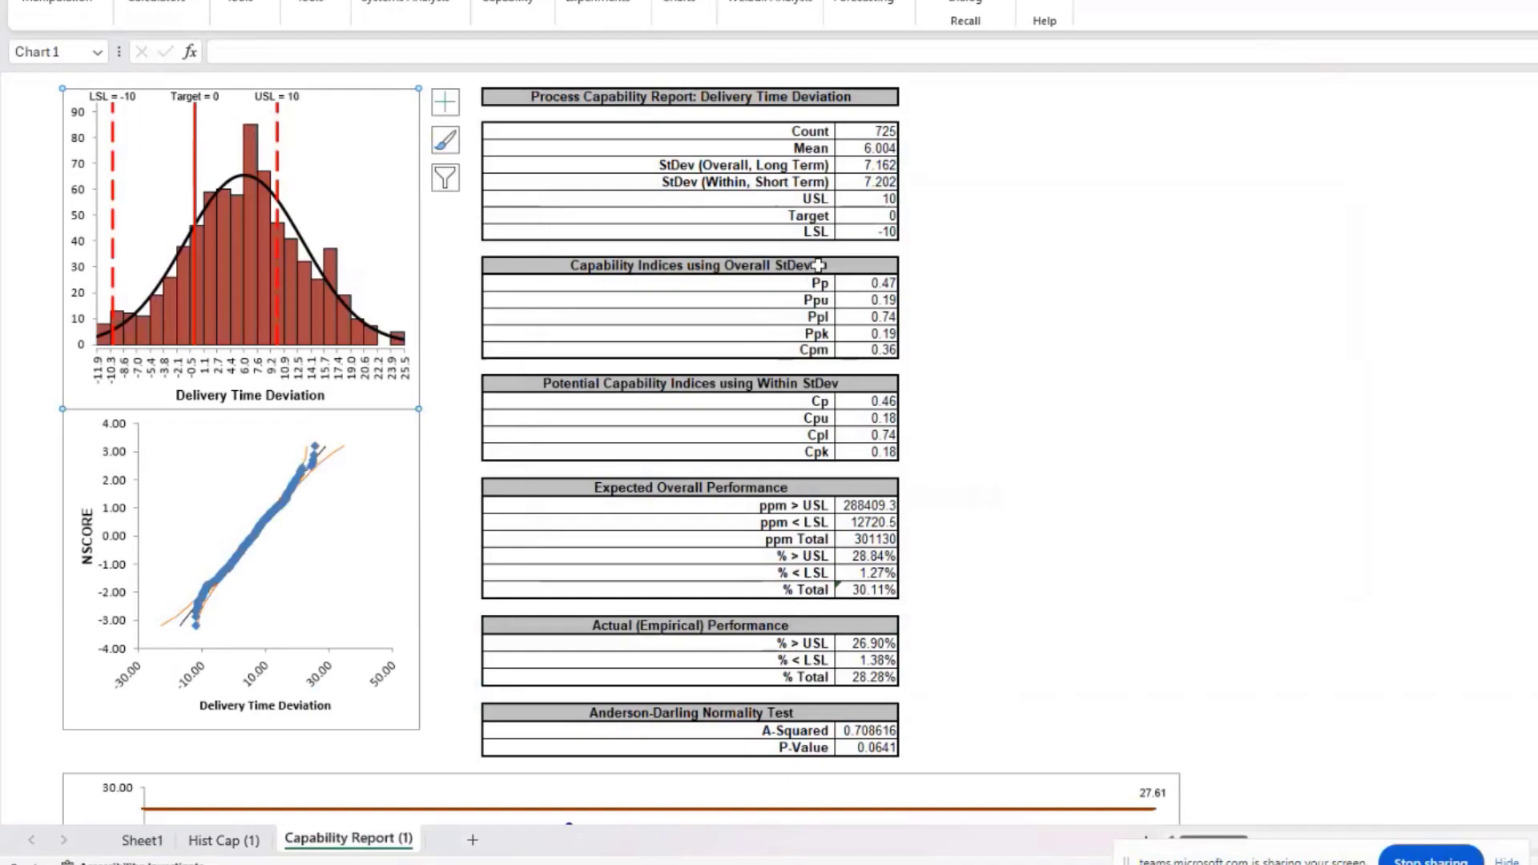
# Step: Review the Capability Report tables and charts, then switch to the Nonnormal Cycle Time2 workbook
pyautogui.scroll(-1, 890, 437)
pyautogui.scroll(-2, 889, 438)
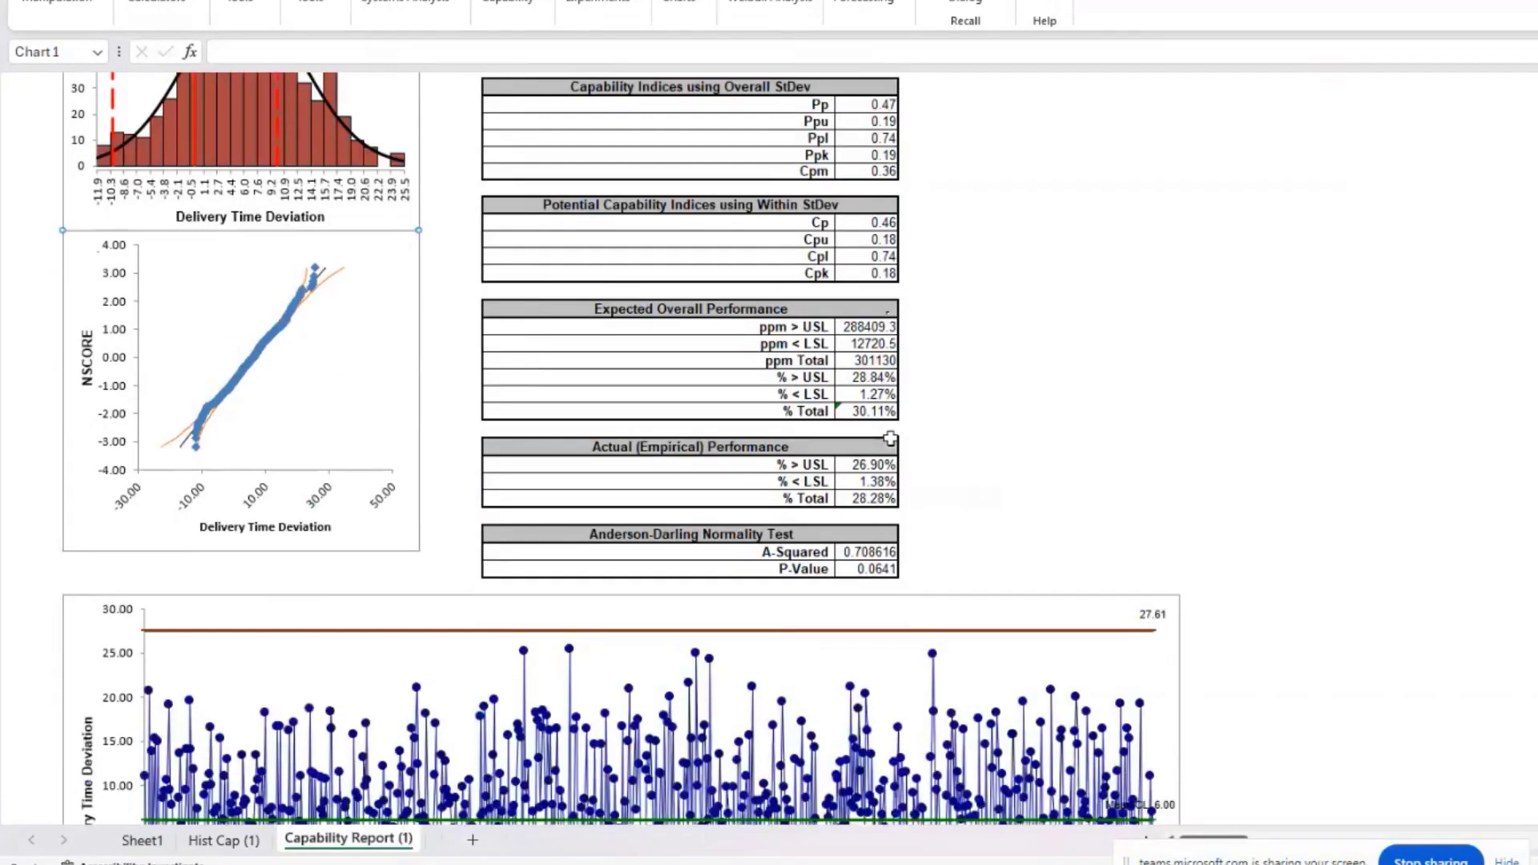
pyautogui.scroll(-8, 890, 438)
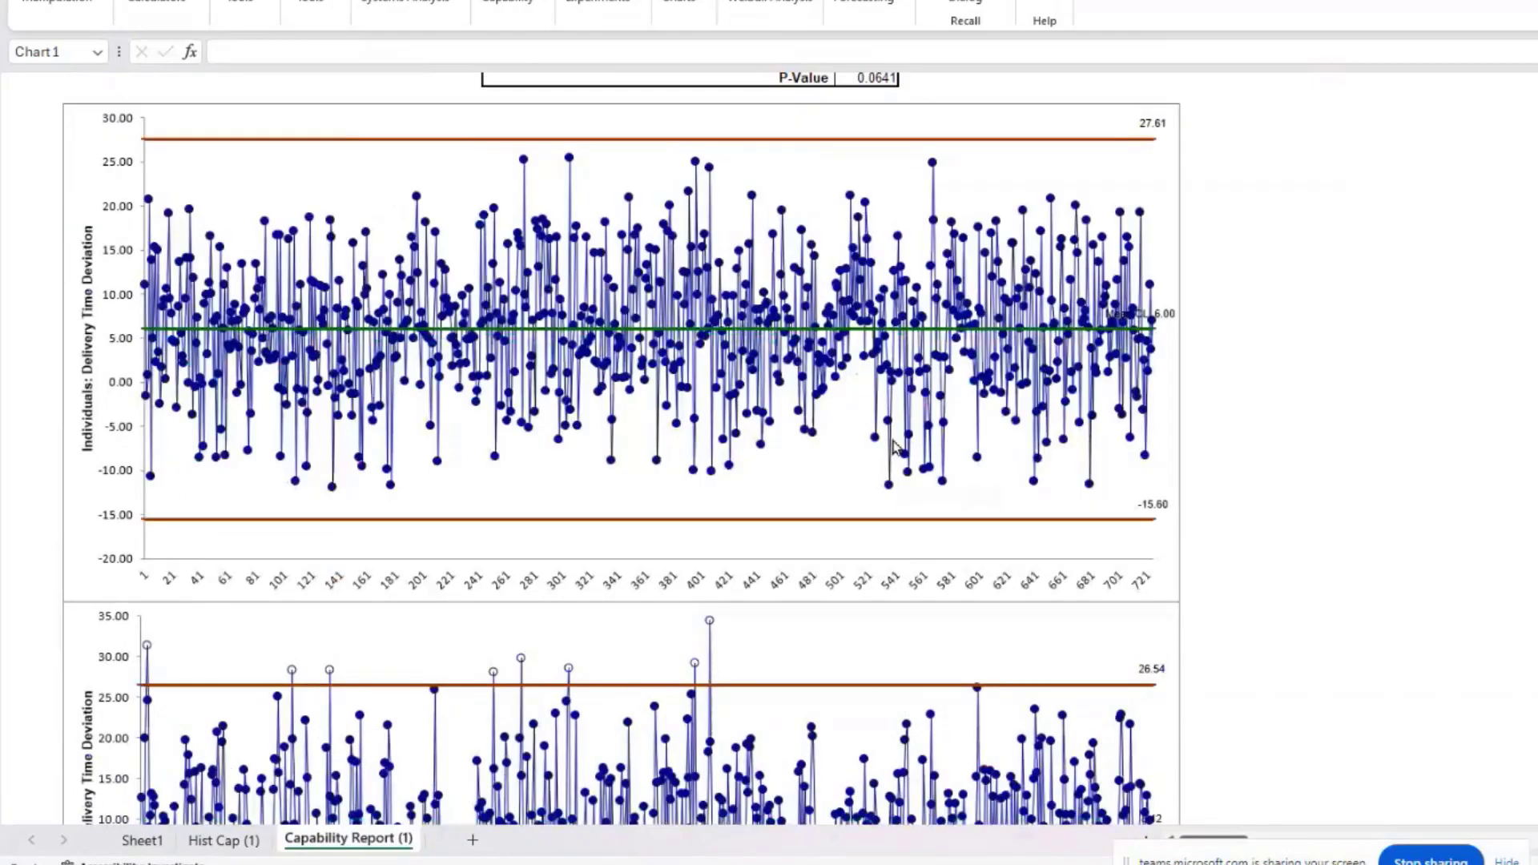
pyautogui.scroll(9, 896, 446)
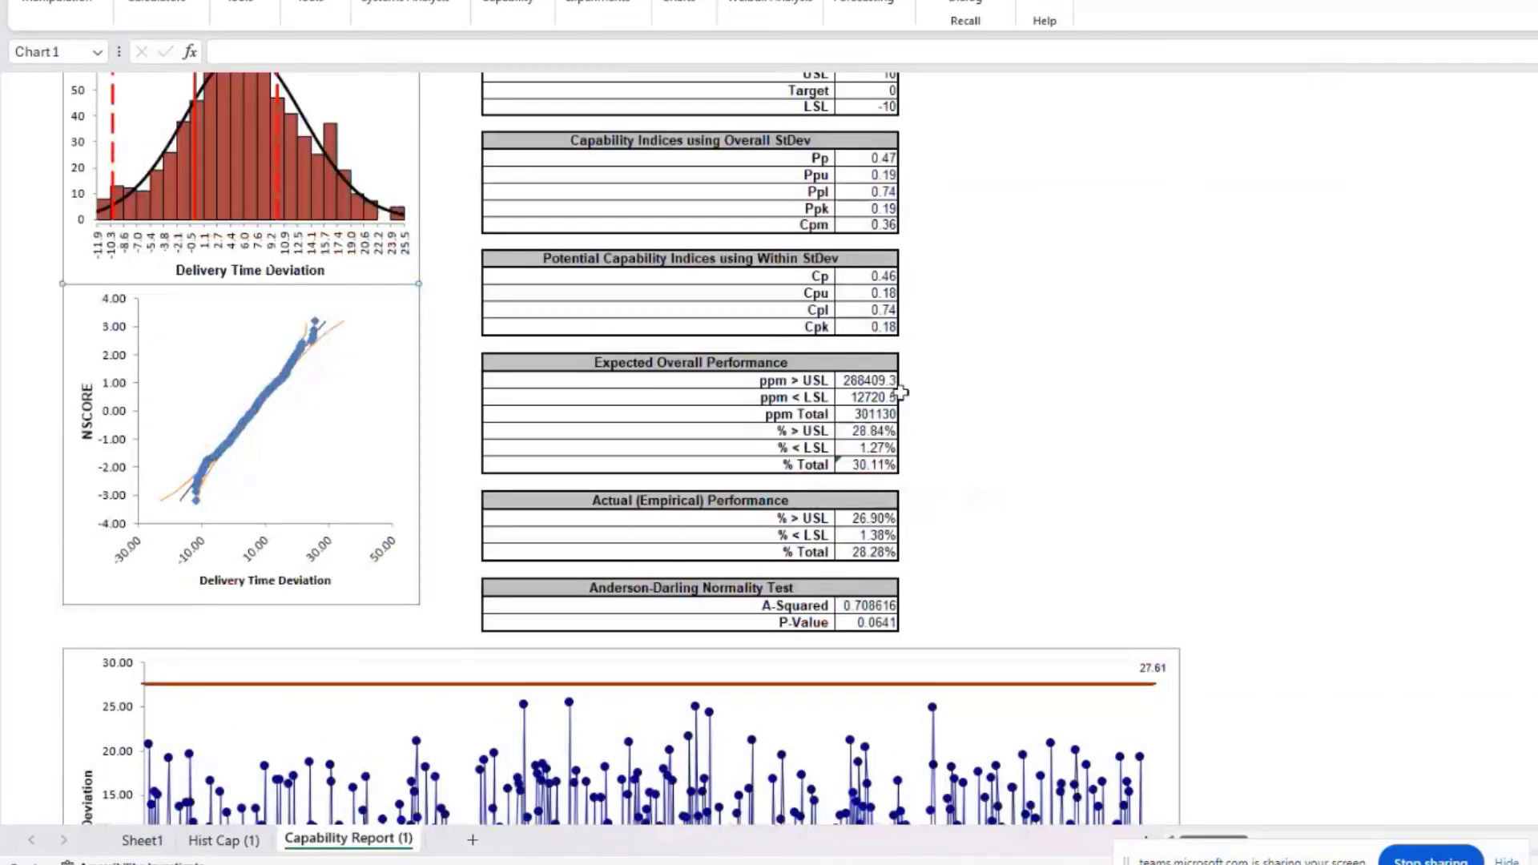
pyautogui.scroll(2, 901, 393)
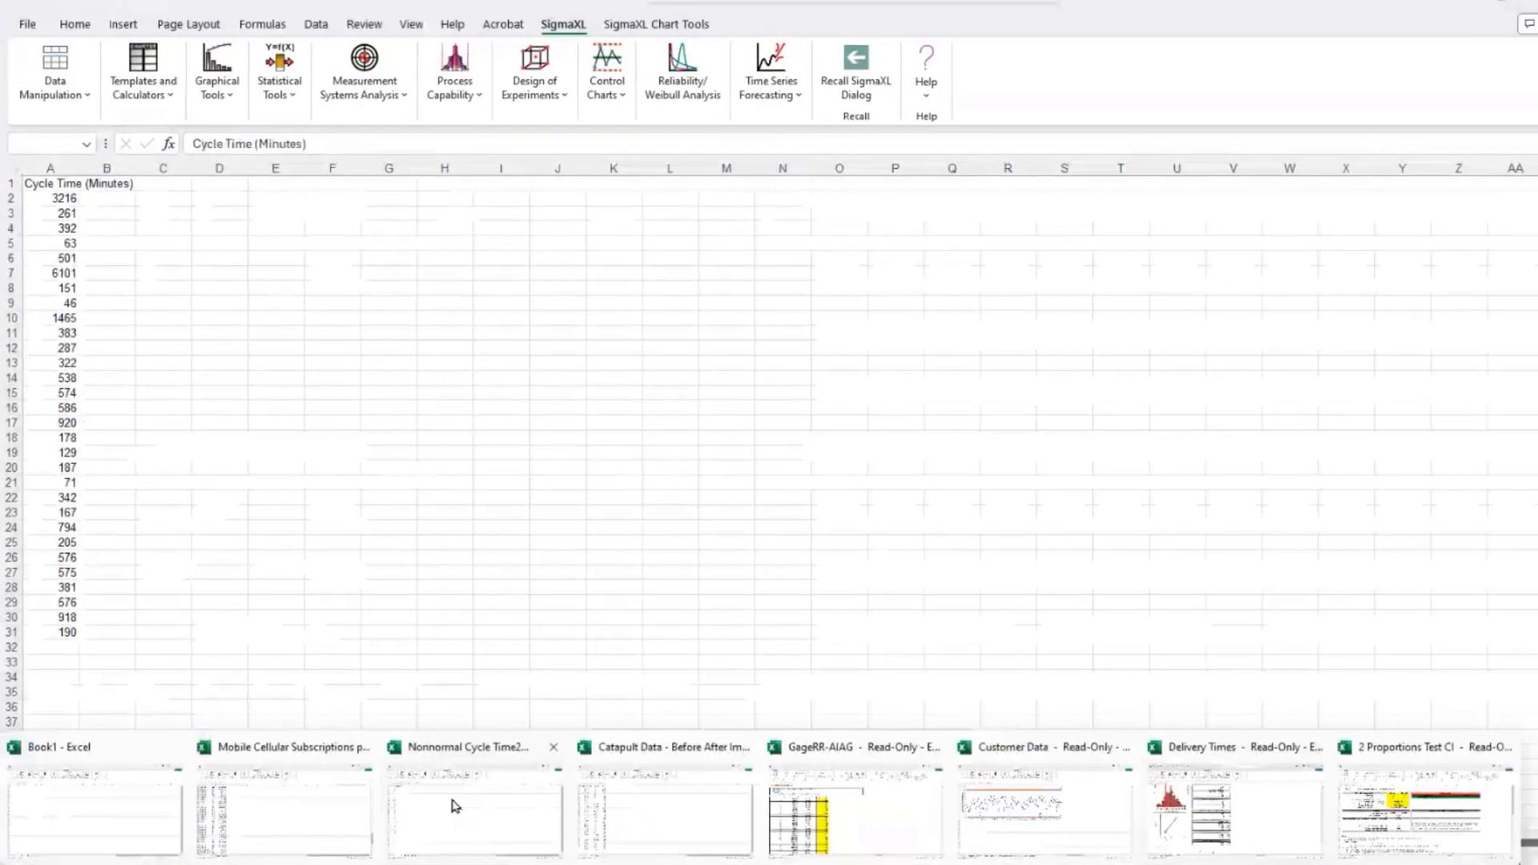
pyautogui.click(450, 800)
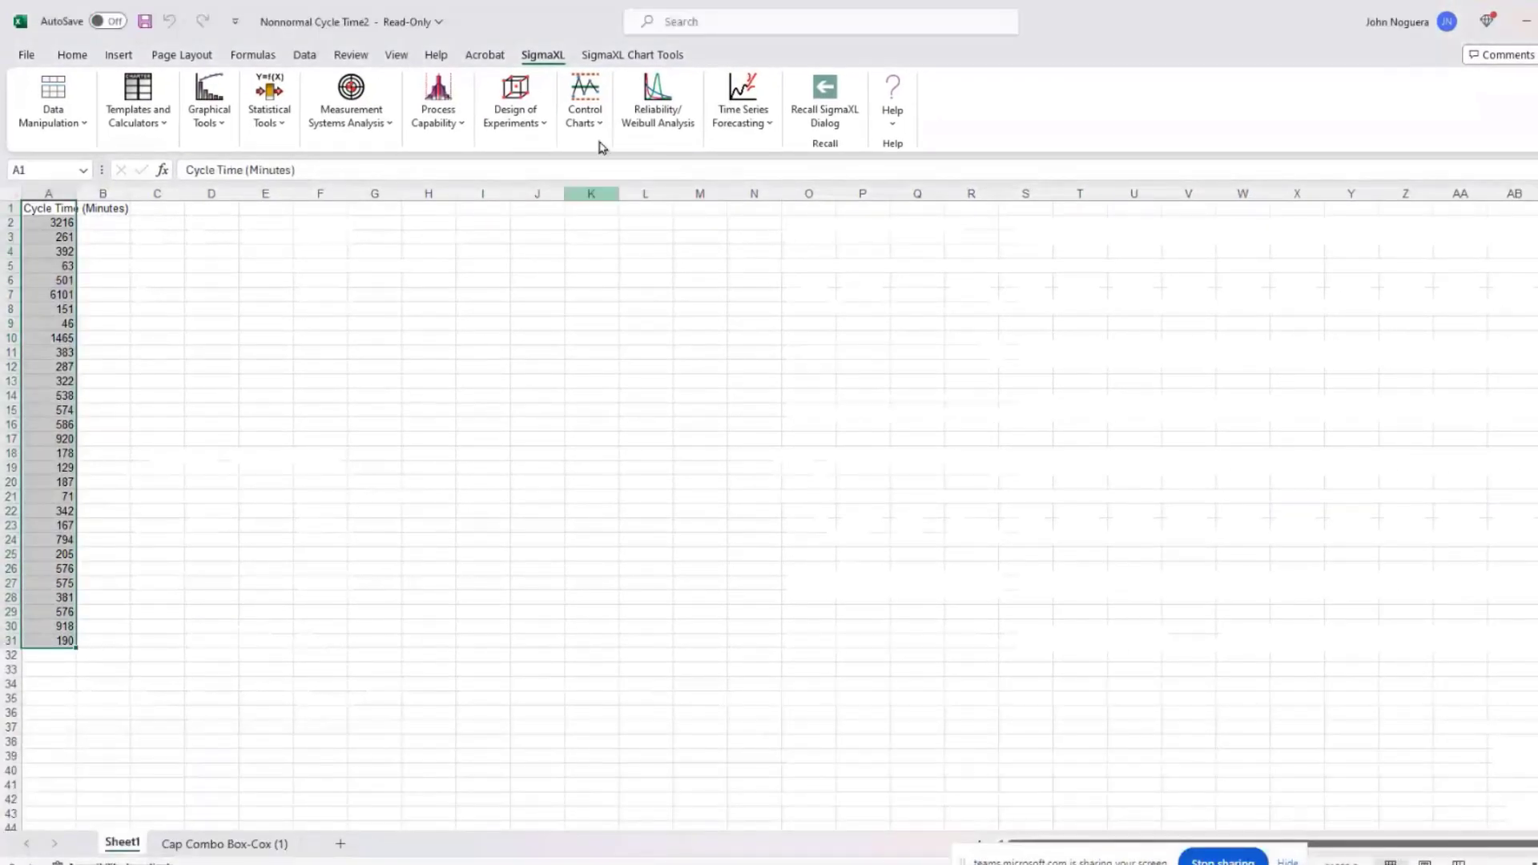
# Step: Start a nonnormal individuals capability combination report on Cycle Time (Minutes) with USL 1000
pyautogui.click(440, 119)
pyautogui.moveTo(526, 254)
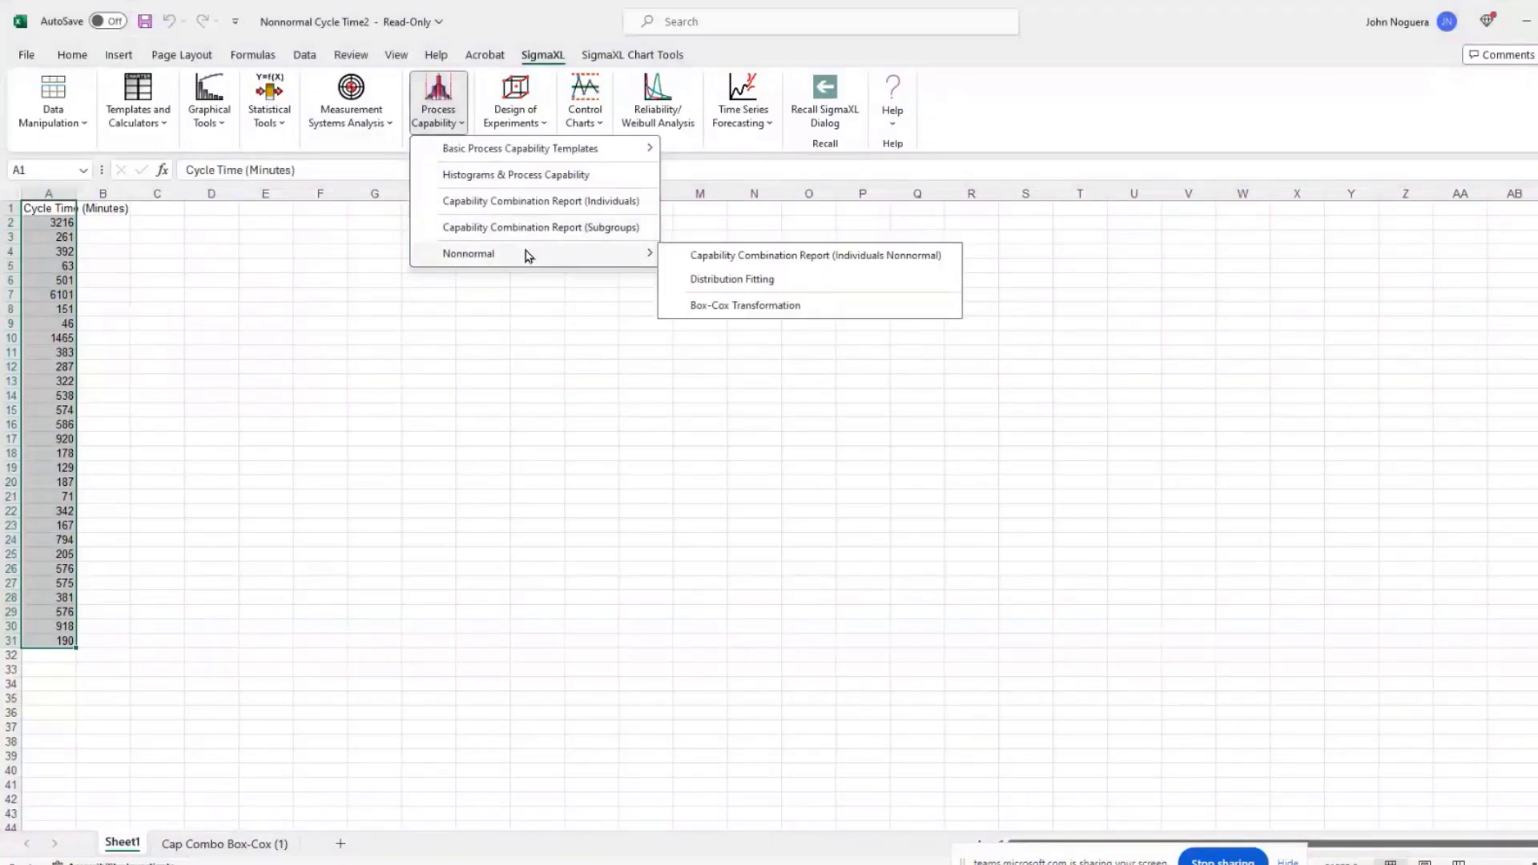
pyautogui.click(764, 258)
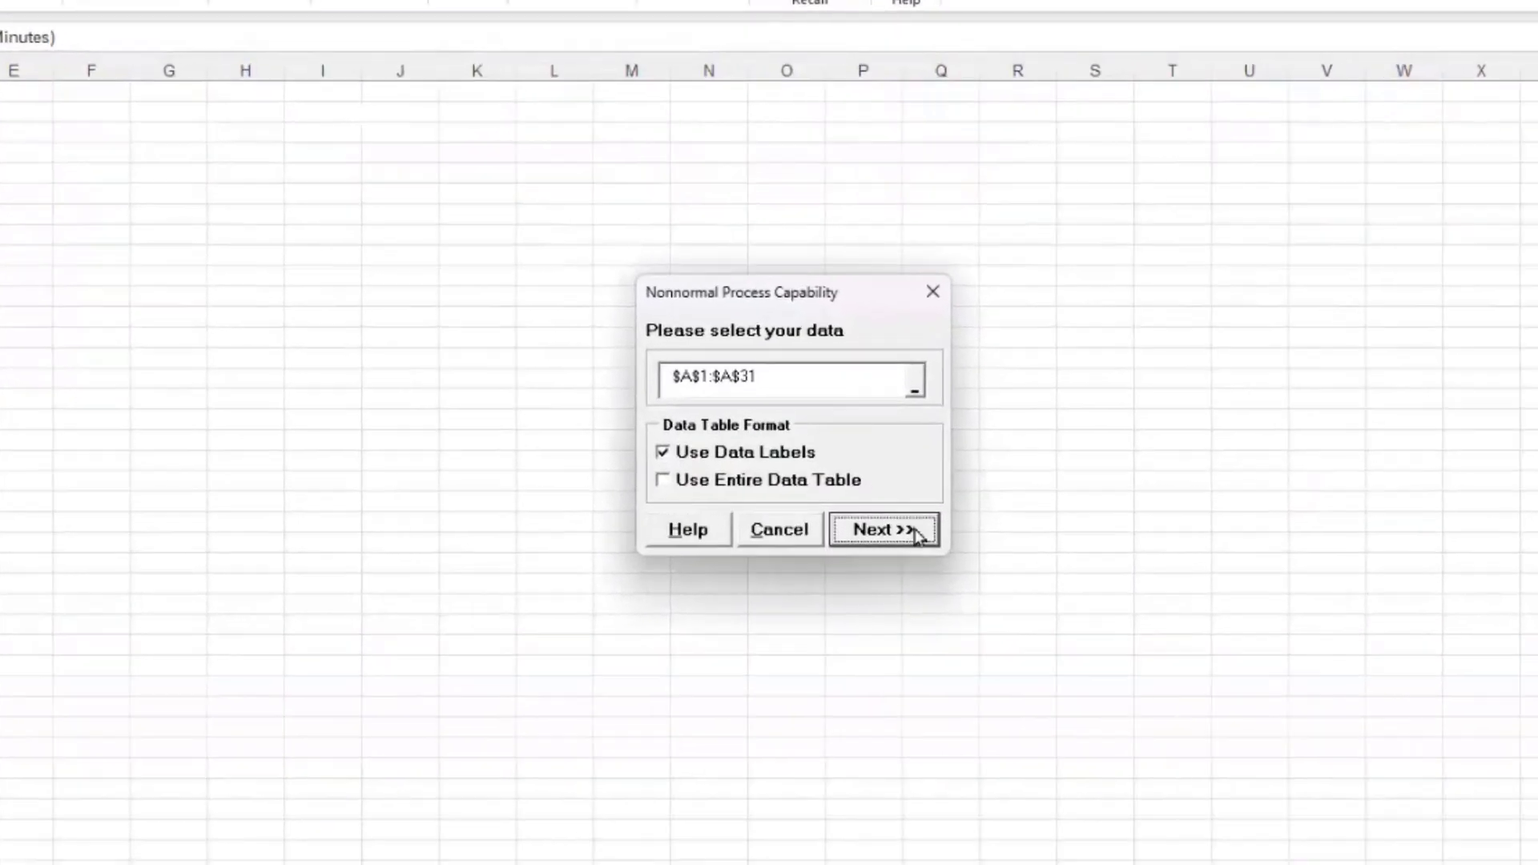
pyautogui.click(890, 519)
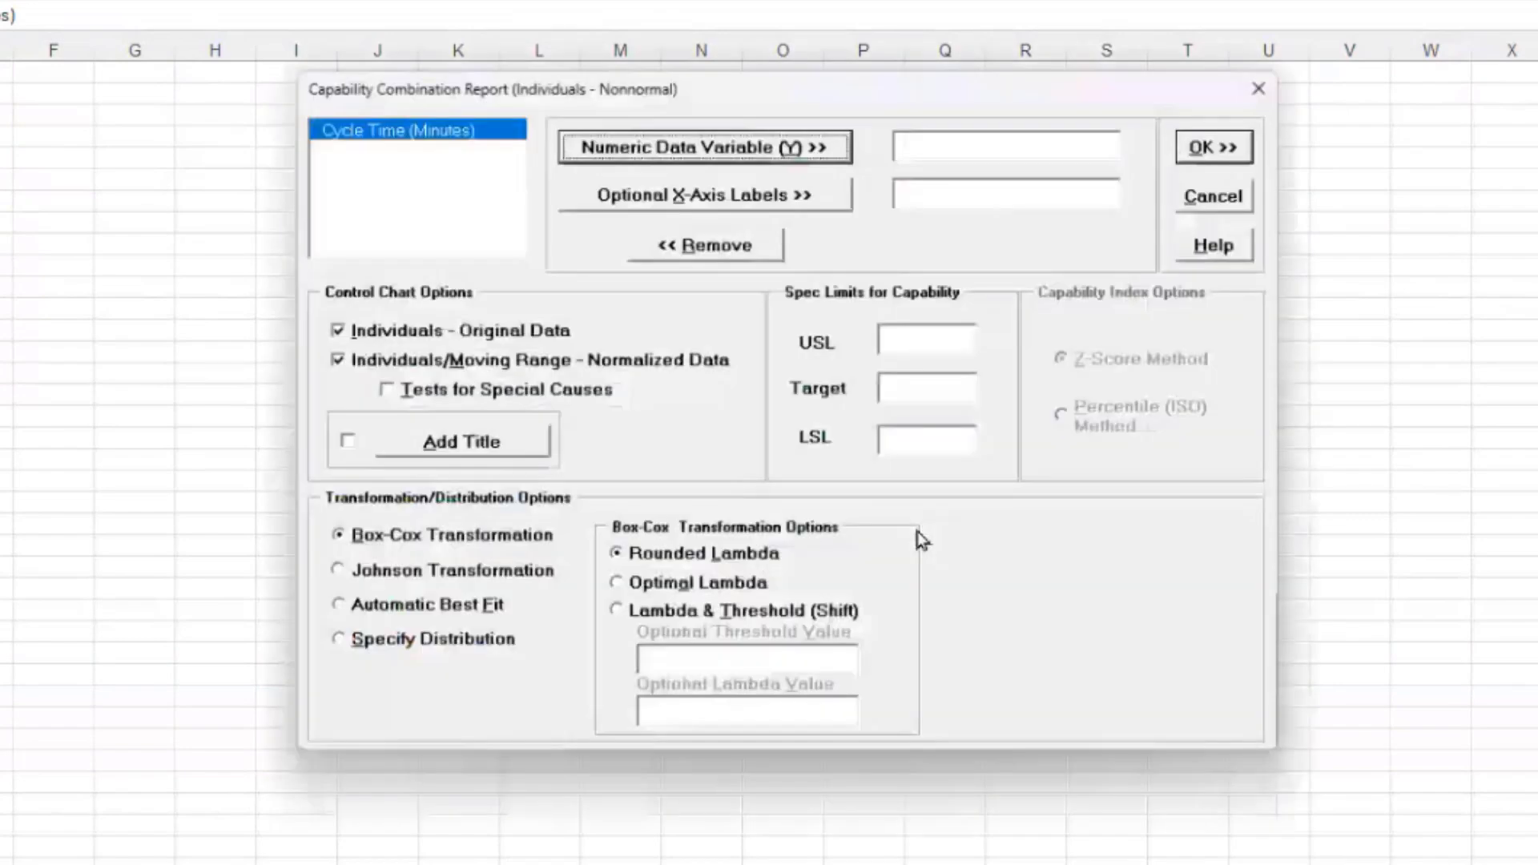
pyautogui.click(657, 150)
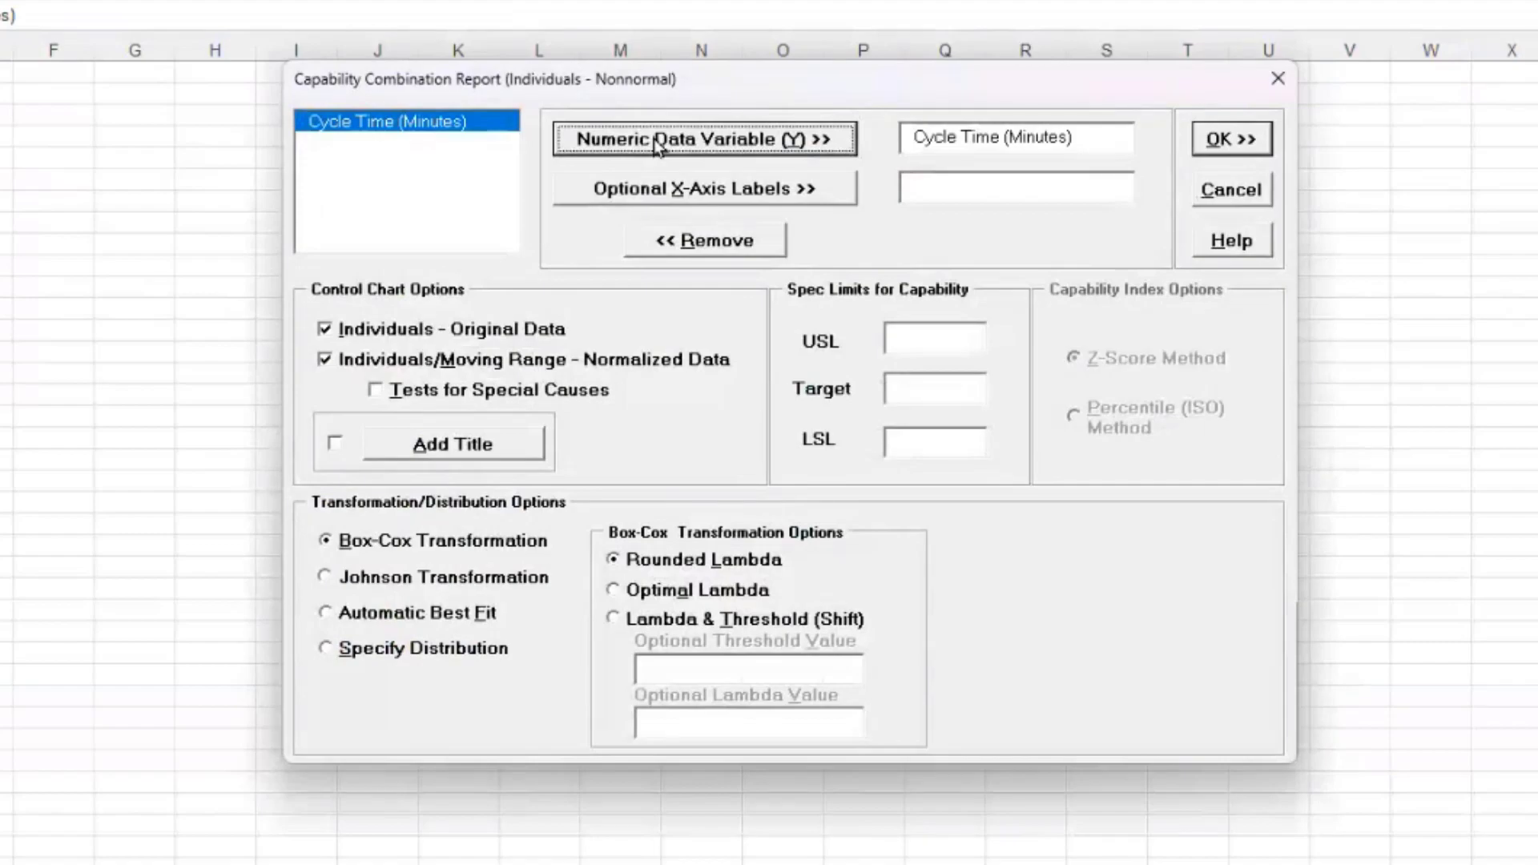
pyautogui.click(932, 339)
pyautogui.write('1000')
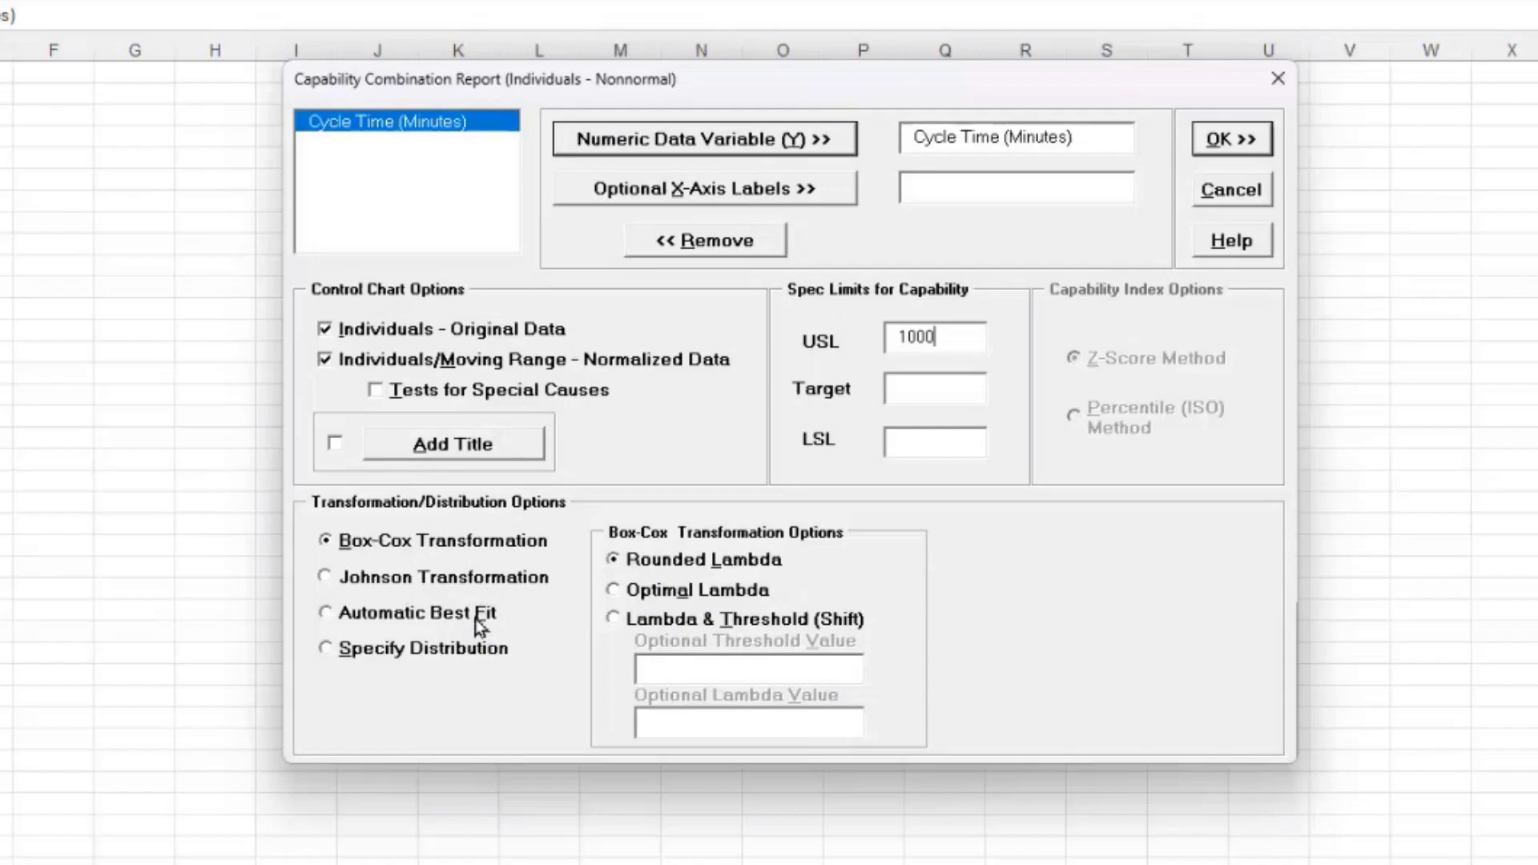
# Step: Explore the specified-distribution options, then return to the Box-Cox transformation
pyautogui.click(446, 646)
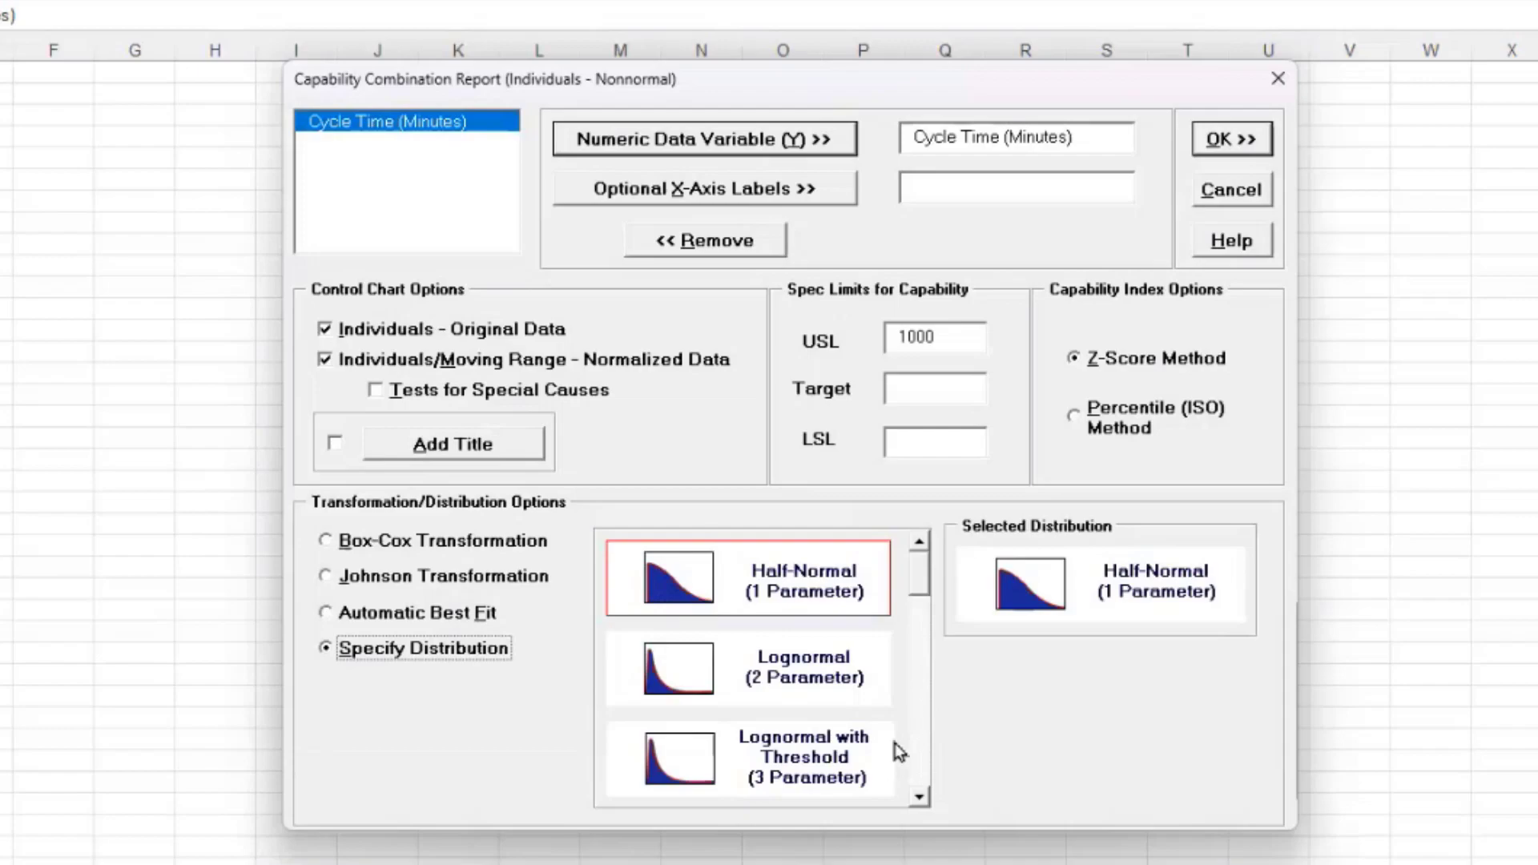
pyautogui.click(919, 797)
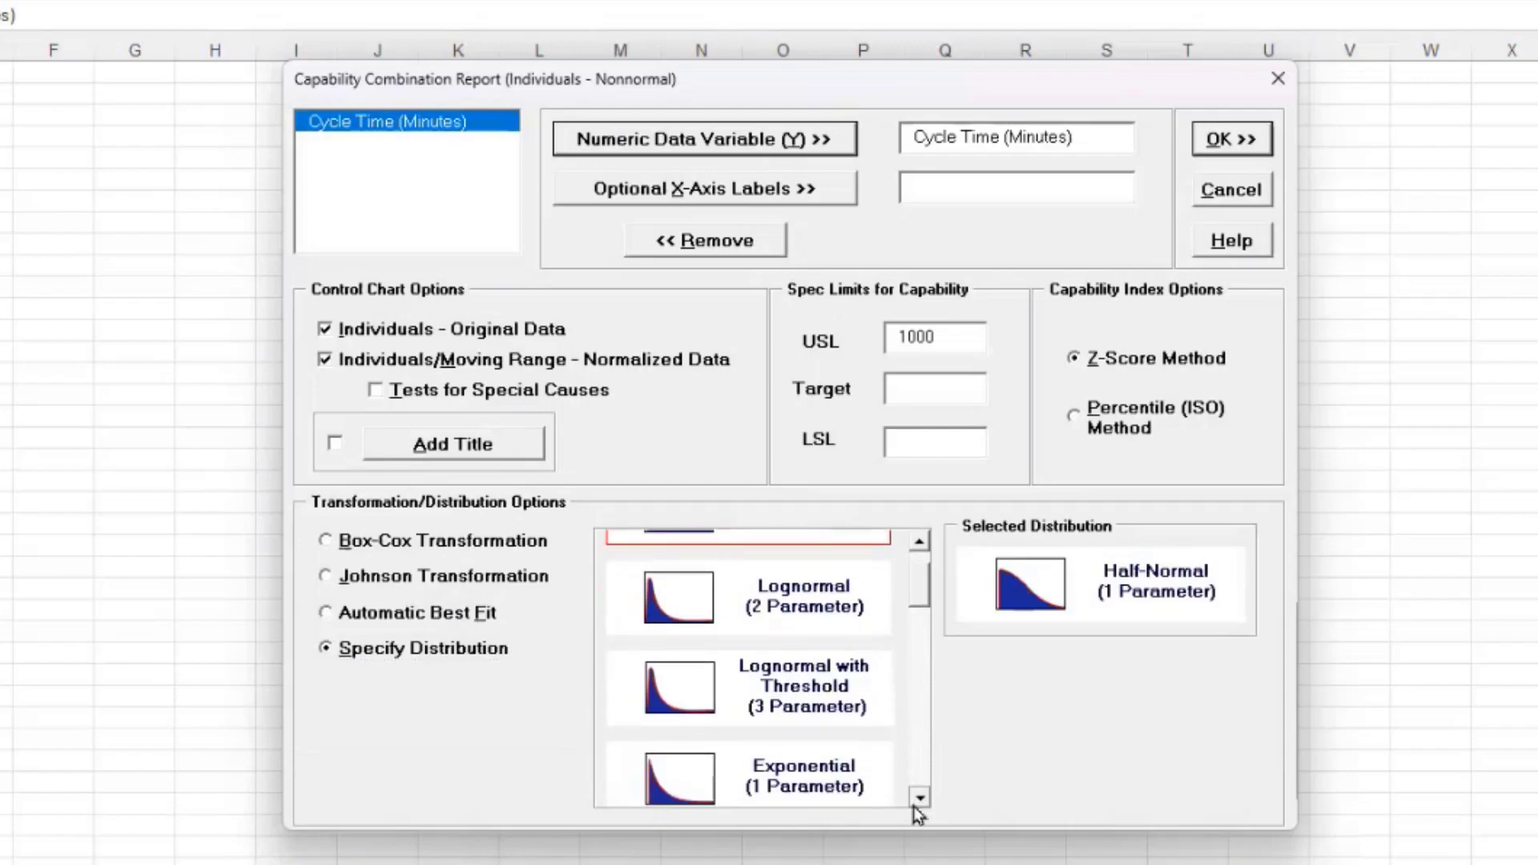
pyautogui.click(914, 806)
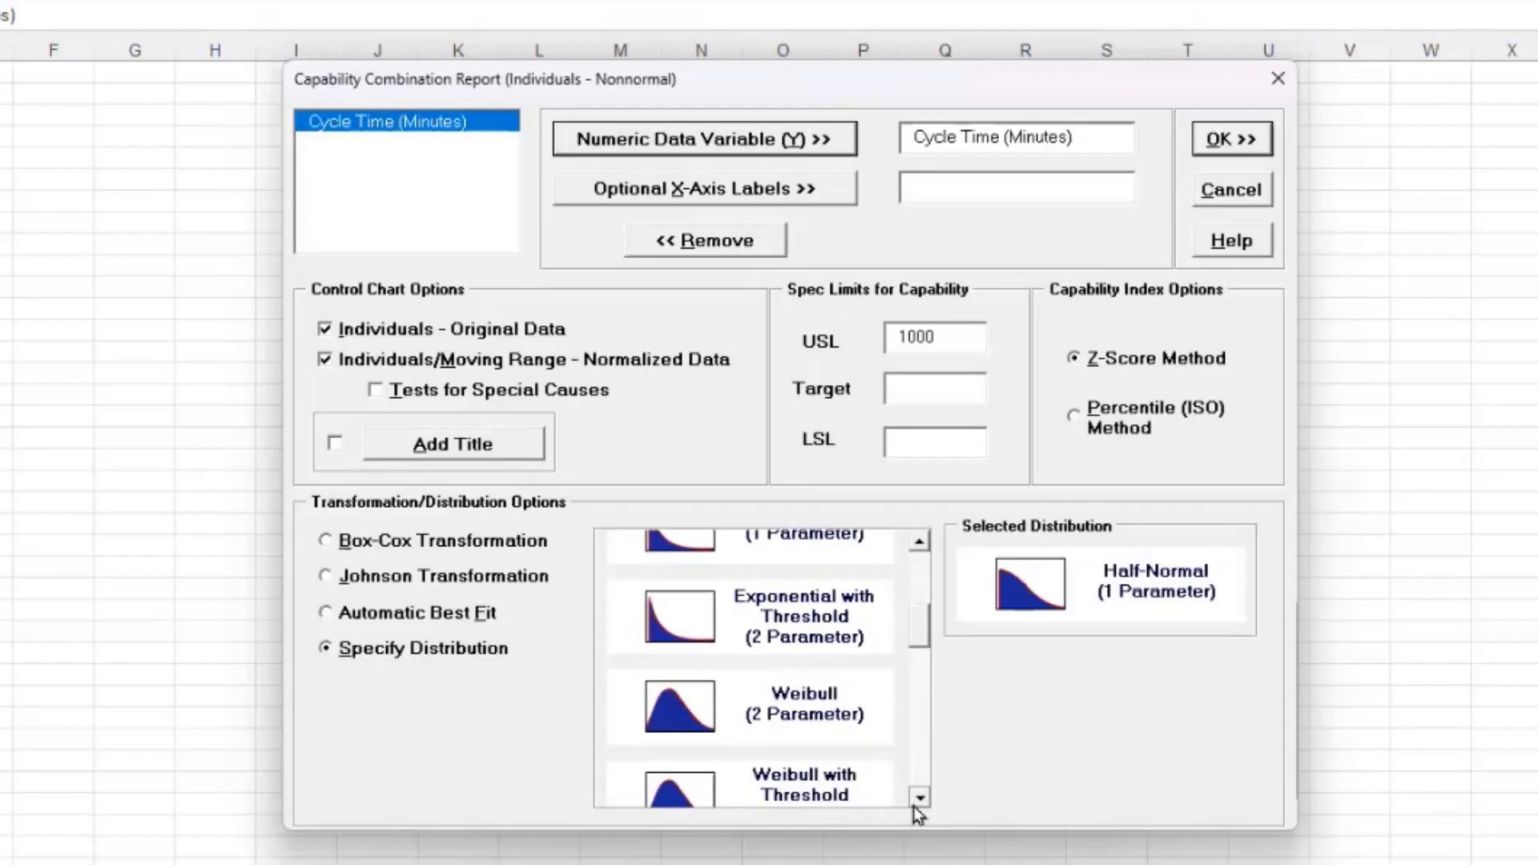
pyautogui.click(913, 806)
pyautogui.click(913, 806)
pyautogui.click(912, 806)
pyautogui.click(912, 806)
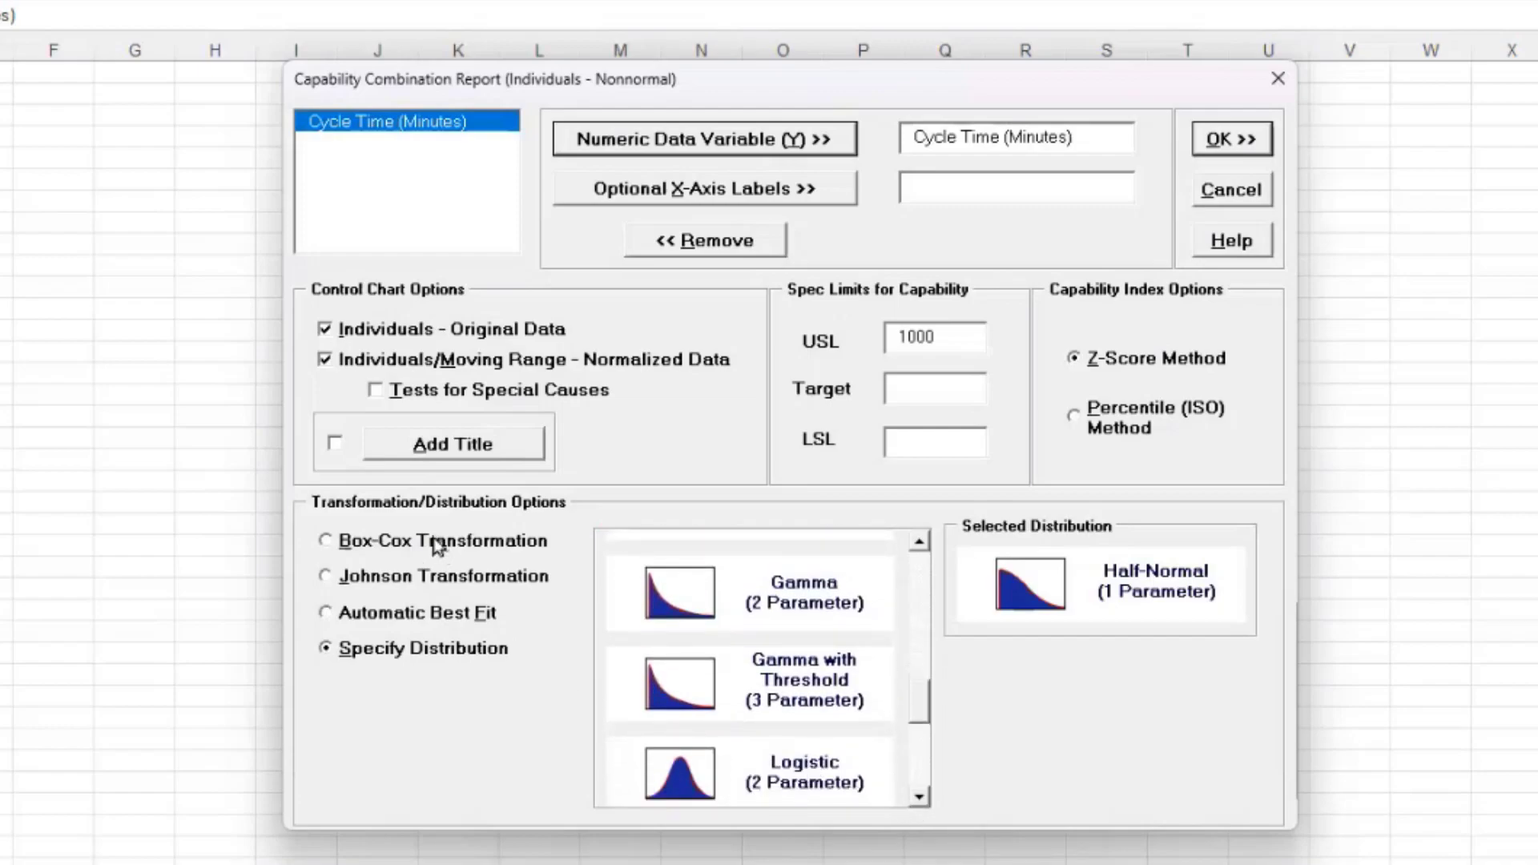
pyautogui.click(478, 543)
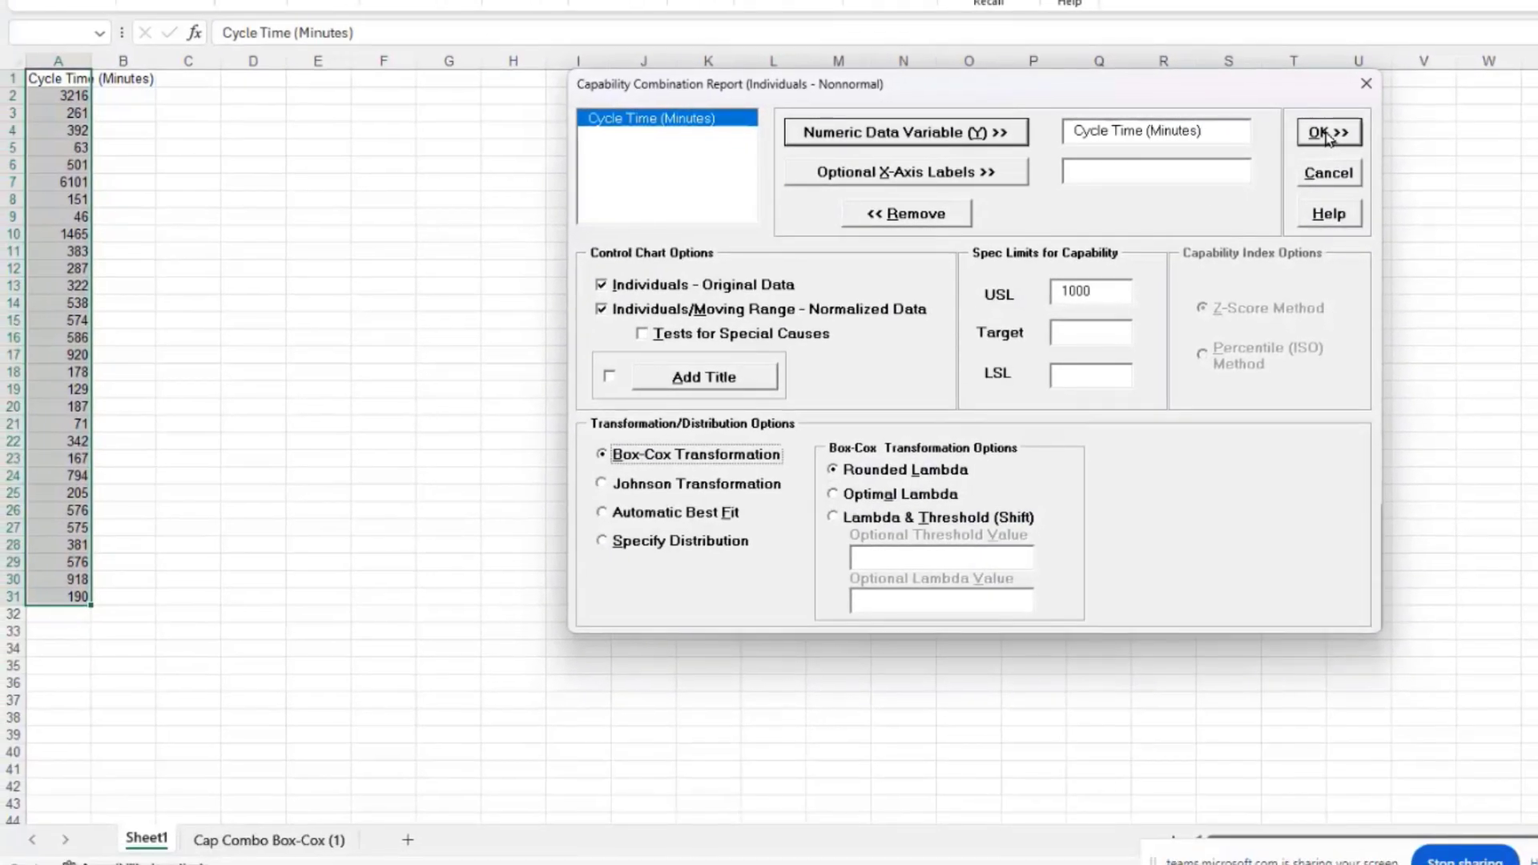
pyautogui.click(1231, 140)
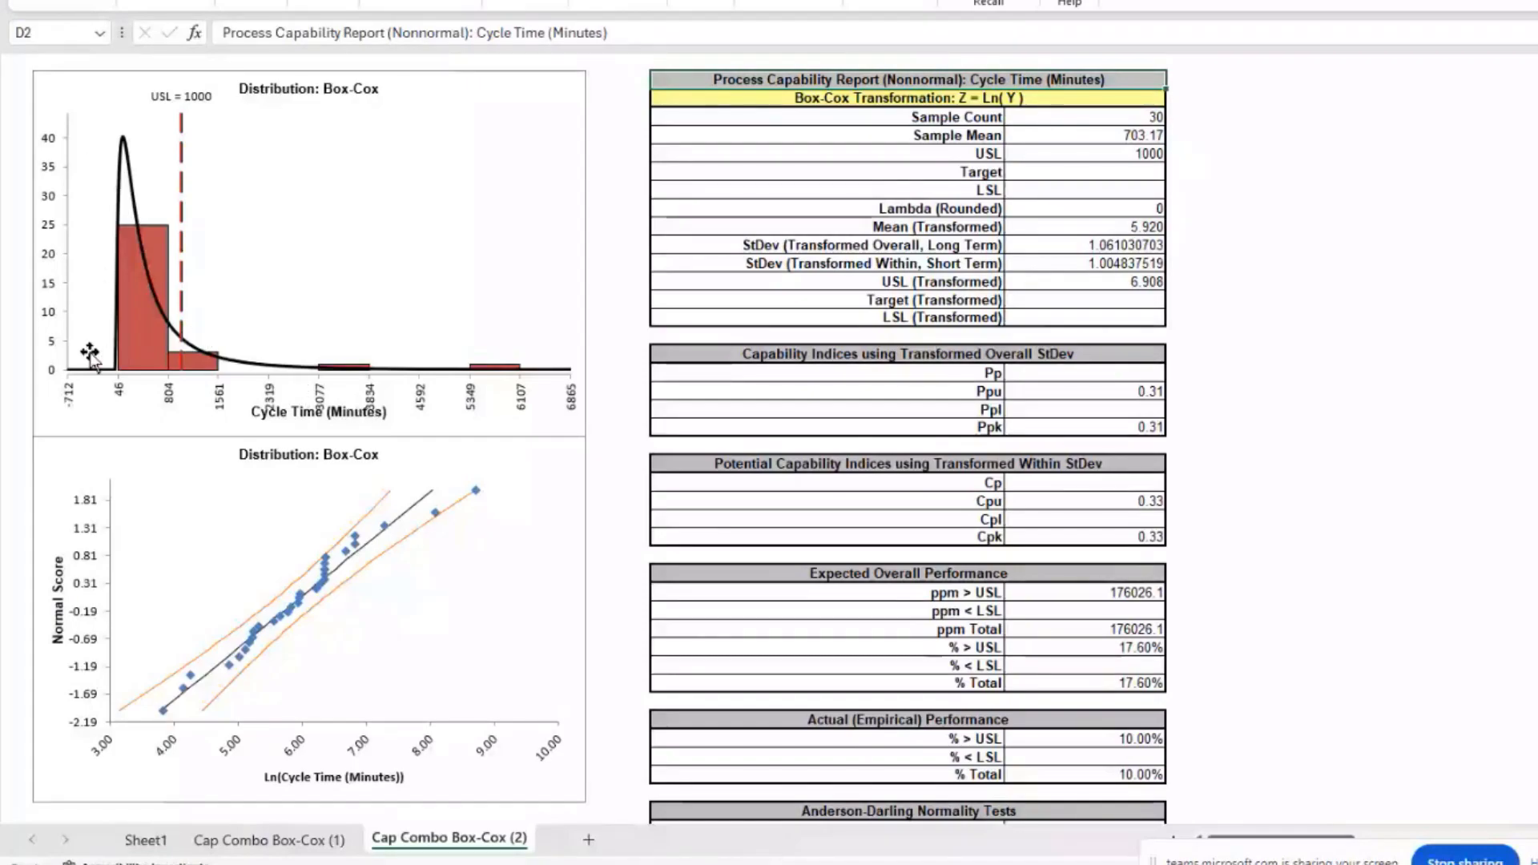
pyautogui.scroll(-1, 465, 394)
pyautogui.scroll(-3, 463, 393)
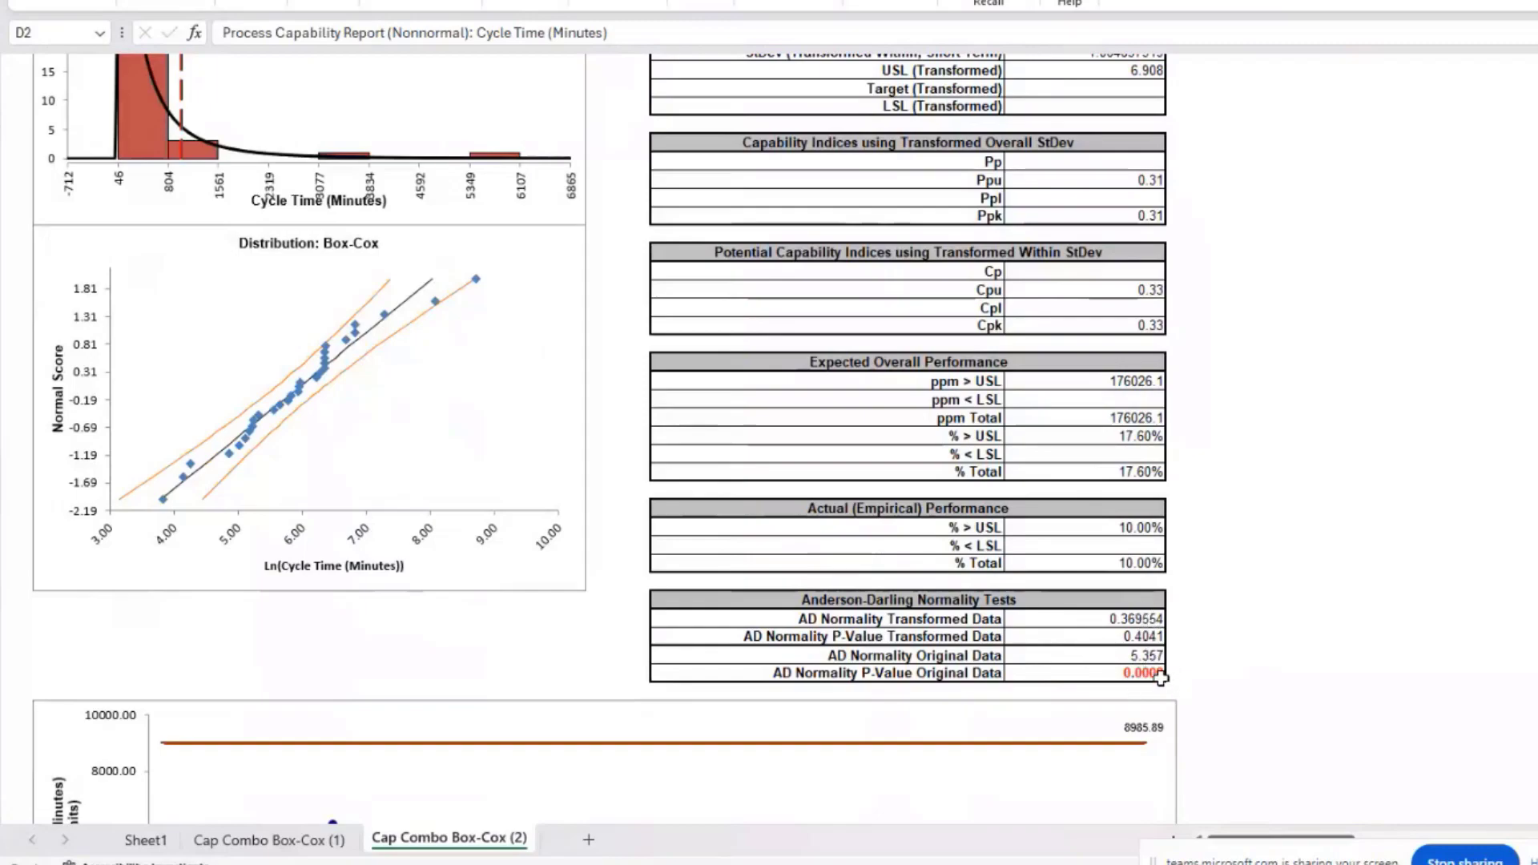
pyautogui.click(1158, 637)
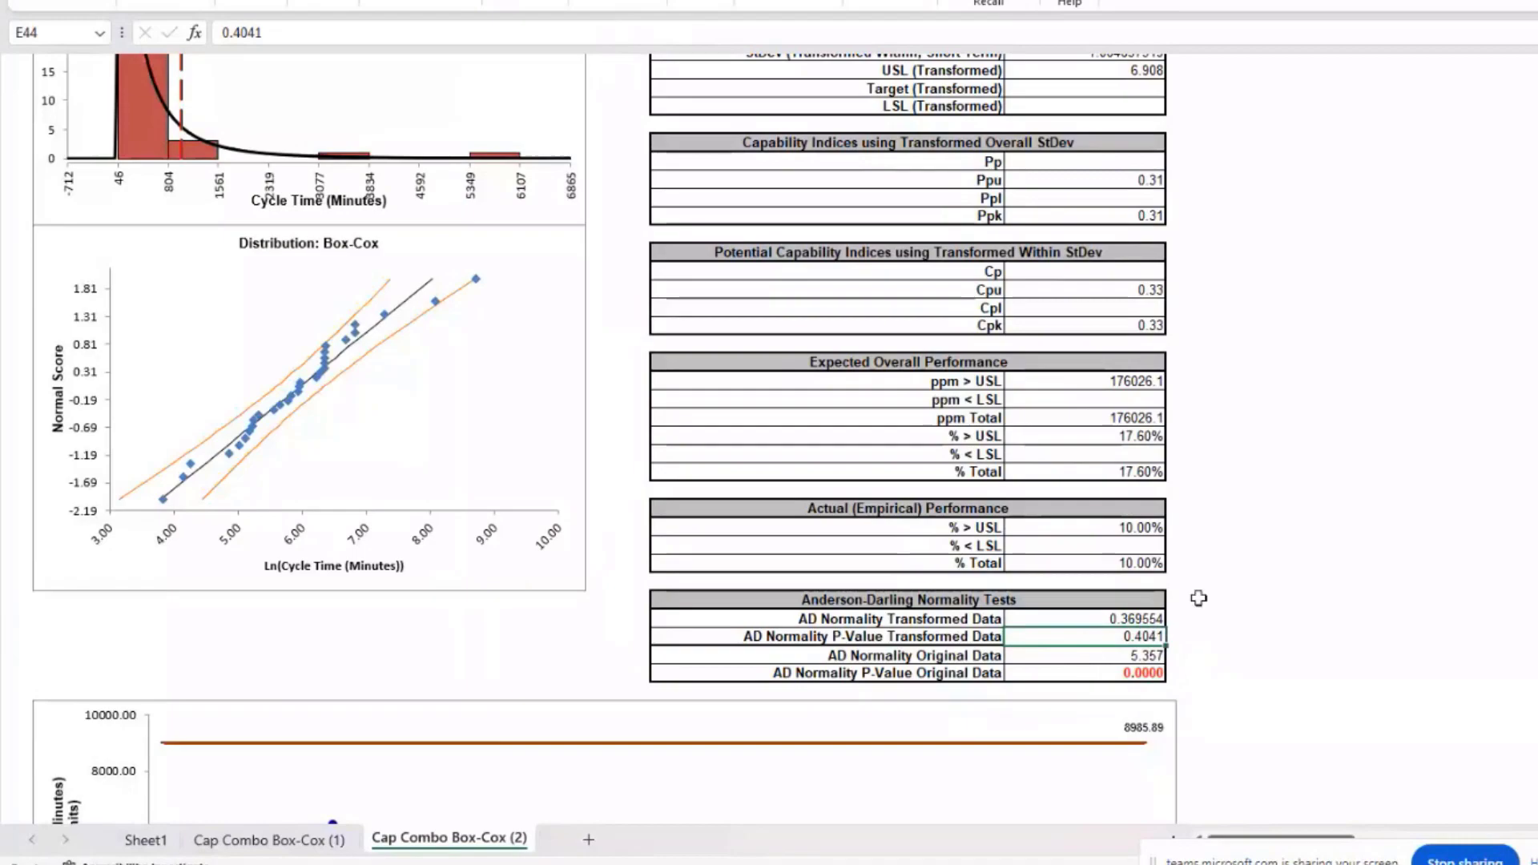
pyautogui.scroll(2, 1173, 469)
pyautogui.scroll(3, 1173, 469)
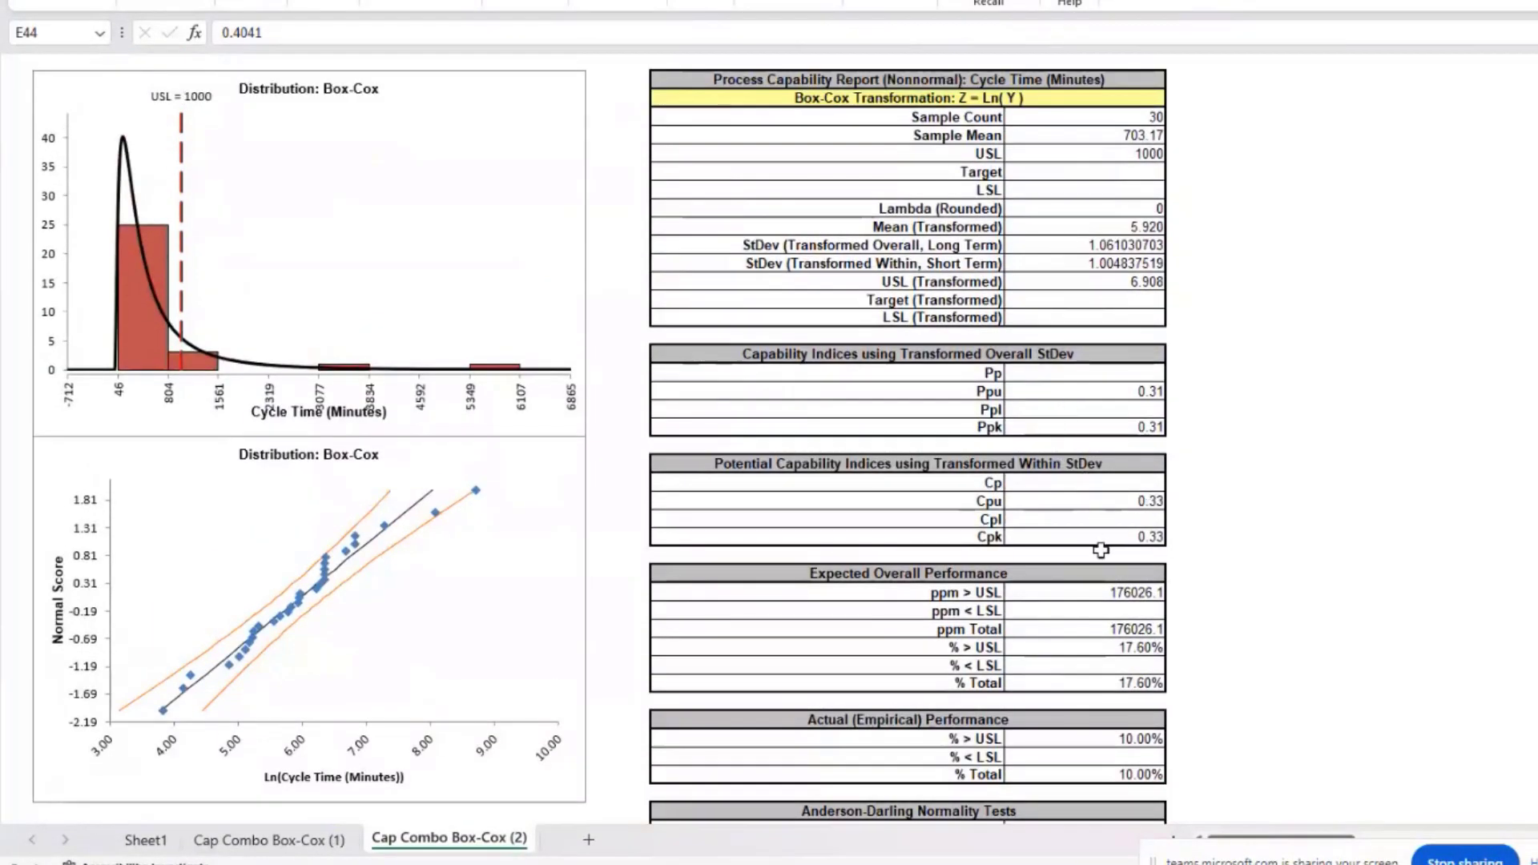
pyautogui.scroll(-2, 1119, 514)
pyautogui.scroll(-1, 1117, 516)
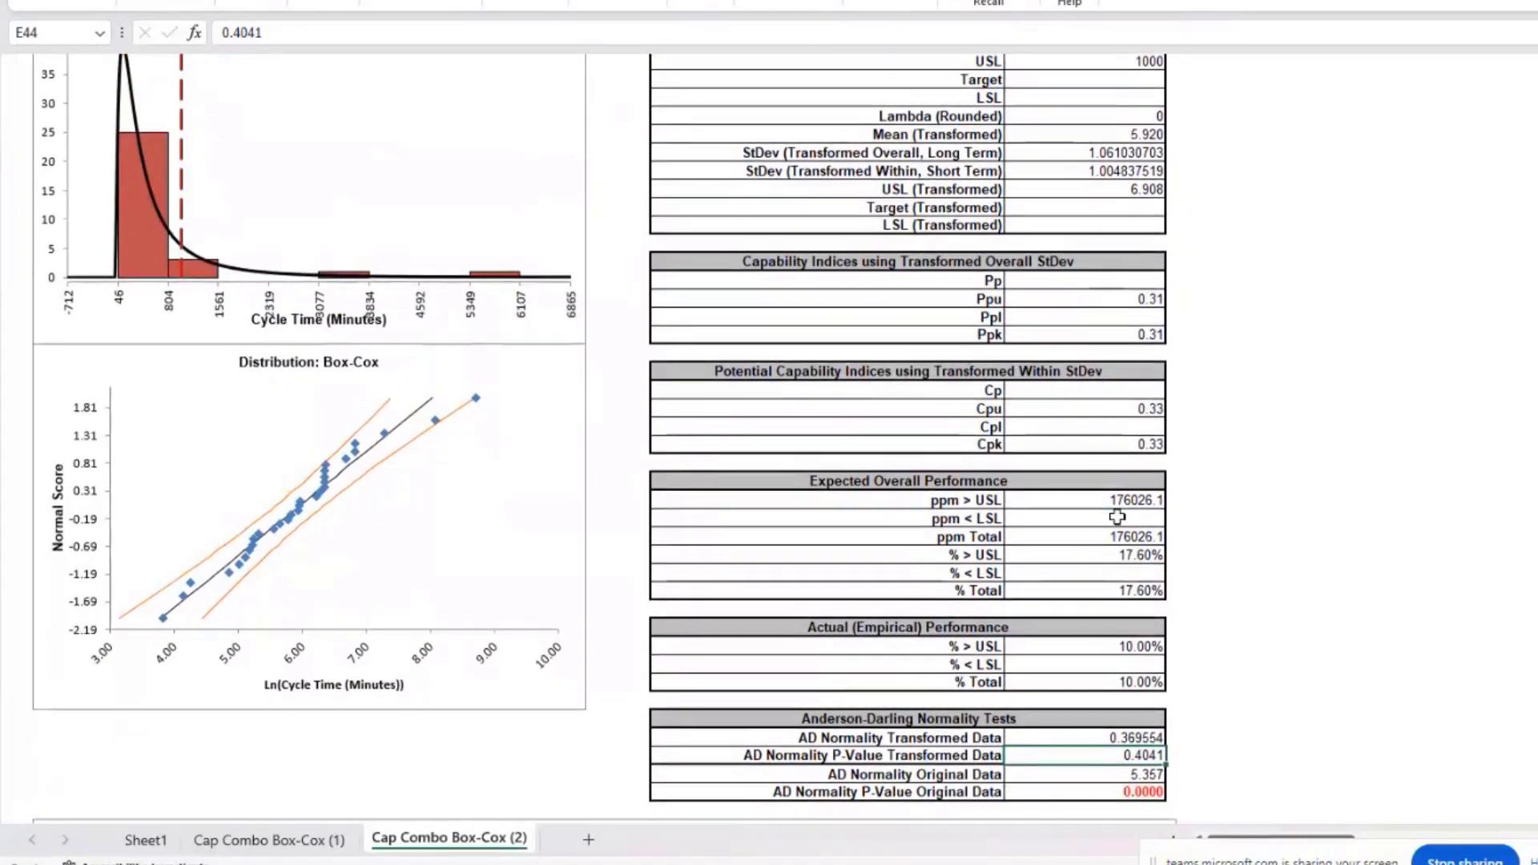
pyautogui.scroll(1, 1118, 517)
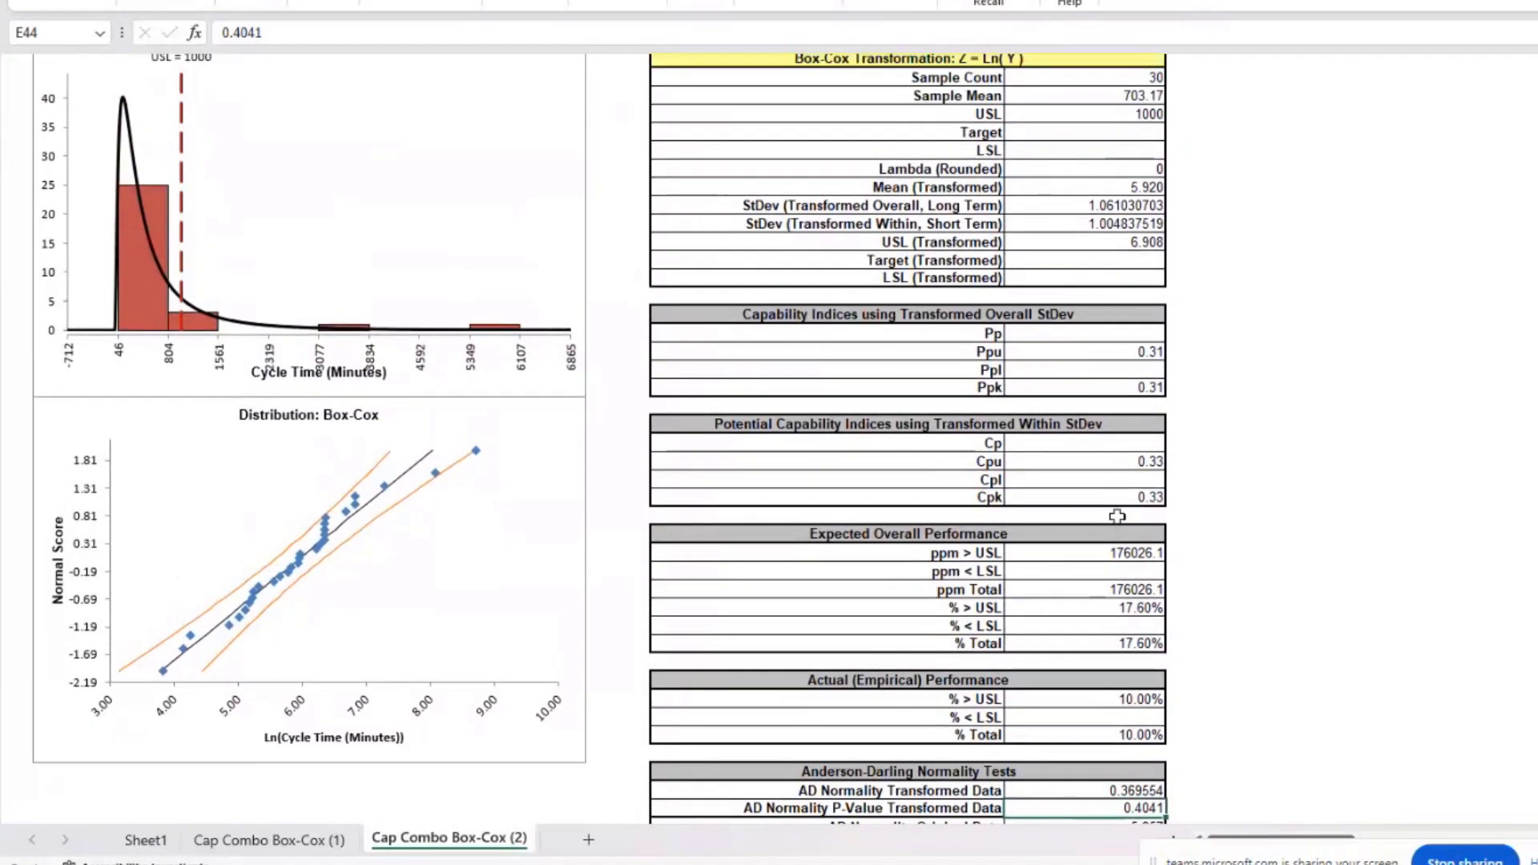
pyautogui.scroll(-6, 1118, 517)
pyautogui.scroll(-5, 1118, 517)
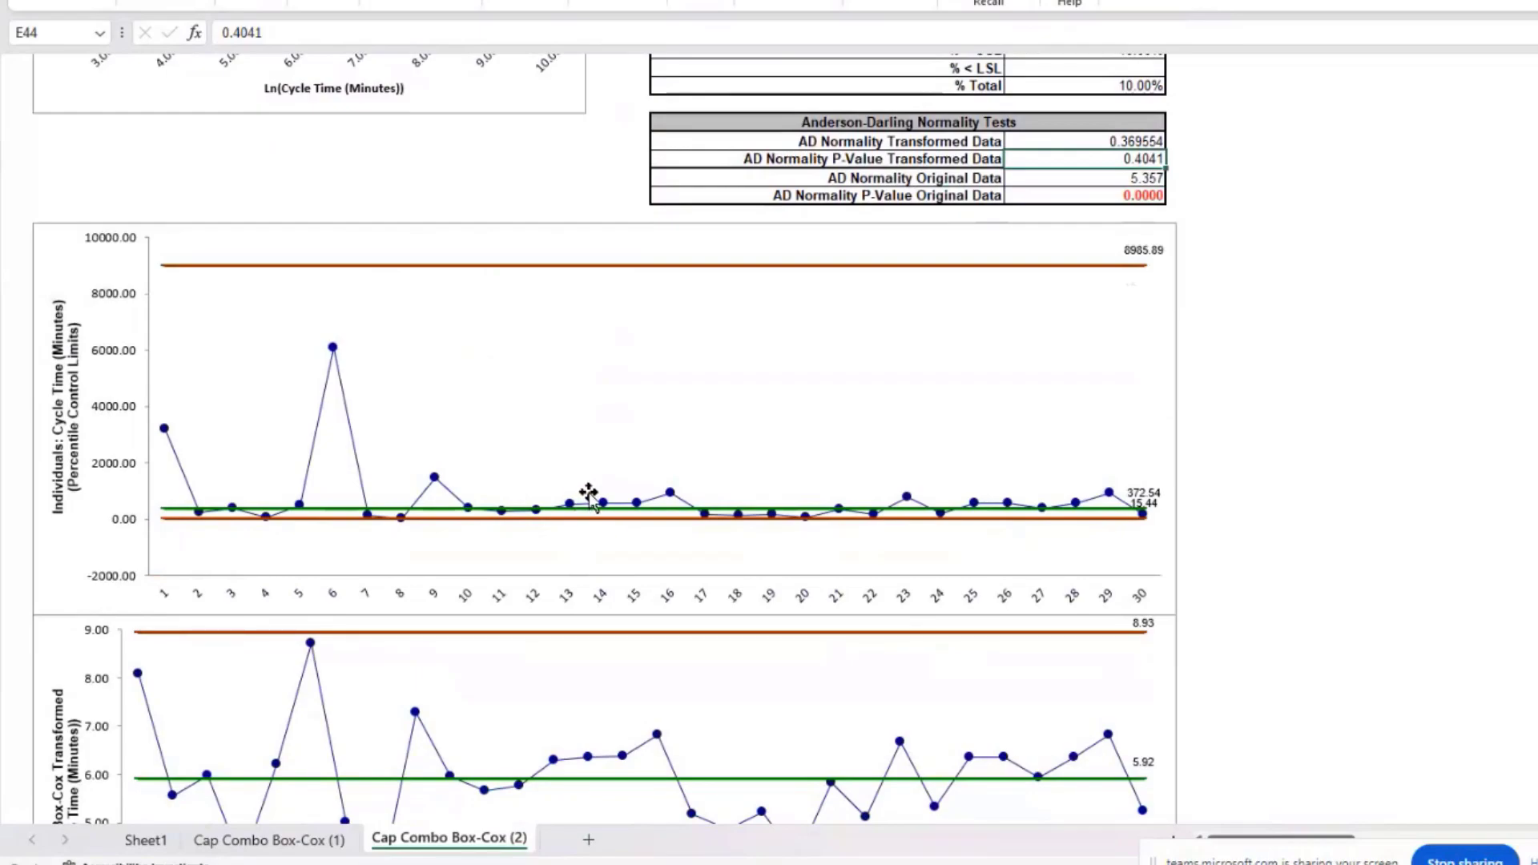
# Step: Scroll through the Box-Cox individuals and moving range charts
pyautogui.scroll(-1, 665, 418)
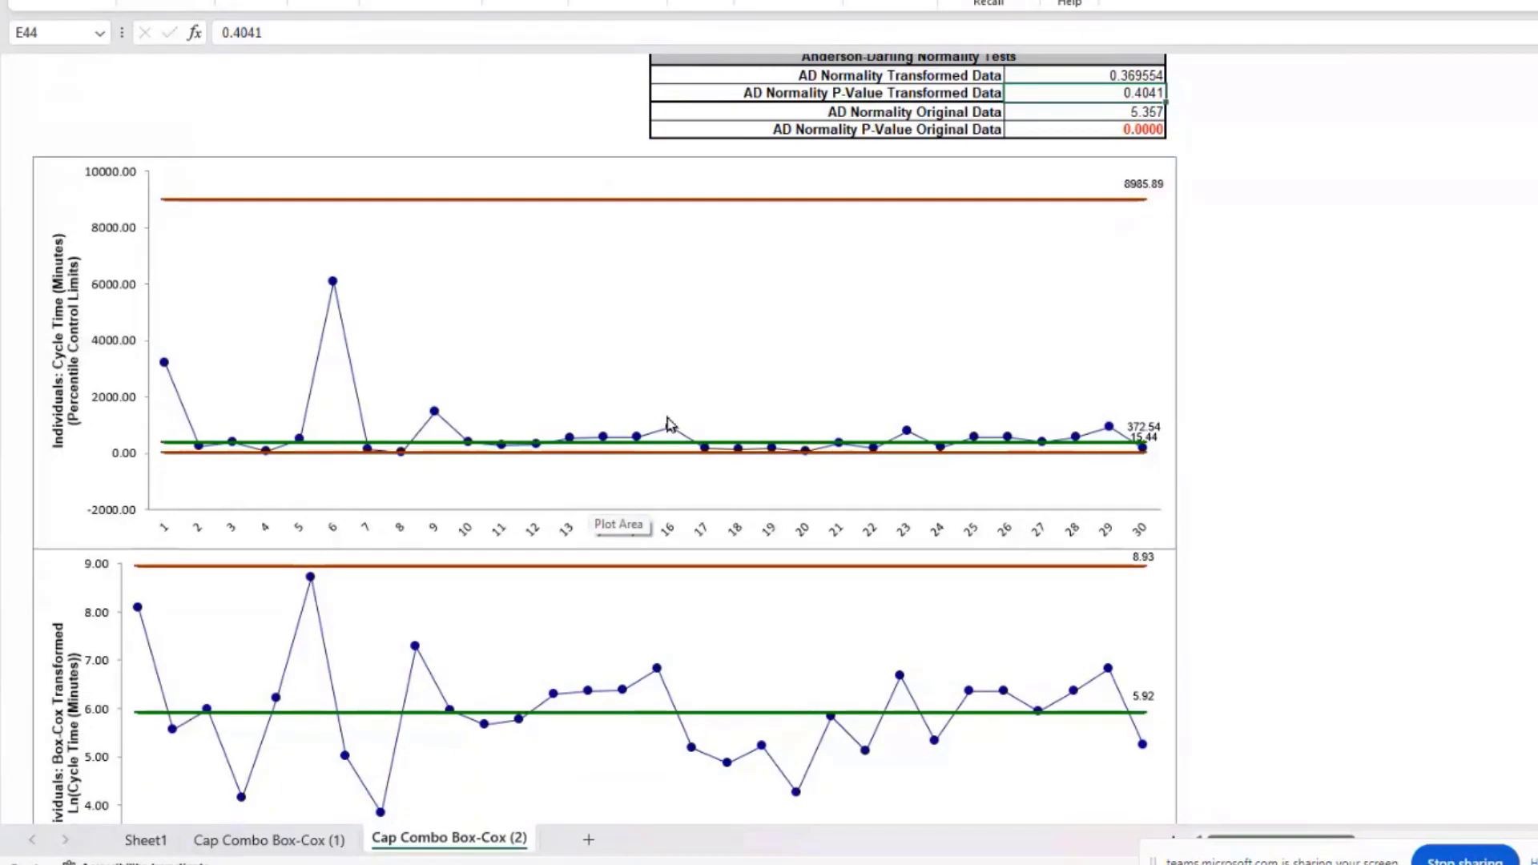
pyautogui.scroll(-4, 671, 425)
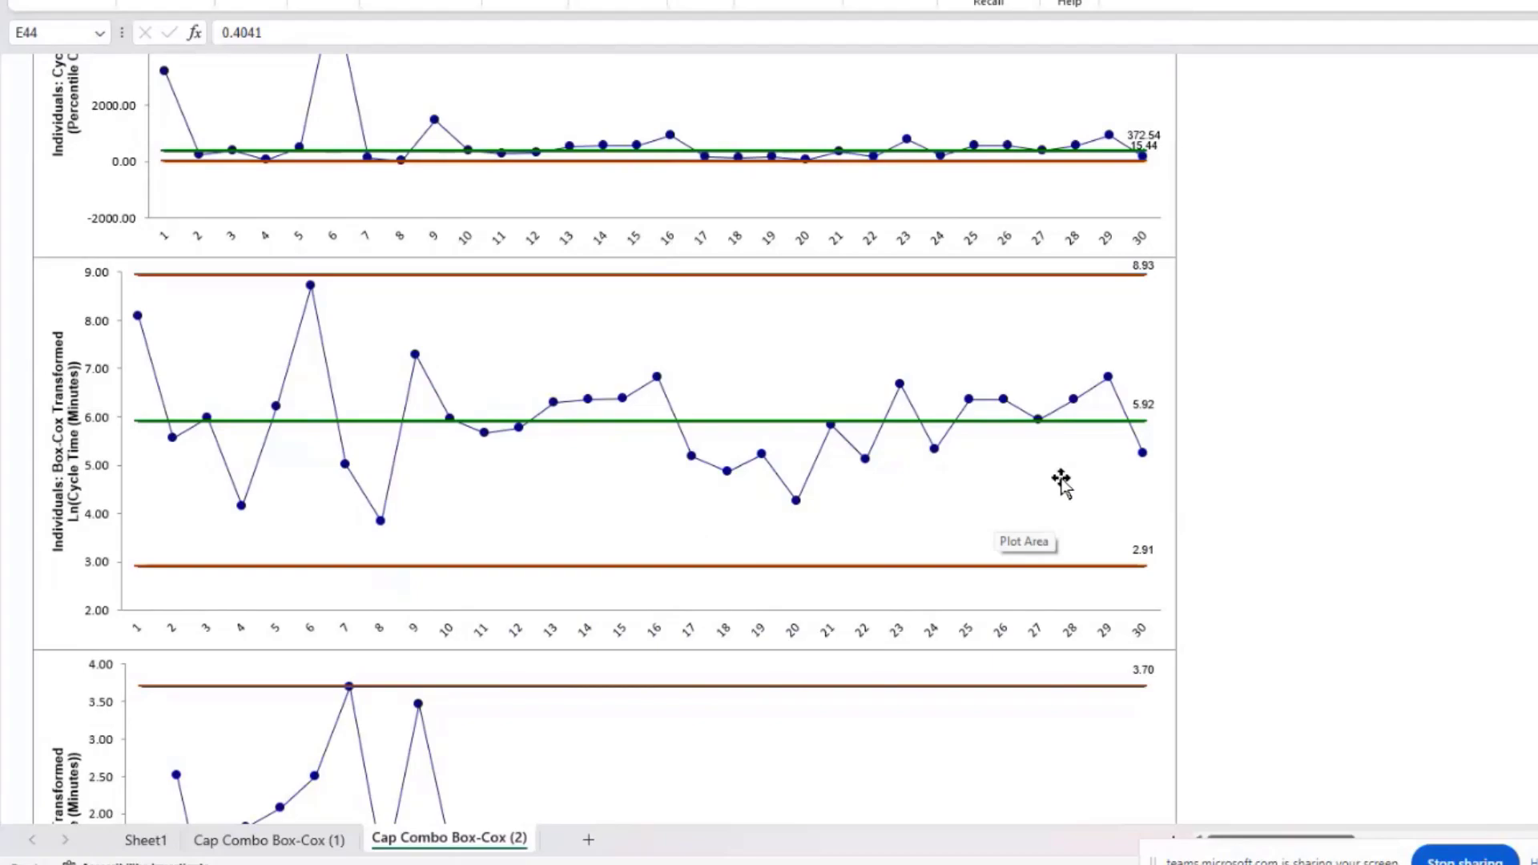
pyautogui.scroll(-3, 890, 561)
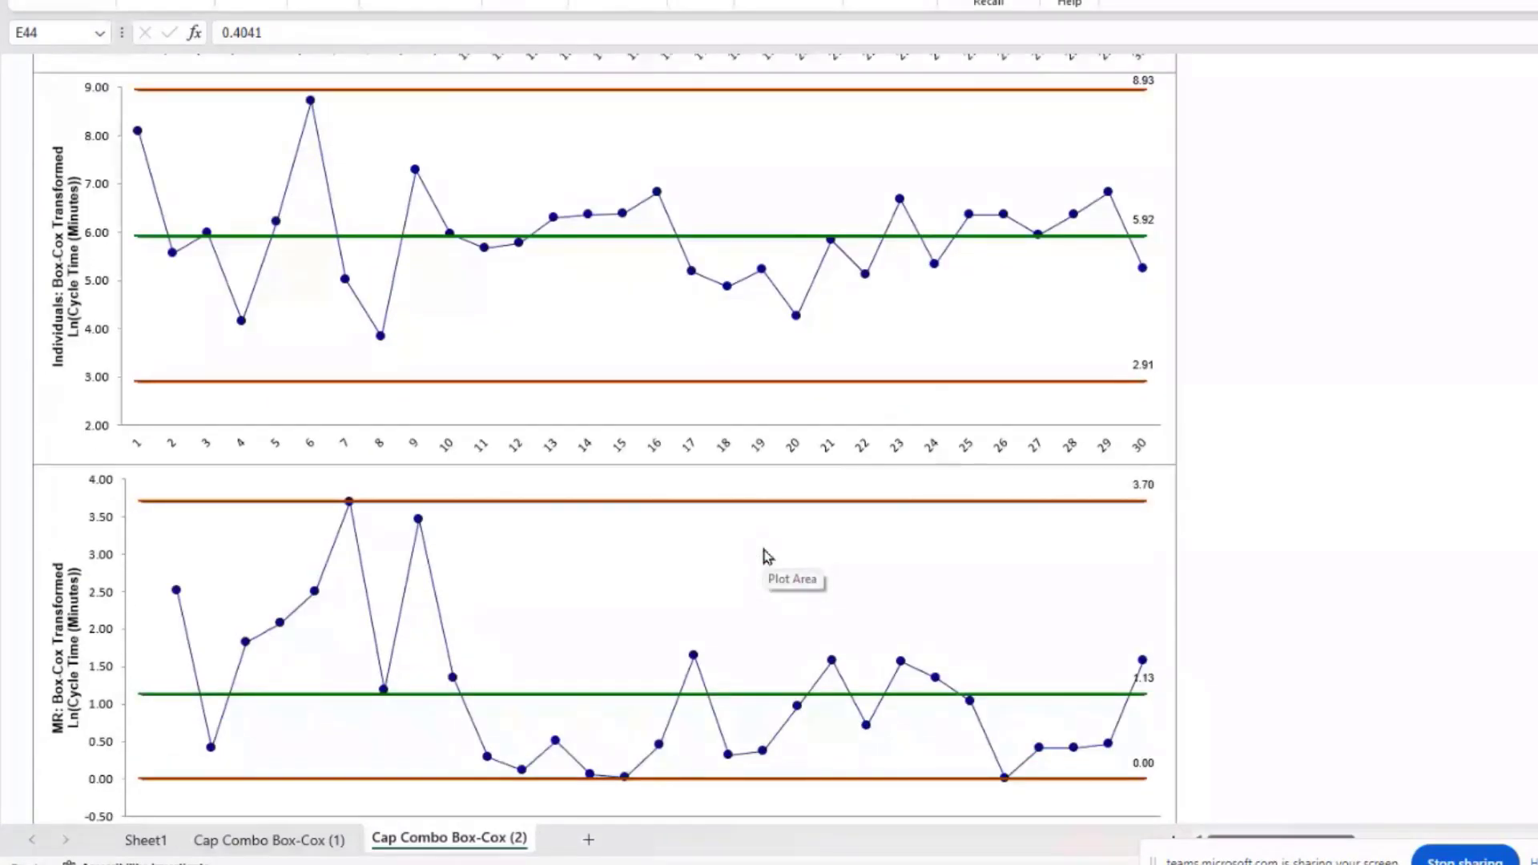
pyautogui.scroll(-1, 765, 556)
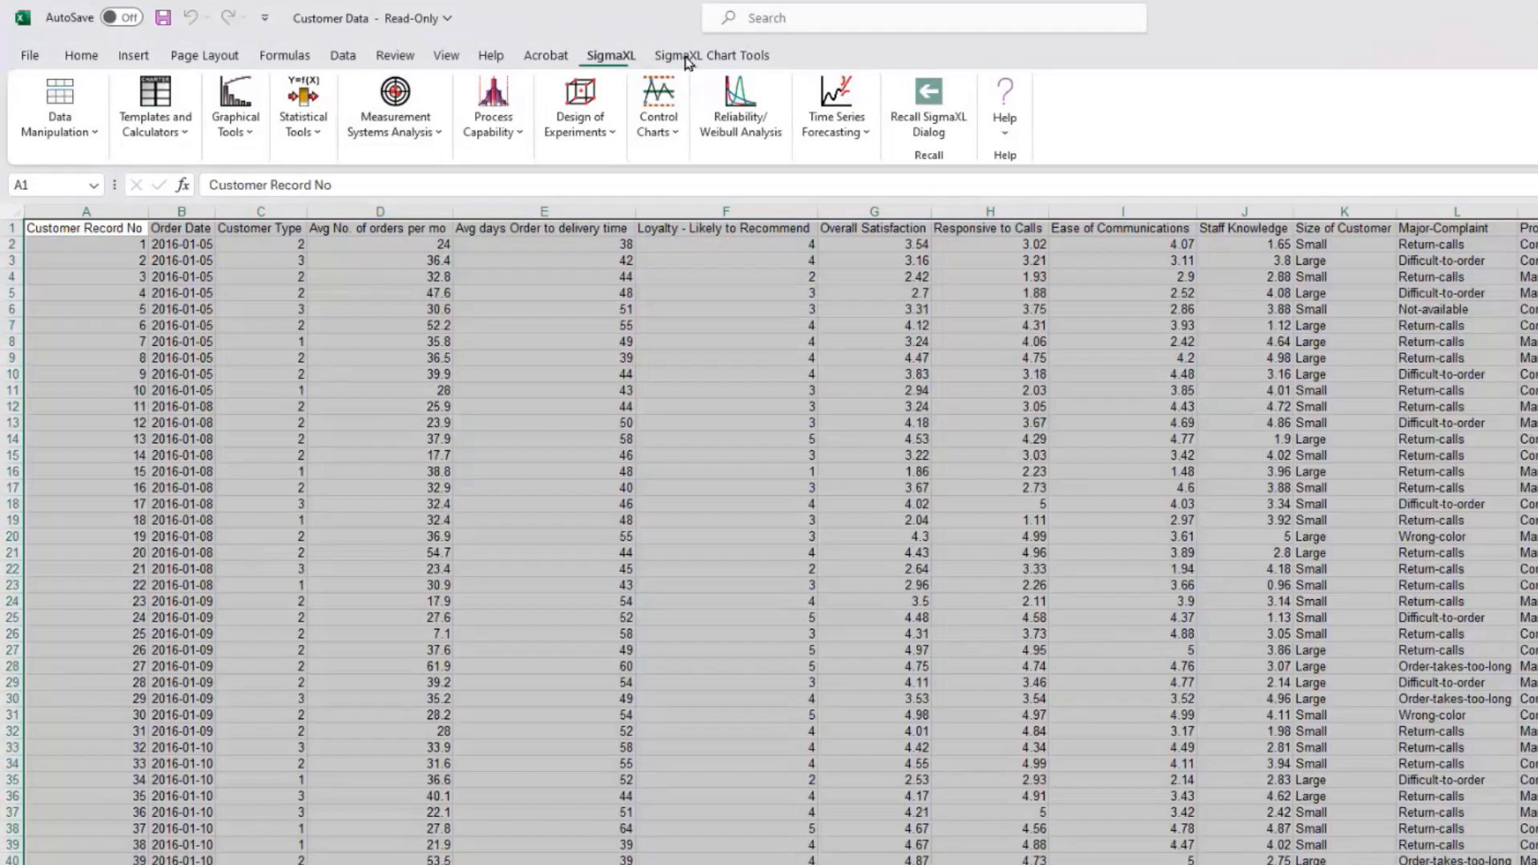
# Step: In the Control Chart Selection Guide, browse Rare Events and Time Weighted, then choose Shewhart Individuals
pyautogui.click(675, 126)
pyautogui.click(702, 175)
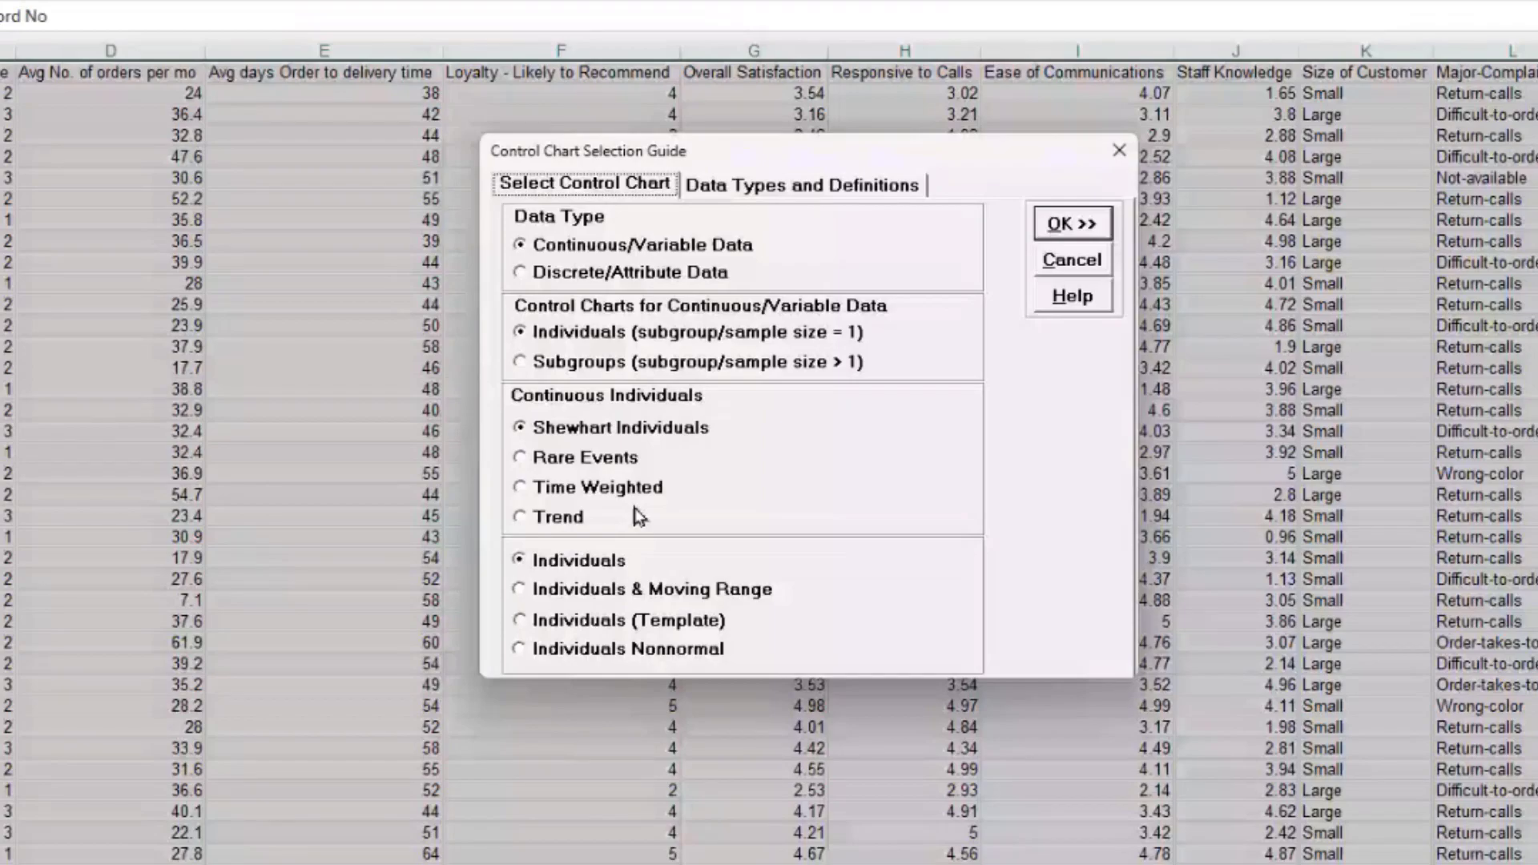
pyautogui.click(583, 462)
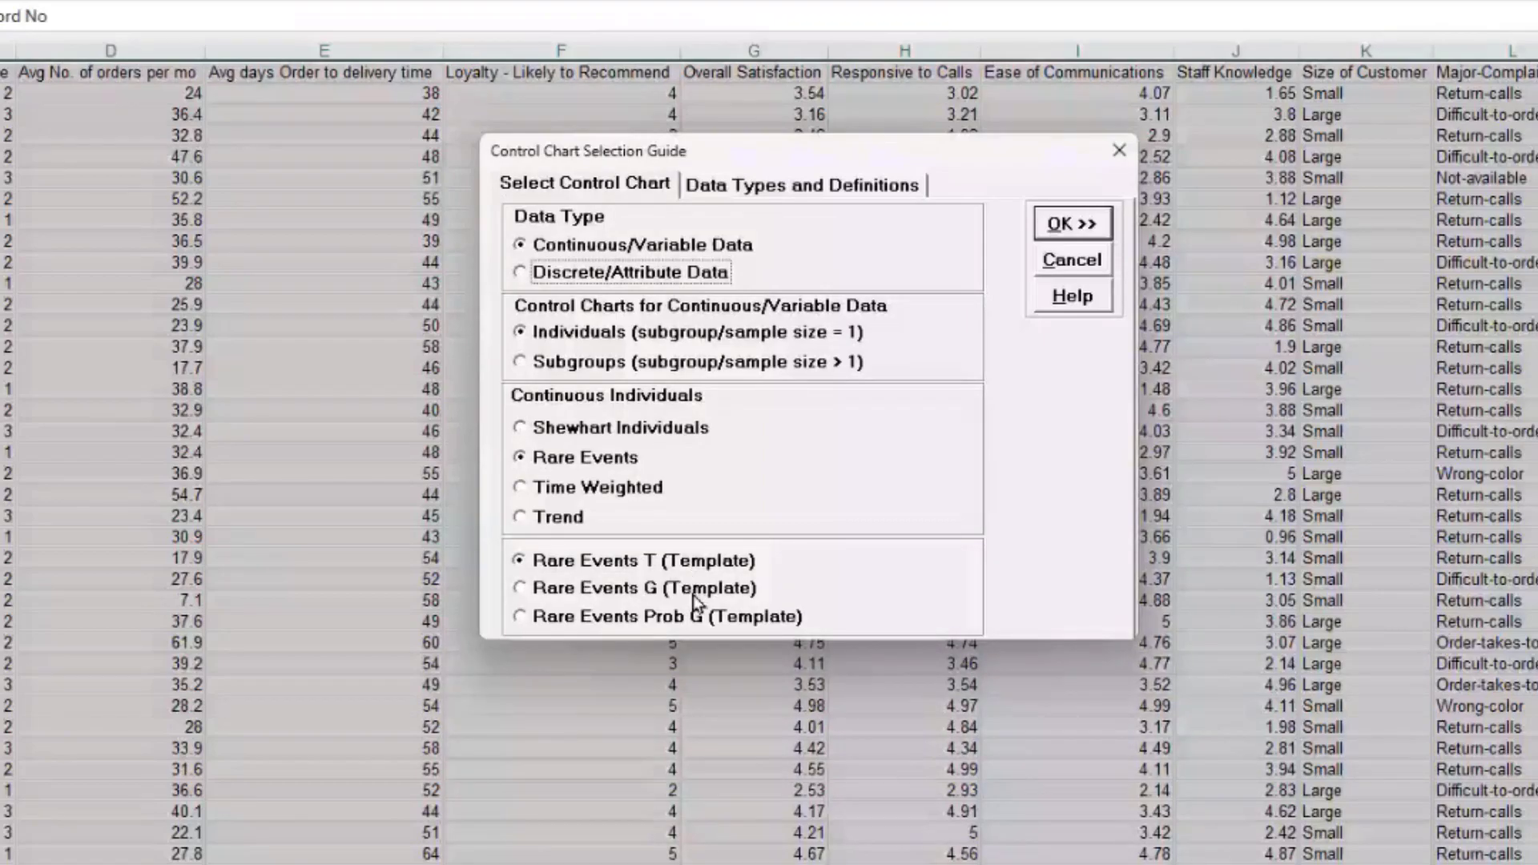
pyautogui.click(598, 489)
pyautogui.click(572, 522)
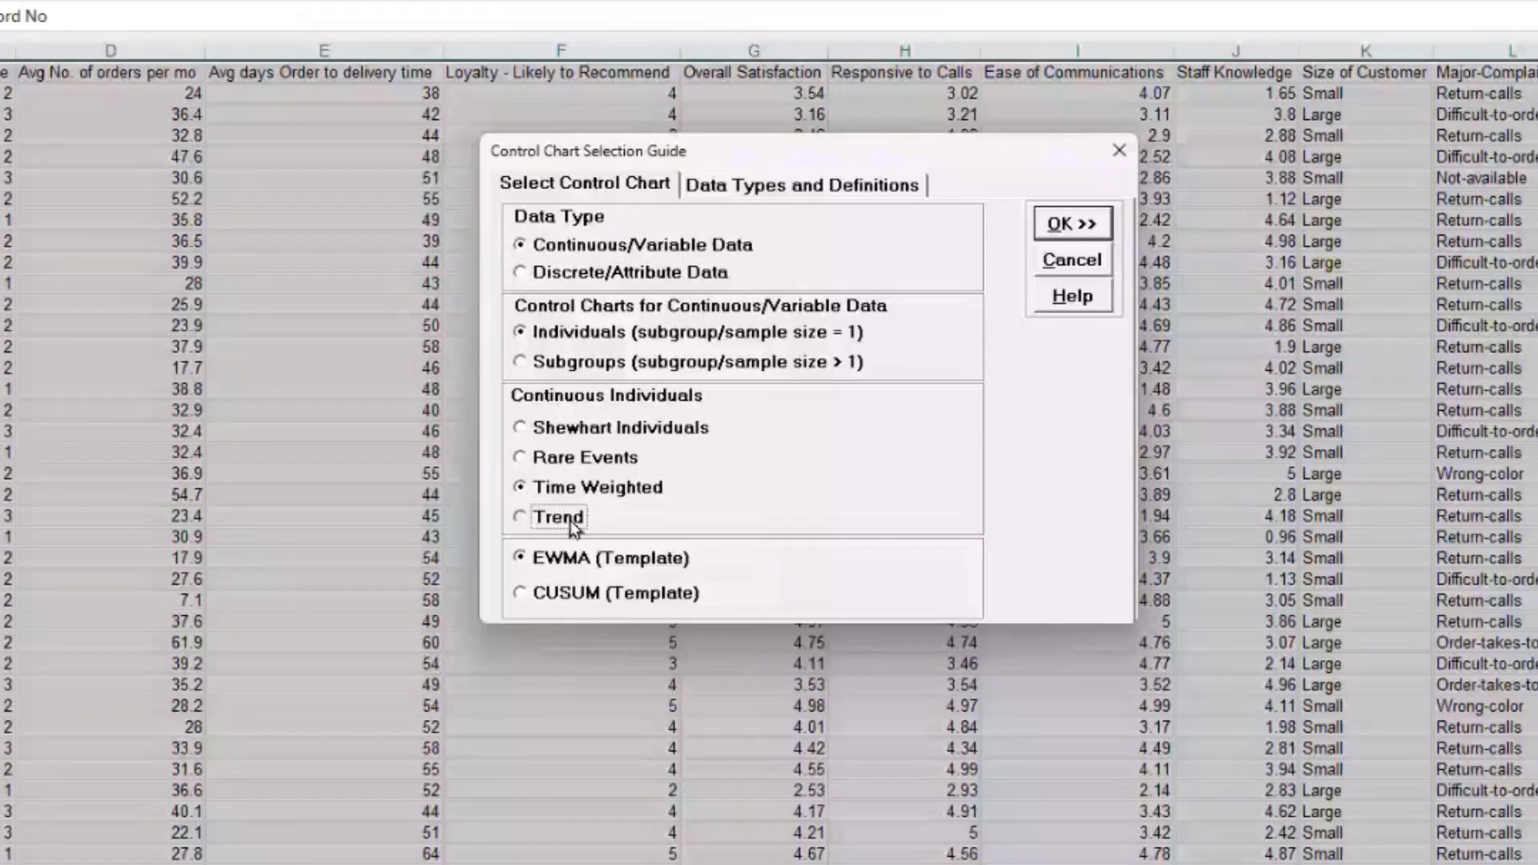
pyautogui.click(617, 428)
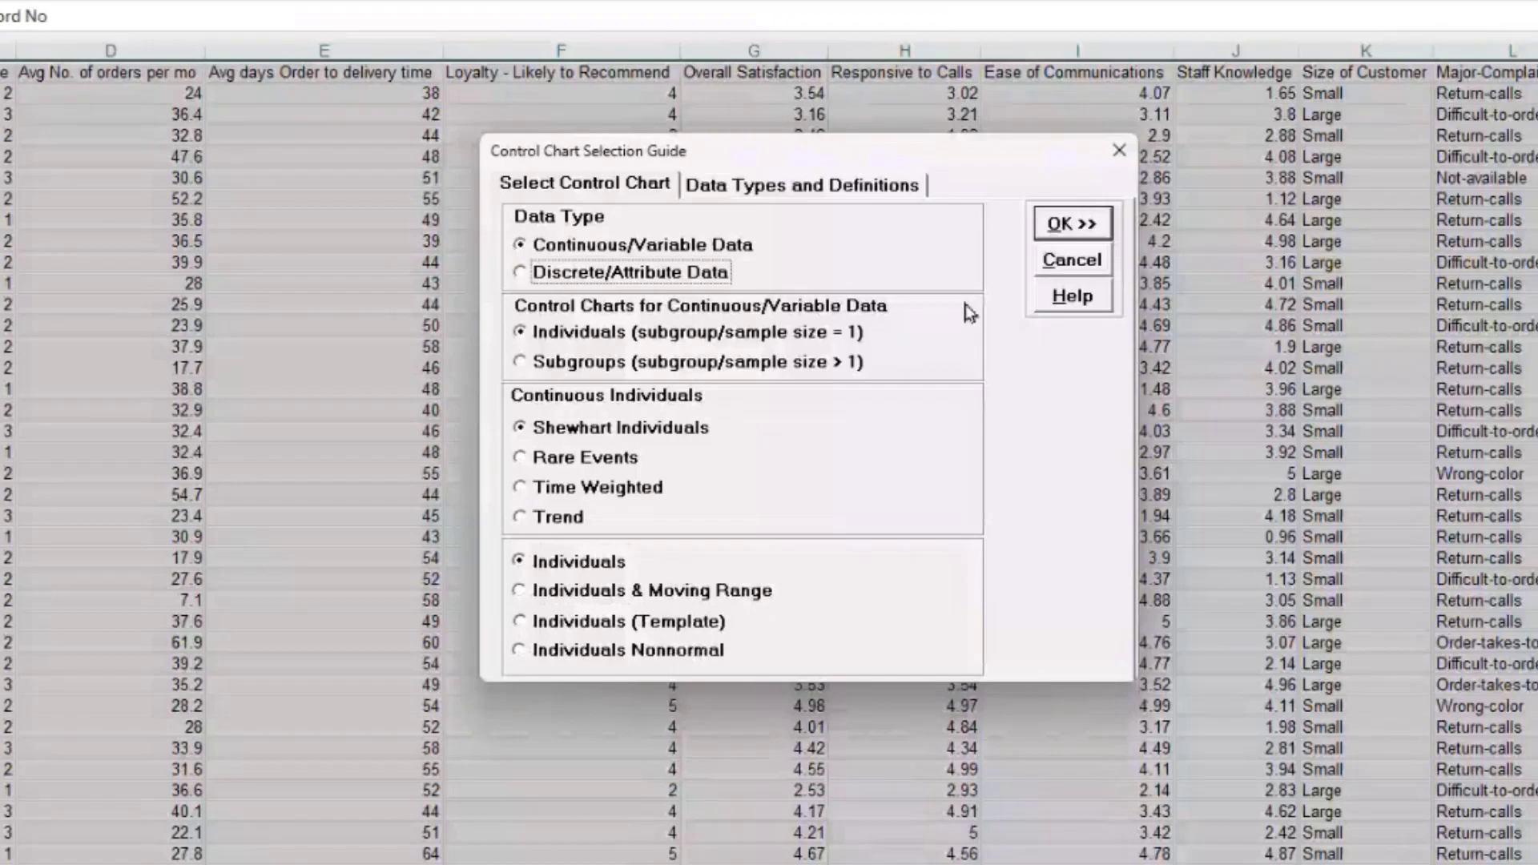
pyautogui.click(1062, 228)
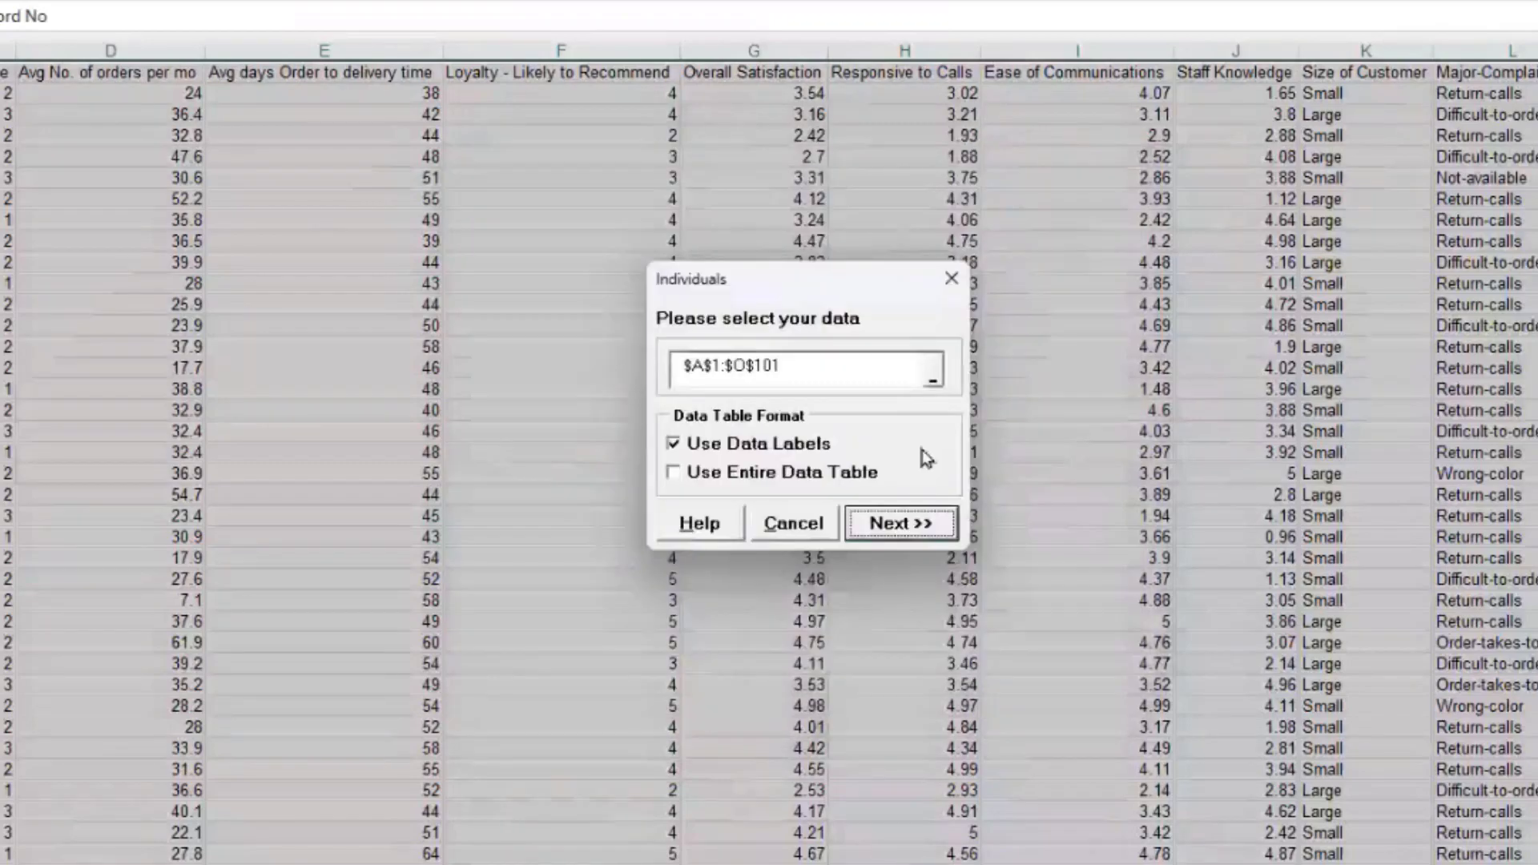
# Step: Create an individuals control chart of Overall Satisfaction, then bring up the sheet list
pyautogui.click(920, 522)
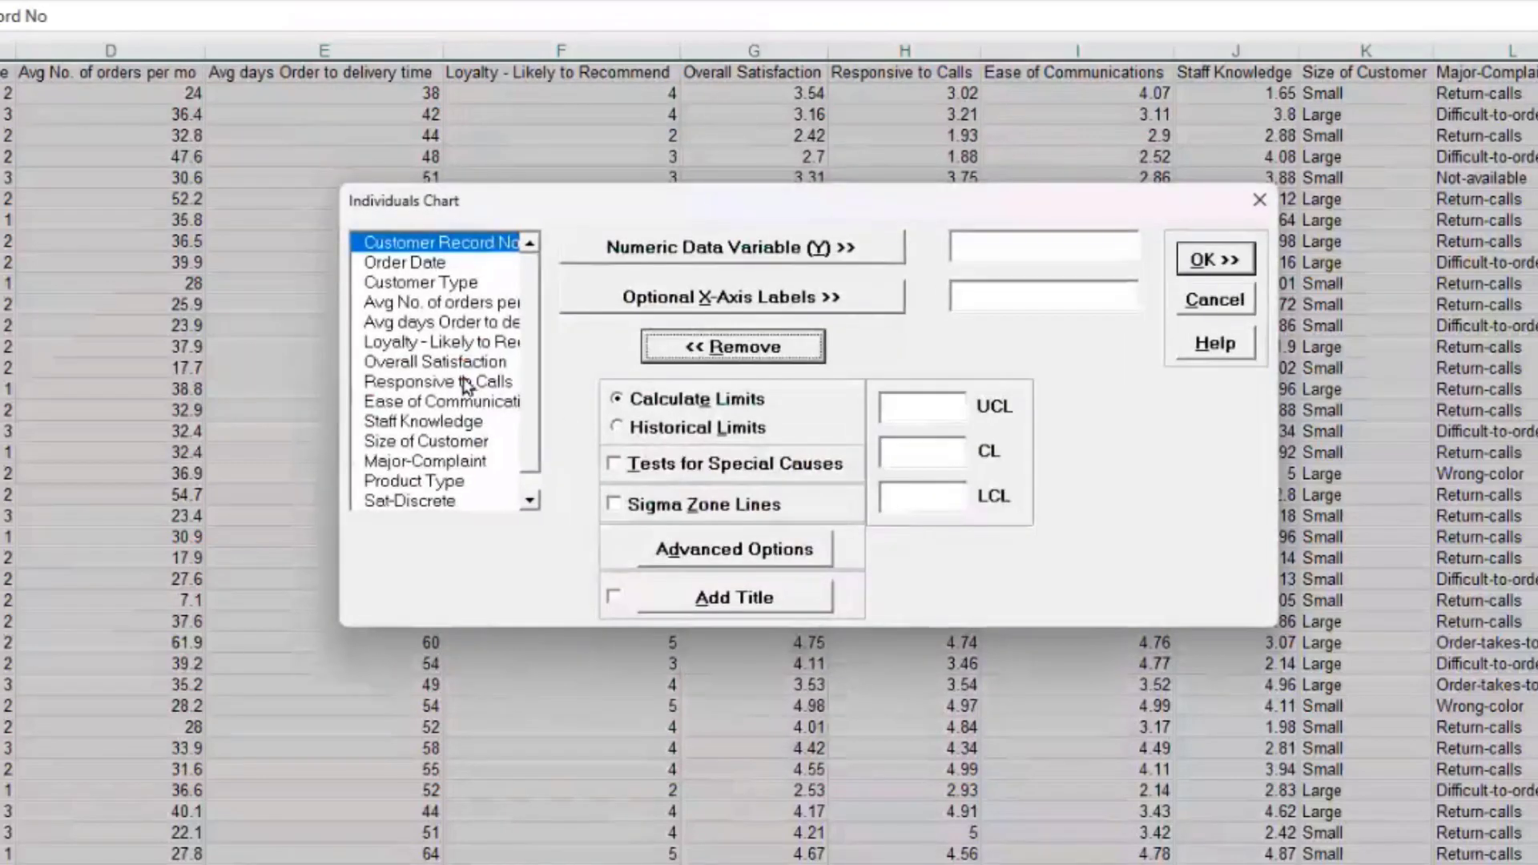
pyautogui.click(465, 363)
pyautogui.click(680, 255)
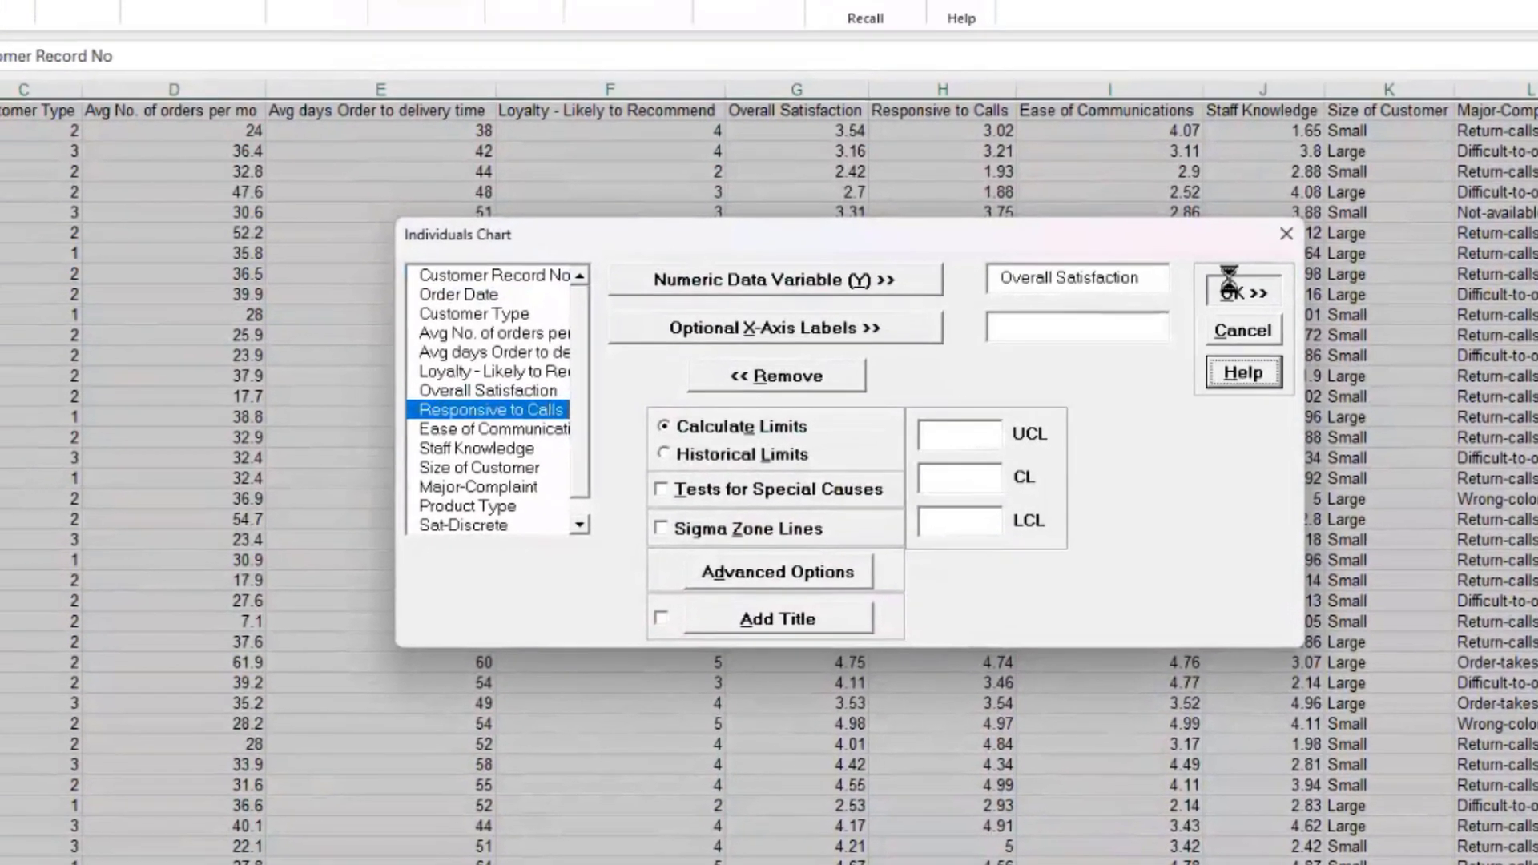
pyautogui.click(1210, 263)
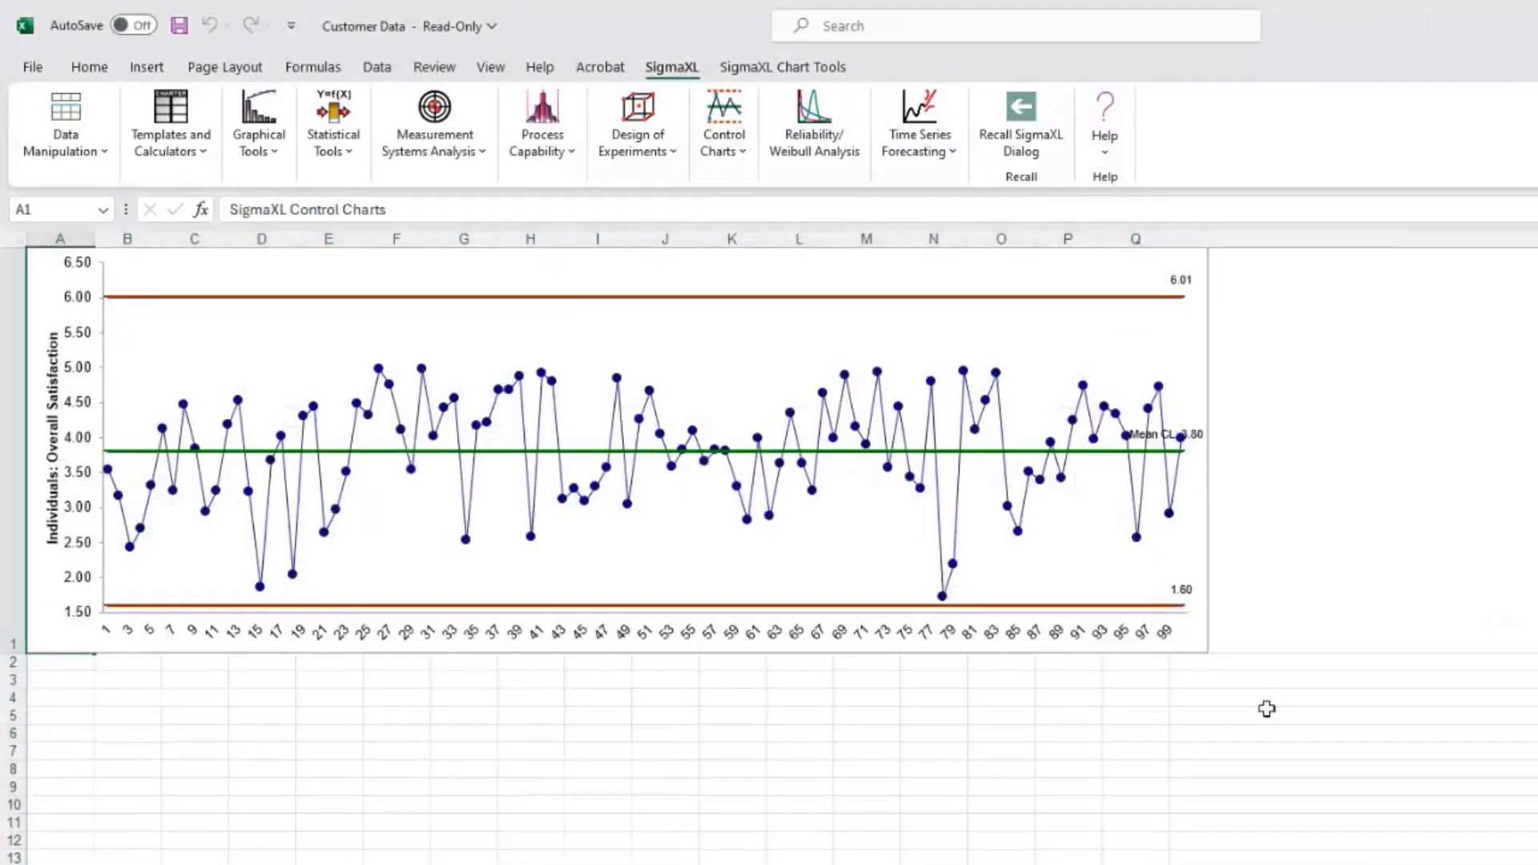
pyautogui.rightClick(25, 864)
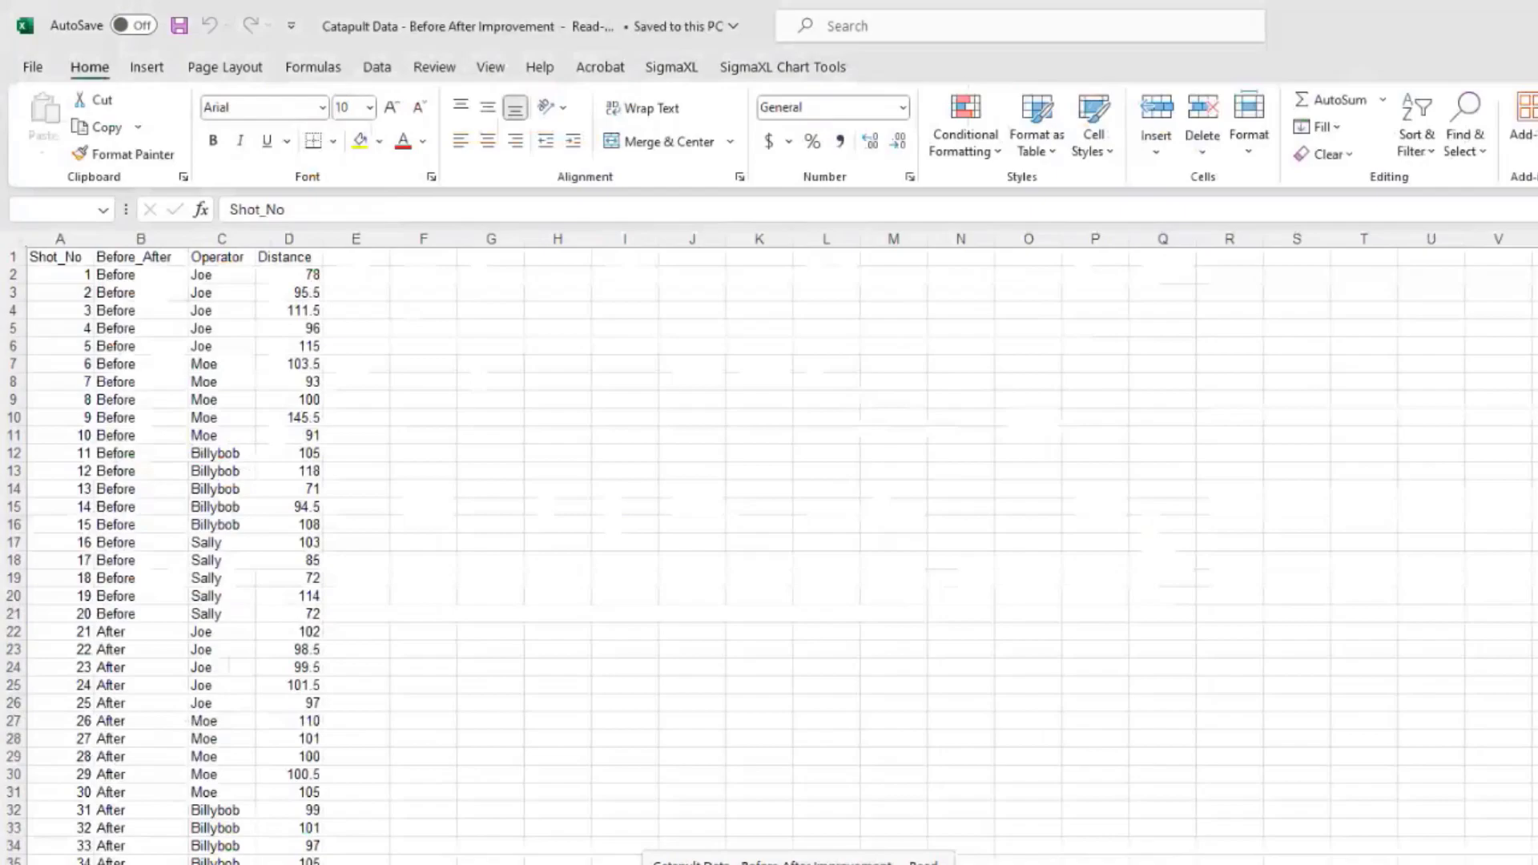
# Step: Select the whole catapult data table and start an Individuals chart on it
pyautogui.hotkey('ctrl', 'a')
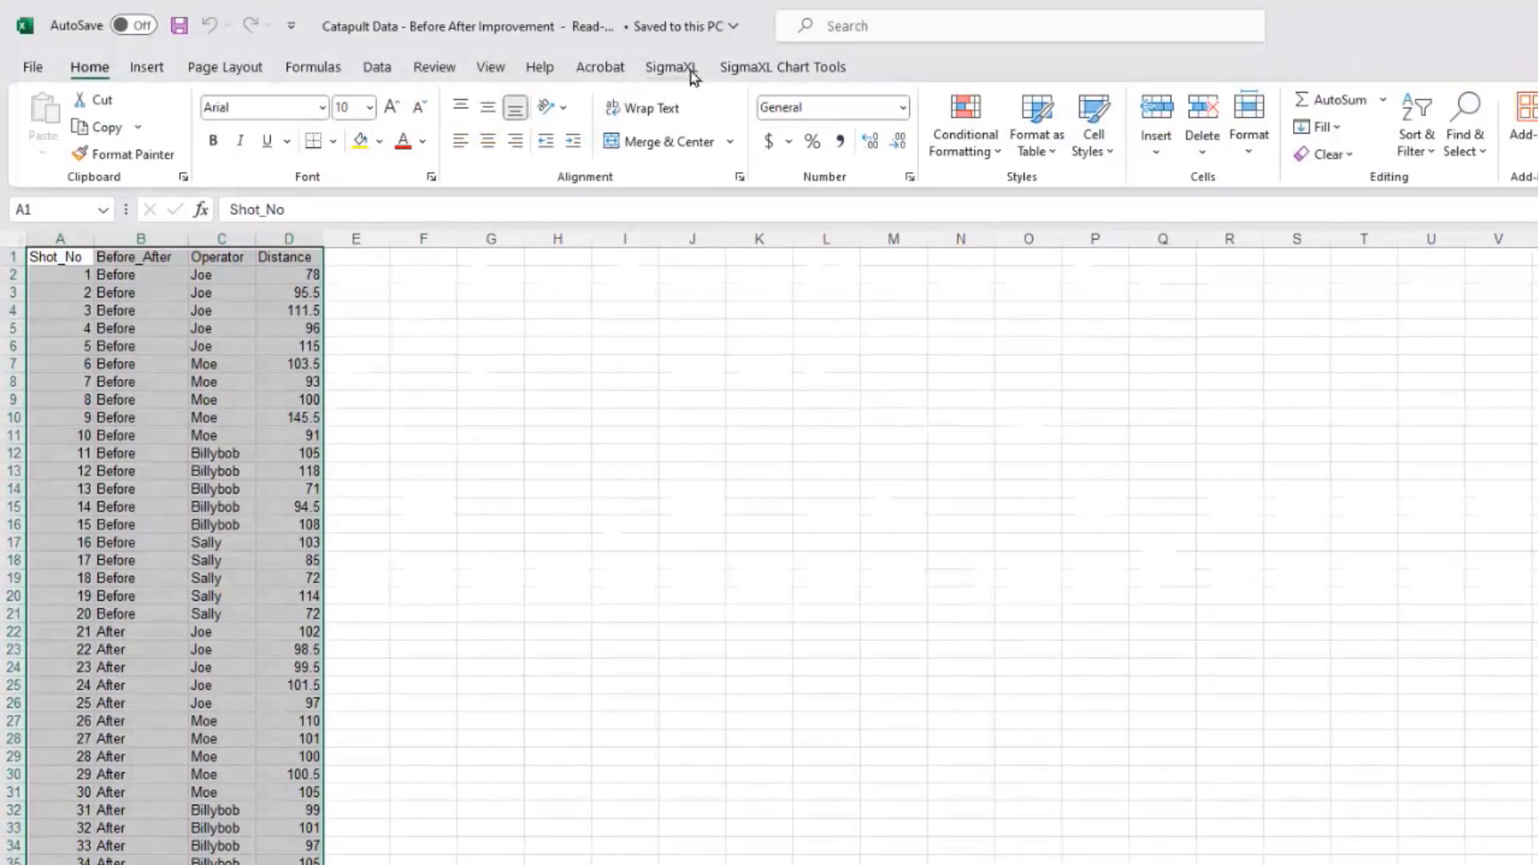
pyautogui.click(695, 67)
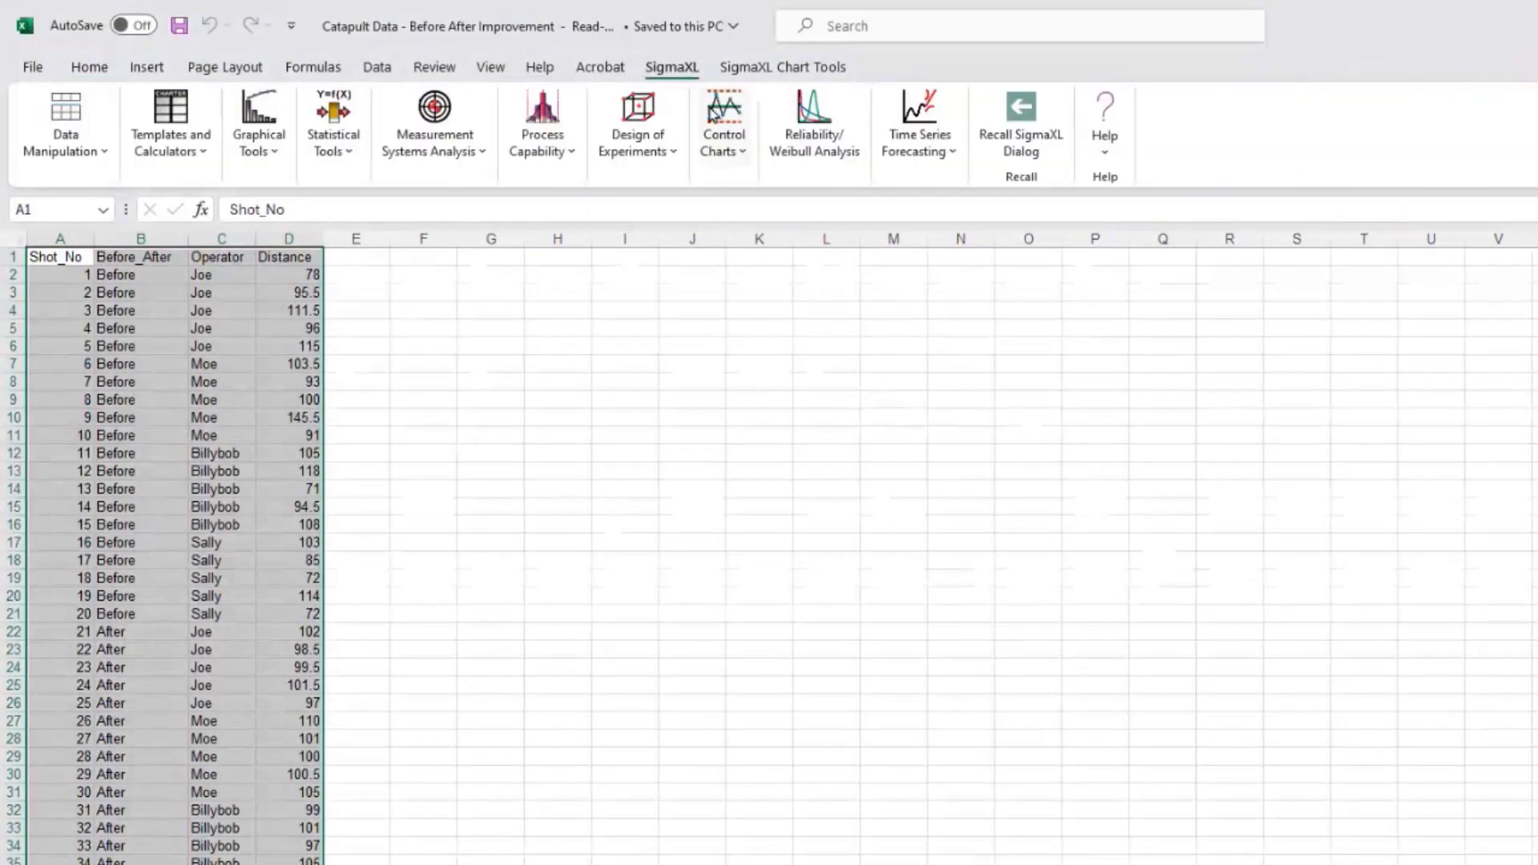
pyautogui.click(737, 144)
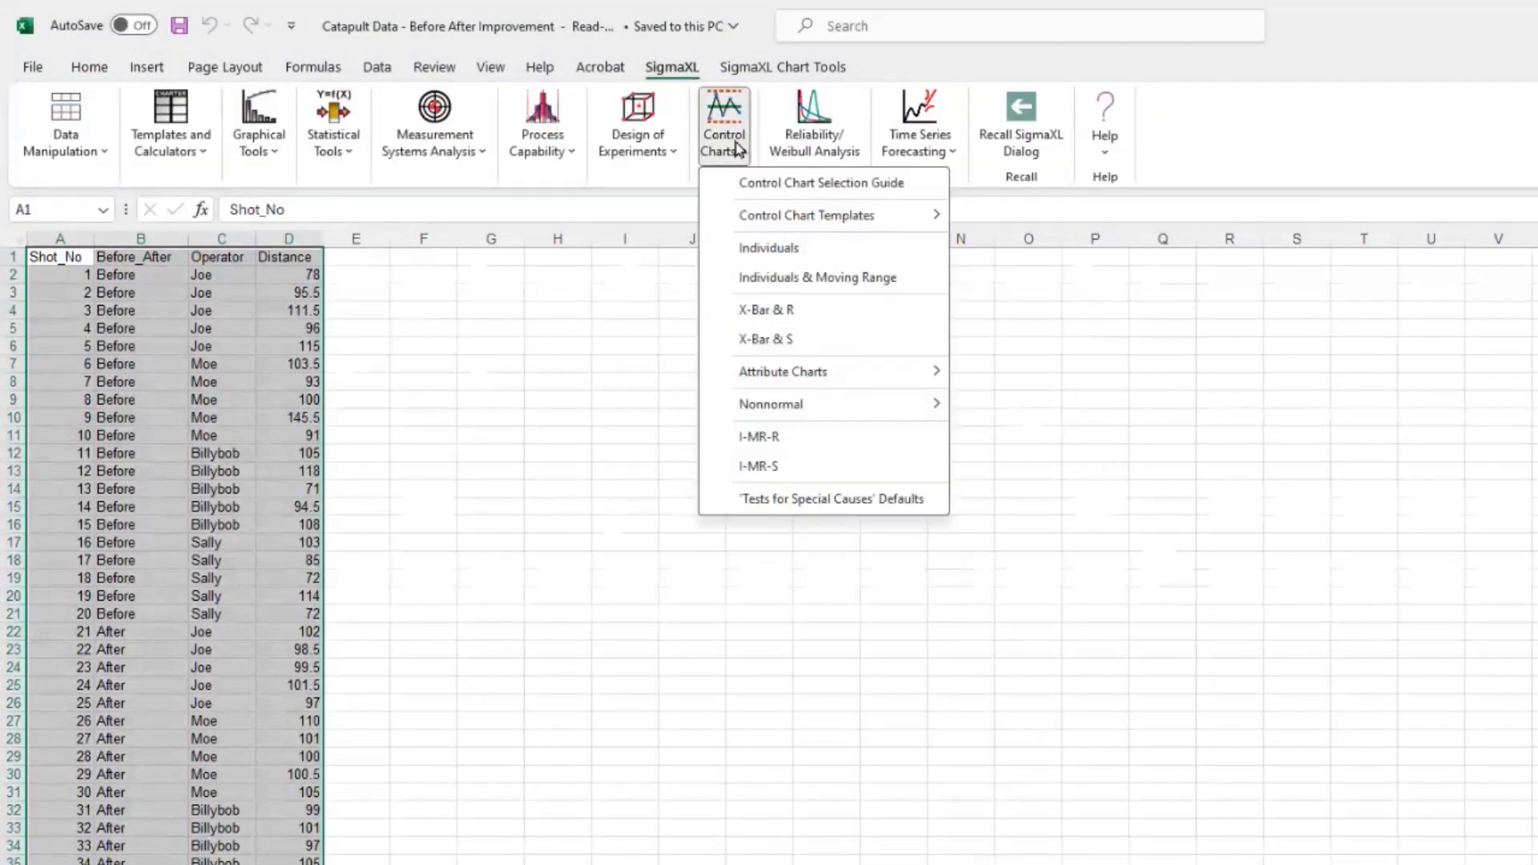
pyautogui.click(770, 248)
pyautogui.click(1082, 631)
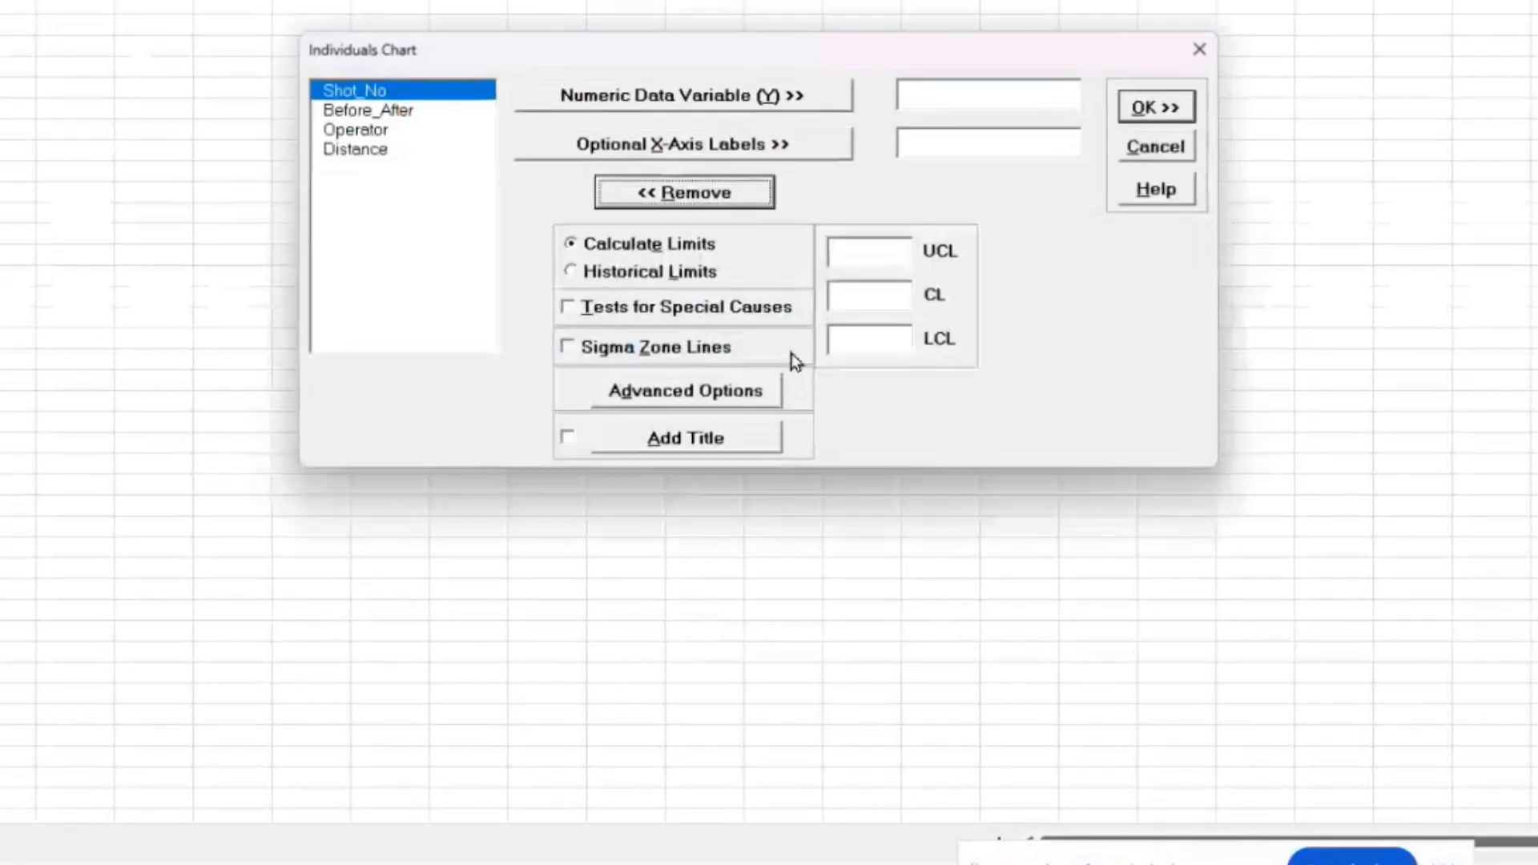
# Step: Chart Distance labelled by Operator, with control limits split by Before_After historical groups
pyautogui.click(370, 151)
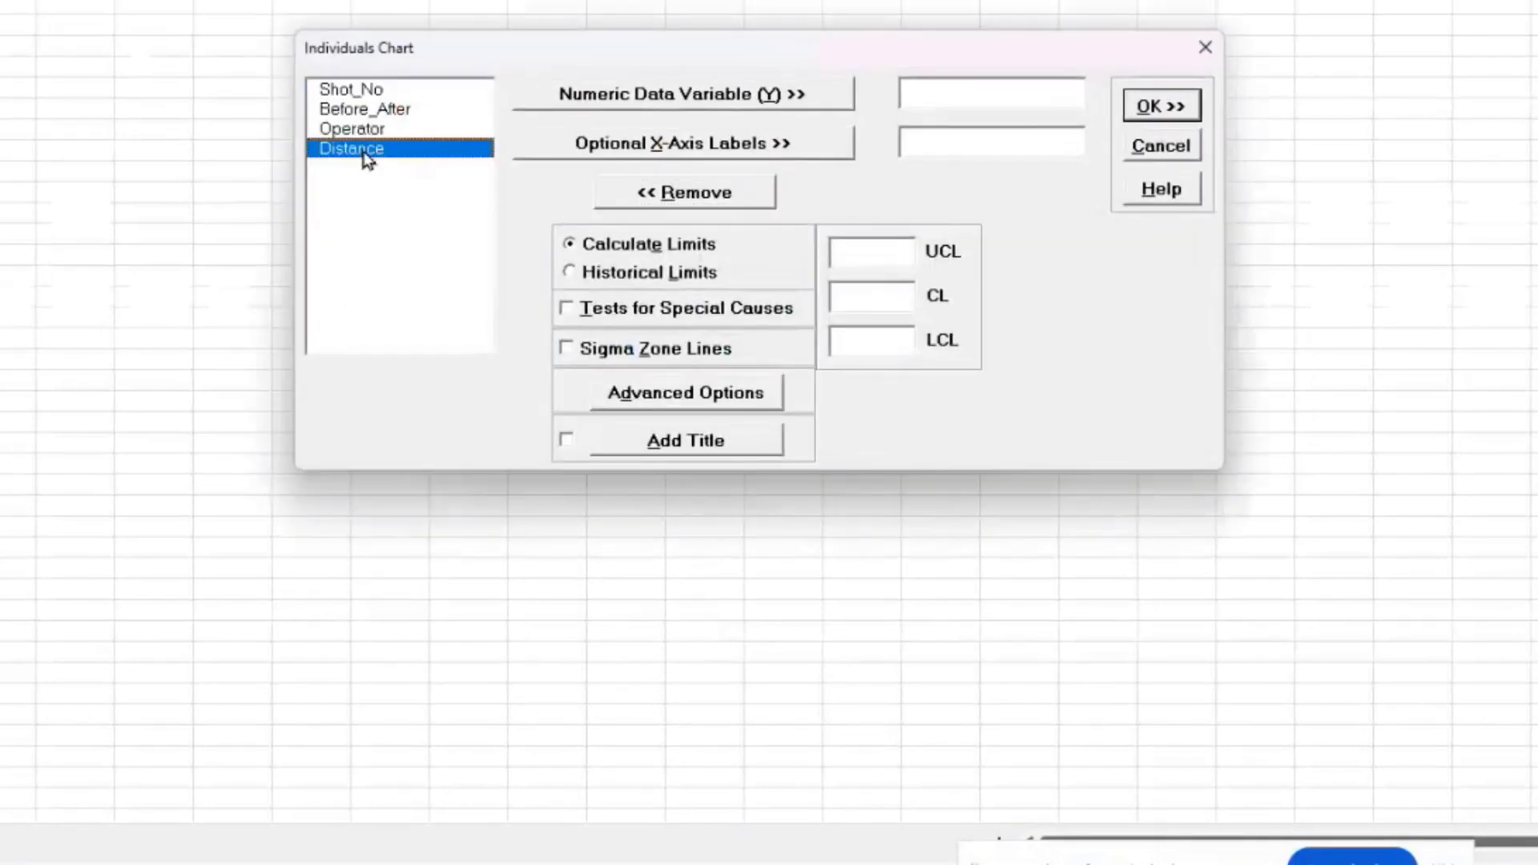
pyautogui.click(680, 97)
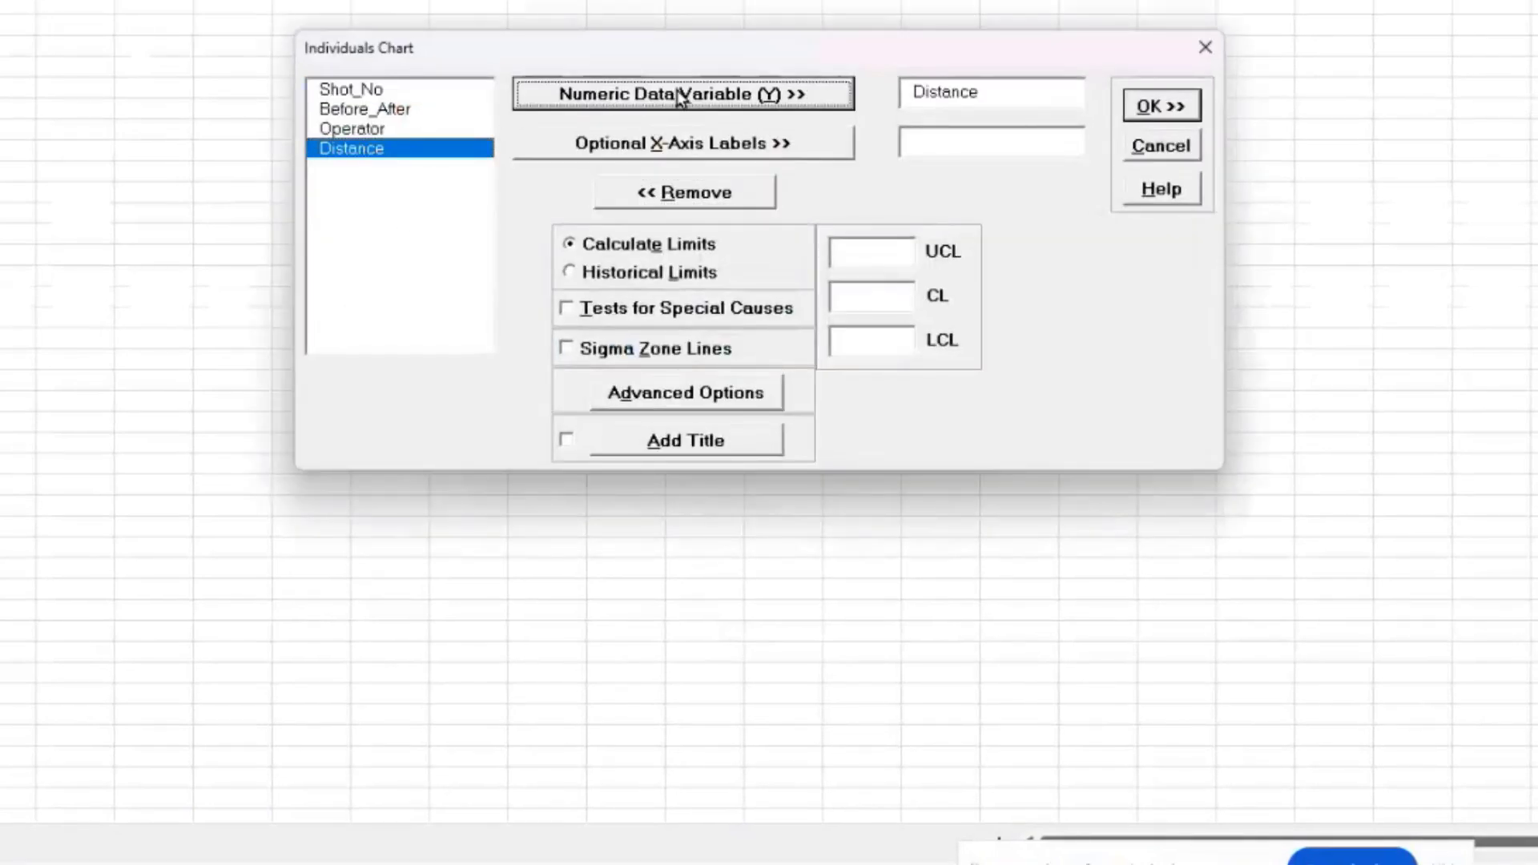
pyautogui.click(397, 133)
pyautogui.click(652, 144)
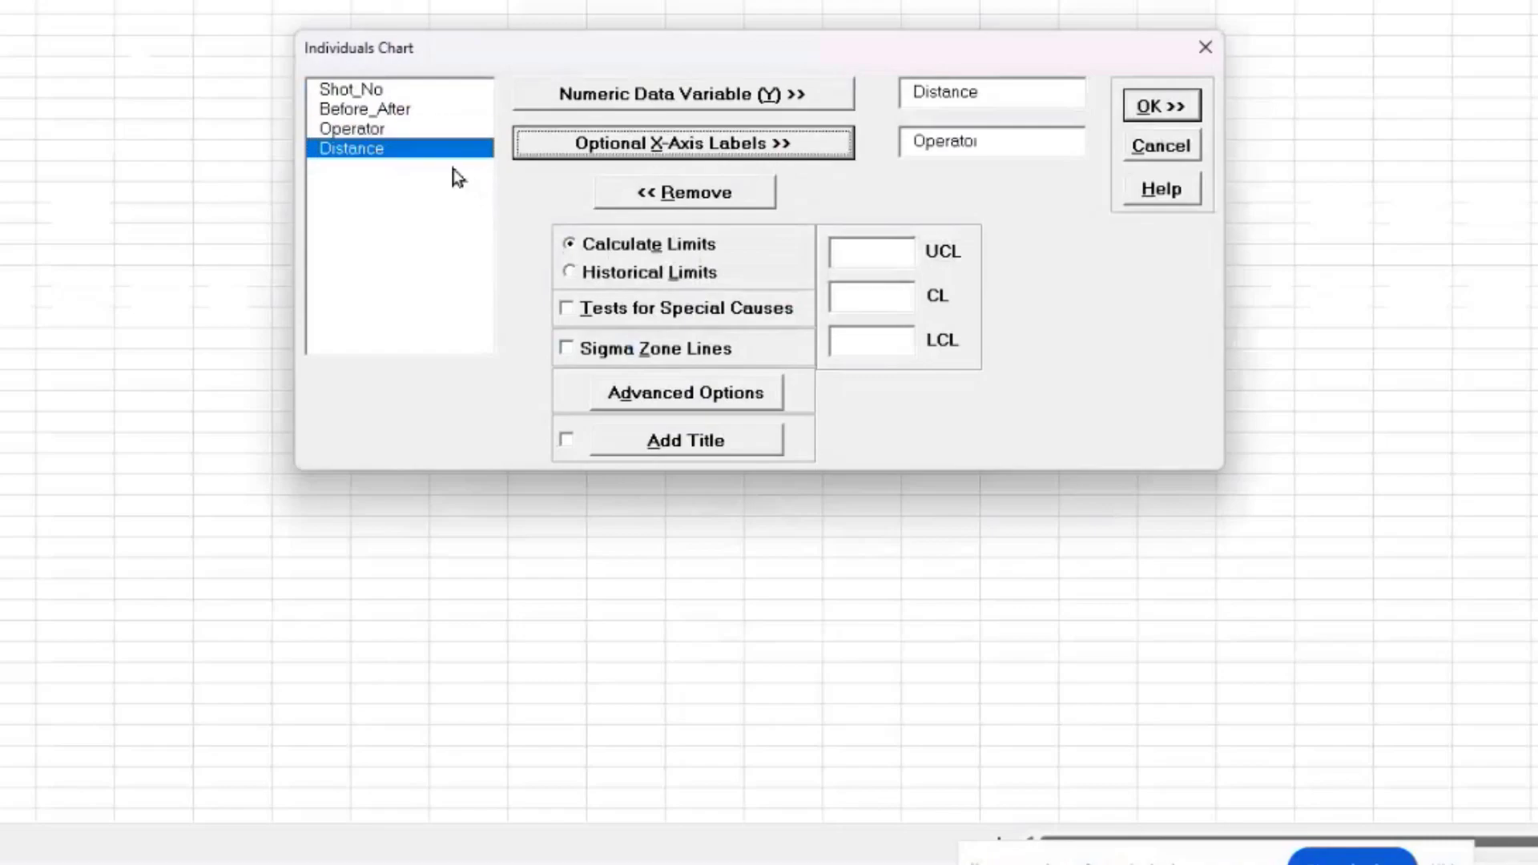
pyautogui.click(679, 402)
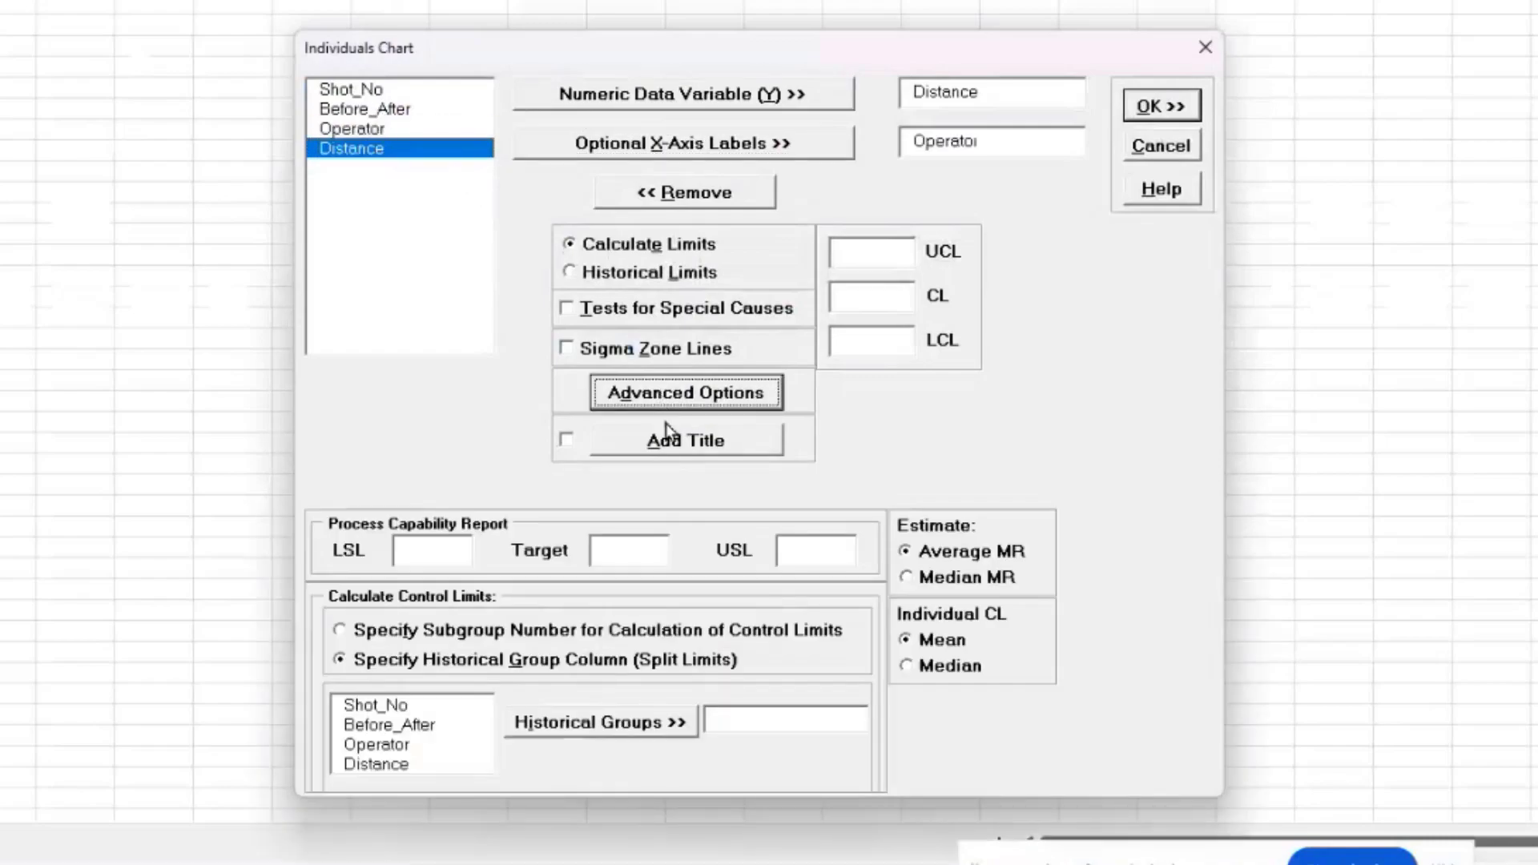
pyautogui.click(362, 728)
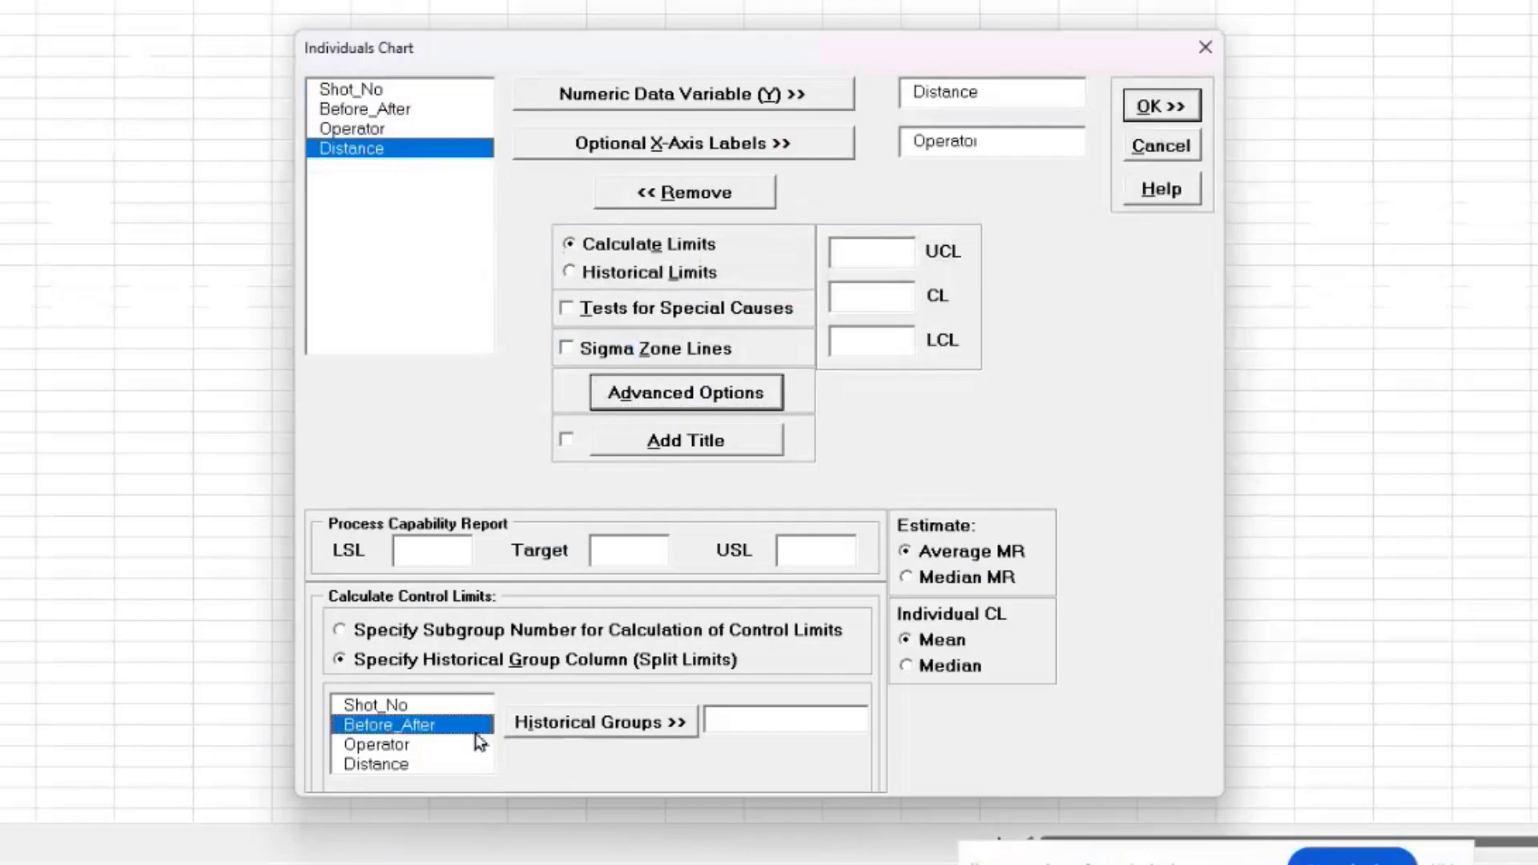
pyautogui.click(561, 729)
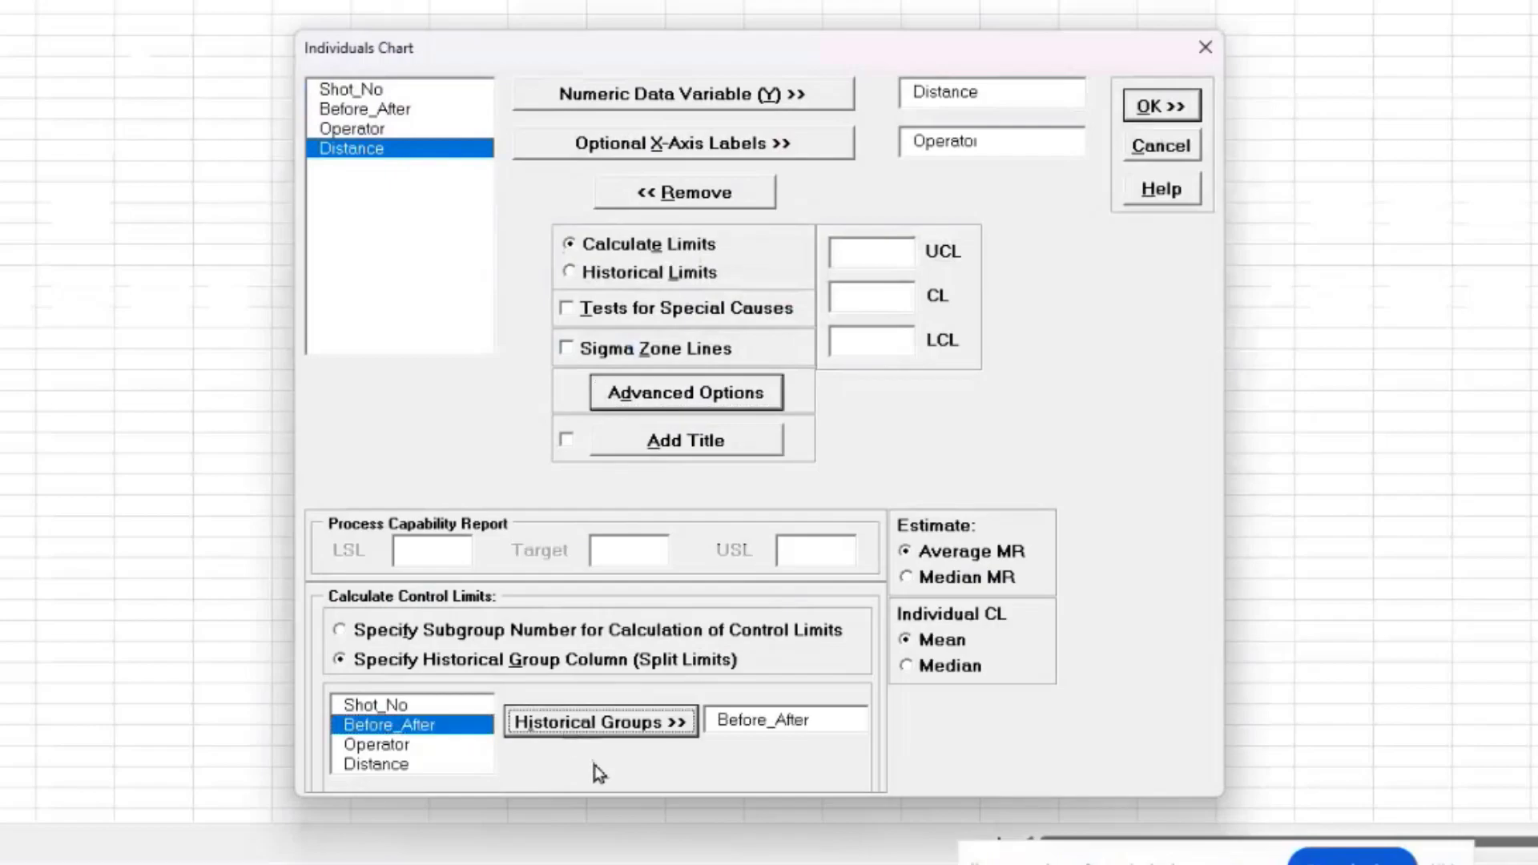
pyautogui.click(1185, 105)
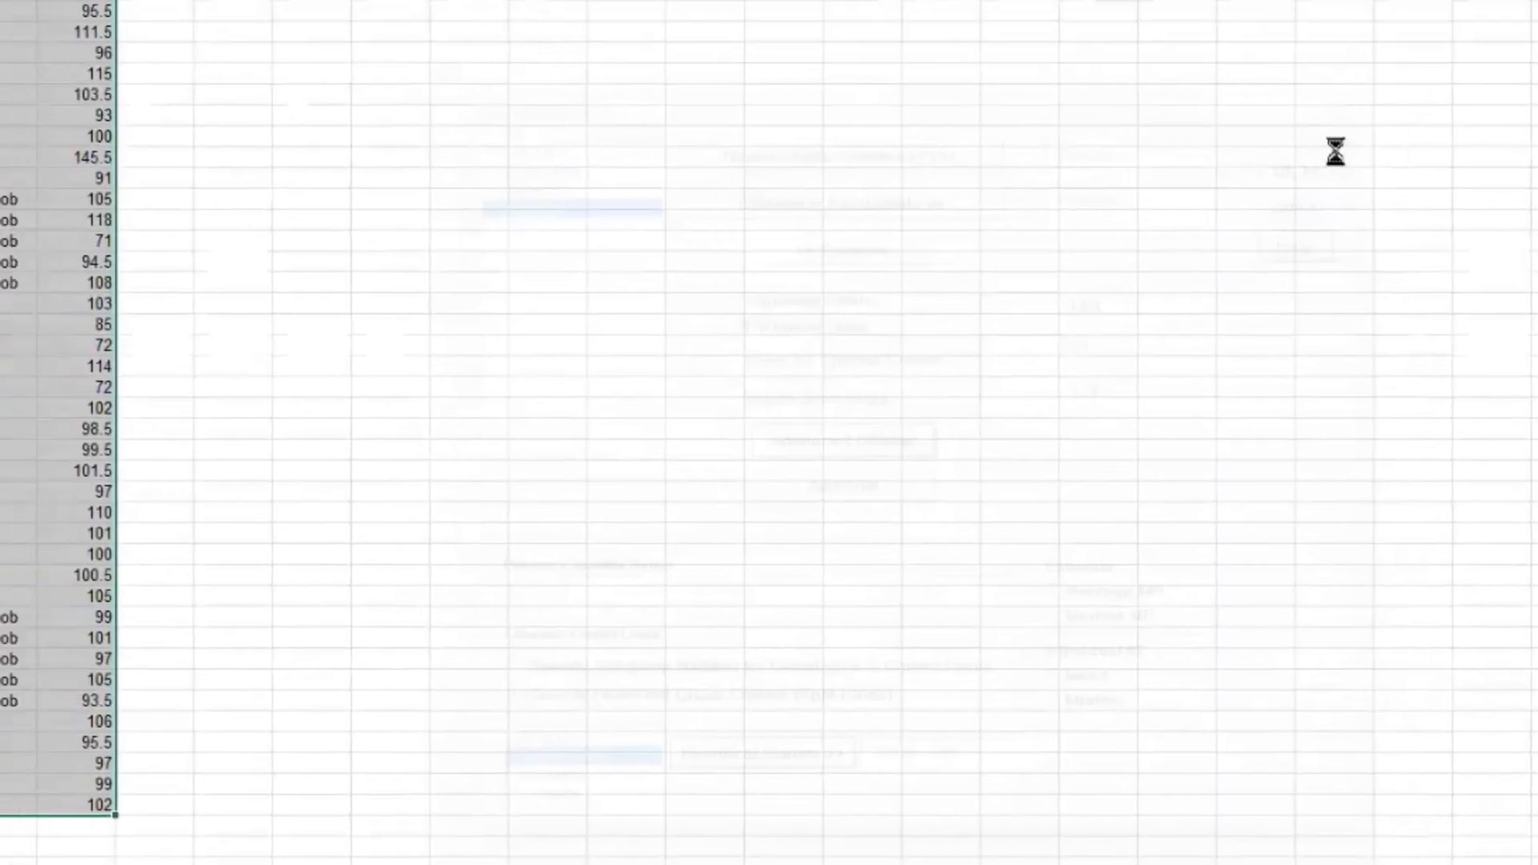